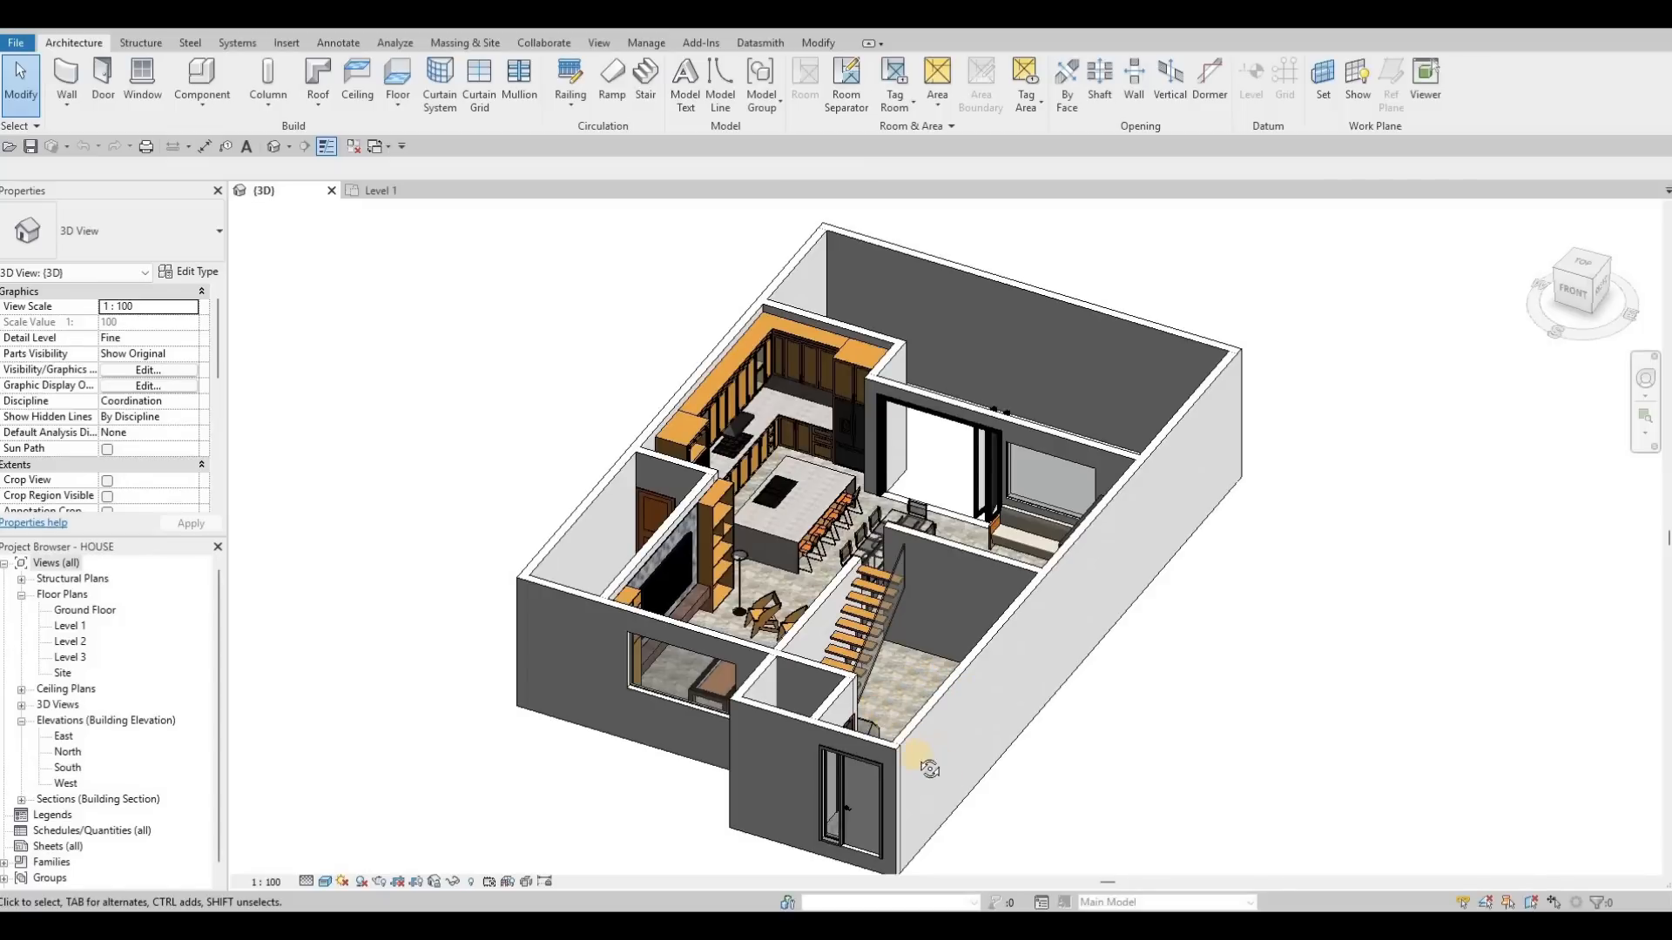
Examine the furnished ground floor in the 3D view, including the small bathroom, staircase, living areas and kitchen.
shift+middle_drag(1273, 833, 1235, 579)
scroll(1216, 338, up, 5)
scroll(1235, 579, up, 3)
shift+middle_drag(1142, 474, 1115, 410)
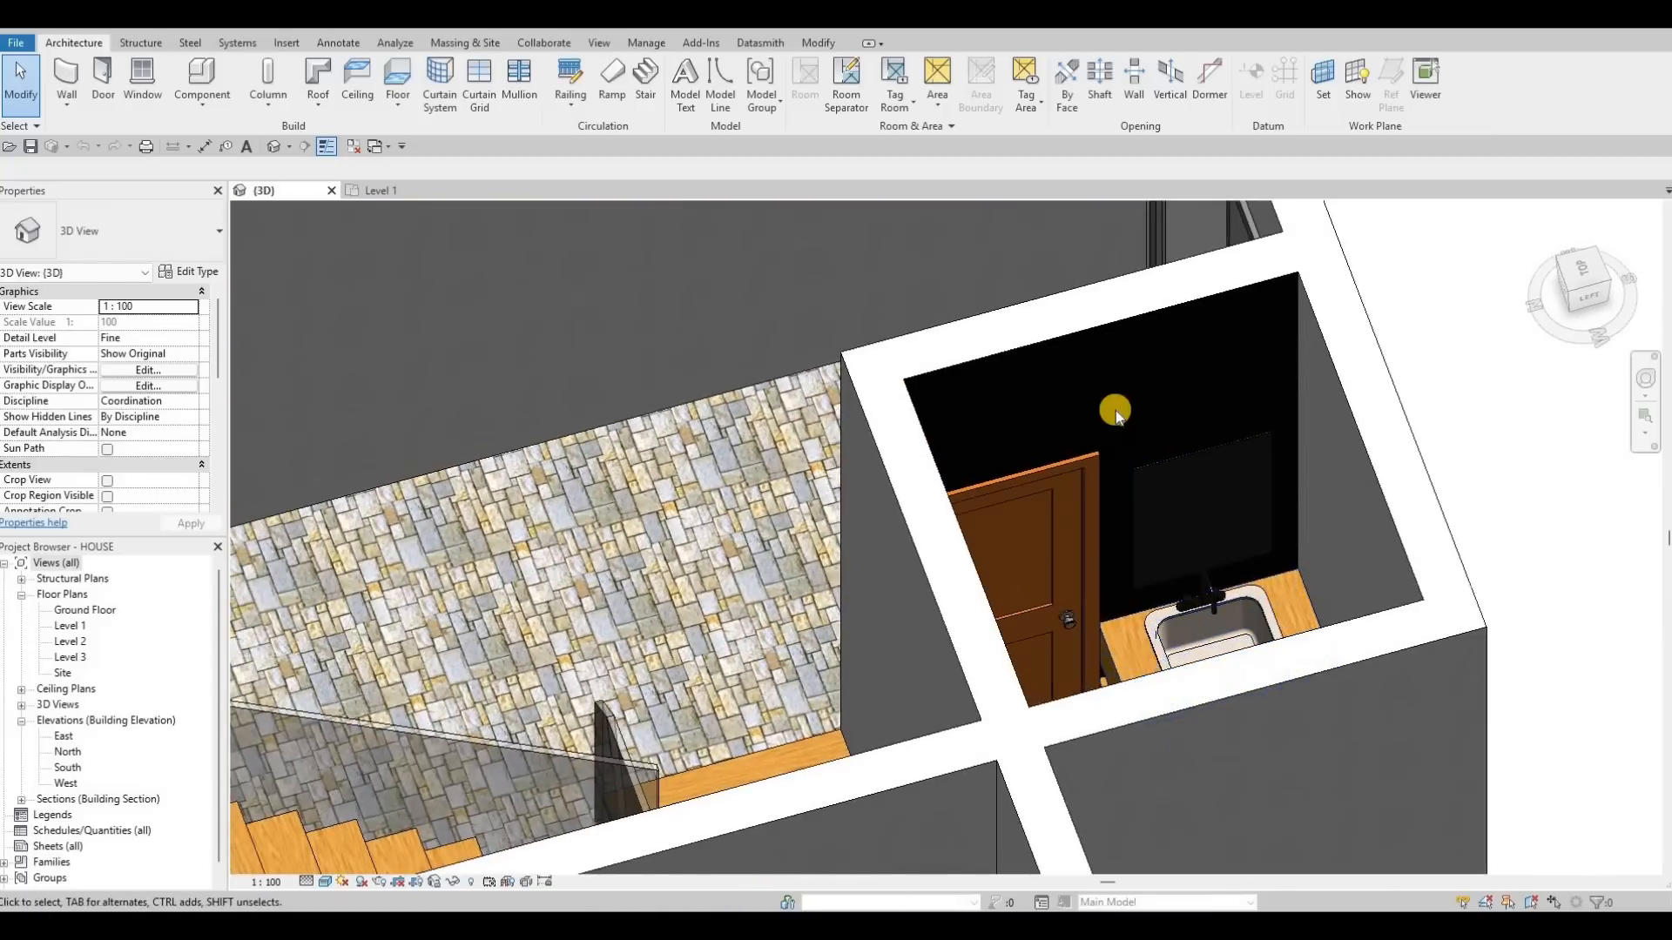
scroll(1079, 468, down, 6)
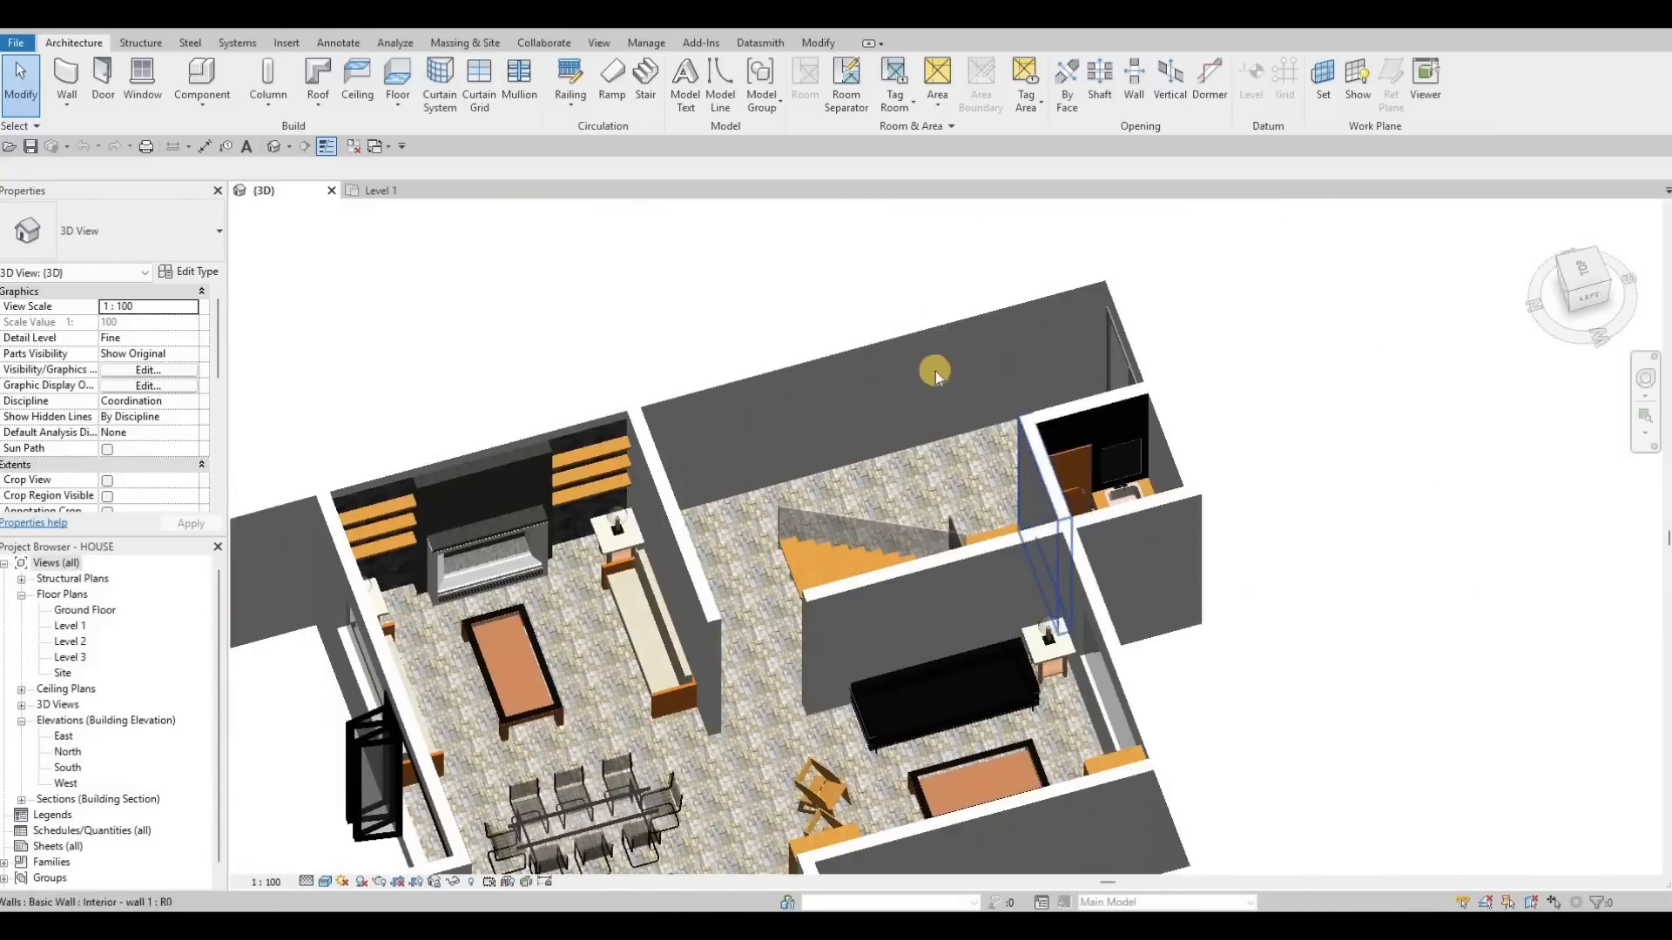
scroll(933, 363, up, 2)
shift+middle_drag(932, 362, 549, 460)
scroll(811, 438, down, 5)
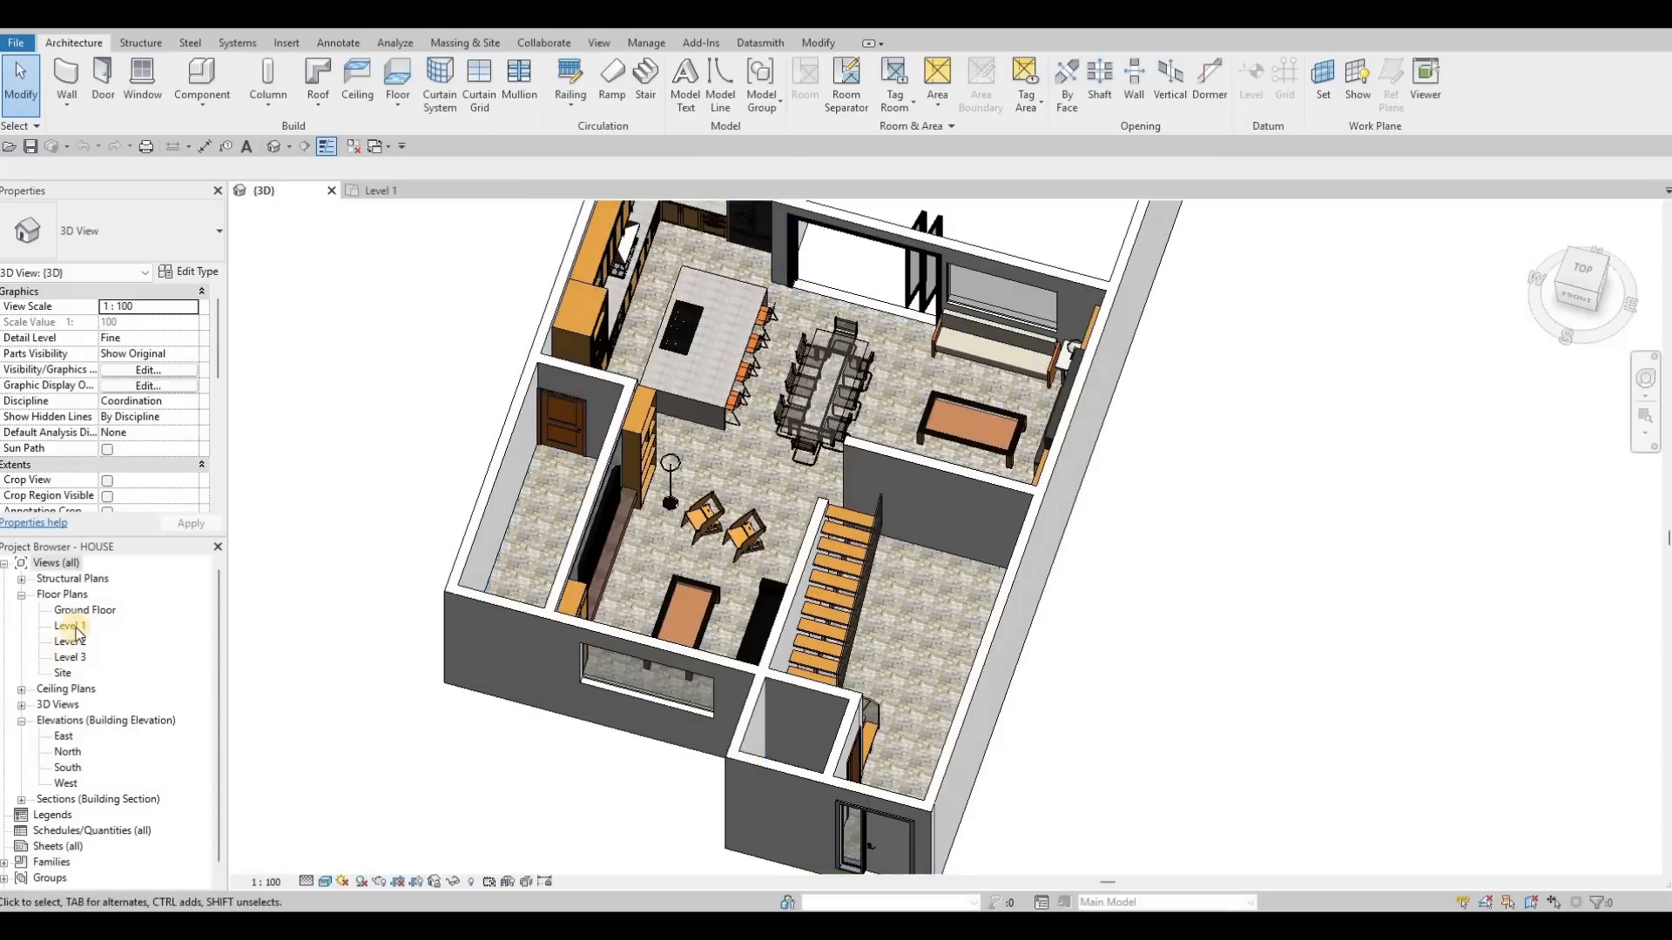
Switch to the Level 1 floor plan showing the narrow room beside the living room.
key(ctrl+Tab)
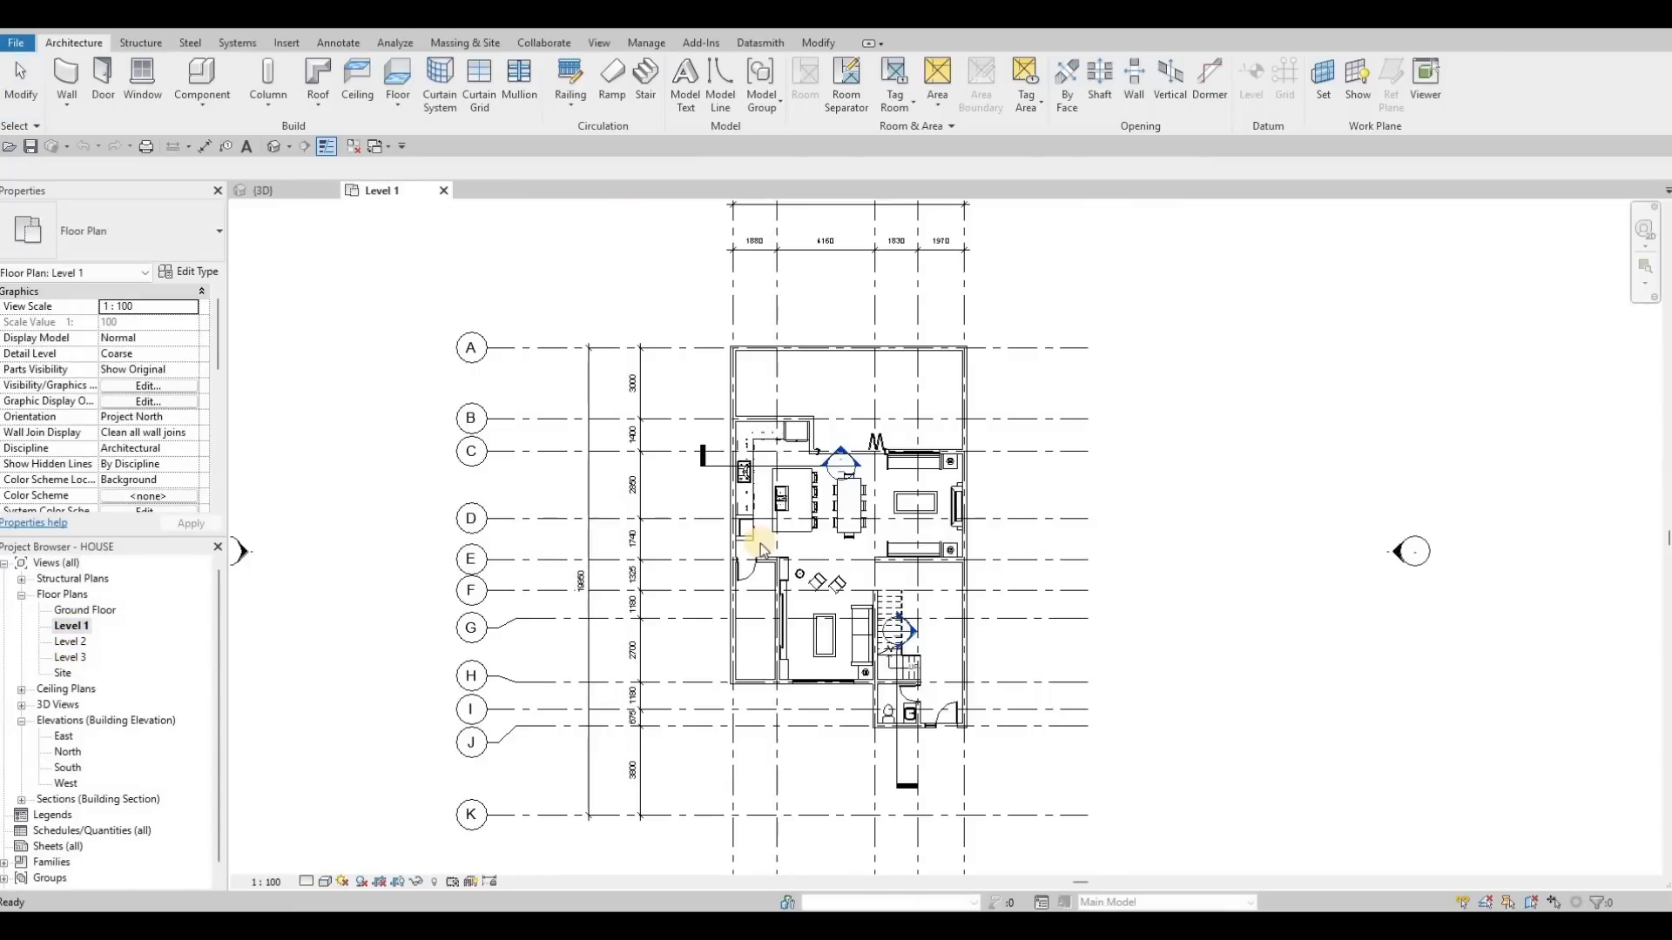
scroll(714, 376, up, 3)
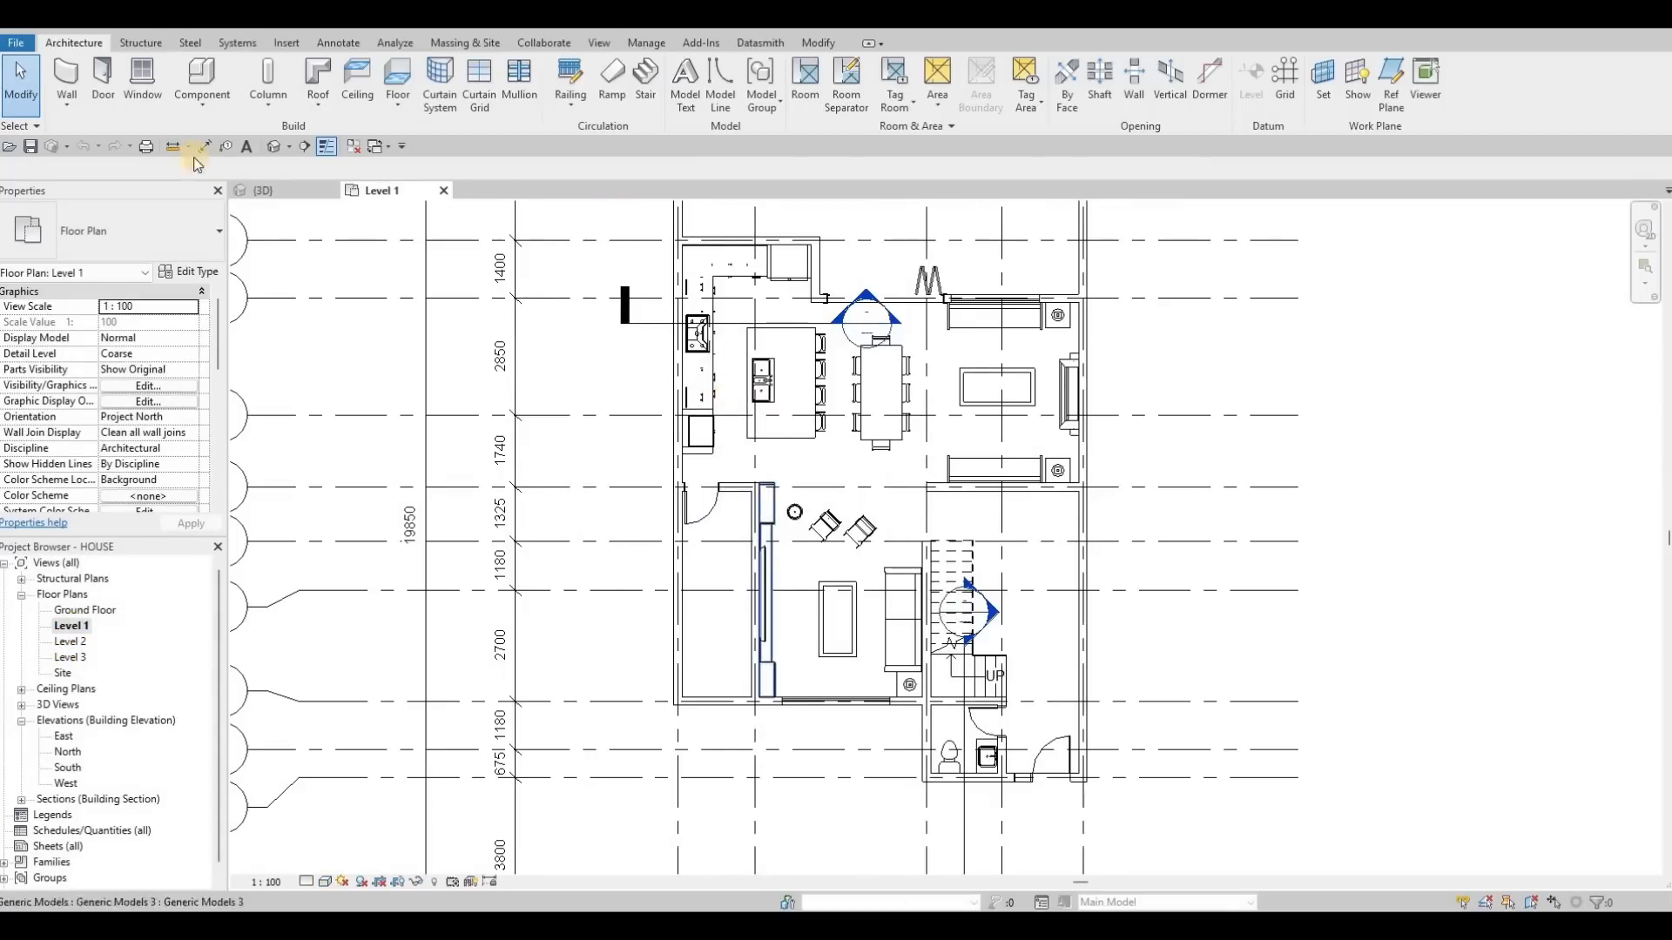
middle_drag(712, 376, 730, 356)
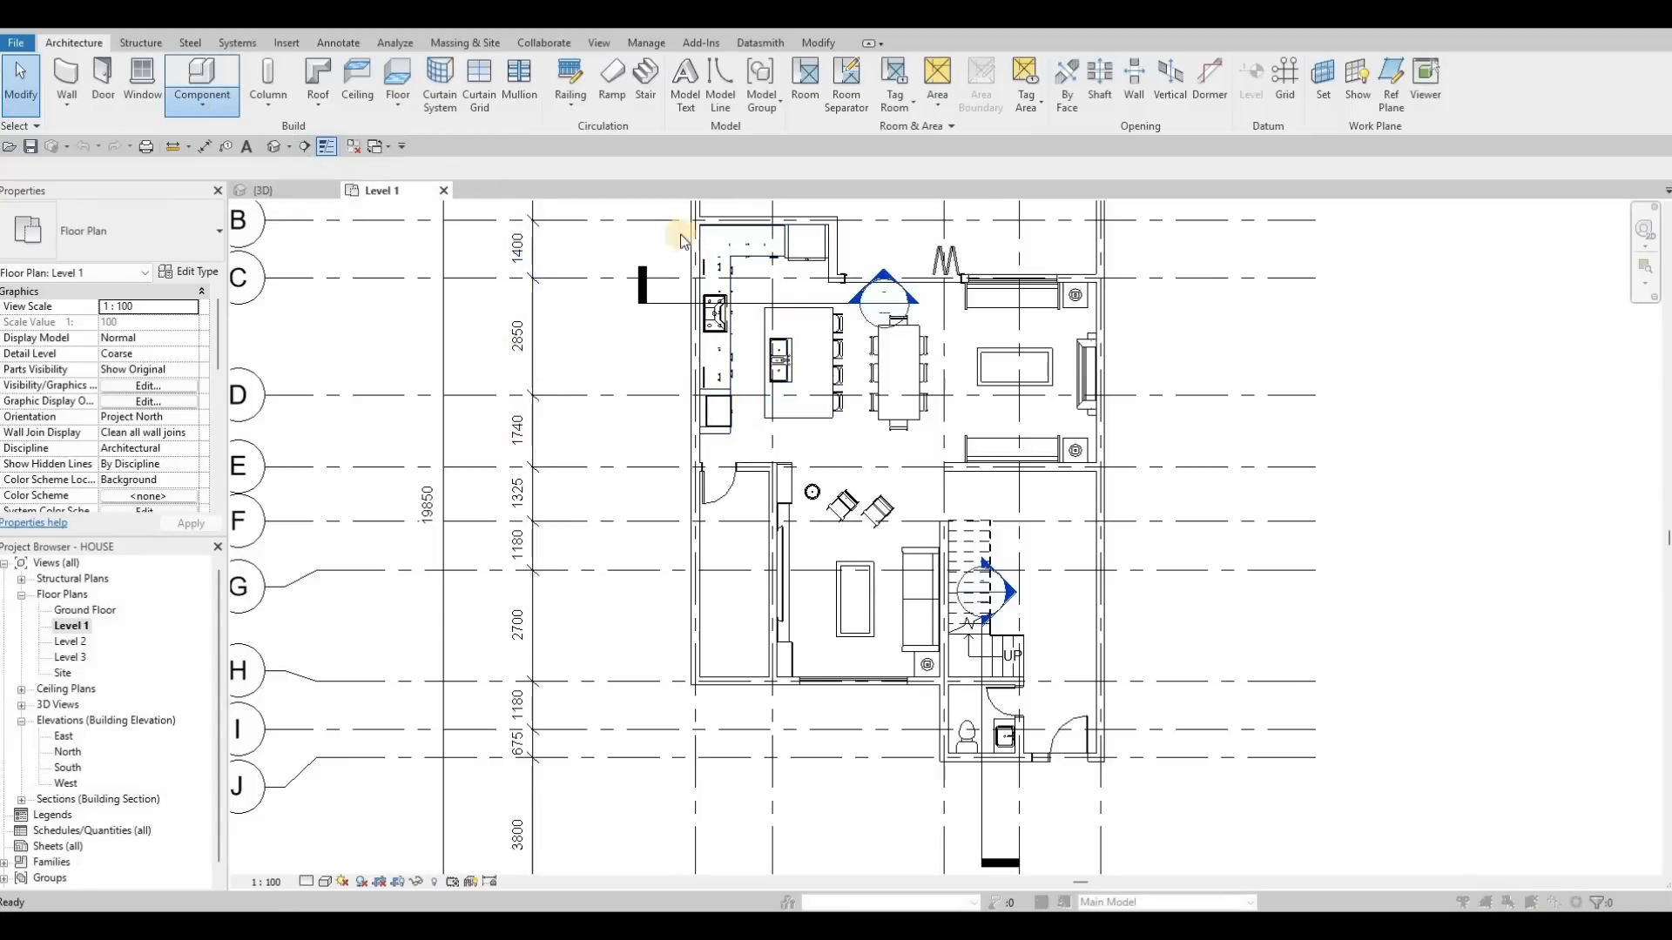
key(Escape)
key(Escape)
key(Escape)
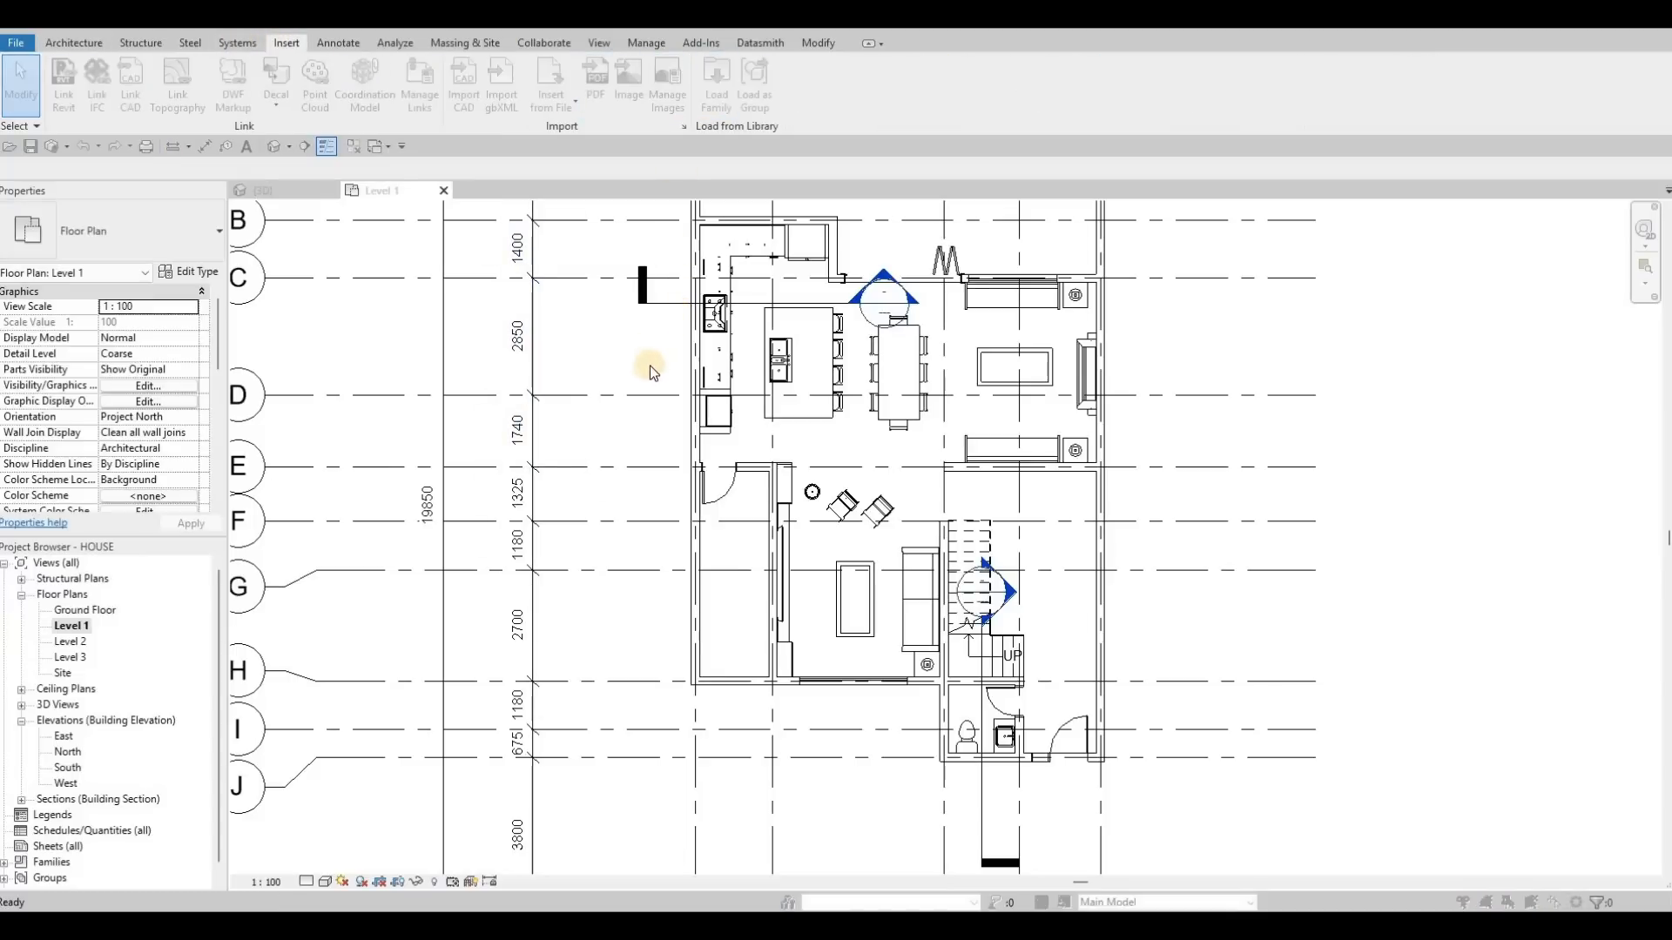
Browse the US Imperial family library to the Sinks folder under Plumbing, Architectural, Fixtures.
scroll(636, 447, down, 3)
scroll(647, 442, down, 2)
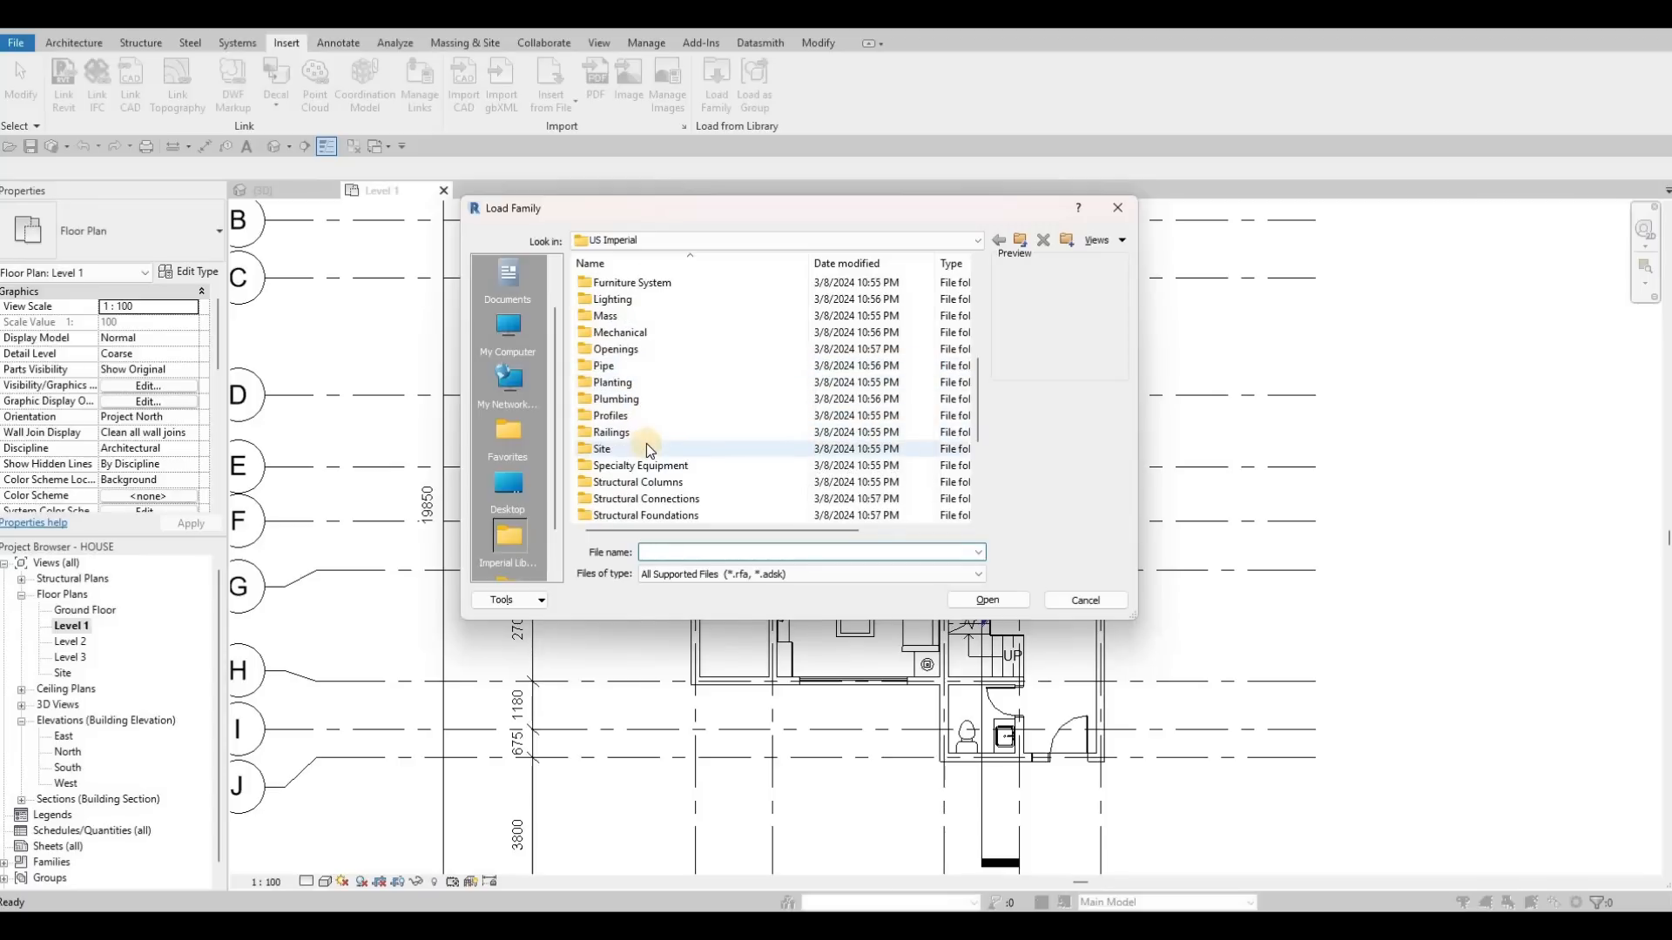
scroll(650, 435, up, 2)
double_click(619, 498)
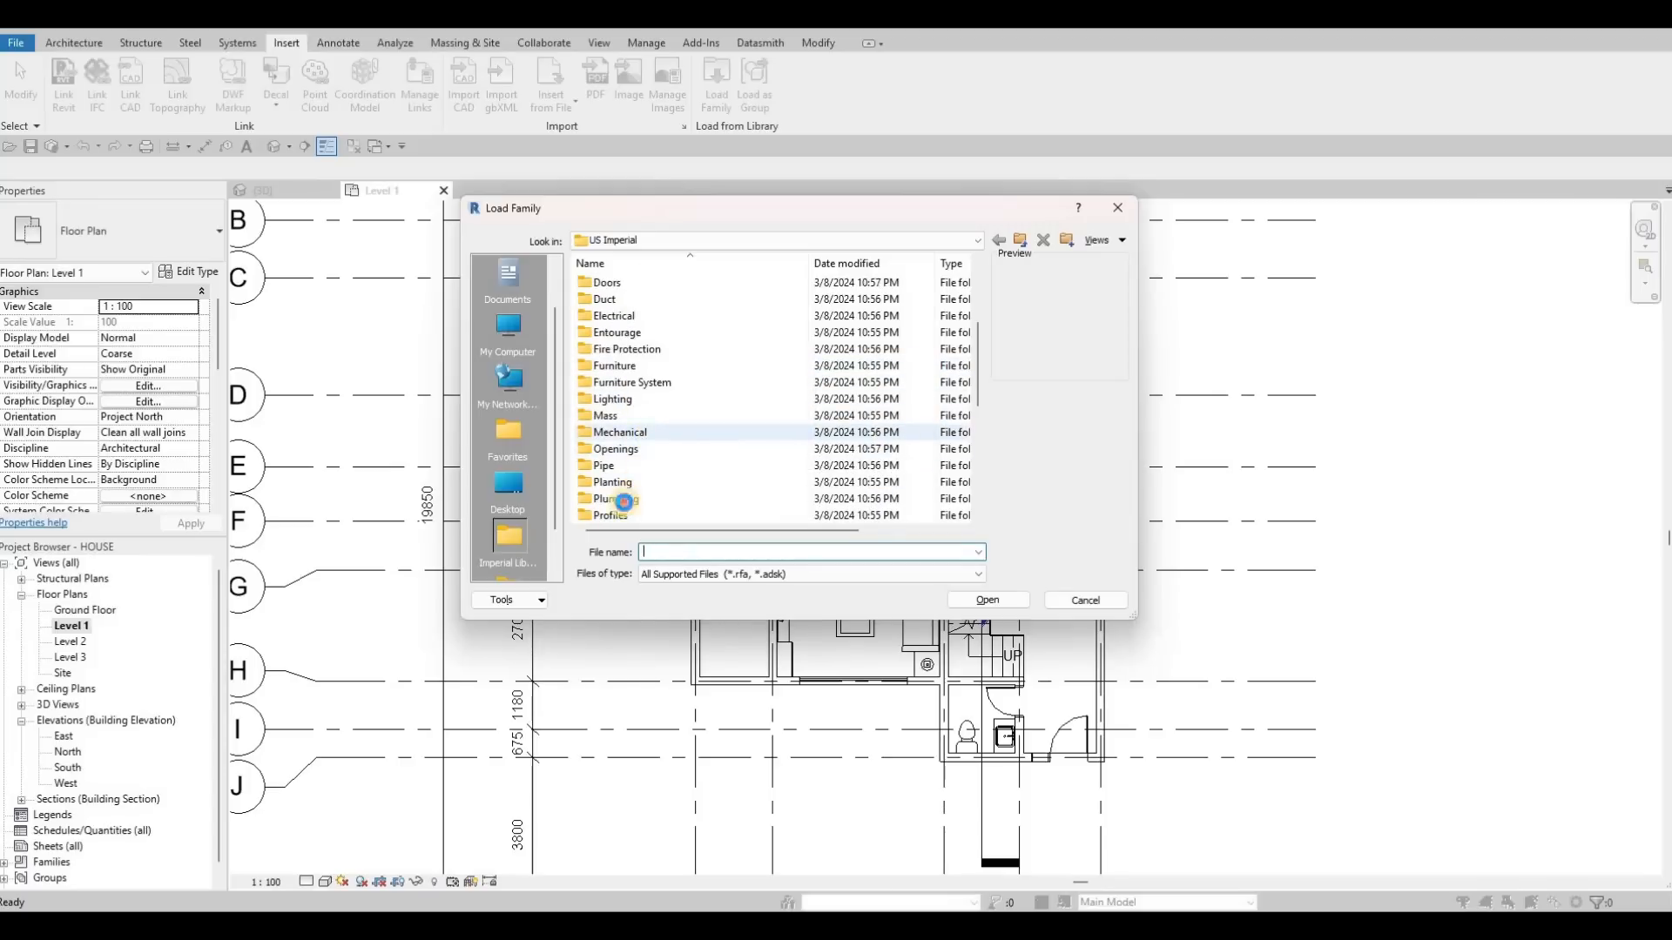
double_click(632, 284)
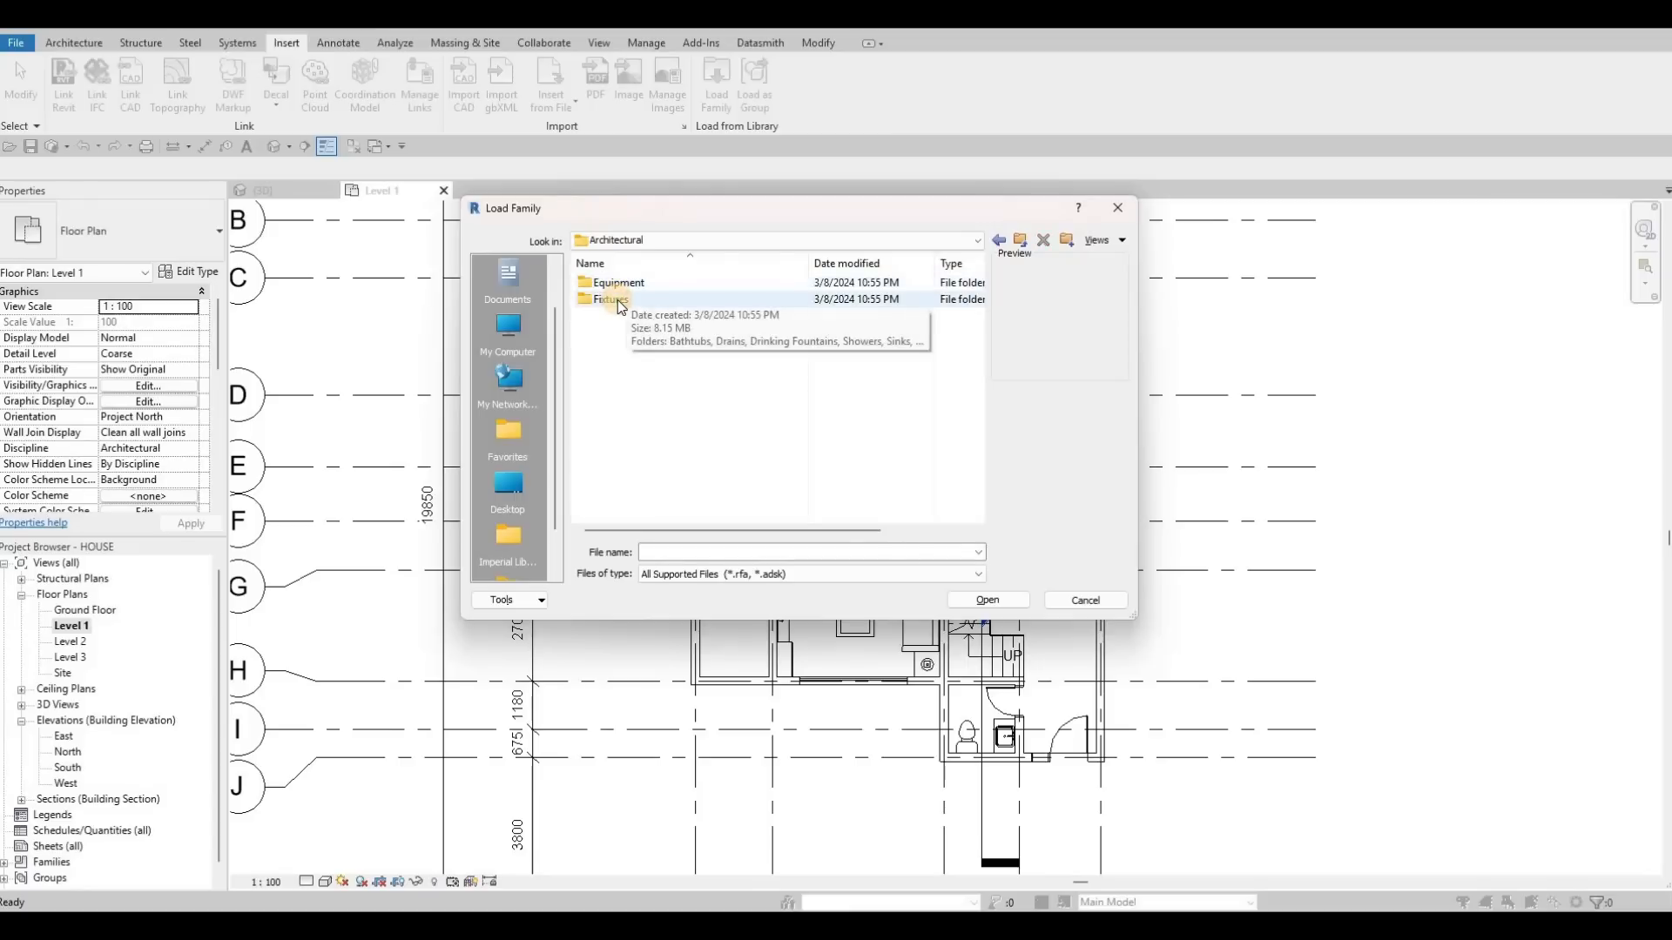
click(627, 300)
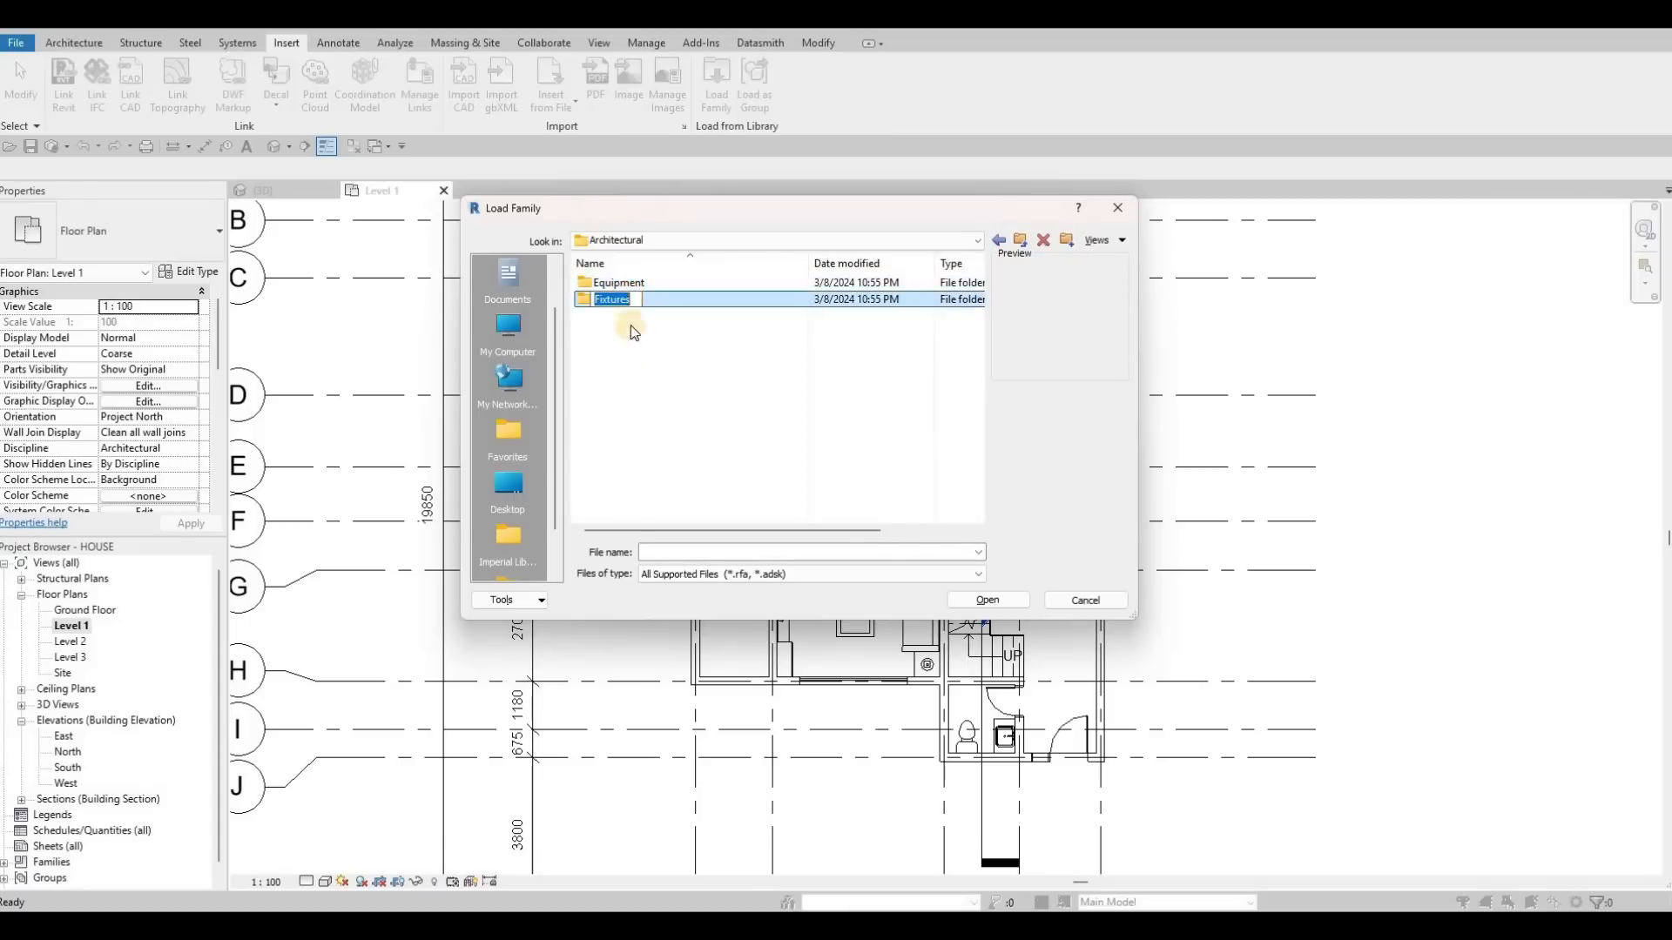
key(Return)
double_click(625, 347)
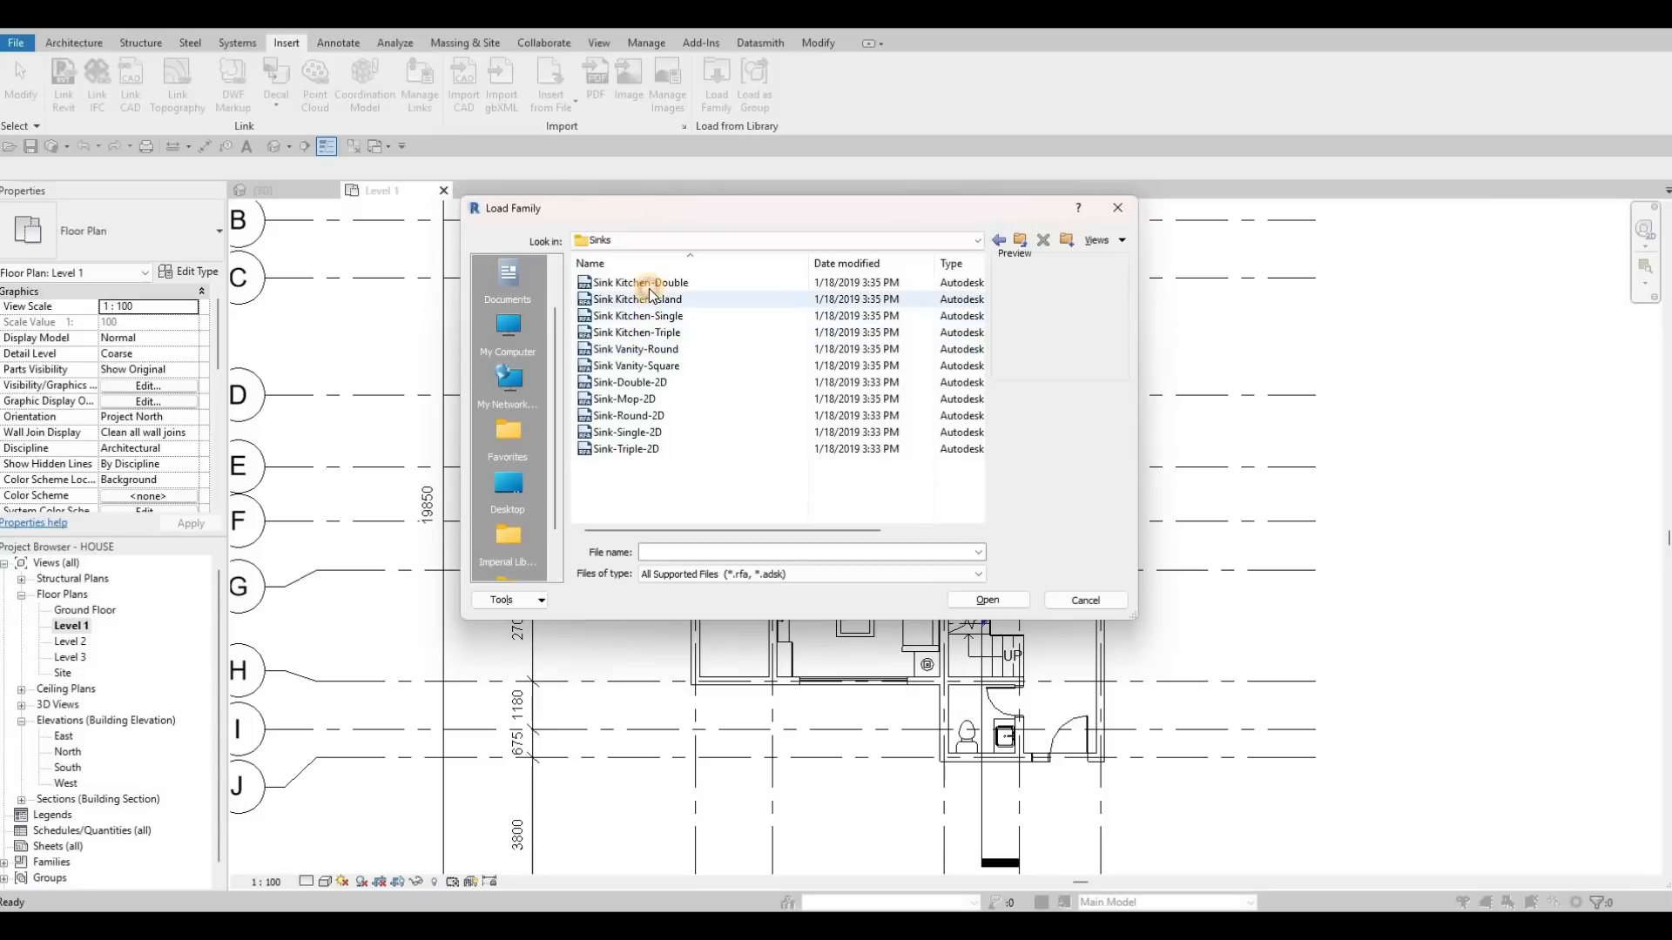
Compare the kitchen sink previews and load the Sink Kitchen-Island family.
click(651, 287)
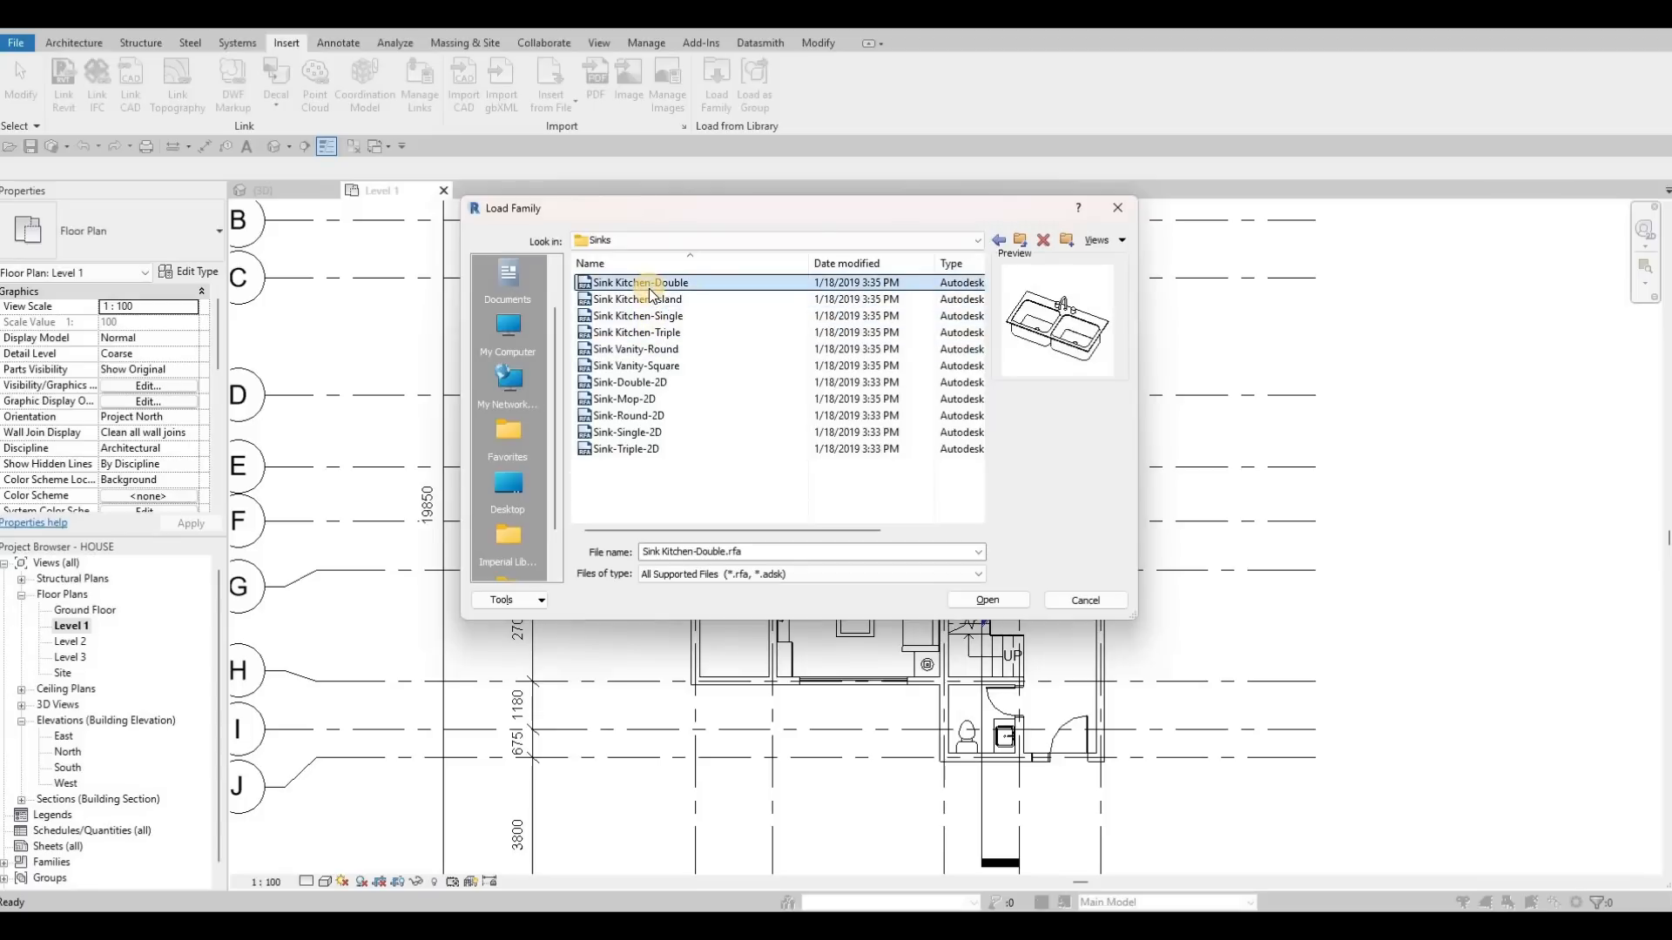
key(Down)
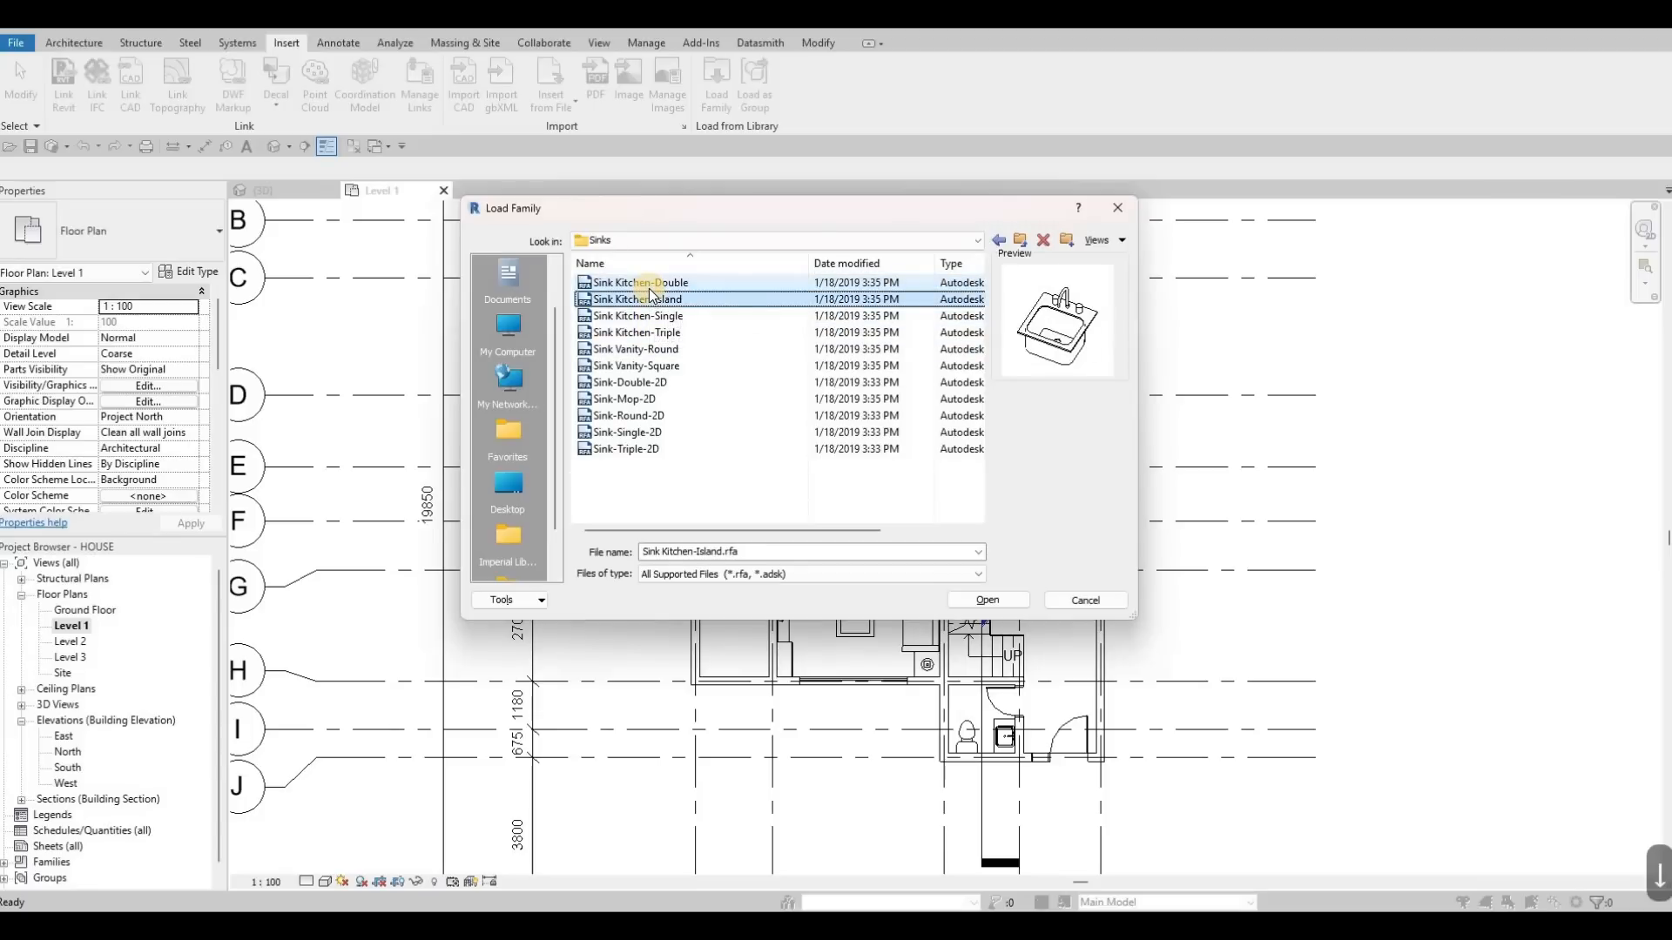
click(687, 317)
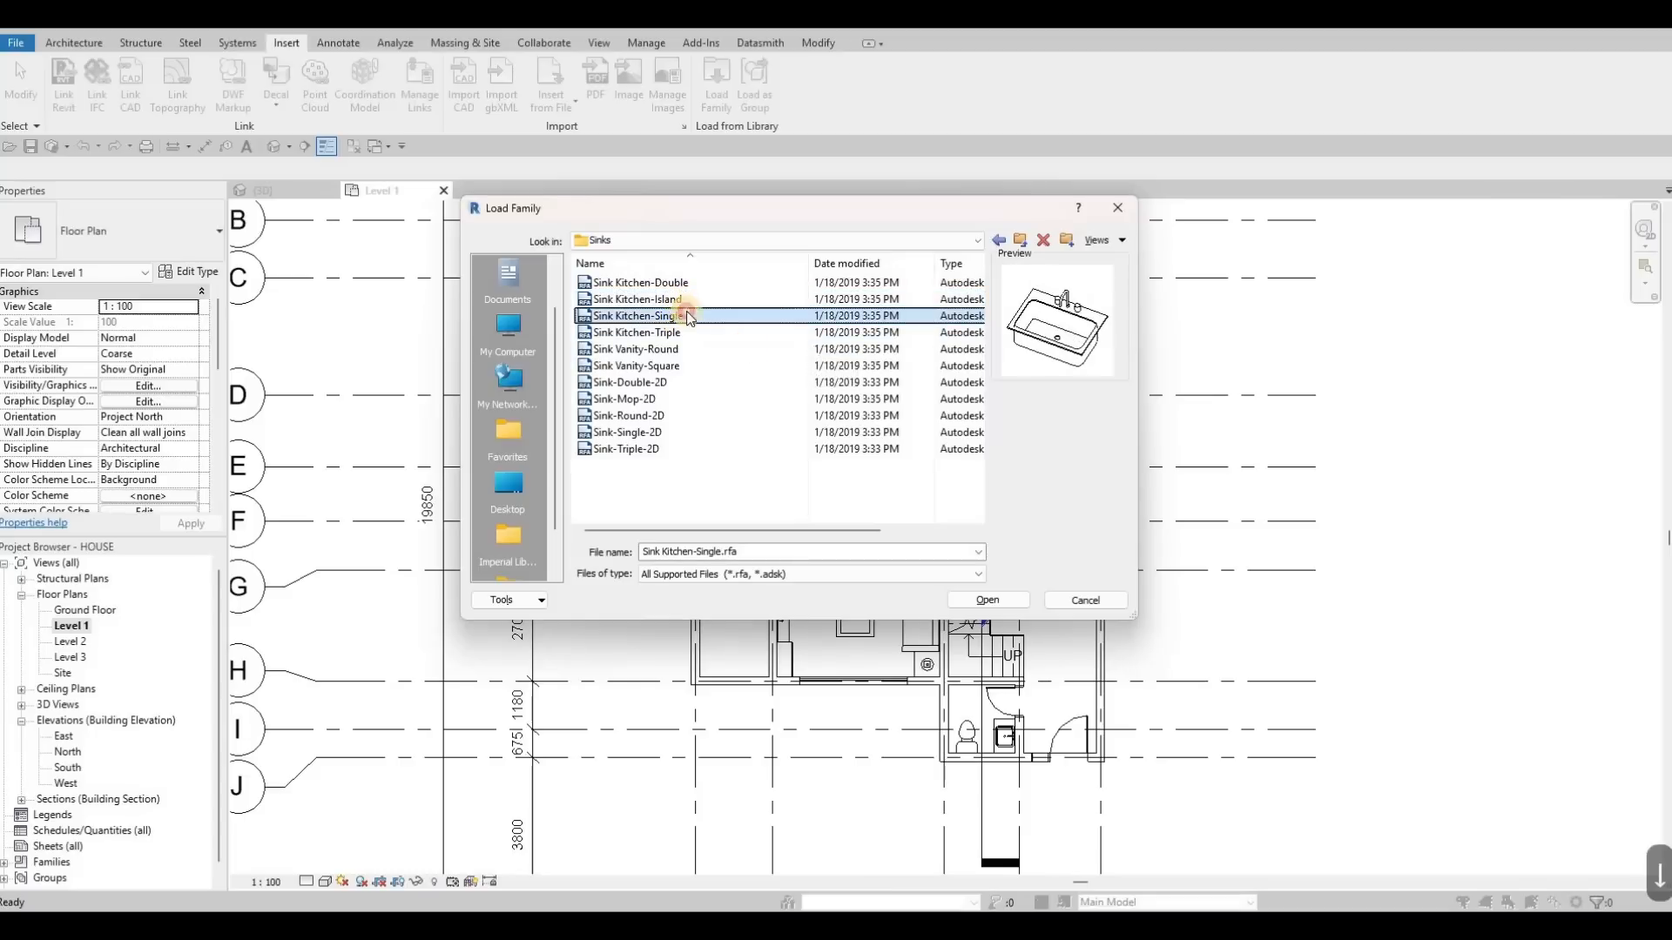
key(Up)
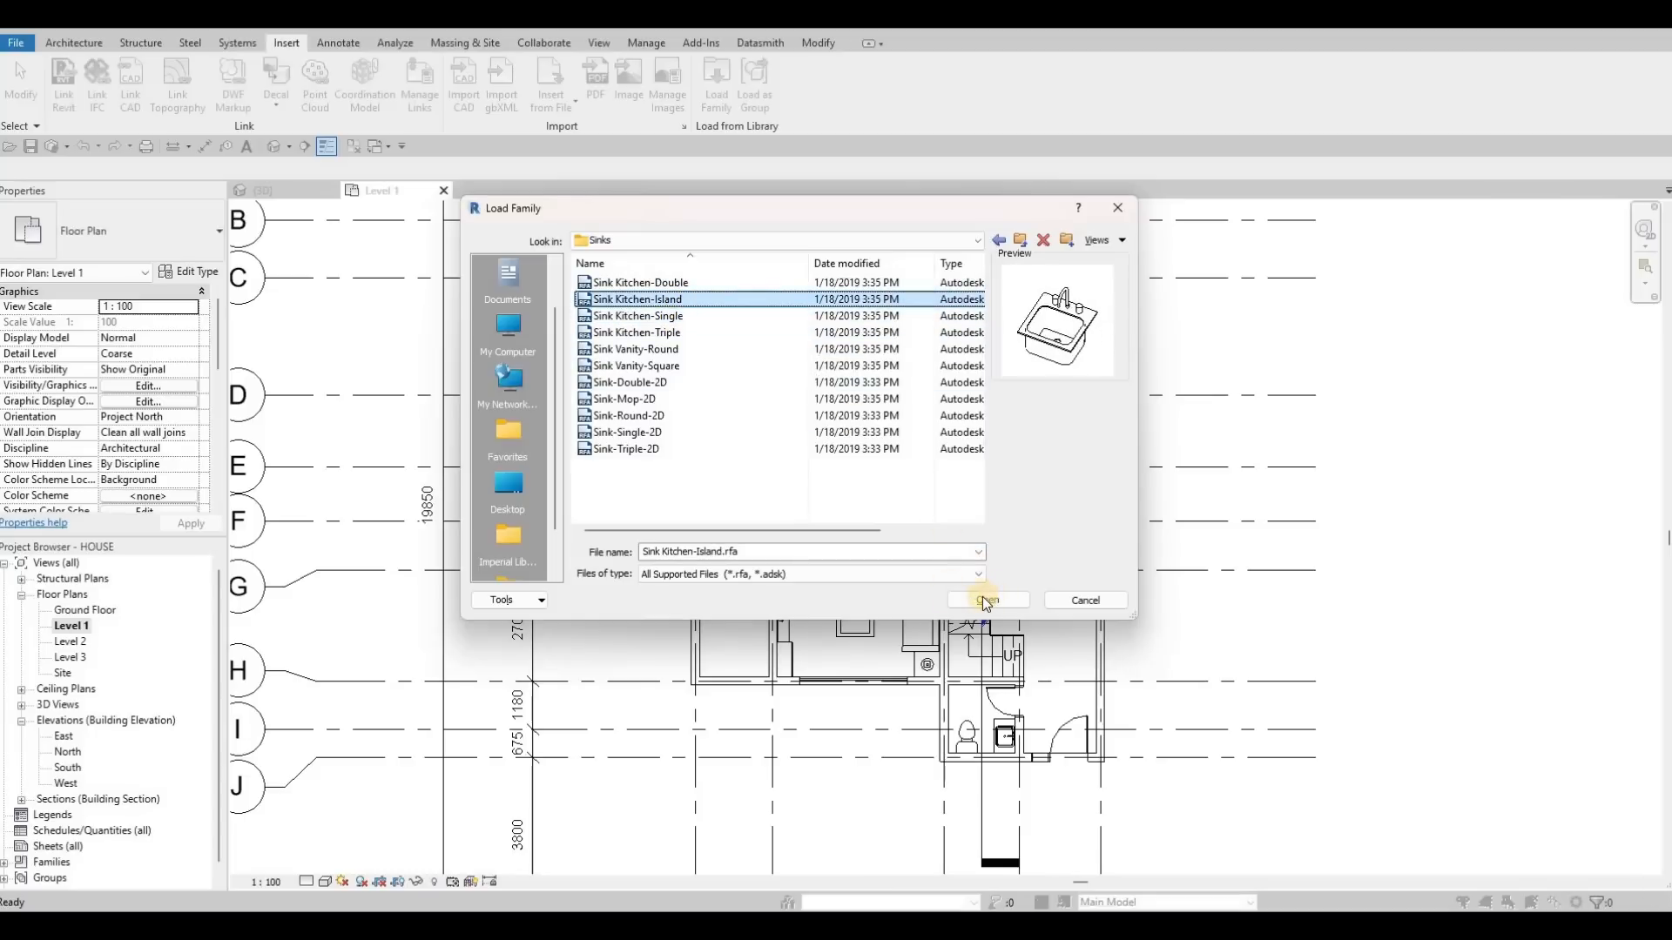
click(985, 600)
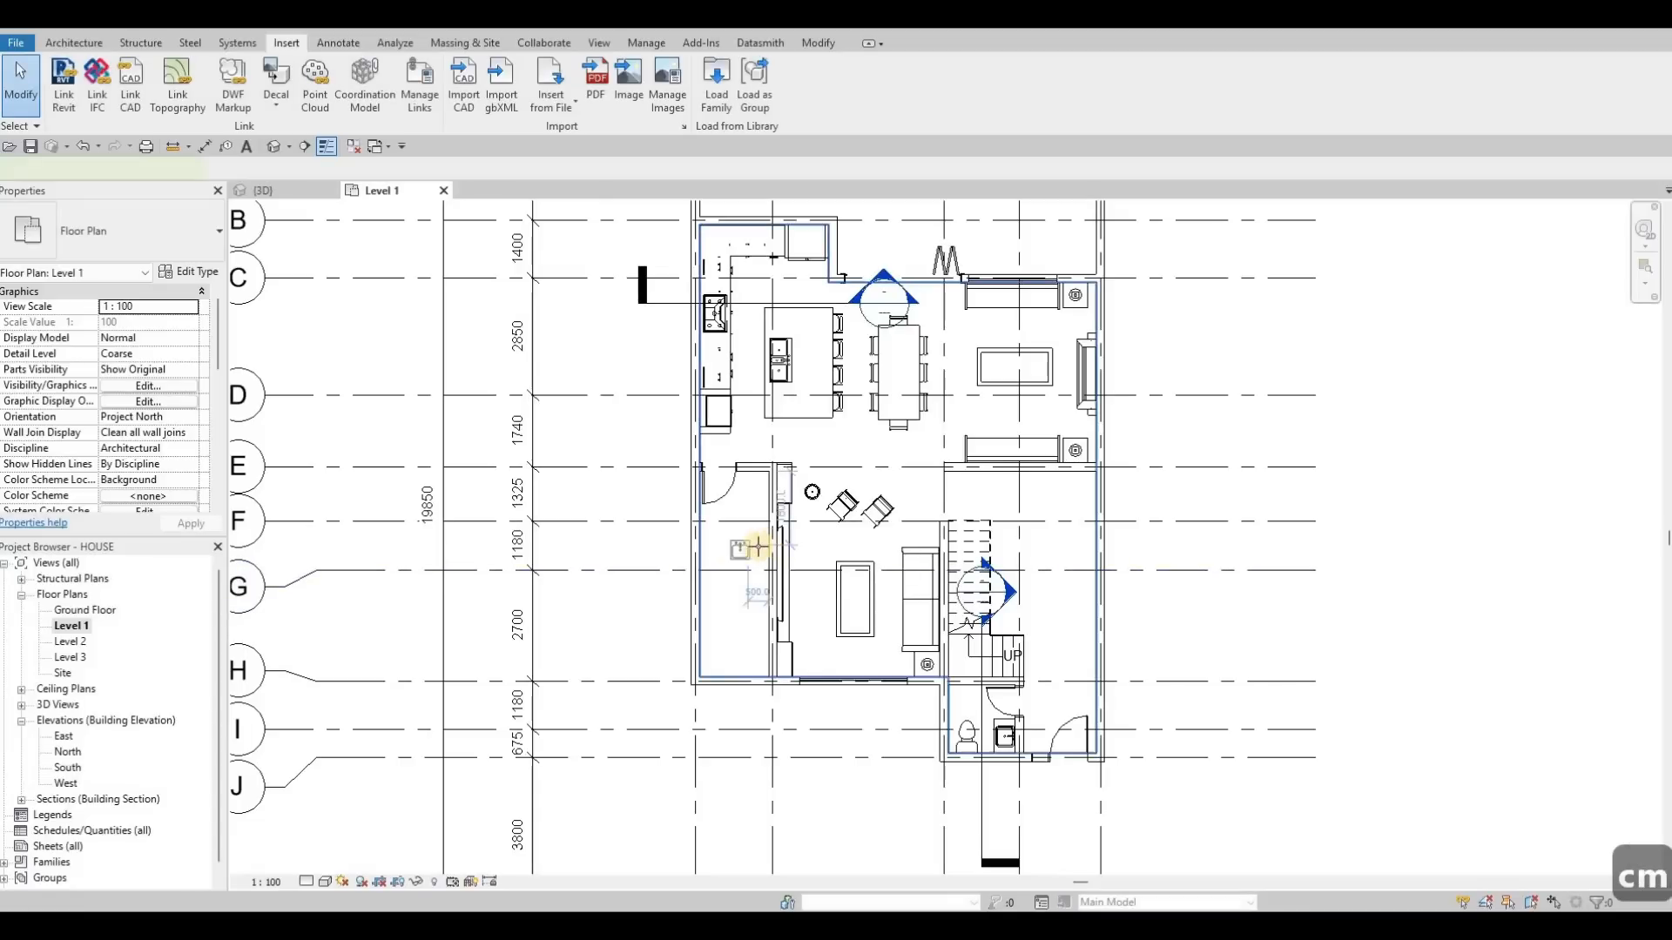
Place an 18" x 18" Sink Kitchen-Island in the narrow room beside the living room, rotated with its faucet toward the shared interior wall.
scroll(754, 551, up, 3)
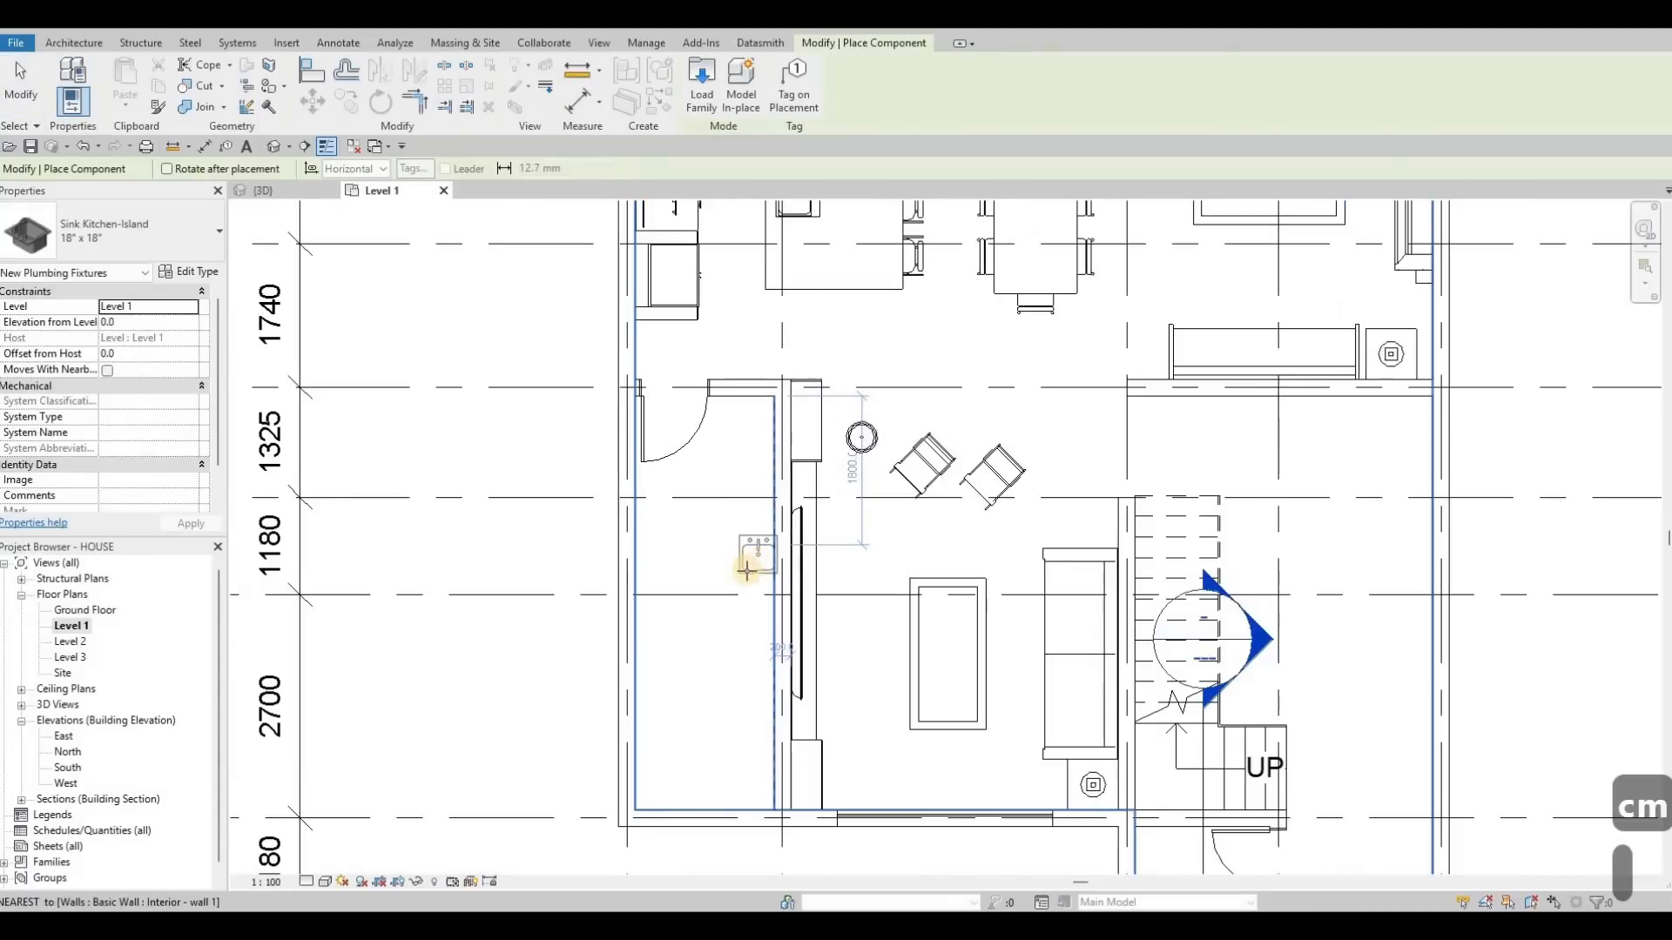
key(space)
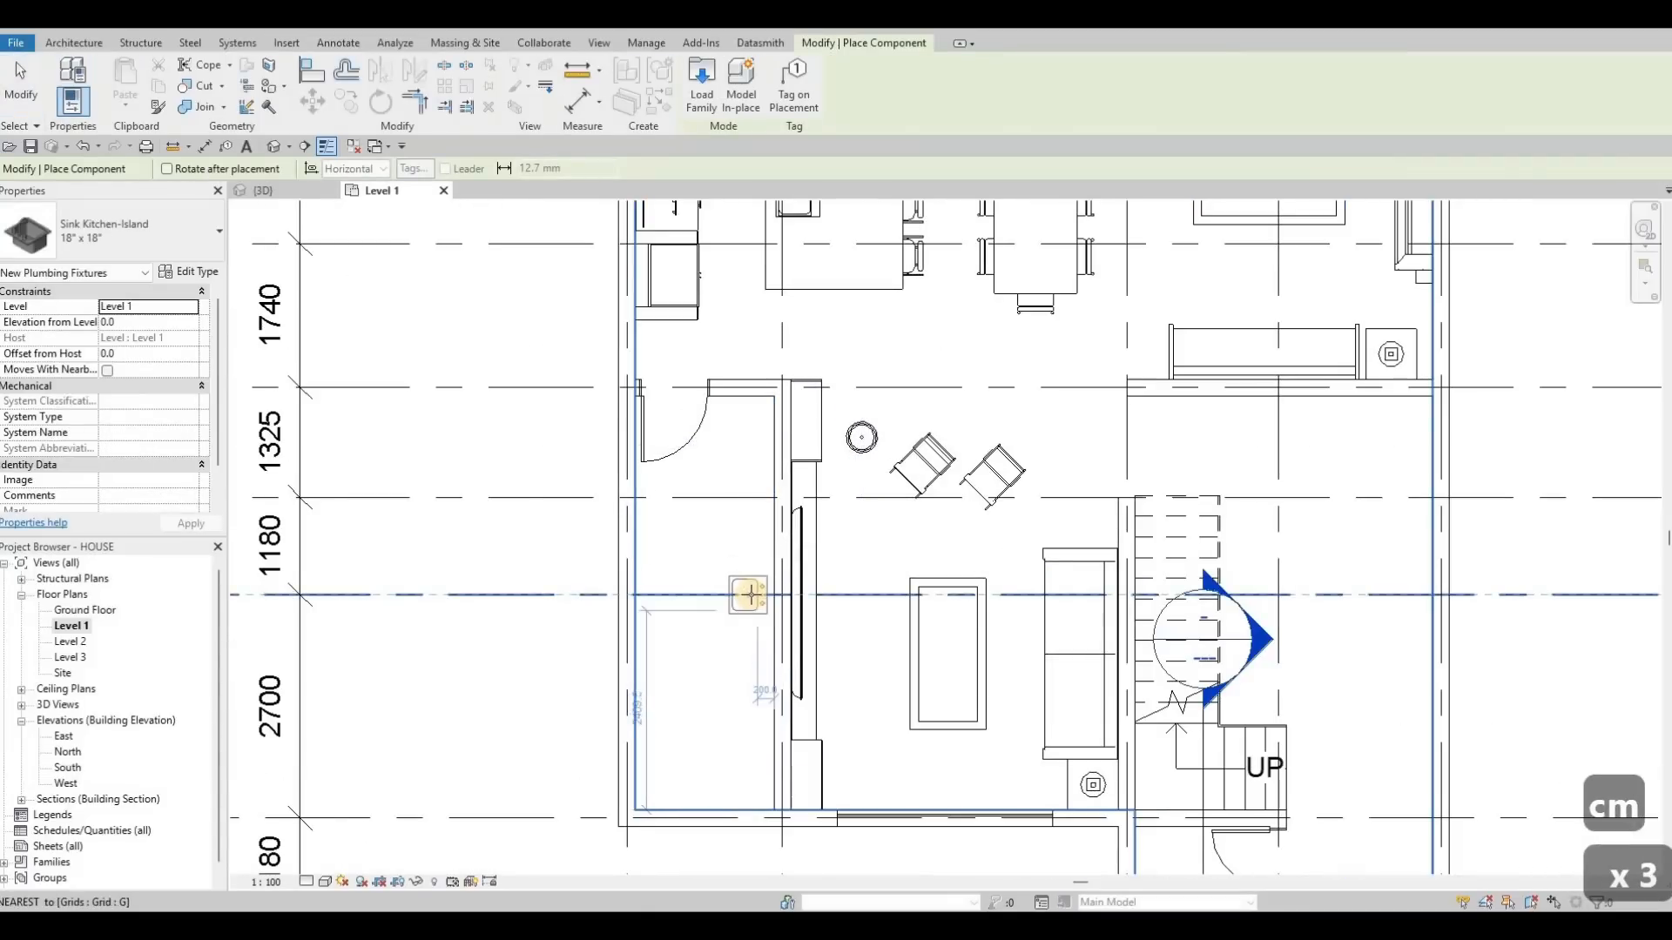
scroll(754, 588, up, 2)
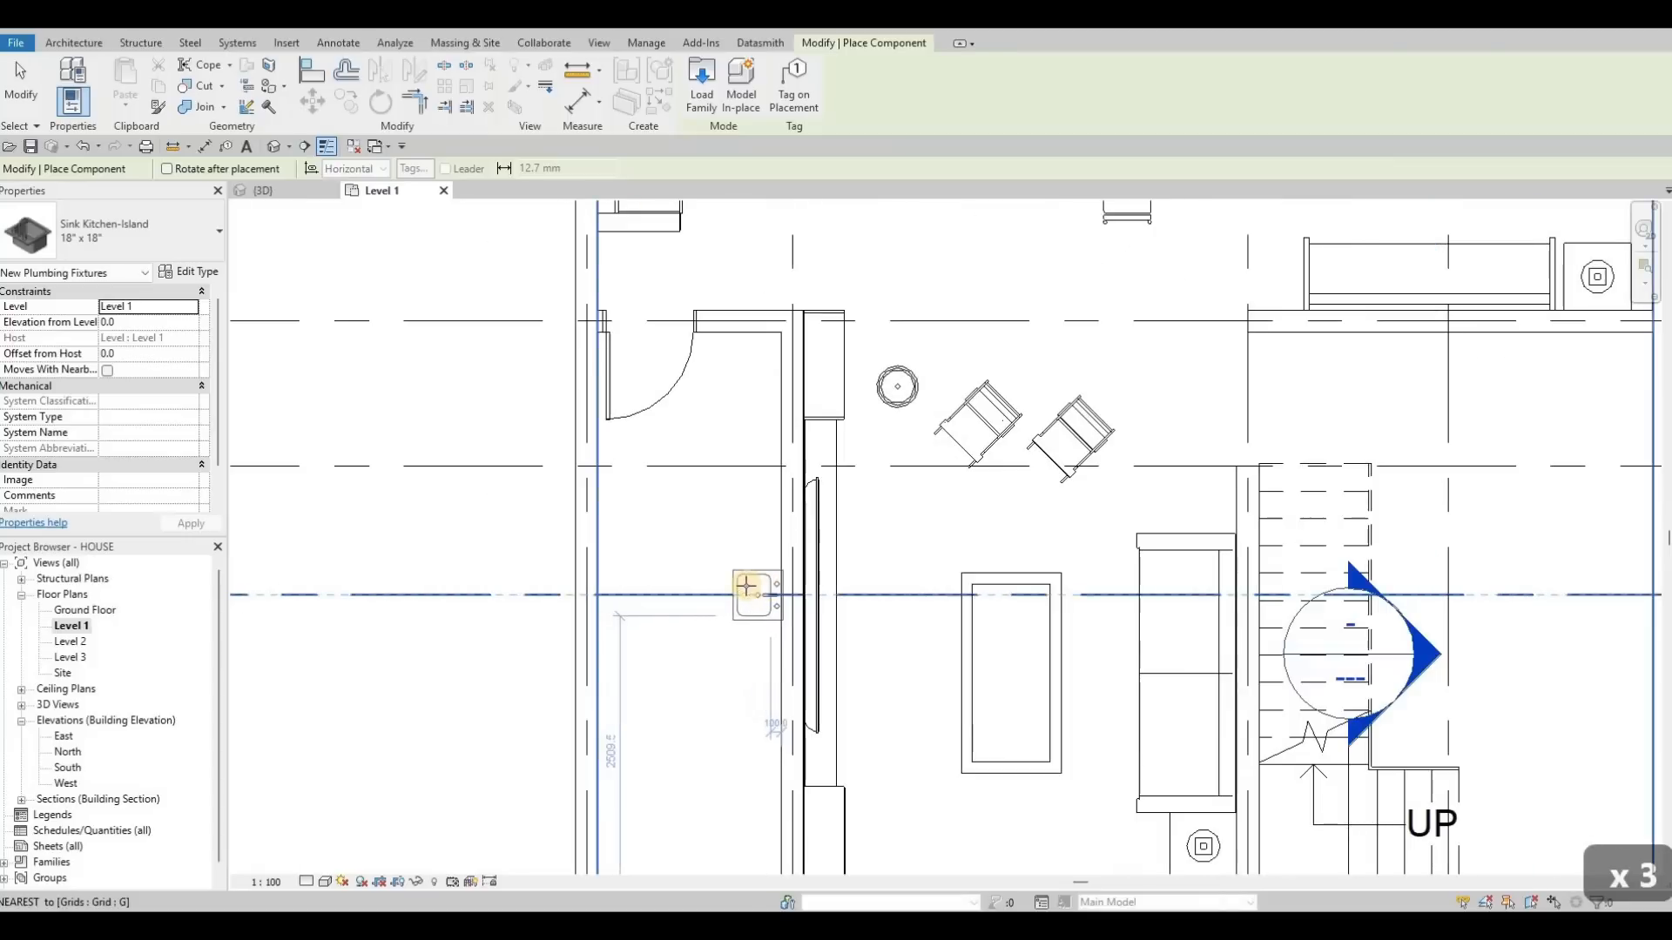
scroll(753, 540, up, 2)
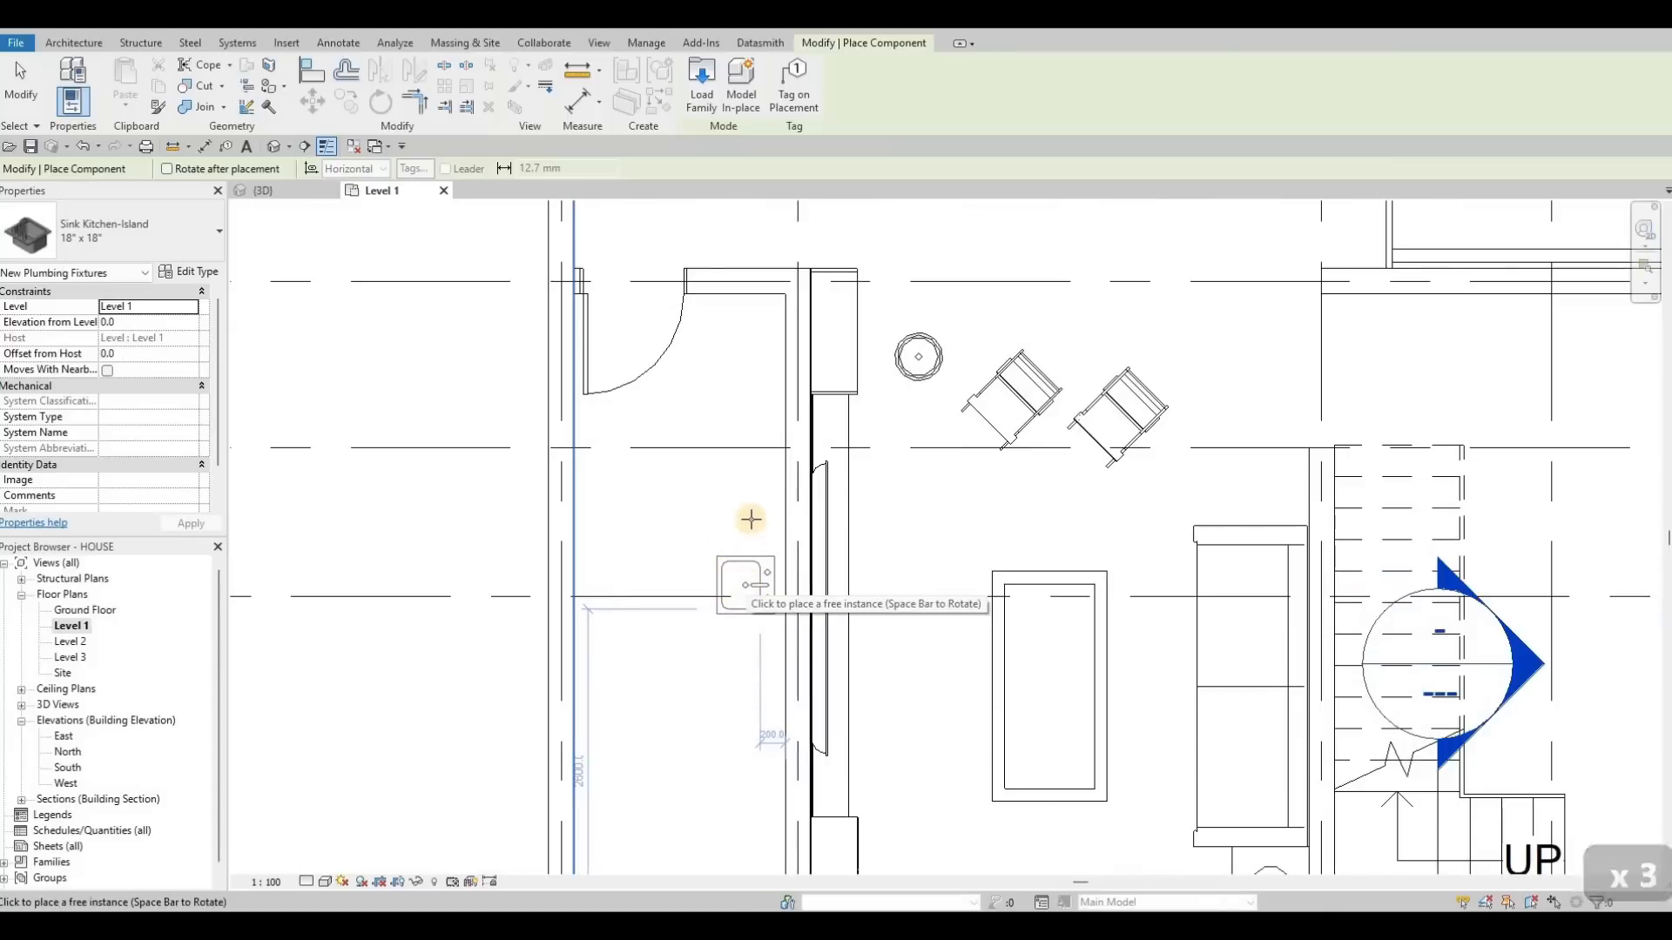
click(728, 509)
key(Escape)
key(Escape)
key(Escape)
scroll(679, 366, down, 2)
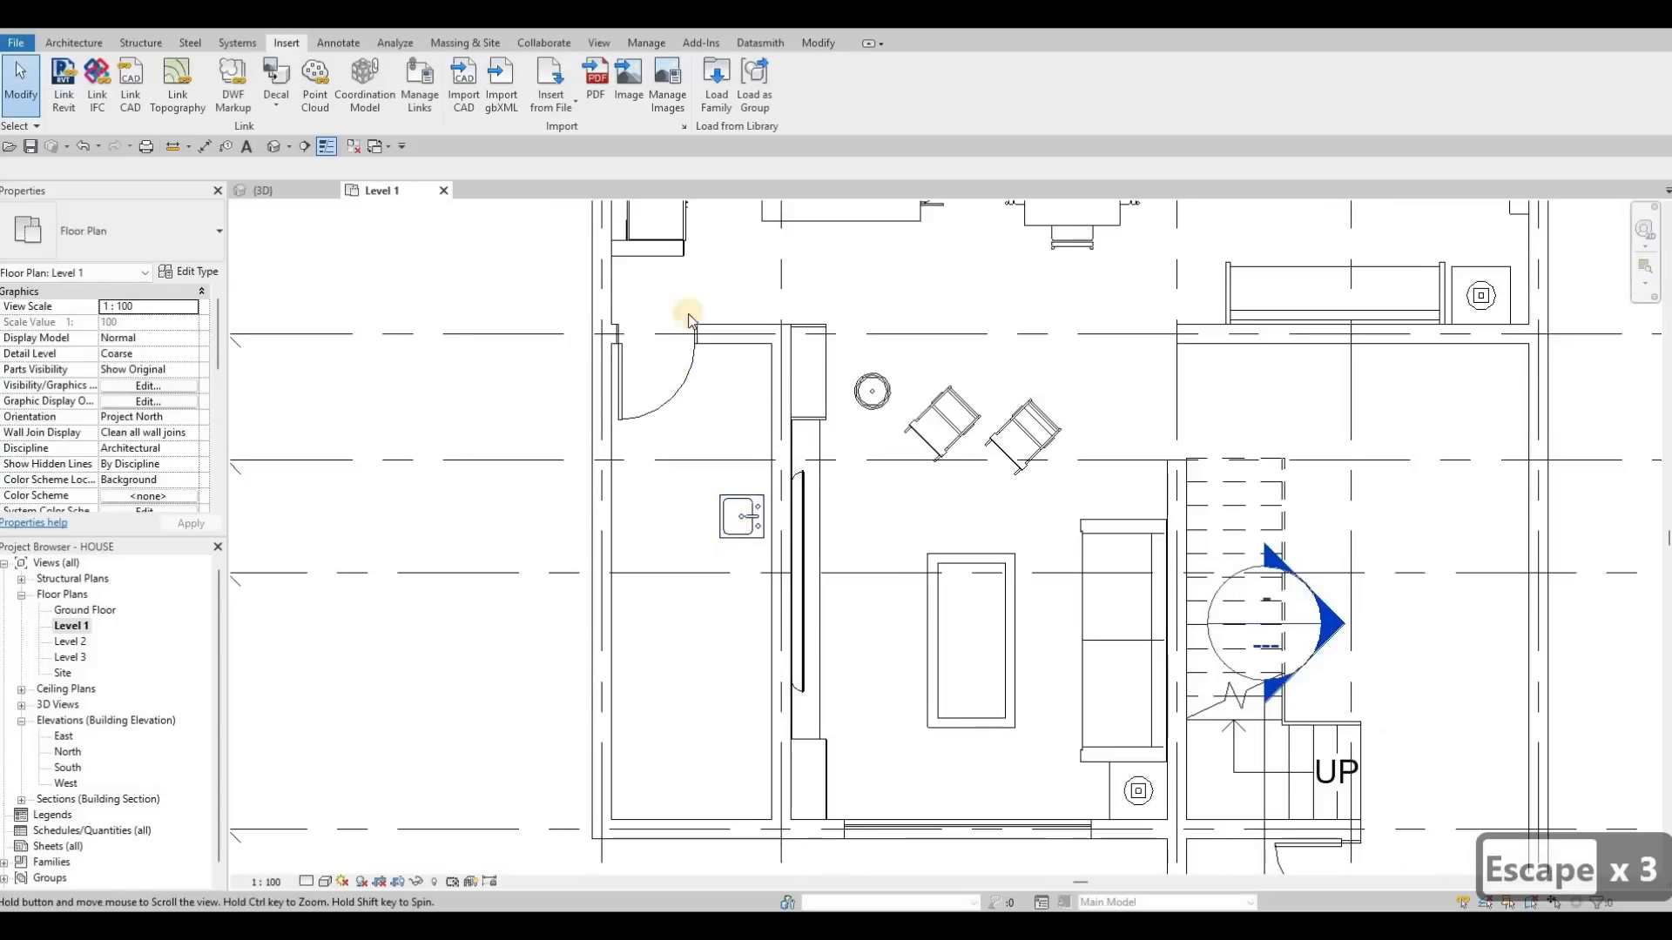
middle_drag(688, 320, 711, 344)
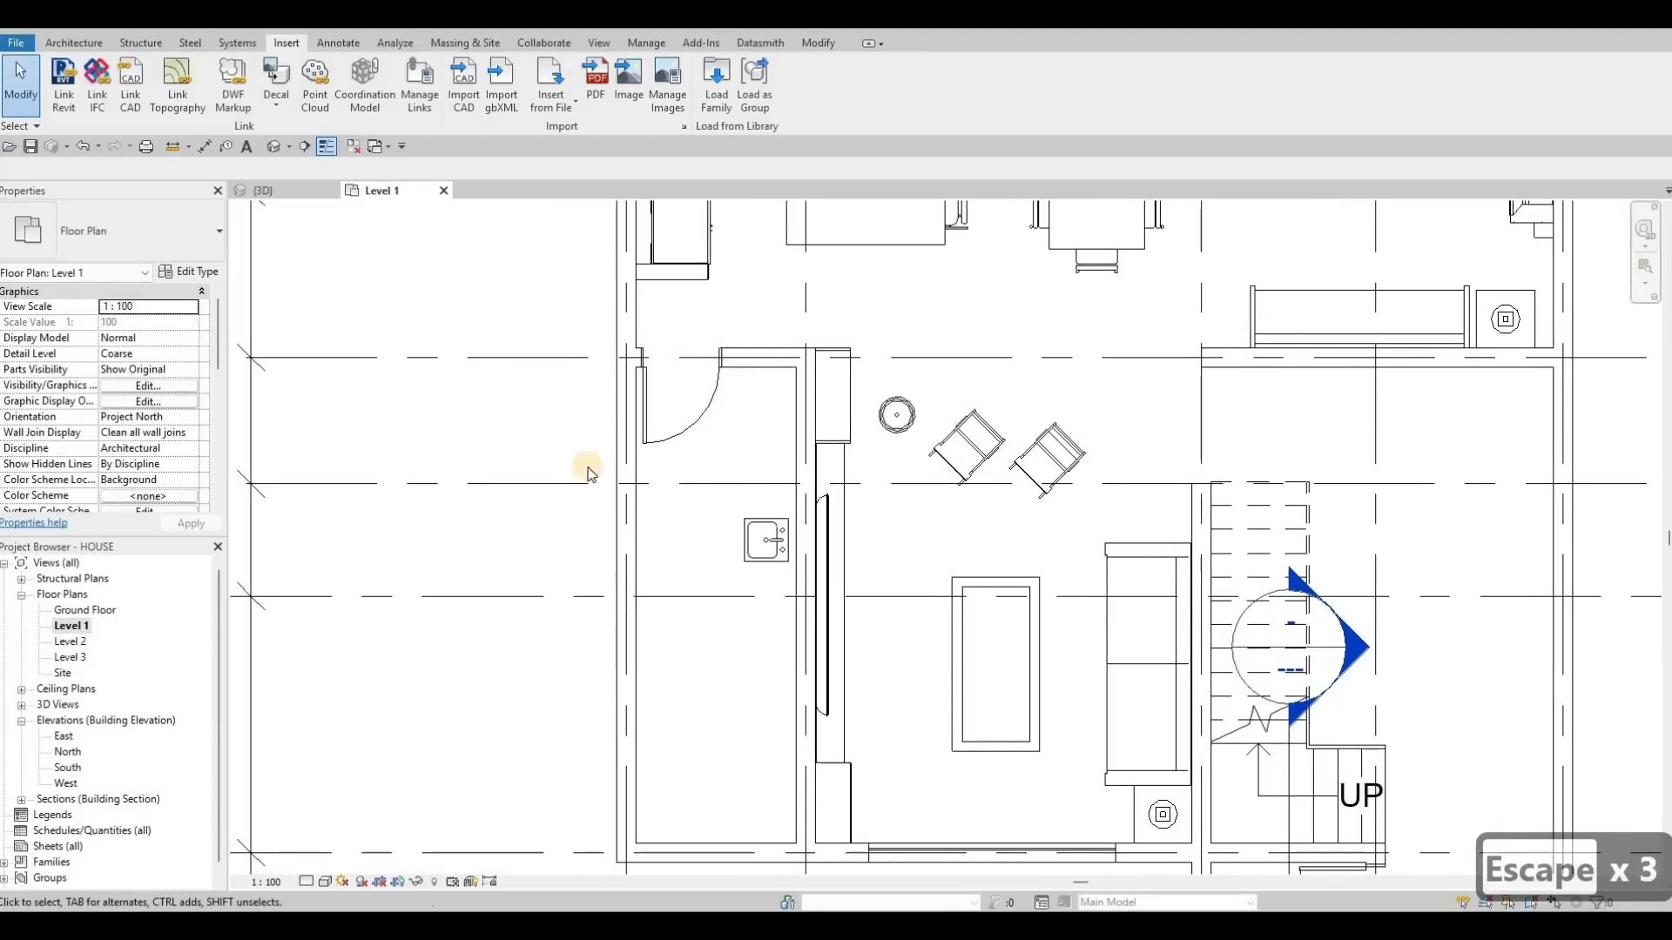
Browse the family library to load from the Mid-Range folder under Specialty Equipment, Domestic.
click(560, 96)
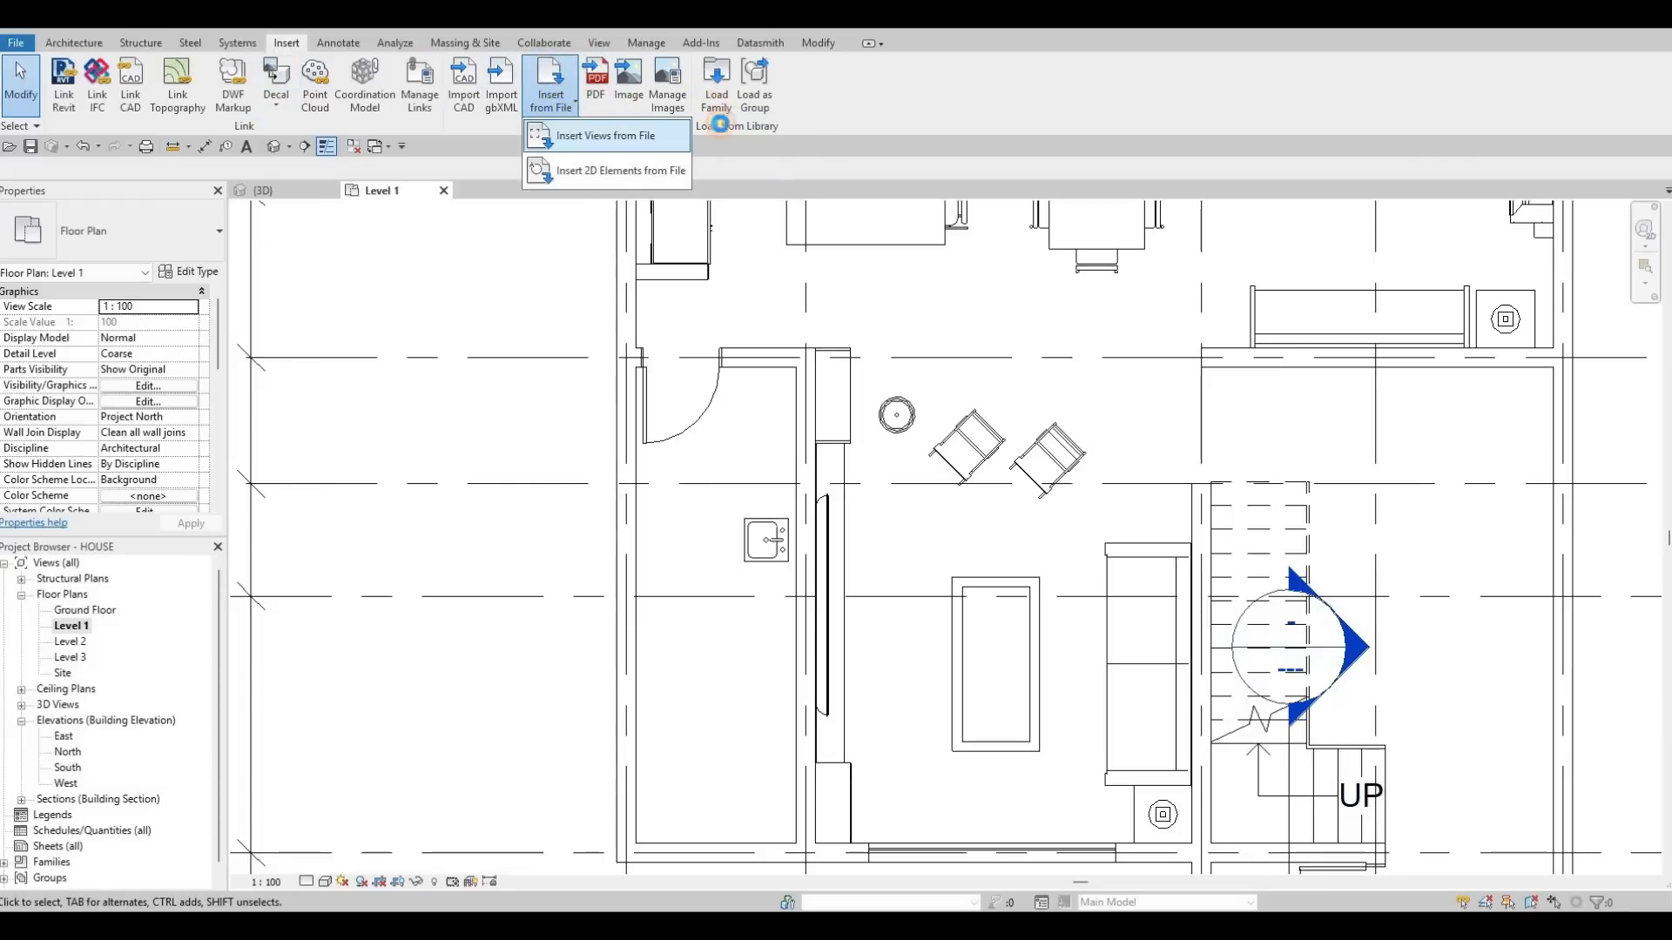
key(Escape)
key(Escape)
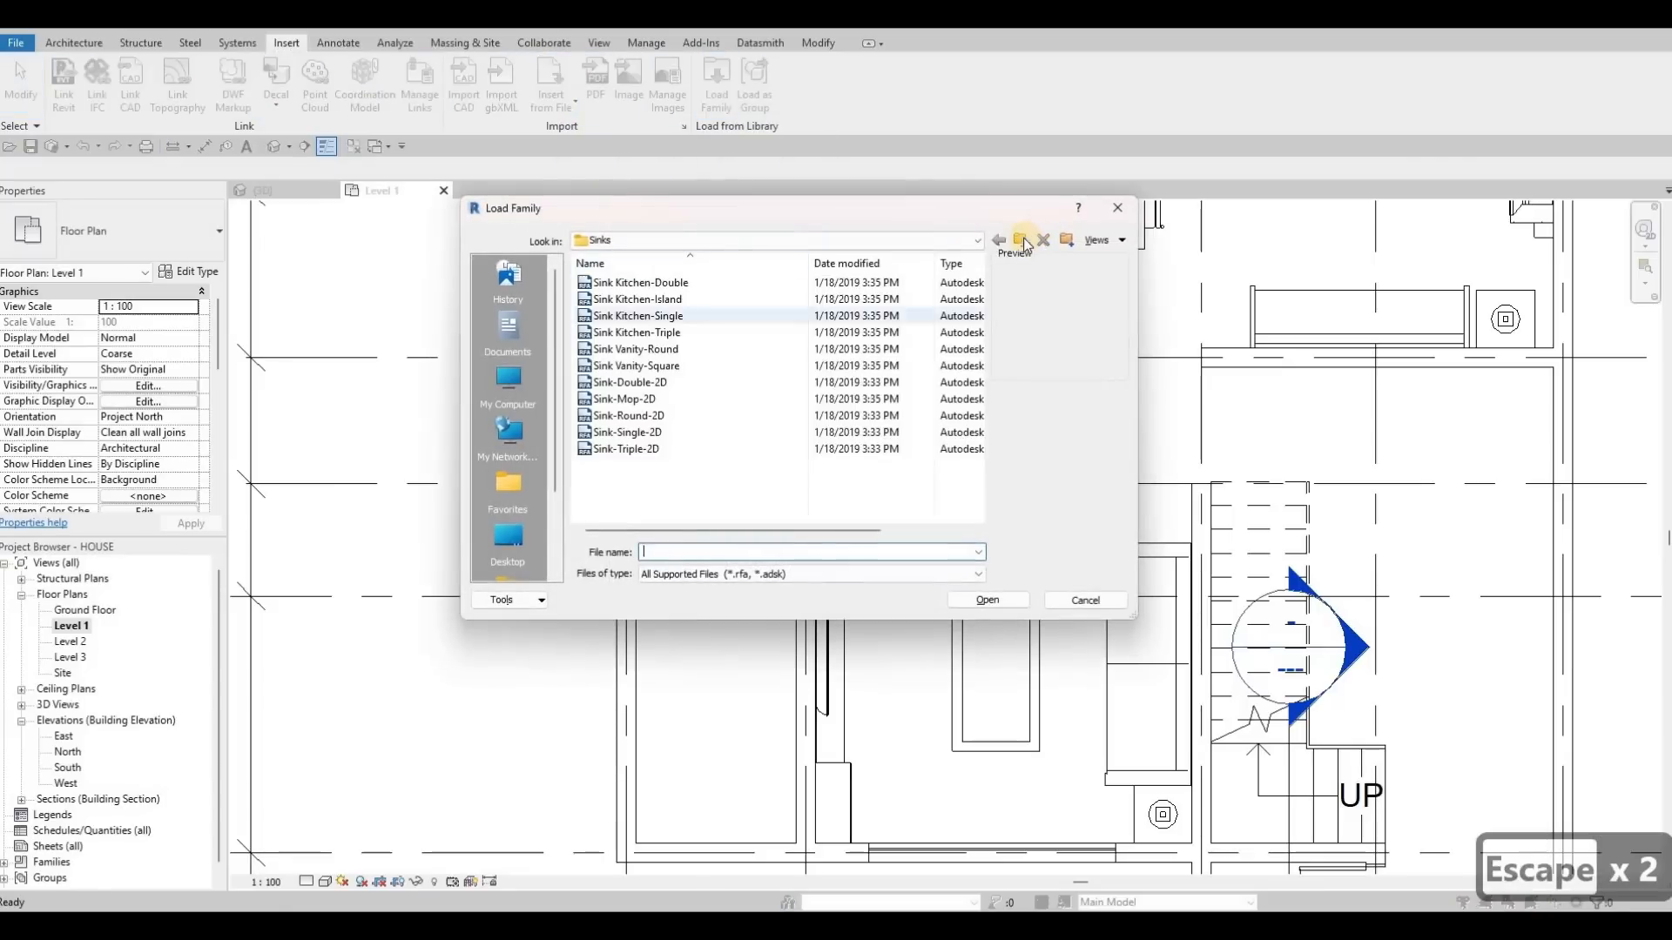
click(1020, 241)
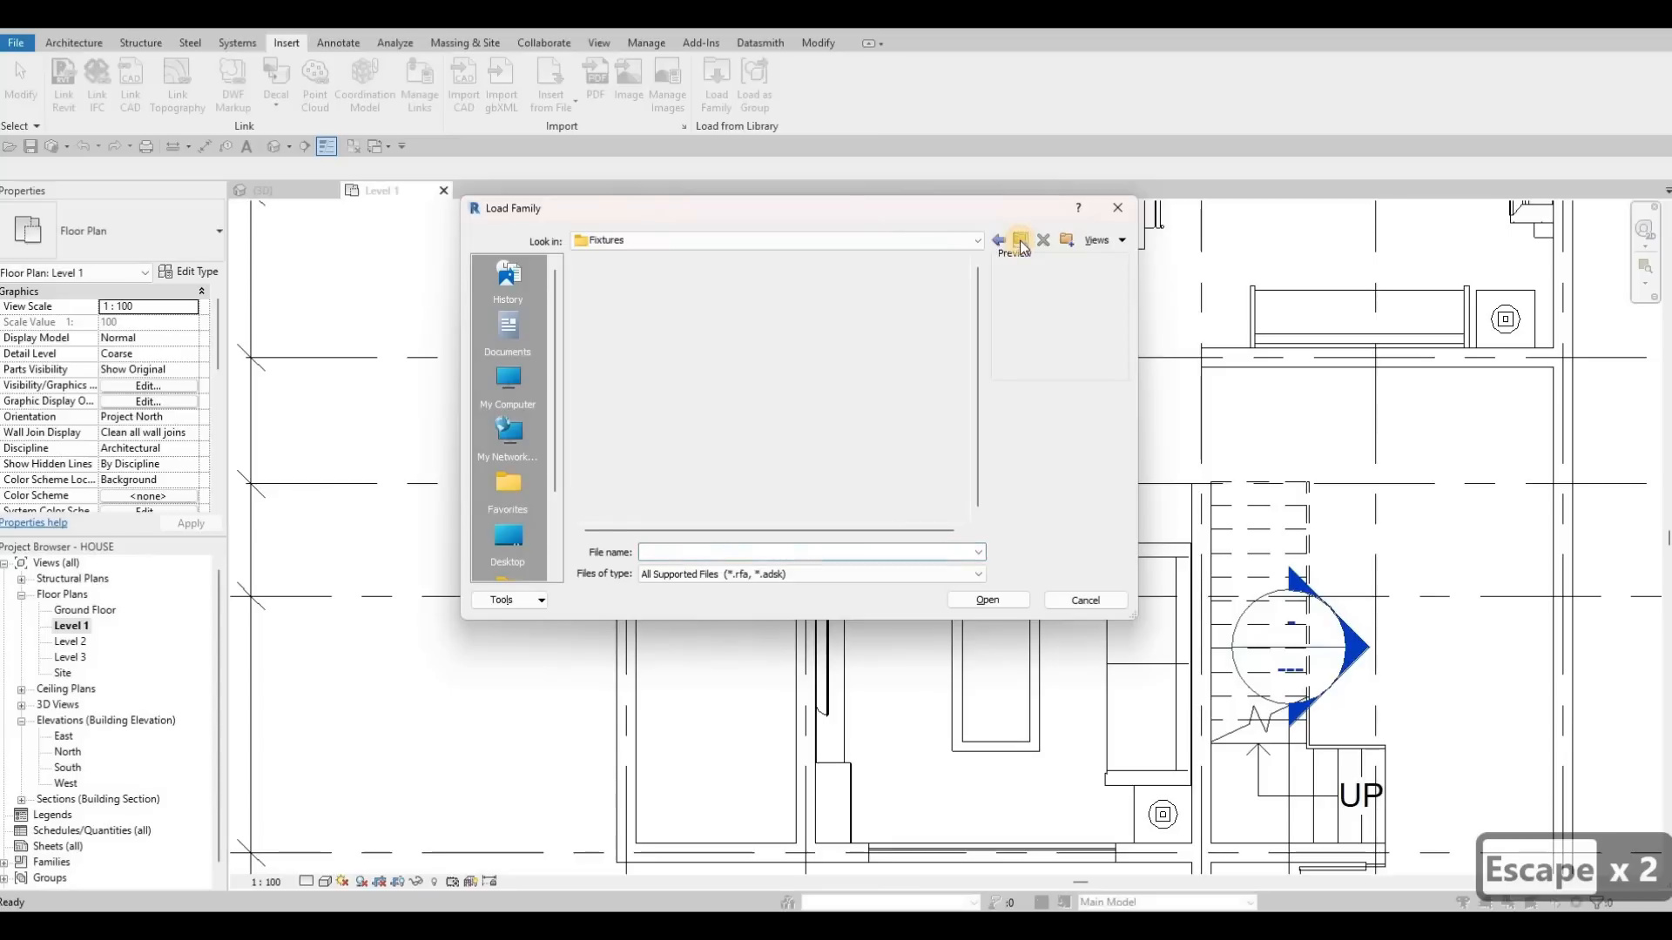
click(1019, 241)
click(1021, 241)
key(BackSpace)
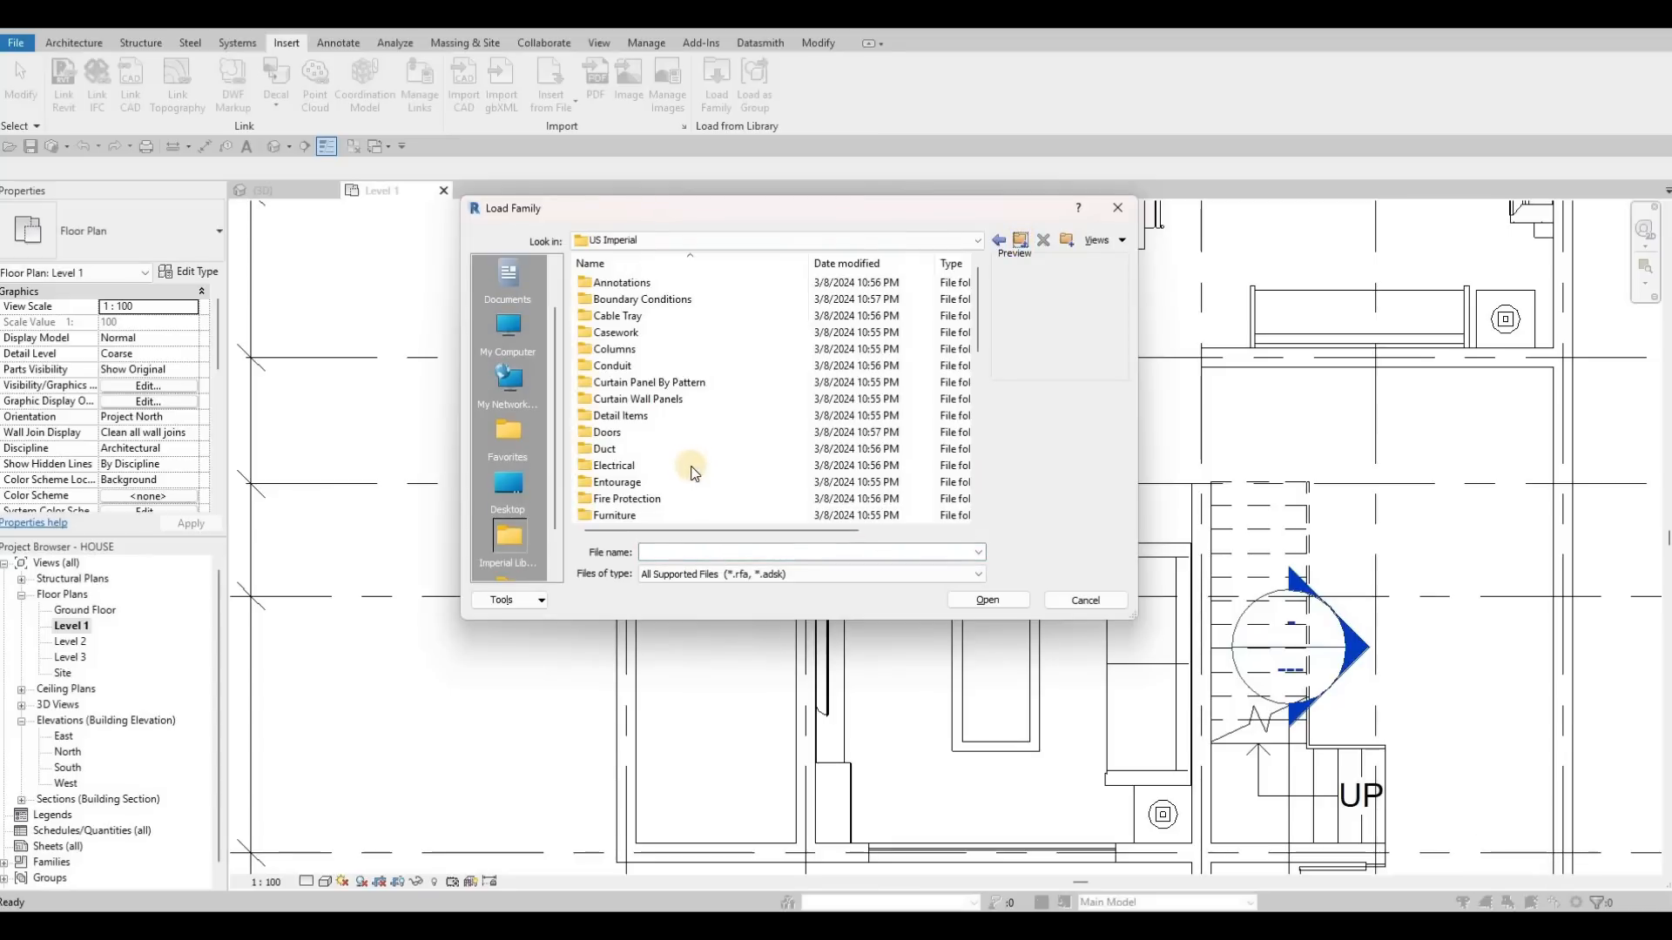
scroll(696, 444, down, 4)
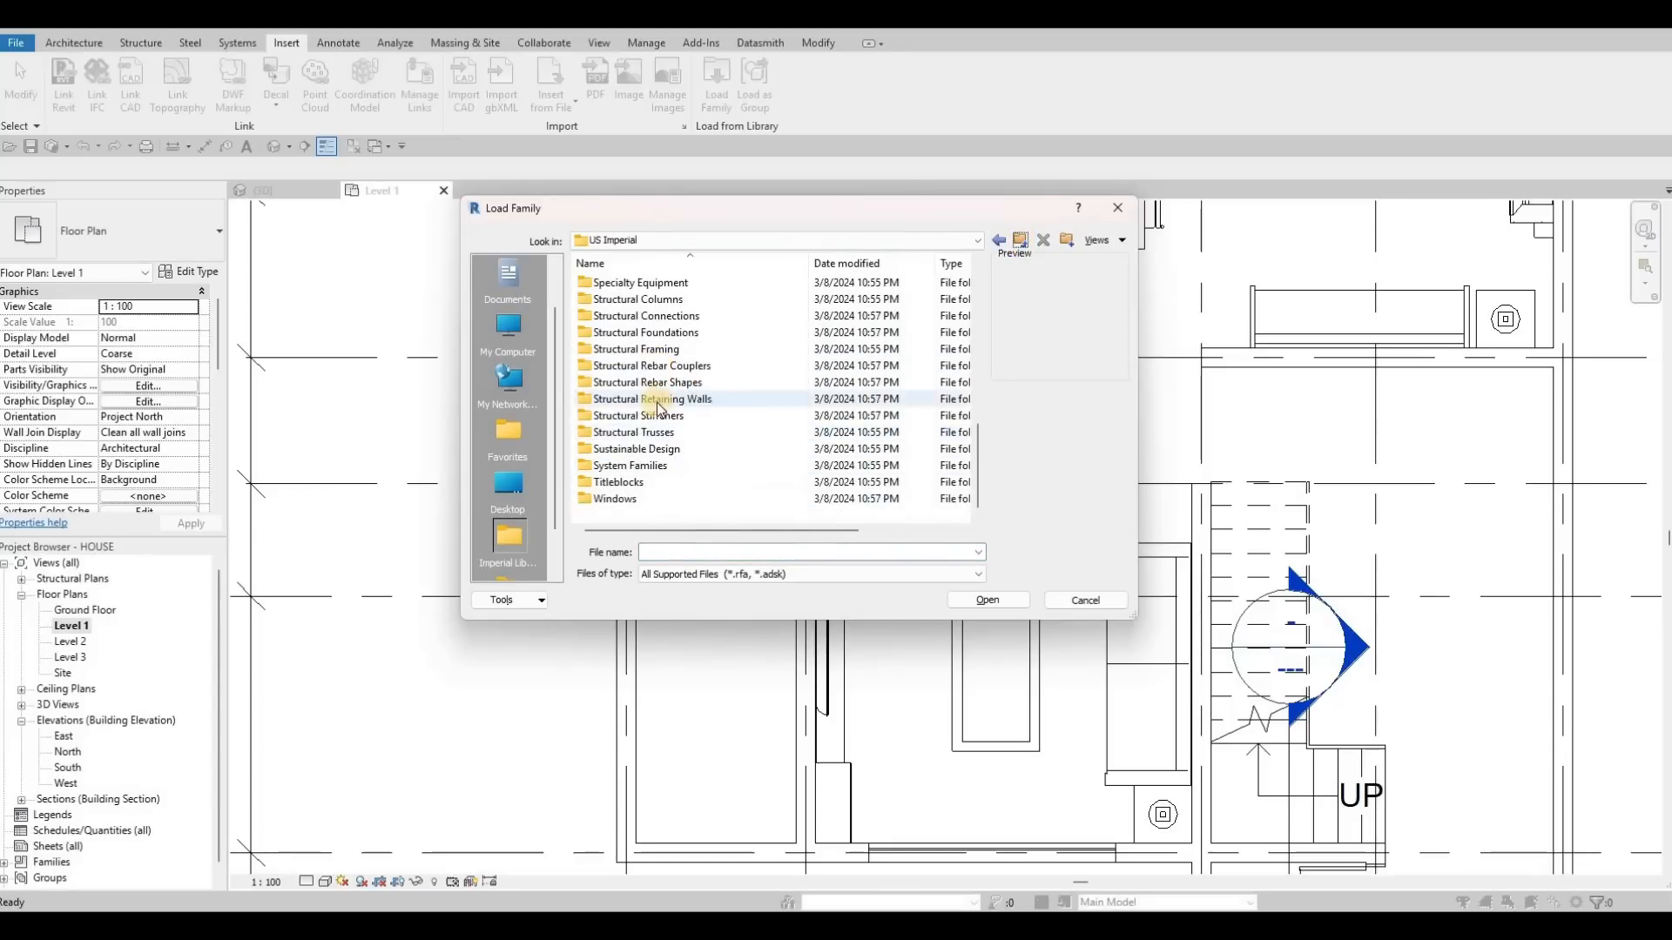
double_click(667, 384)
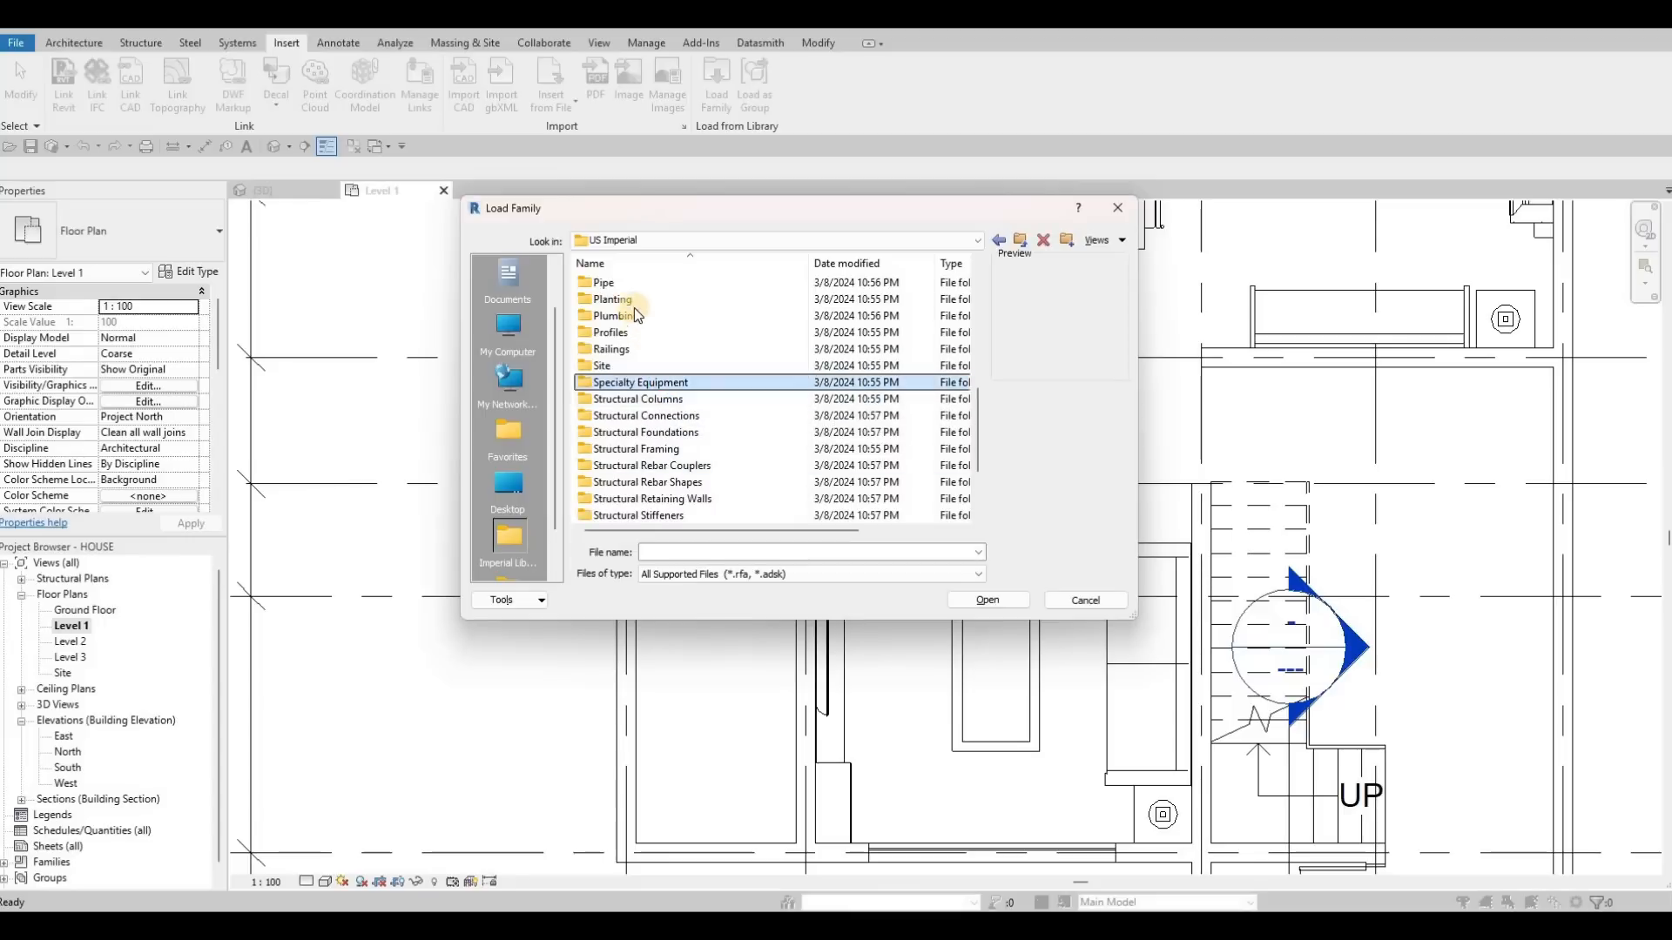
double_click(634, 303)
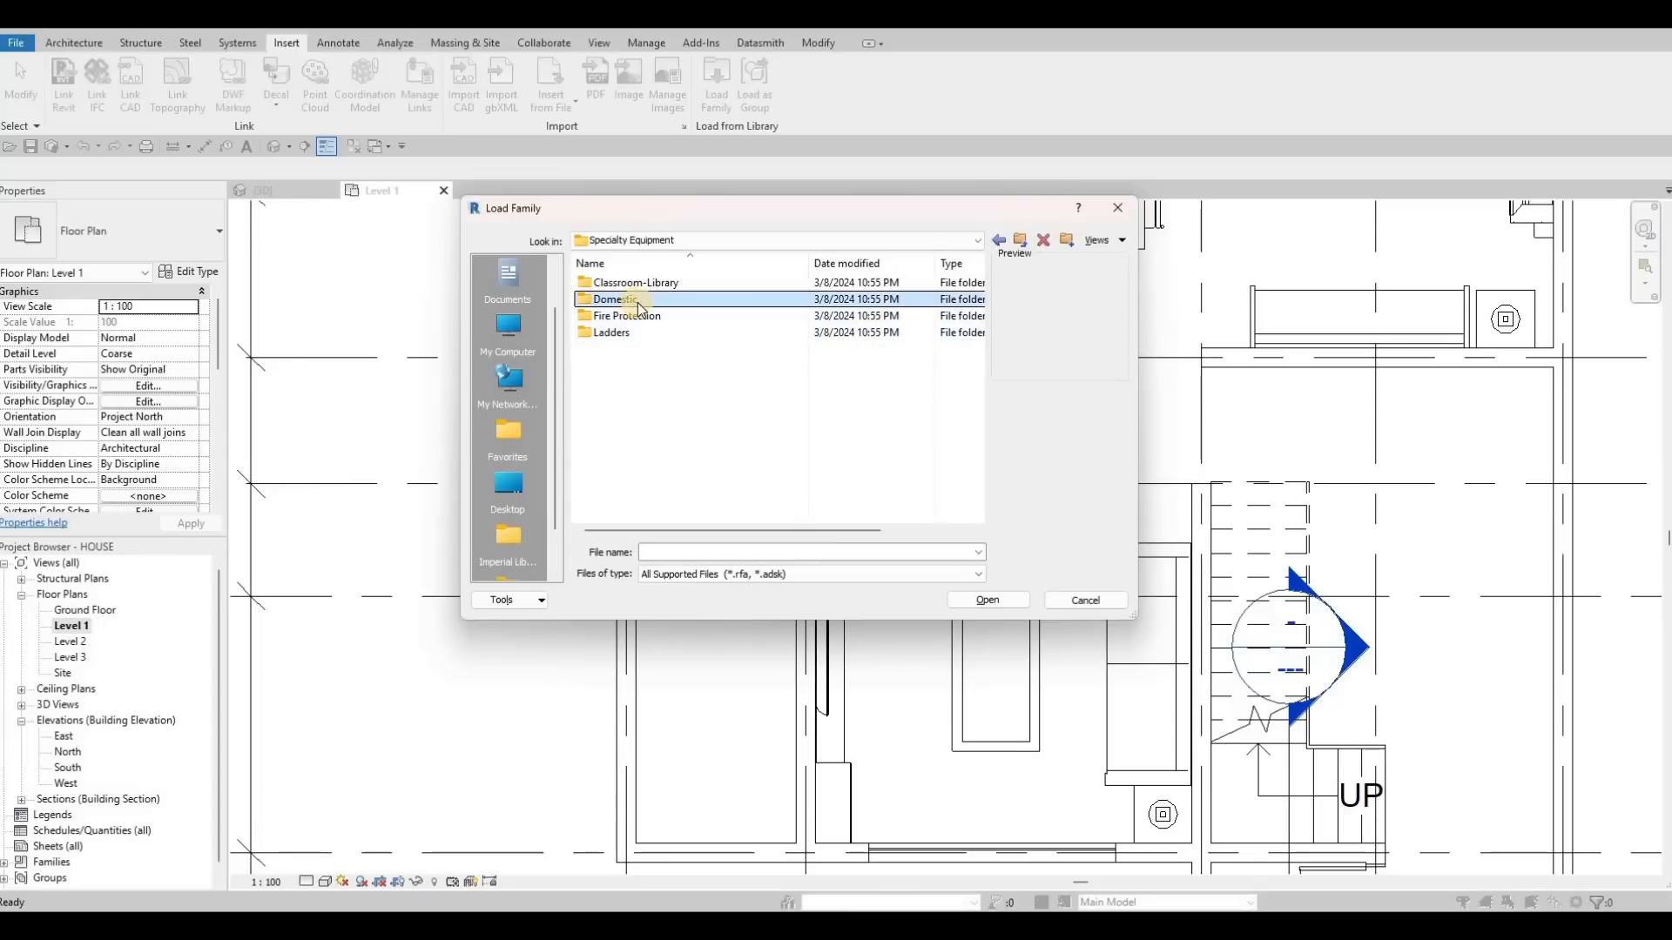
double_click(642, 301)
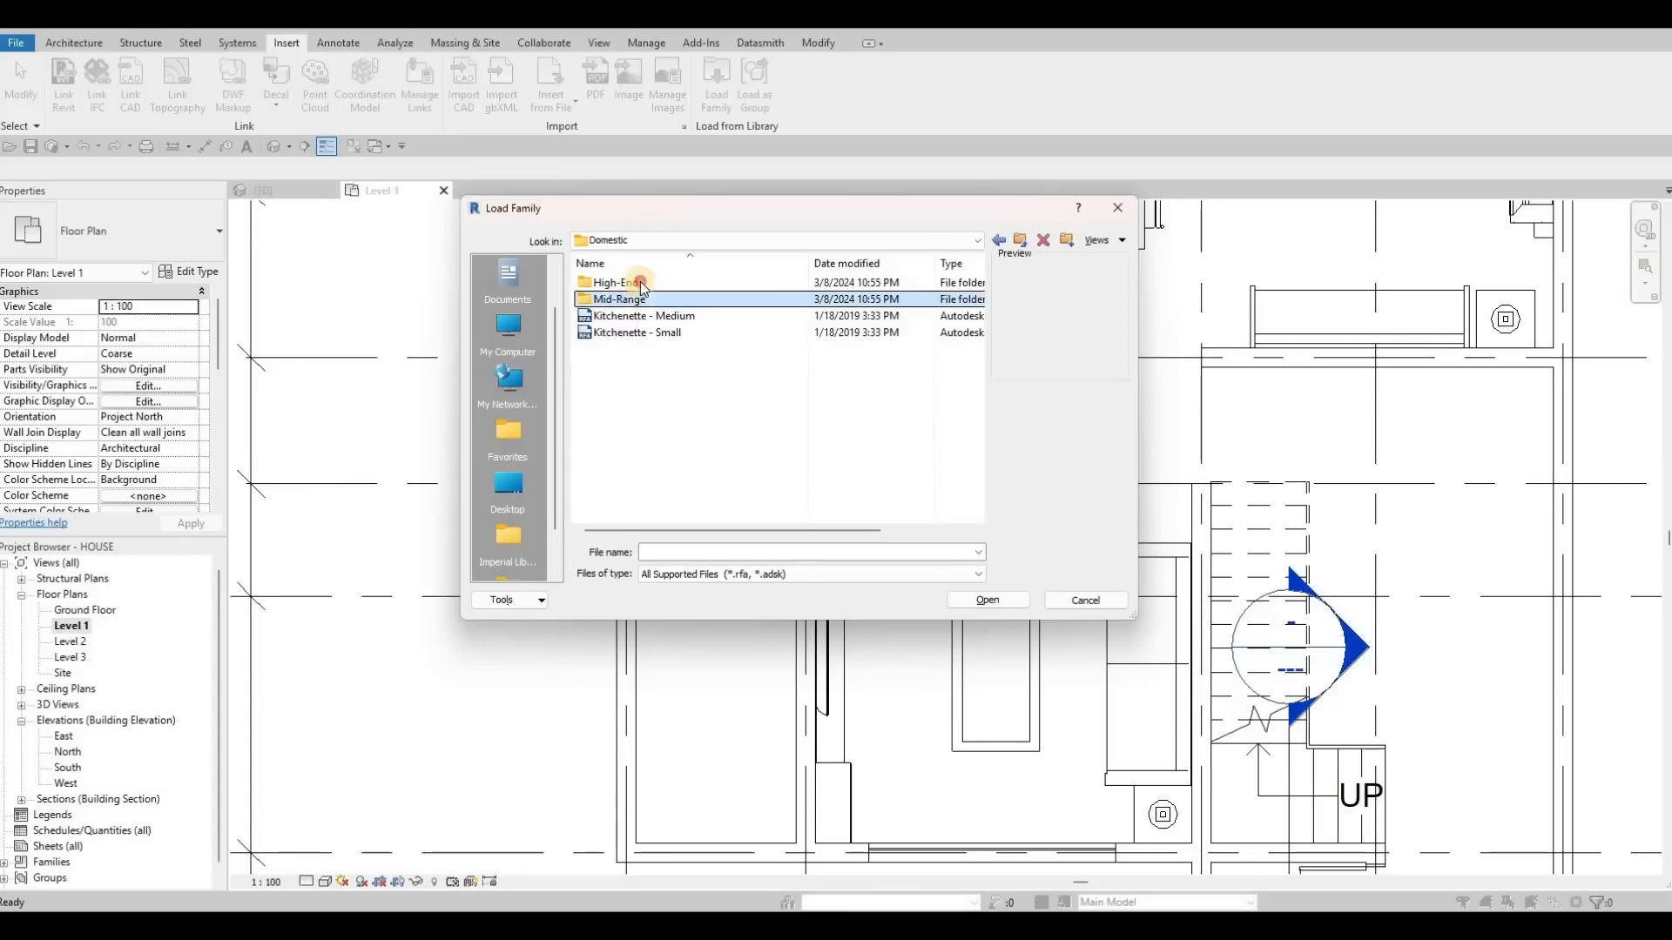
Compare the previews of the Dryer and Dryer-Front_Load families in the Mid-Range folder.
click(636, 284)
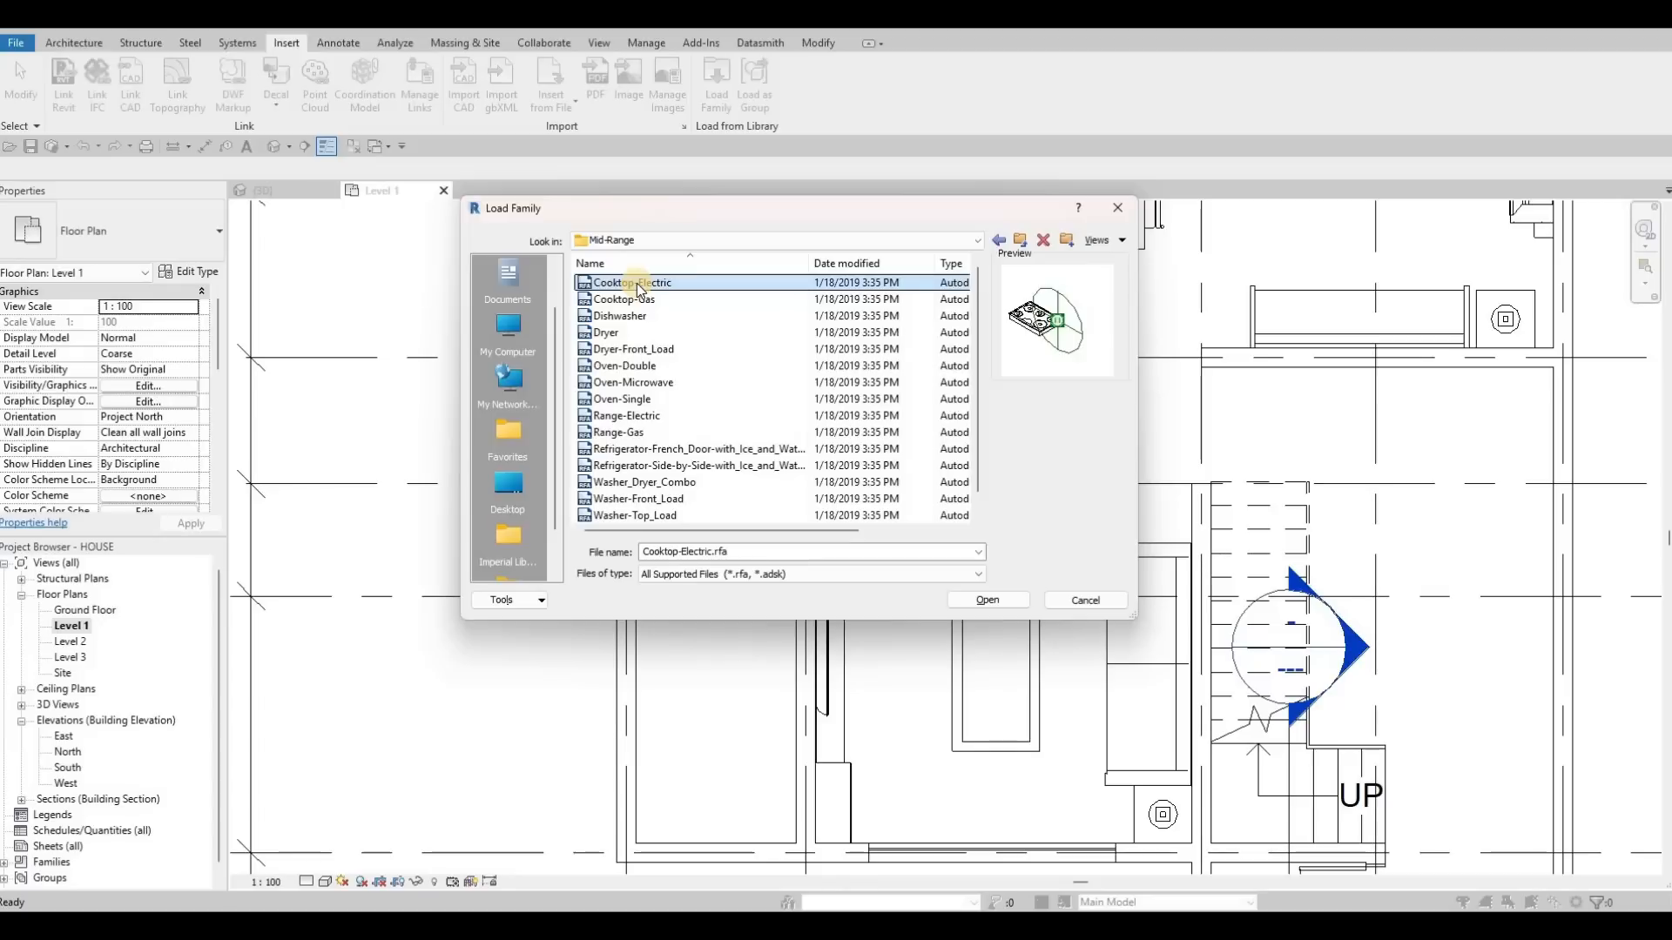
key(Down)
key(Down)
key(Down)
key(Down)
key(Up)
key(Down)
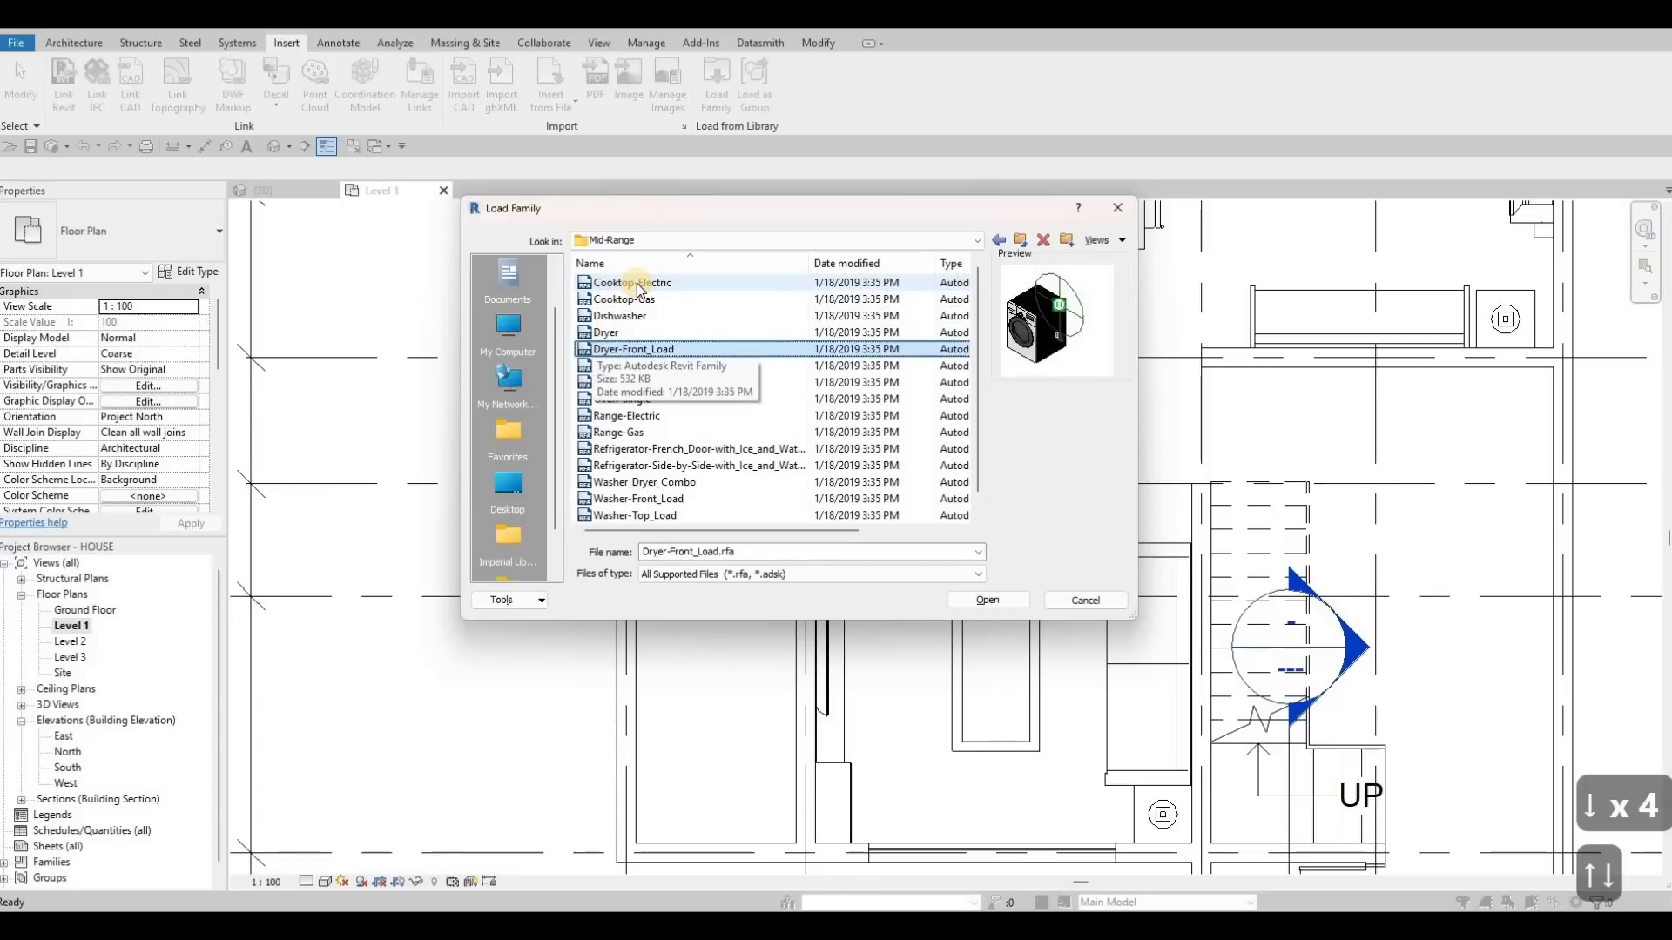
key(Down)
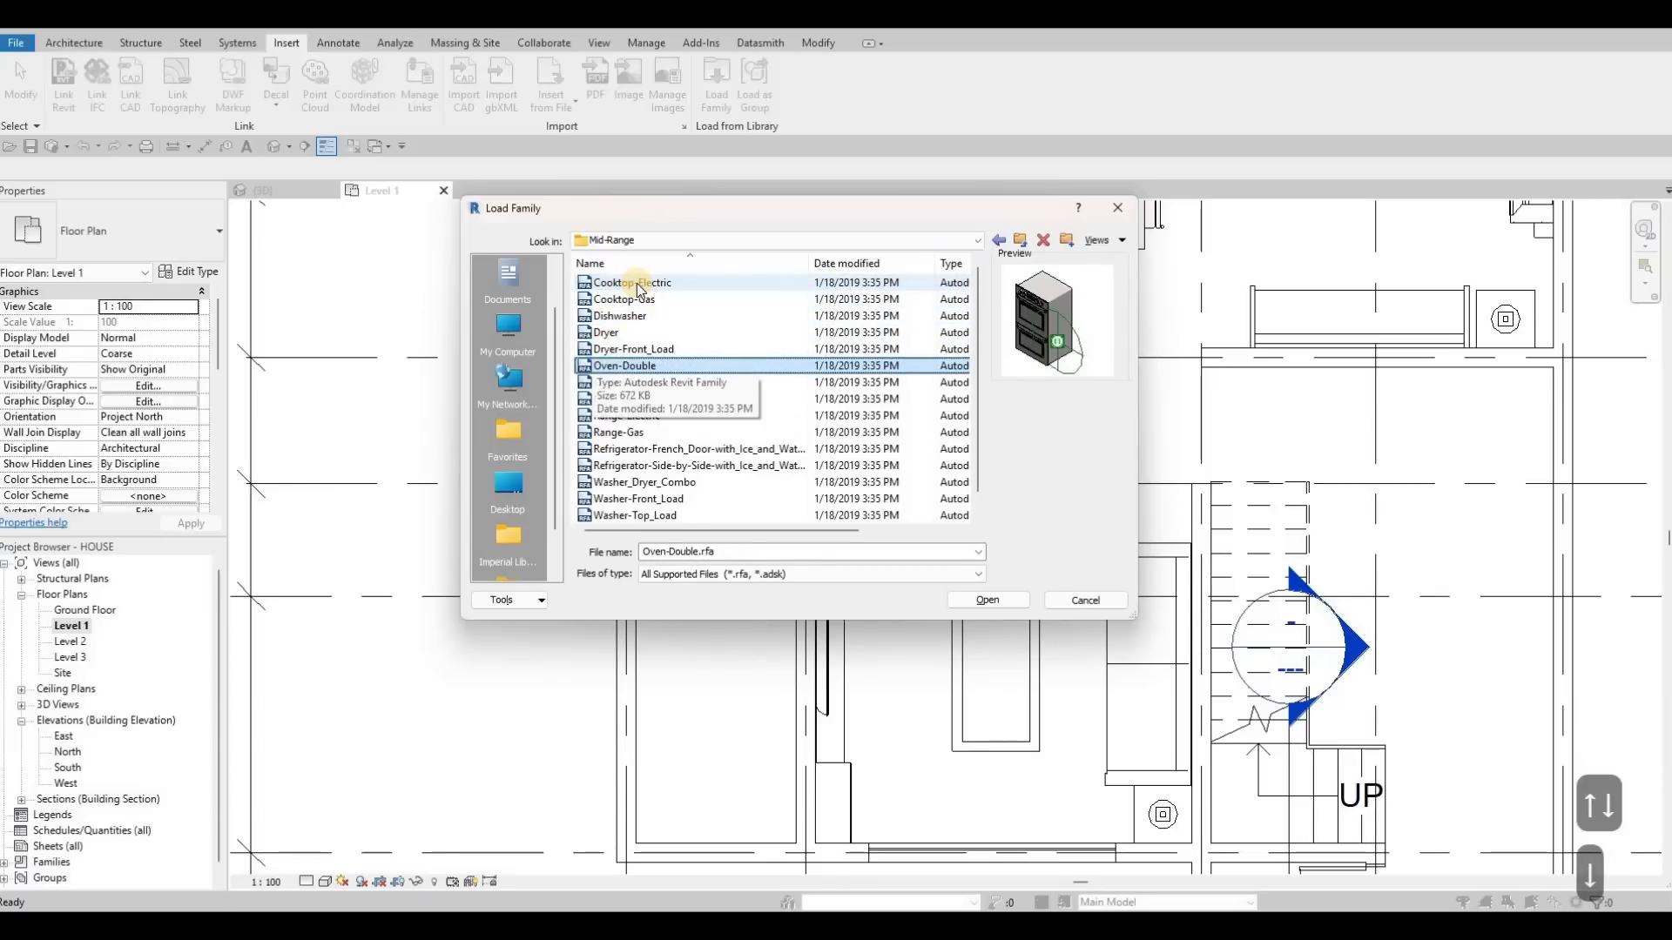
key(Up)
key(Up)
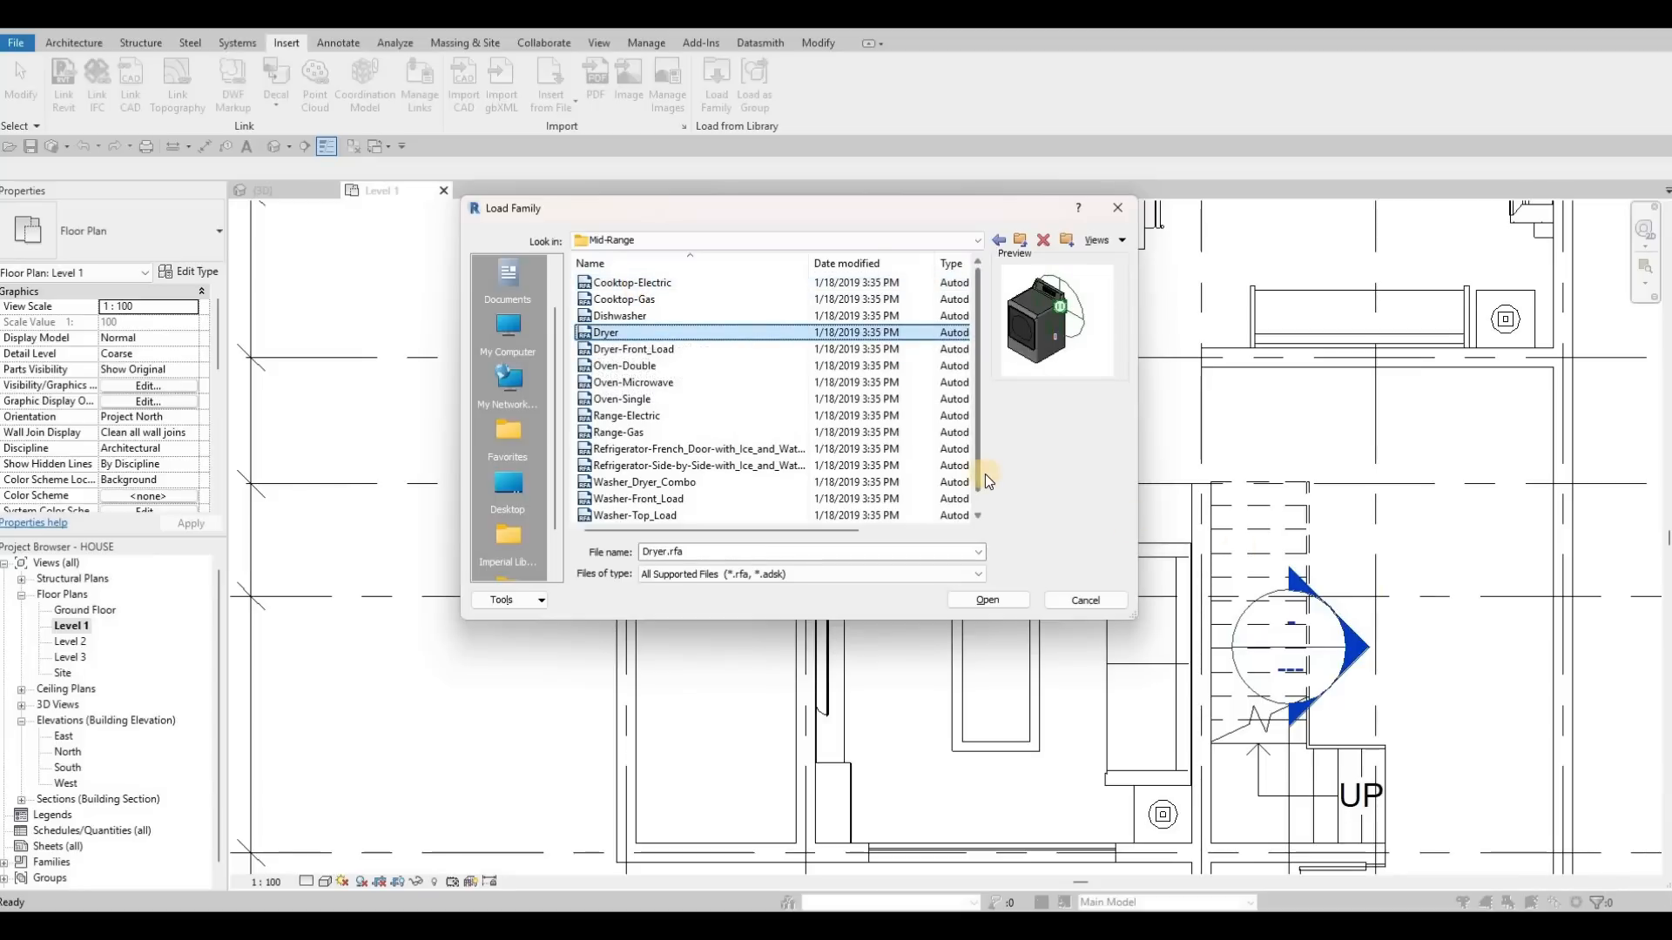
Find the Washer-Front_Load family and load it together with Dryer-Front_Load.
key(Down)
key(Down)
key(Down)
key(Down)
key(Down)
key(Down)
key(Down)
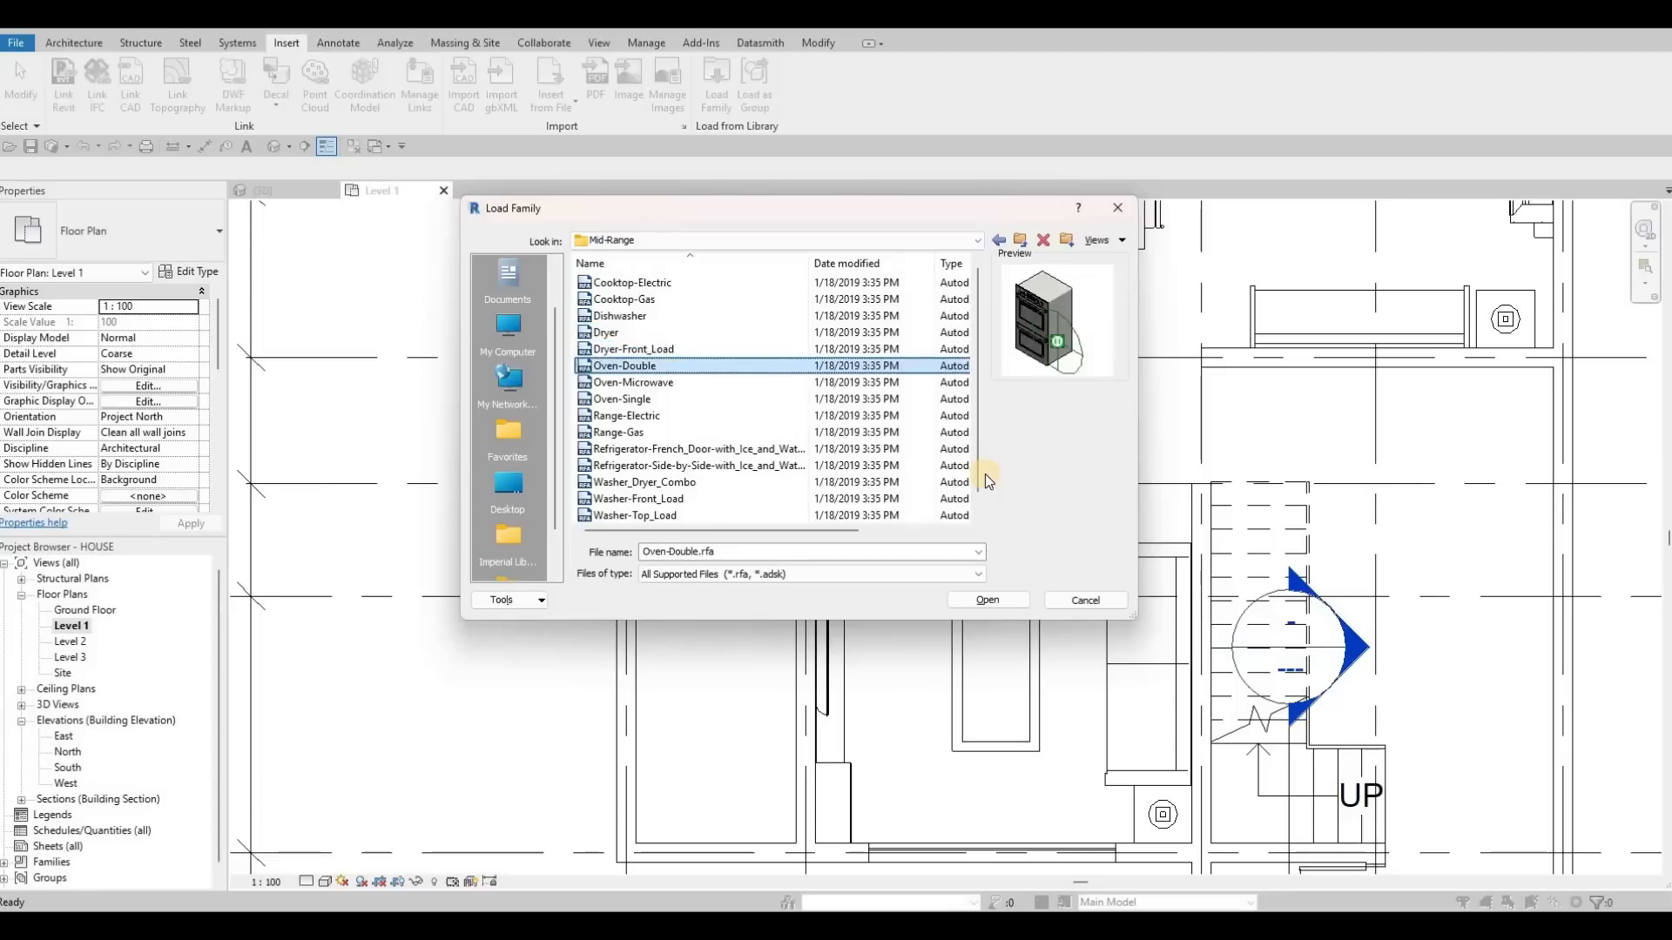
key(Down)
key(Down)
key(Down)
key(Down)
key(Down)
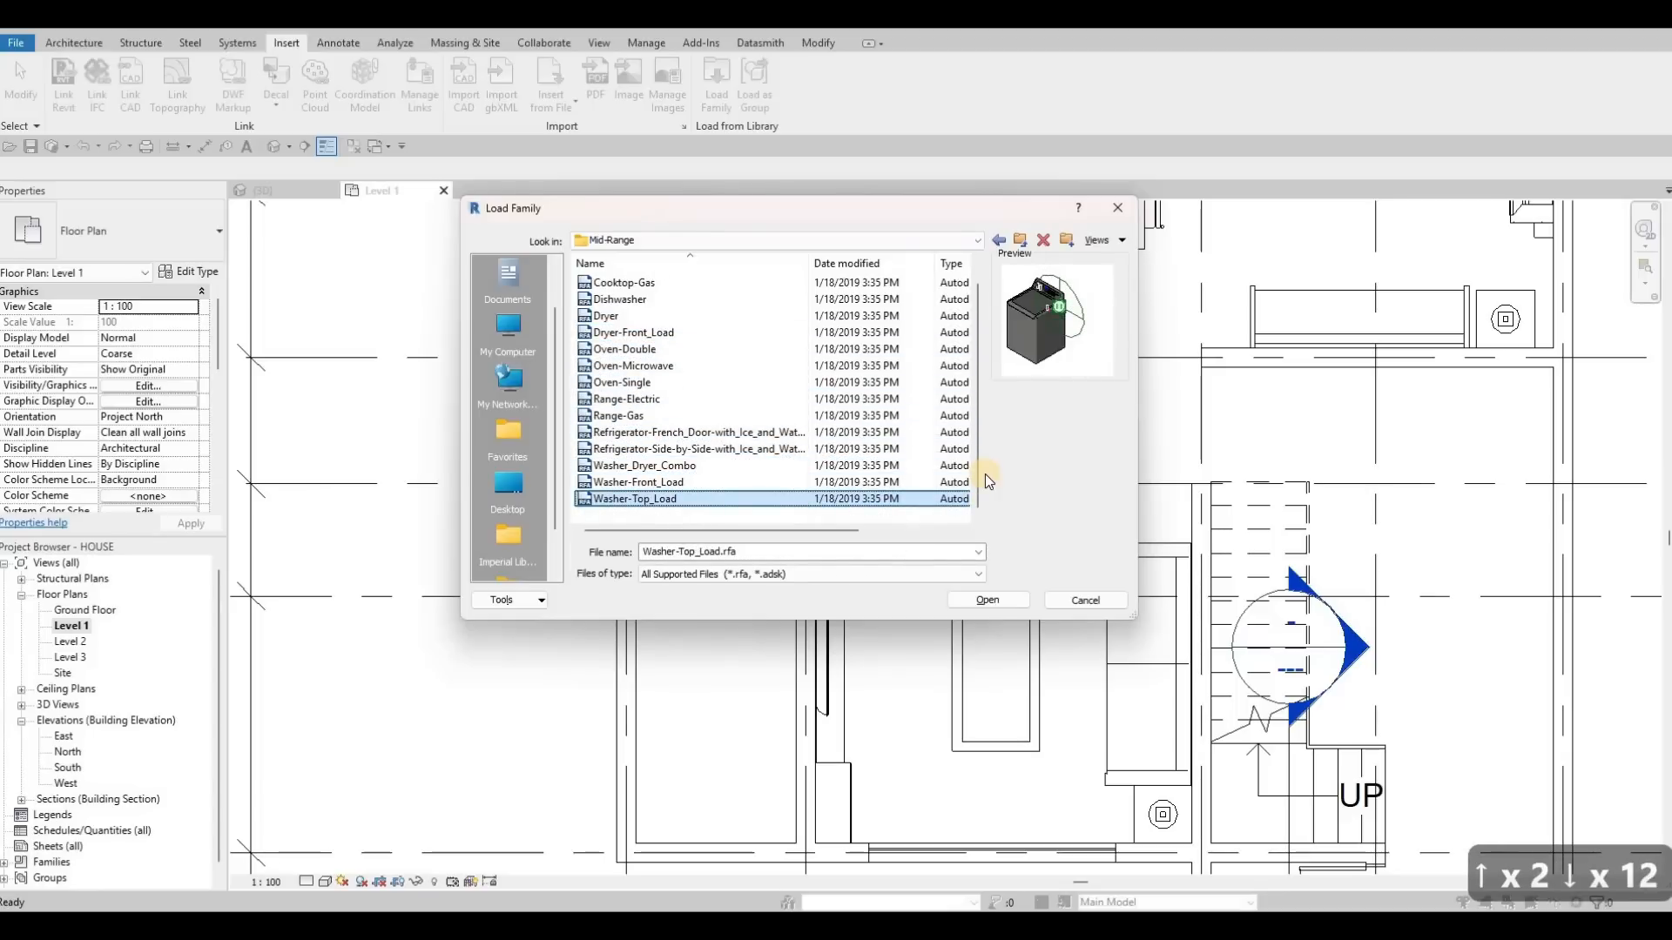
key(Up)
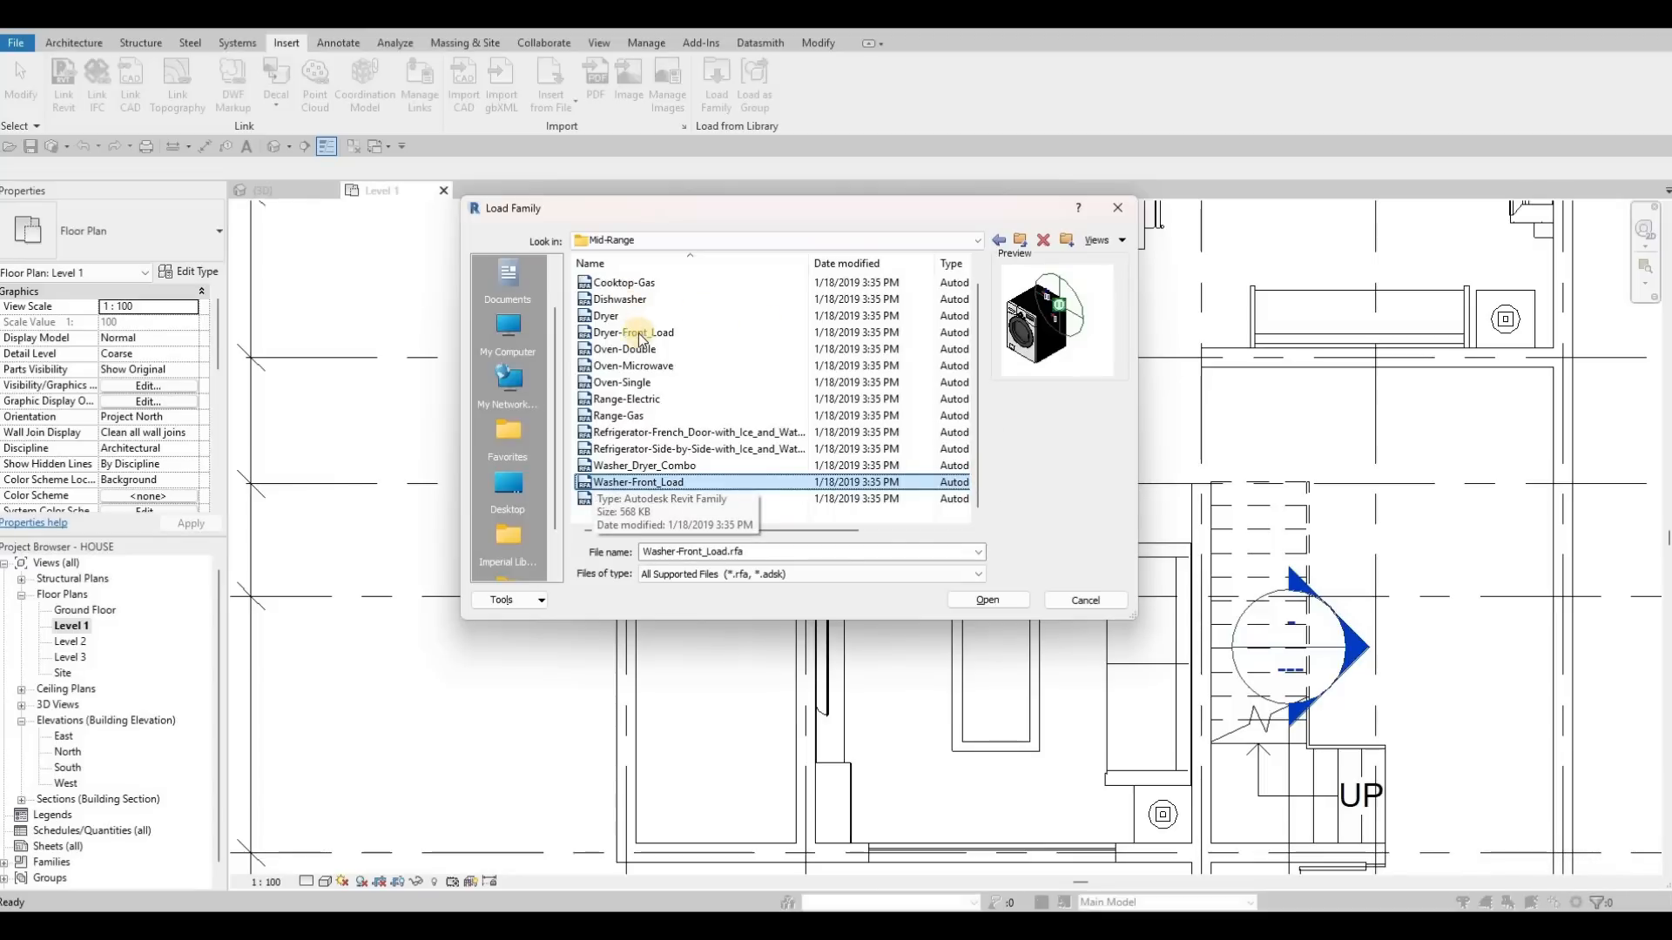
ctrl+click(740, 334)
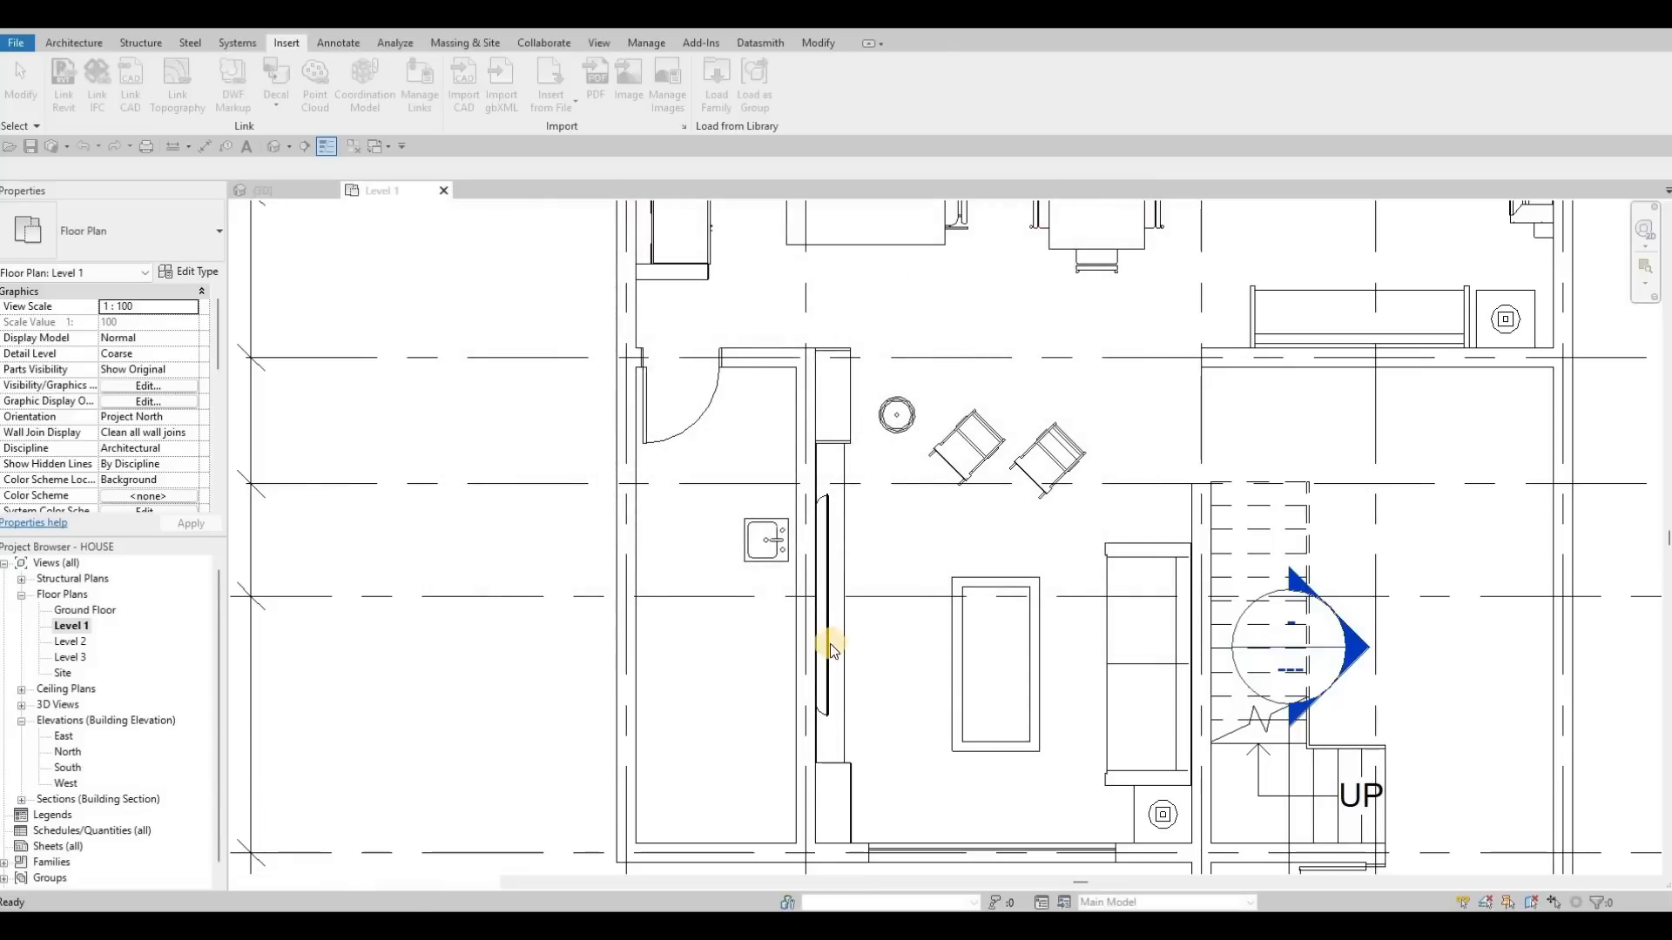
Place a 27" Washer-Front_Load below the sink, rotated with its back to the shared interior wall, about 1700 mm from the room's lower wall.
key(c)
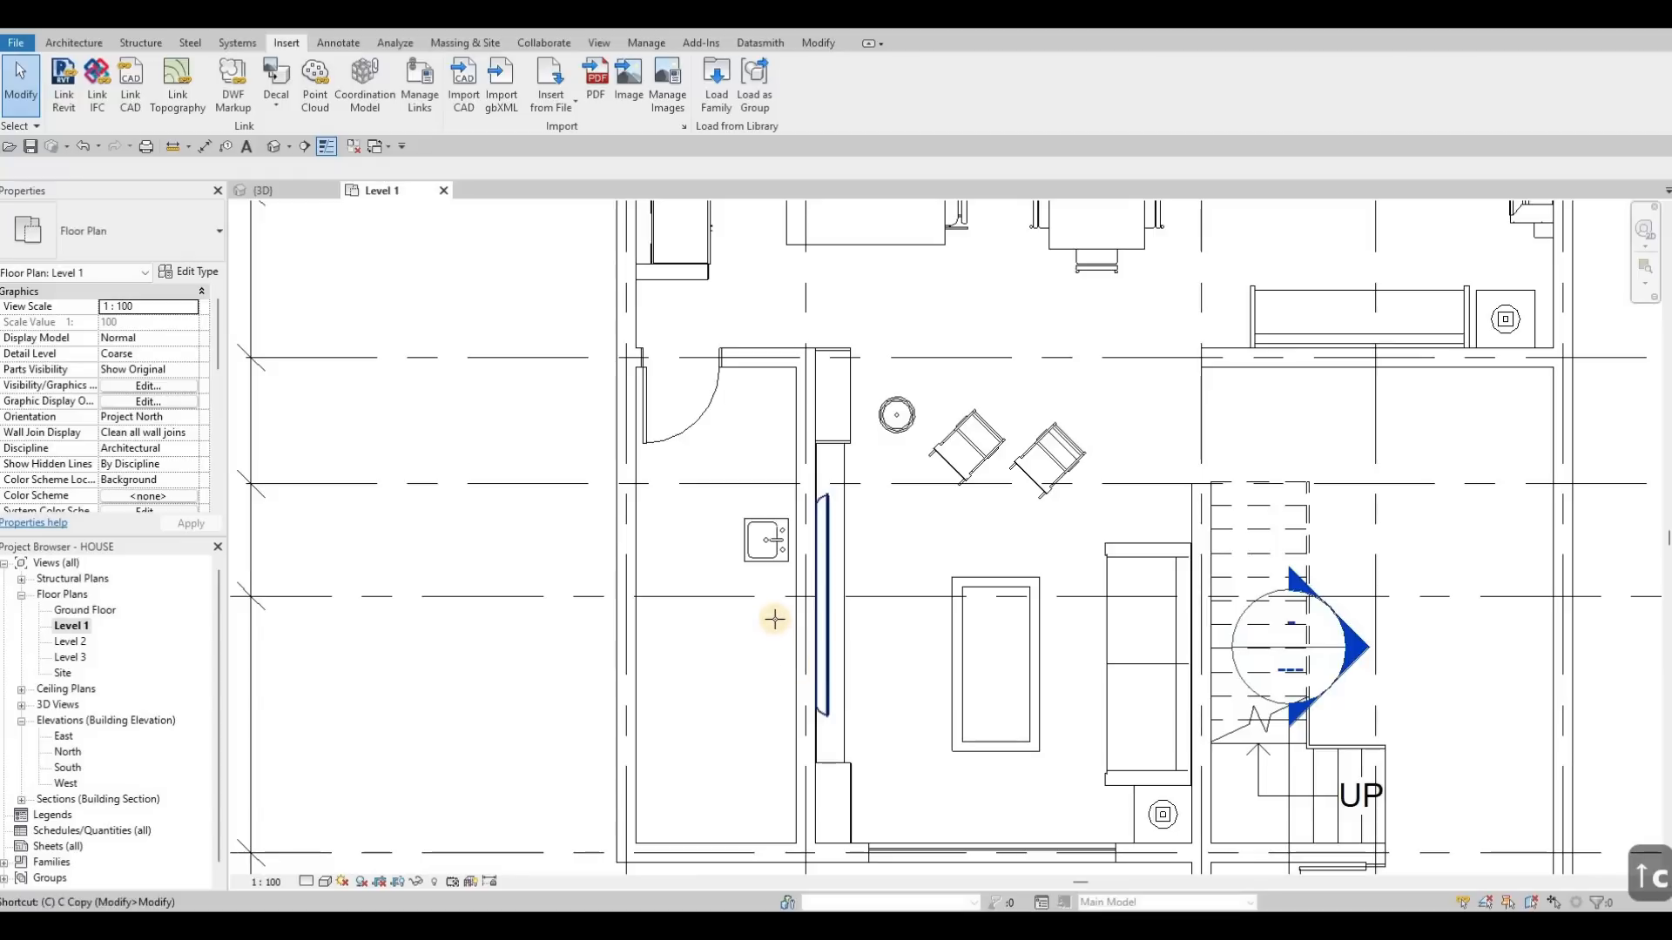
key(m)
key(space)
key(space)
scroll(790, 645, up, 2)
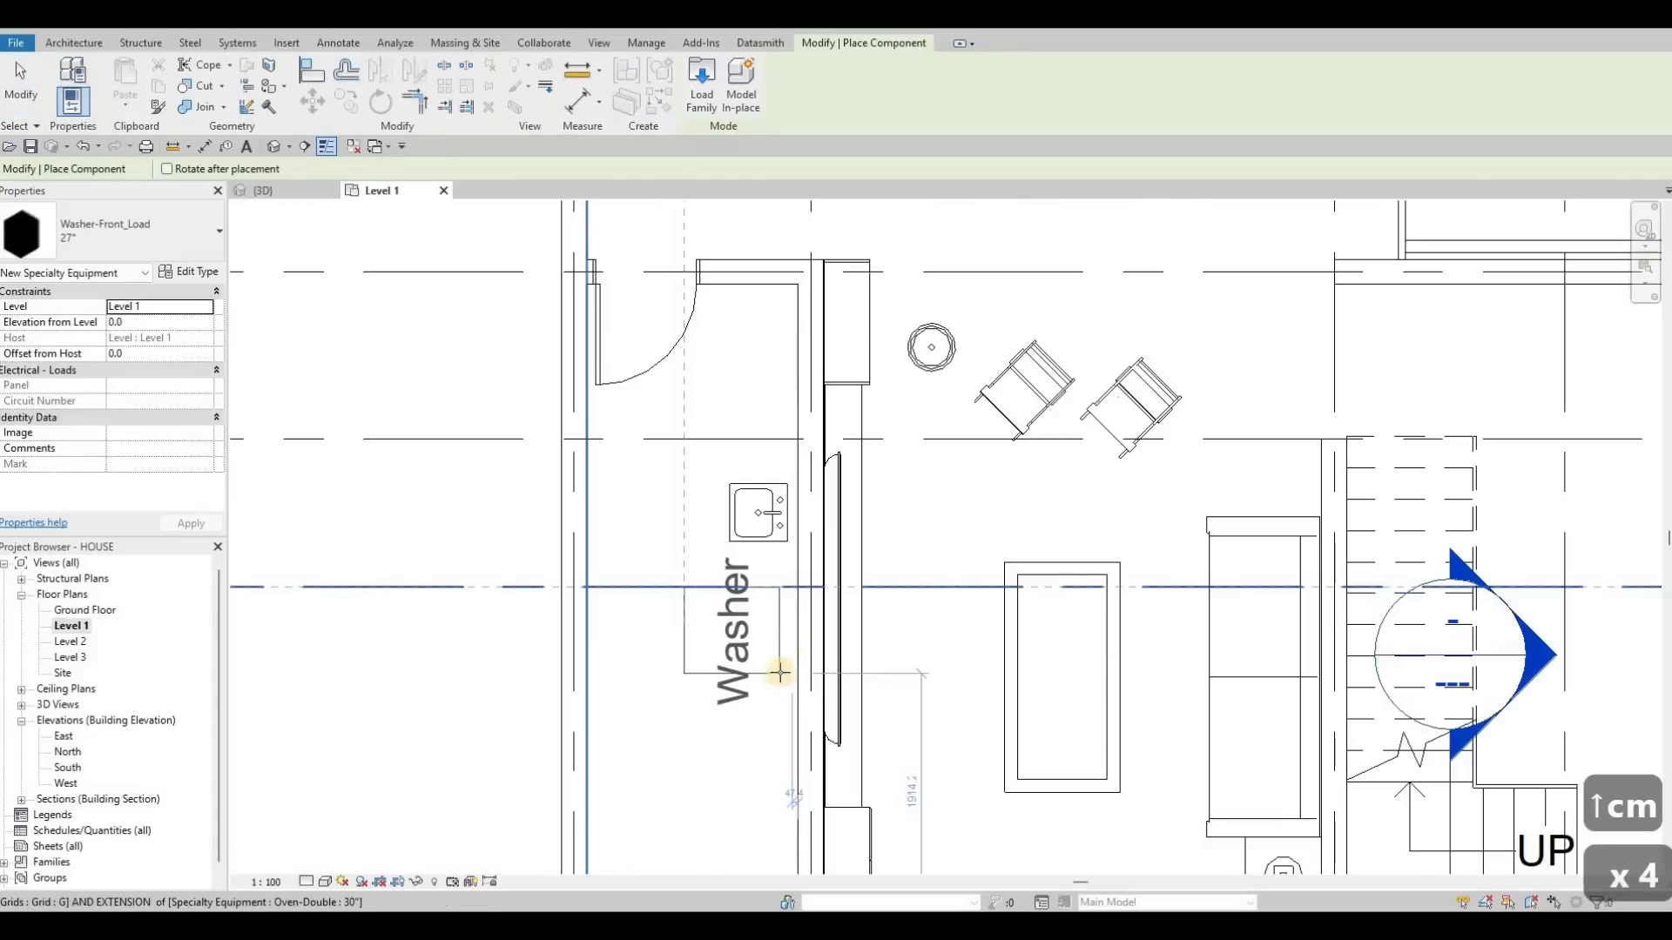
scroll(802, 653, down, 3)
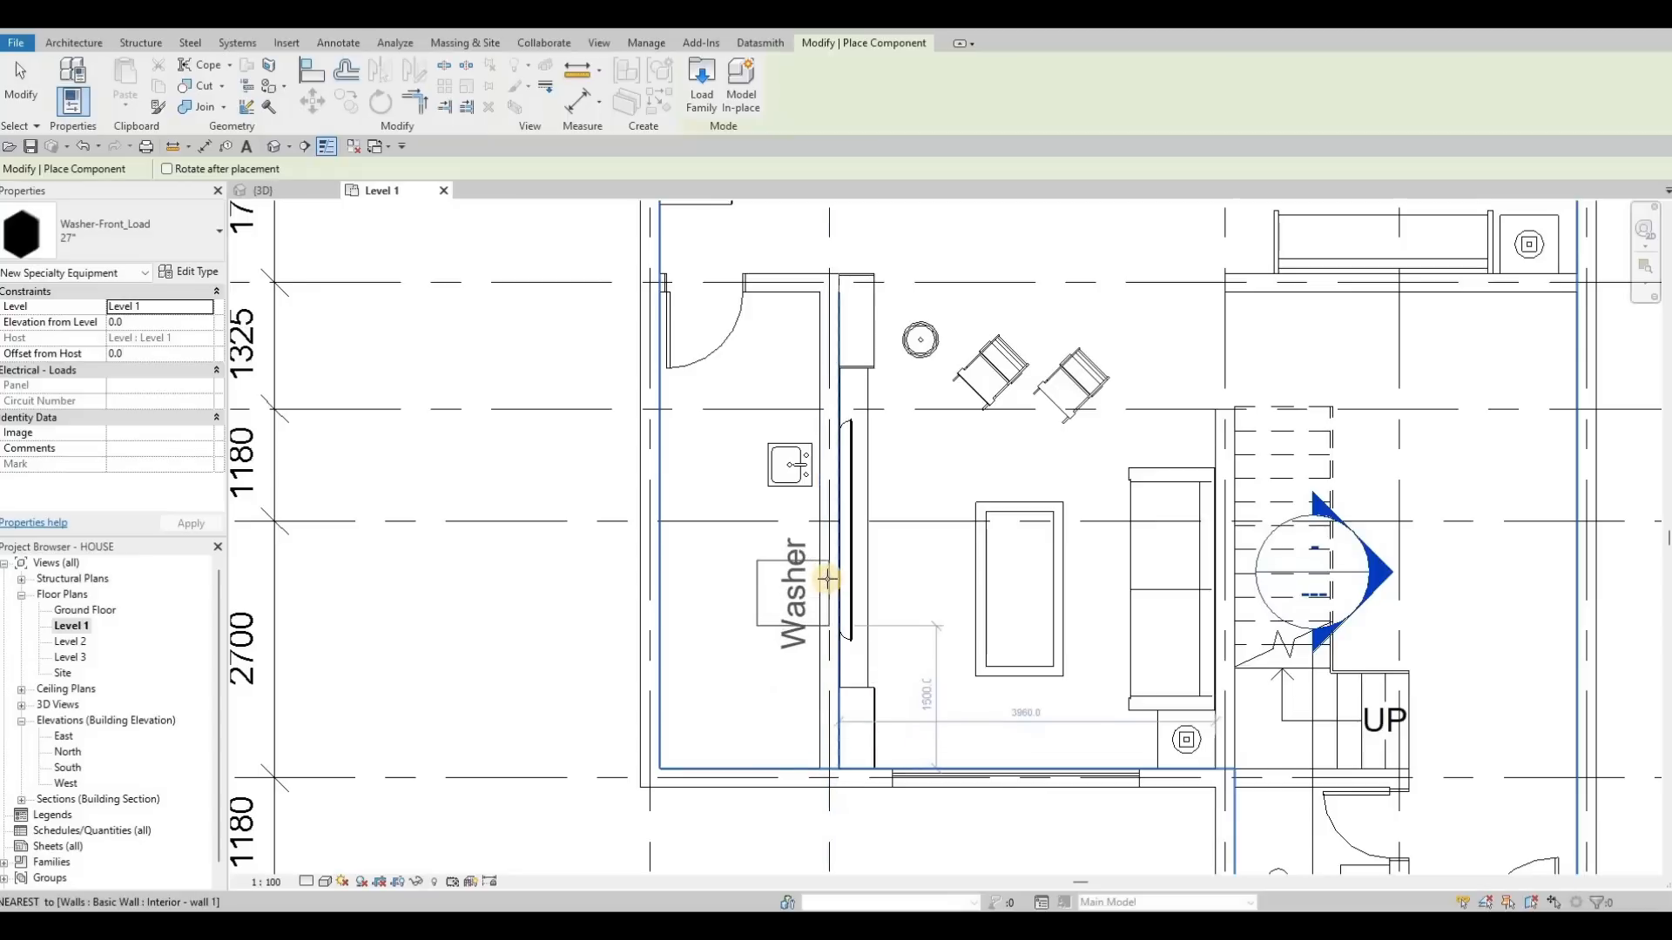
scroll(827, 575, up, 2)
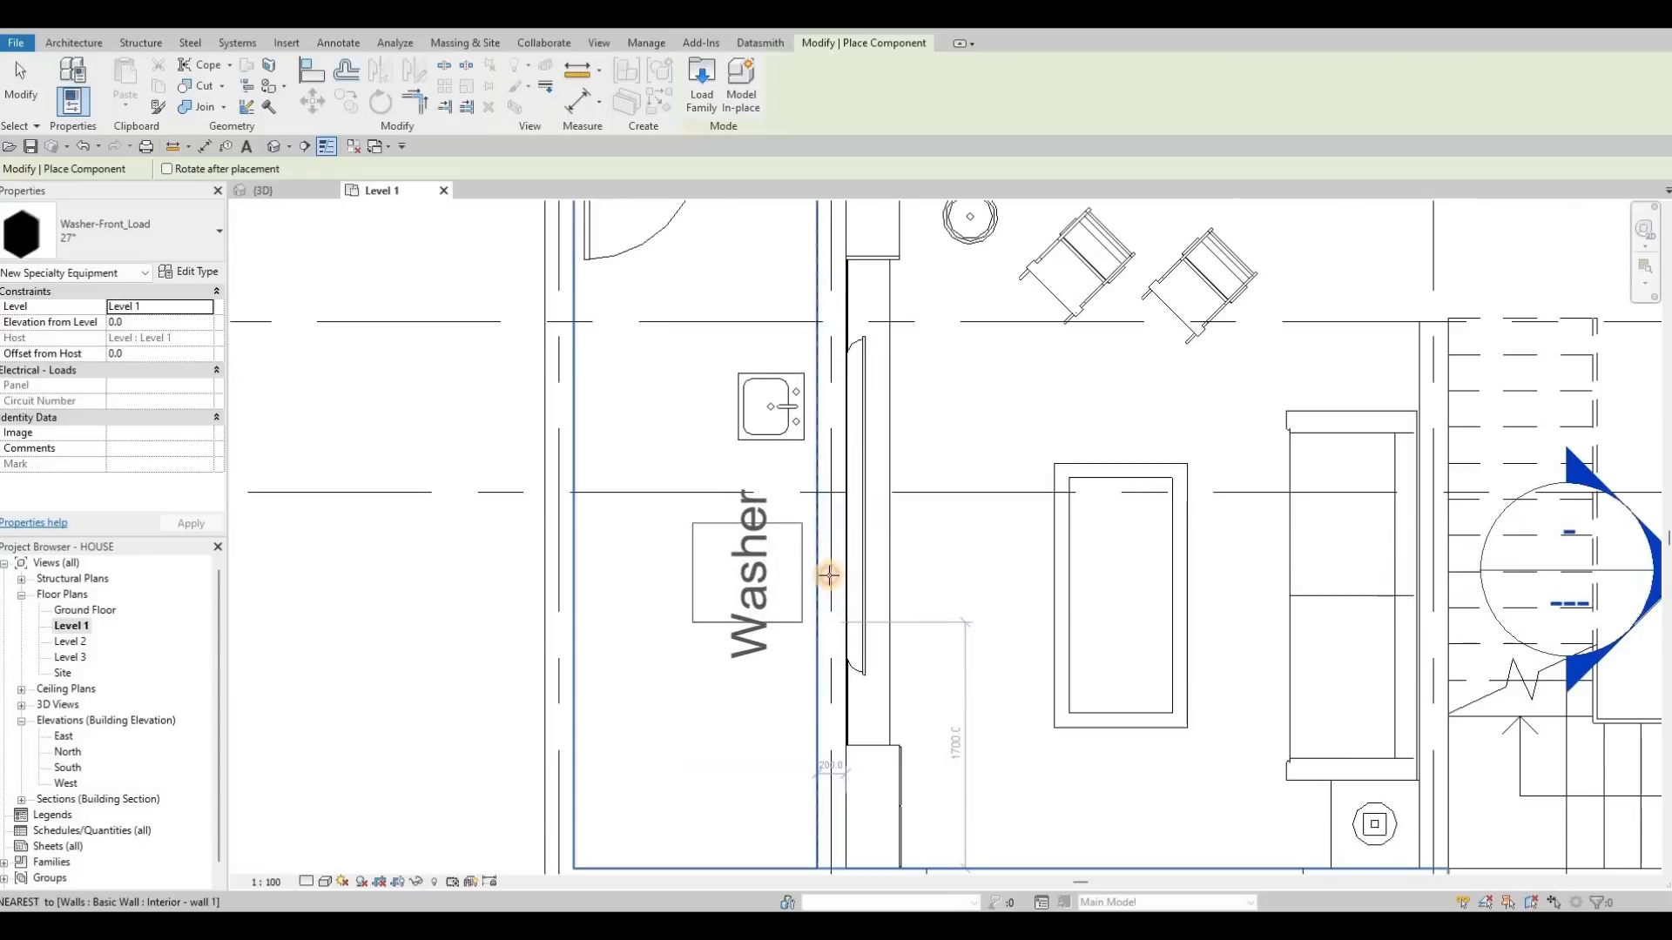
click(673, 578)
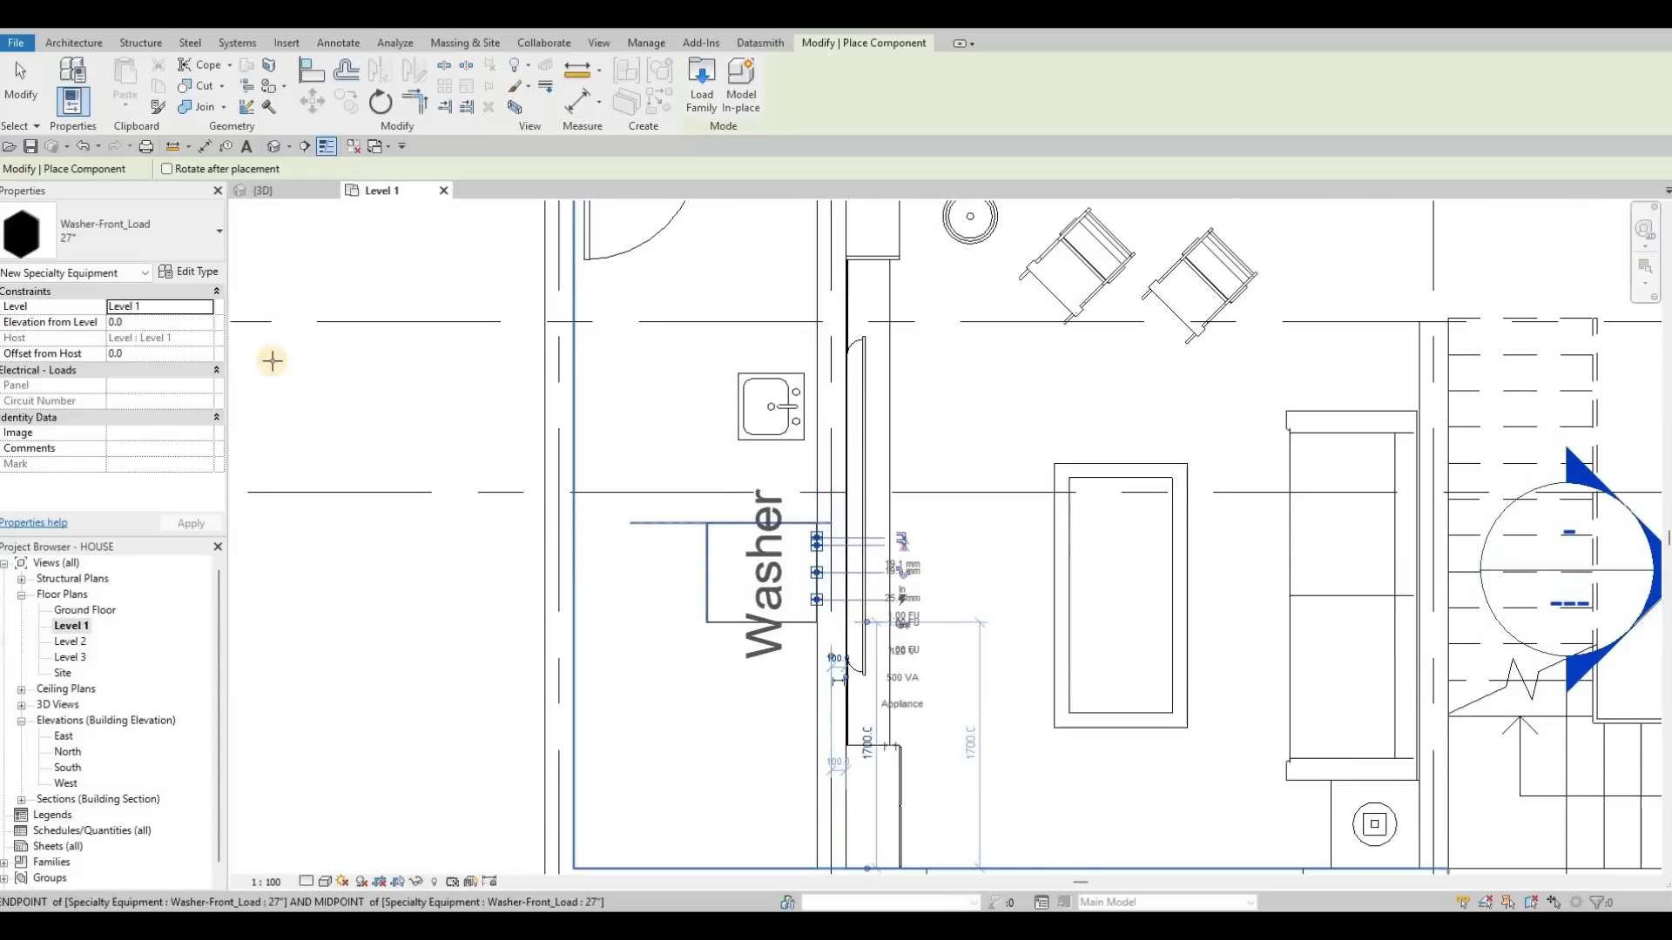
key(Escape)
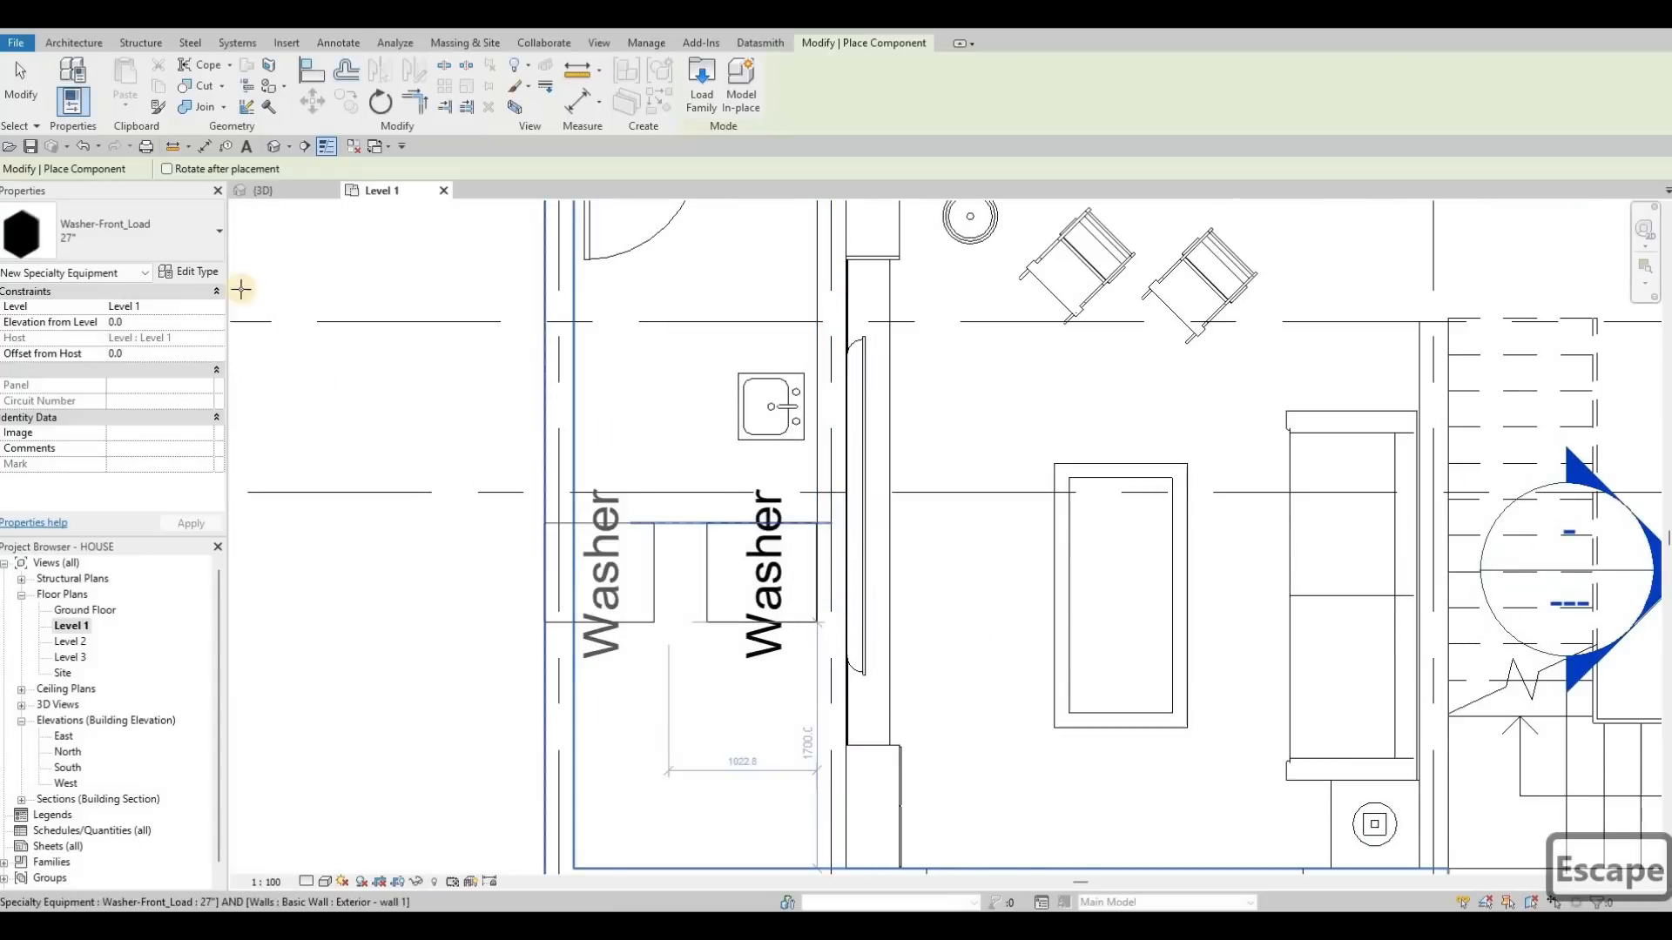
click(169, 247)
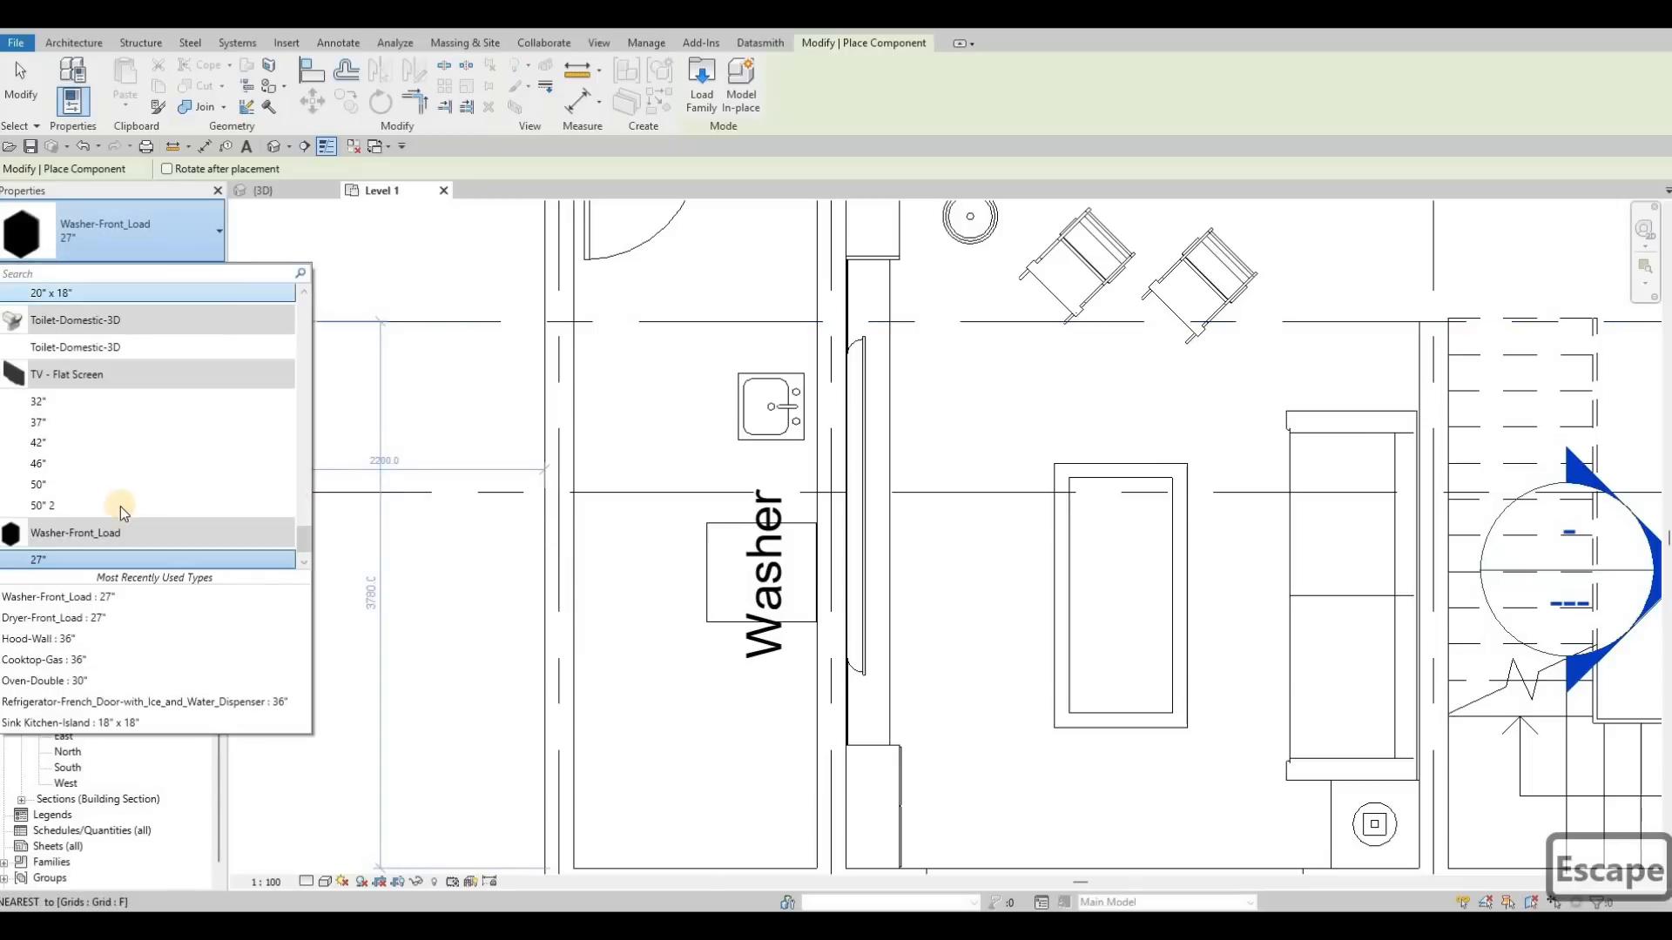
scroll(138, 512, down, 1)
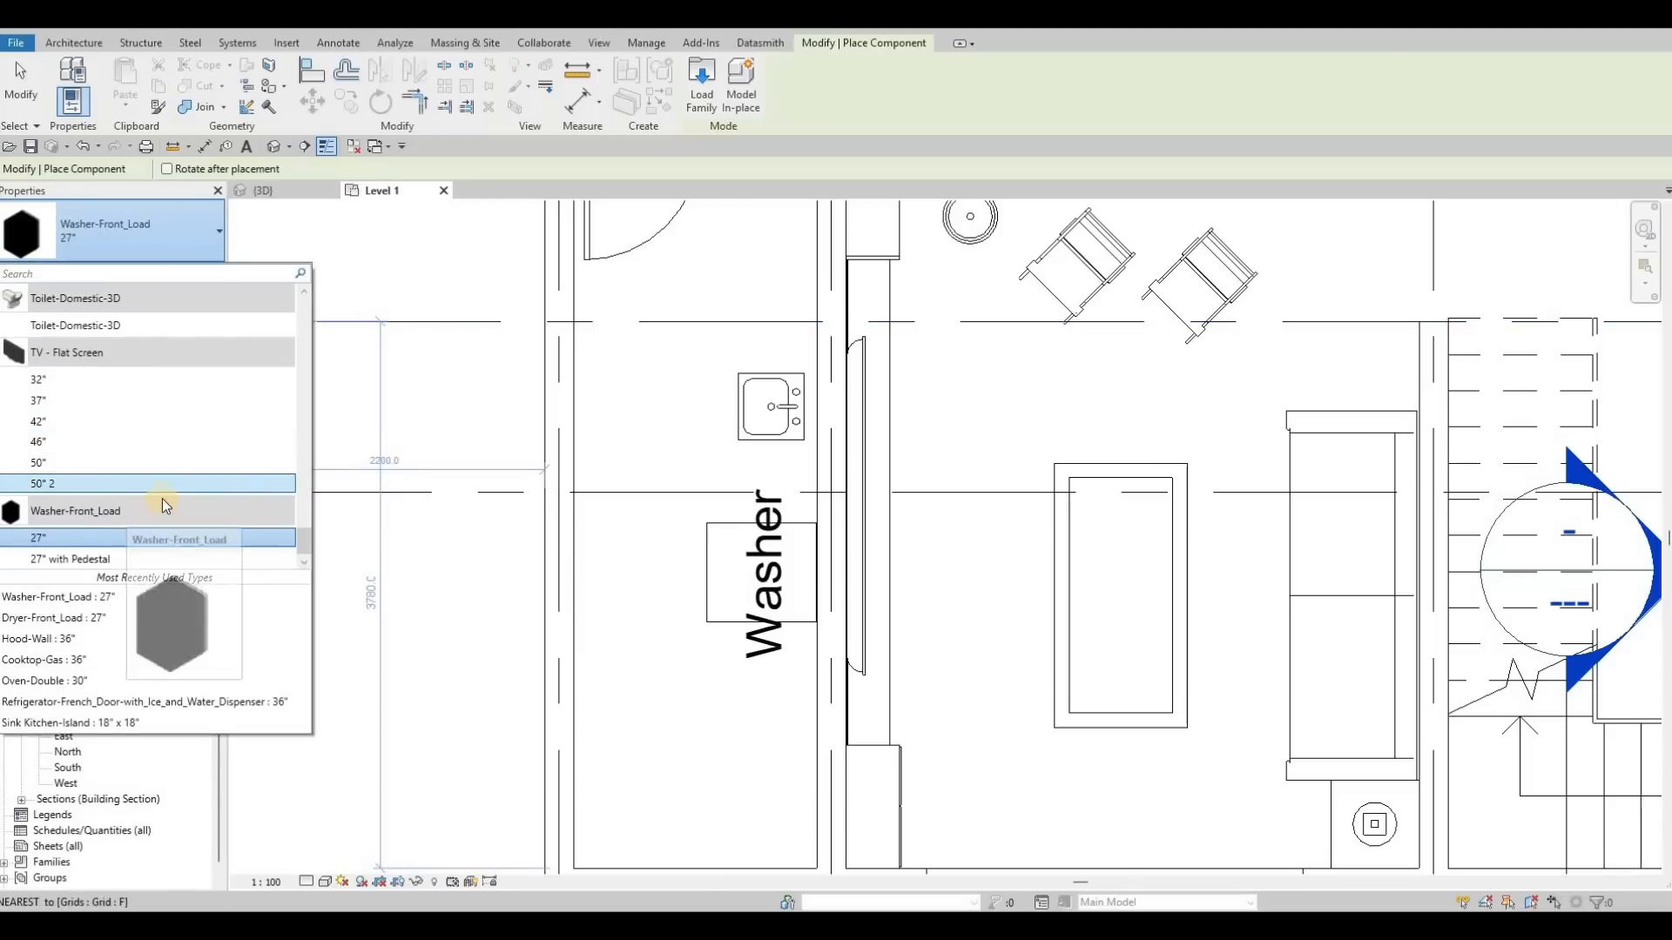
key(Escape)
key(Escape)
key(Escape)
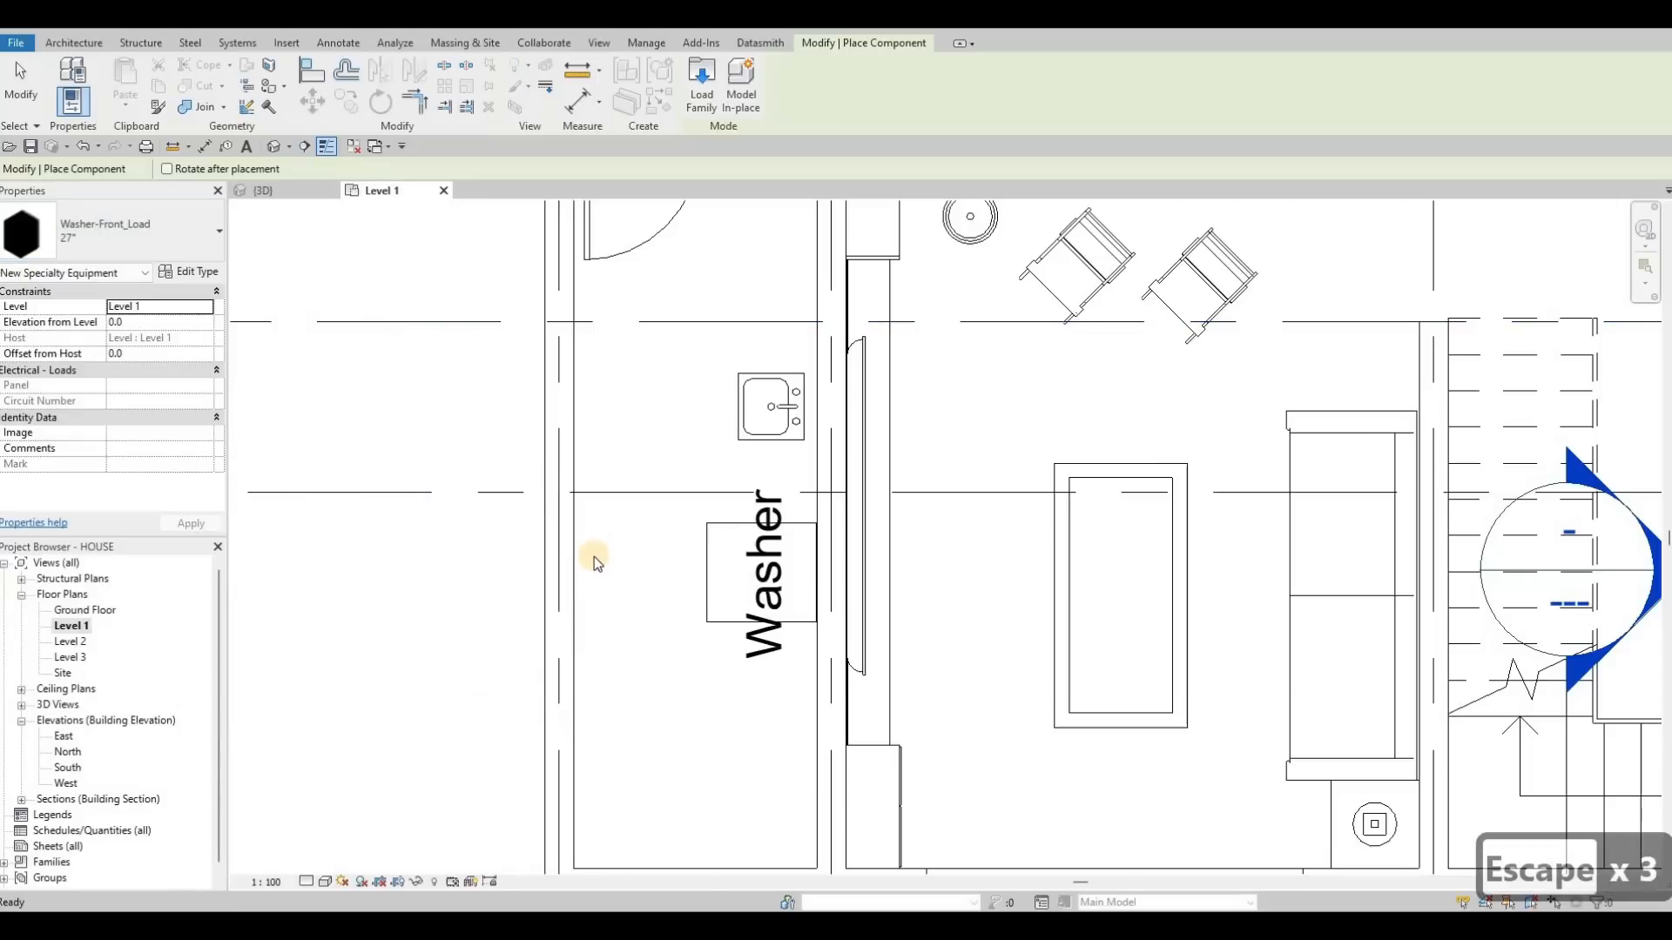
key(Escape)
Place a second 27" Washer-Front_Load directly below the first, in the same orientation, about 1000 mm from the room's lower wall.
key(c)
key(m)
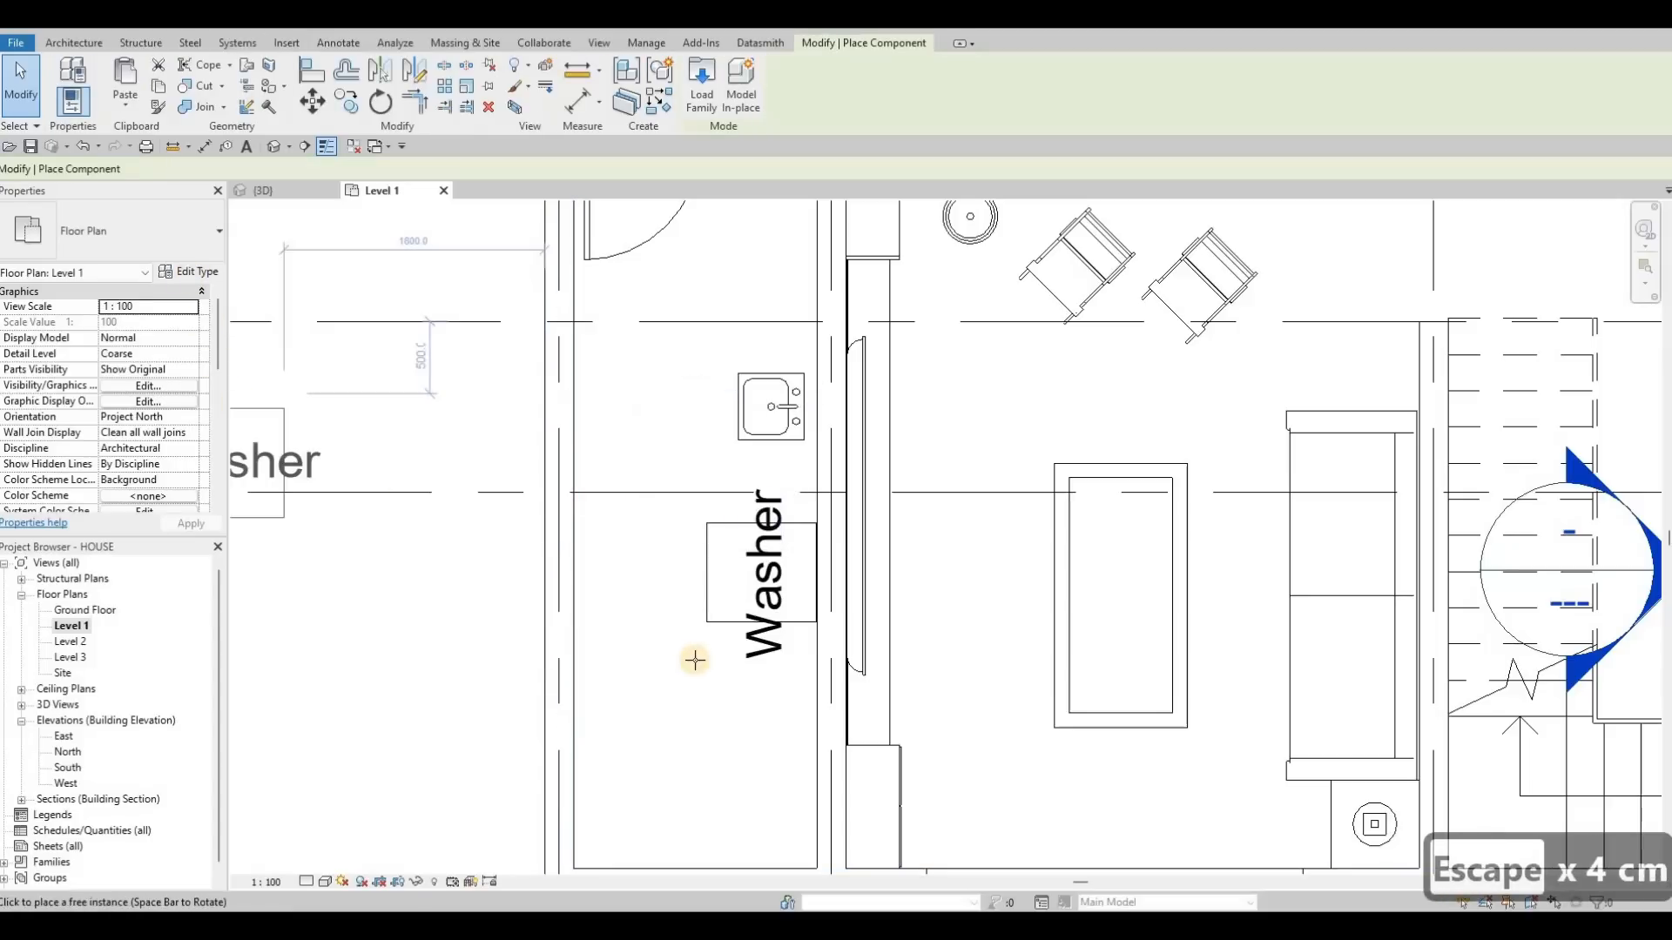
key(space)
key(space)
key(space)
key(space)
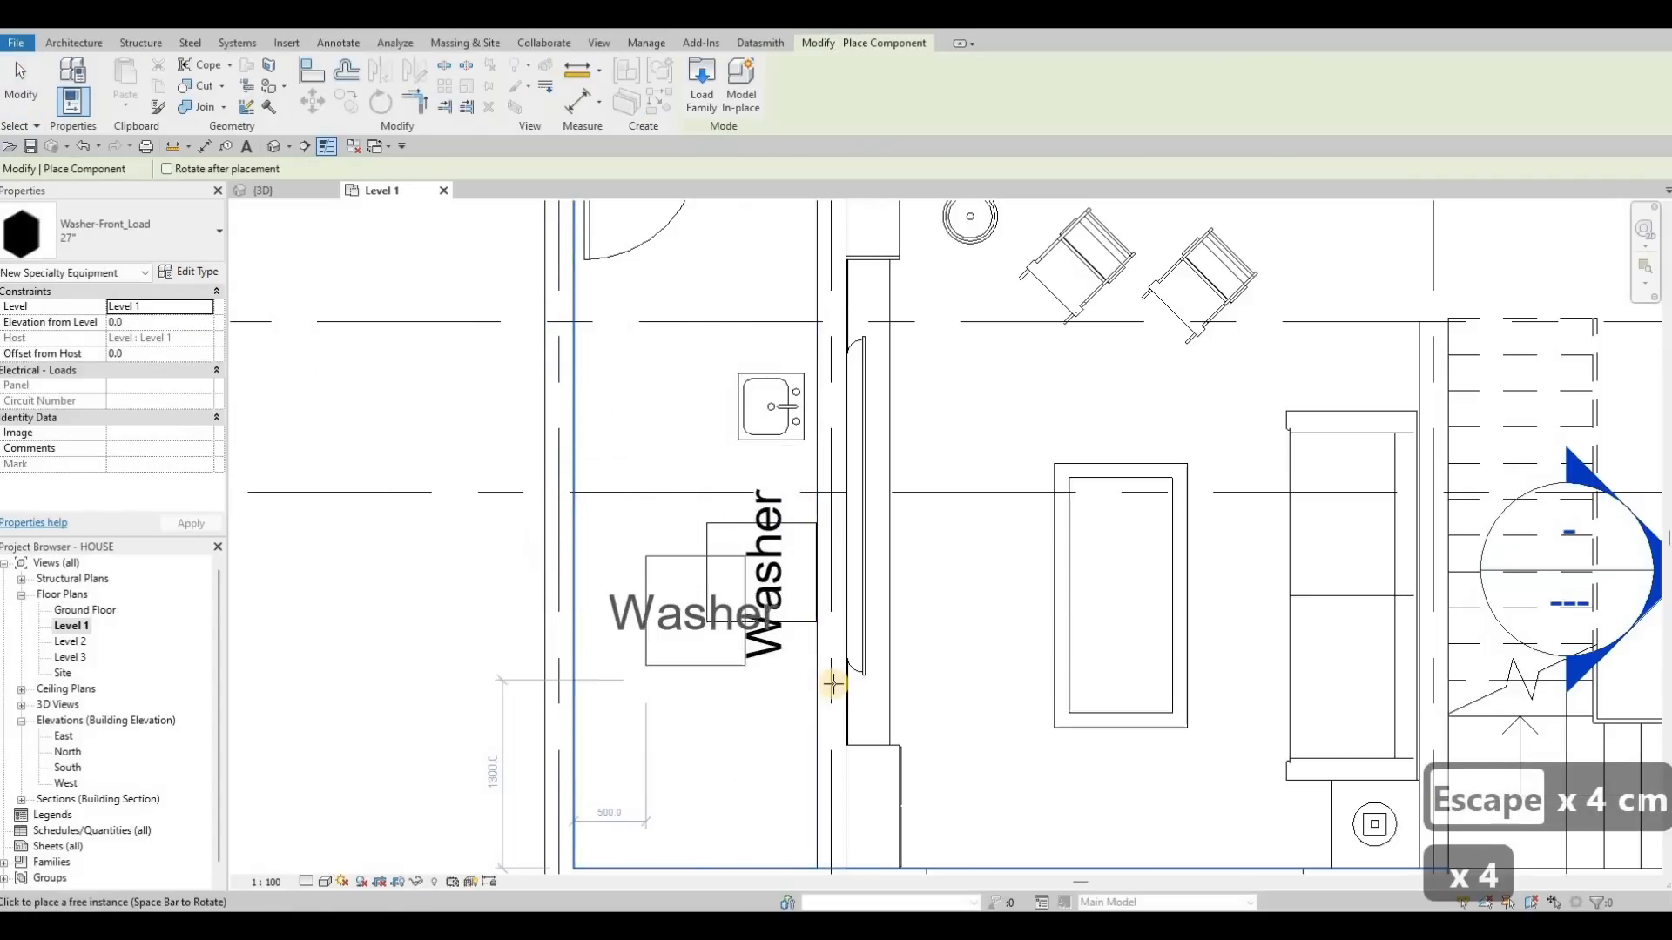
click(747, 676)
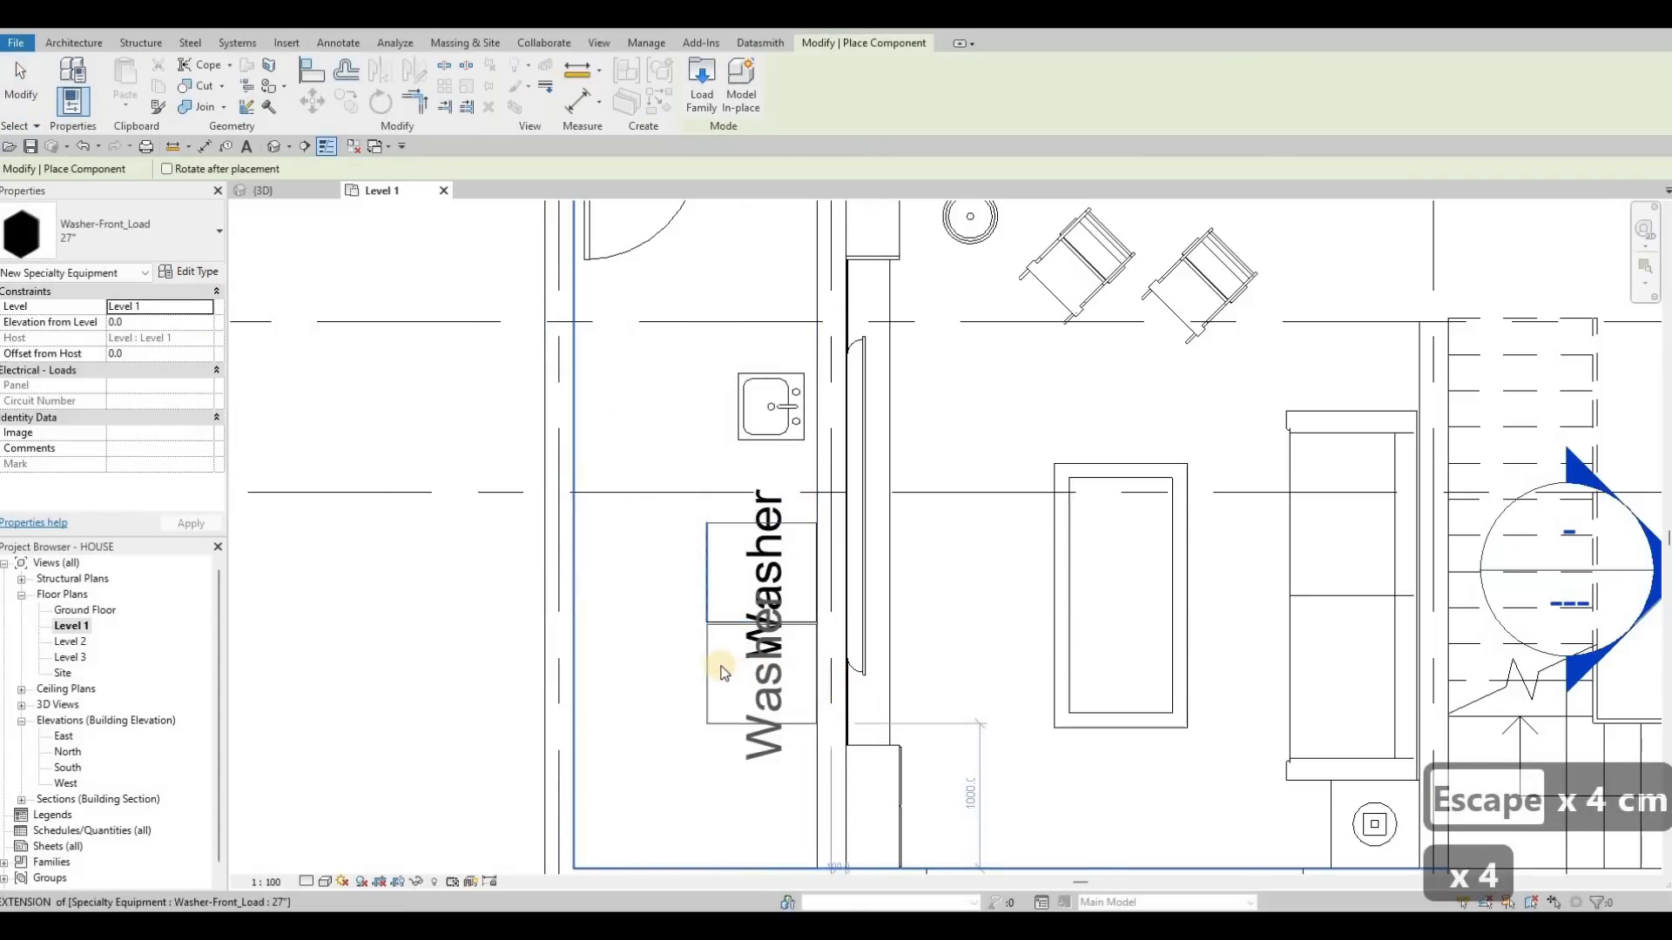
key(Escape)
key(Escape)
key(Escape)
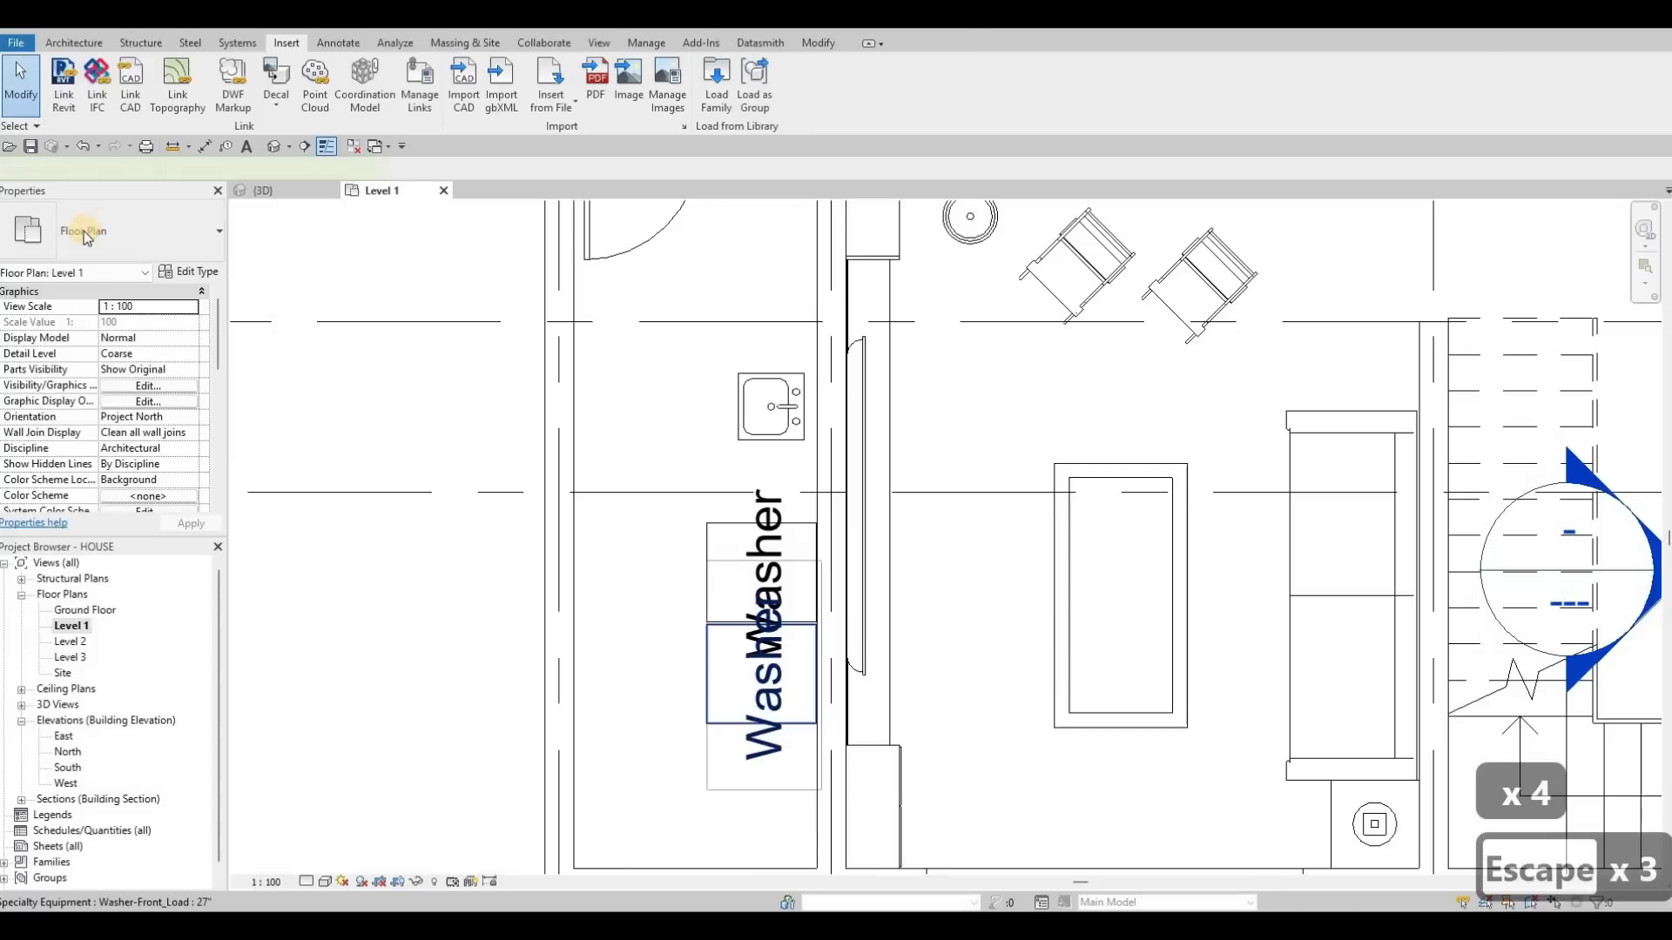
Change the lower washer's type to Dryer-Front_Load 27".
click(762, 675)
click(131, 231)
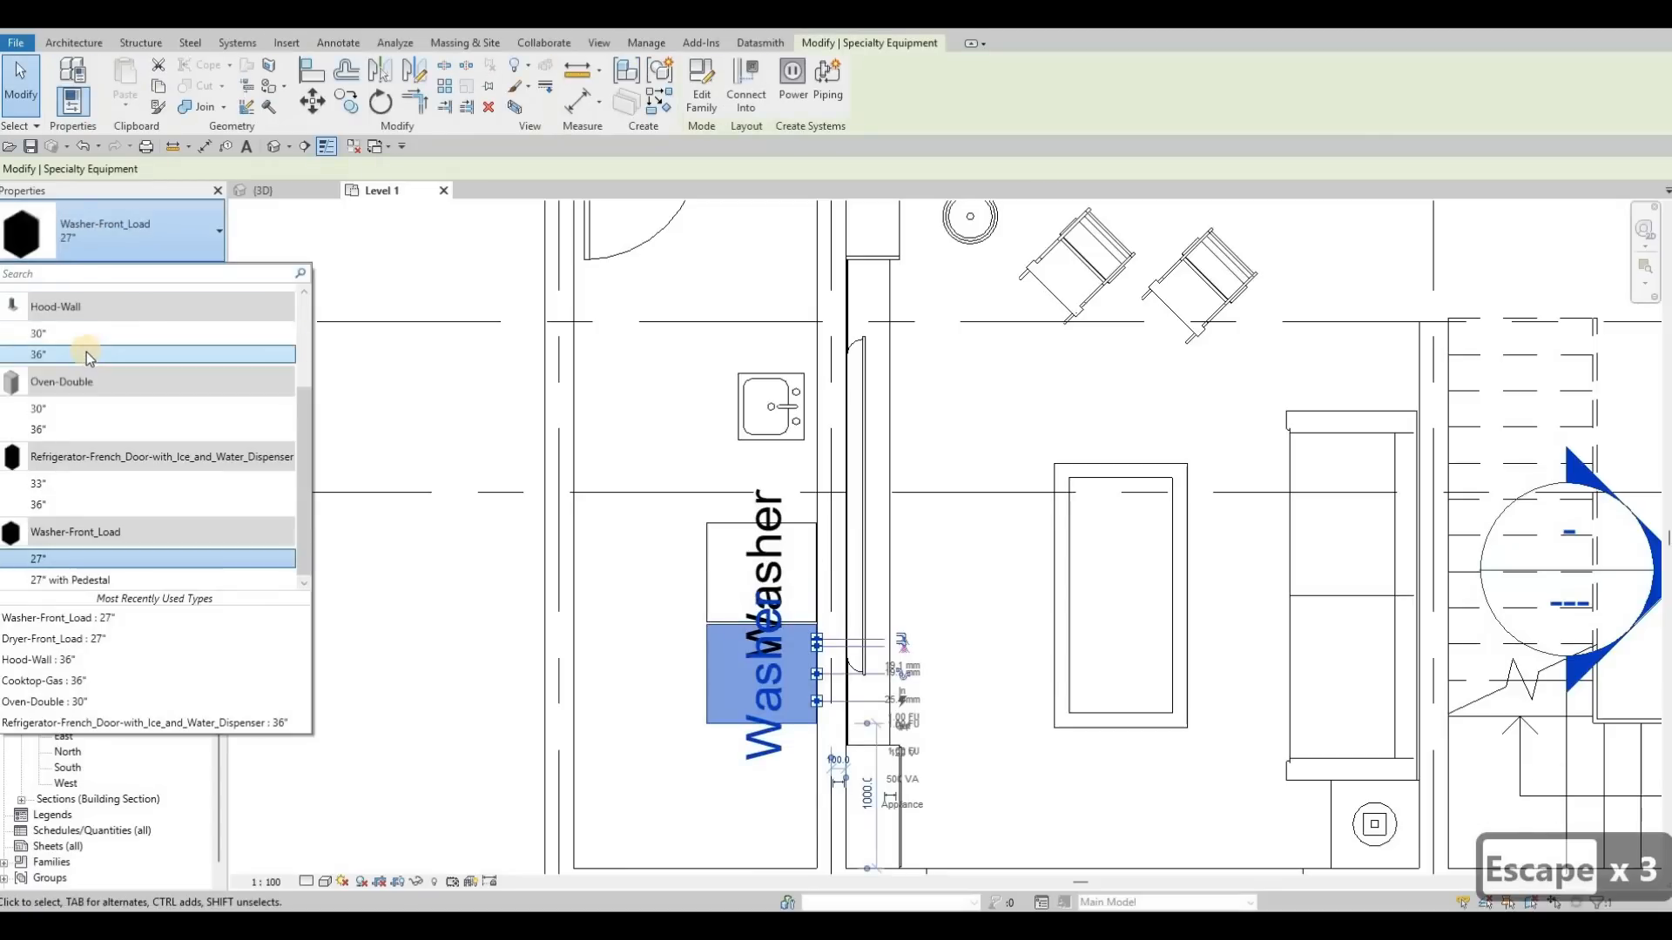
scroll(87, 352, up, 1)
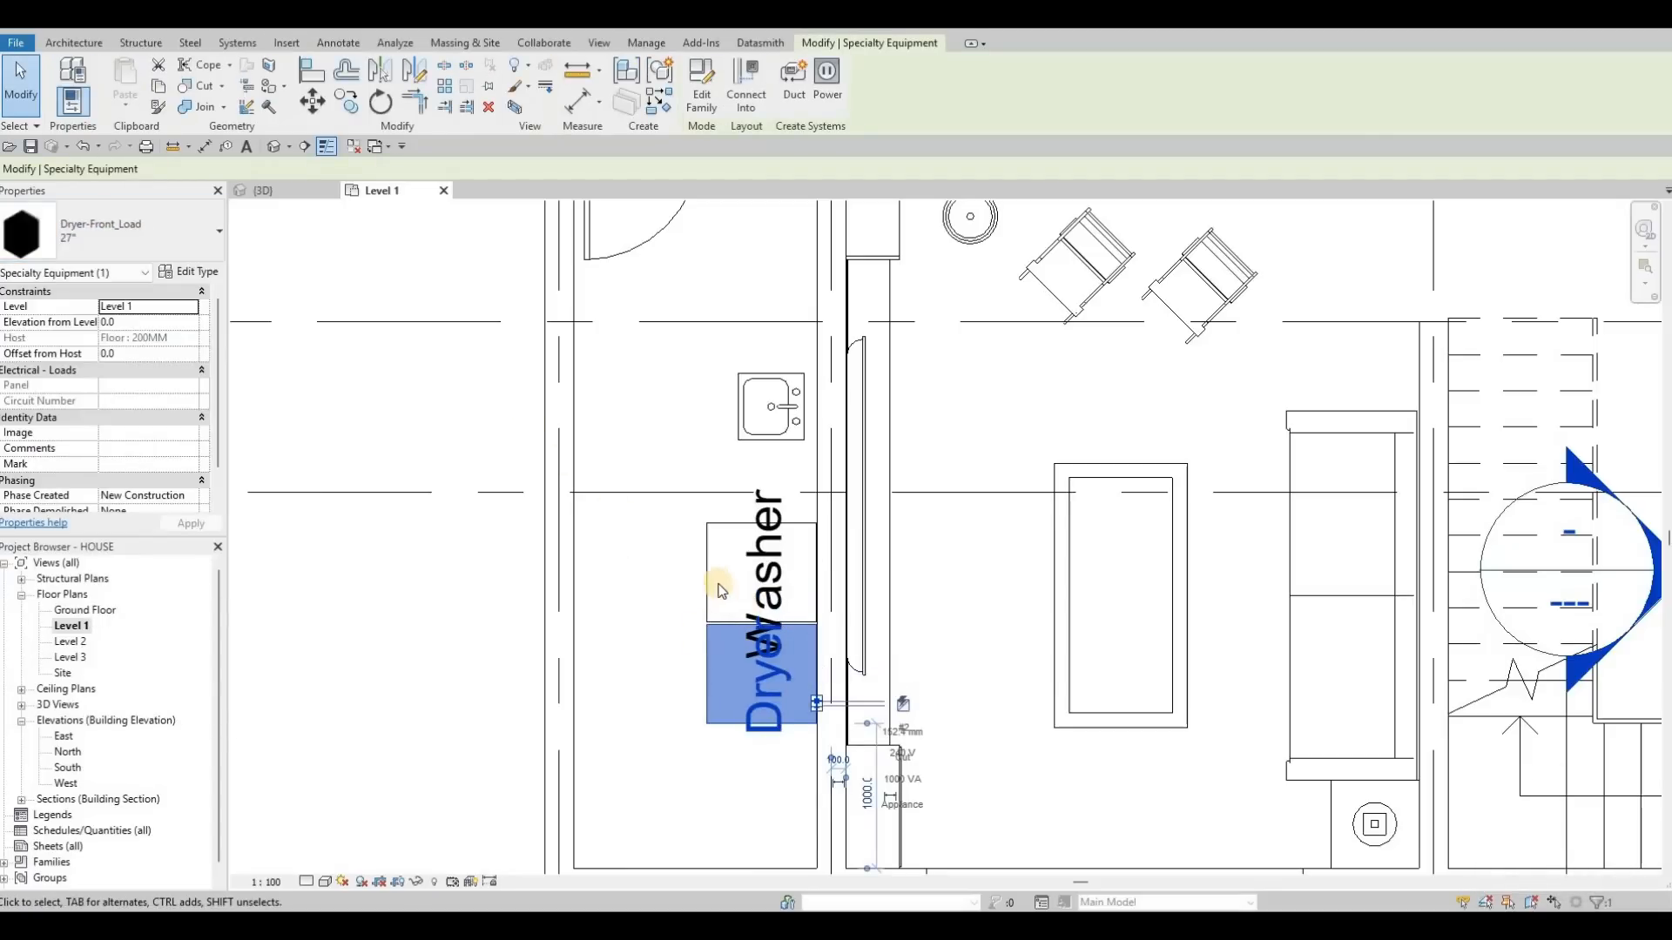
key(Escape)
key(Escape)
click(710, 677)
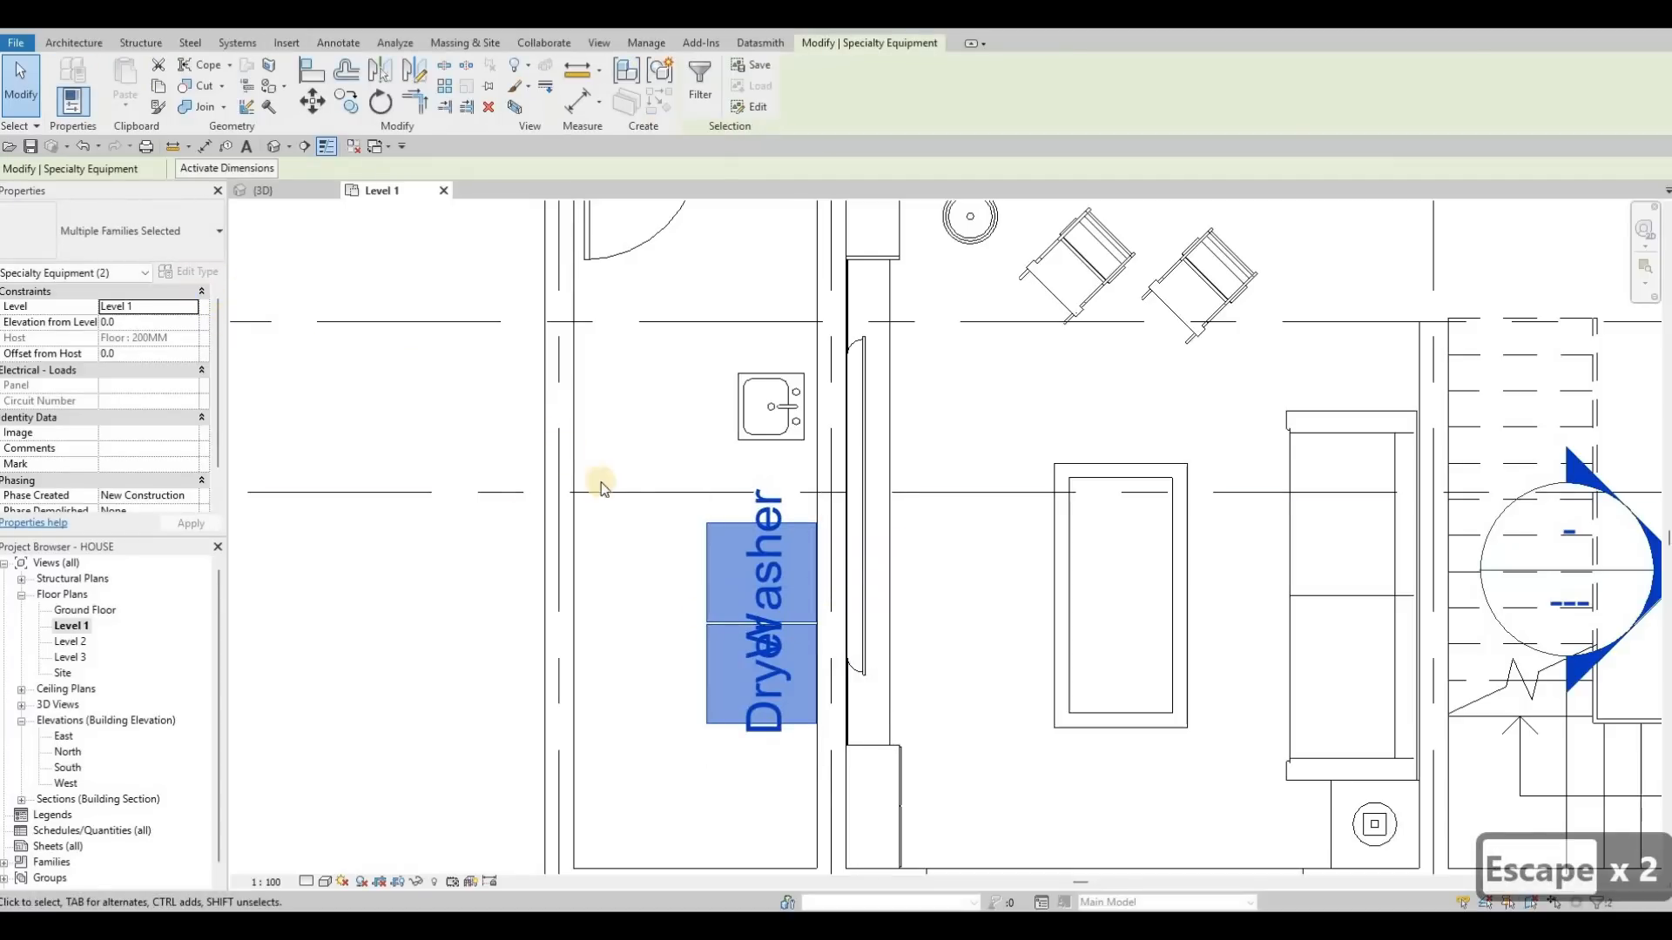
key(Escape)
key(Escape)
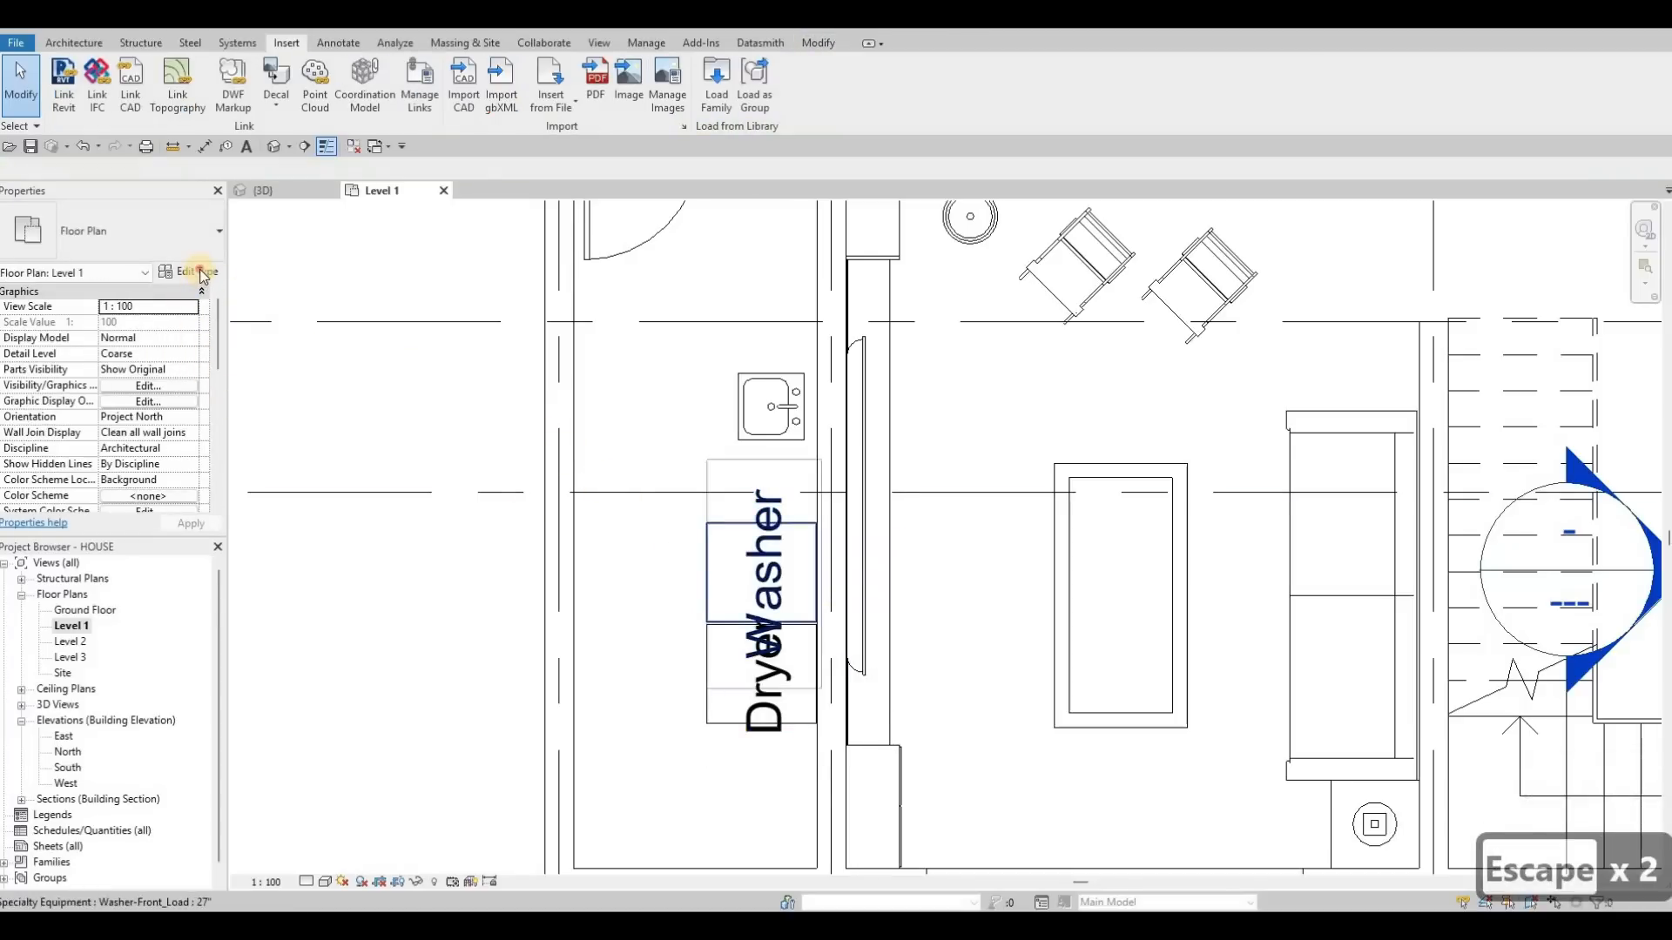
Turn off the Show Label type parameter for the 27" Washer-Front_Load and Dryer-Front_Load.
click(762, 570)
click(202, 277)
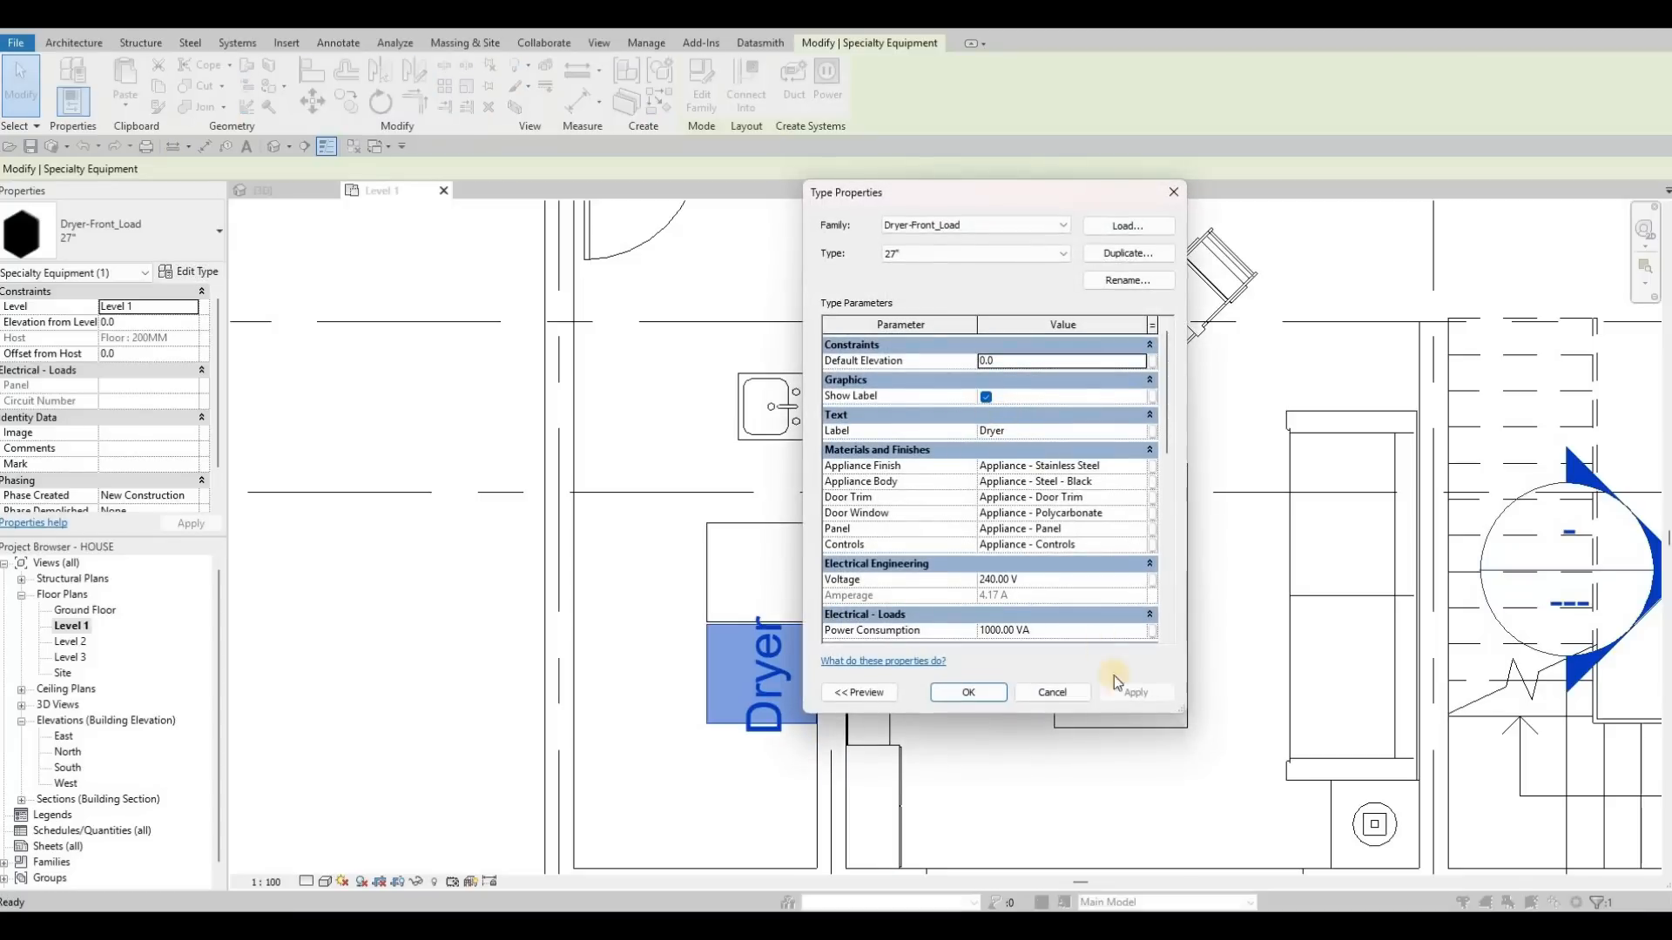
click(986, 397)
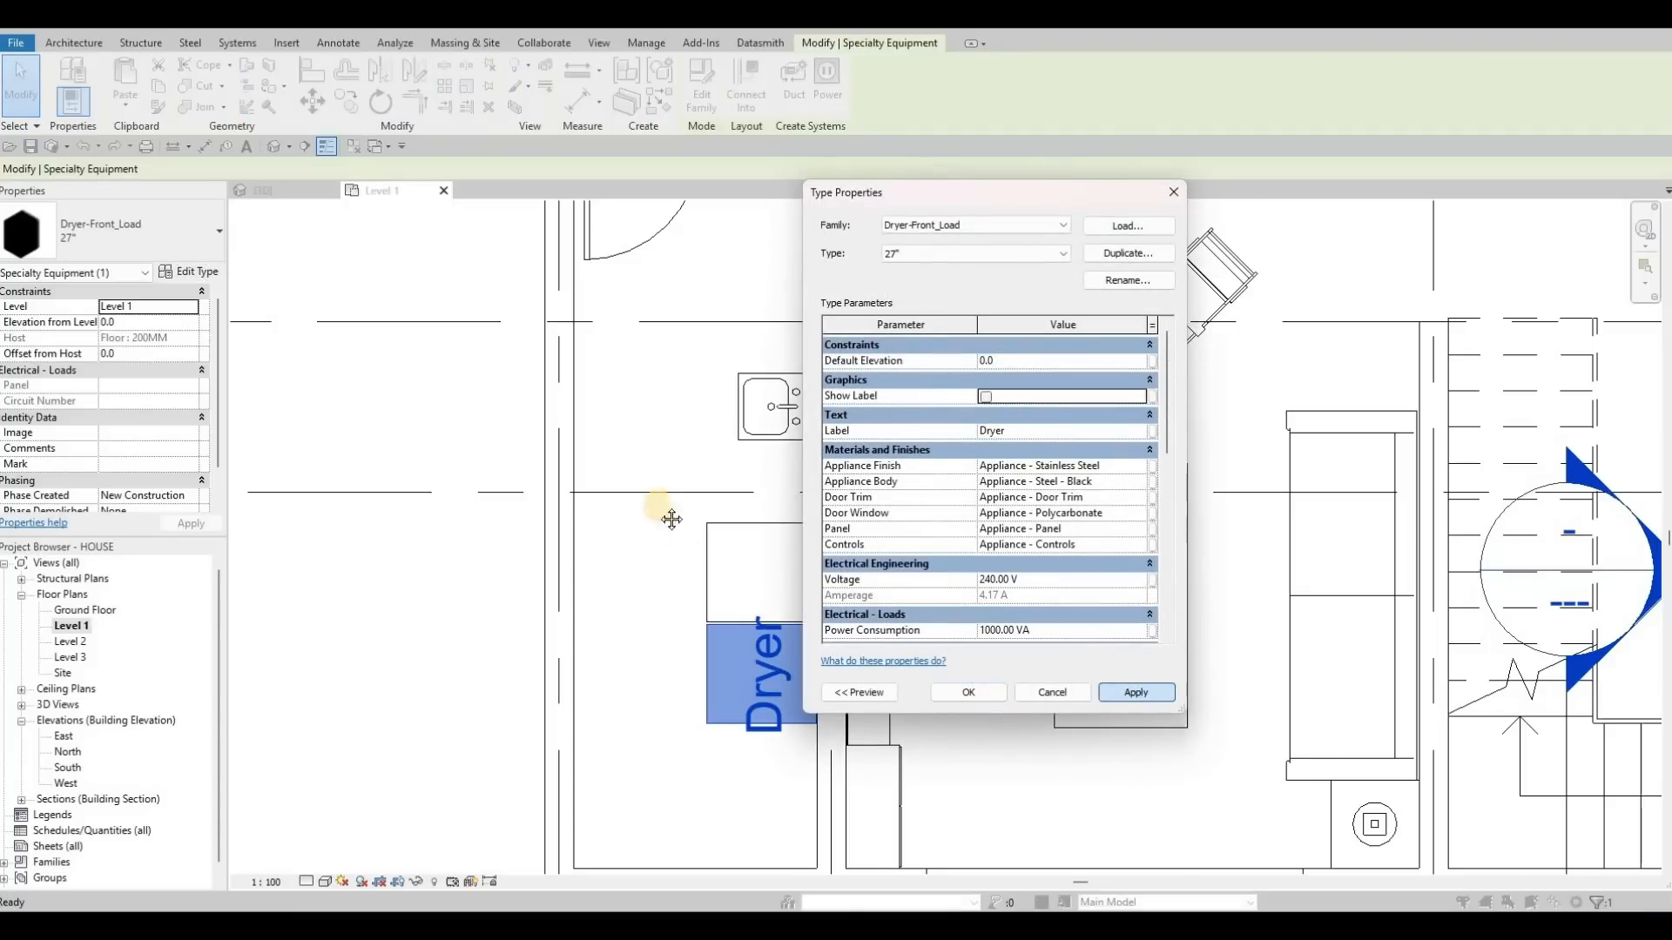
key(Escape)
scroll(749, 523, down, 3)
key(Escape)
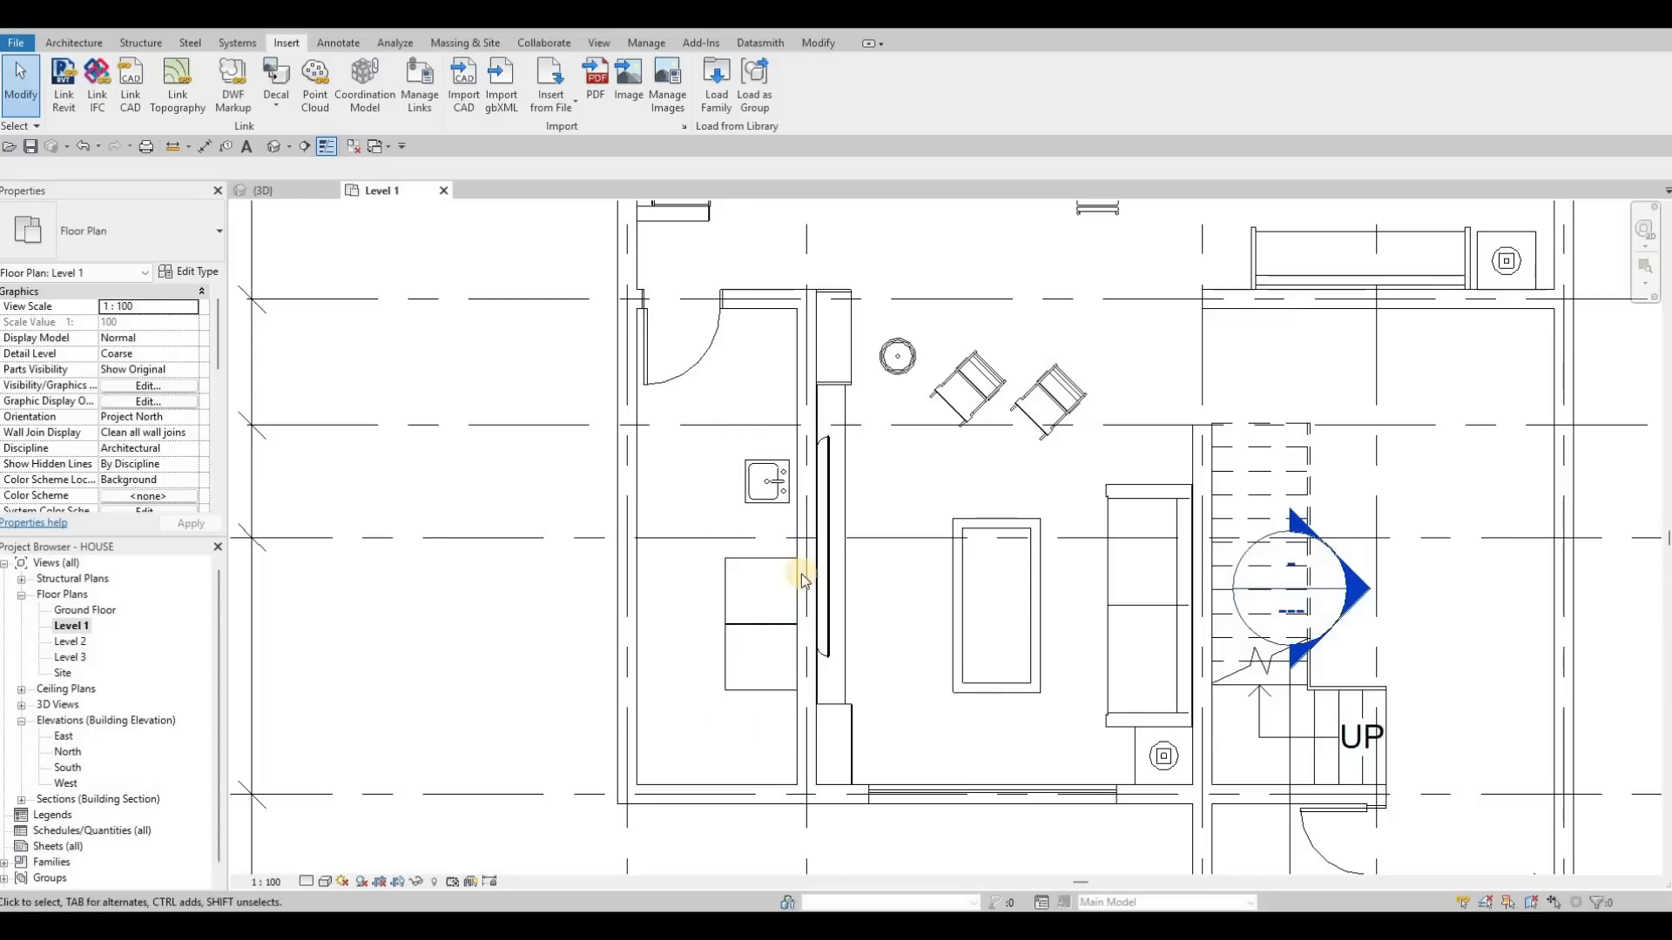
middle_drag(802, 427, 841, 475)
scroll(841, 475, down, 2)
key(Escape)
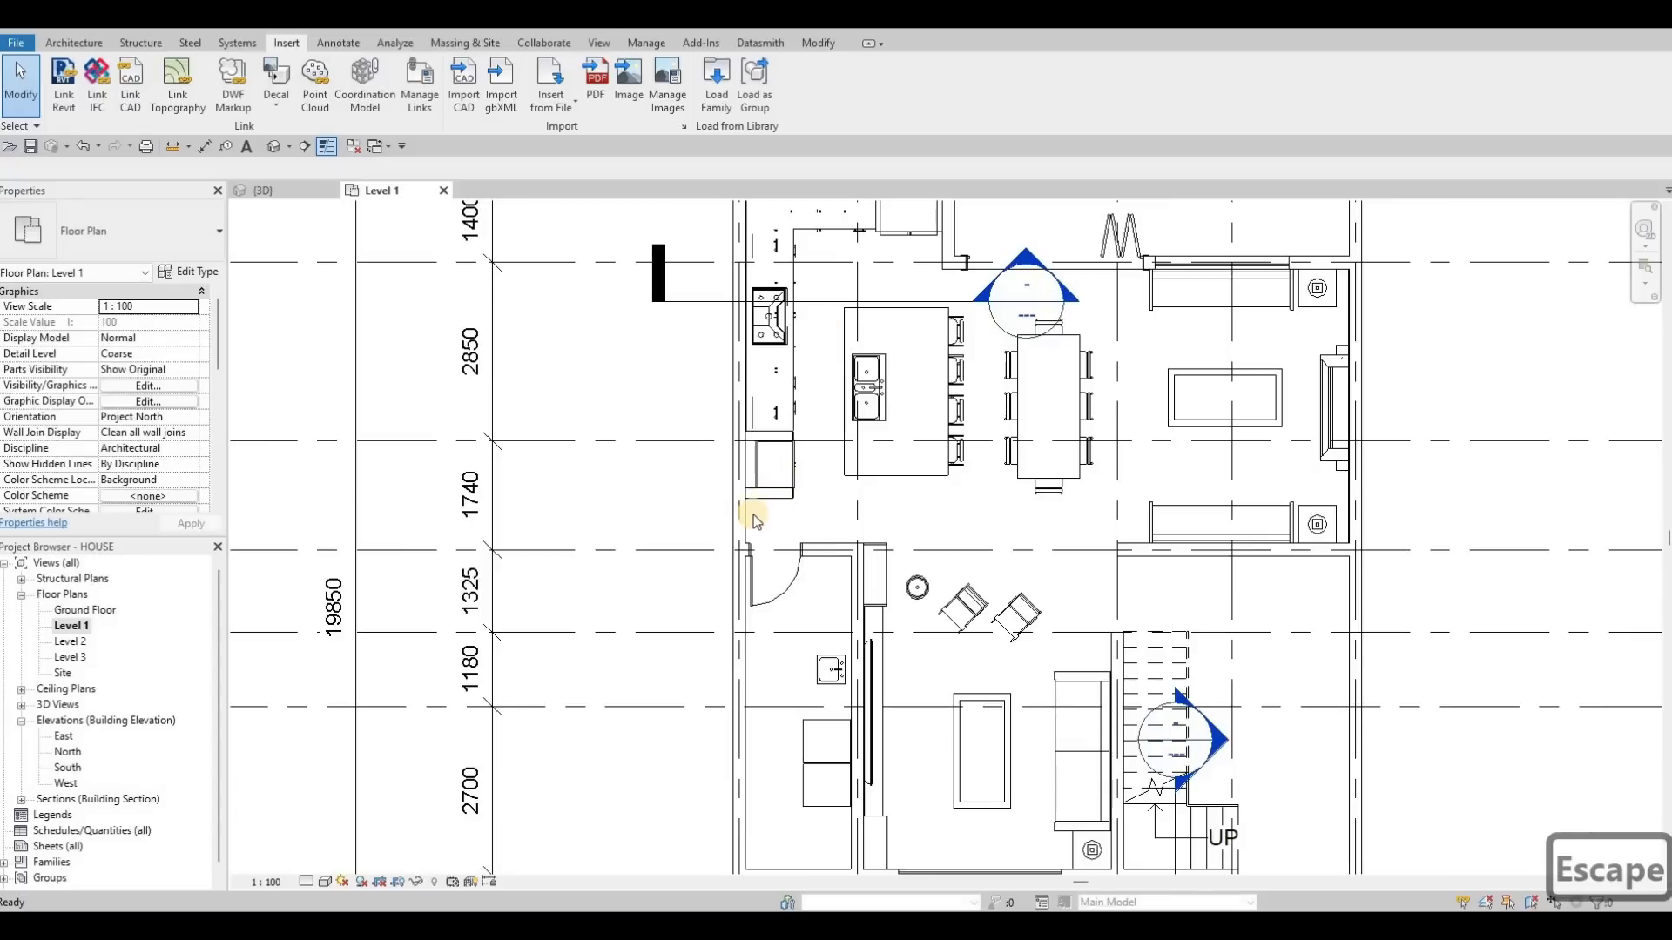
ctrl+scroll(896, 493, down, 5)
Align the washer's back edge with the face of the shared interior wall.
scroll(877, 635, up, 2)
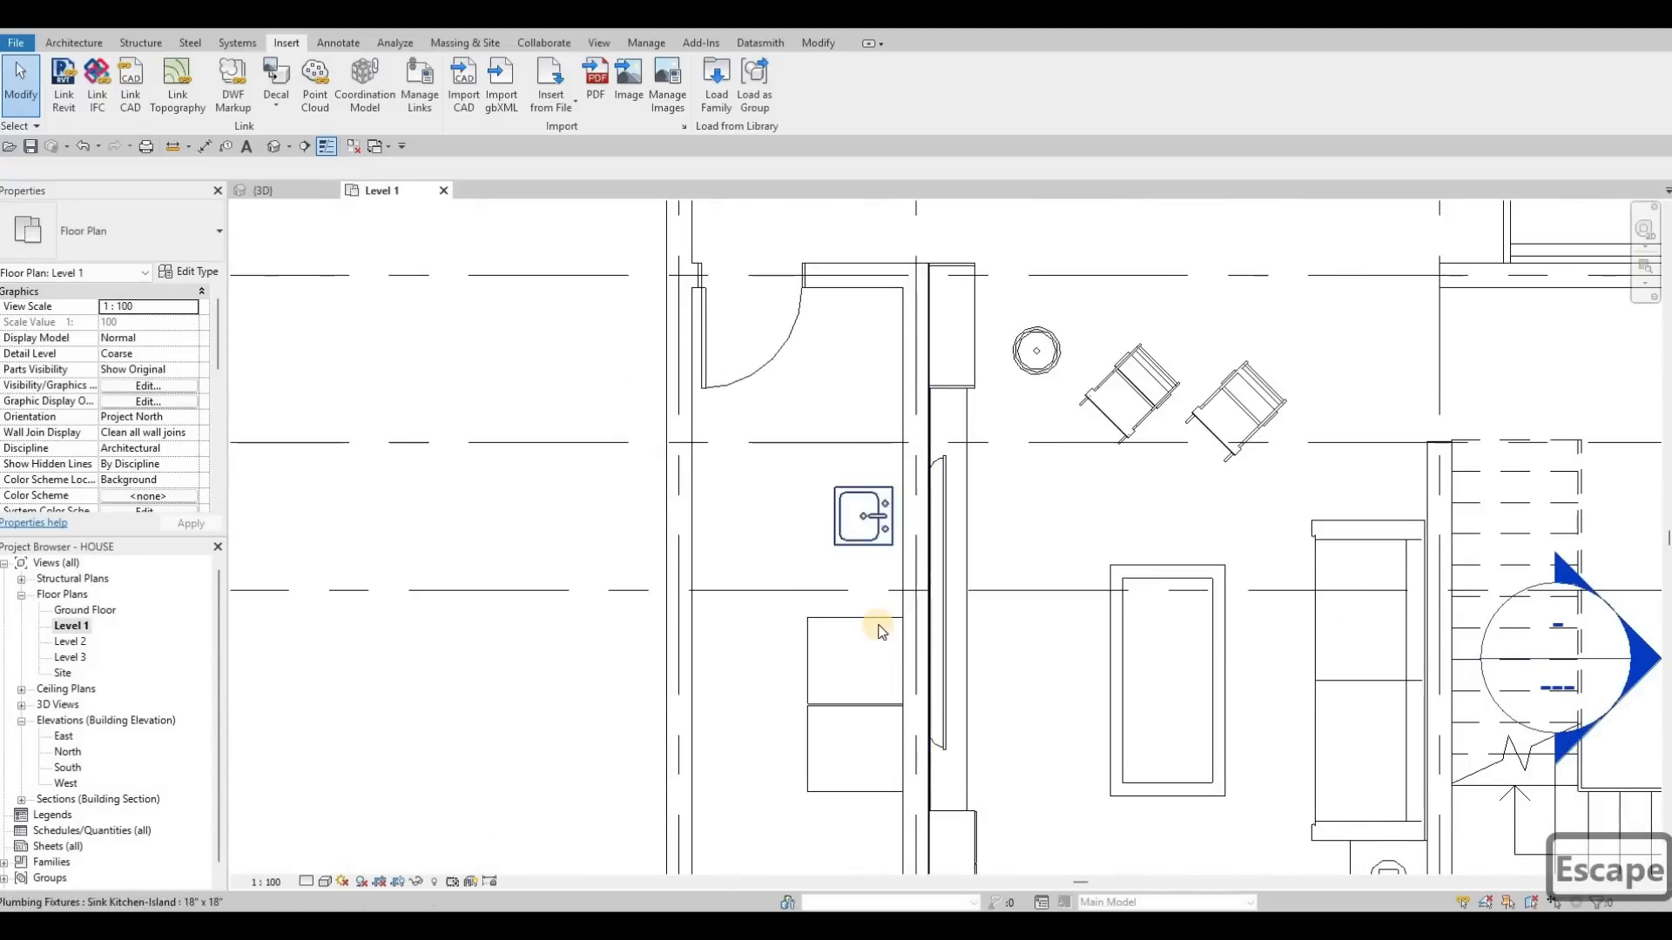
scroll(989, 475, up, 2)
key(Escape)
key(Escape)
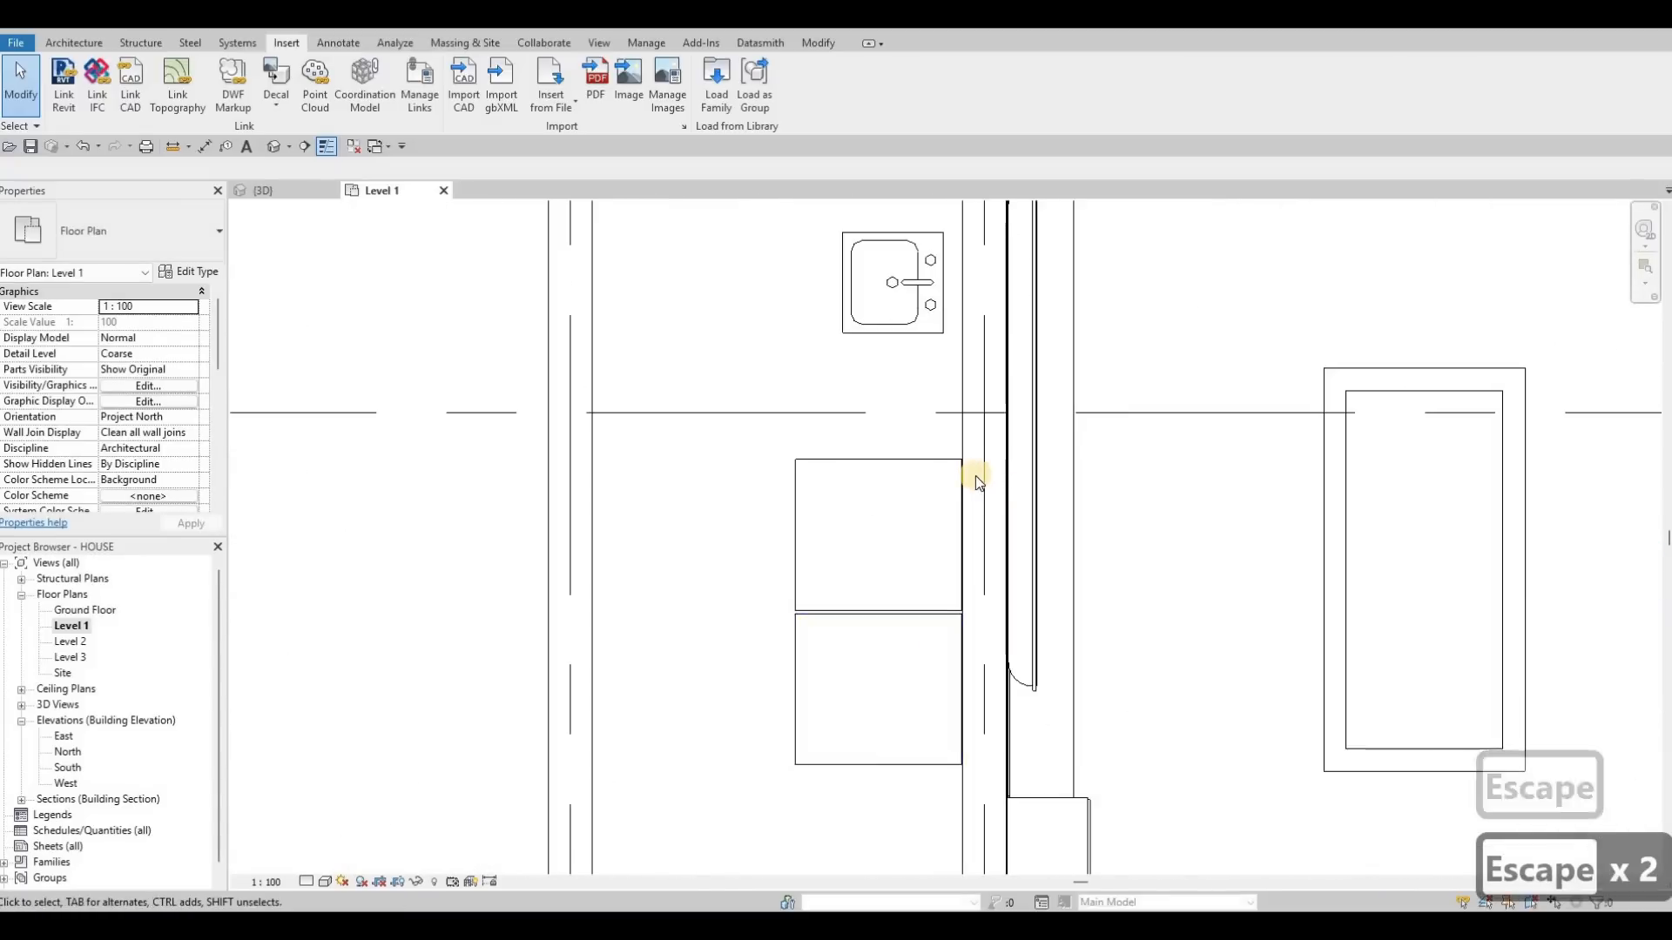
scroll(976, 482, up, 3)
key(a)
key(l)
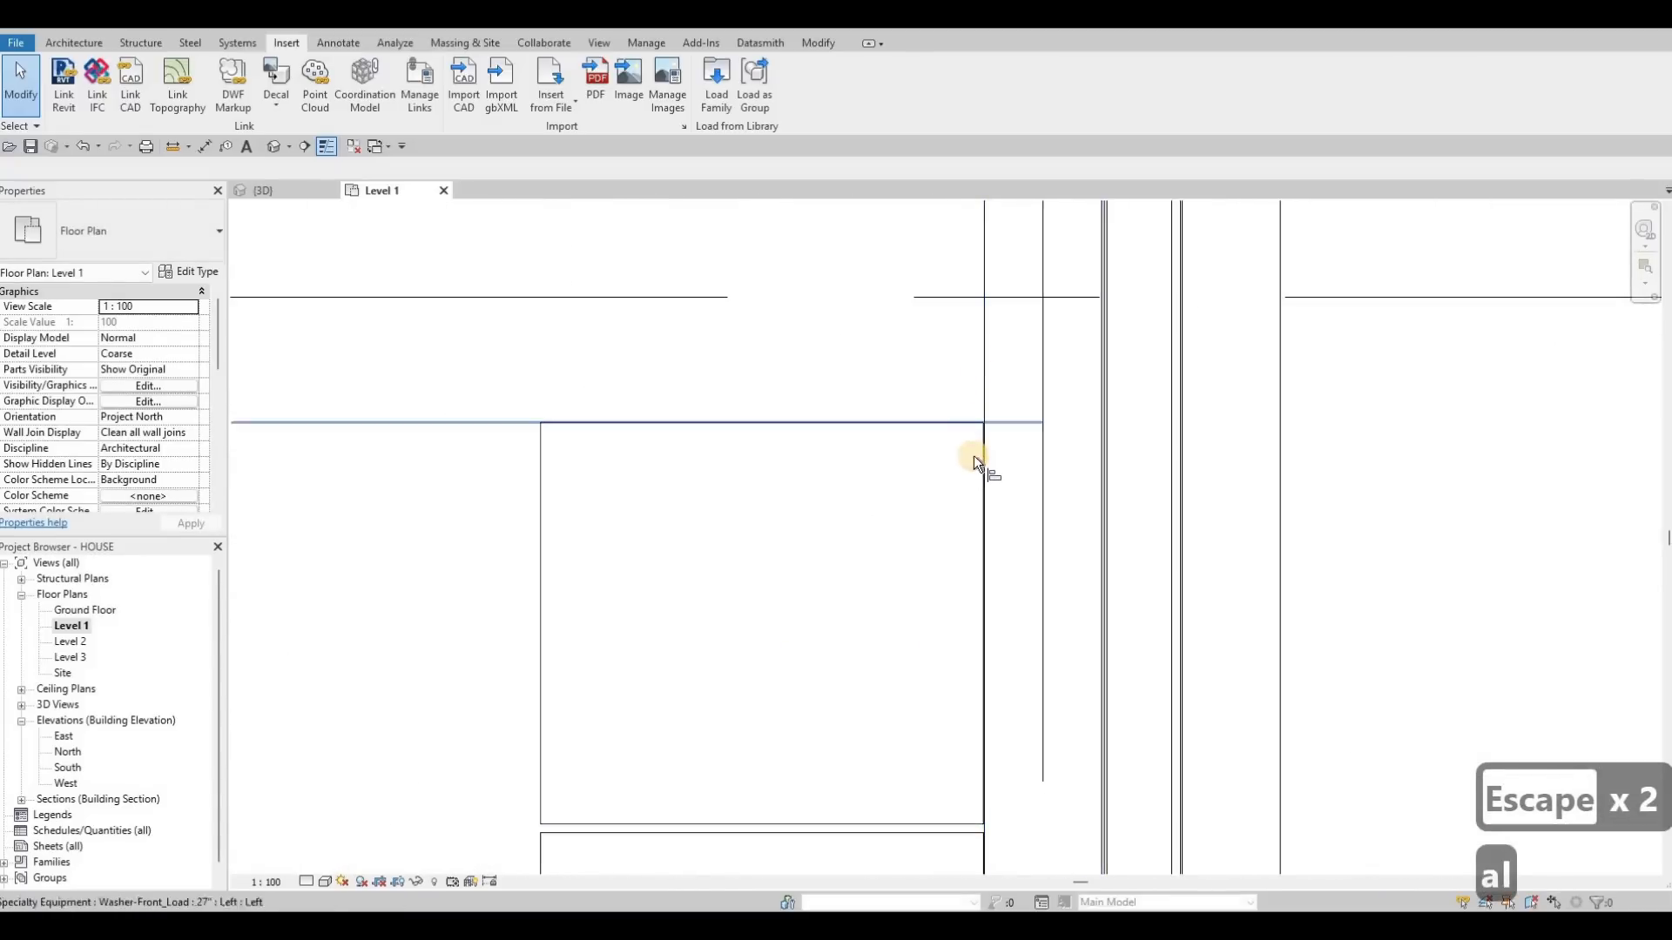
click(988, 455)
scroll(984, 456, up, 3)
click(990, 547)
Align the dryer's back edge with the same interior wall face.
scroll(996, 551, down, 5)
middle_drag(1008, 810, 996, 551)
scroll(992, 547, up, 3)
click(989, 525)
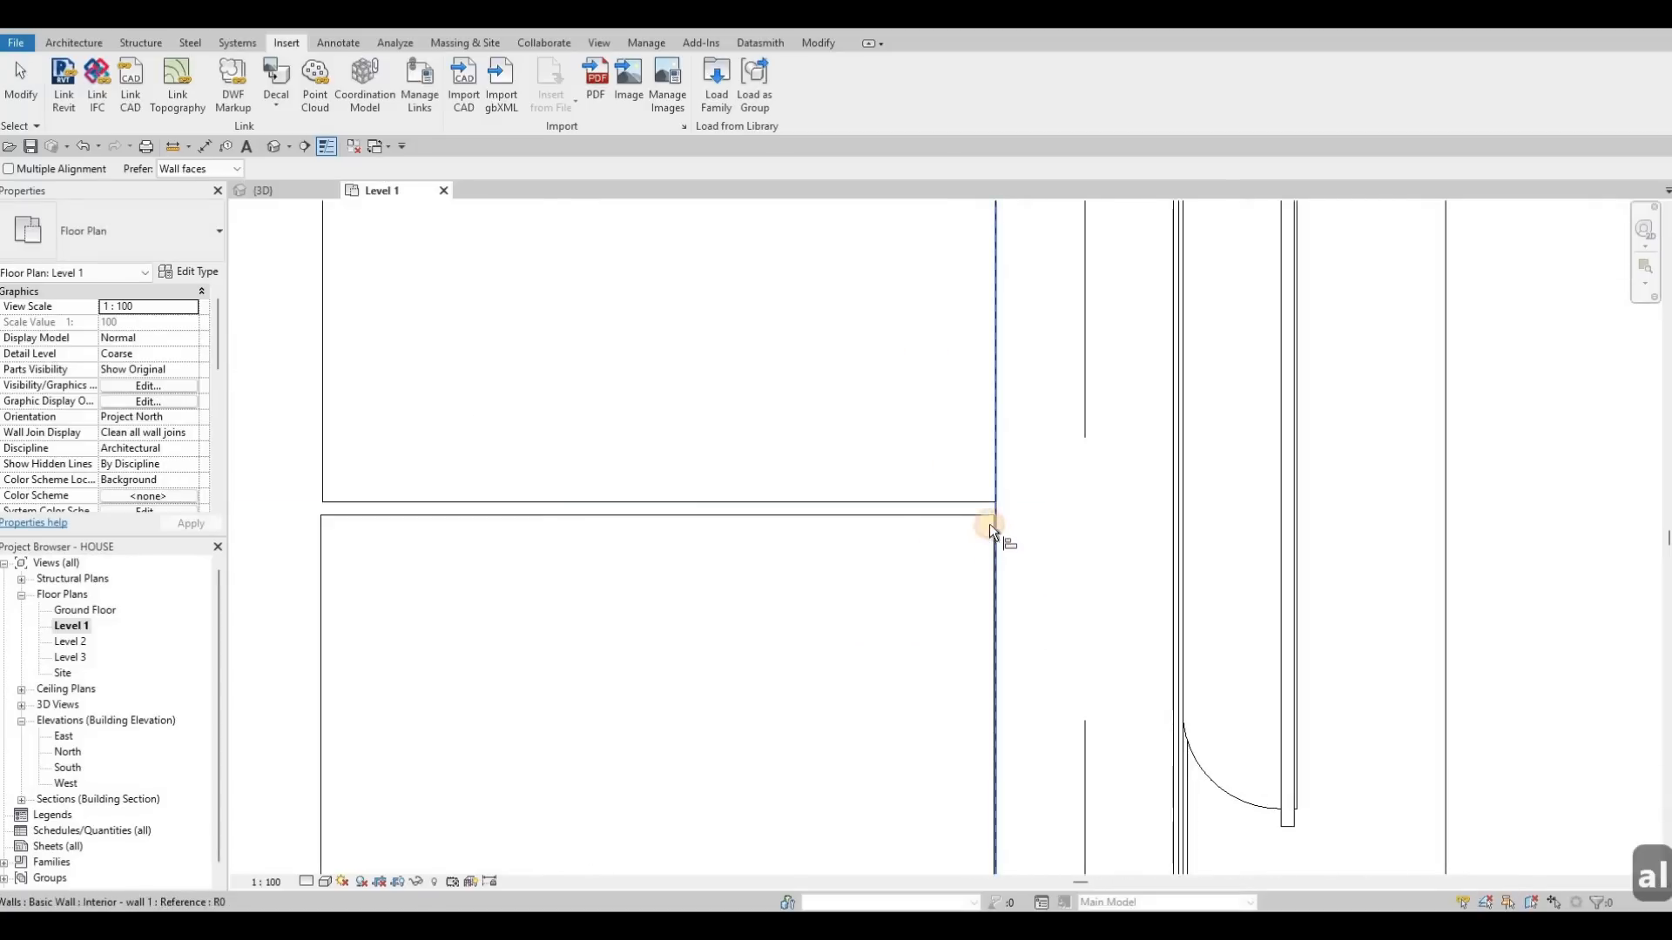
click(974, 514)
Align the dryer's upper edge with the washer's lower edge to close the gap between them.
click(952, 482)
click(928, 460)
scroll(983, 493, down, 4)
key(Escape)
key(Escape)
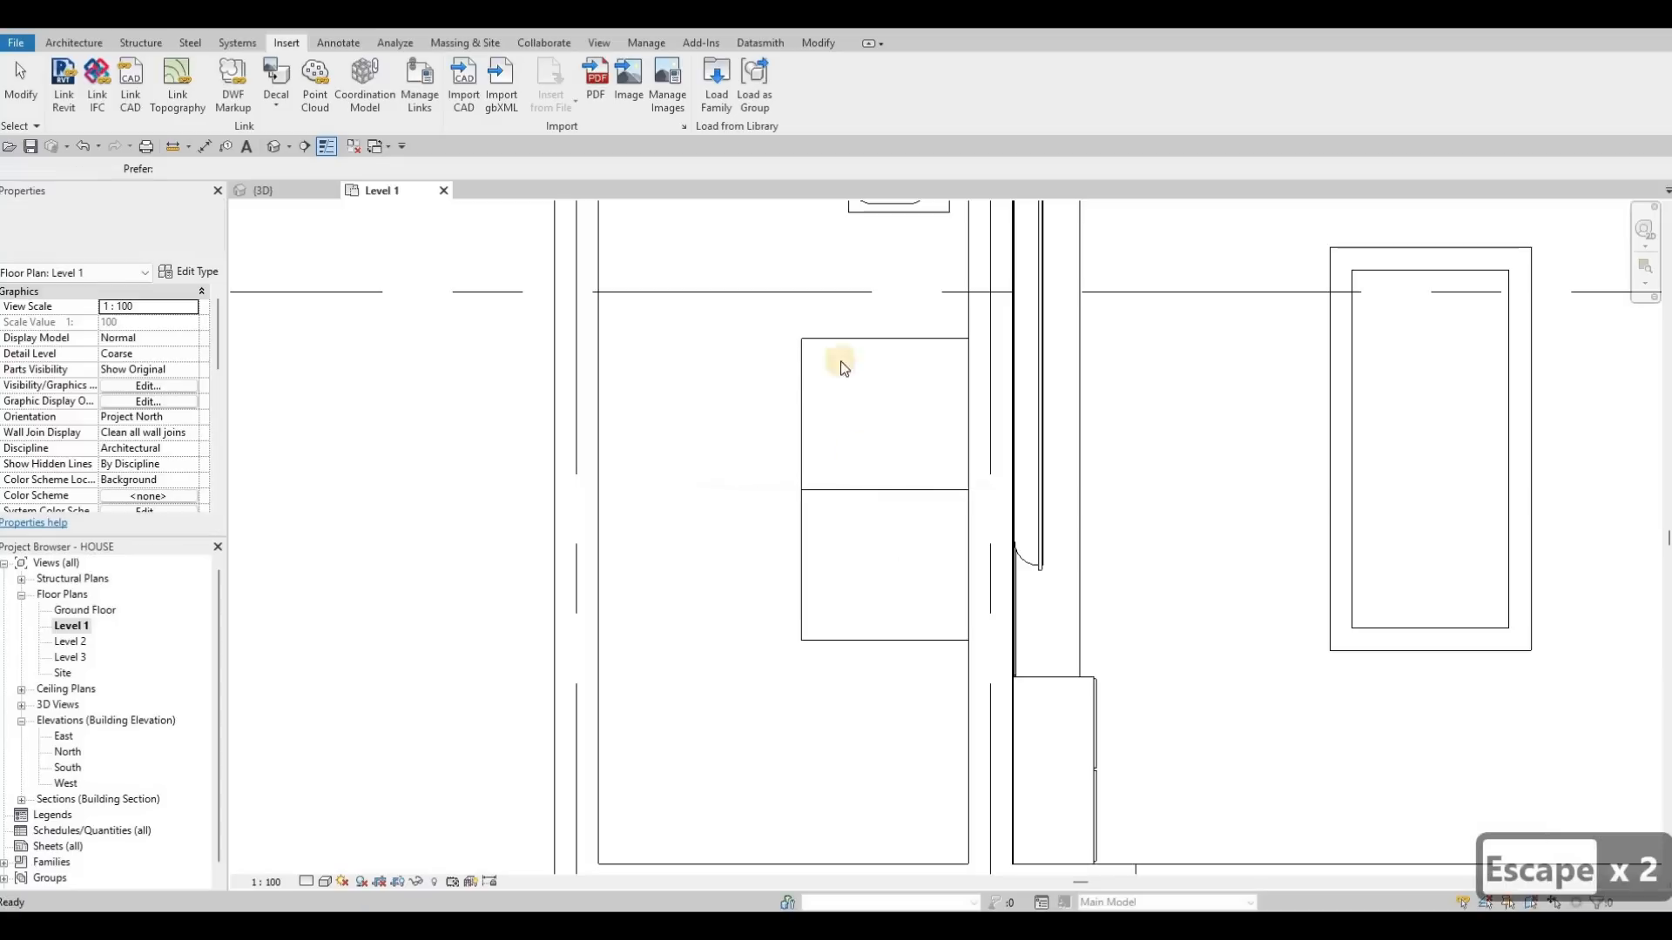
Check the dimensions in the dryer's type properties.
scroll(811, 766, down, 2)
click(811, 590)
key(Escape)
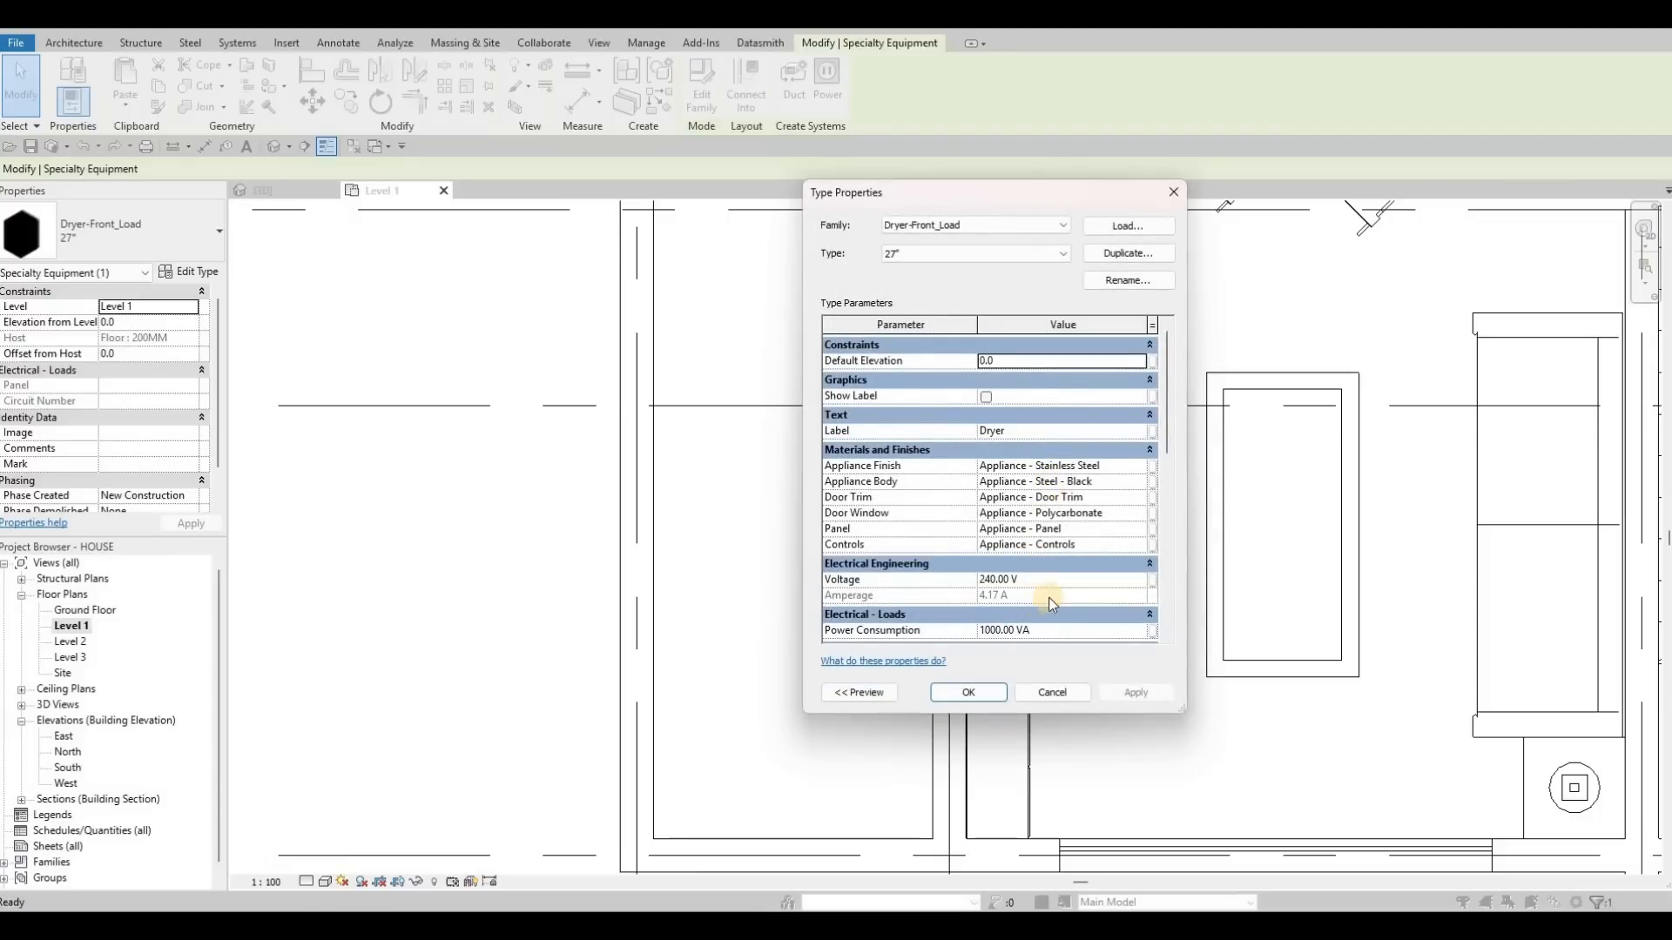
scroll(1048, 613, down, 3)
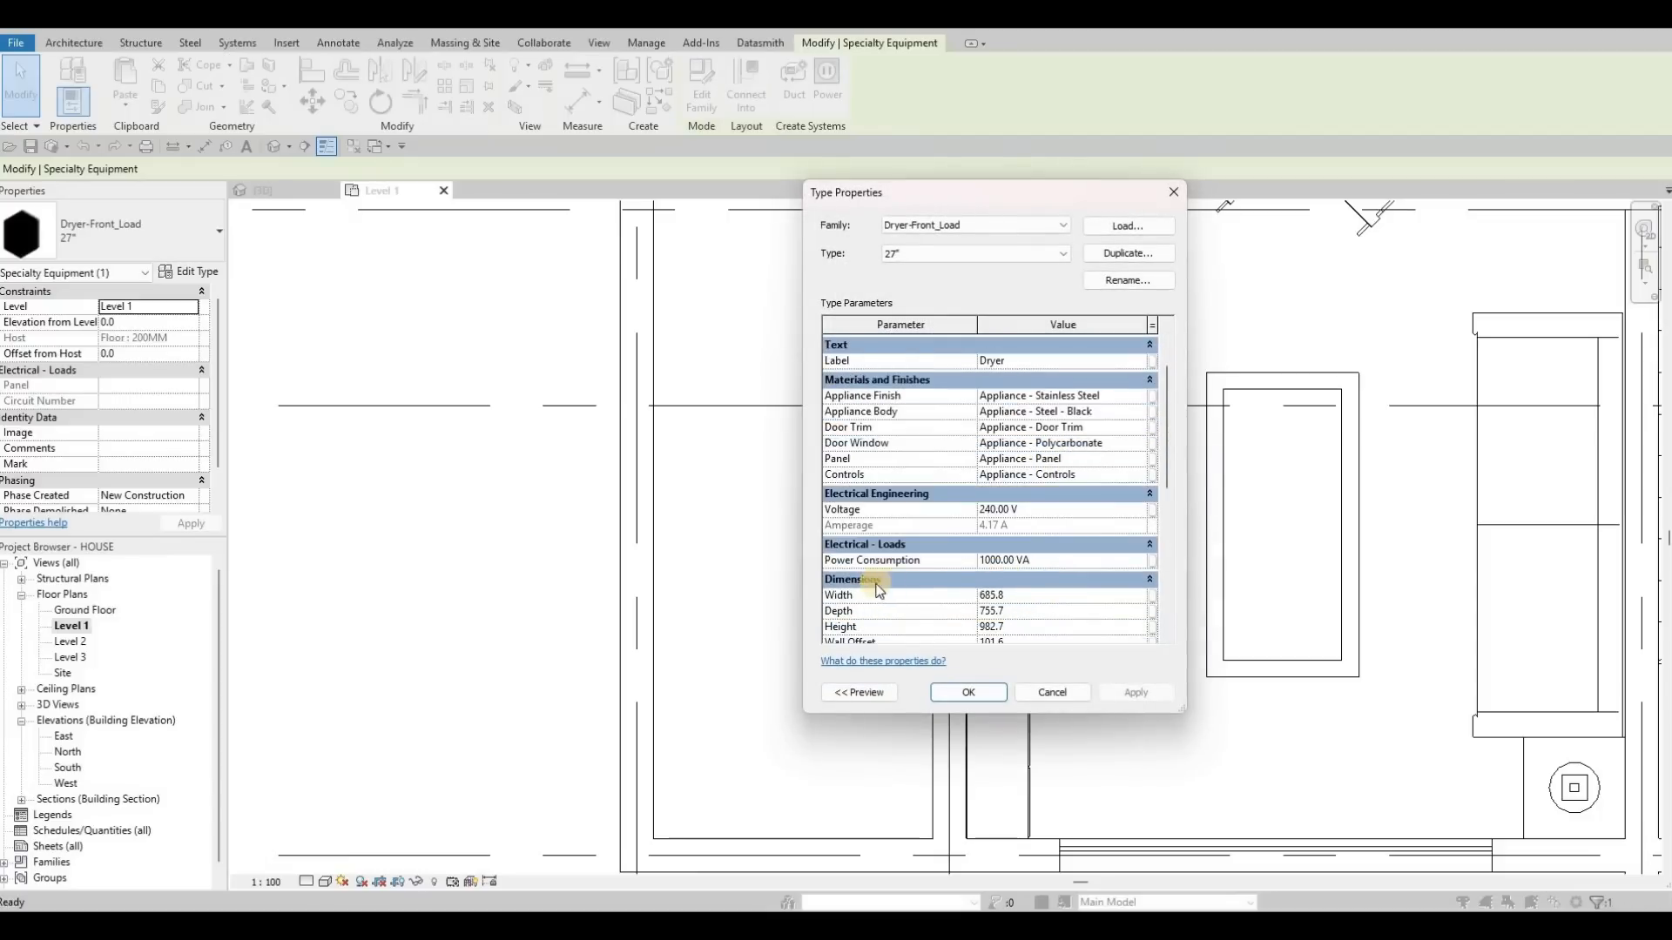
key(Escape)
key(Escape)
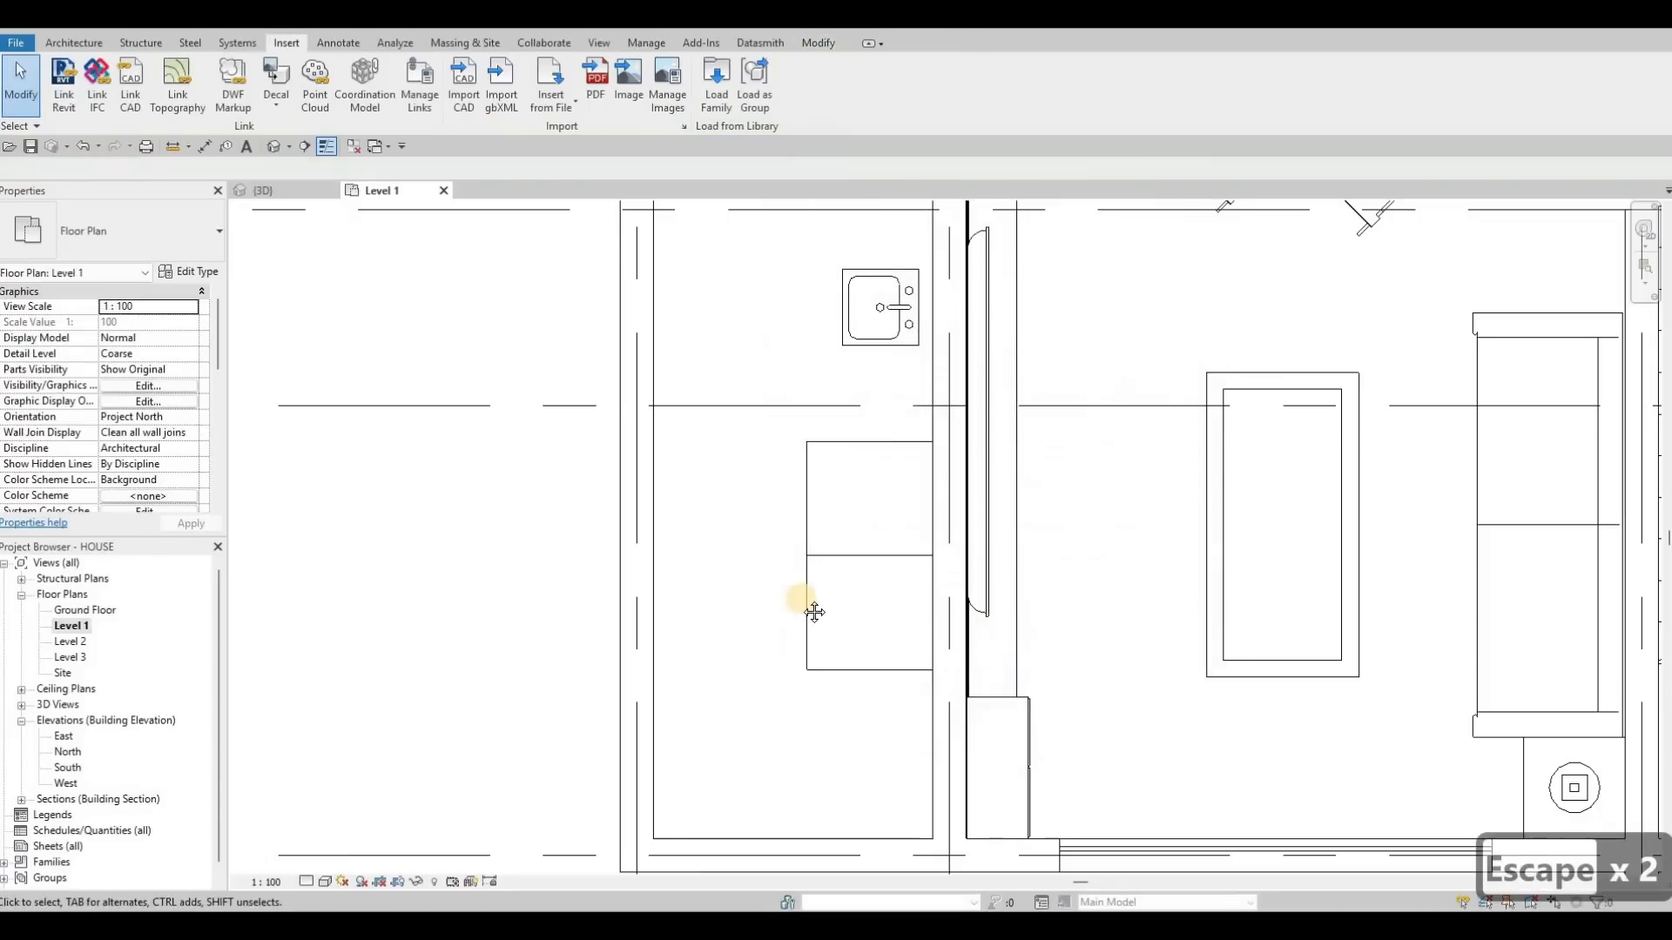
Move the Section 1 line from the stairs into the narrow laundry room, facing the appliances, and open its section view.
scroll(805, 610, down, 3)
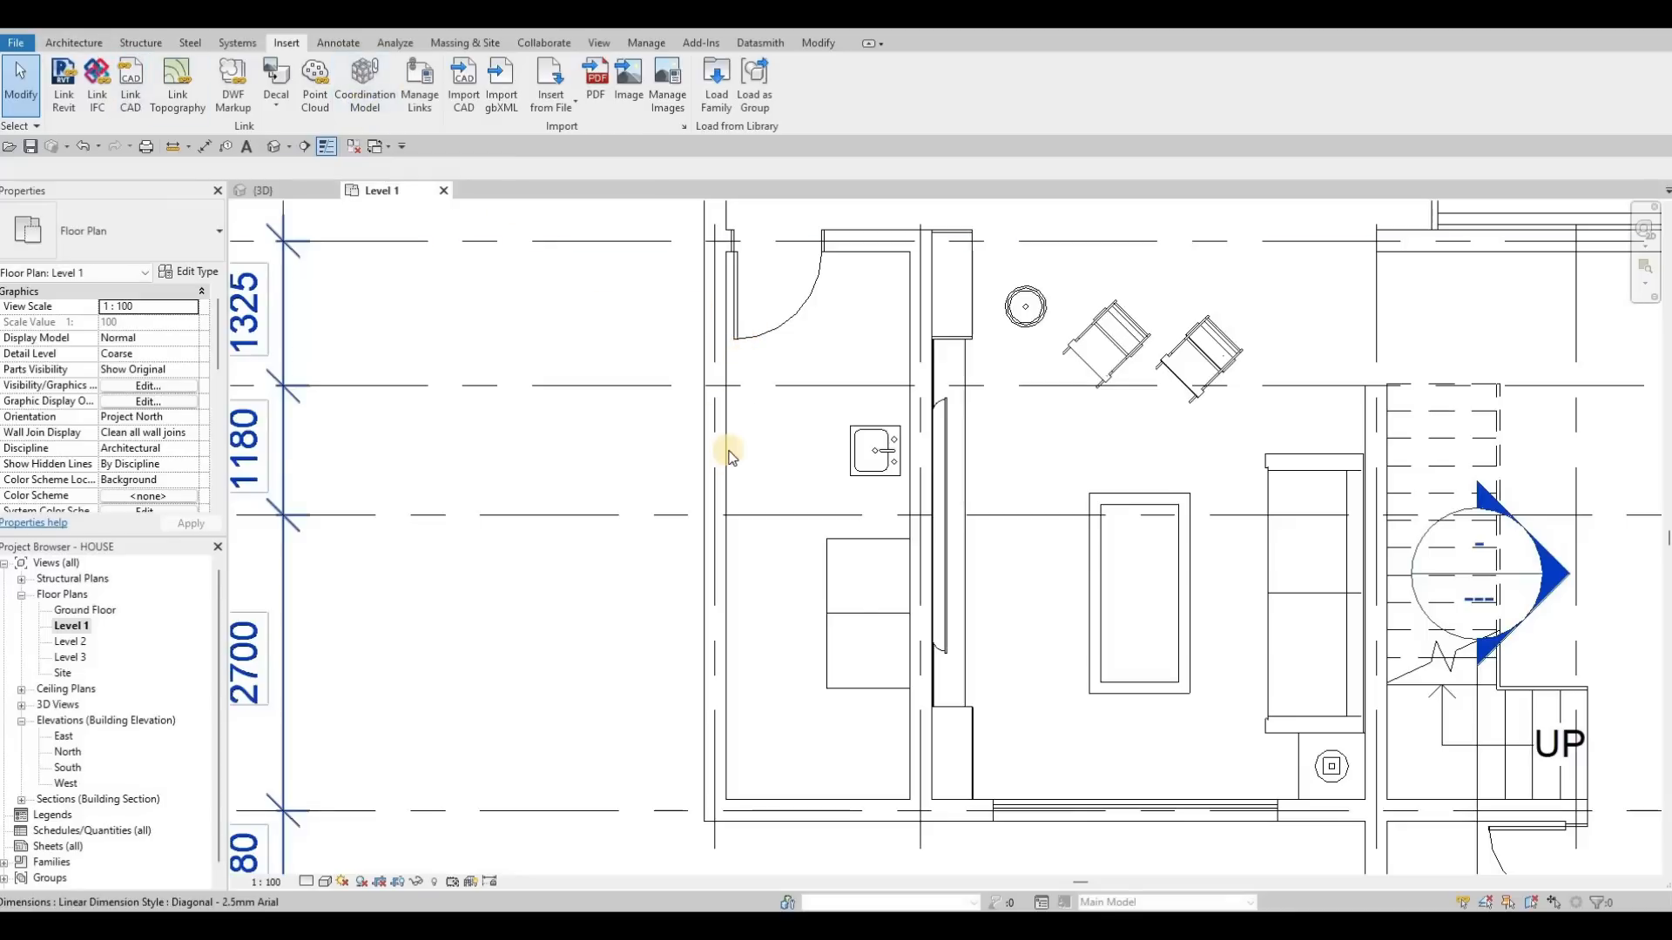
scroll(765, 477, down, 3)
middle_drag(884, 552, 836, 633)
scroll(884, 553, down, 1)
key(Escape)
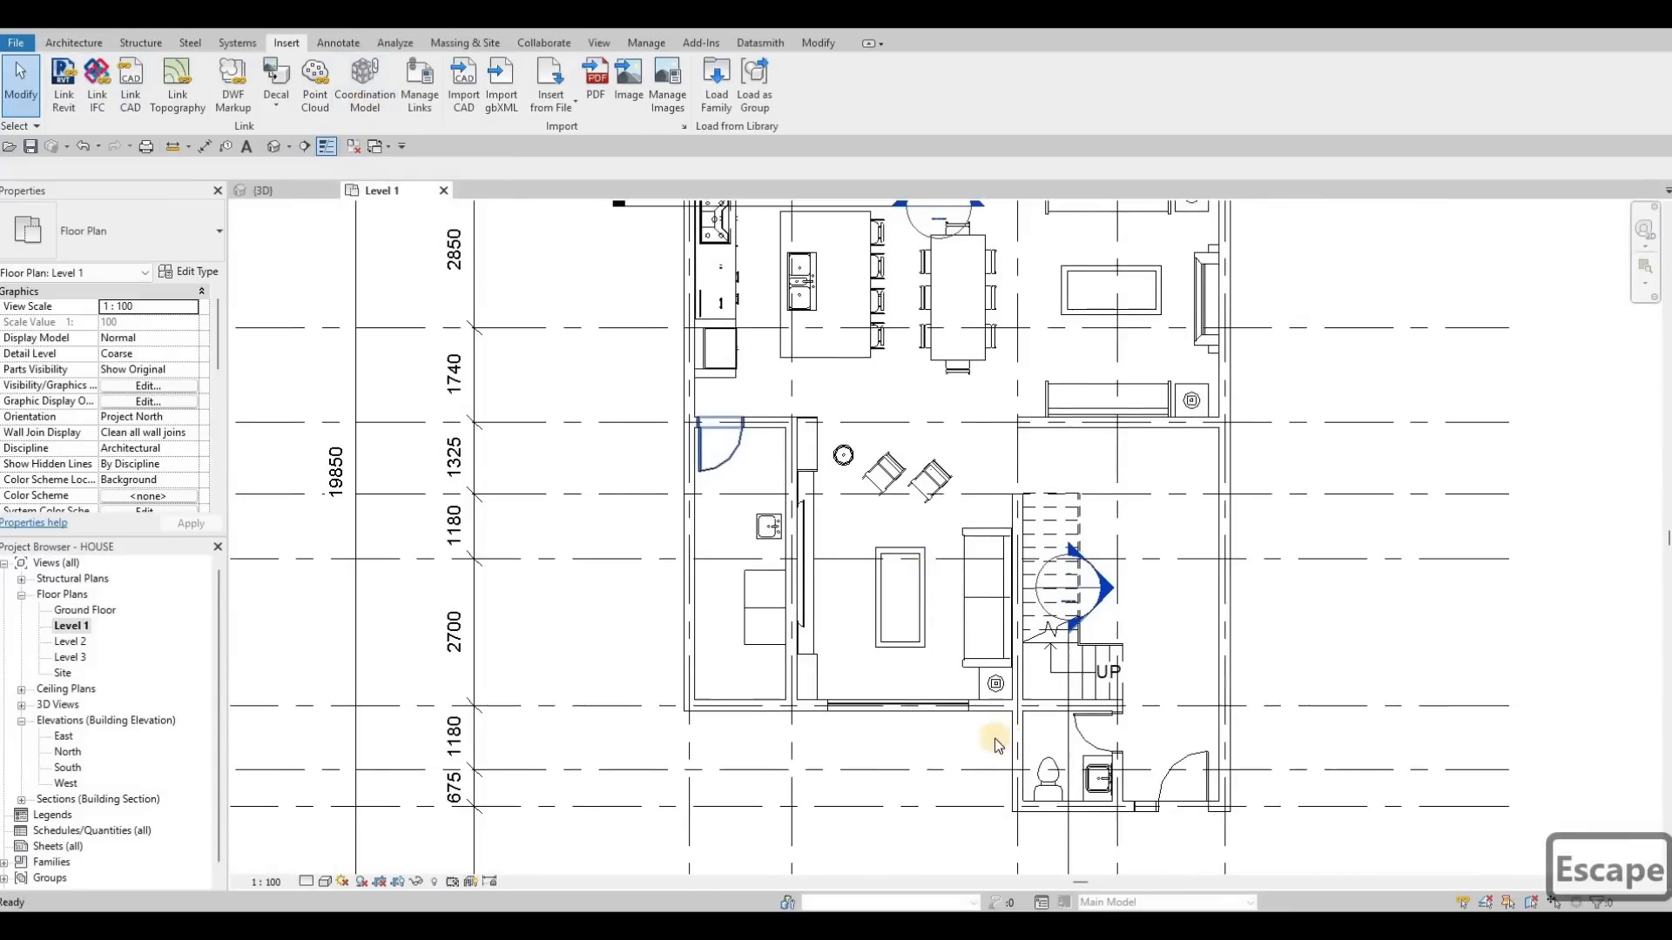
scroll(991, 748, down, 2)
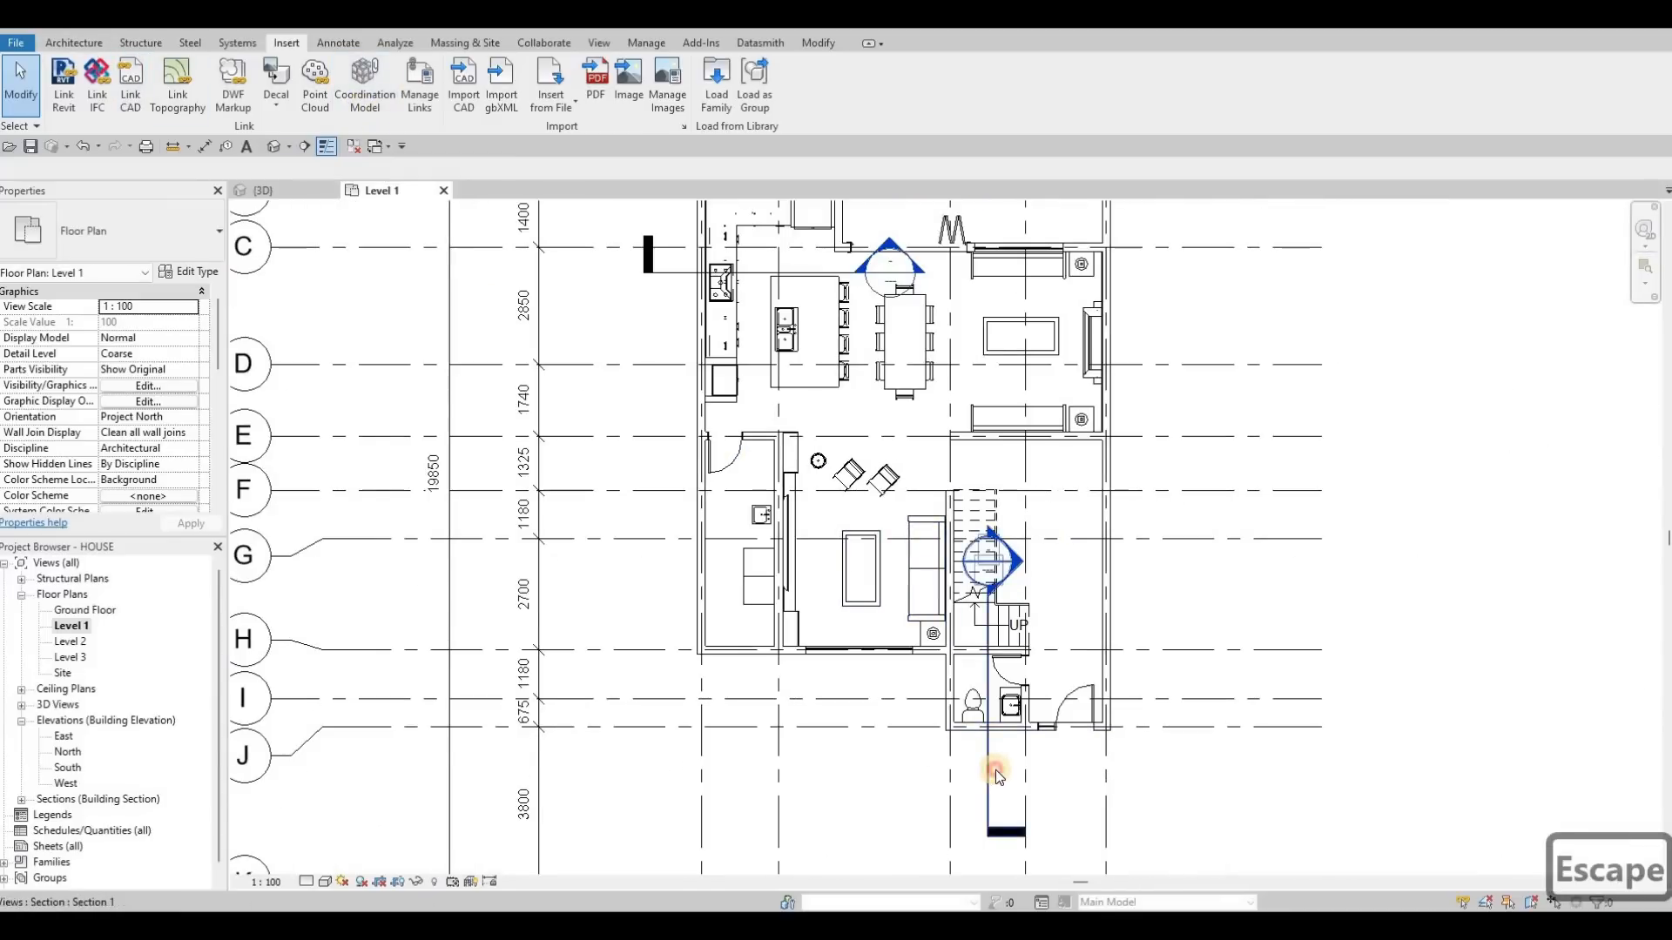
drag(986, 747, 748, 387)
key(Escape)
key(Escape)
key(Escape)
key(Escape)
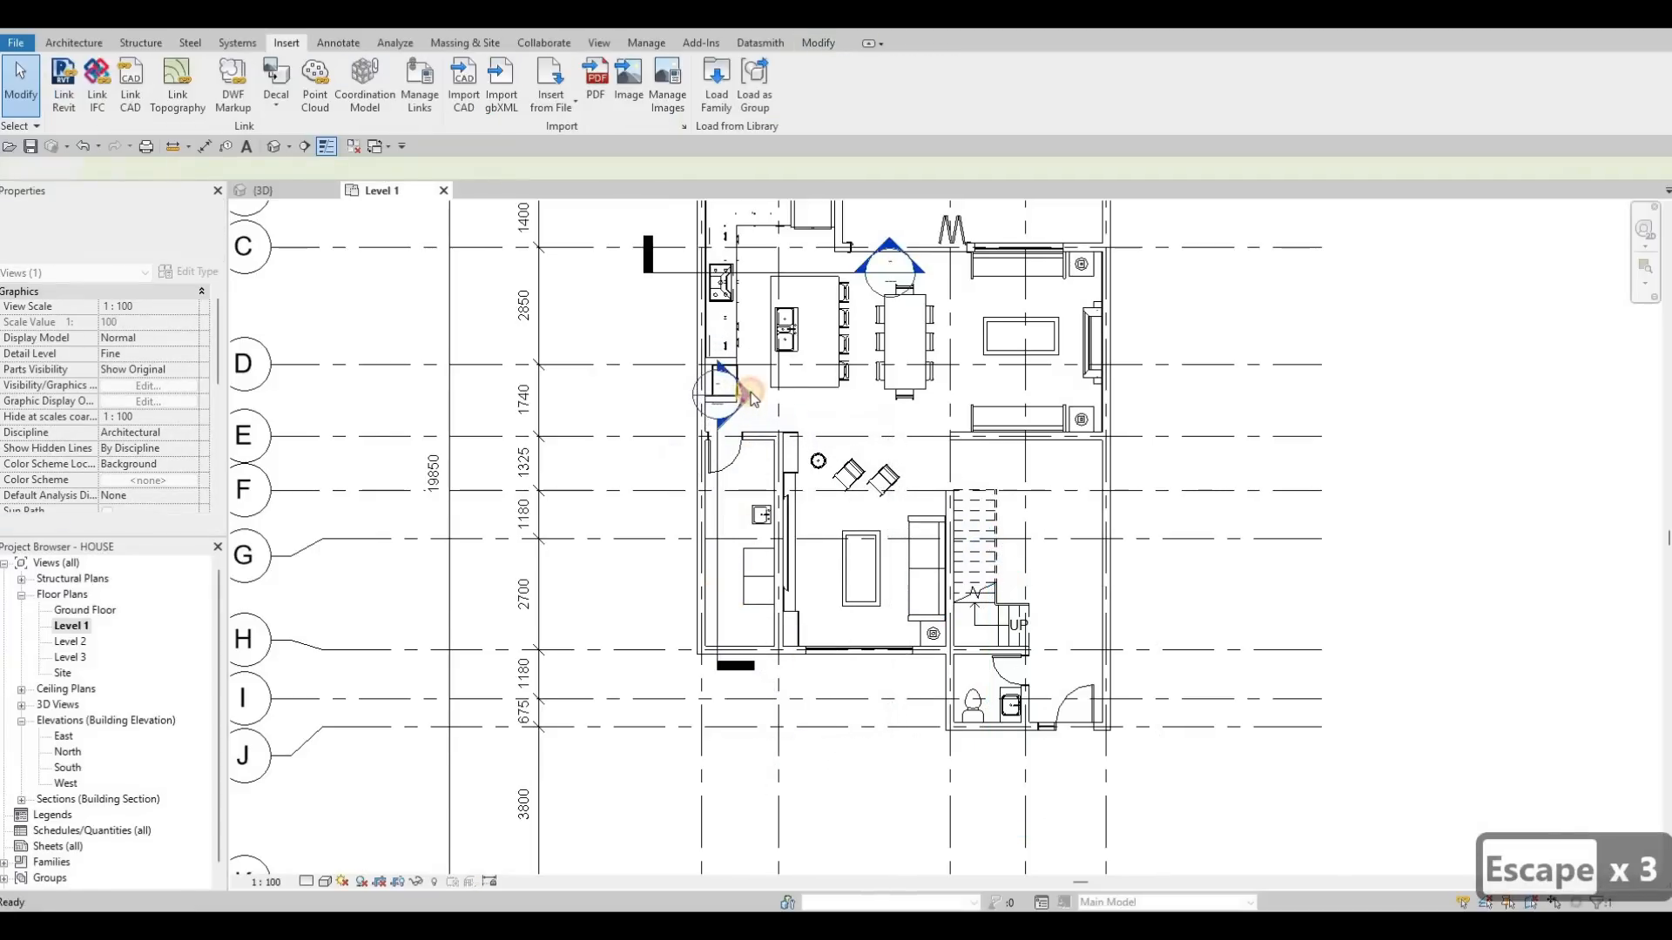
middle_drag(948, 634, 810, 594)
scroll(854, 614, up, 1)
scroll(859, 620, up, 3)
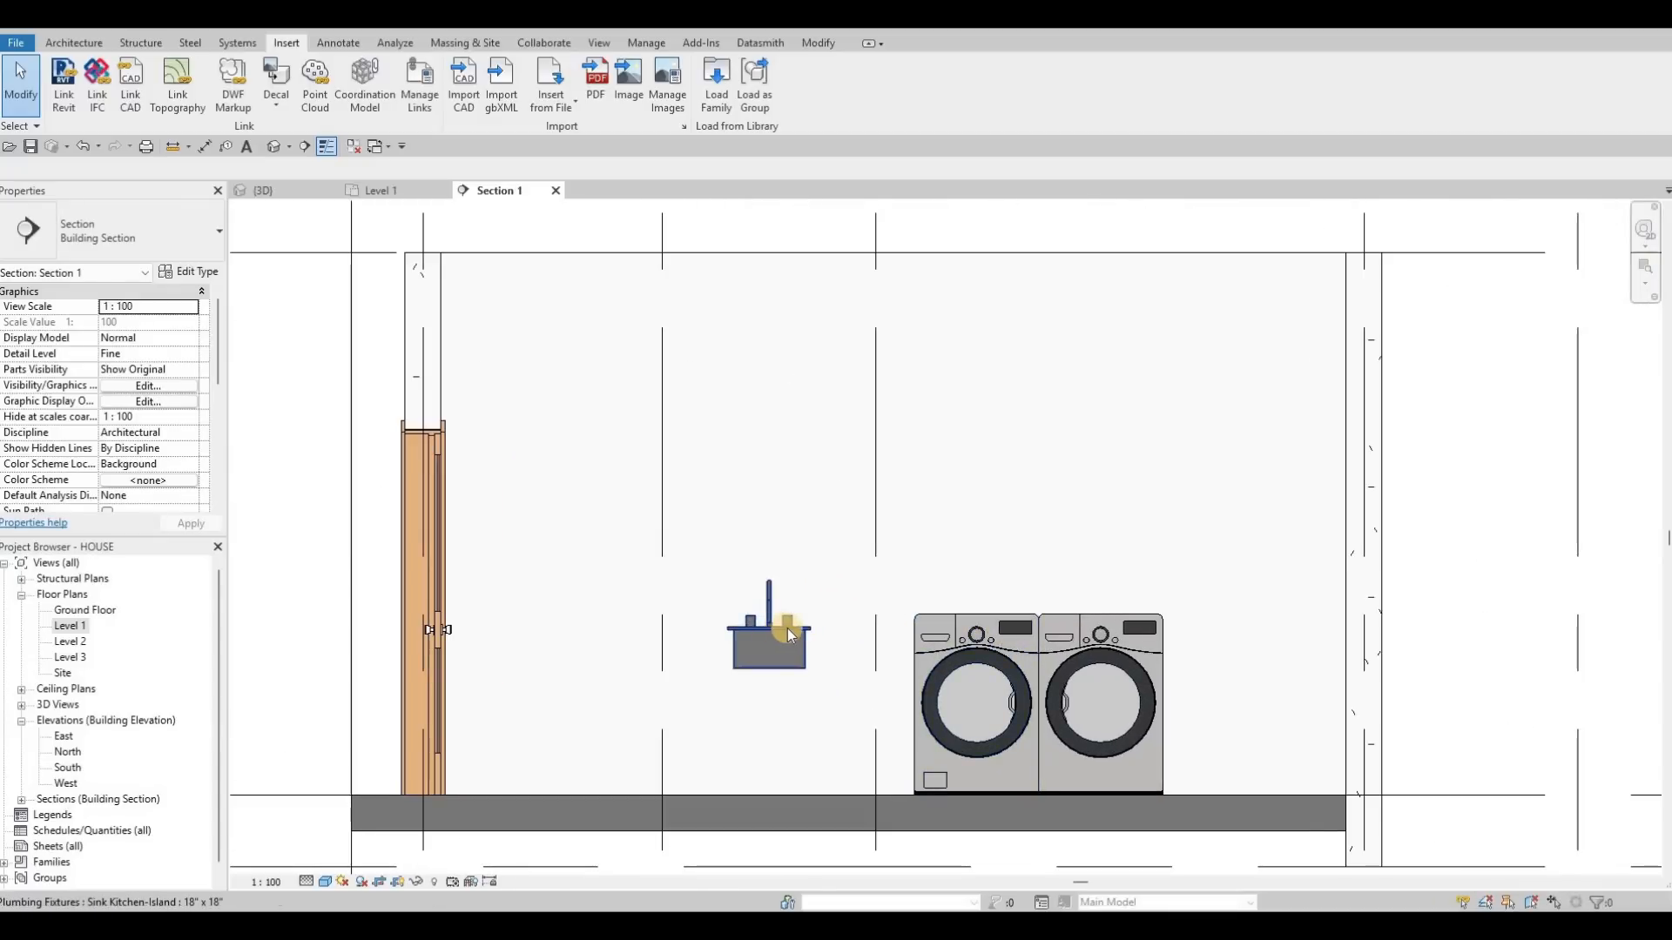
Align the upper edge of the sink's rim with the top of the washer.
key(a)
key(l)
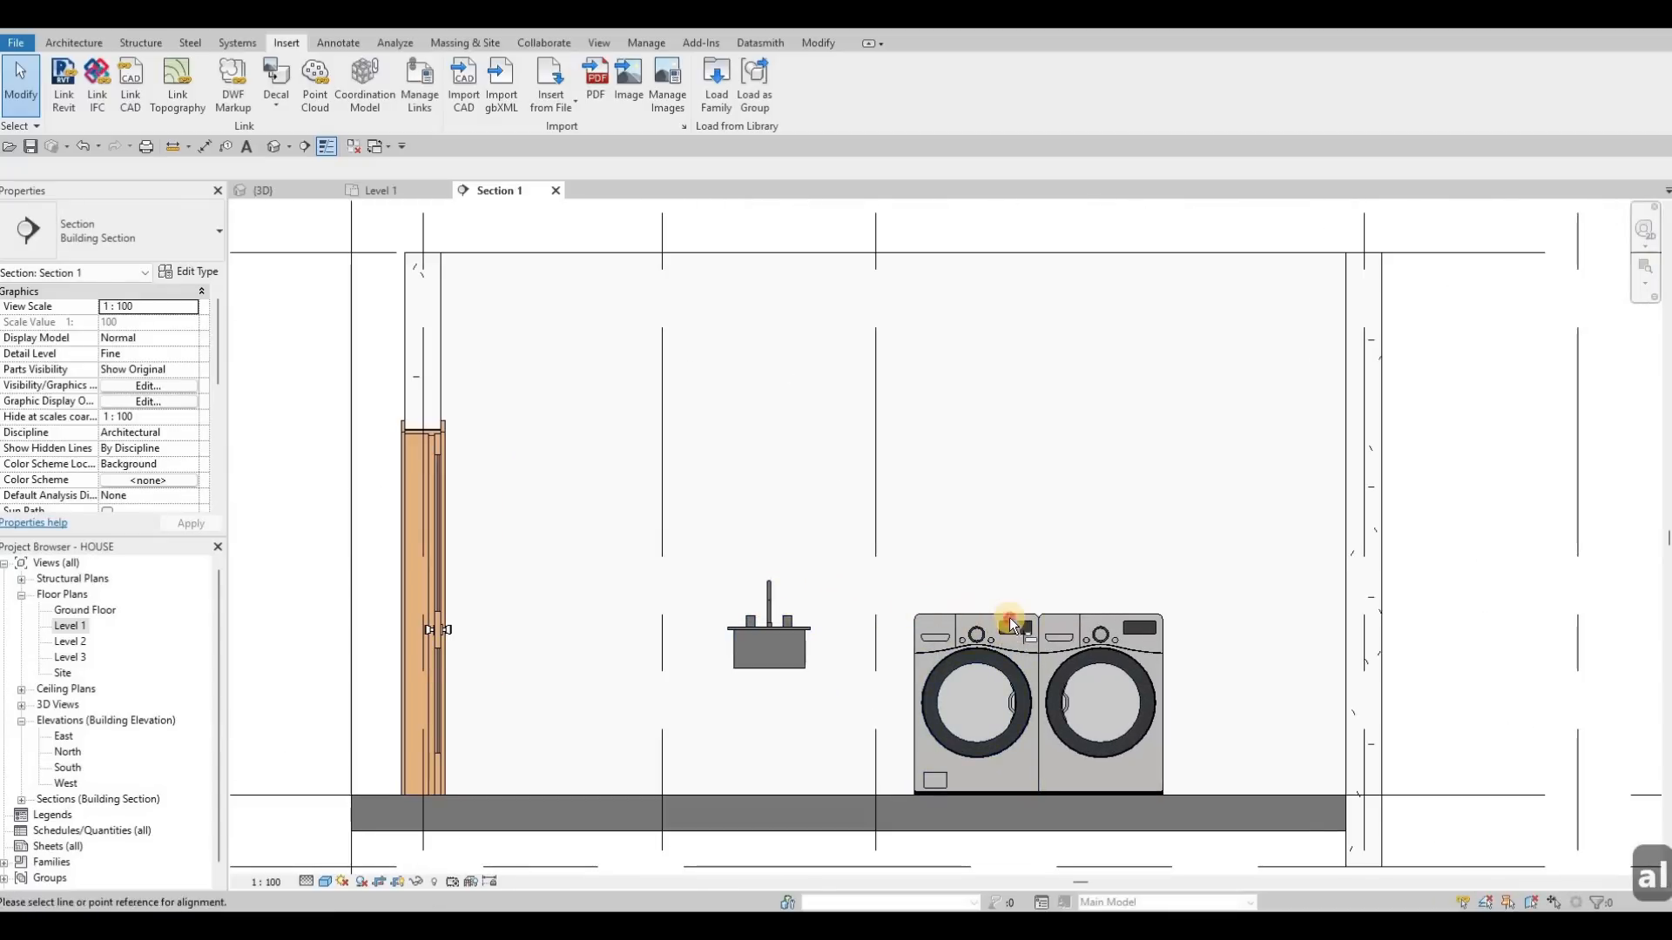
scroll(950, 608, up, 2)
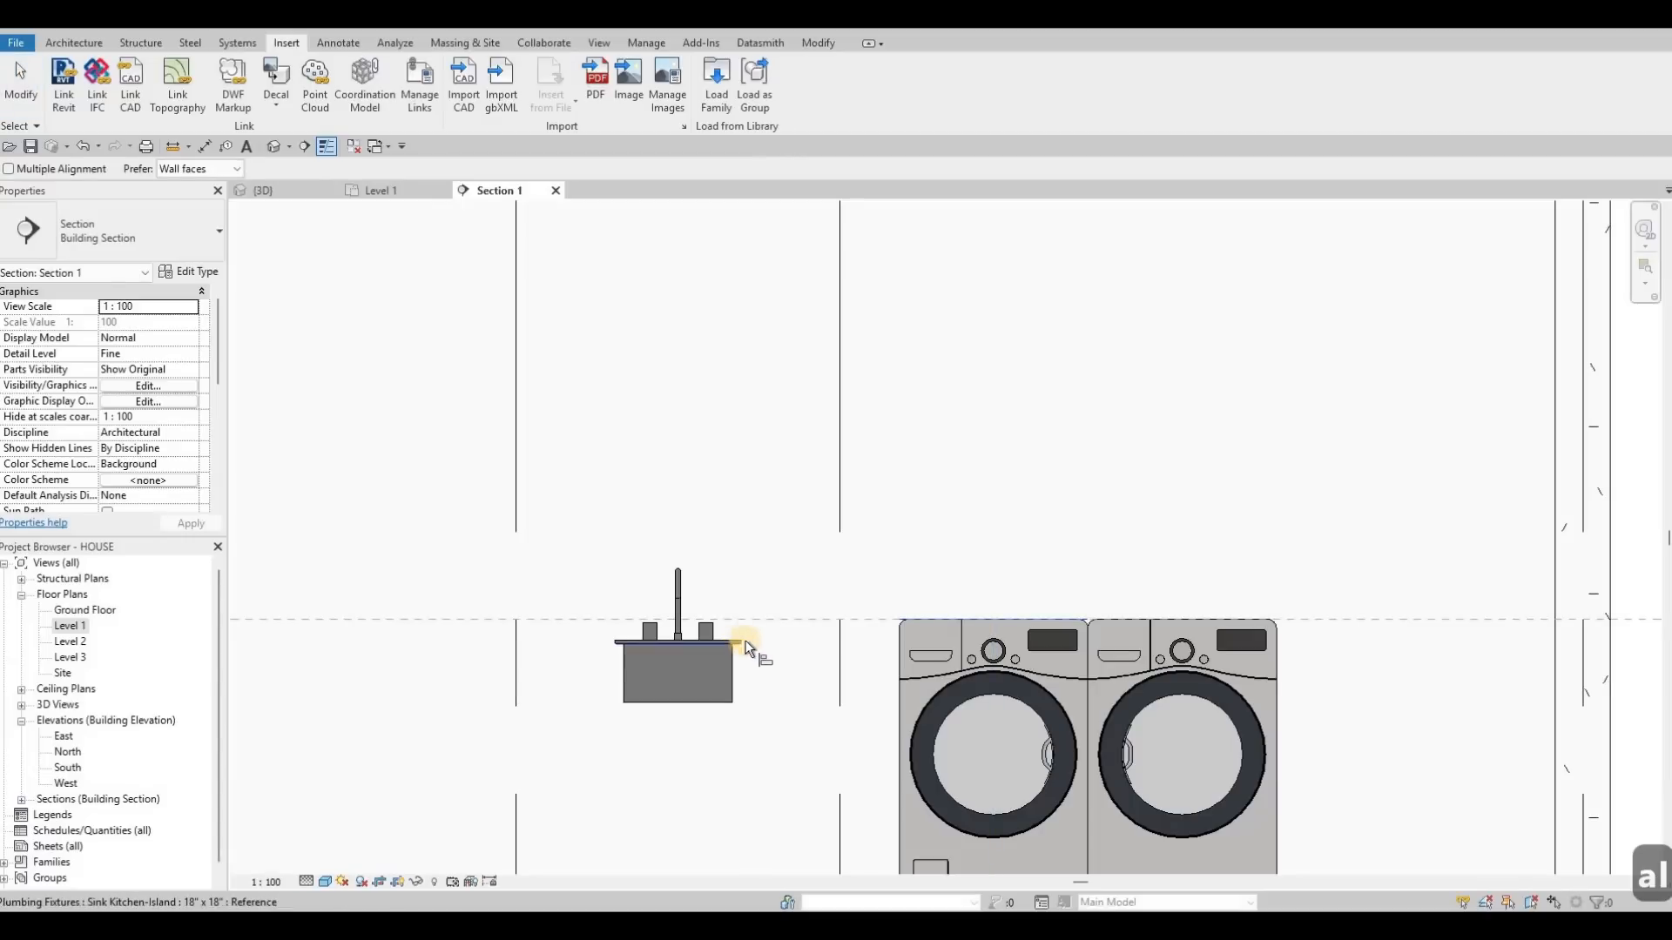
click(734, 644)
scroll(781, 636, up, 2)
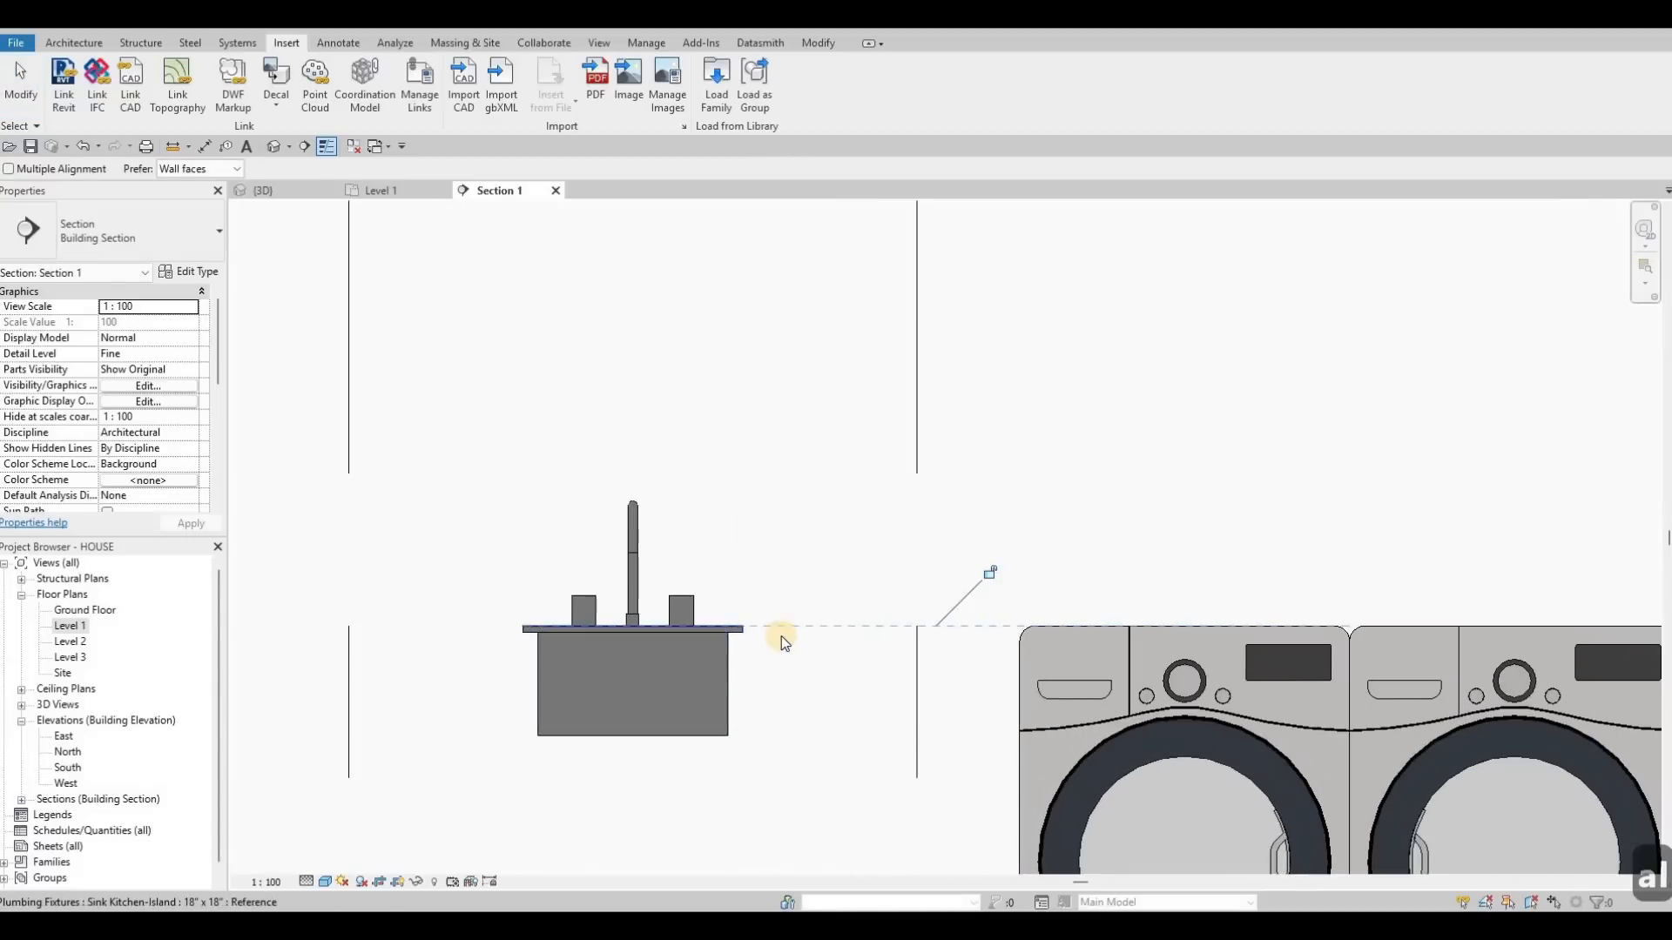
key(Escape)
key(Escape)
Align the underside of the sink's rim with the top of the washer.
key(a)
key(l)
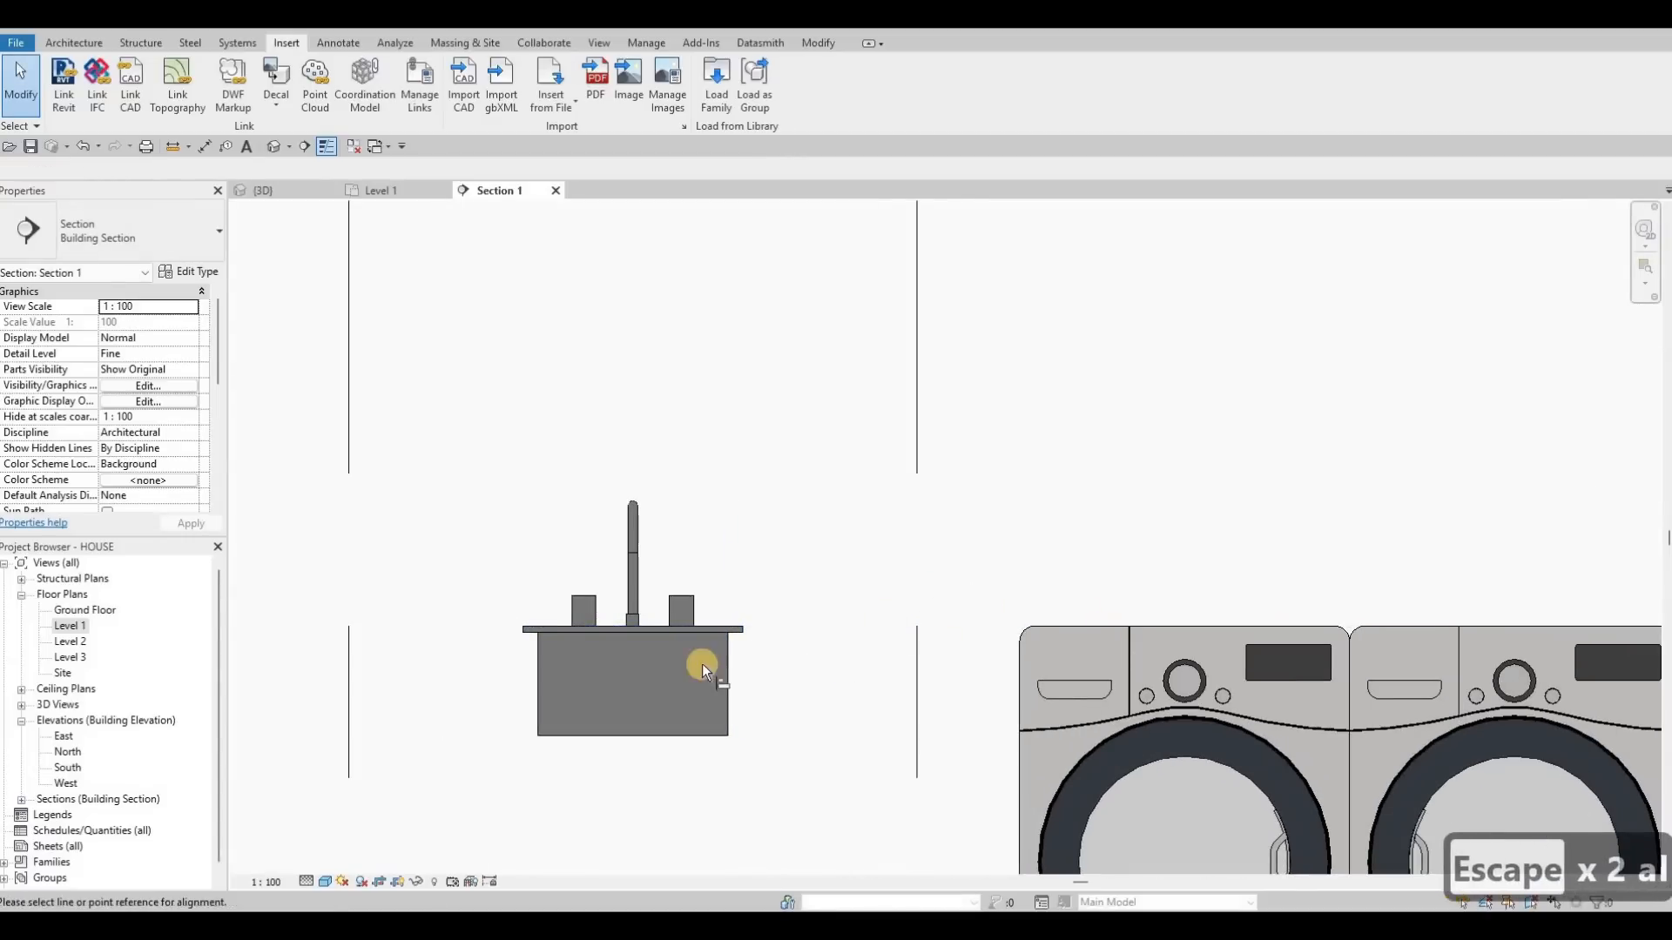
click(728, 634)
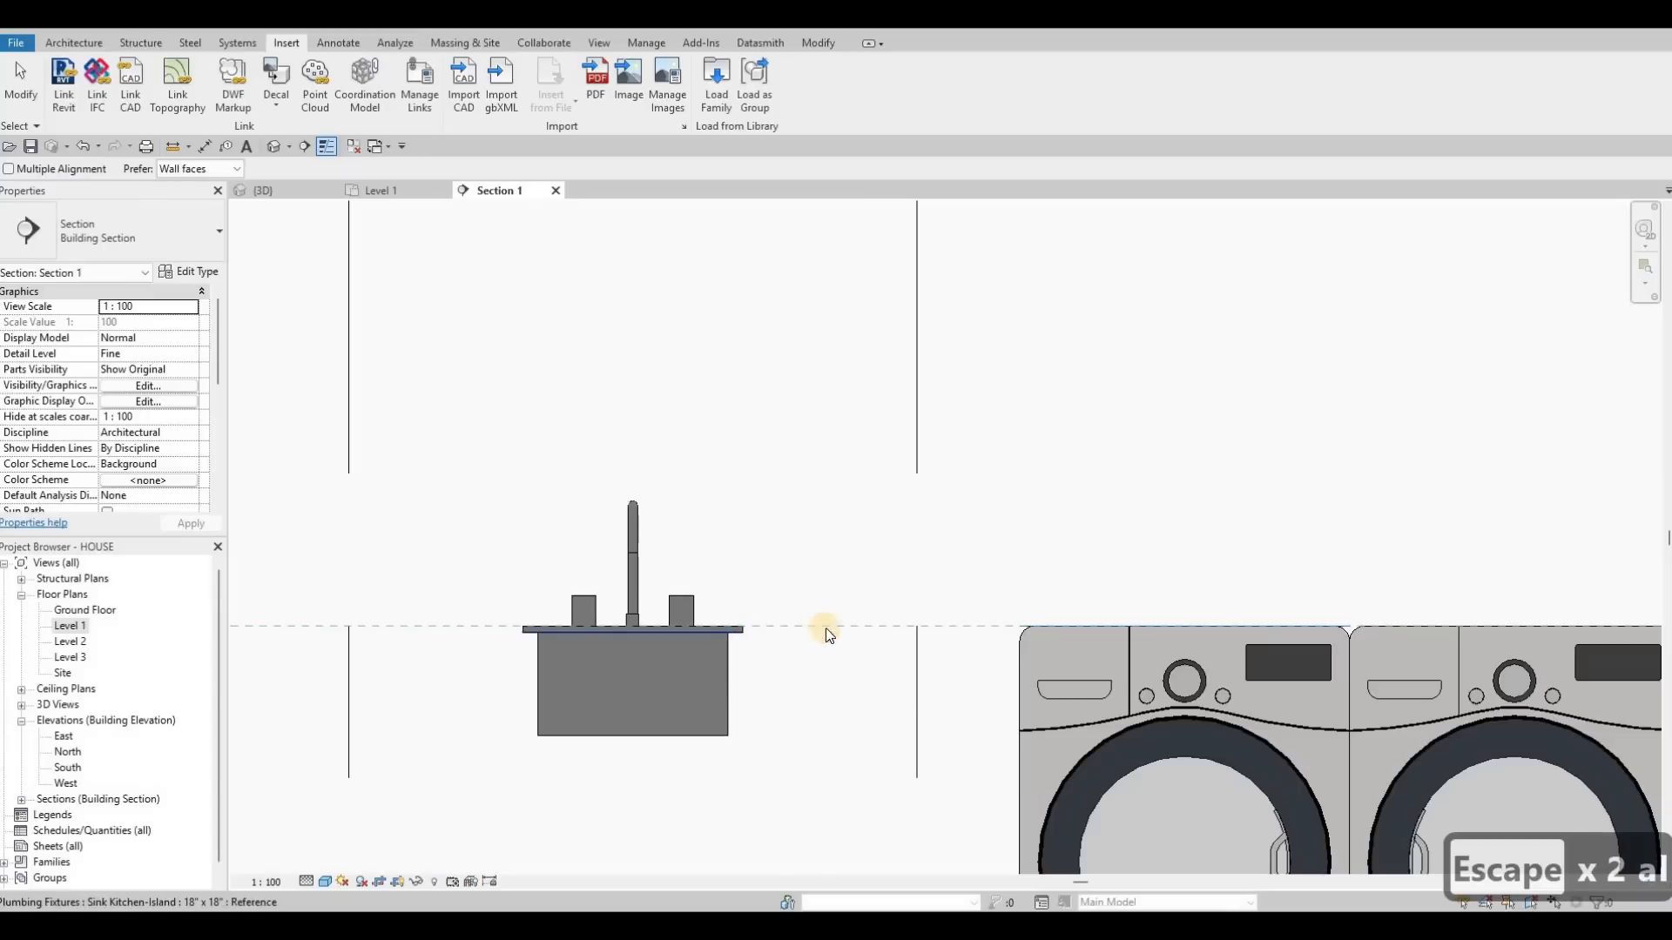
scroll(836, 601, down, 2)
key(Escape)
key(Escape)
scroll(1149, 634, down, 1)
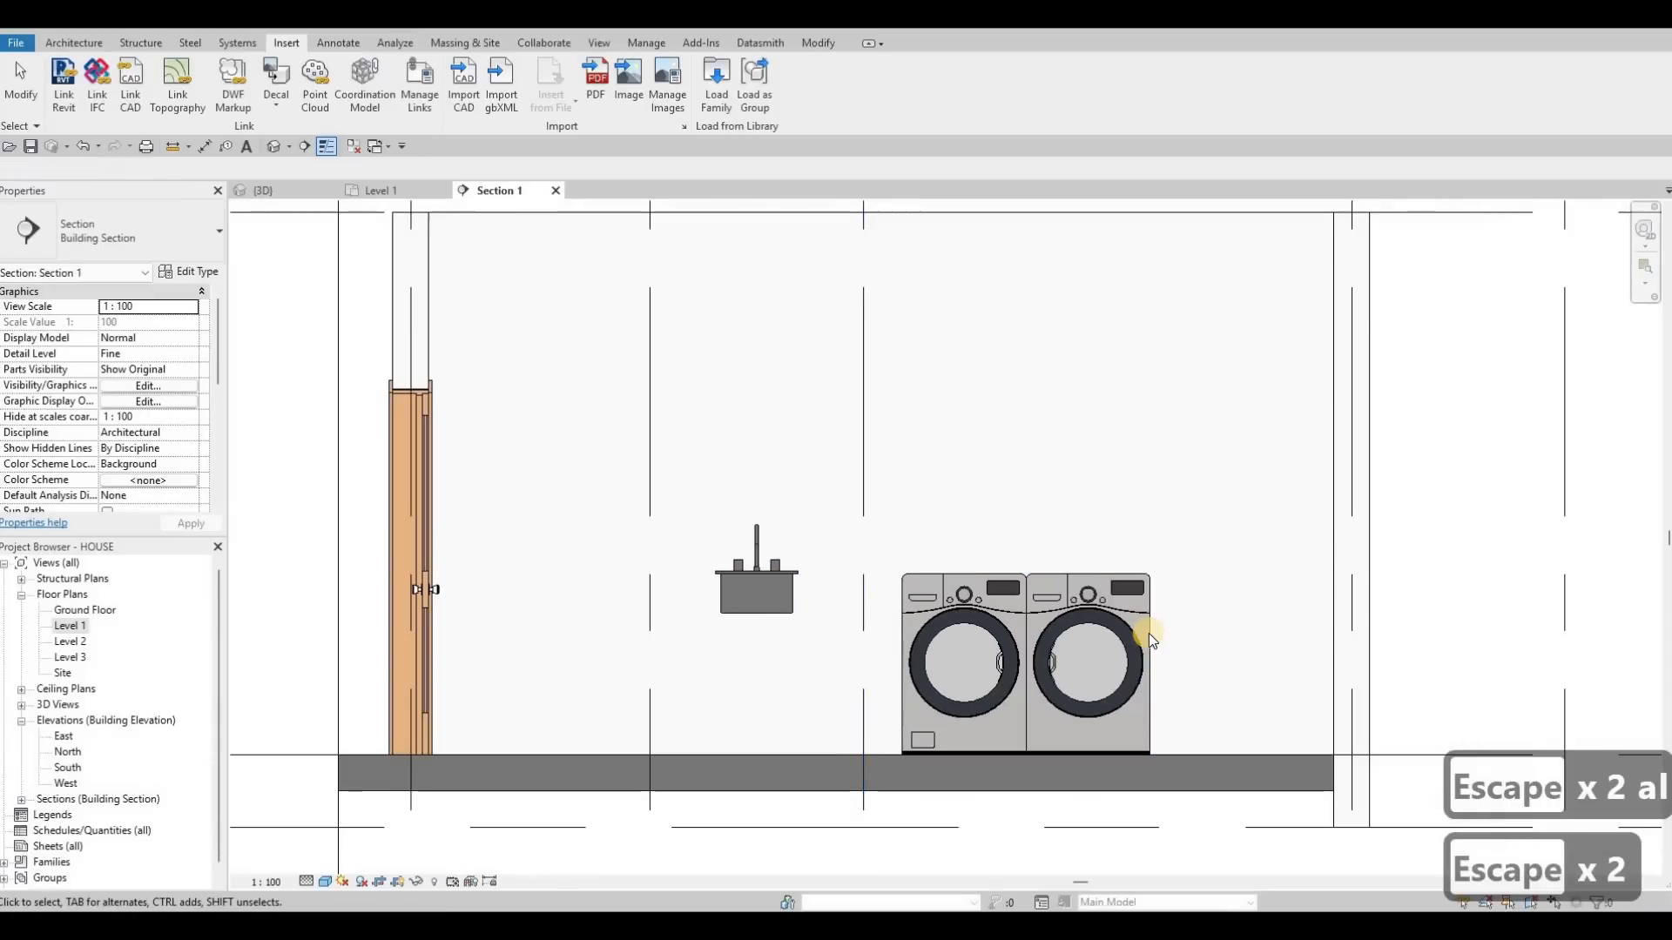
key(Escape)
key(Escape)
key(Escape)
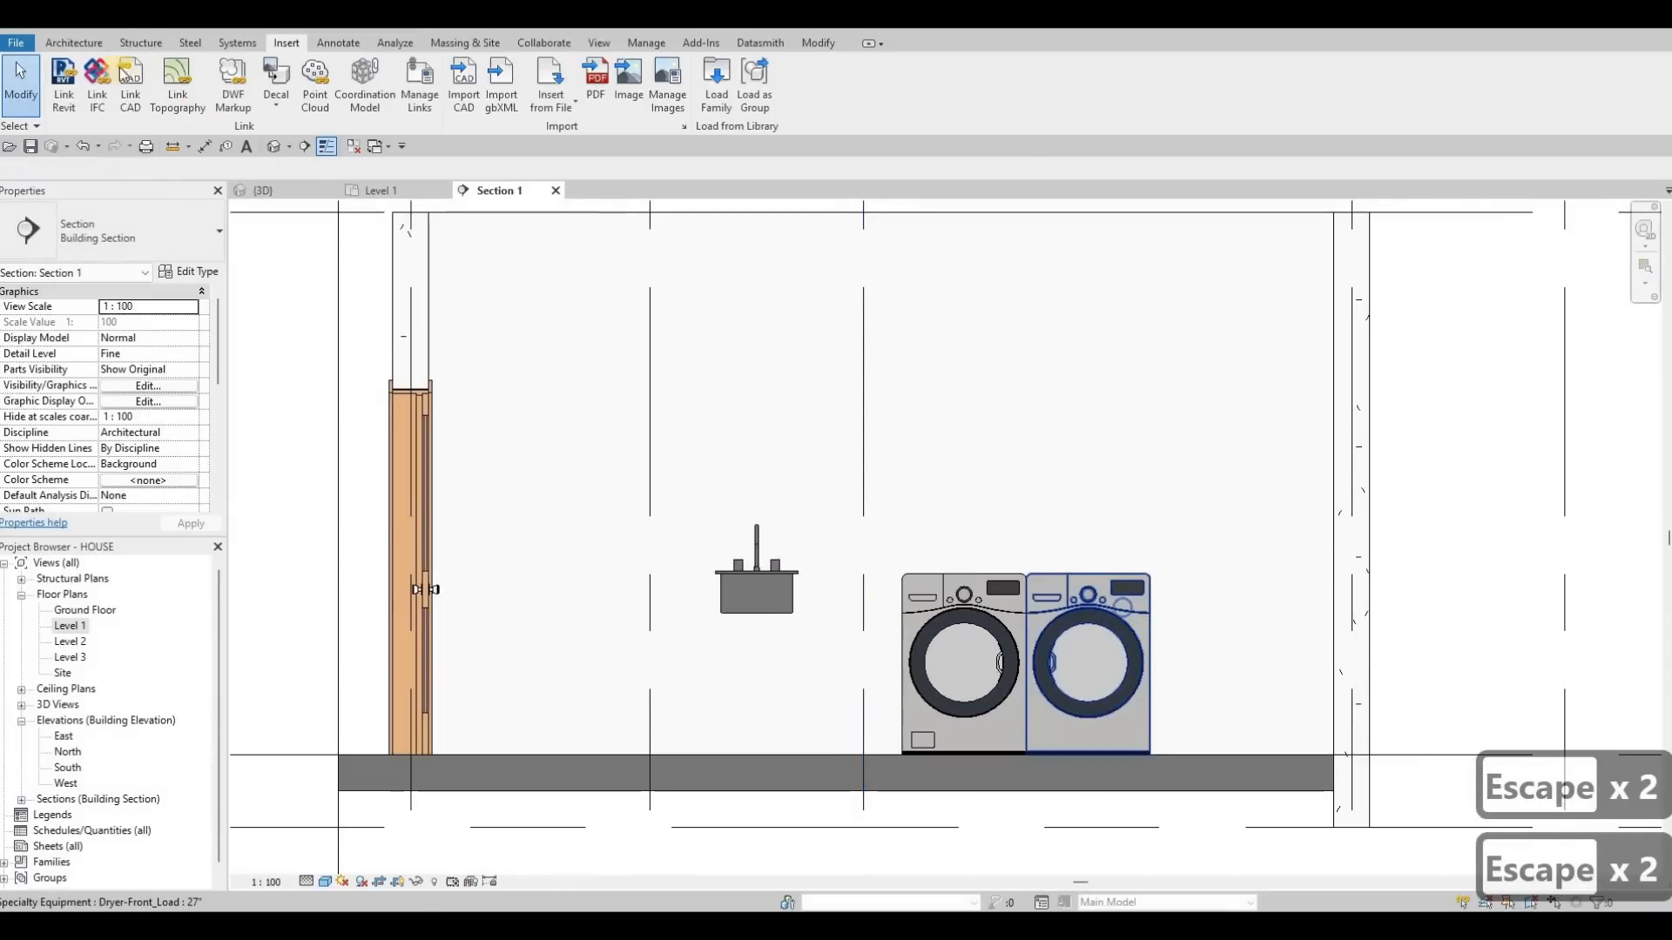
Start a new in-place component in the Generic Models category.
click(74, 43)
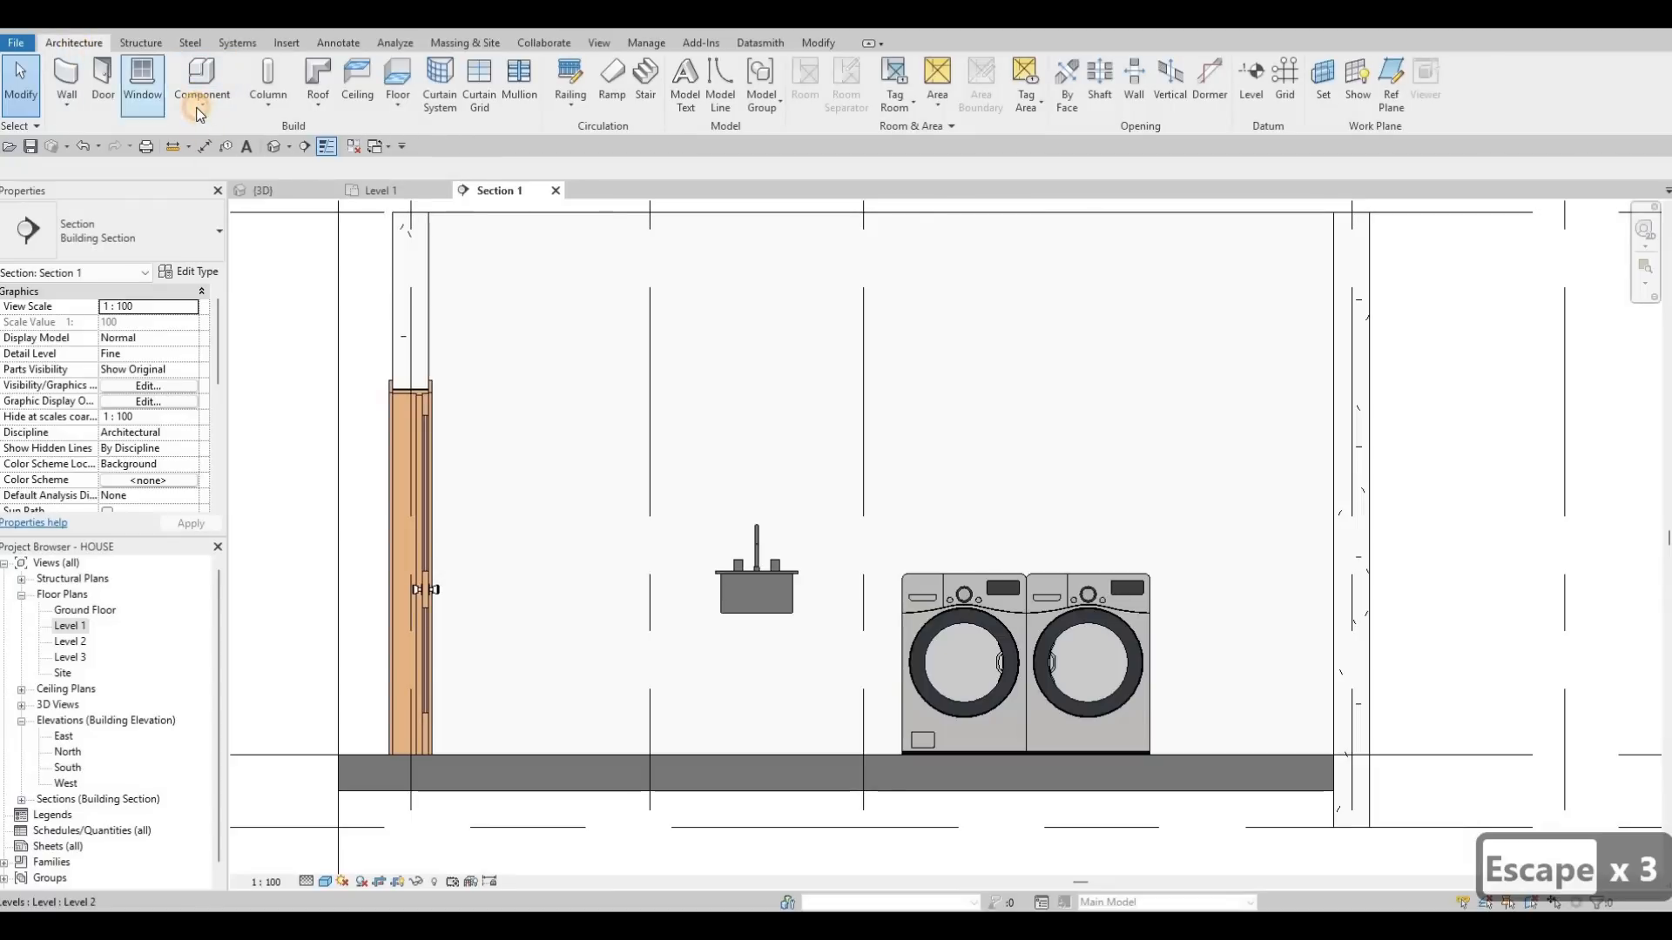
click(210, 172)
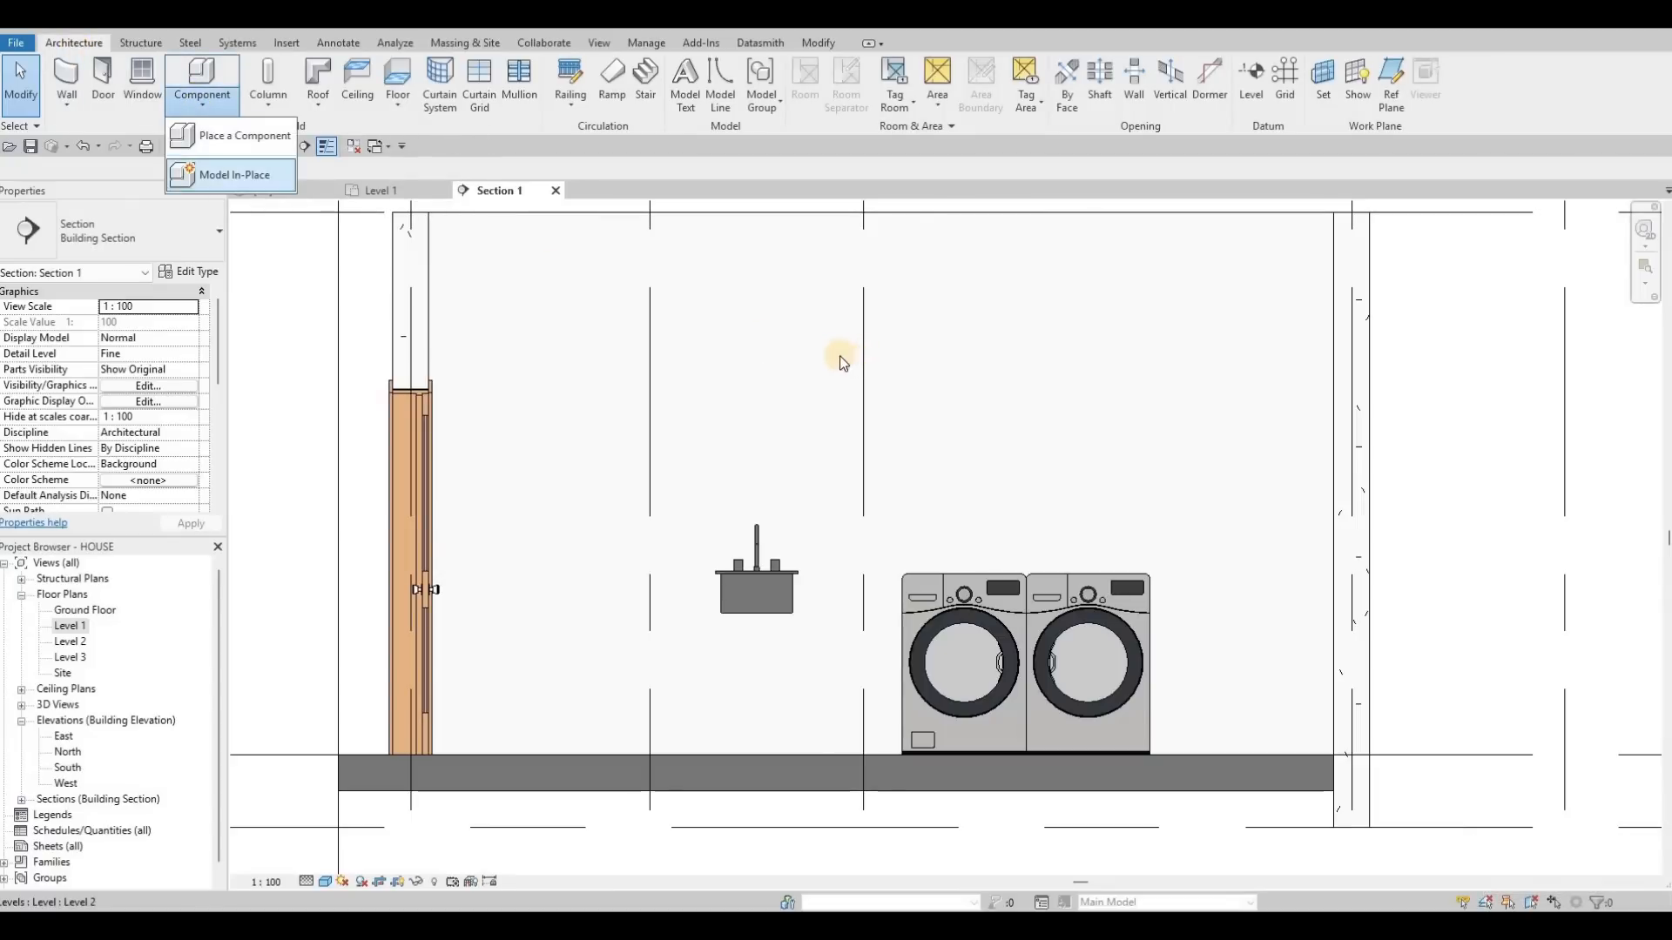
scroll(766, 435, down, 3)
click(841, 659)
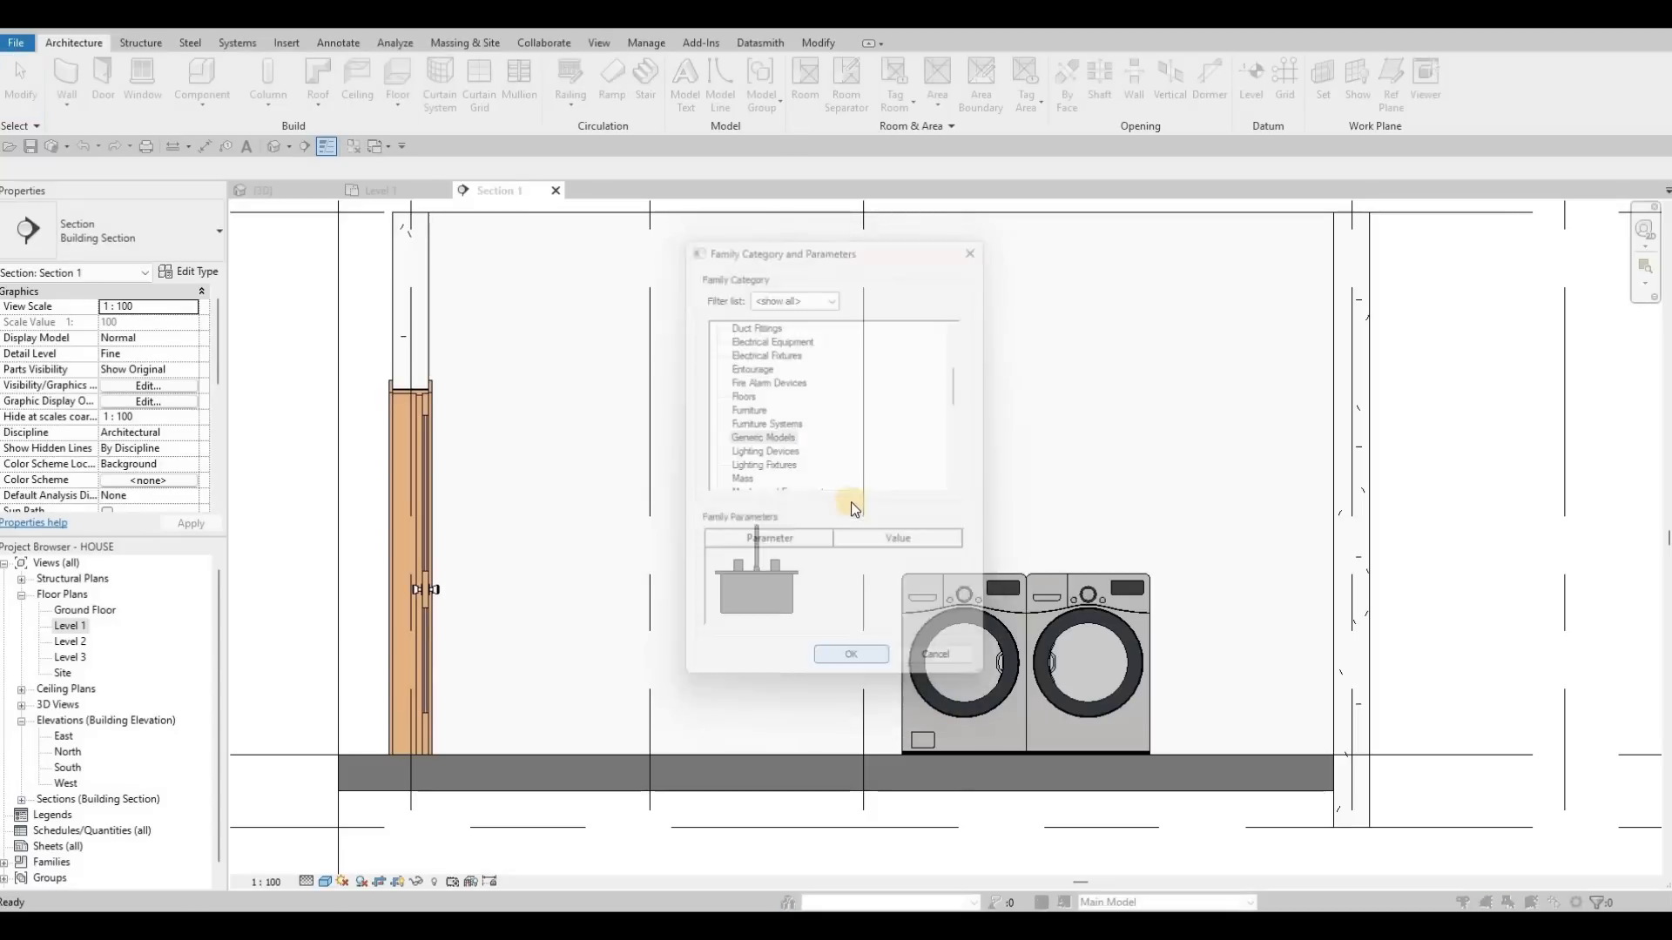
key(Return)
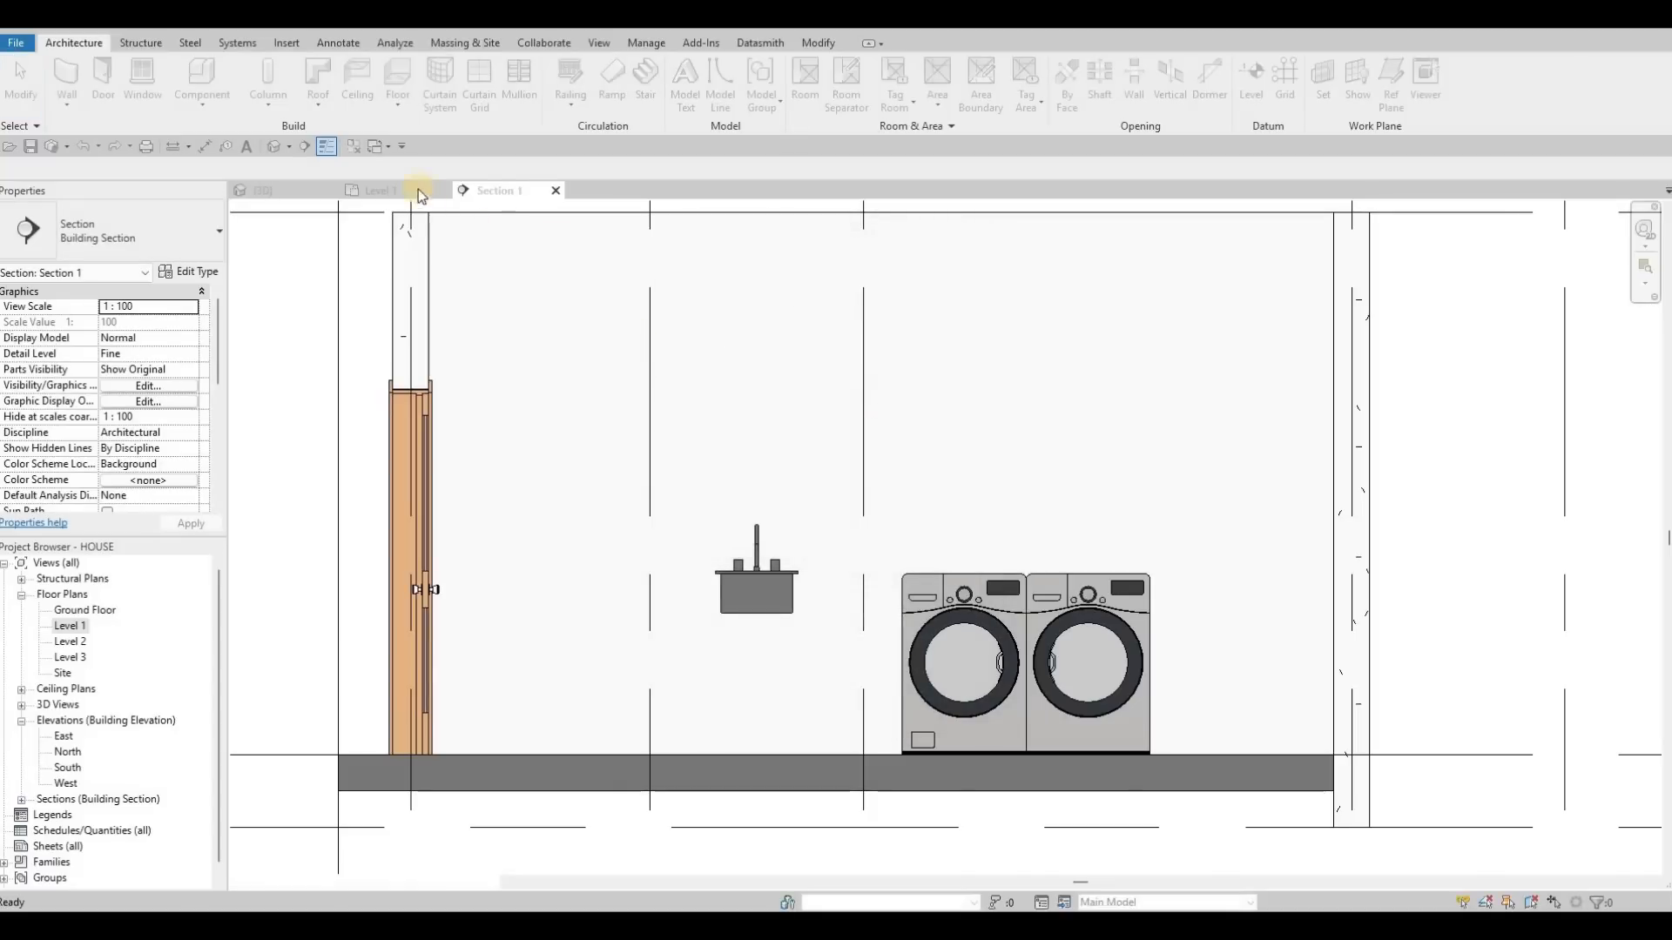
Start an extrusion with the interior wall face behind the sink as its work plane.
click(142, 92)
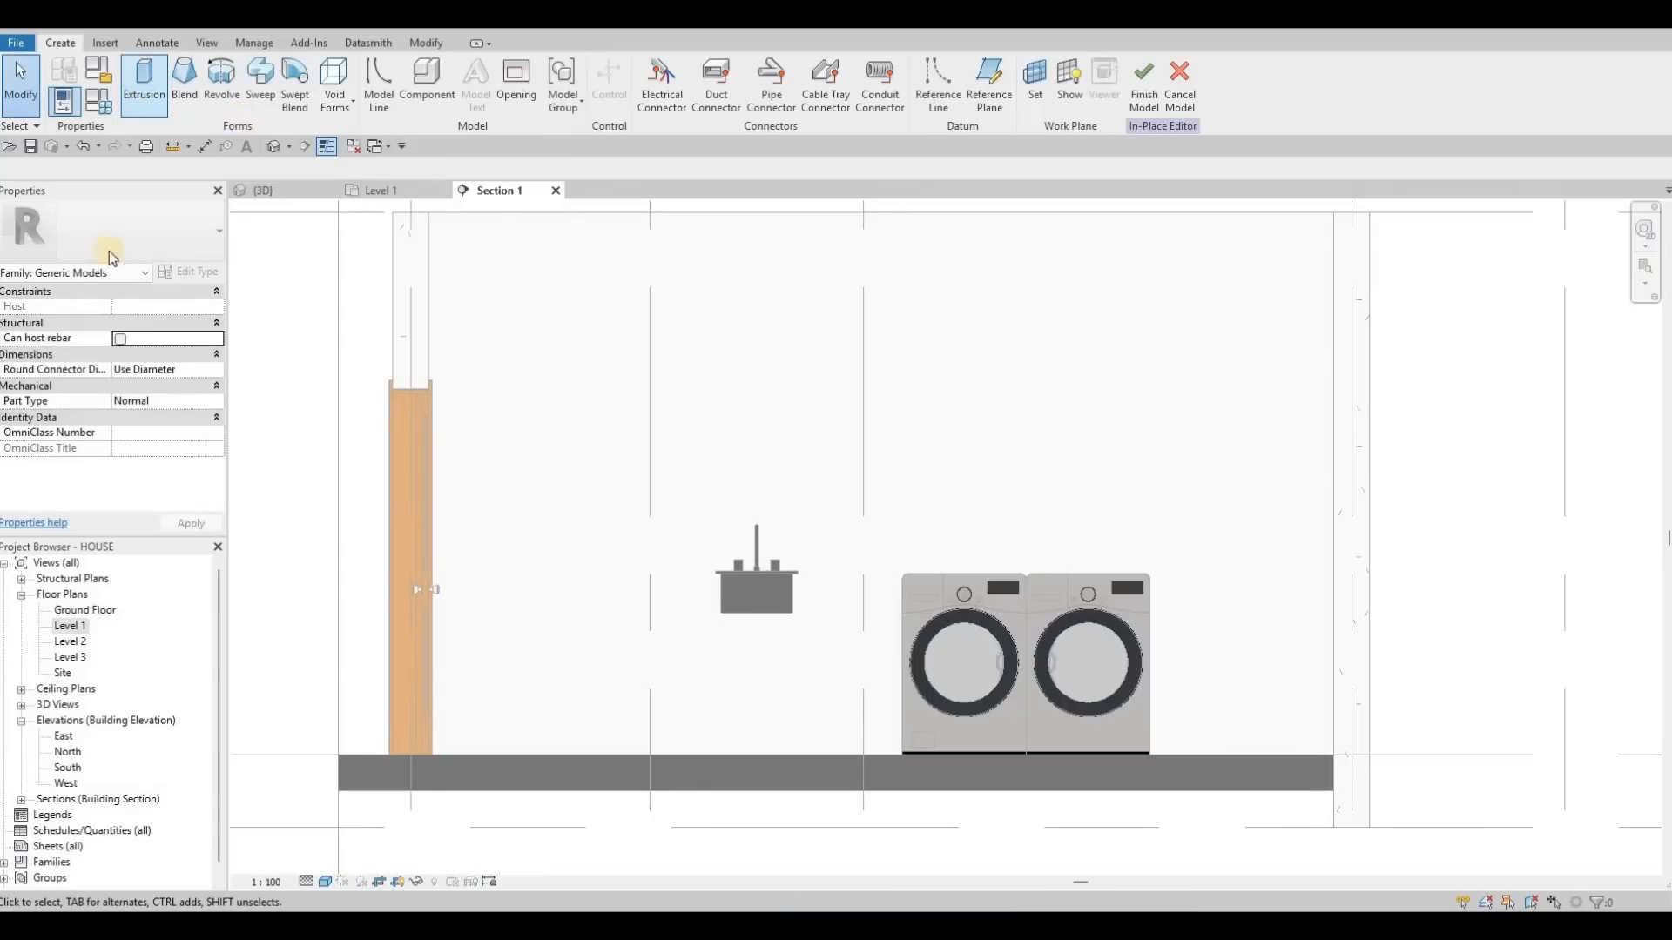
click(778, 573)
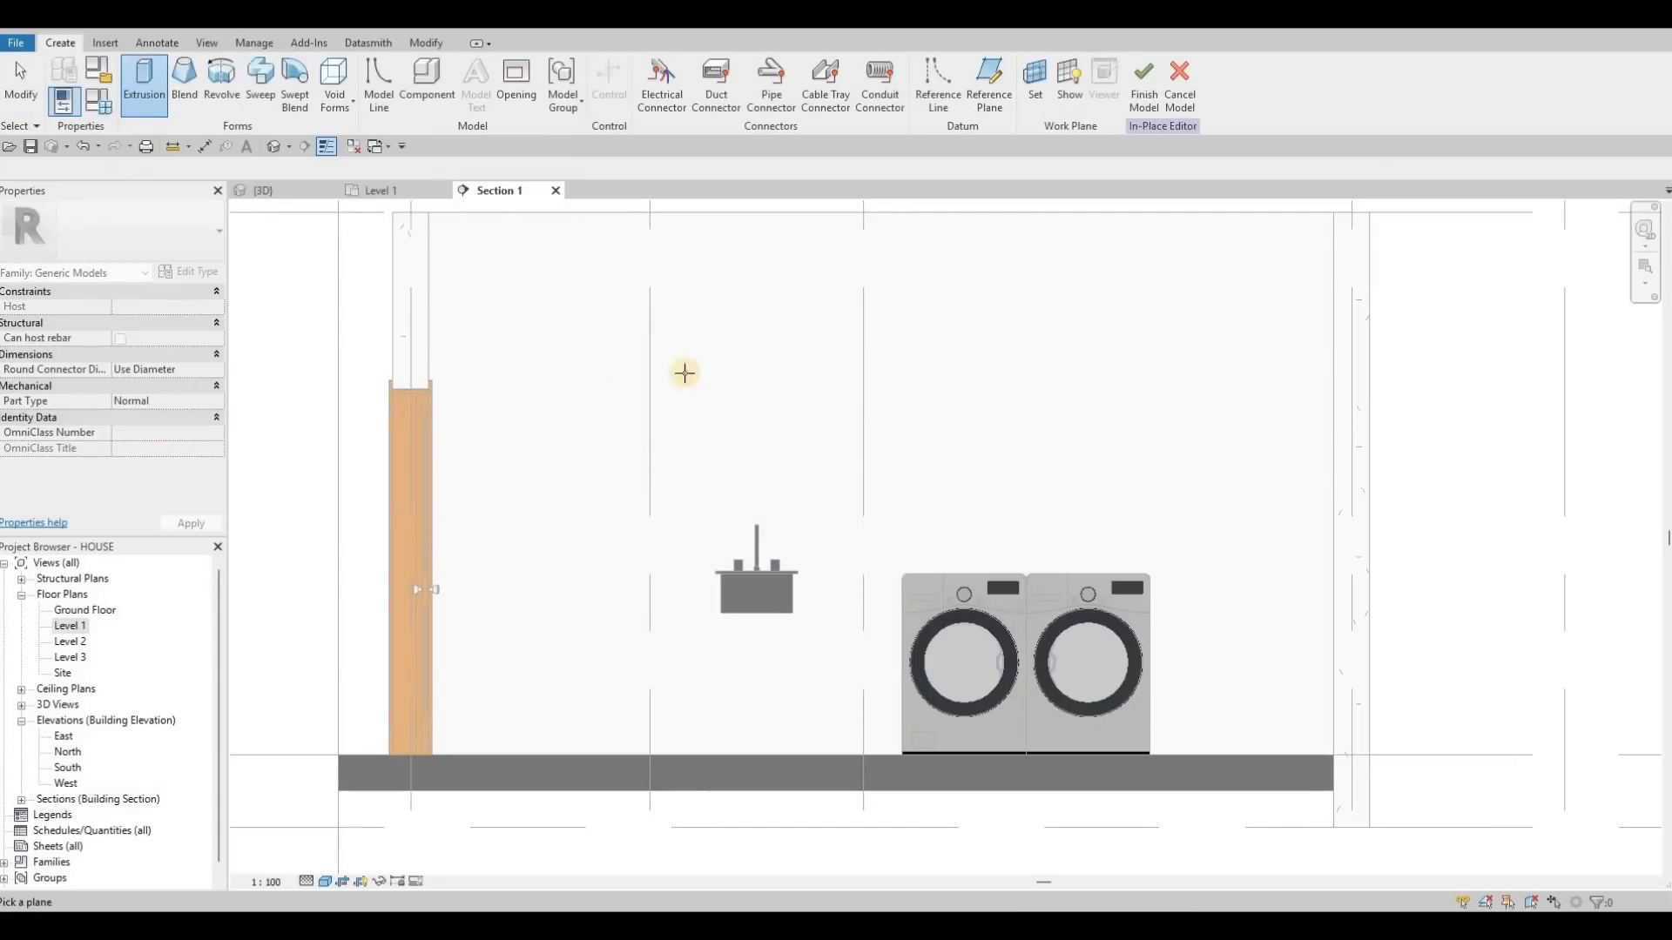
scroll(692, 366, up, 1)
scroll(693, 370, down, 2)
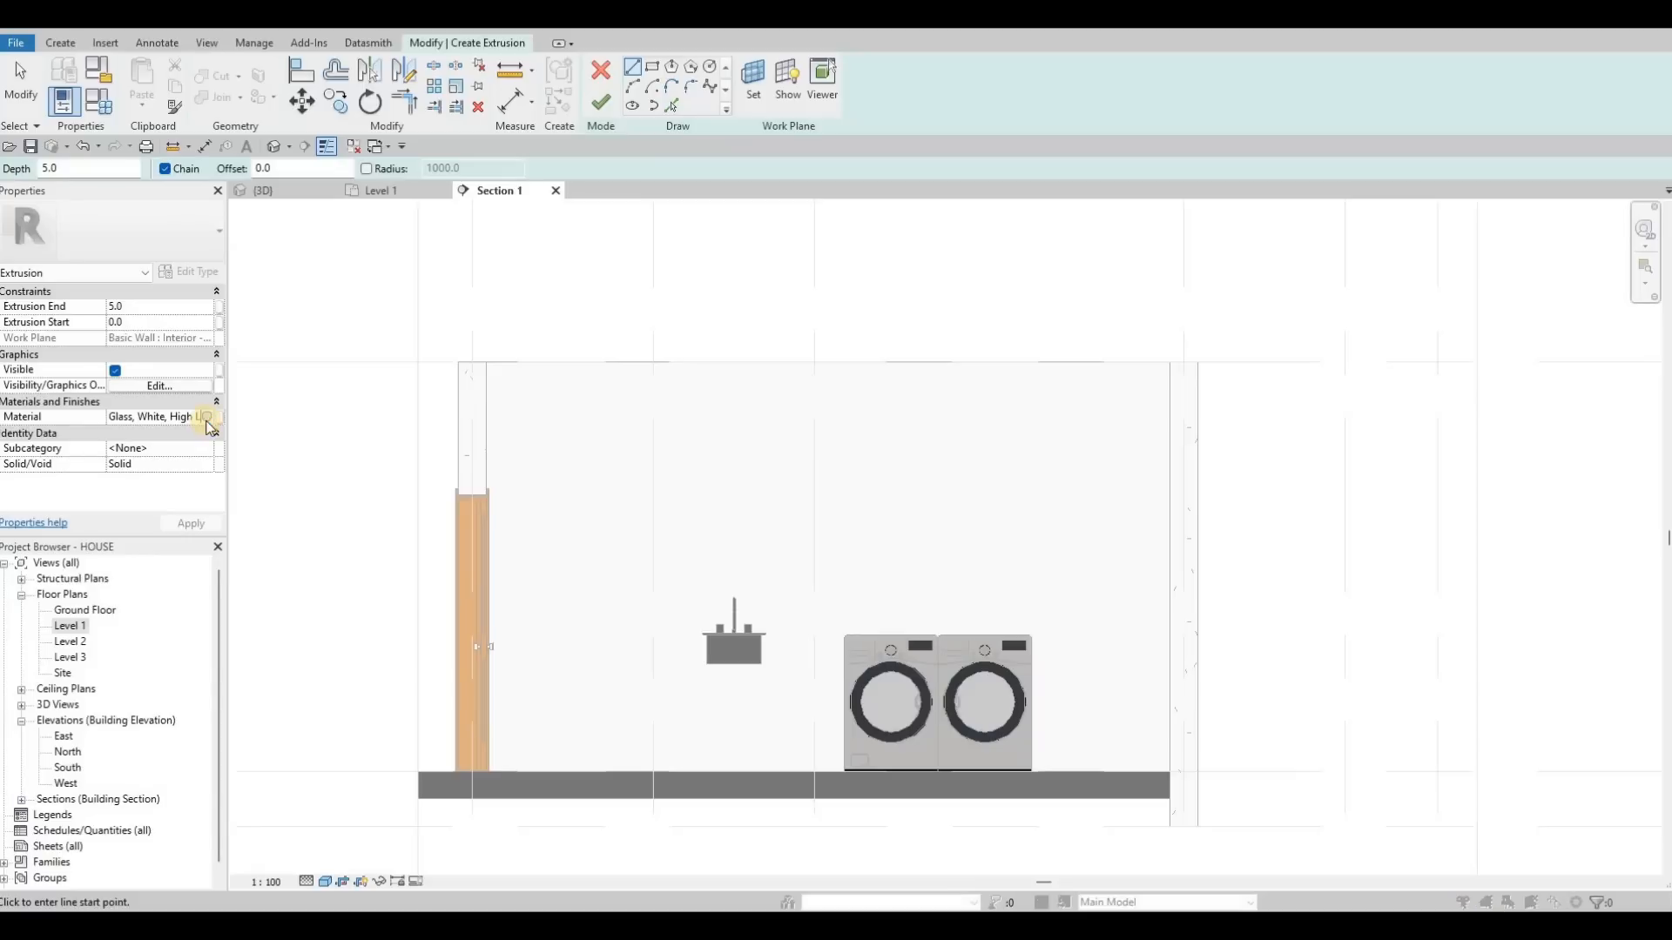
Set the extrusion's material to Glulam 32c from the AEC wood materials.
click(207, 417)
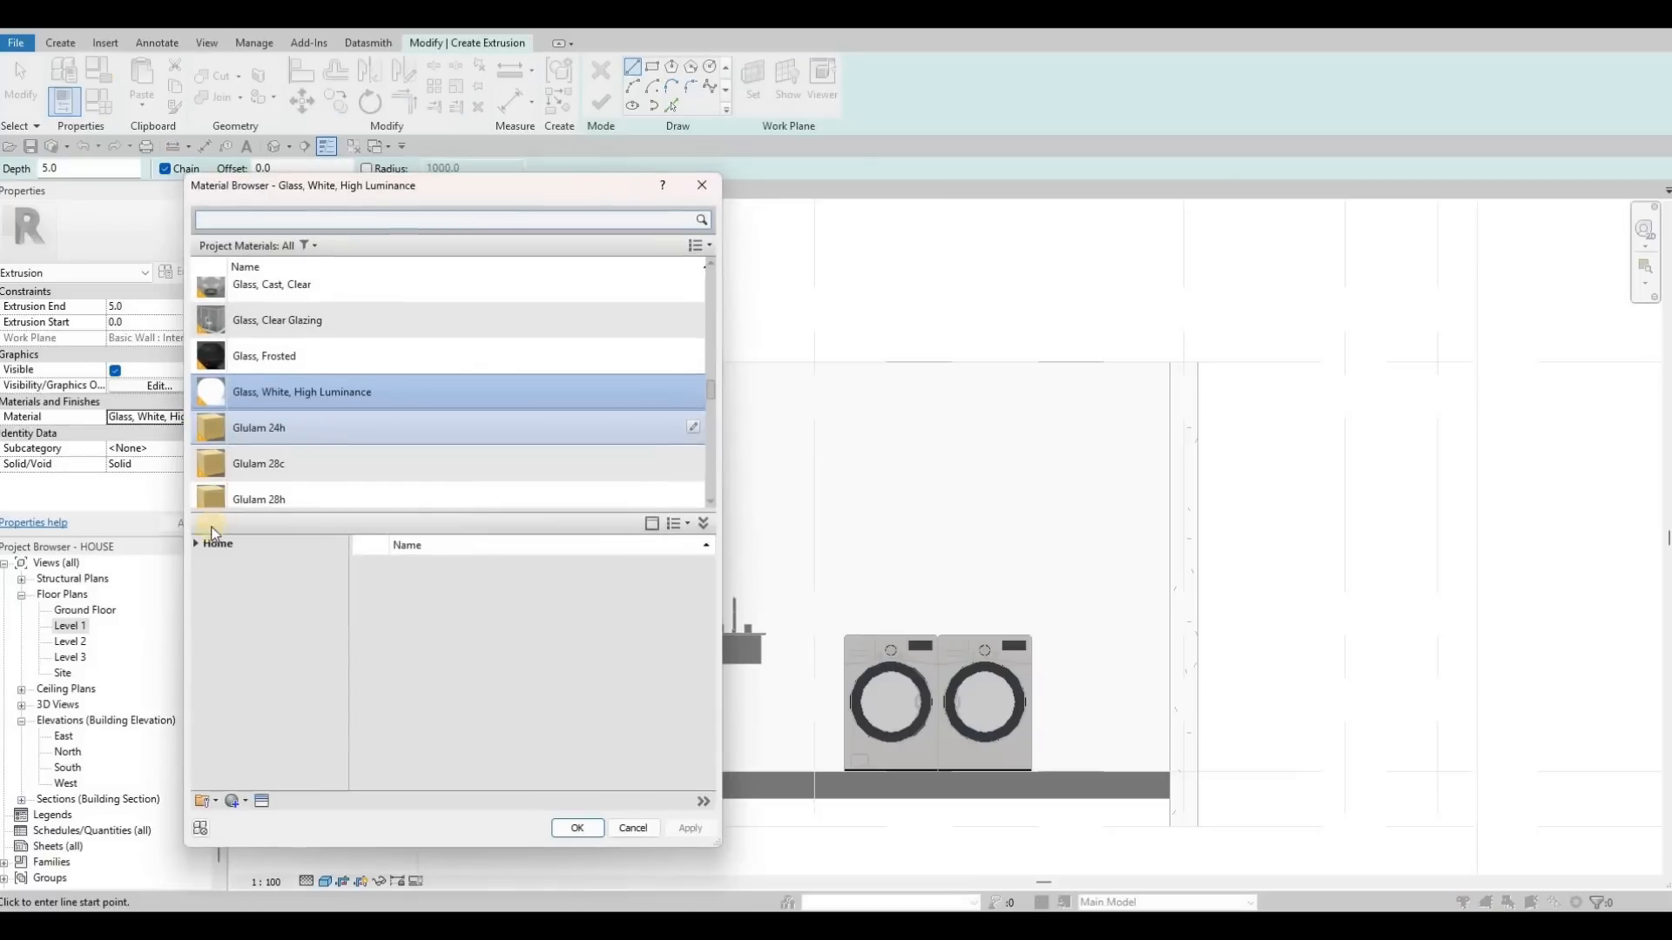
scroll(201, 541, down, 7)
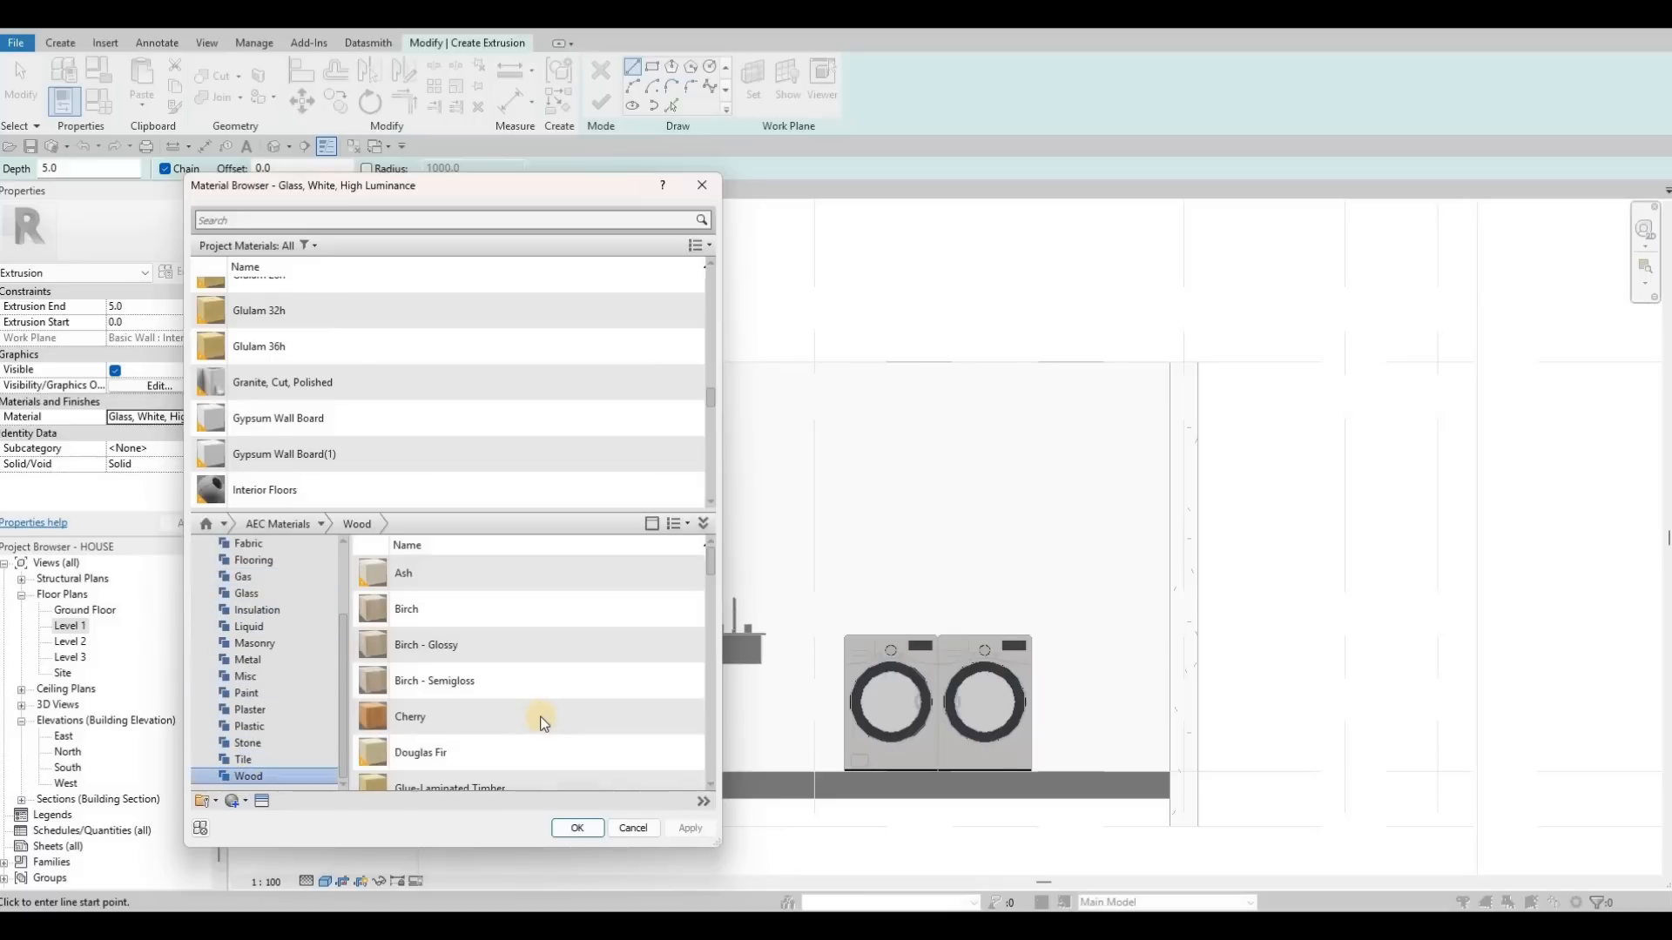
scroll(560, 728, down, 4)
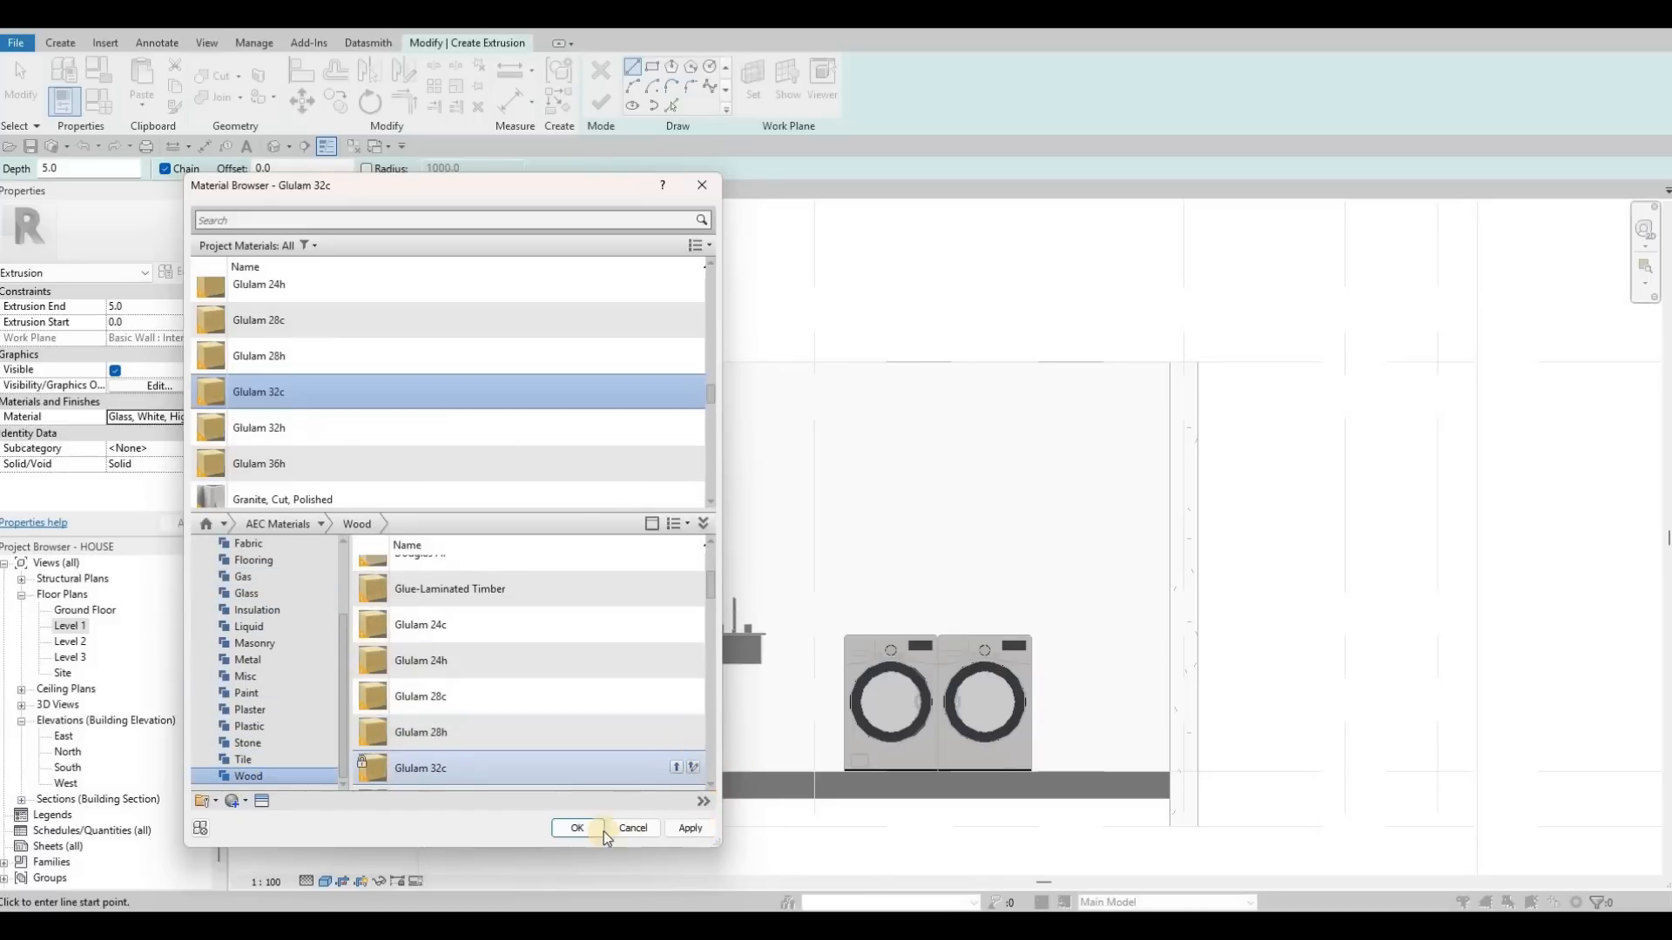
click(577, 828)
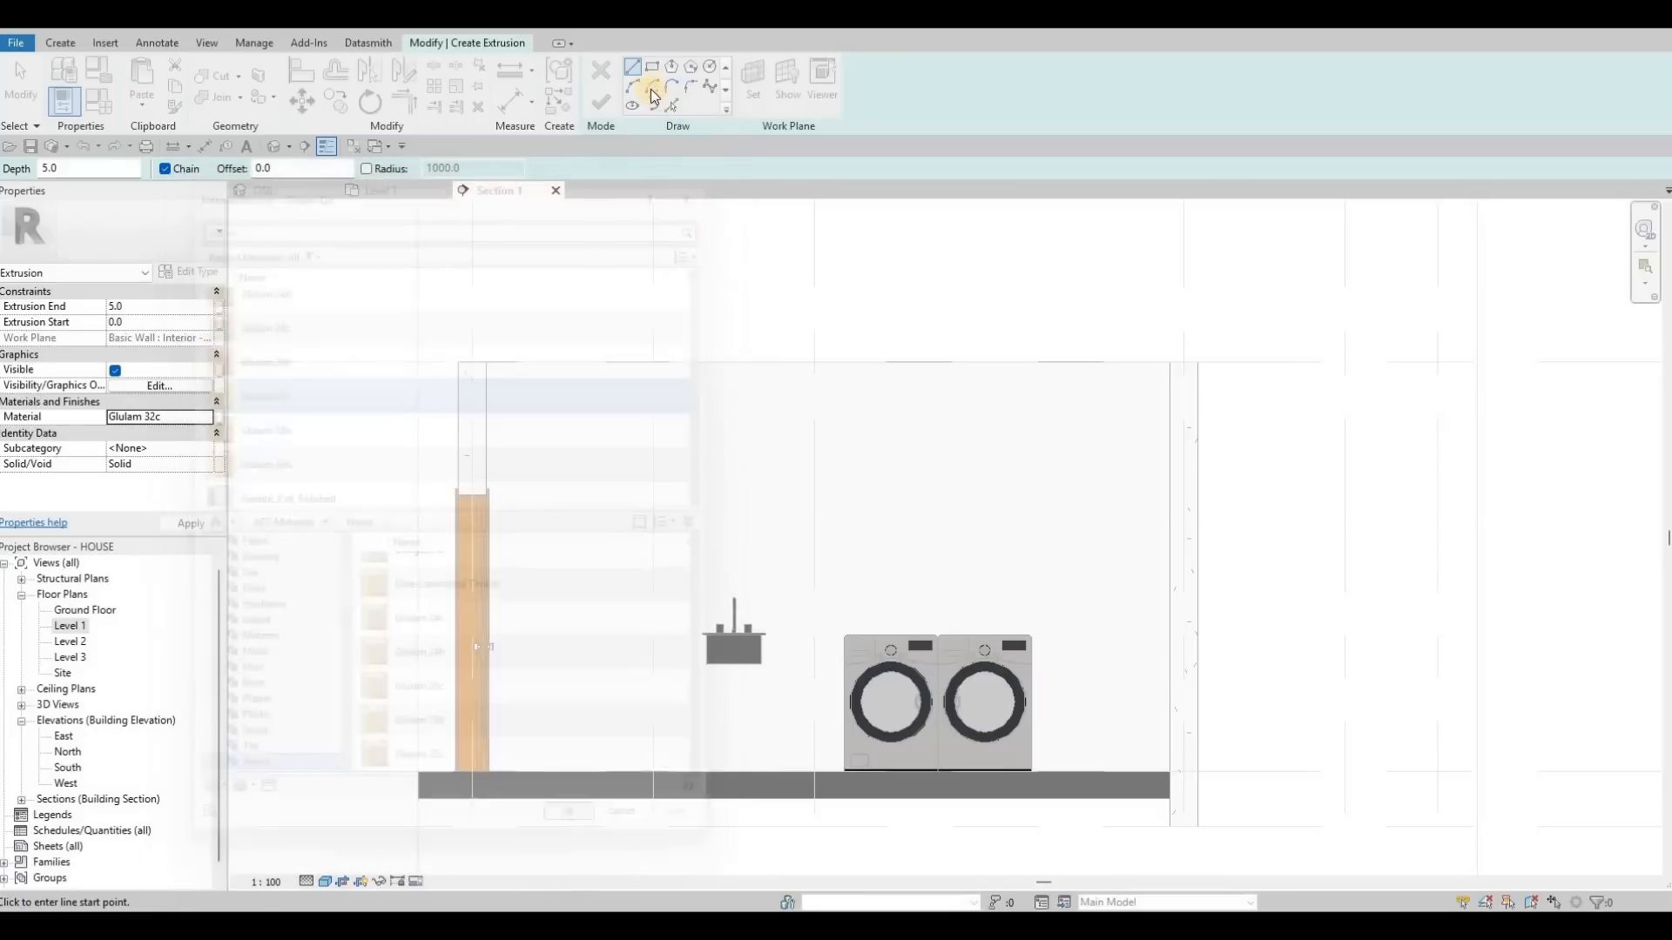
Sketch a rectangle about 4304 mm wide and 1007 mm high around the sink and appliances, ending where the floor meets the far wall.
key(r)
key(c)
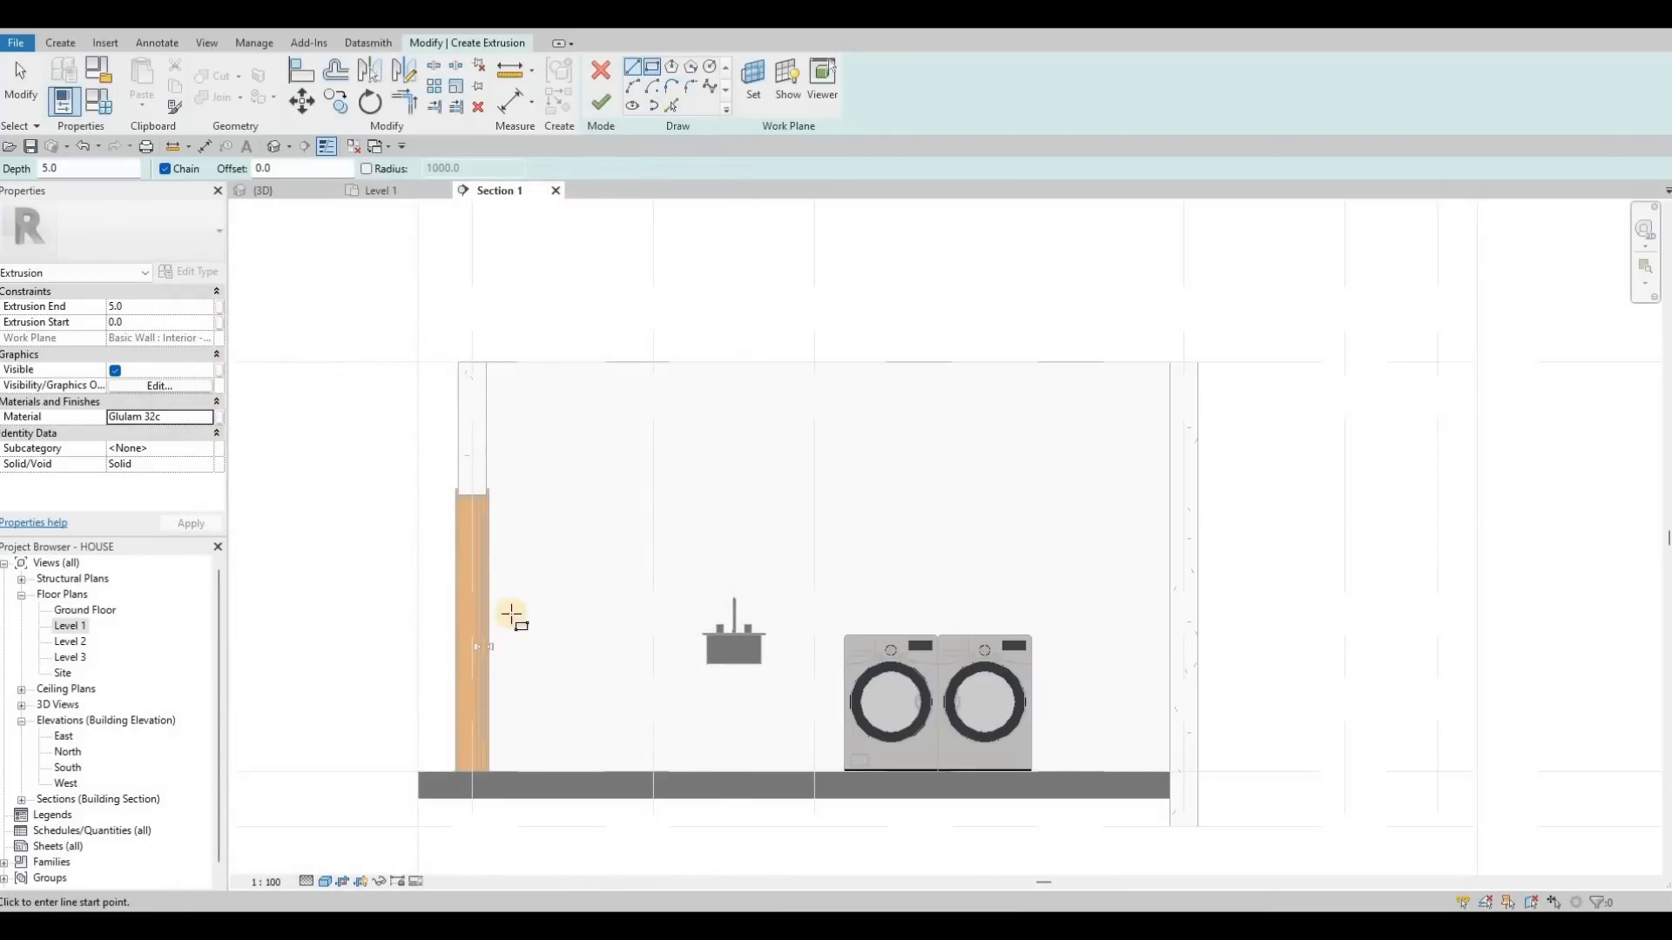
scroll(540, 623, up, 3)
click(640, 629)
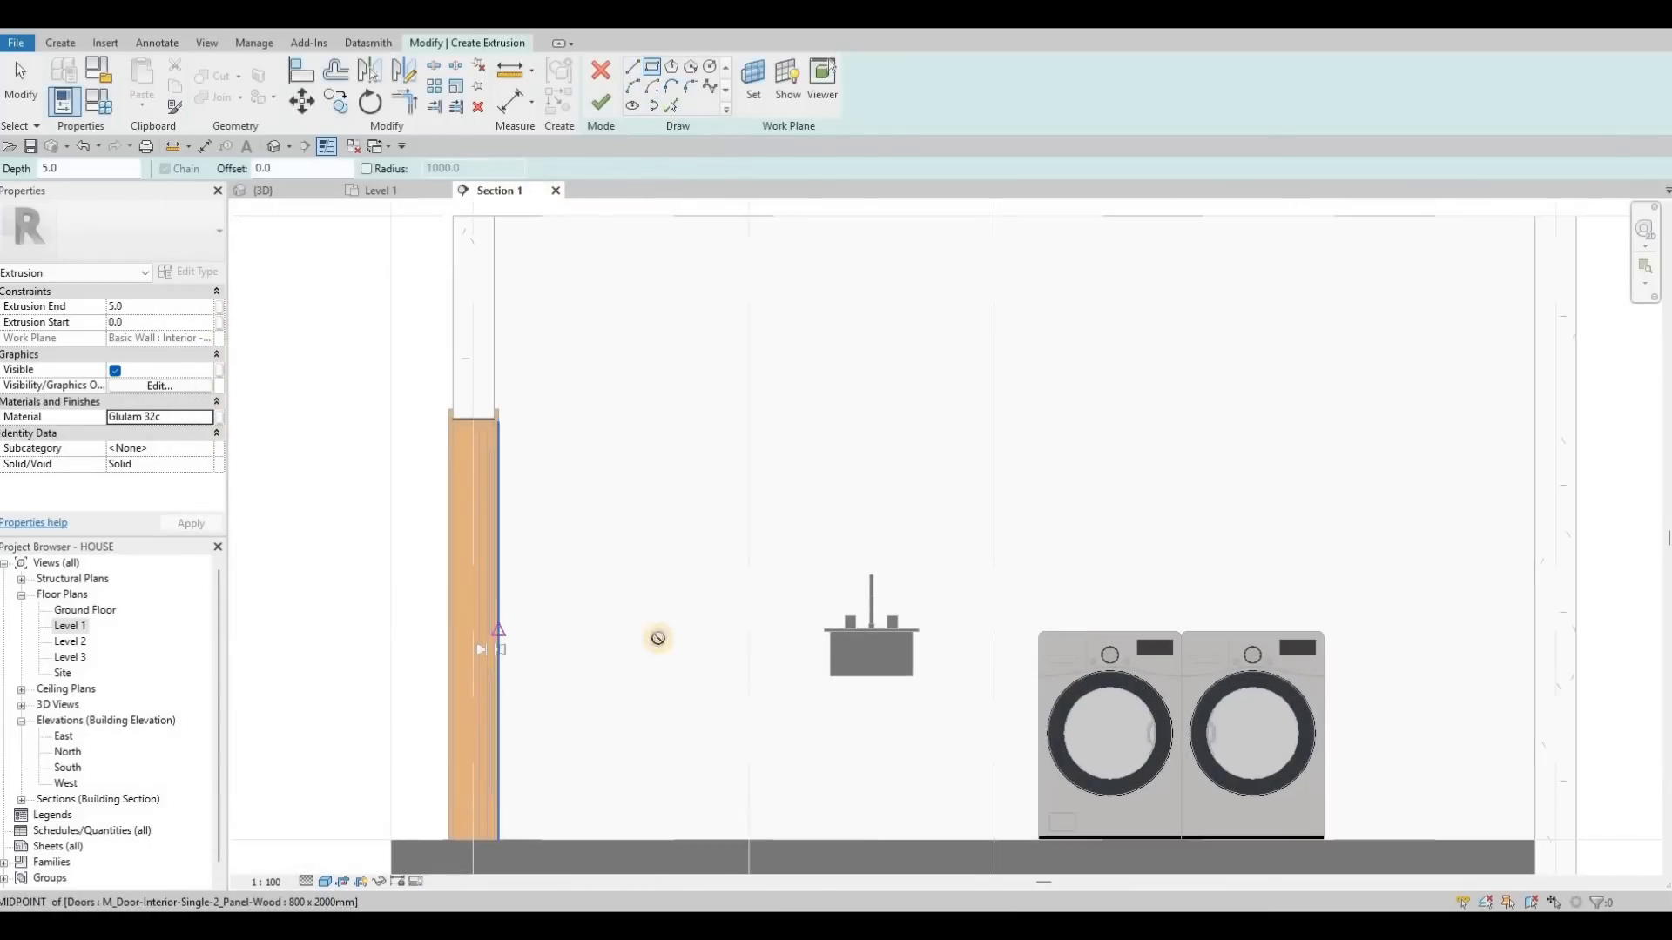
click(1538, 849)
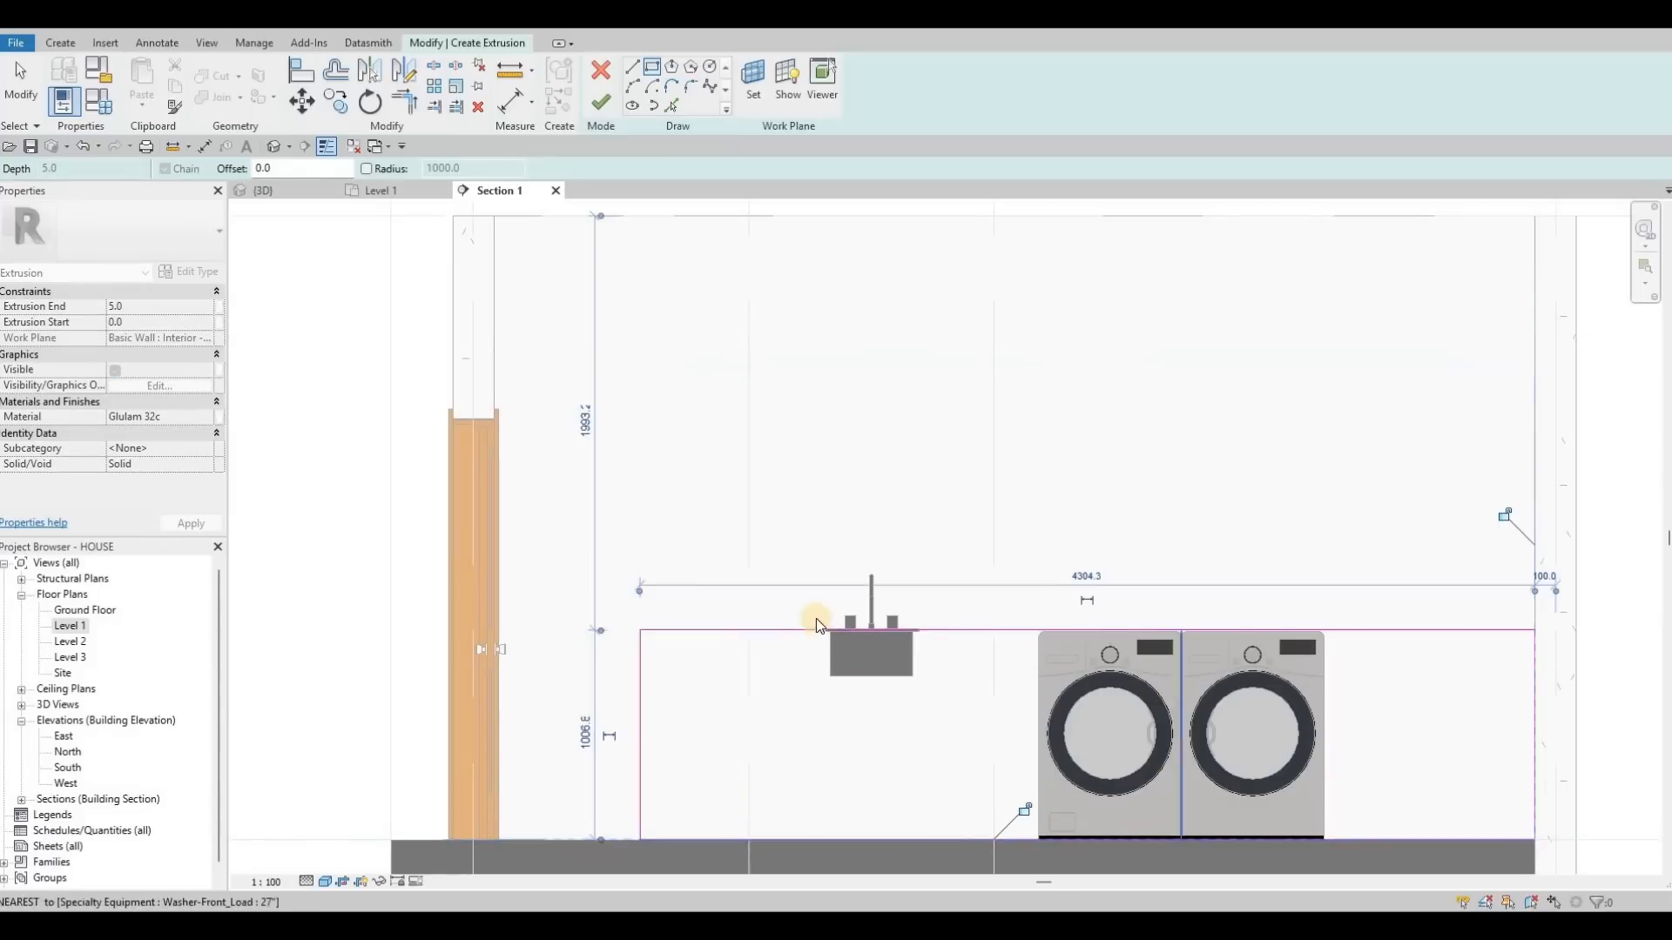
Align the rectangle's upper sketch line with the underside of the sink's rim.
scroll(817, 615, up, 5)
key(Escape)
key(Escape)
key(a)
key(l)
scroll(609, 516, up, 2)
scroll(681, 499, up, 3)
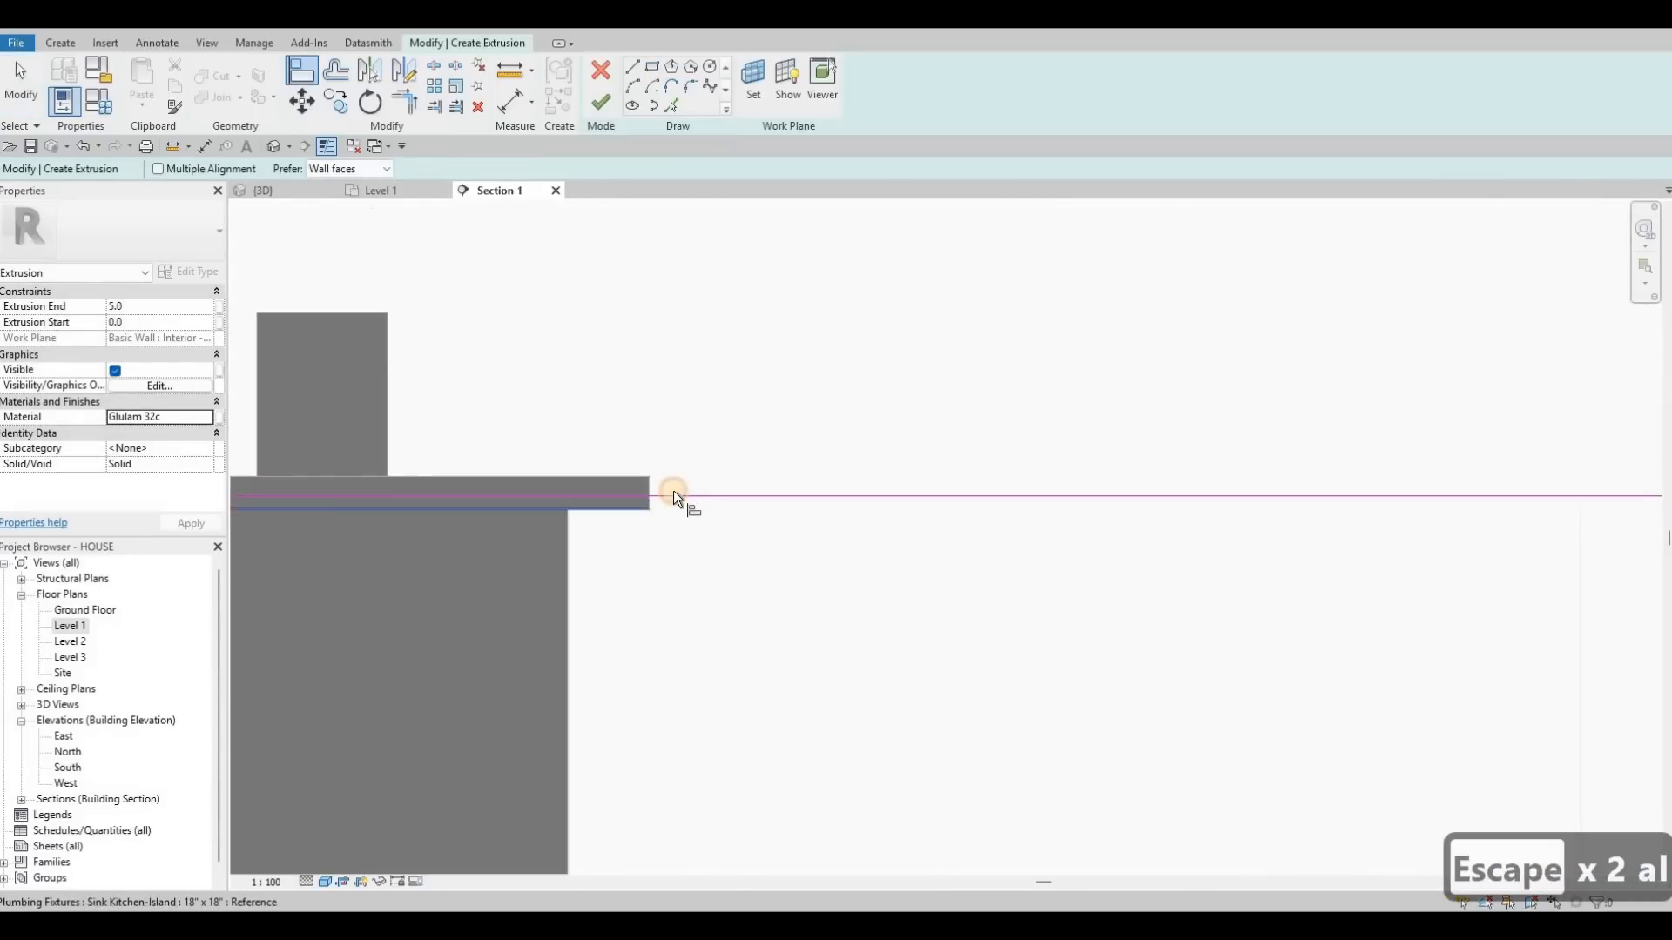
click(671, 494)
click(654, 491)
scroll(640, 255, down, 3)
scroll(644, 262, down, 3)
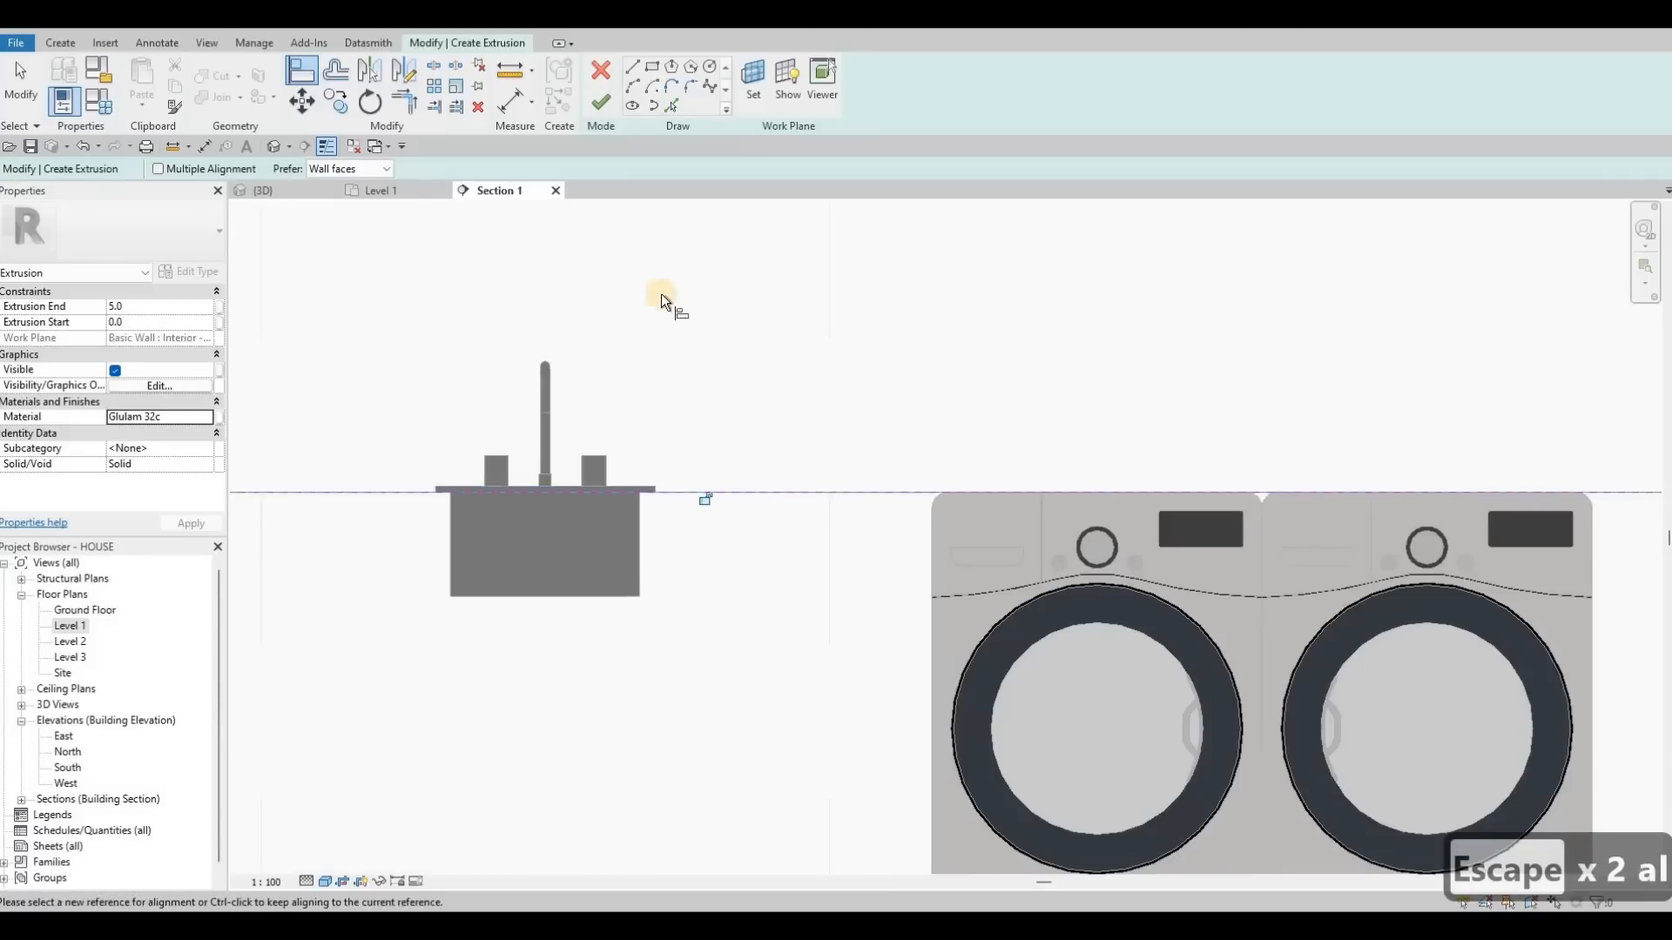
key(Escape)
scroll(818, 388, down, 2)
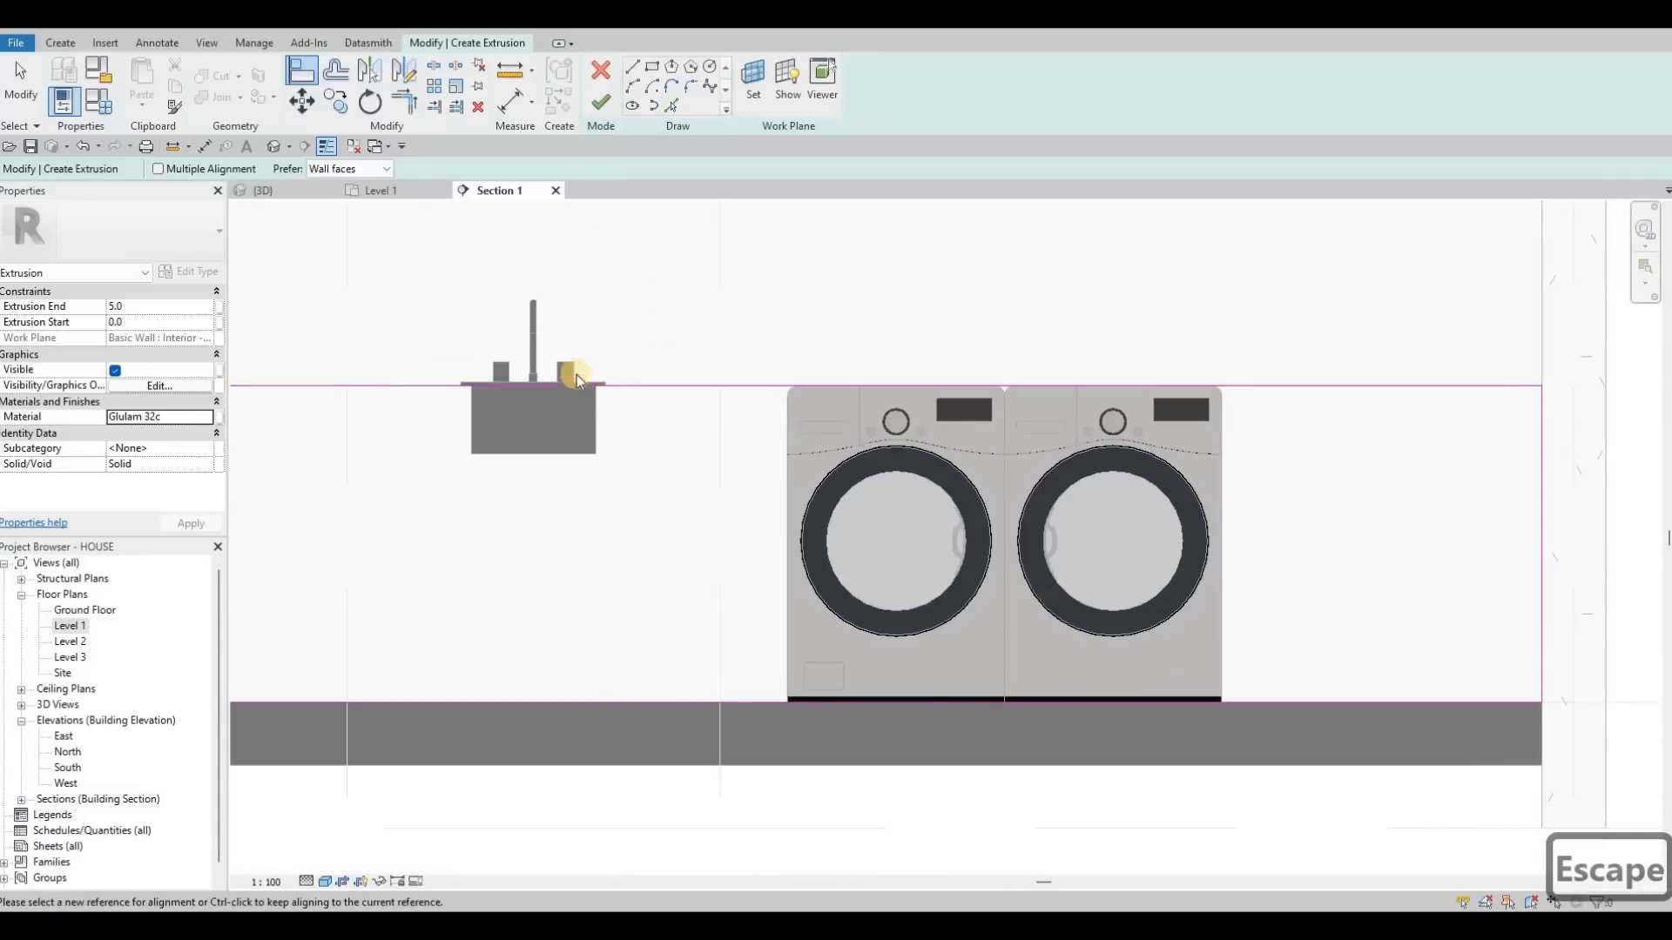
scroll(674, 384, up, 2)
key(Escape)
key(Escape)
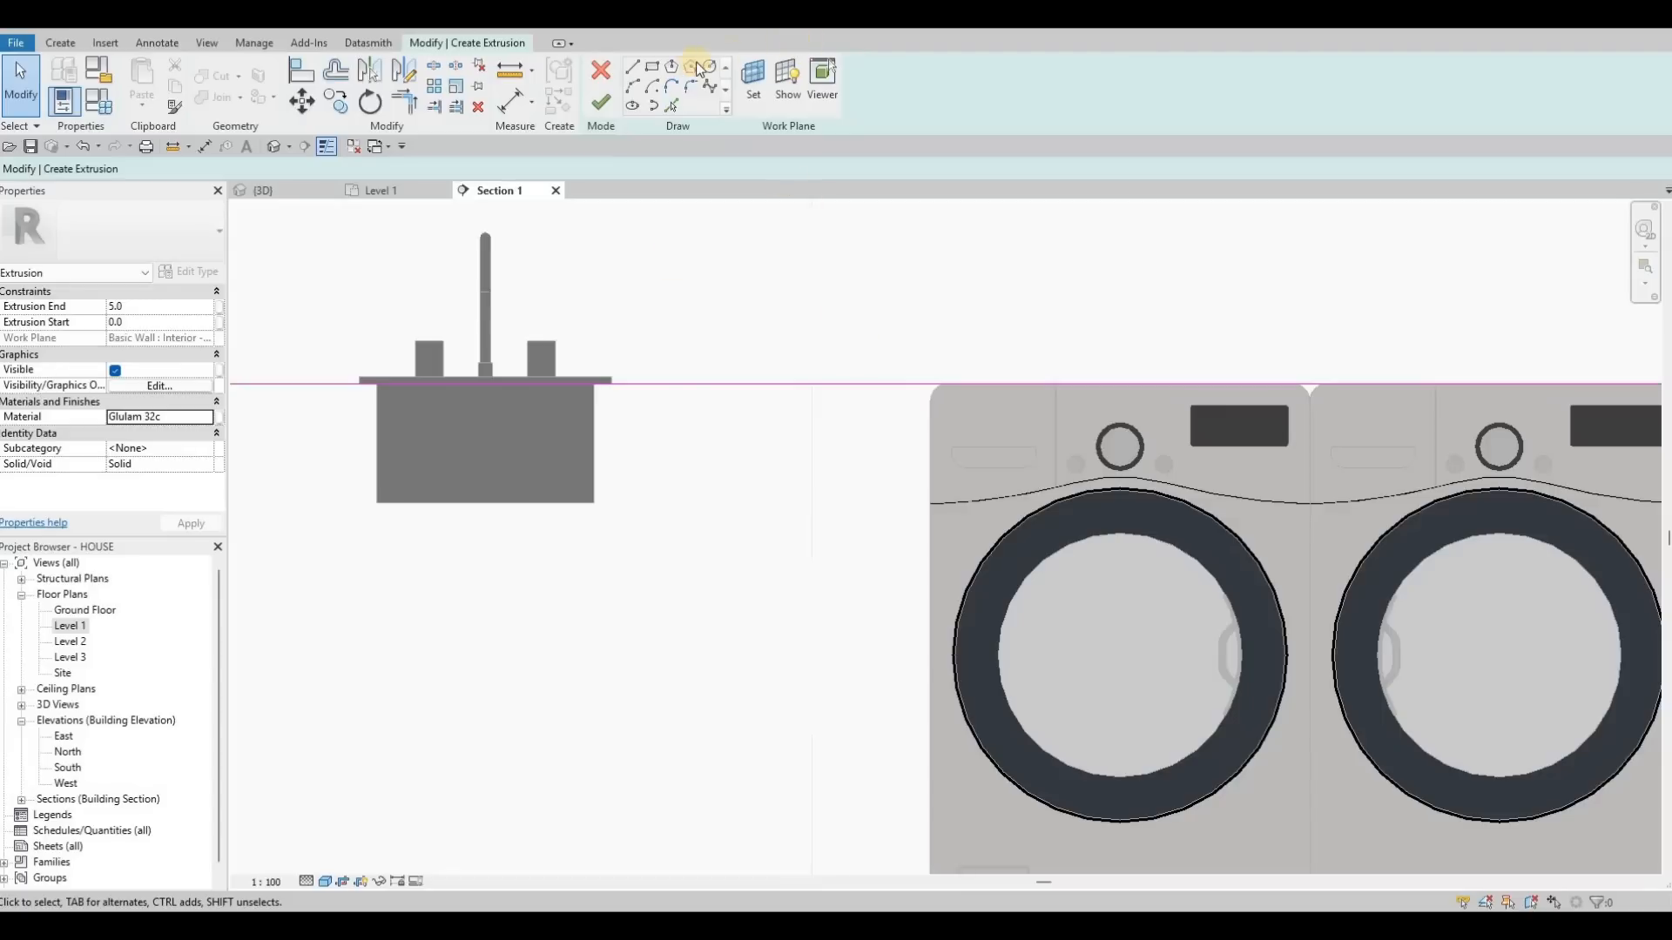
click(654, 66)
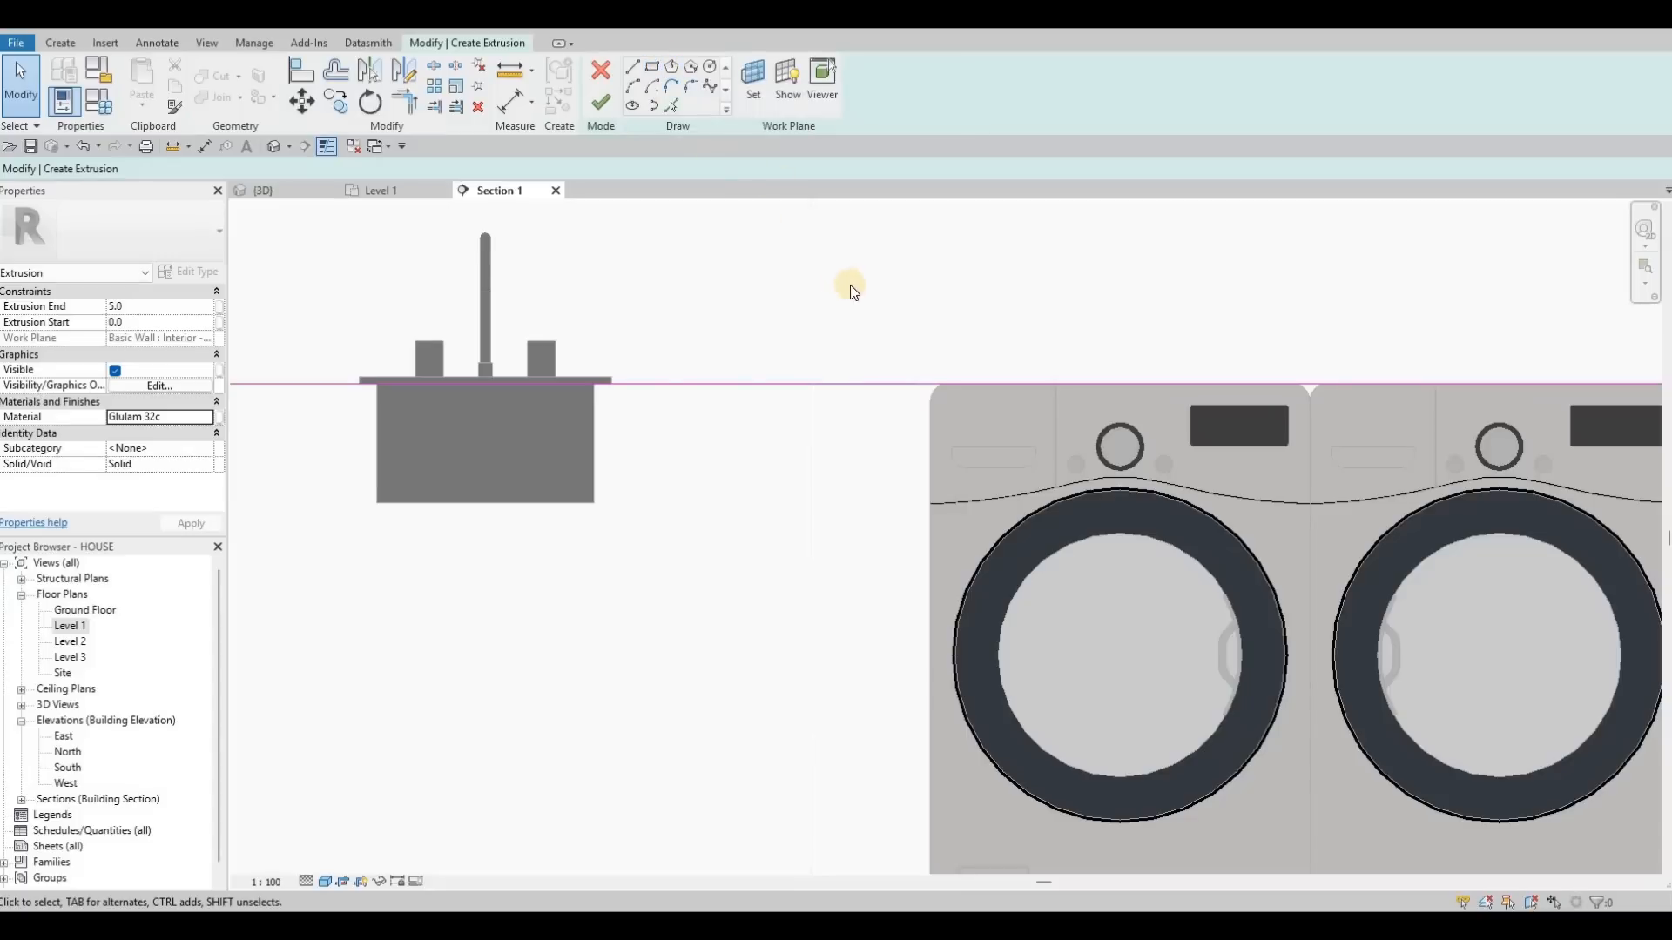
scroll(852, 292, down, 2)
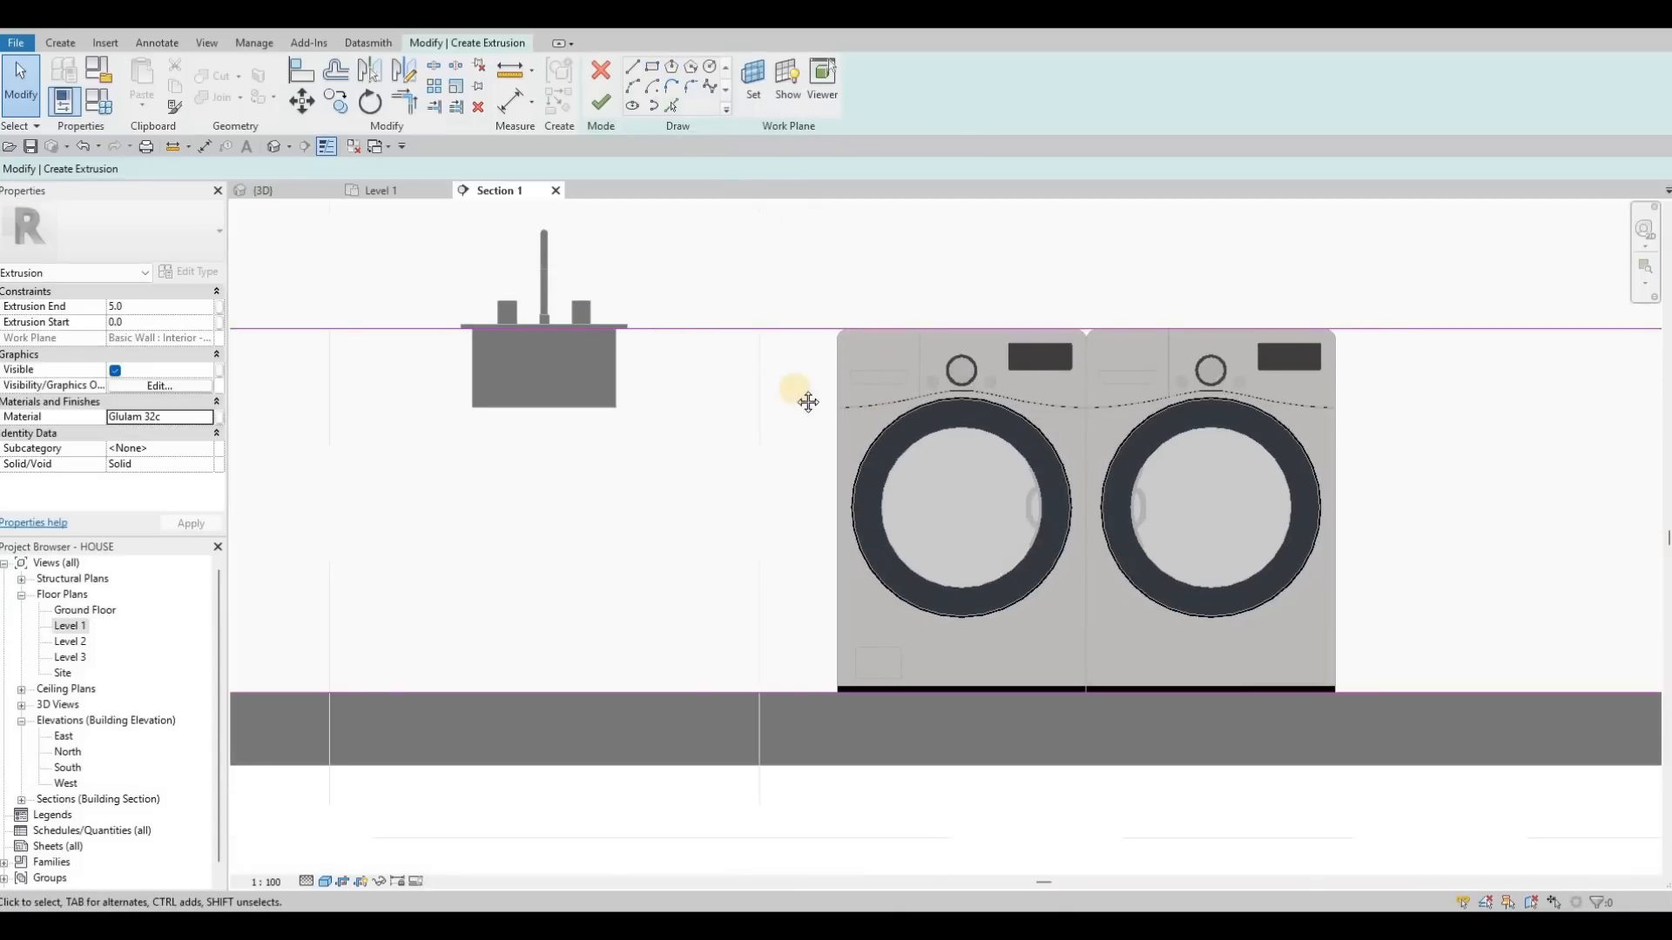
Nudge the outline's upper sketch line three increments upward, above the sink's rim and the appliances.
key(Escape)
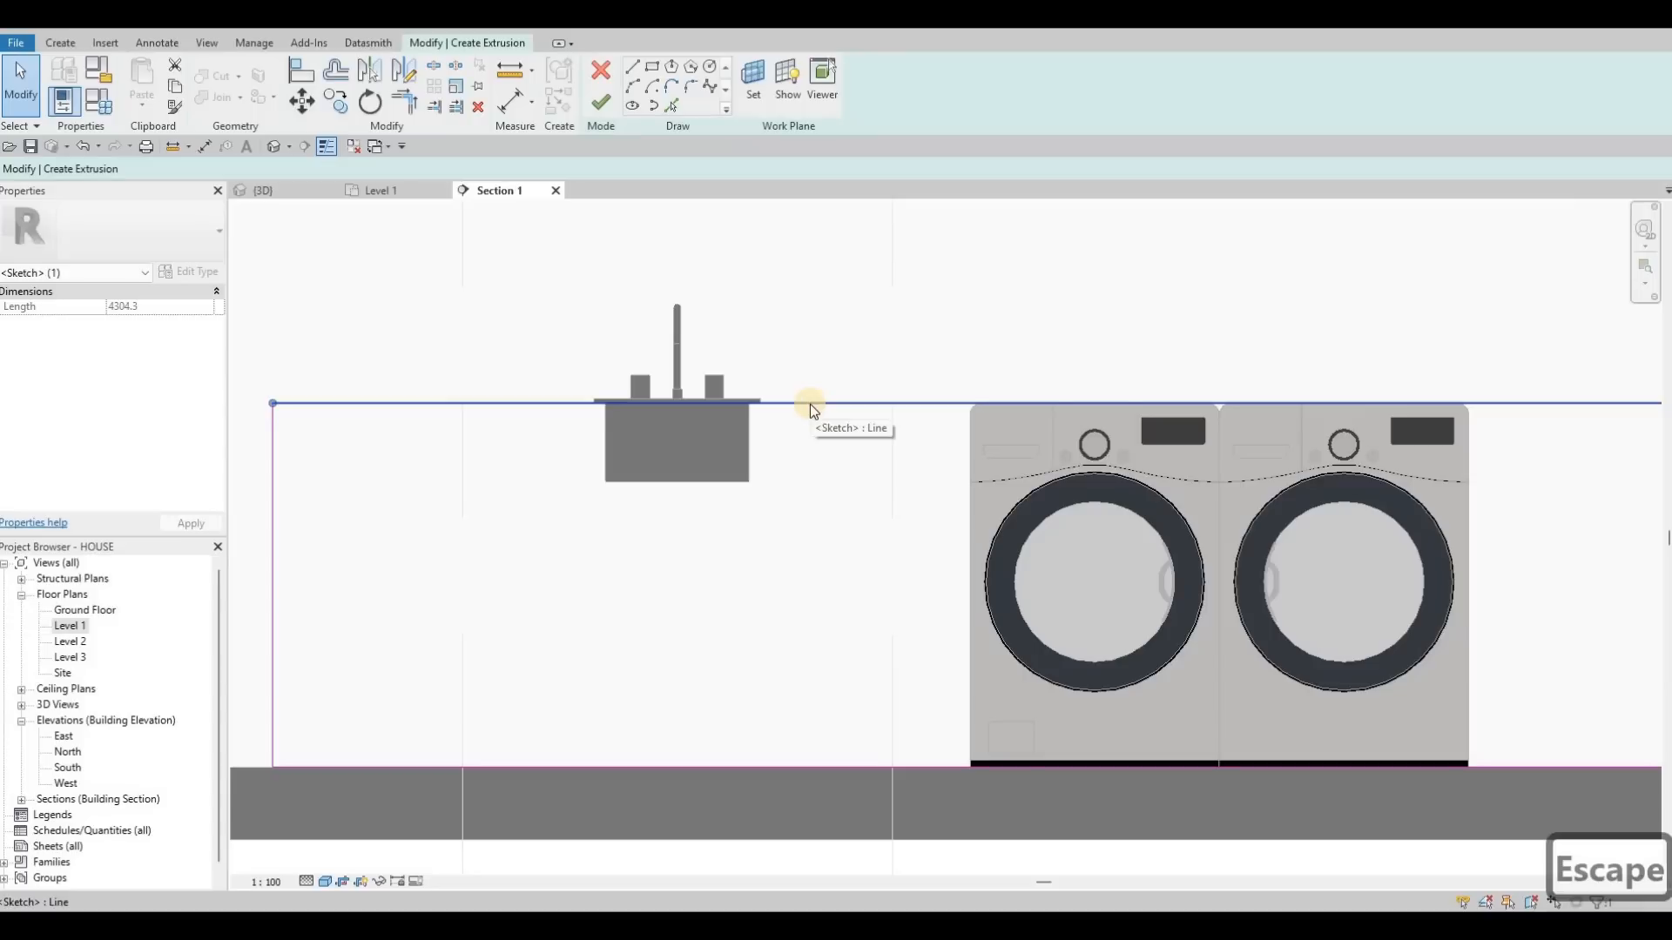
key(Up)
key(Up)
key(Up)
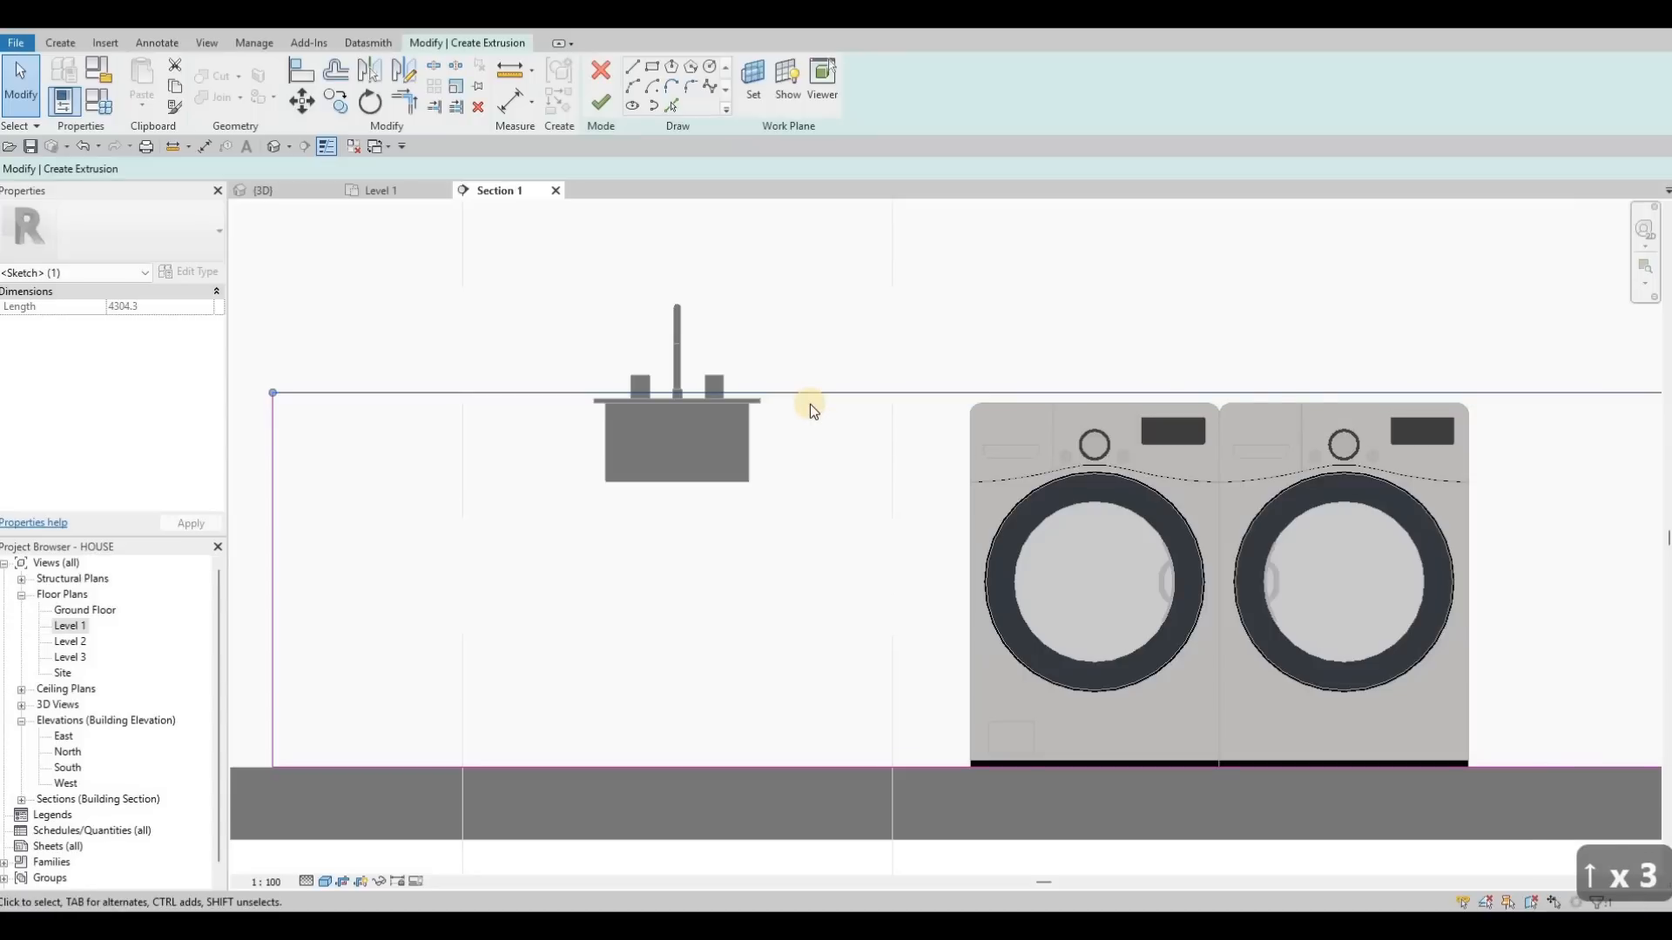
Sketch an inner rectangle about 1372 mm wide and 1002 mm high tightly around the washer and dryer.
click(656, 70)
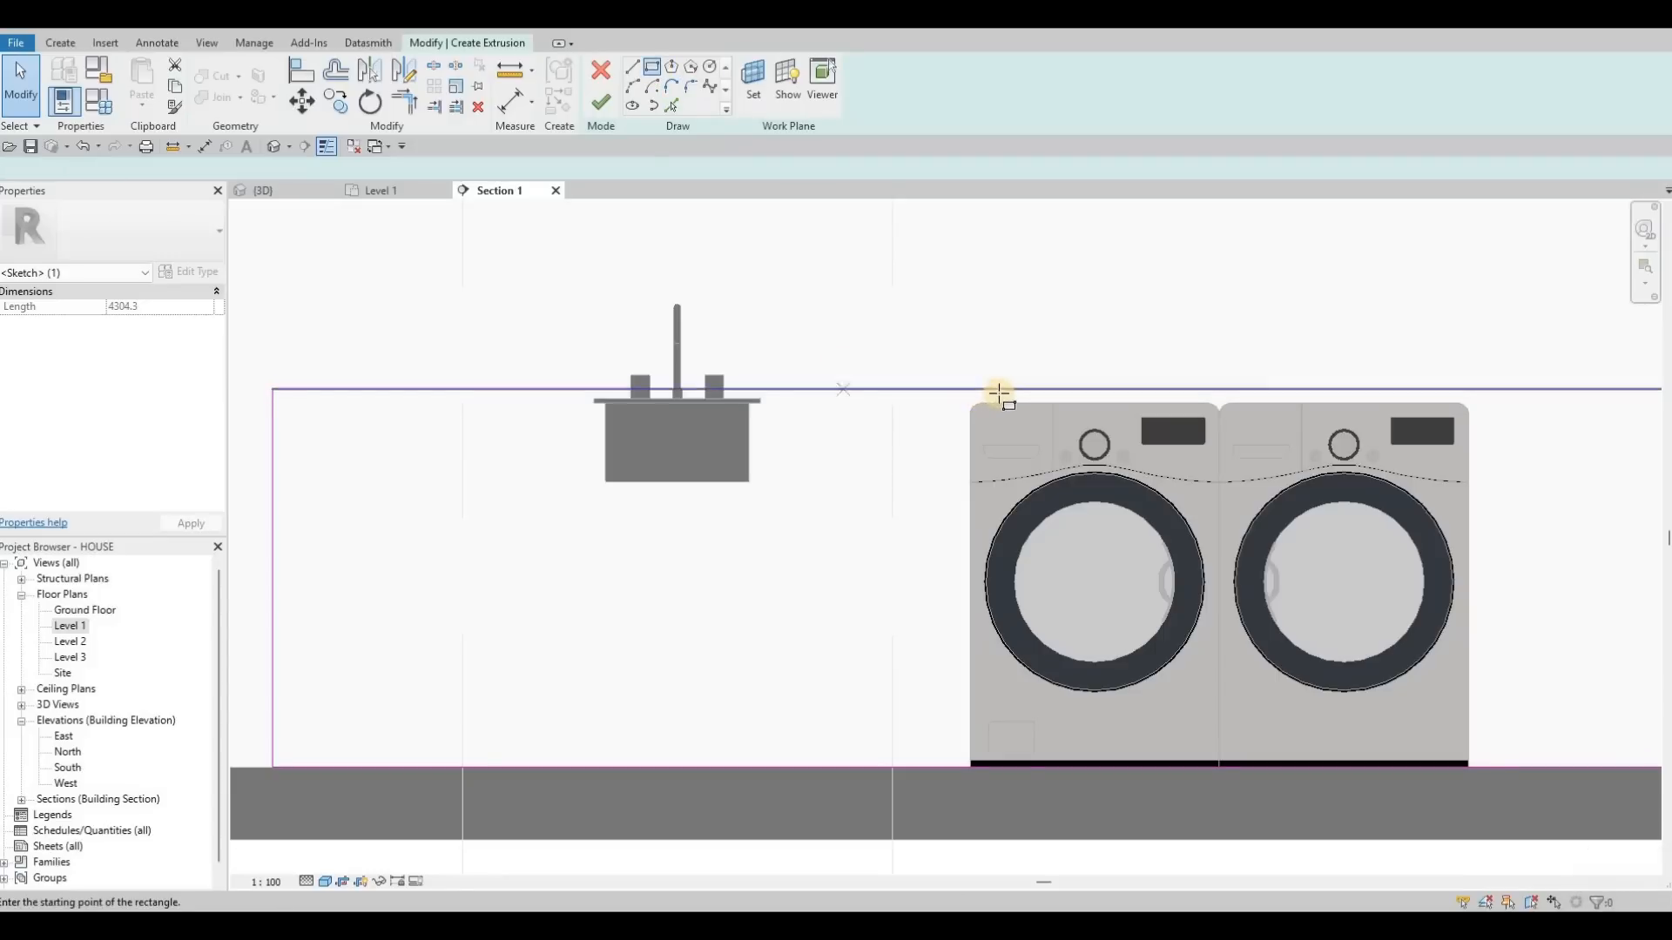
scroll(923, 413, up, 2)
mouse_move(1003, 397)
mouse_down()
mouse_move(1289, 593)
mouse_move(1517, 790)
mouse_up()
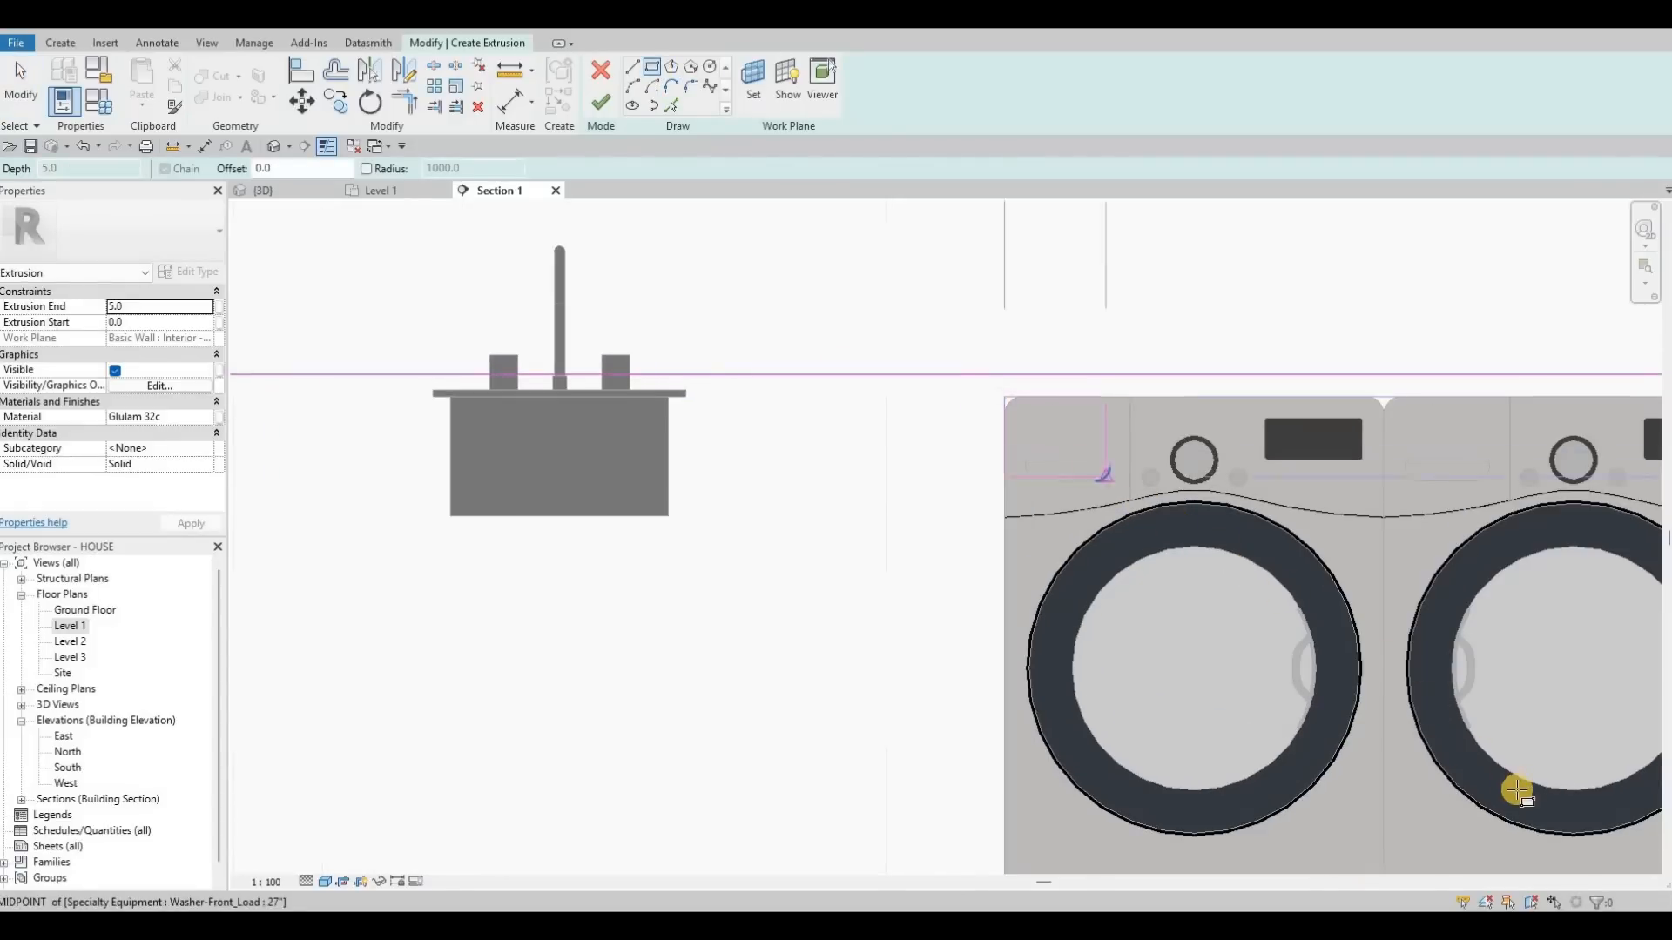
scroll(1517, 790, down, 2)
click(1512, 788)
key(Escape)
key(Escape)
key(Escape)
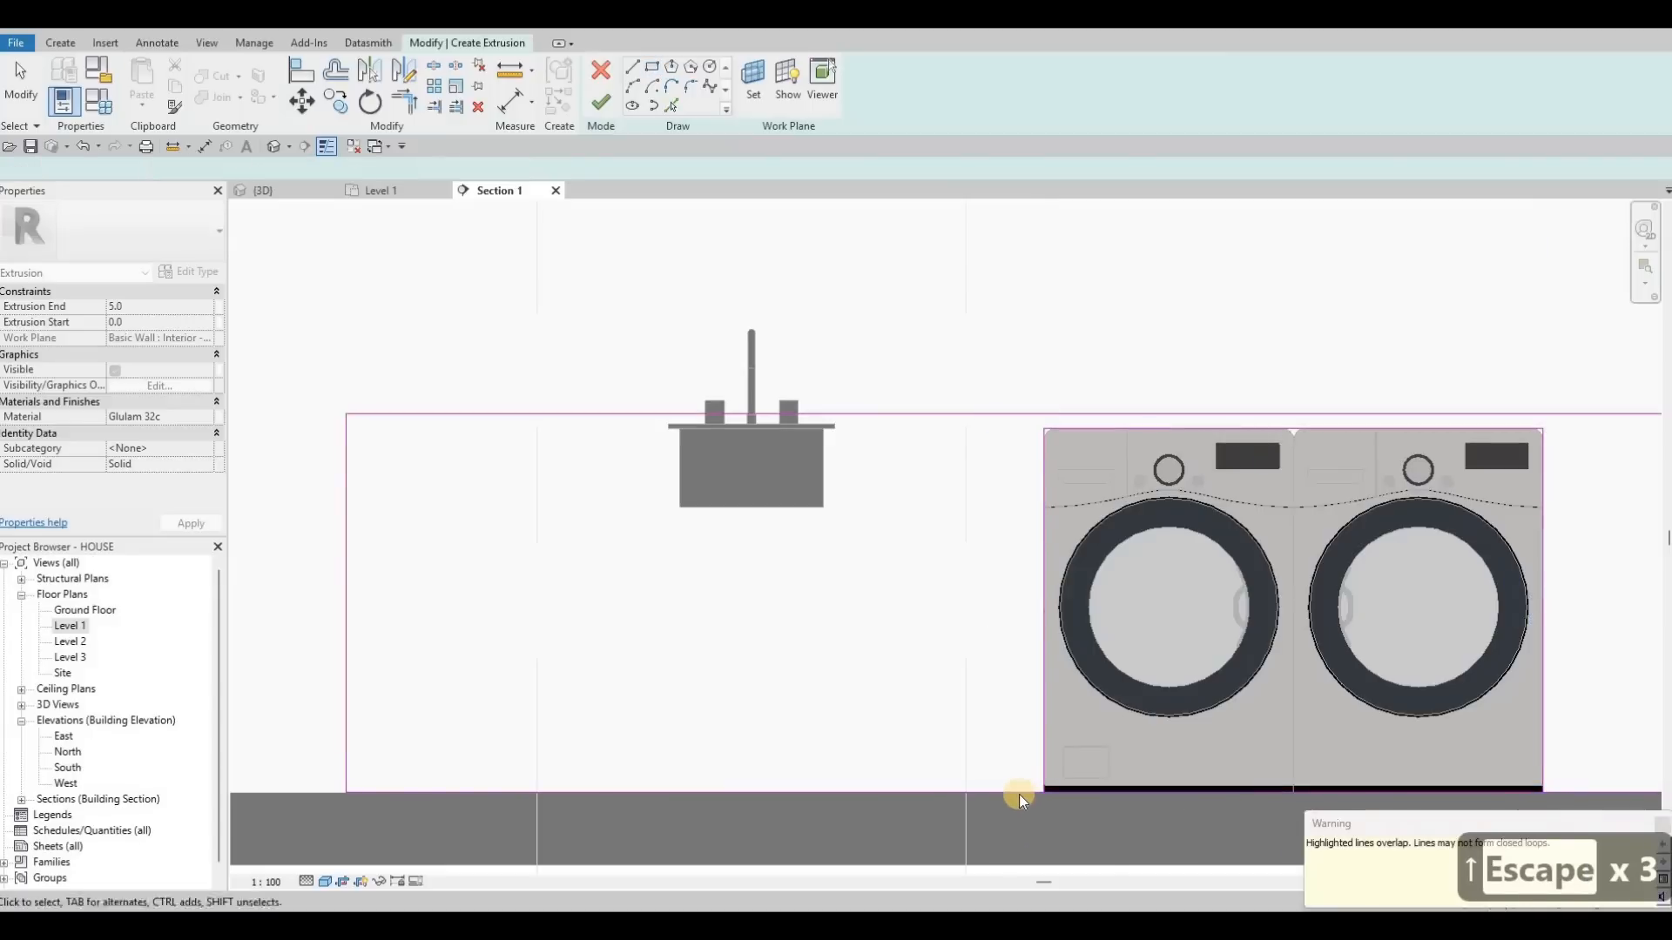
Delete the inner rectangle's bottom line beneath the washer and dryer.
click(1116, 794)
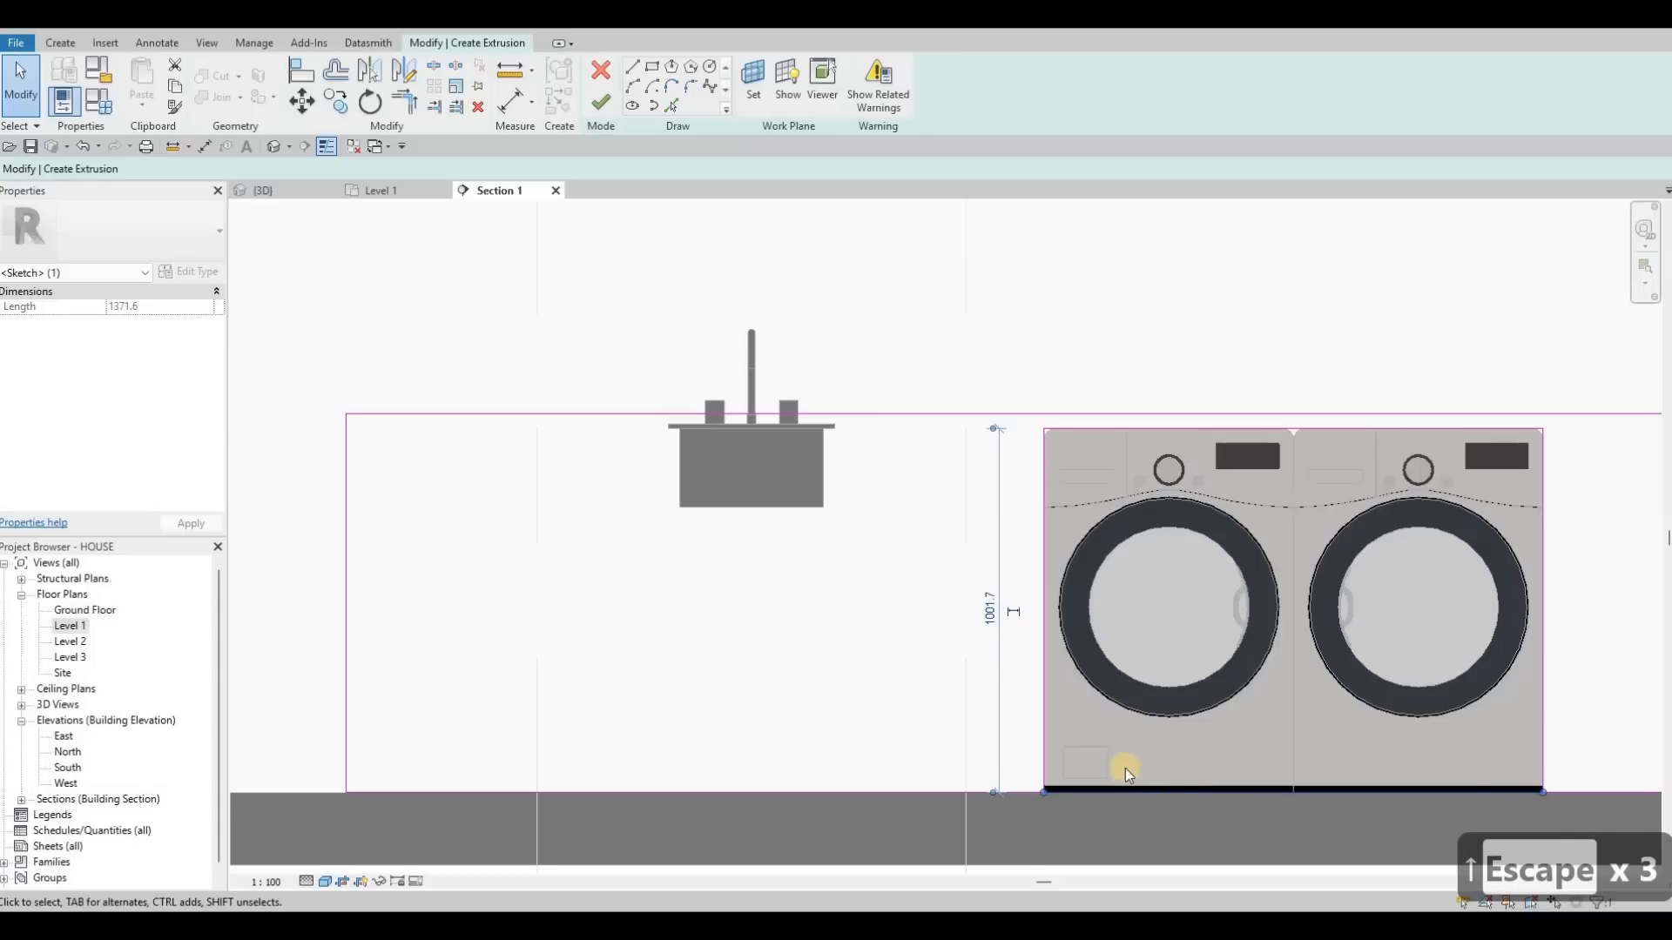
key(Delete)
middle_drag(1212, 762, 1155, 723)
key(s)
key(l)
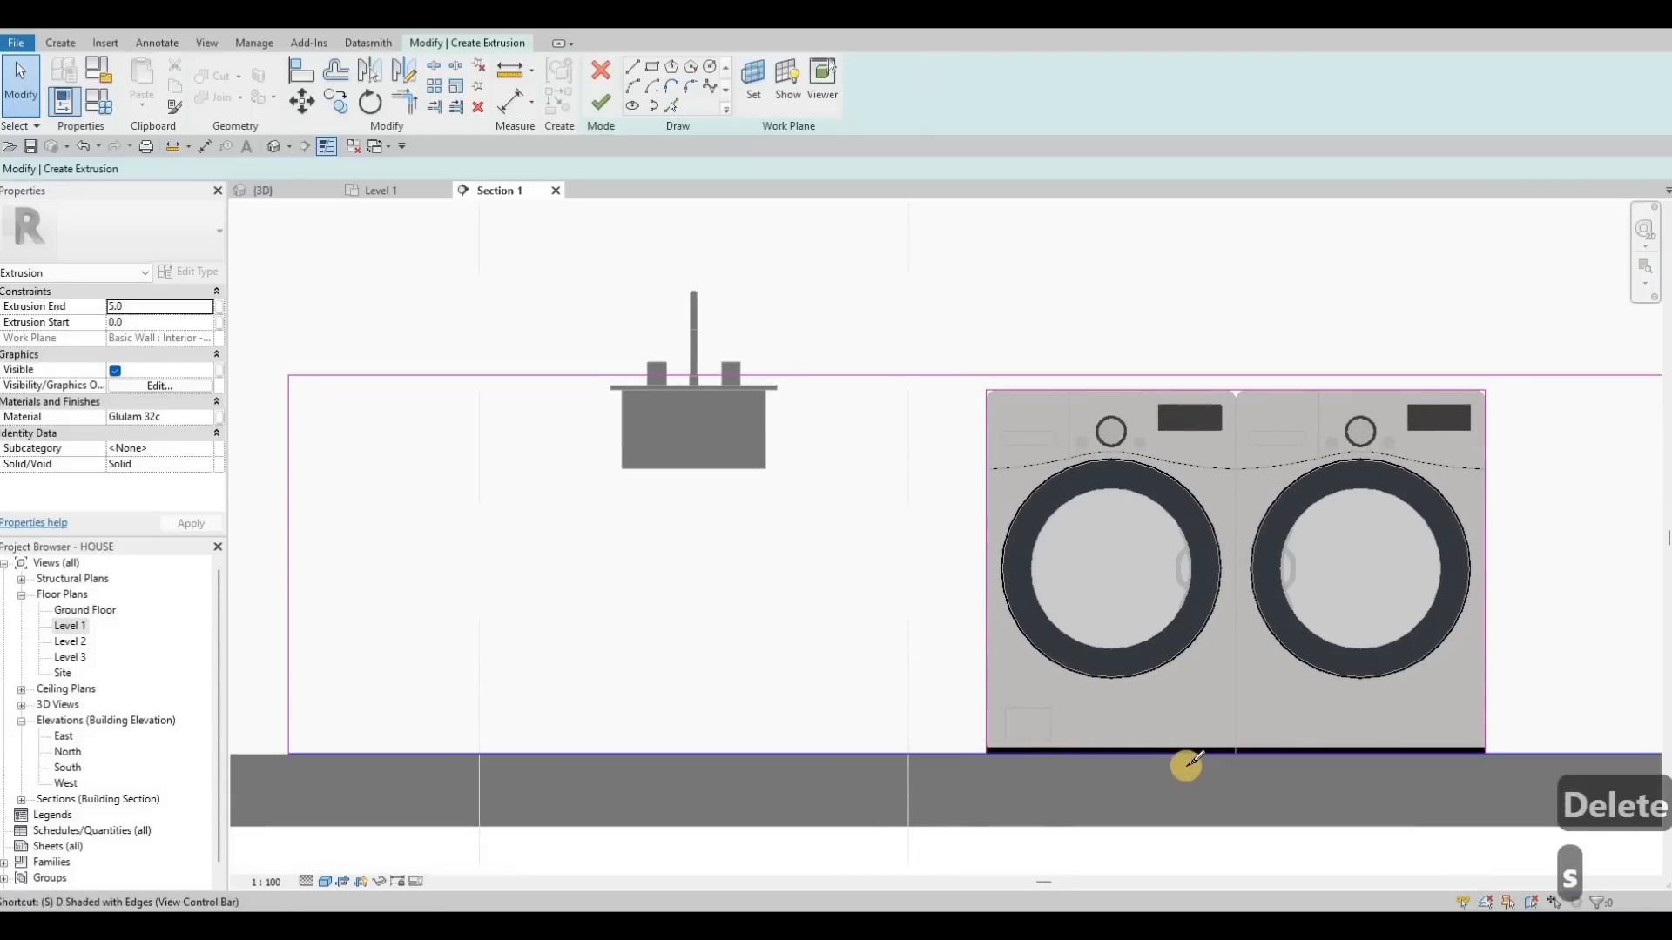
scroll(1149, 758, up, 2)
key(Escape)
key(Escape)
key(Escape)
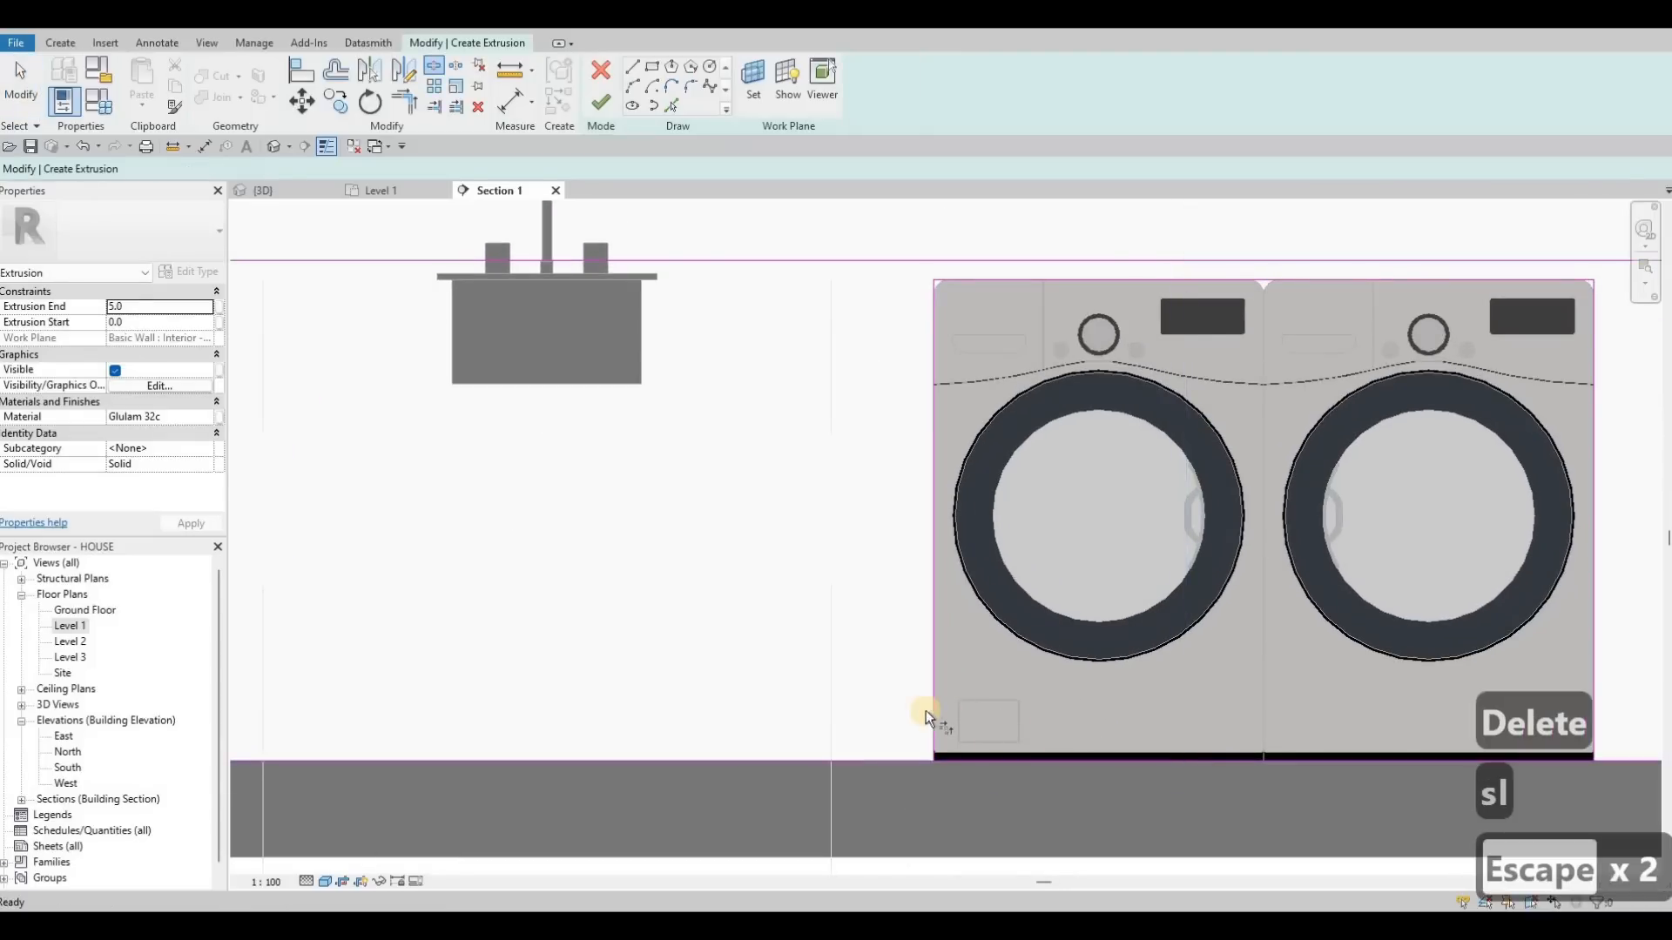
Trim the outline's floor line to both vertical sides of the washer and dryer cutout.
key(t)
key(r)
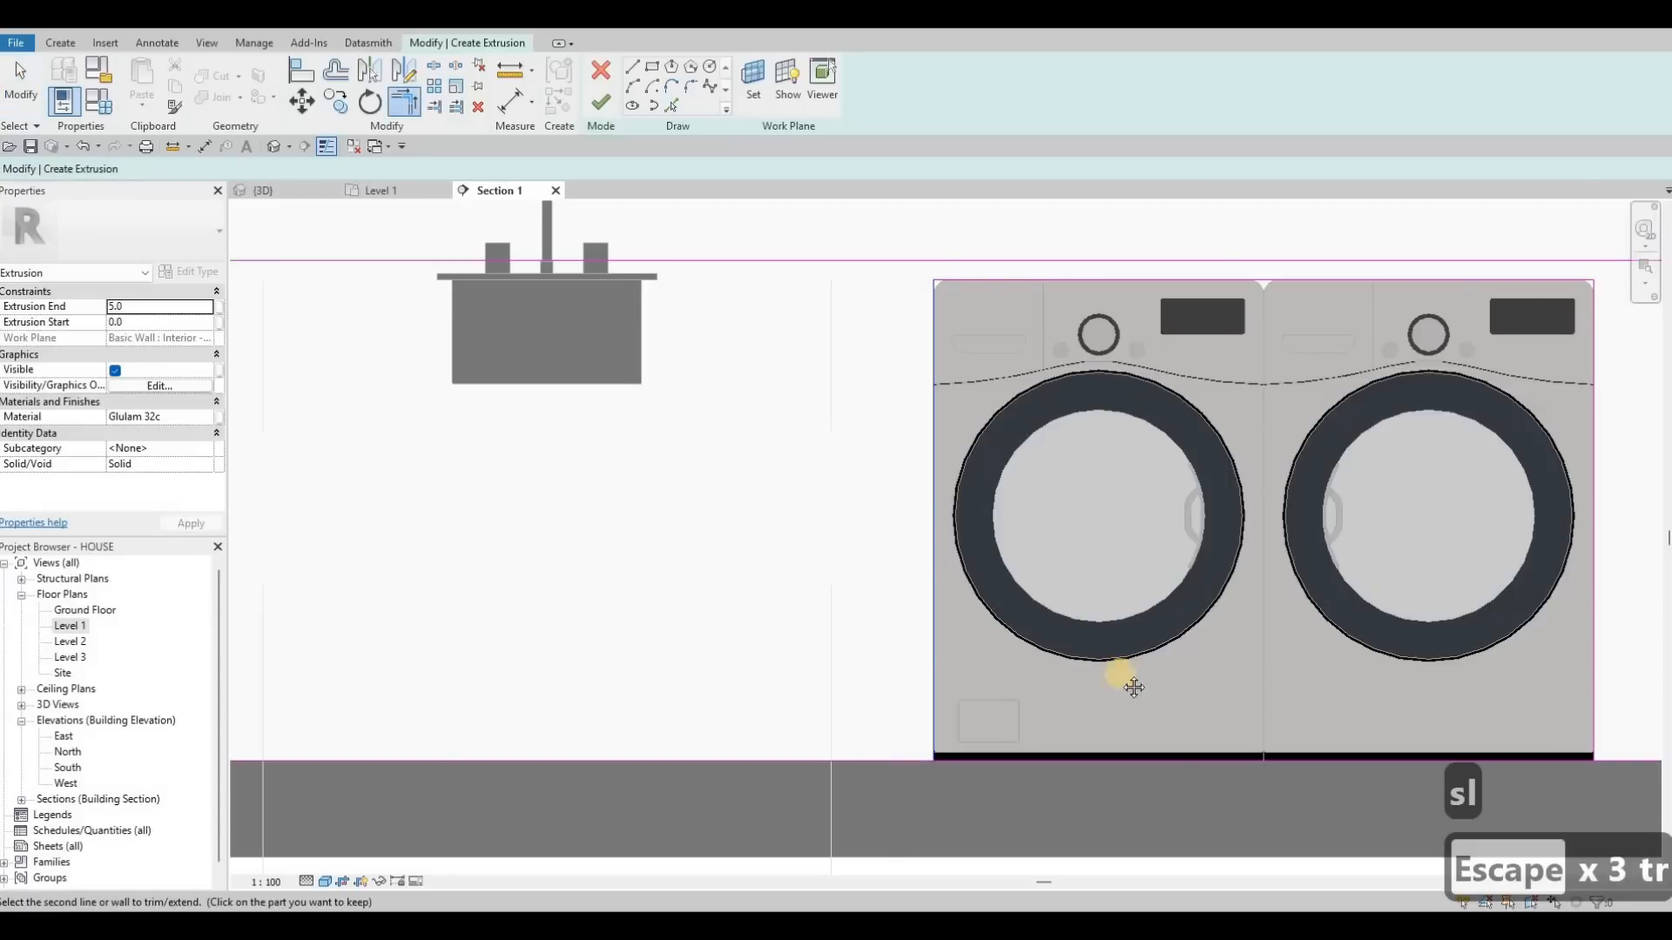
middle_drag(1387, 660, 1180, 650)
click(1445, 755)
scroll(1425, 718, down, 3)
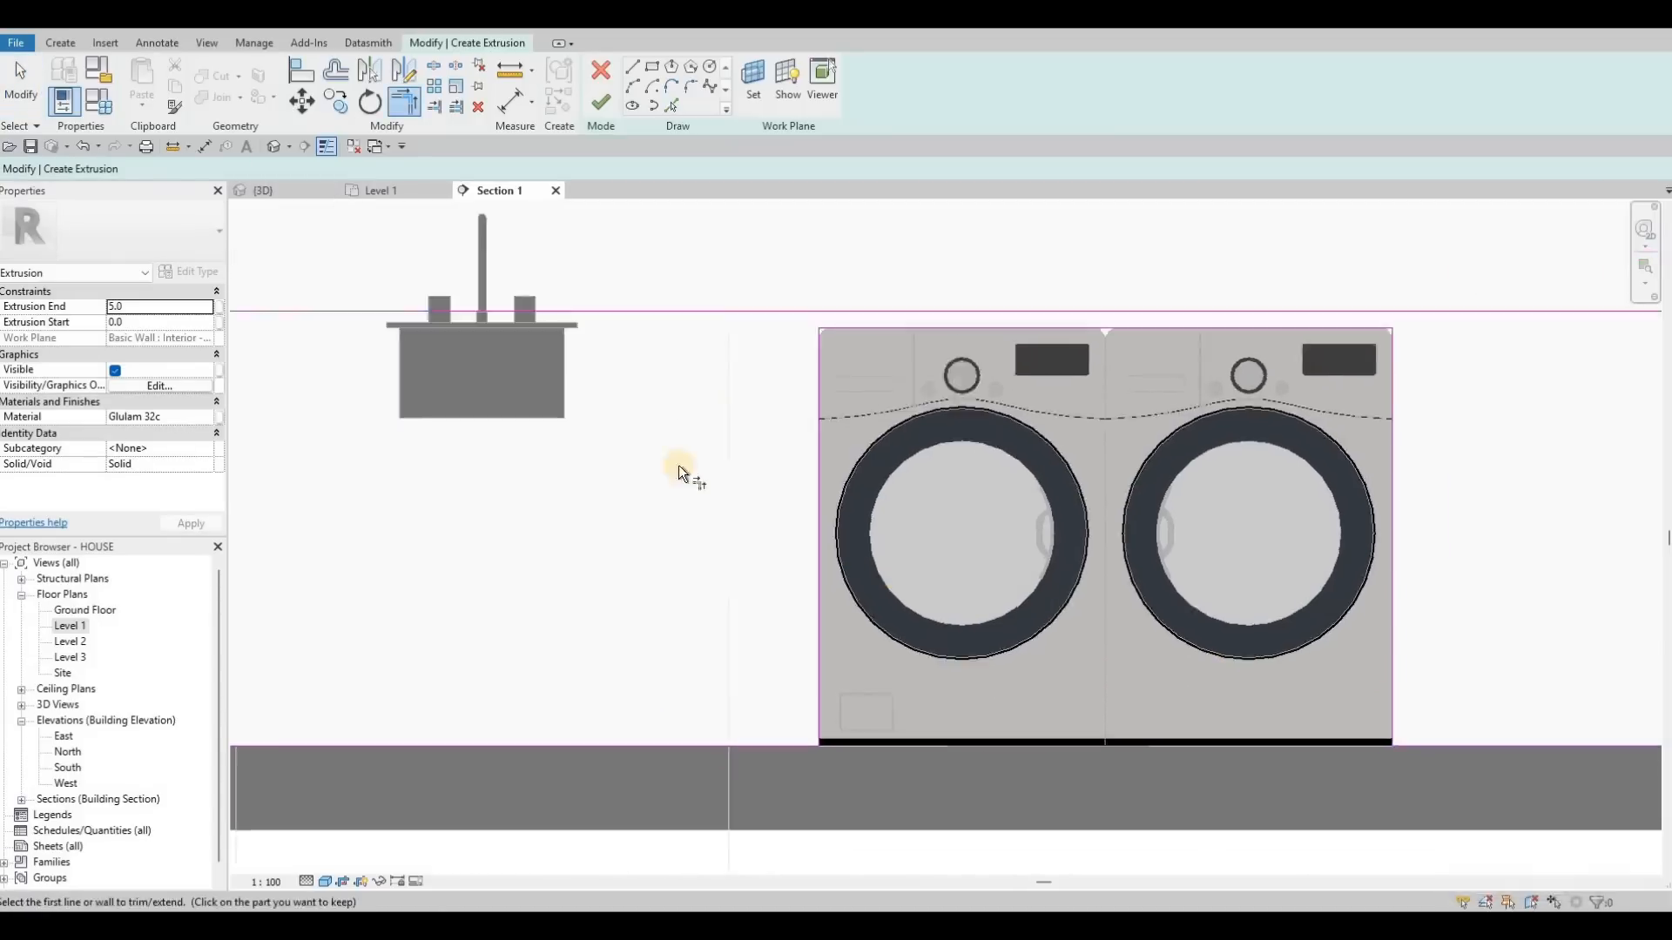
Set the extrusion end to 350 mm and finish the counter sketch.
click(151, 317)
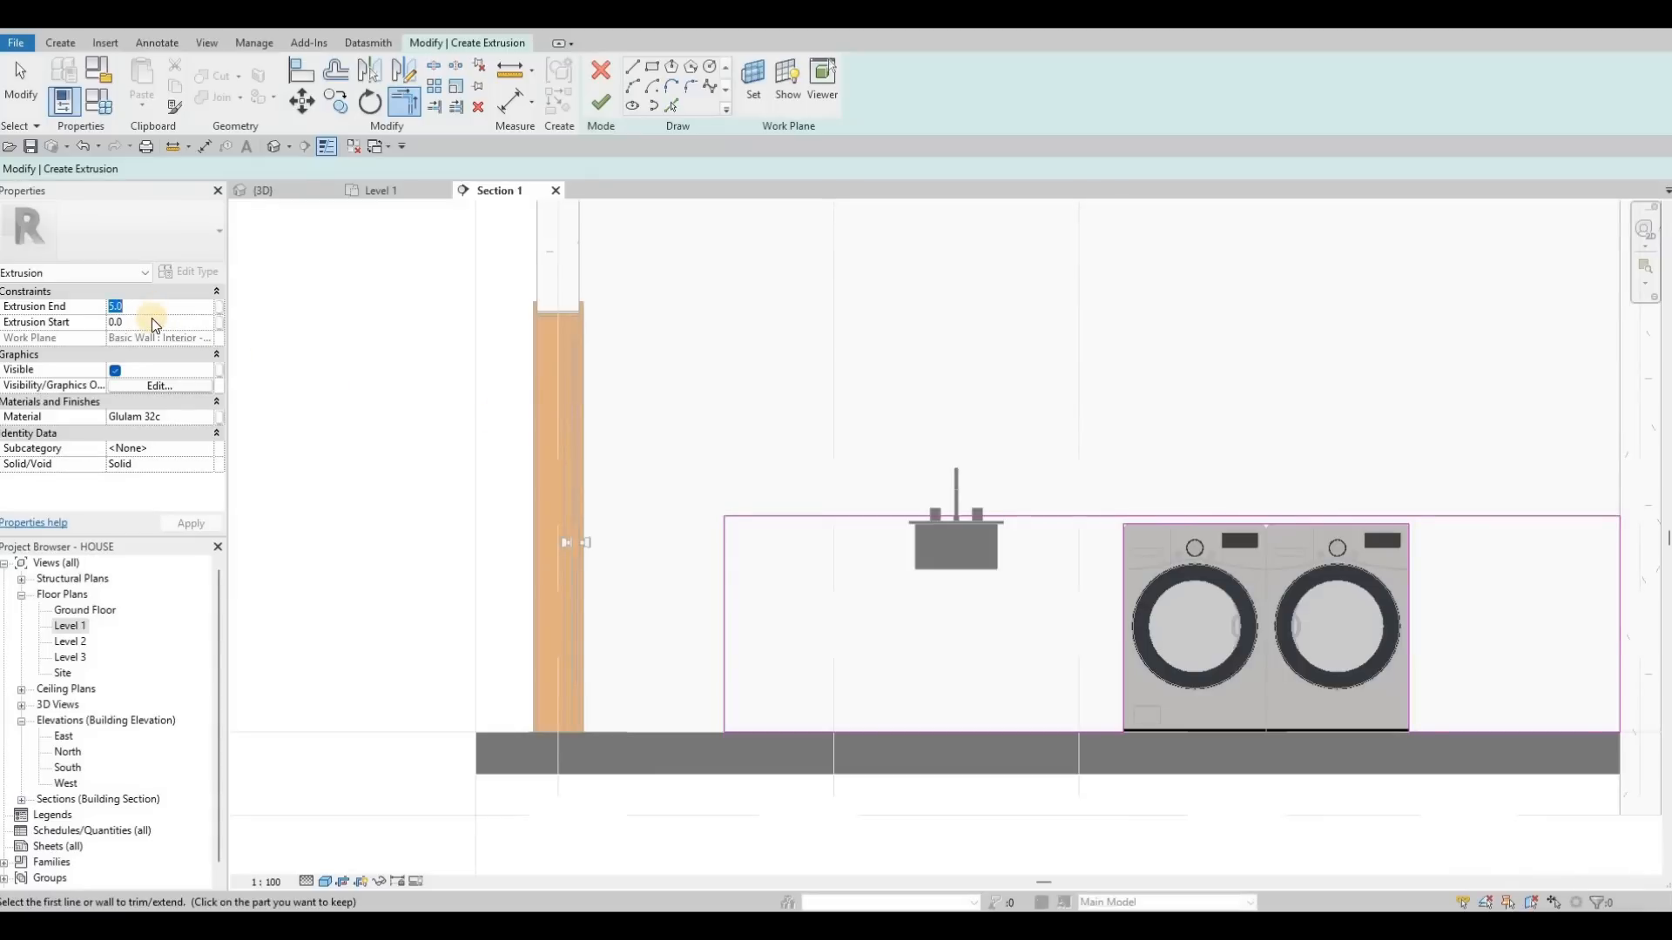
text(350)
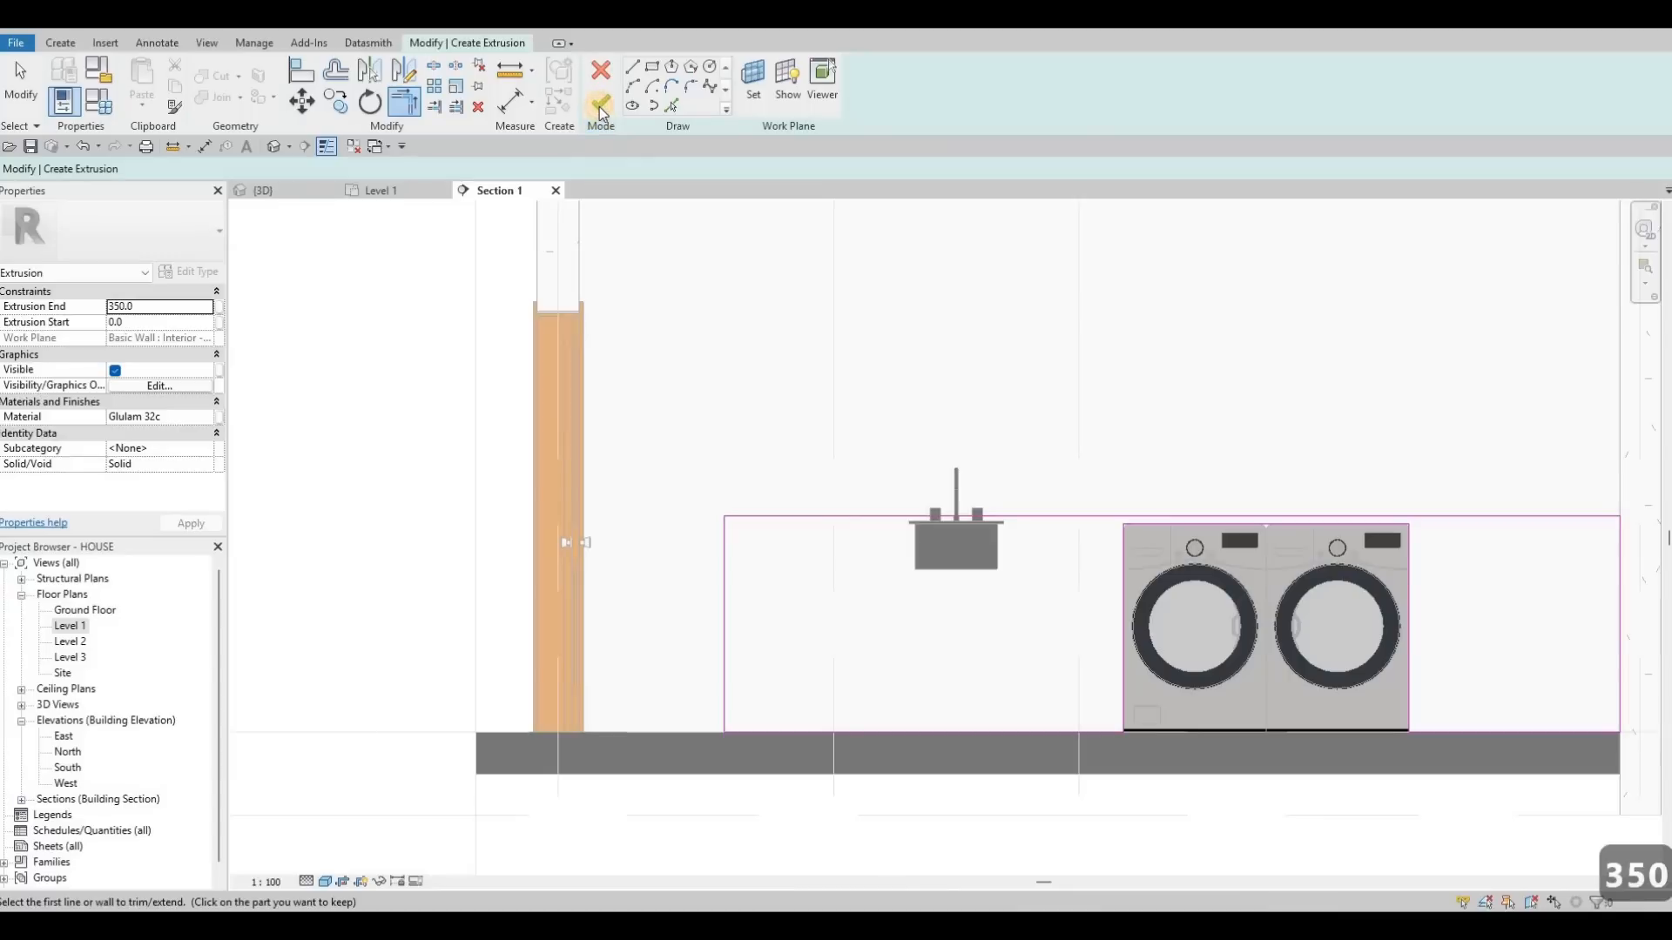
click(599, 106)
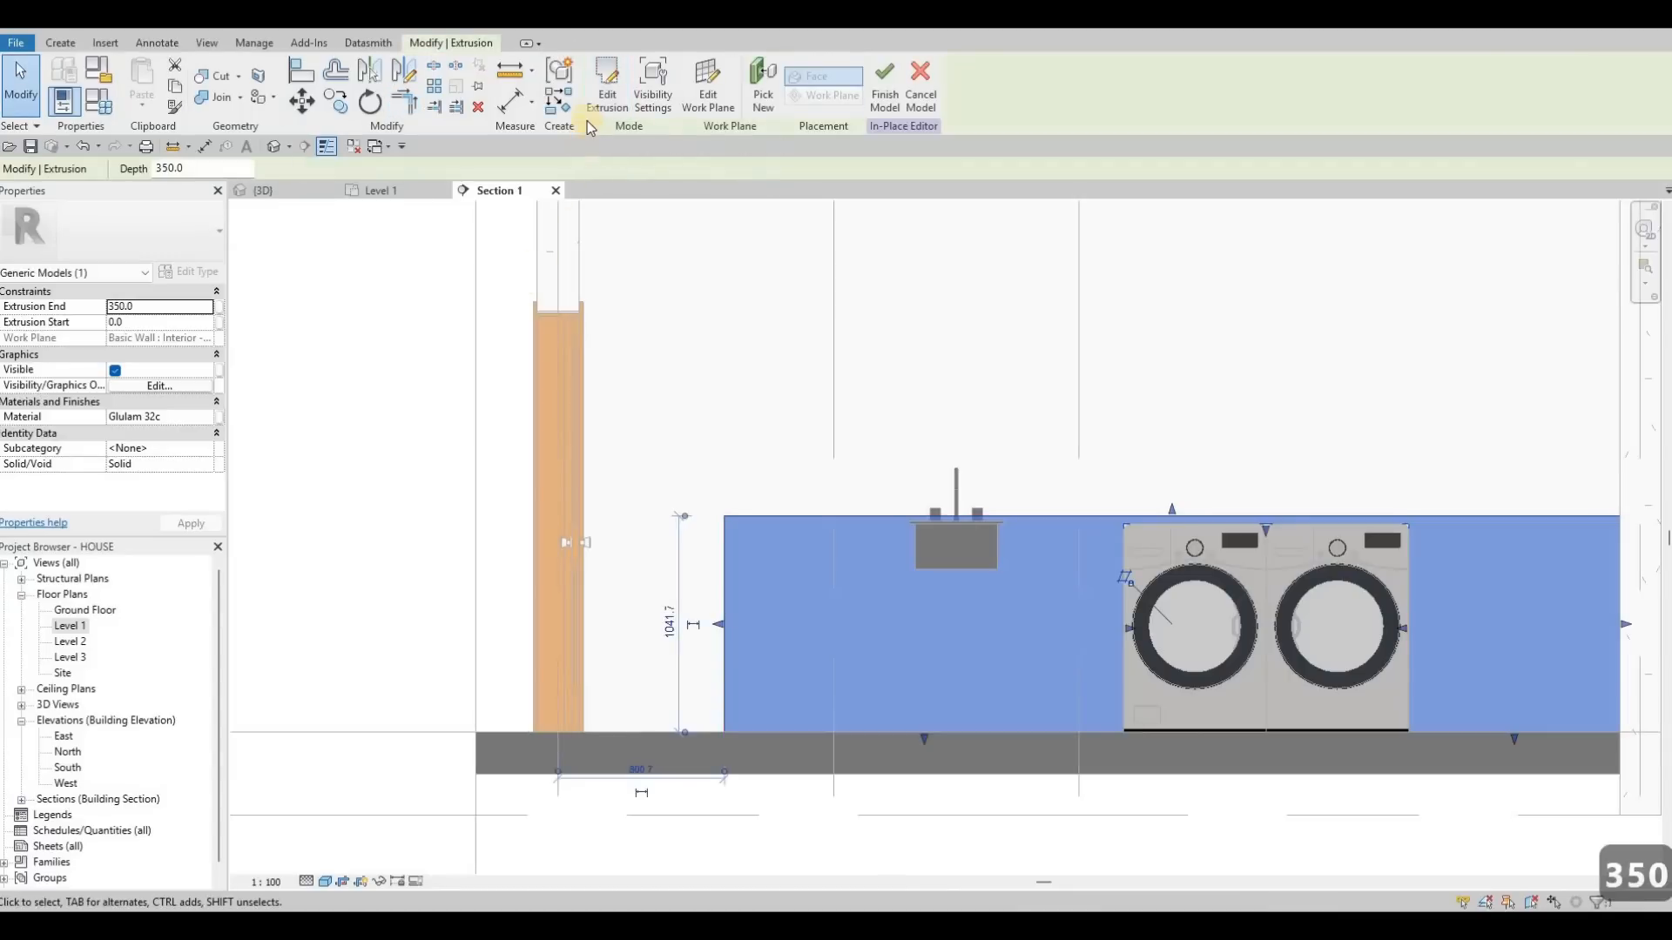
In the Level 1 plan, extend the counter's front face to a depth of 780 mm and finish the in-place model.
click(411, 188)
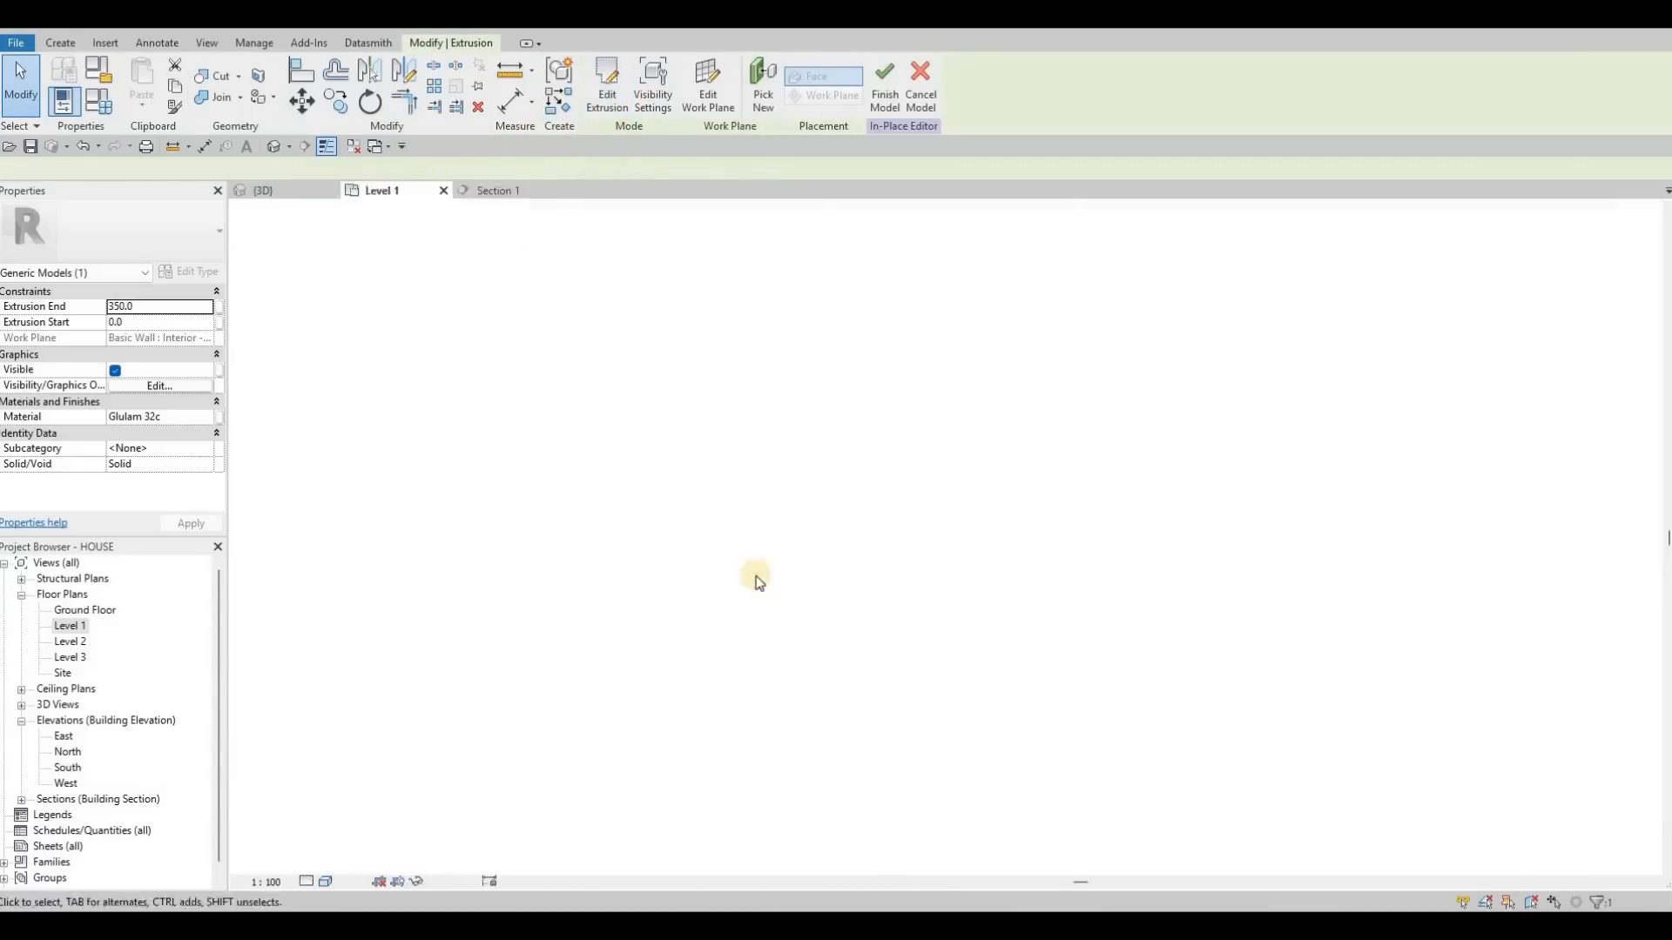
scroll(766, 588, up, 5)
drag(749, 593, 766, 572)
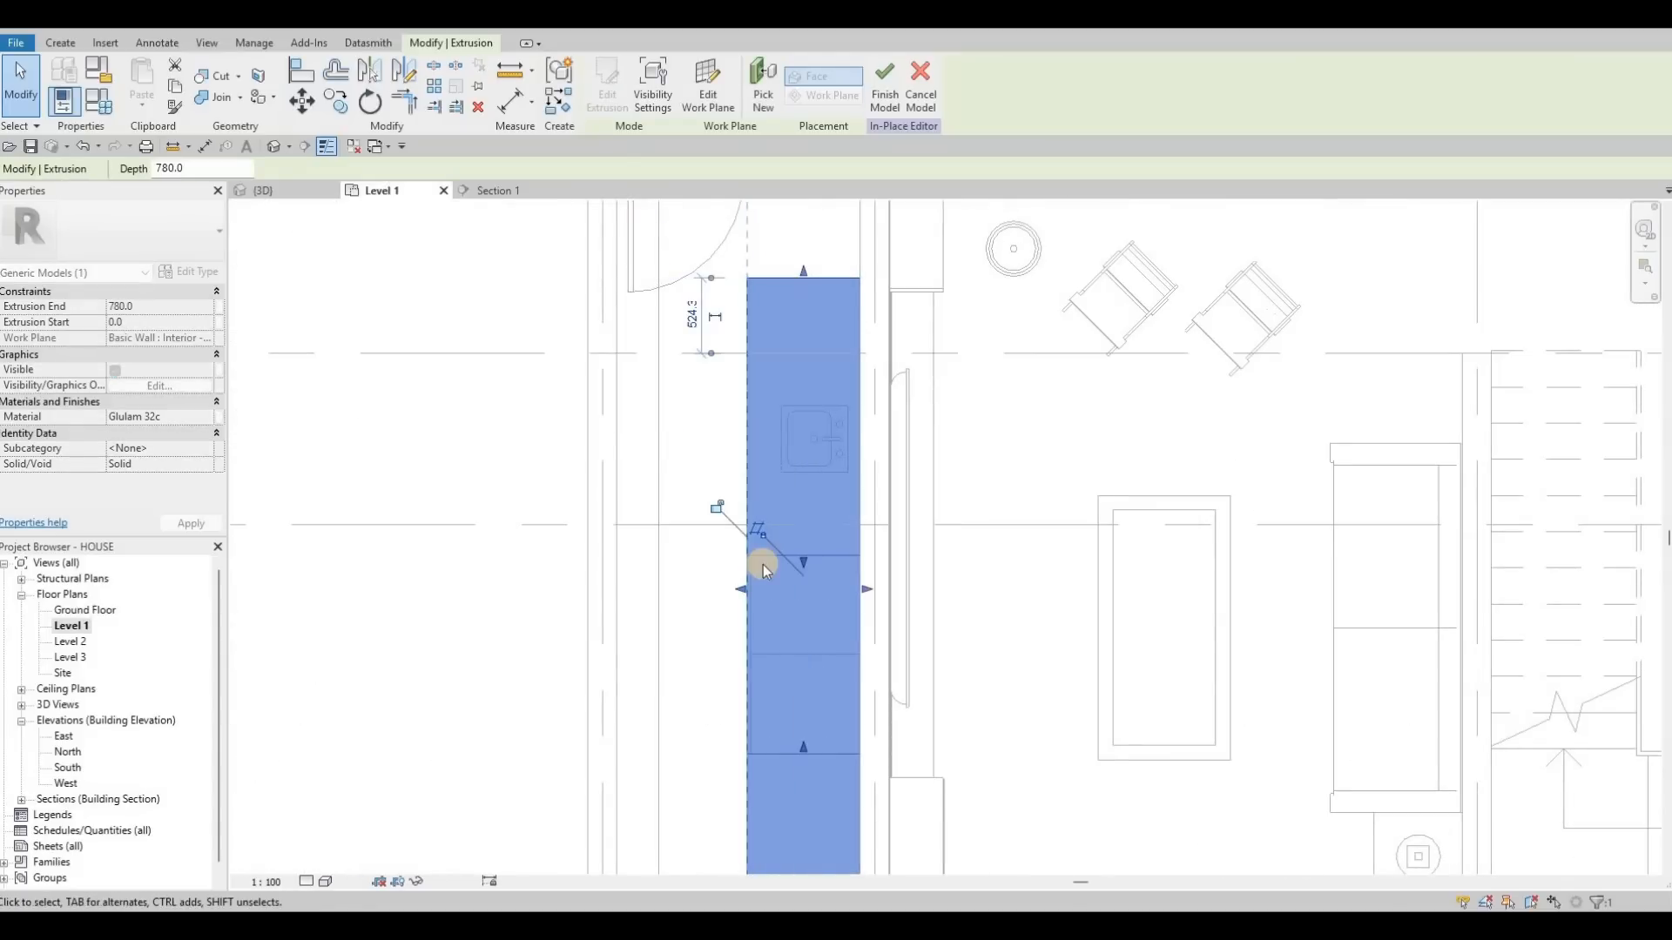
key(Escape)
key(Escape)
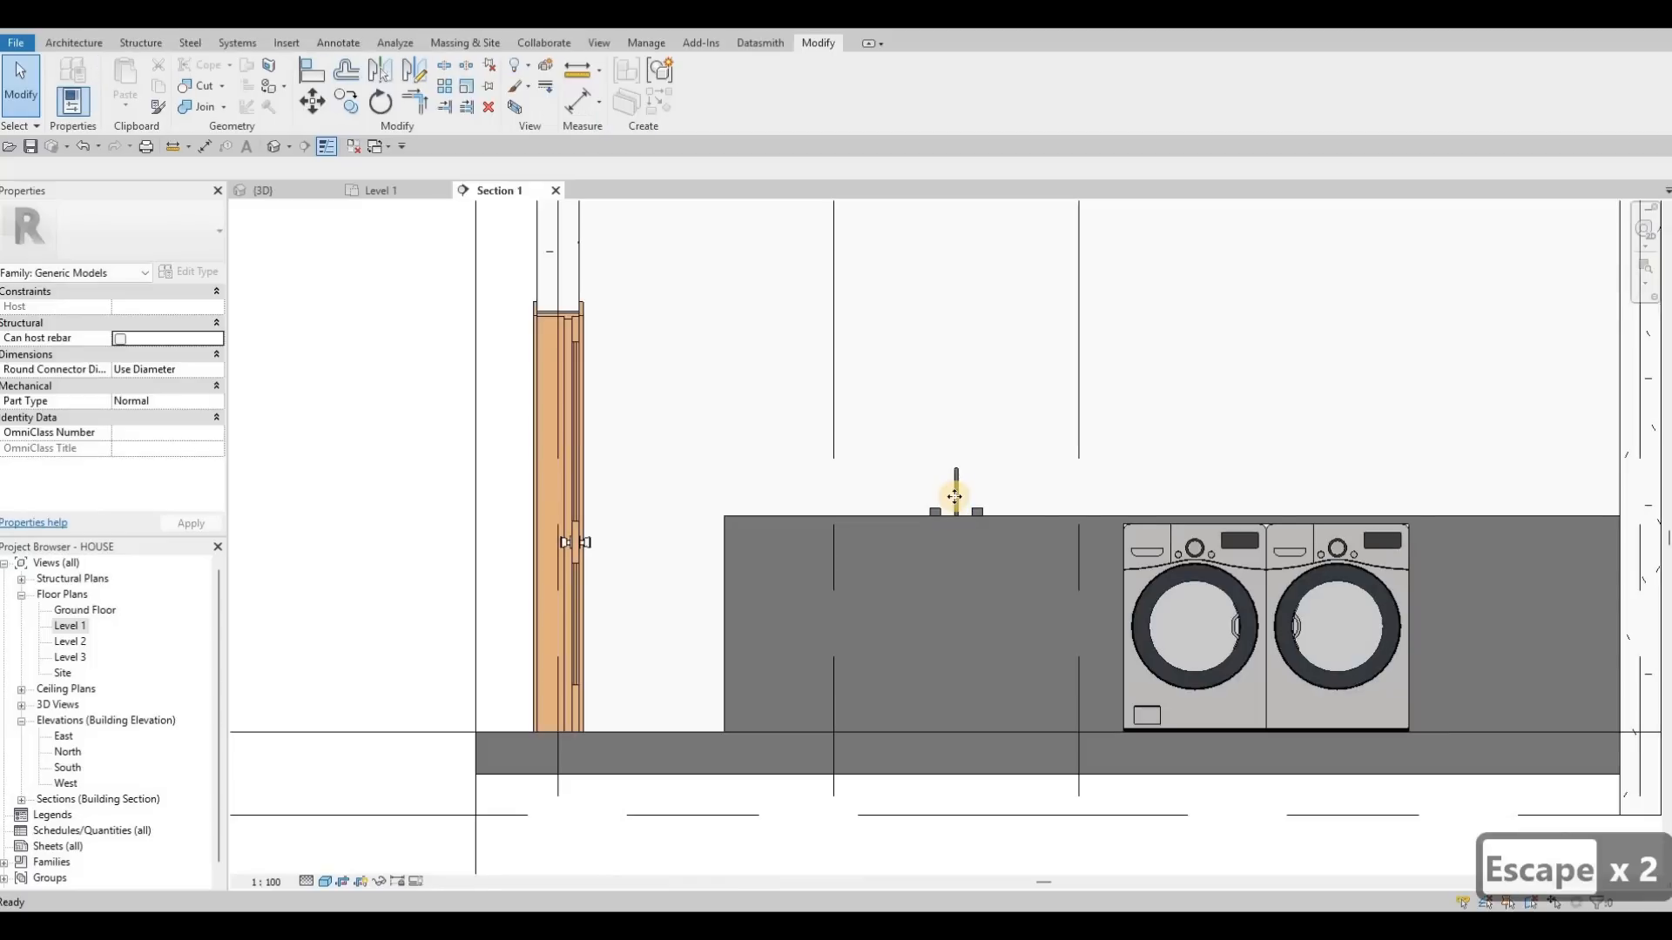
In Section 1, raise the sink and align the underside of its rim with the counter's top edge.
click(954, 495)
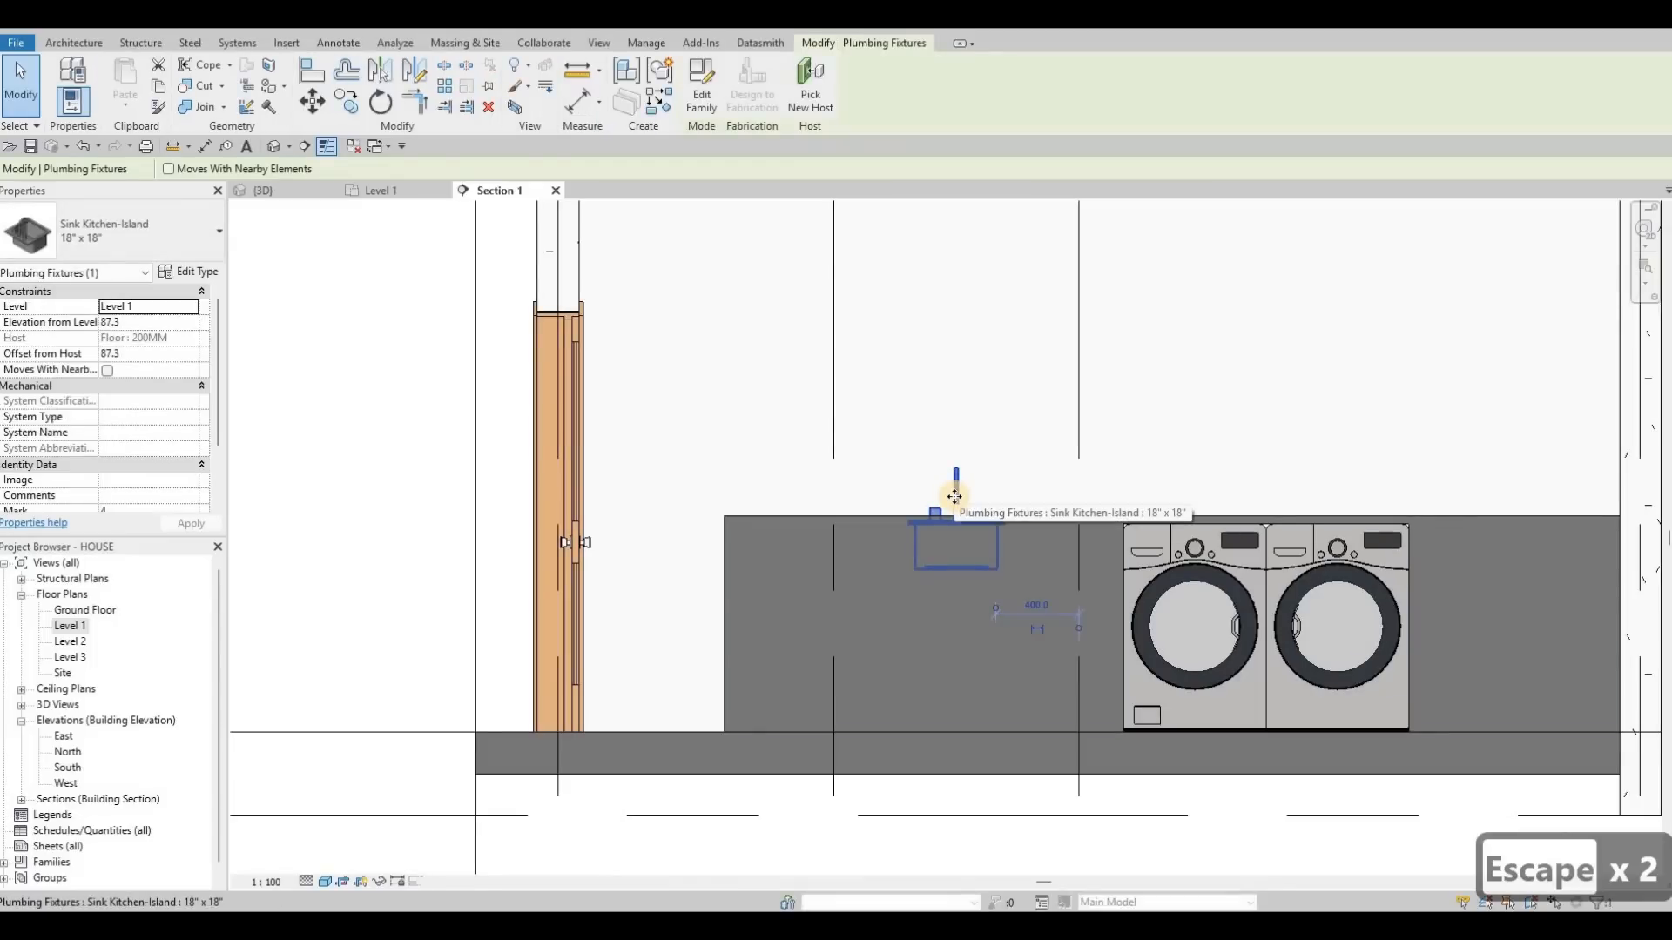
key(Up)
key(Up)
key(Up)
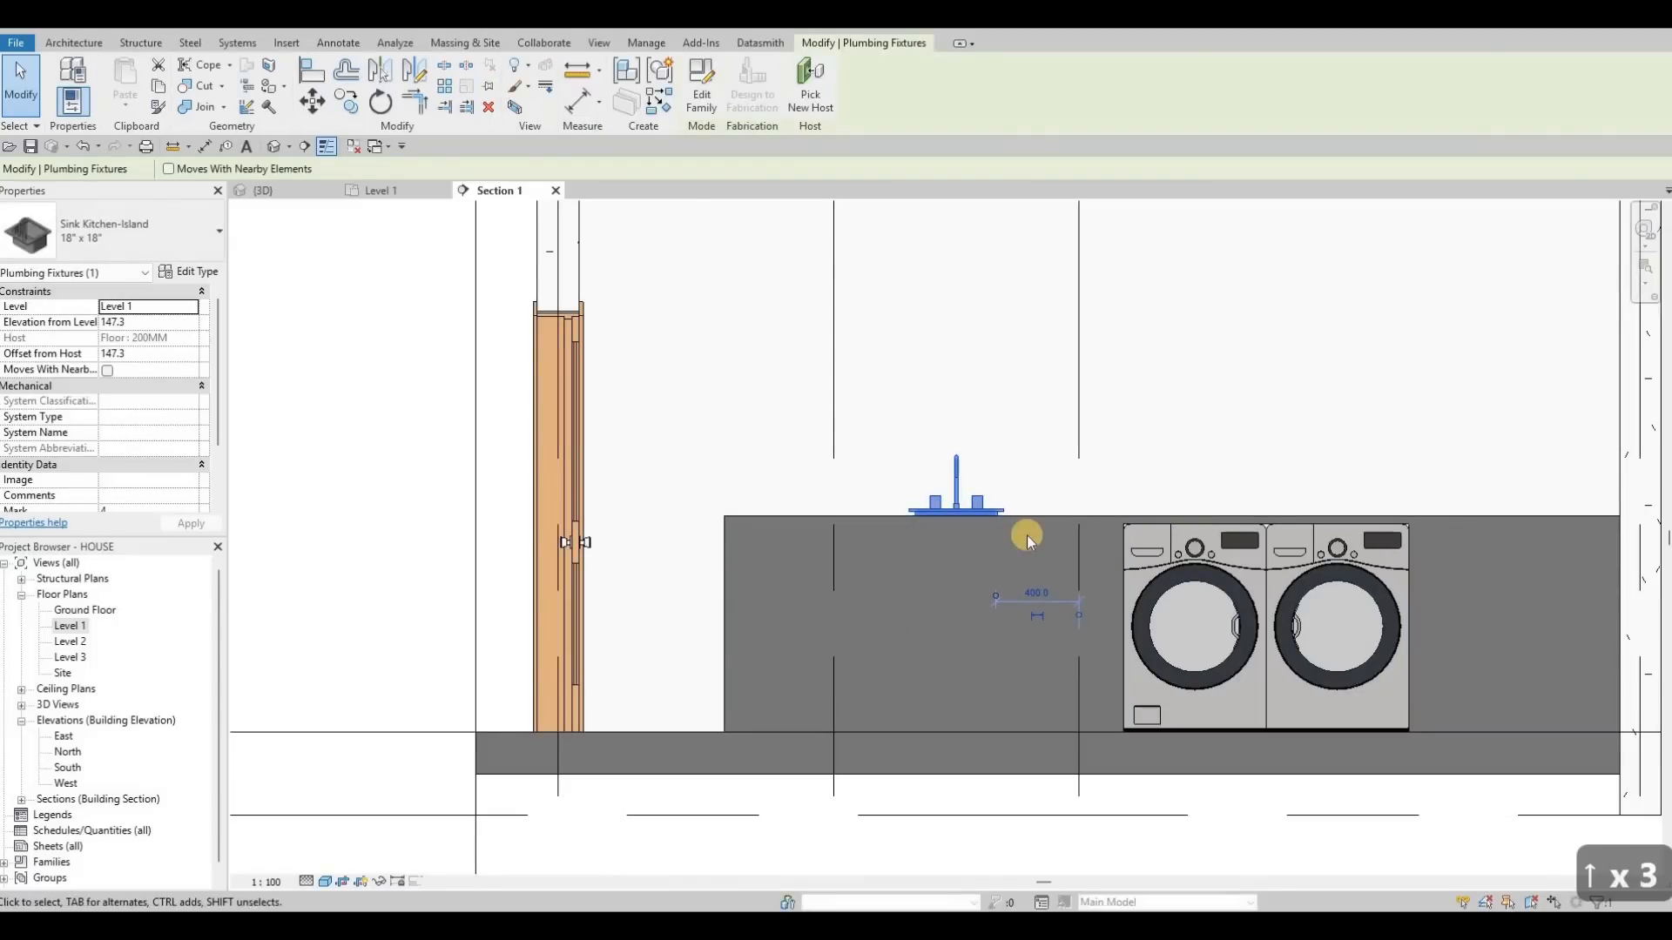
scroll(1027, 536, up, 5)
key(a)
key(l)
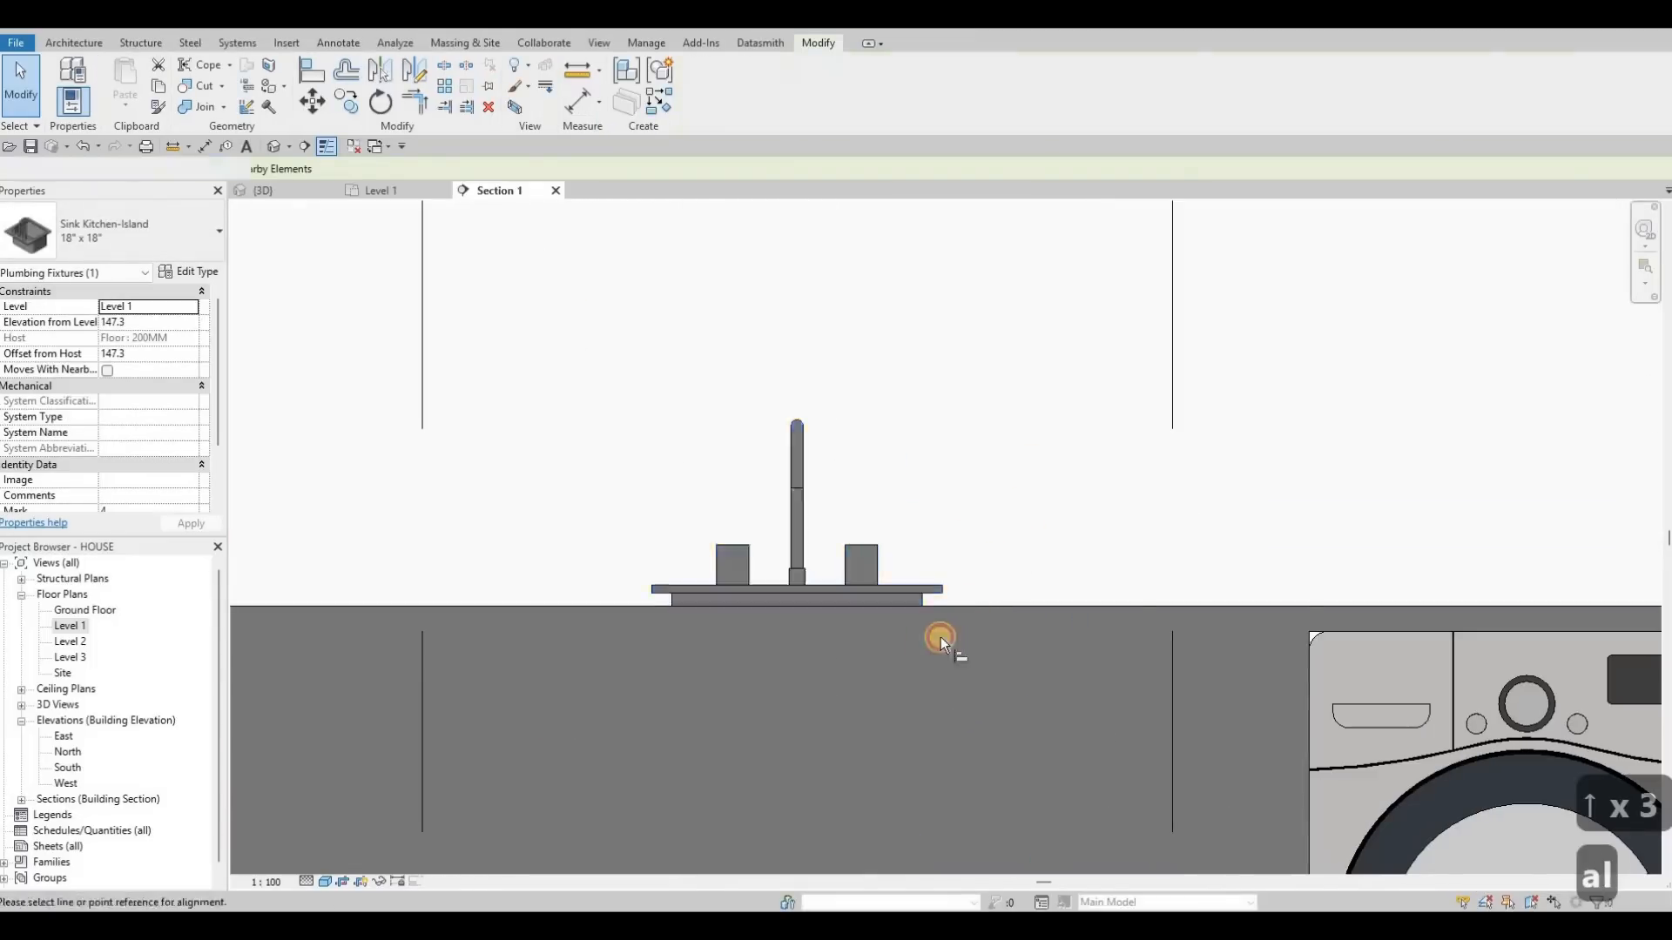
scroll(940, 640, up, 3)
click(897, 642)
click(877, 629)
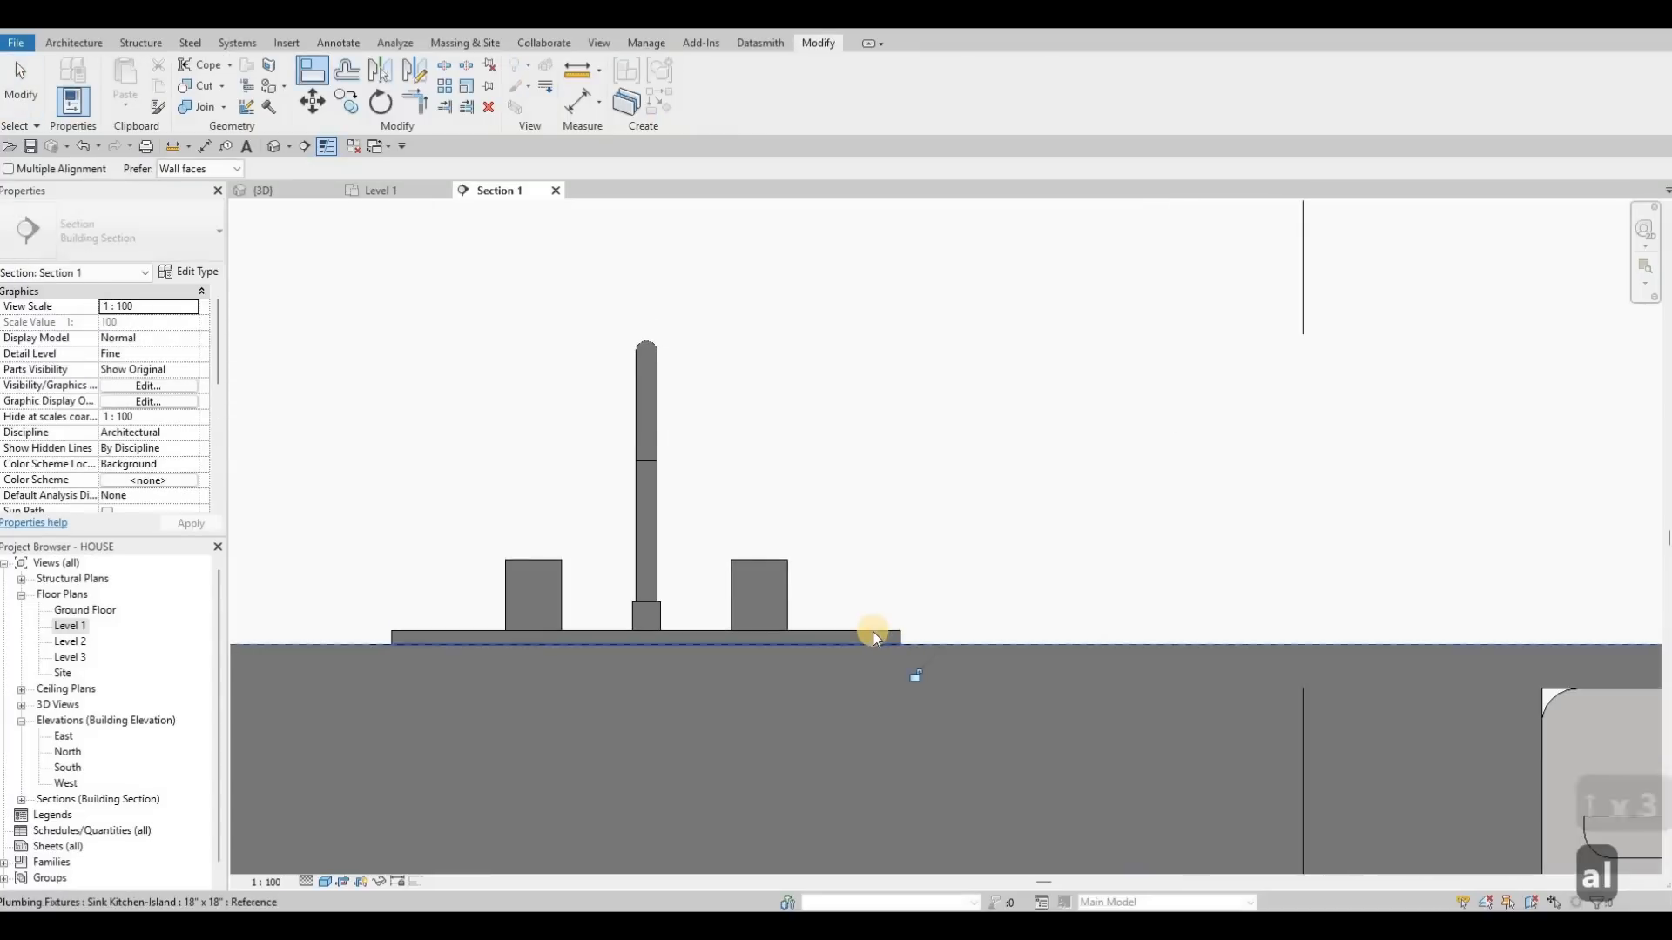
Move the sink 25 mm straight up from the counter's top.
key(Escape)
key(Escape)
click(875, 634)
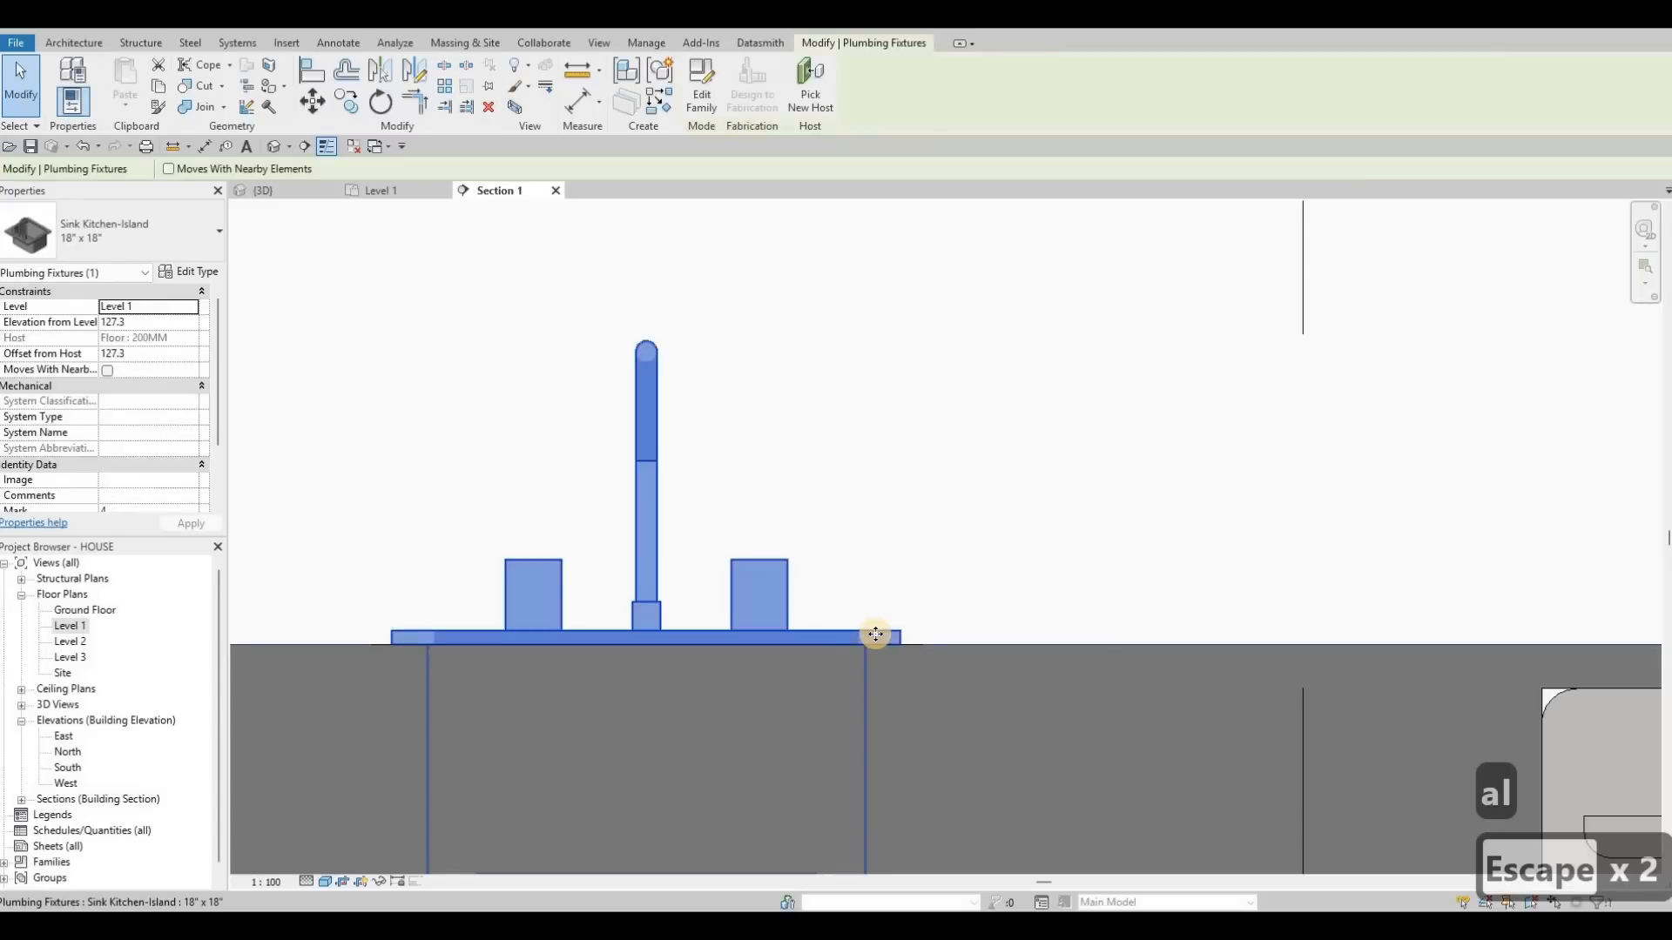
key(m)
key(v)
click(900, 601)
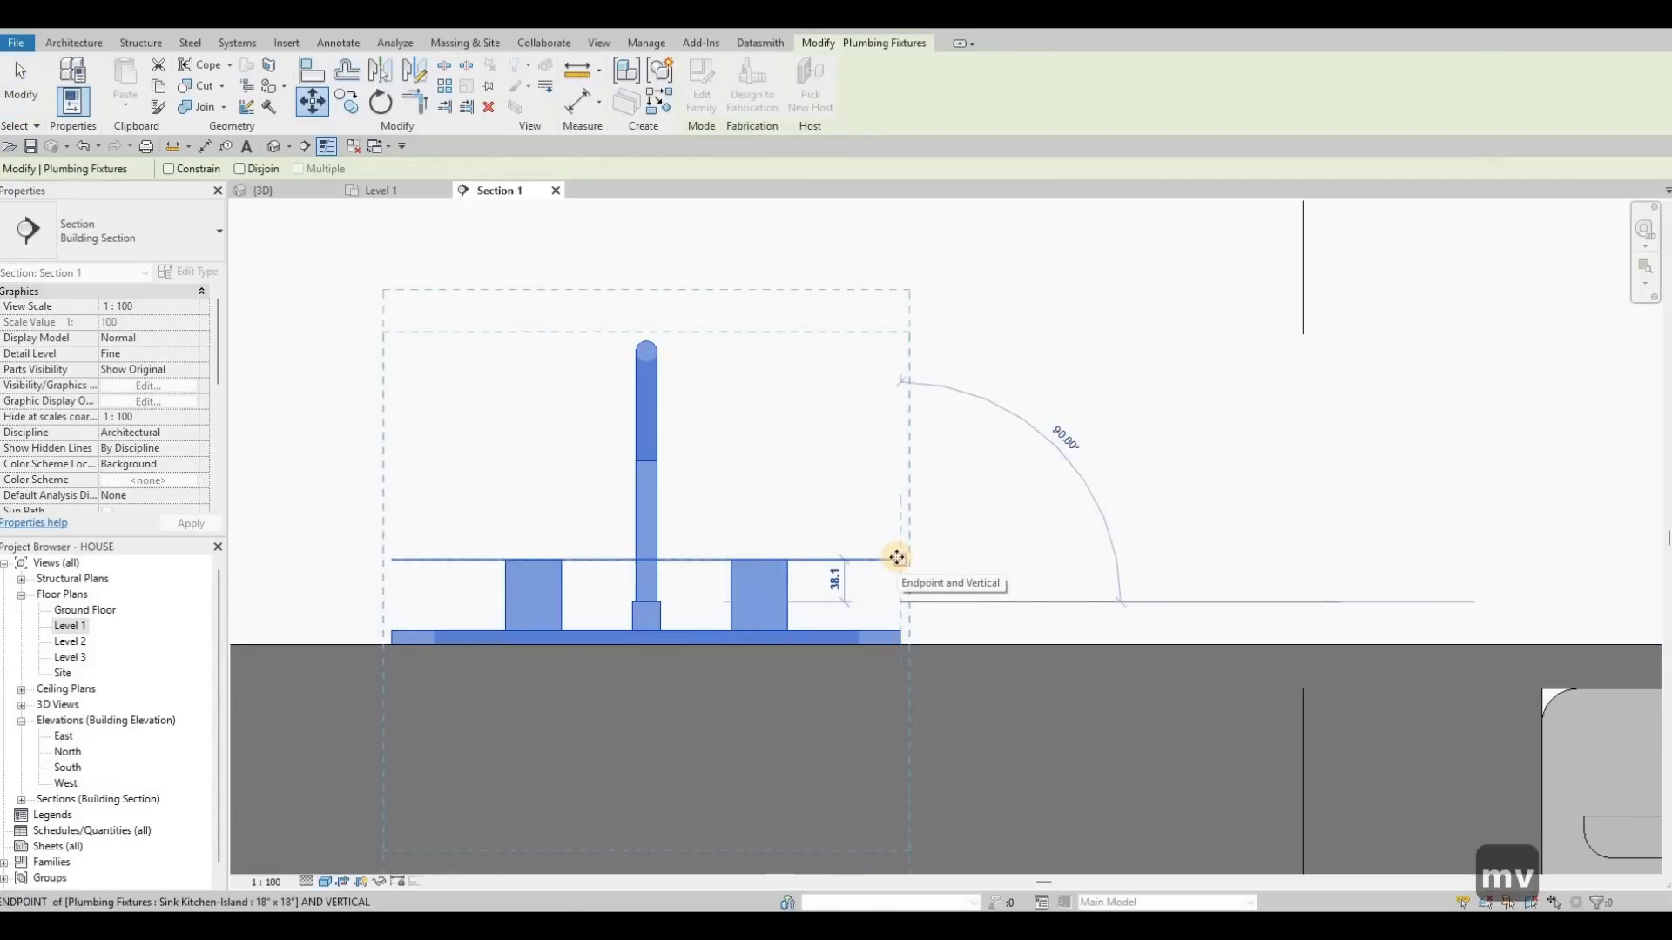
text(25)
key(Return)
key(Escape)
key(Escape)
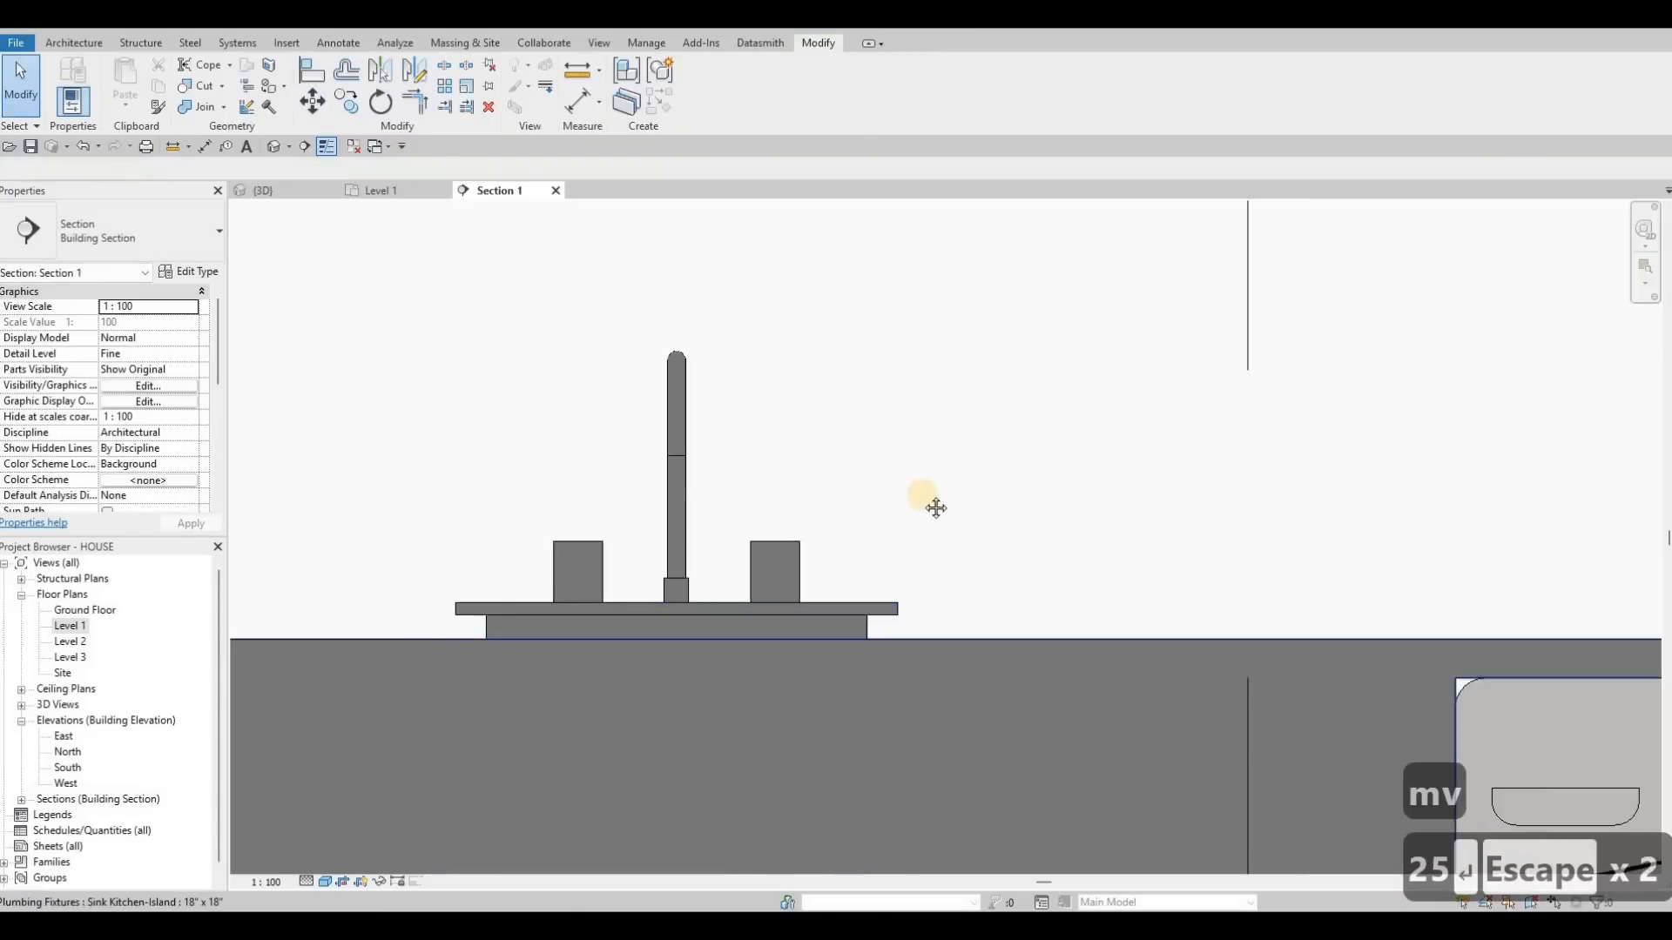
Open the 3D view to inspect the laundry counter and sink within the house.
scroll(970, 560, down, 3)
scroll(969, 578, down, 2)
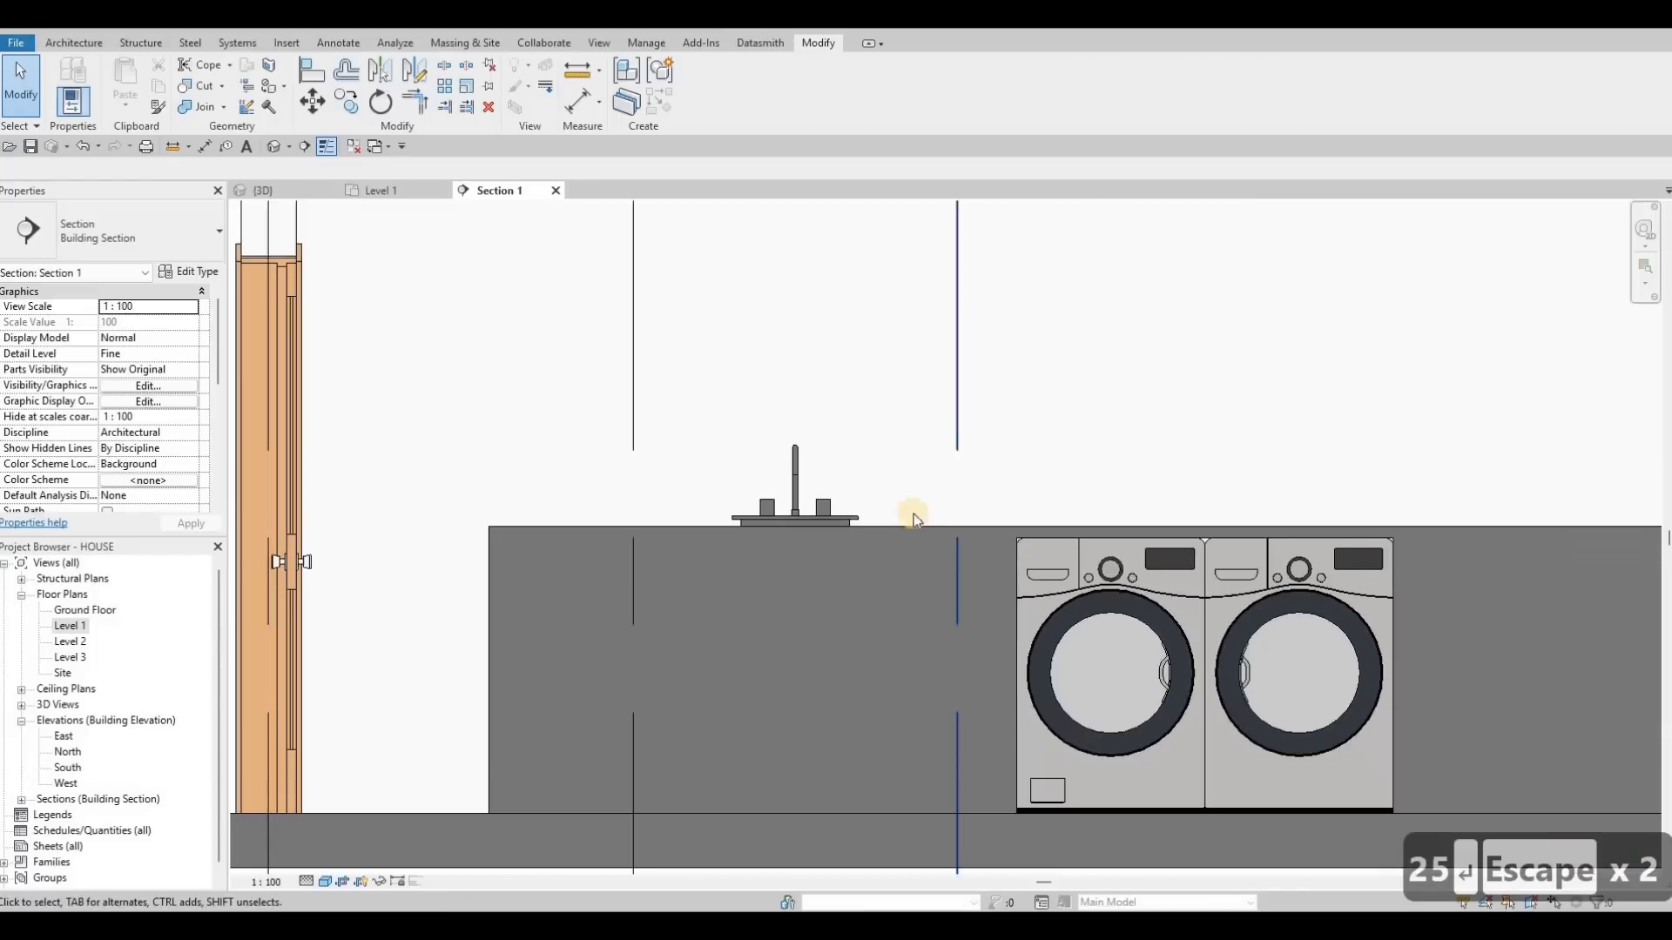
key(grave)
key(grave)
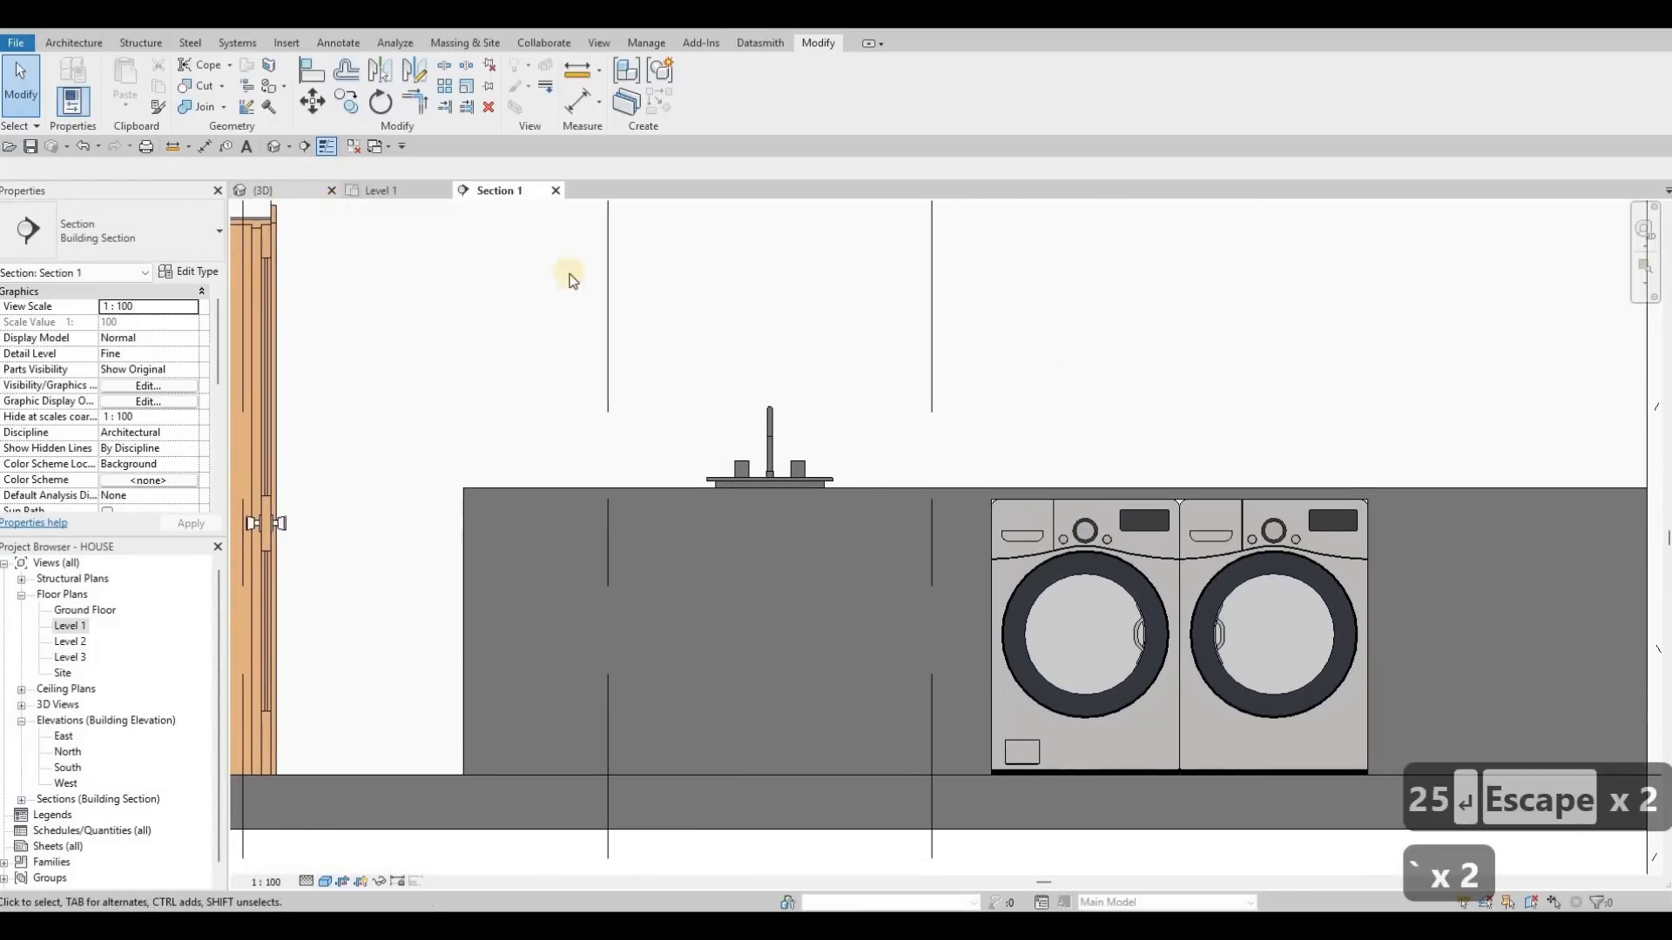
click(287, 191)
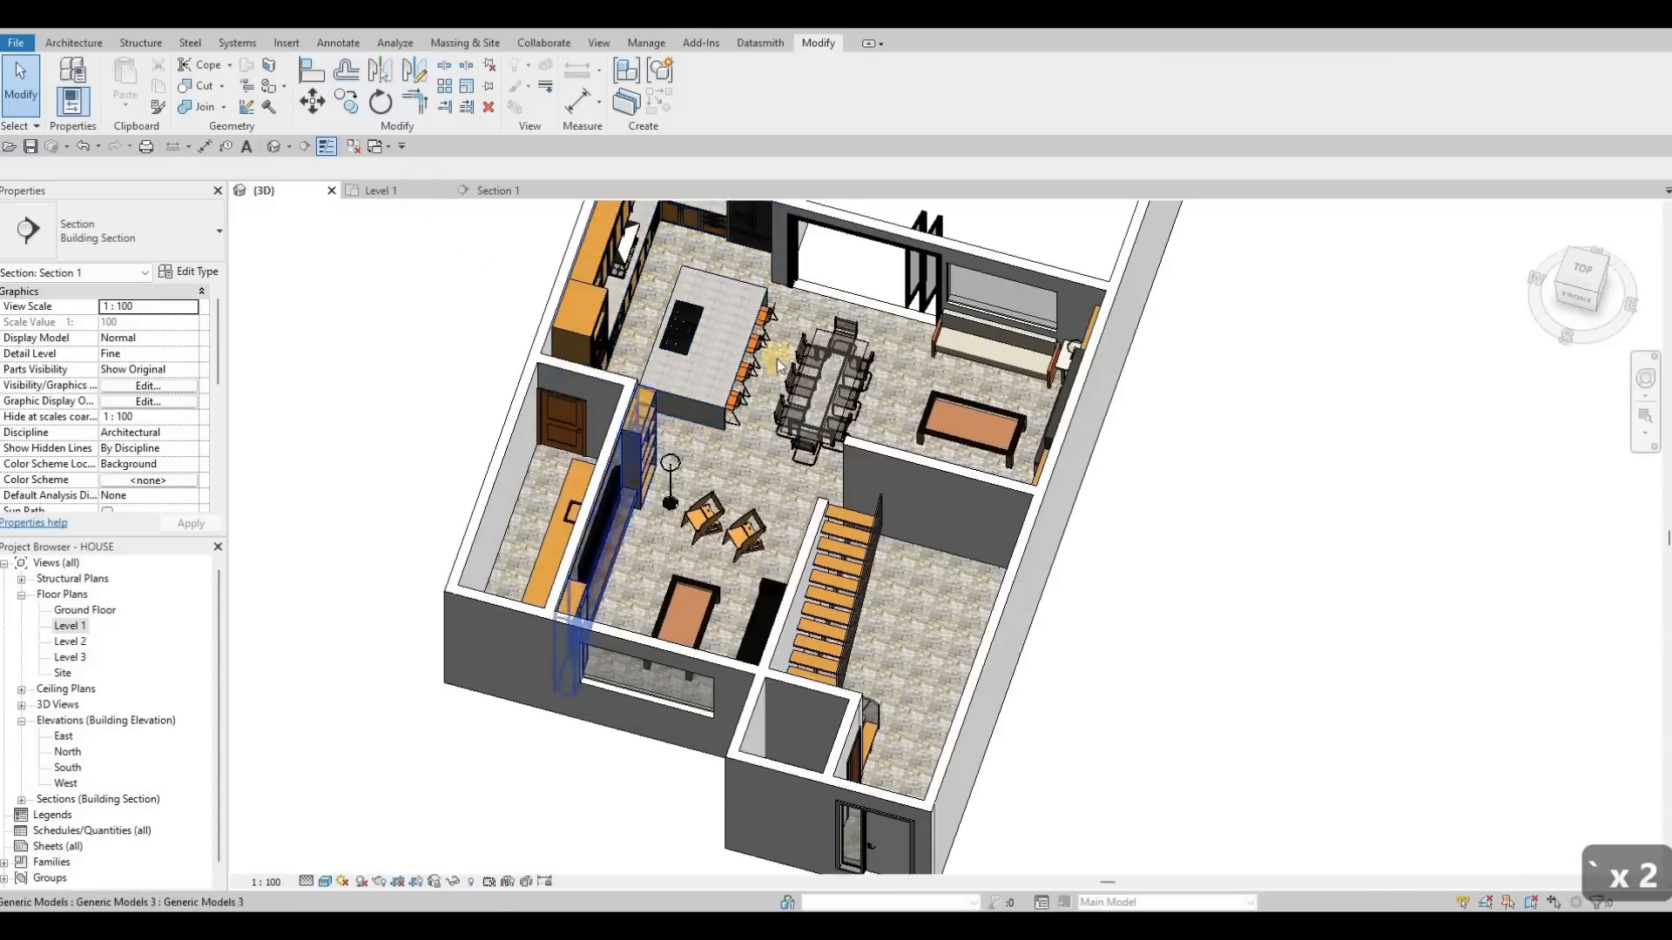
In the Level 1 plan, start another in-place extrusion with the counter's top face as its work plane.
key(ctrl+Tab)
key(Escape)
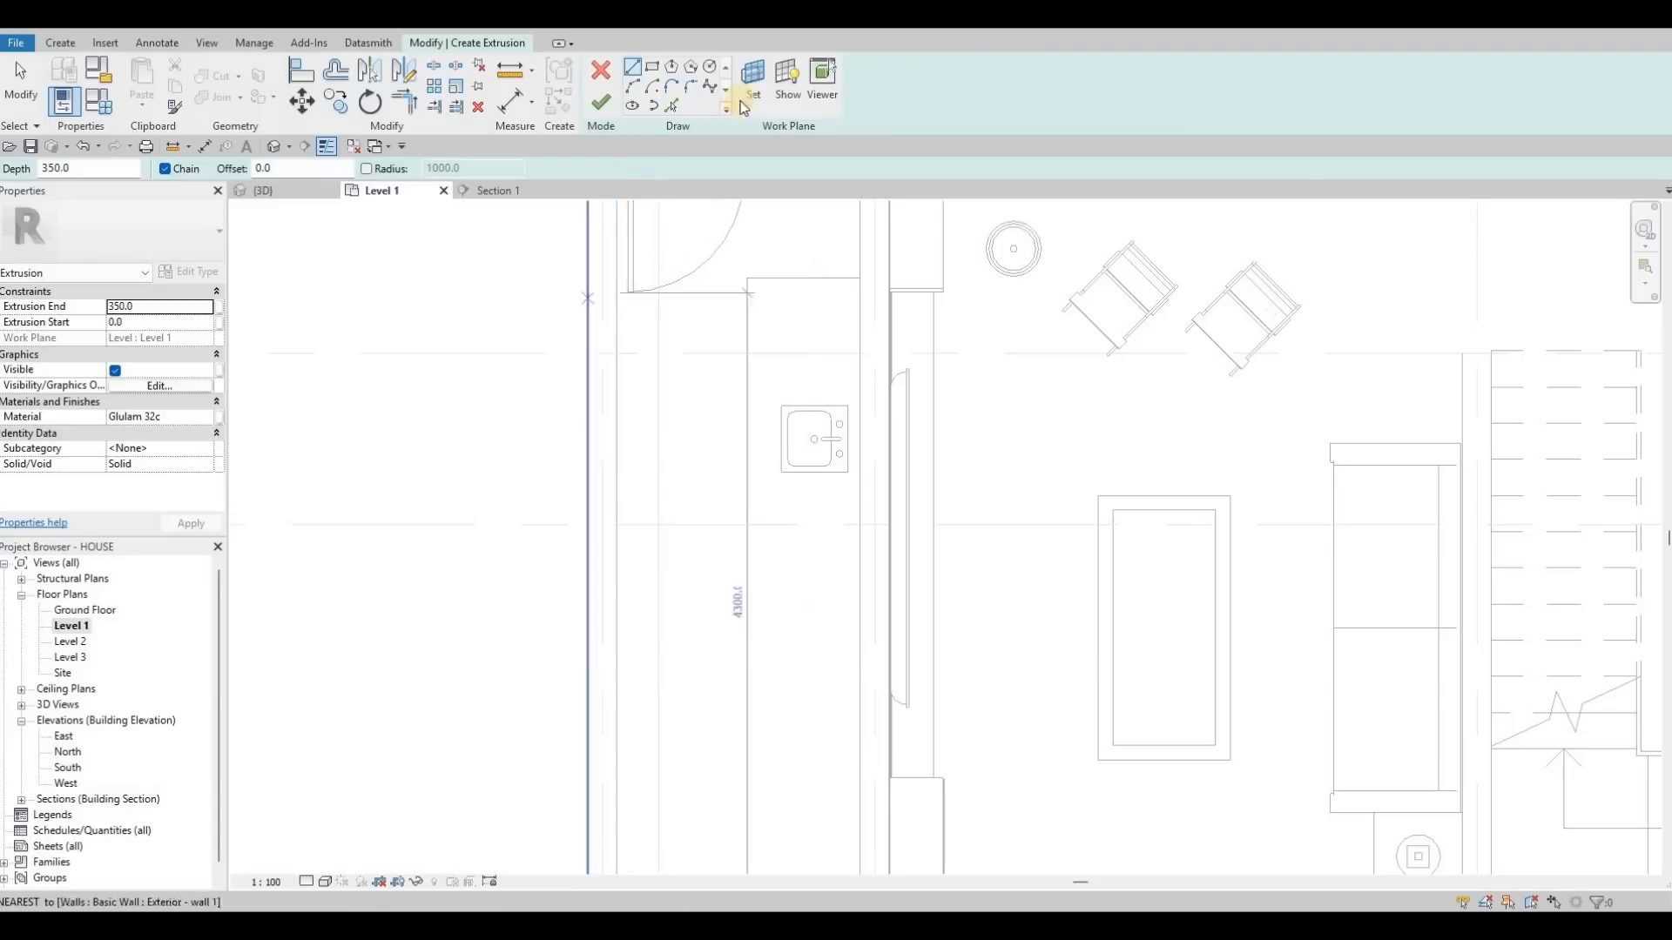
click(757, 109)
click(693, 490)
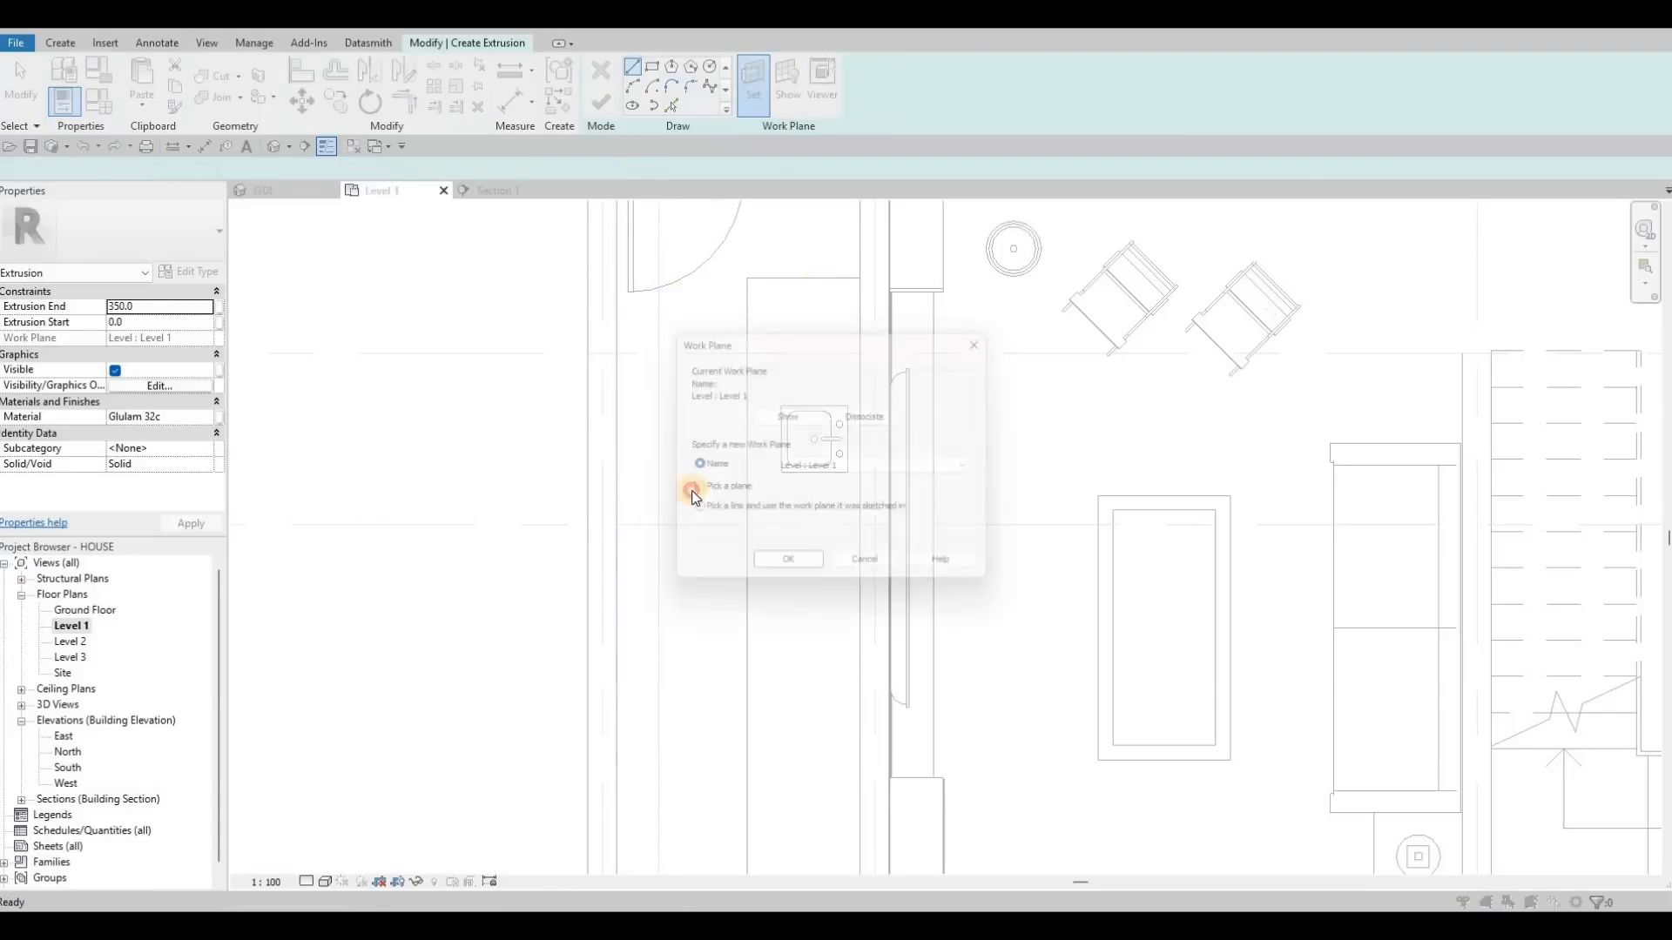
click(776, 573)
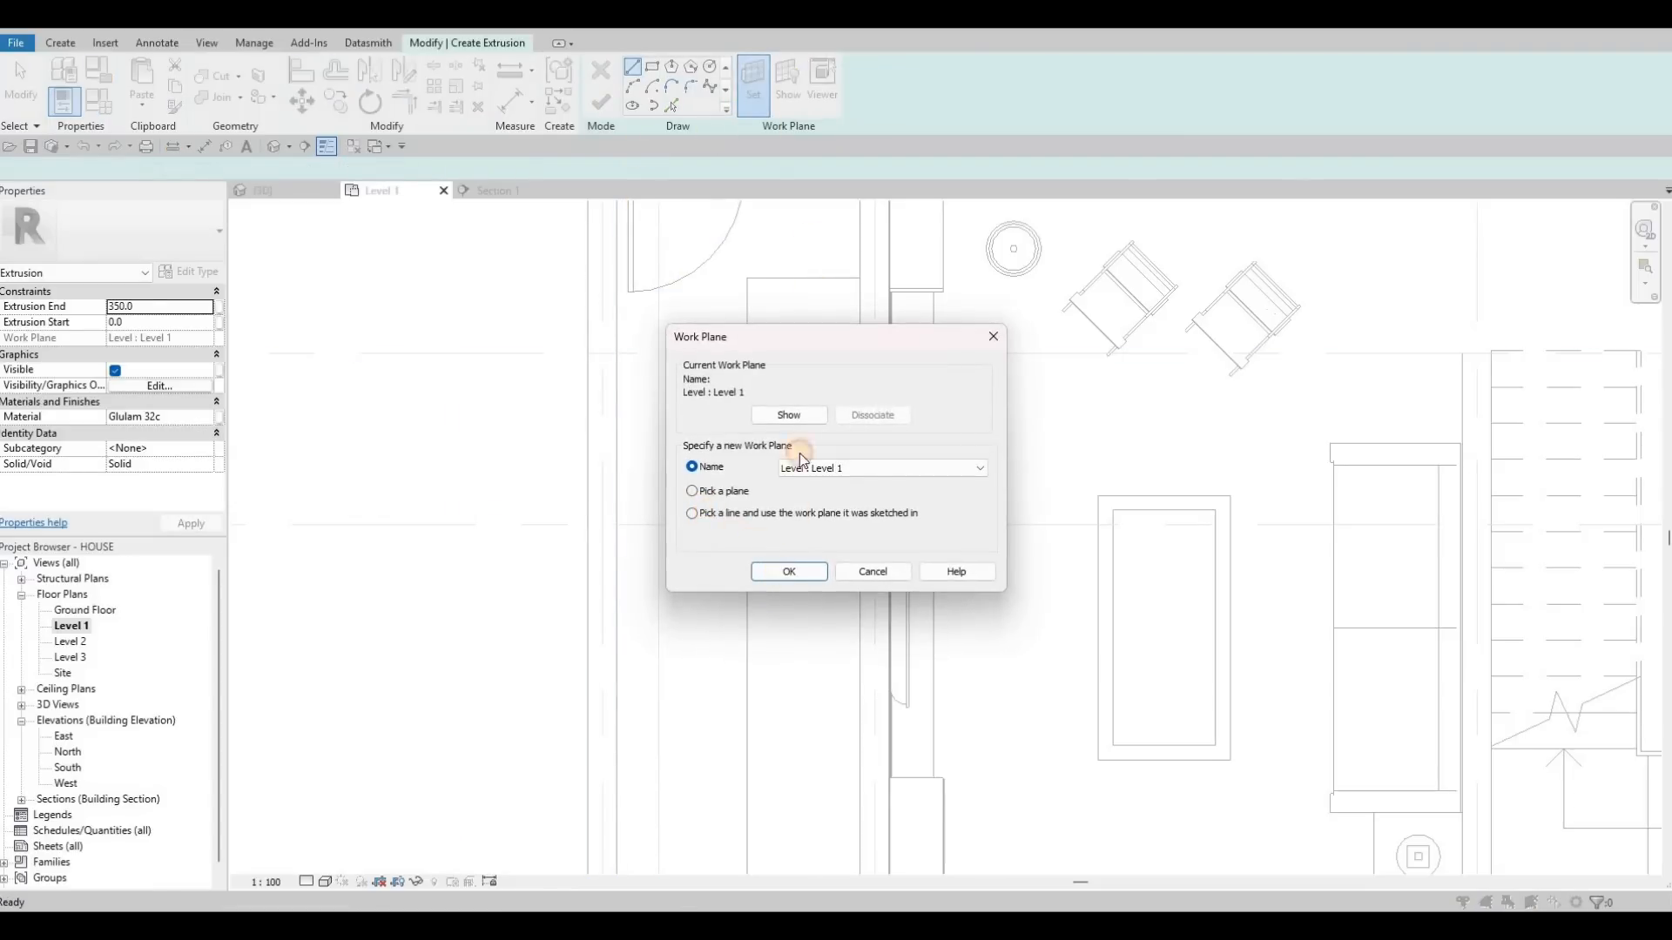
click(804, 281)
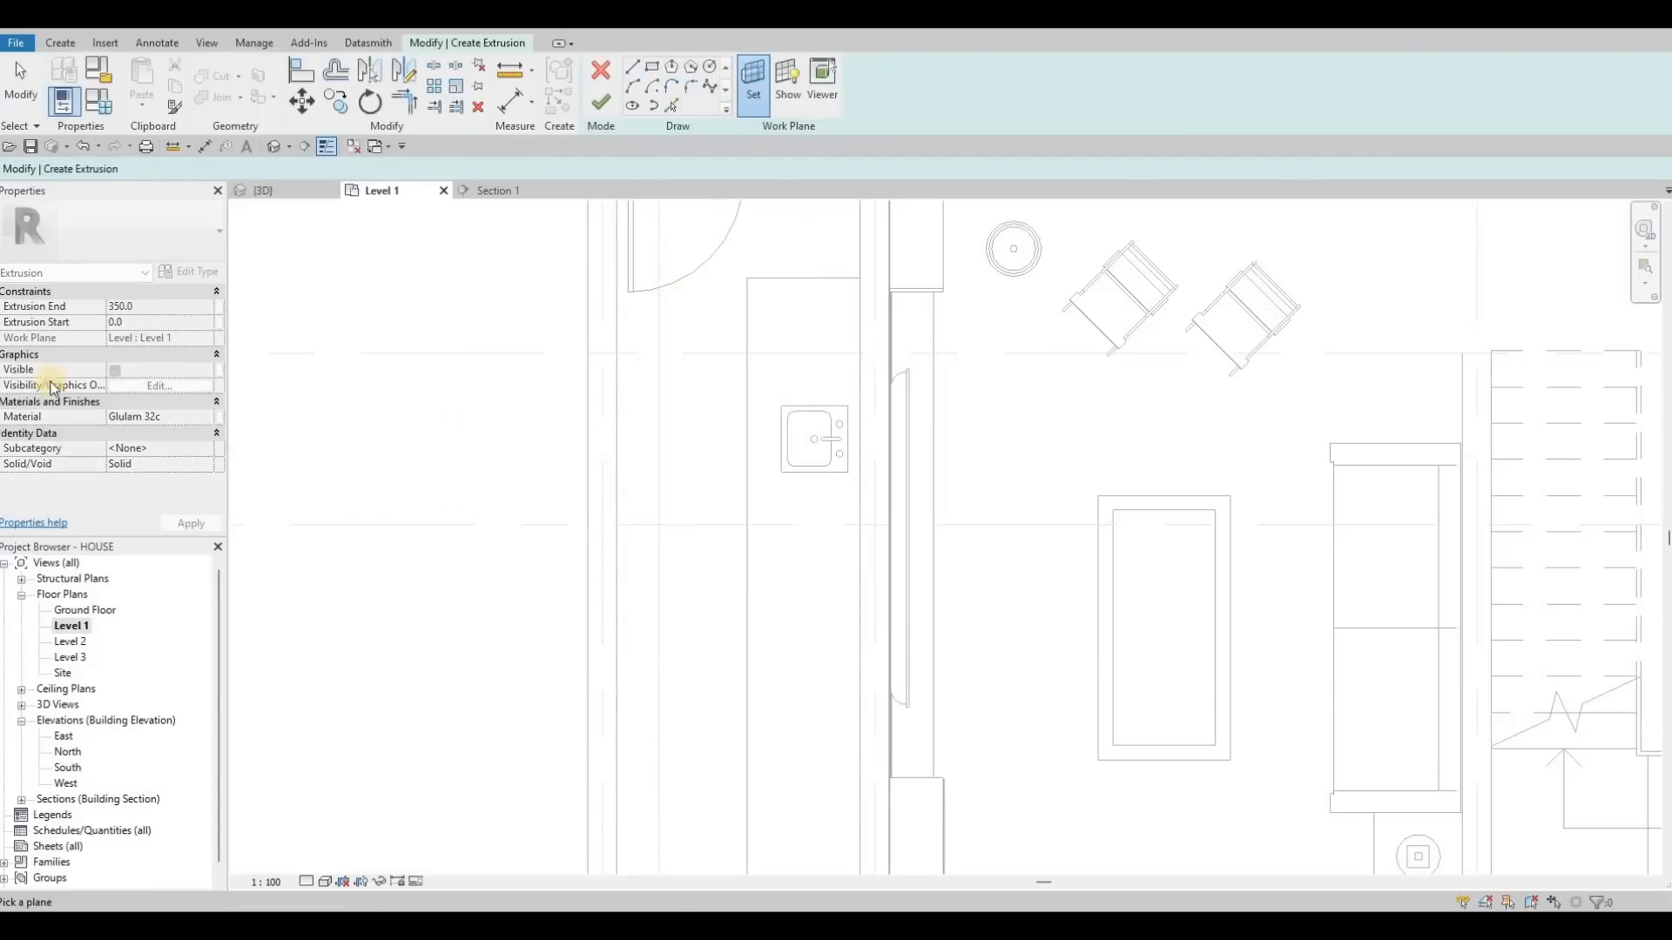
Set the new extrusion's material to the polished cut granite.
click(205, 418)
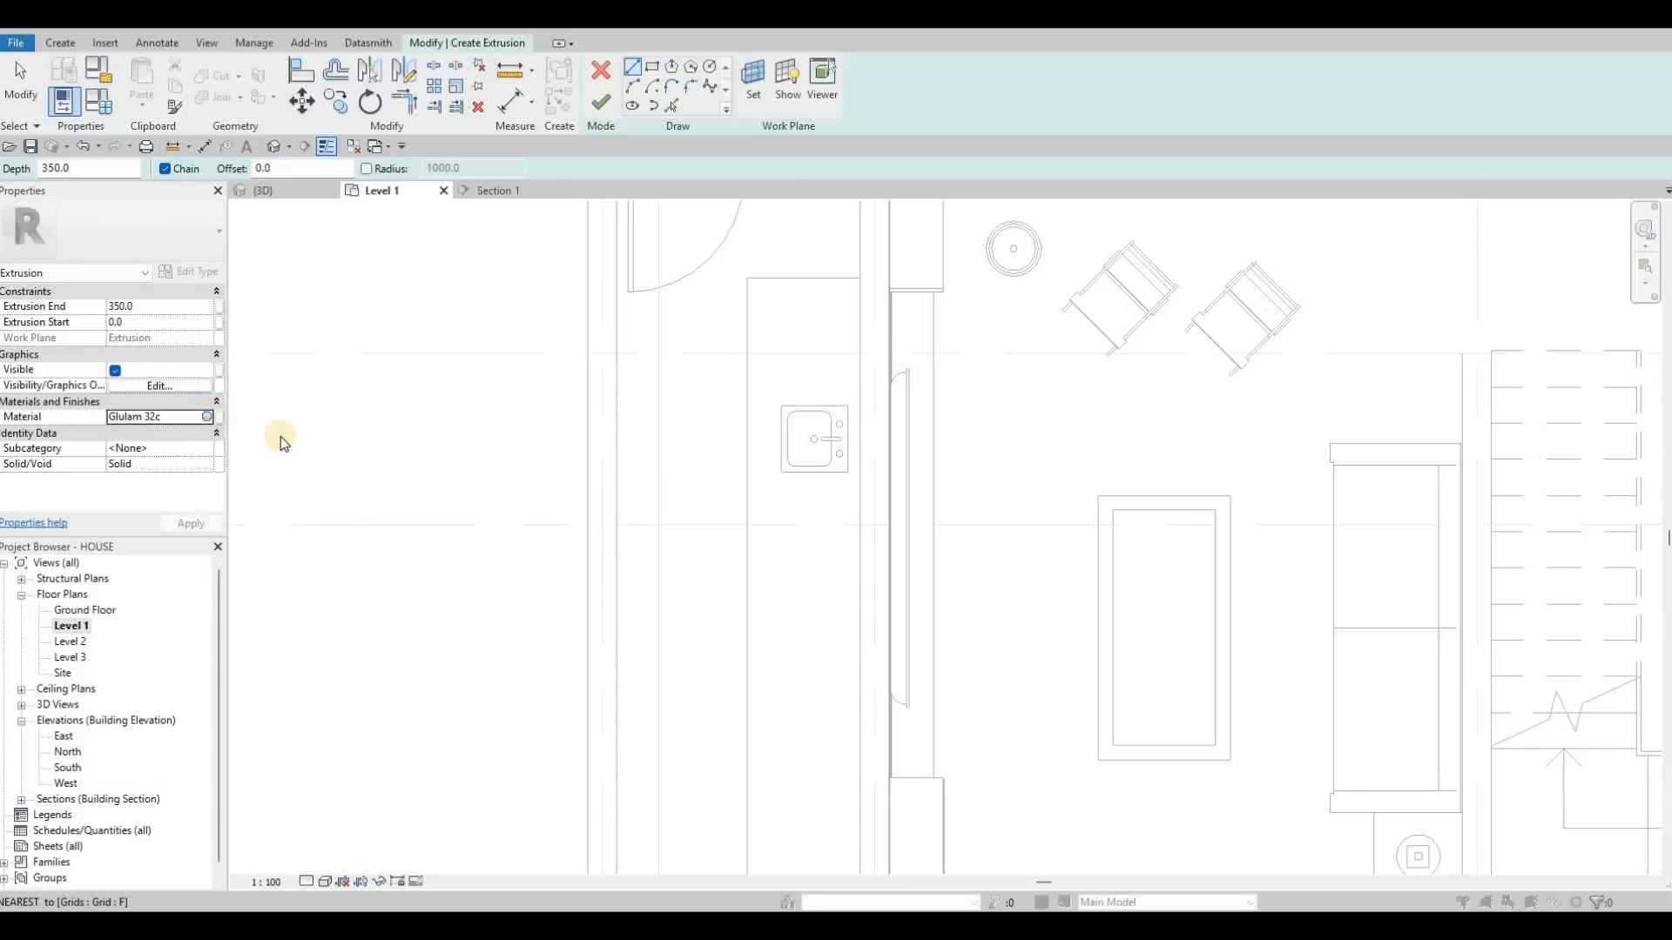
scroll(349, 396, down, 5)
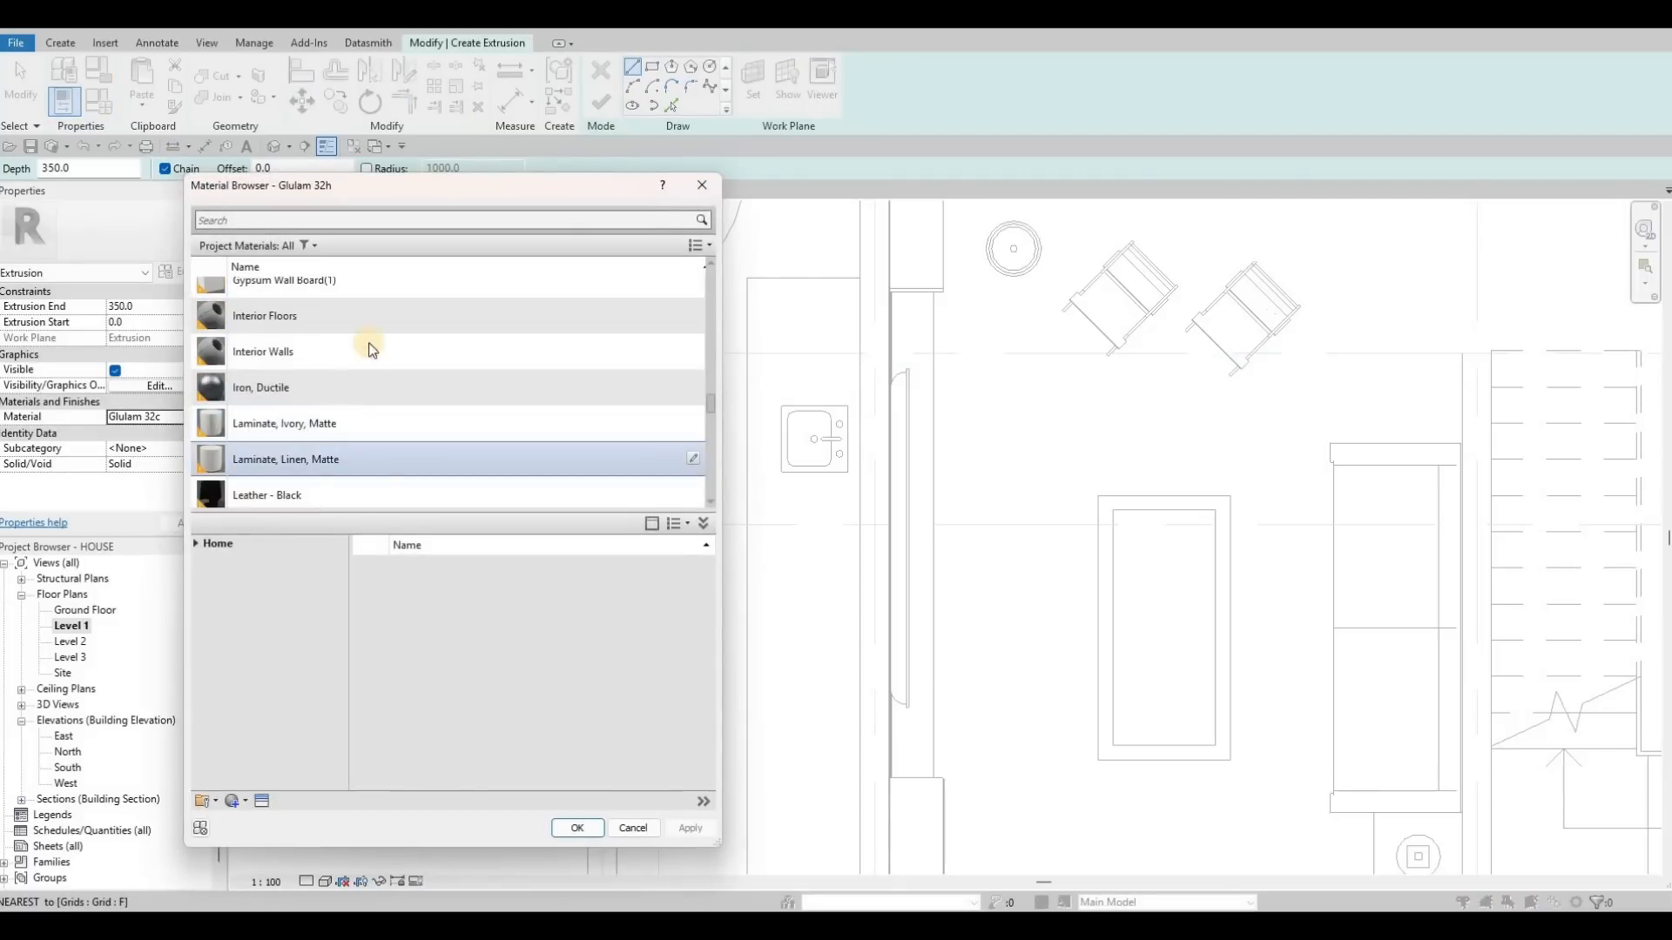
scroll(374, 330, up, 7)
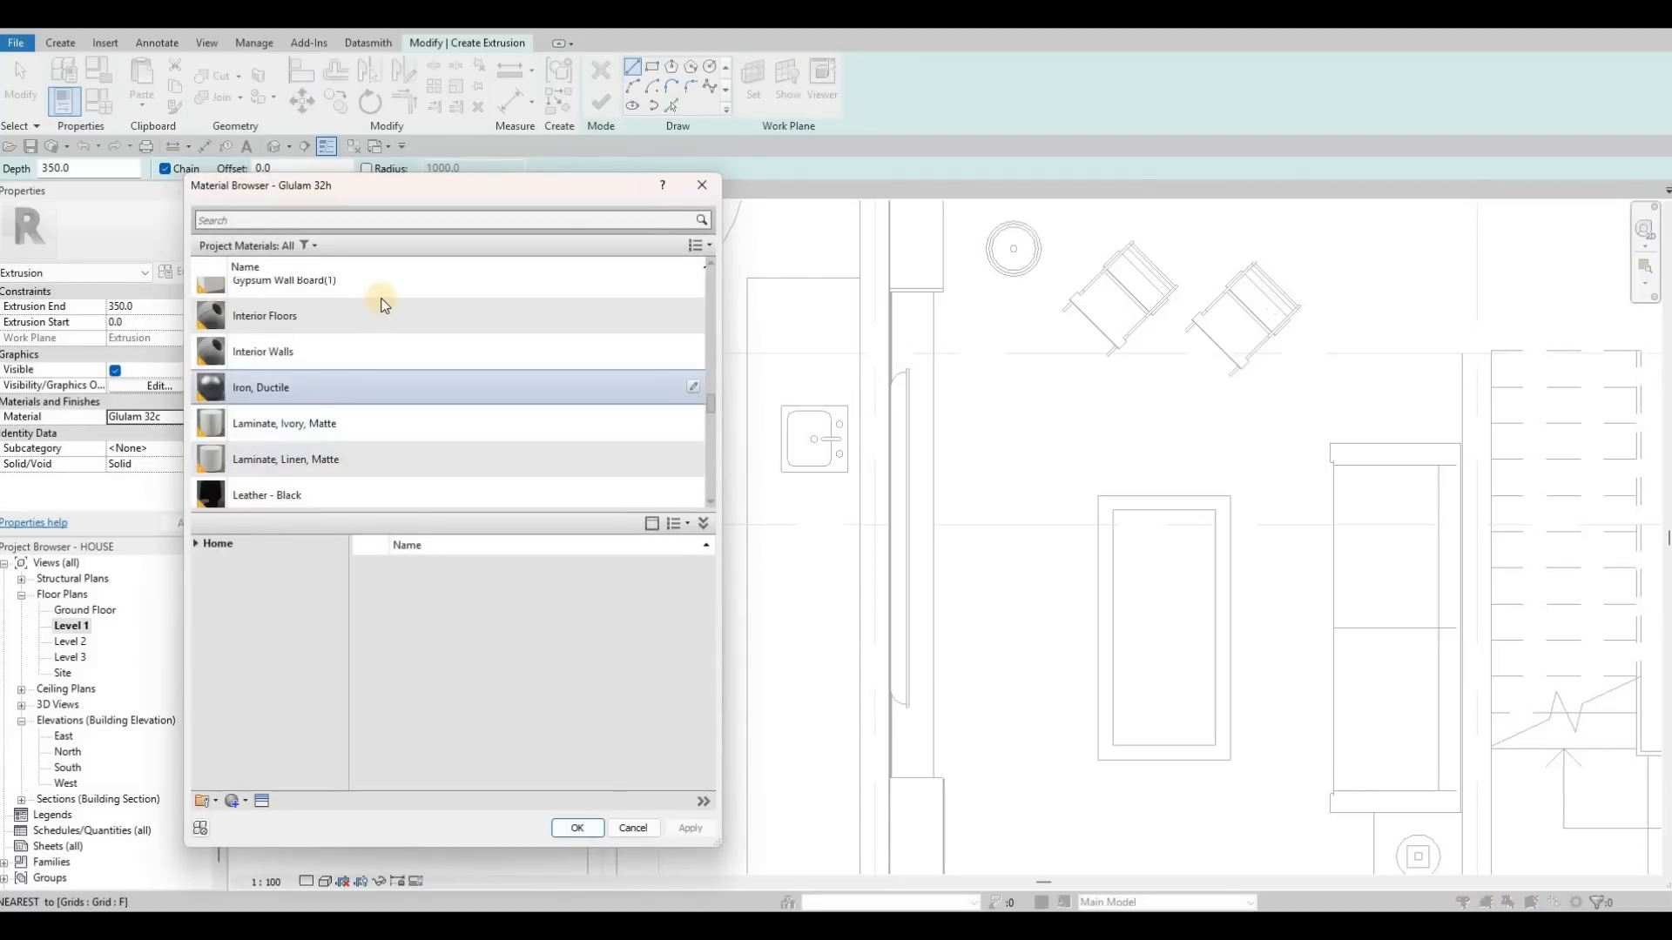
click(246, 803)
click(244, 833)
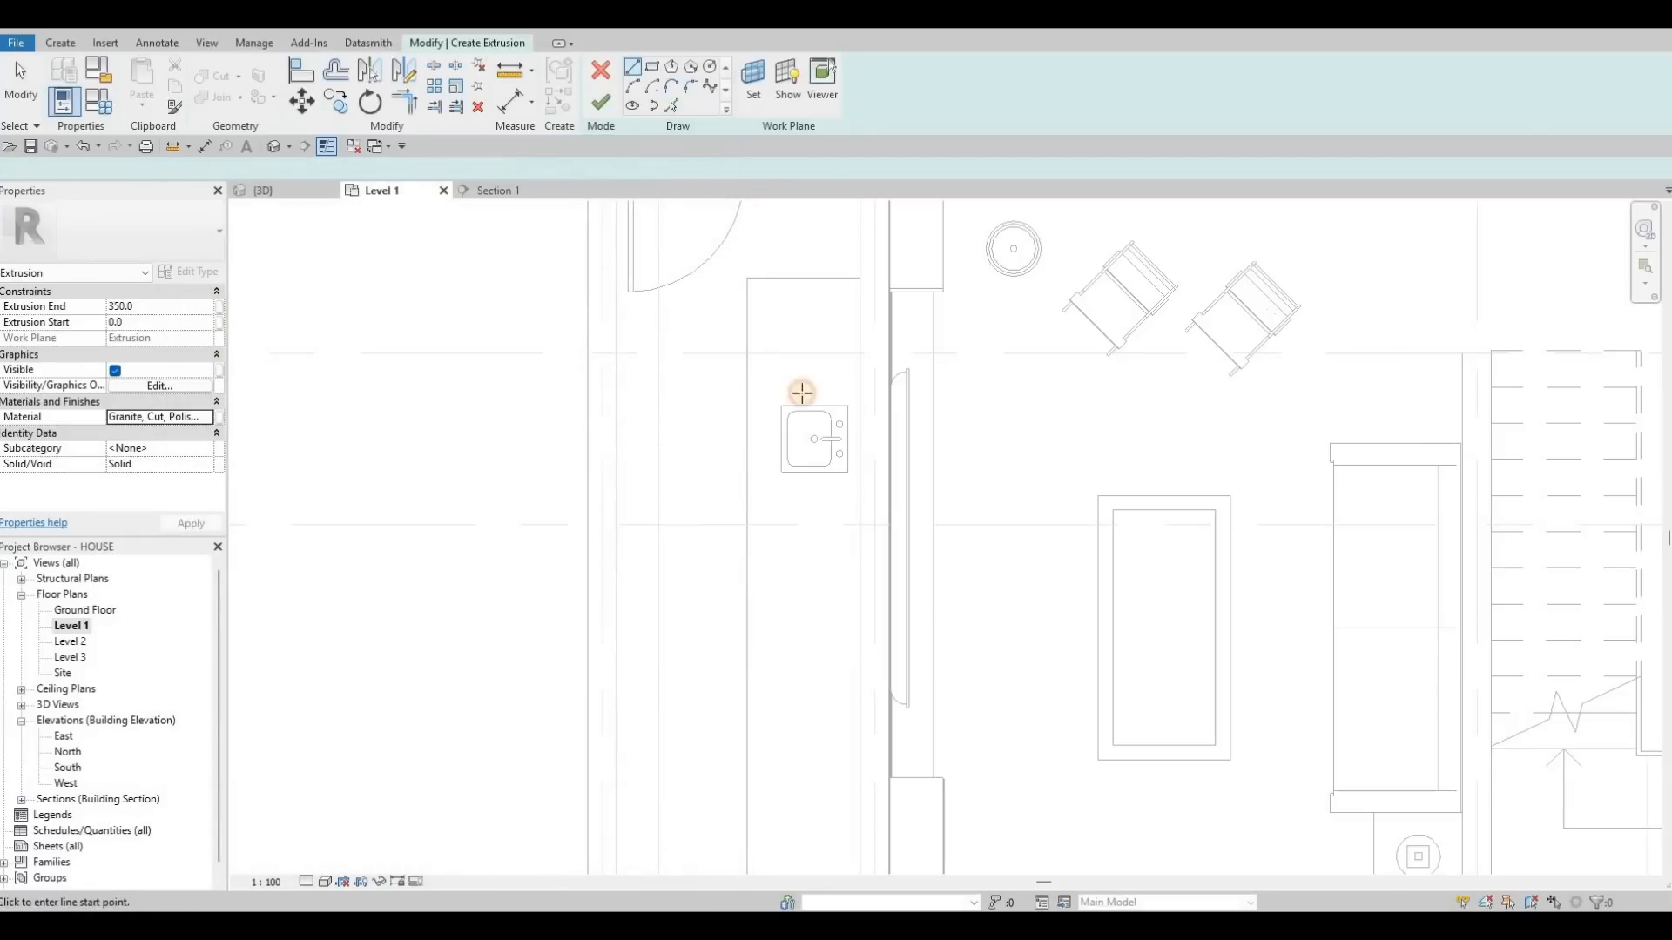
Sketch a rectangle over the full footprint of the laundry counter, from its upper corner near the door to the opposite wall corner.
click(747, 279)
key(Escape)
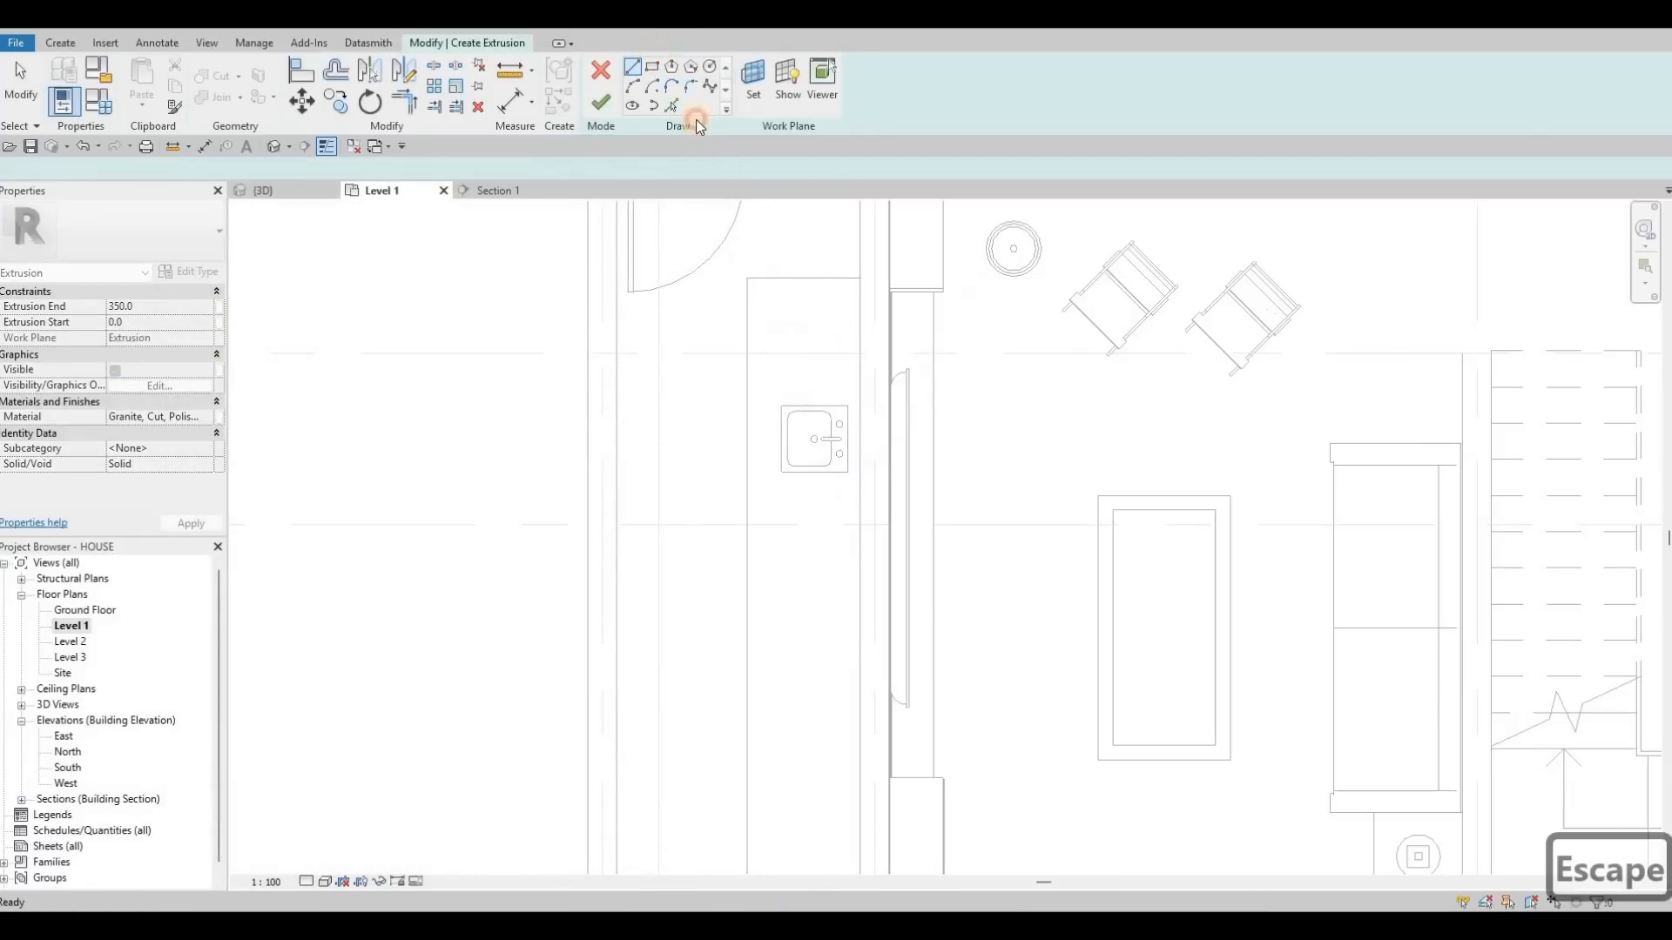
click(748, 279)
middle_drag(848, 510, 831, 289)
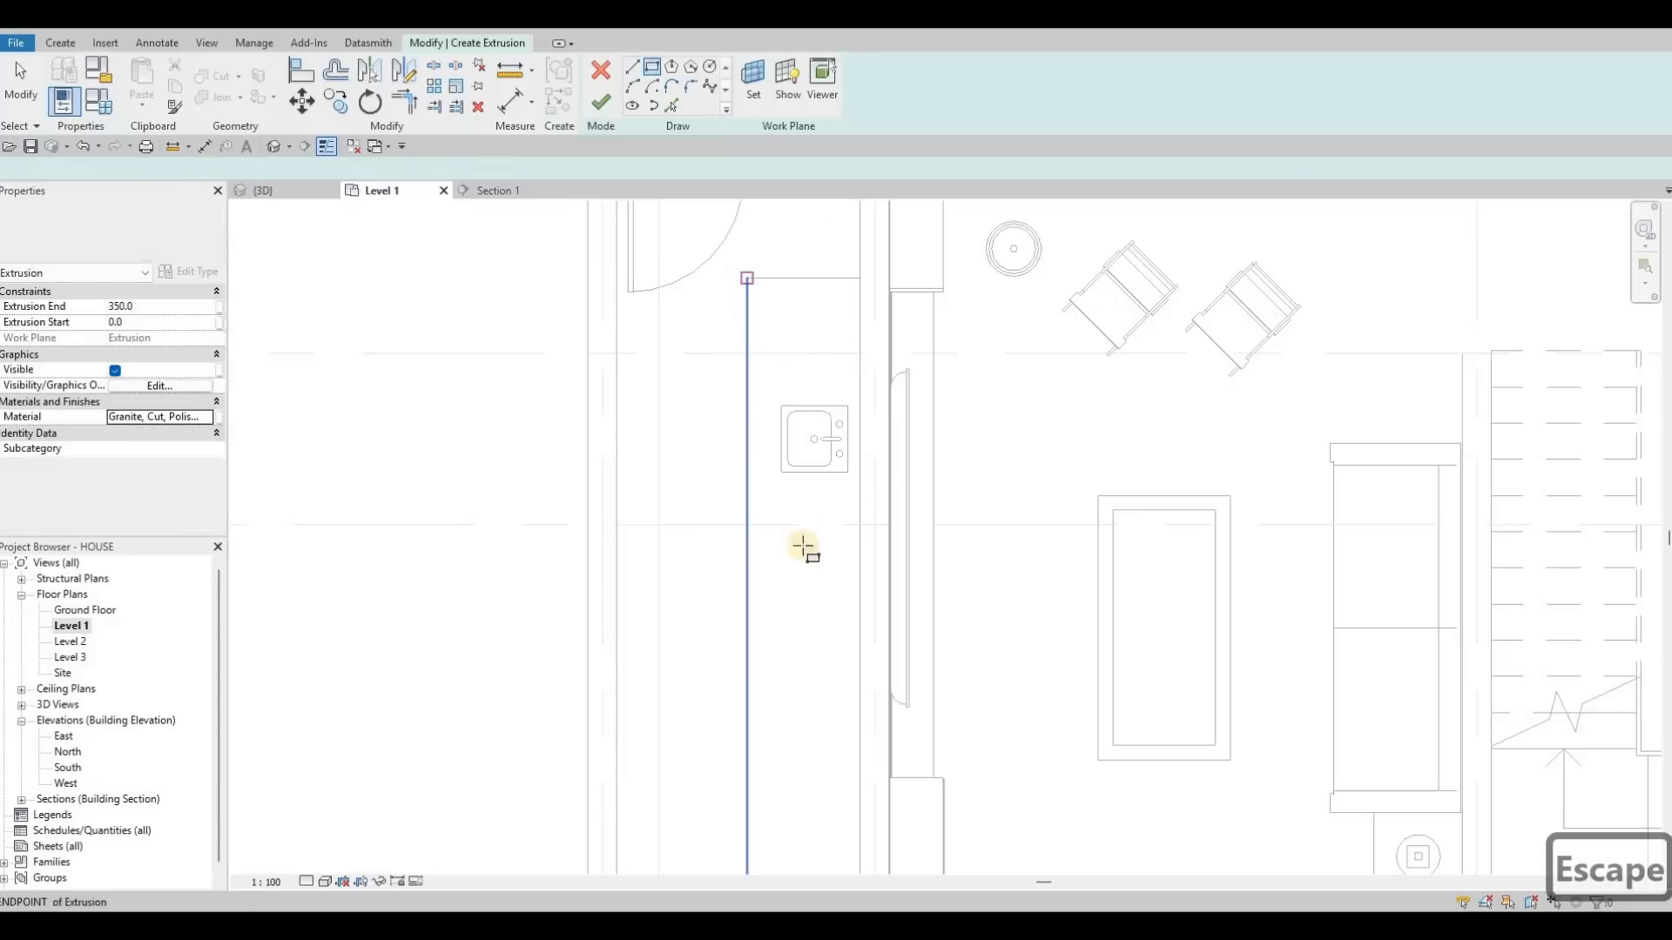
click(843, 678)
scroll(840, 675, up, 3)
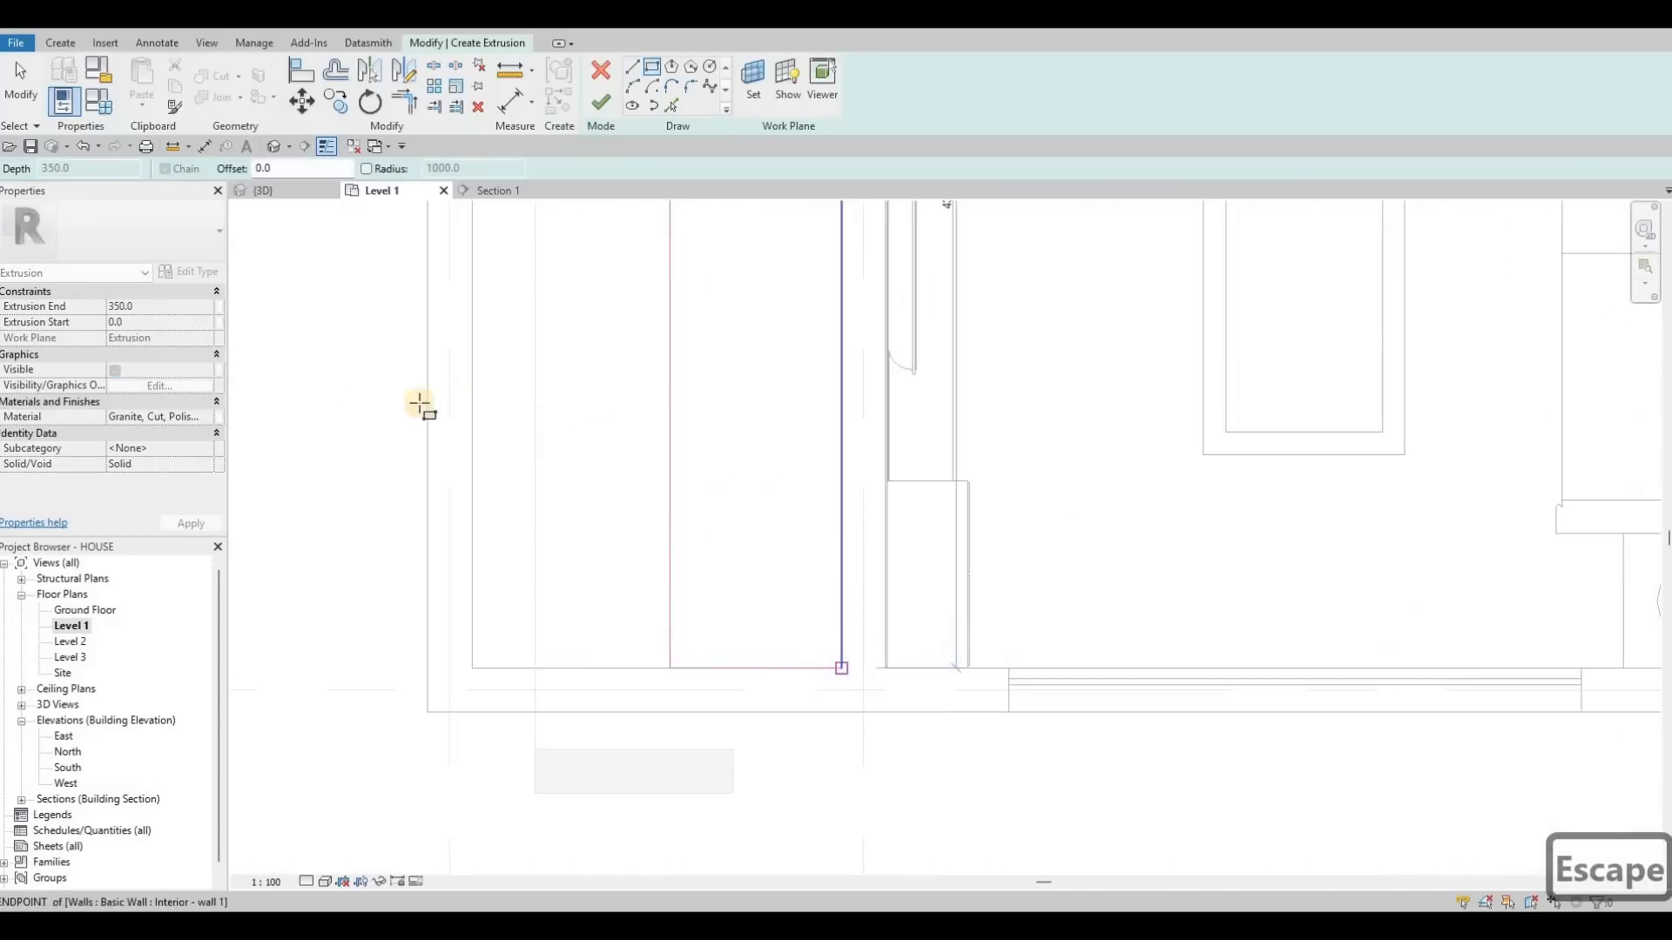
Set the granite top's extrusion end to 25 mm and finish the extrusion.
click(170, 307)
text(25)
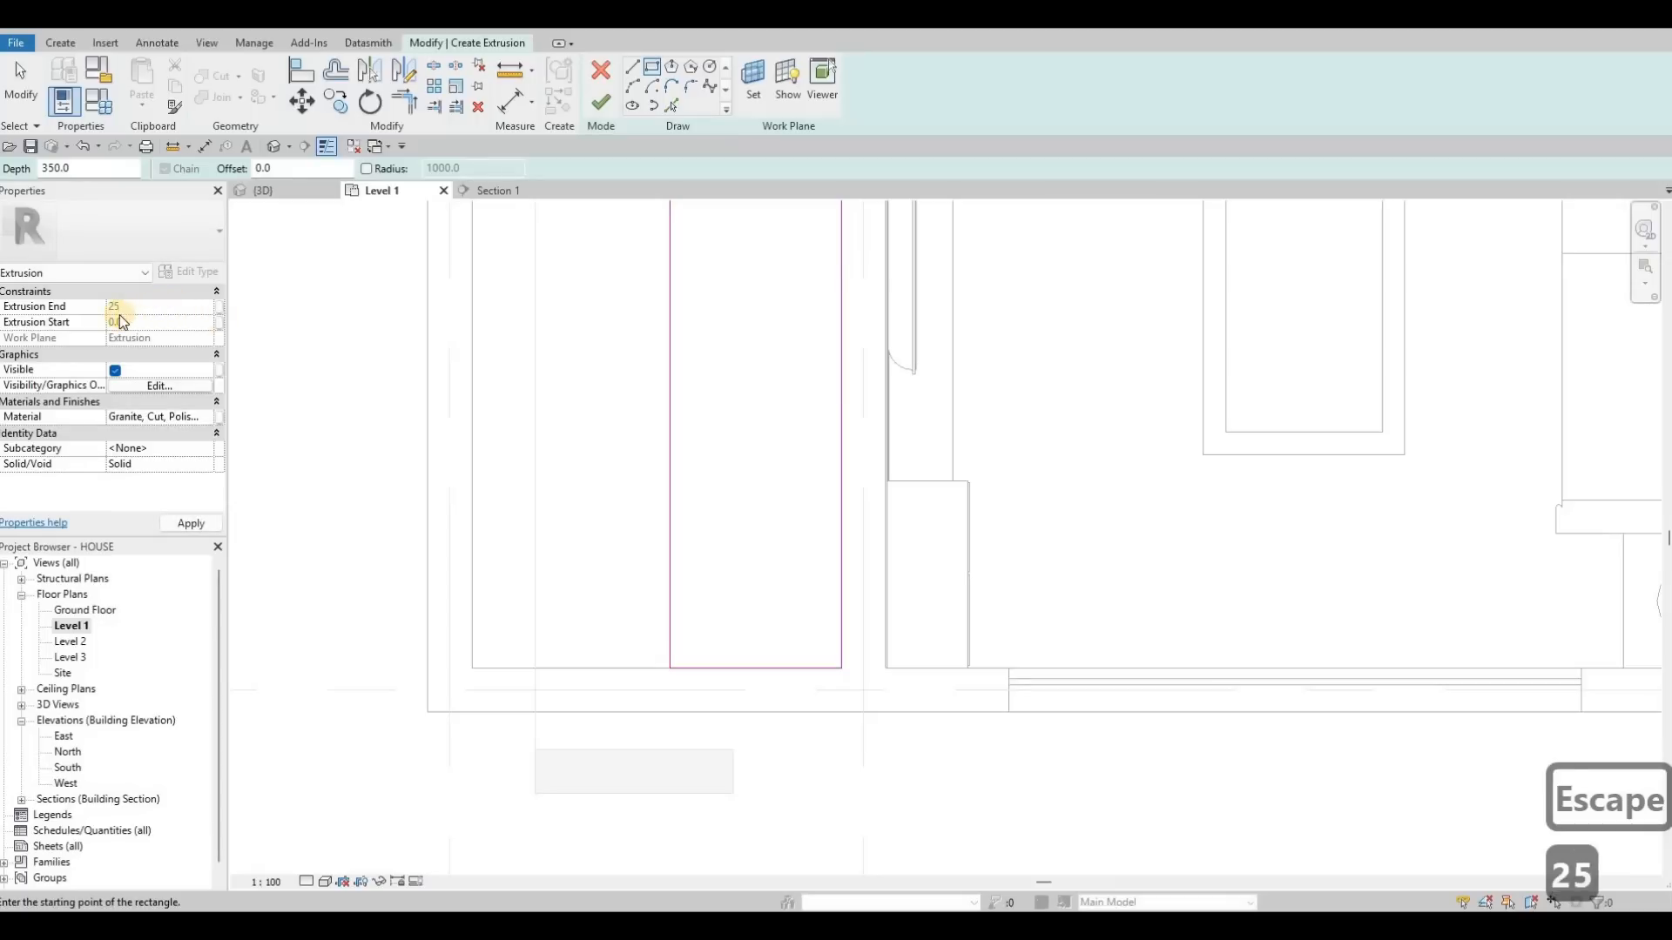
click(185, 524)
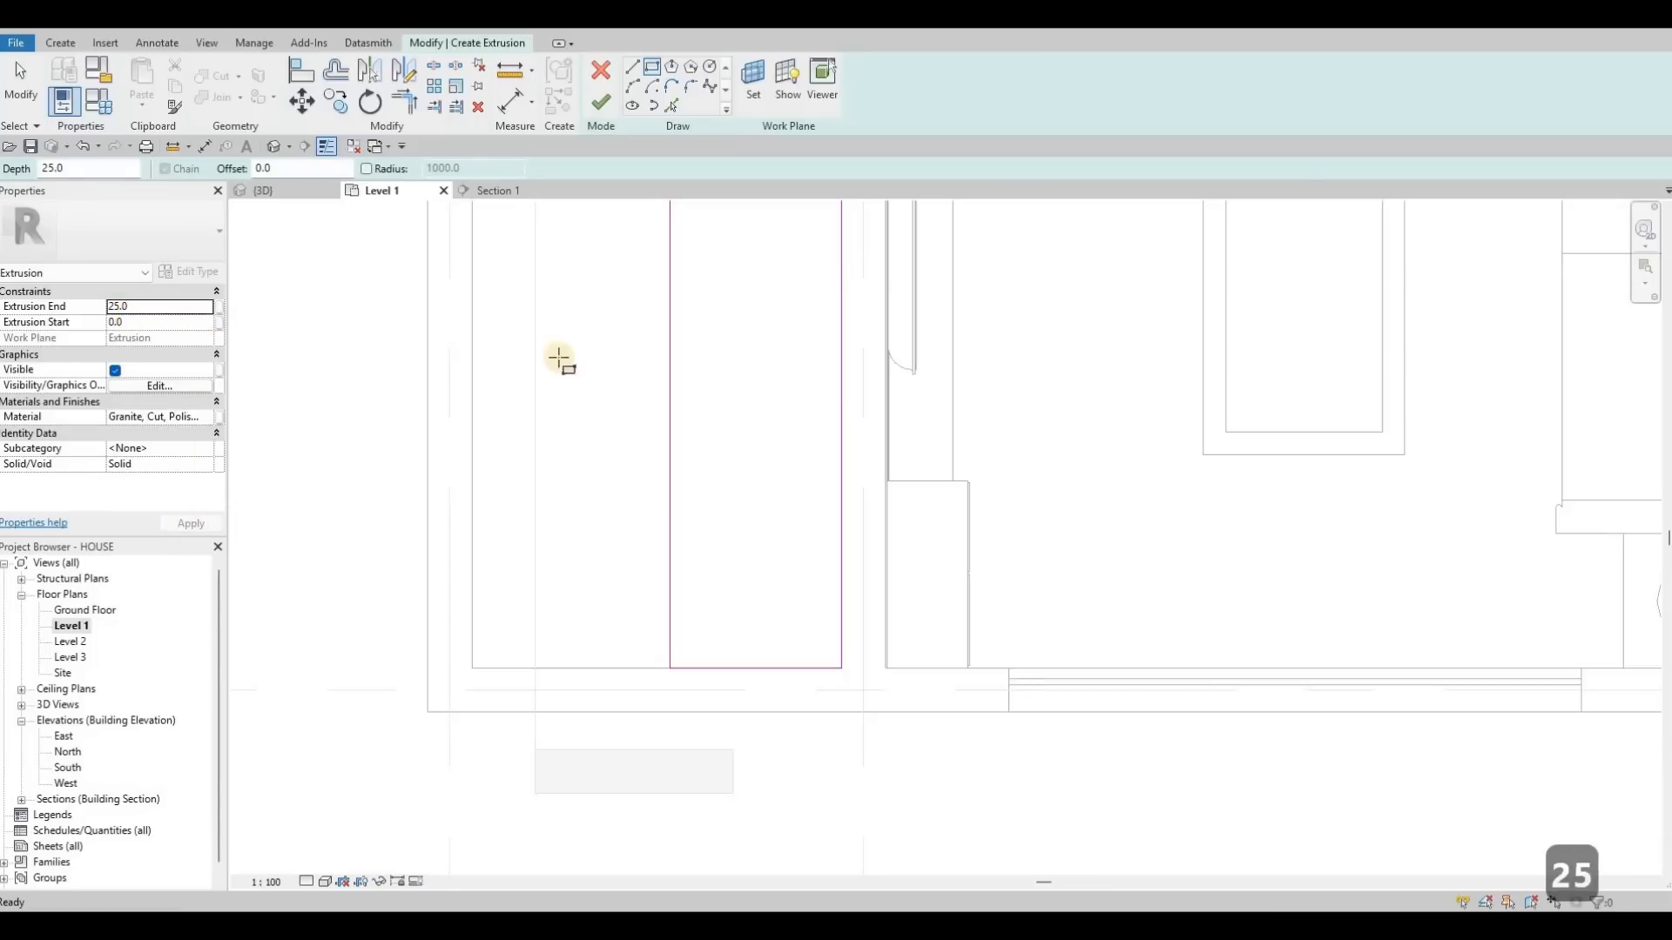
click(593, 105)
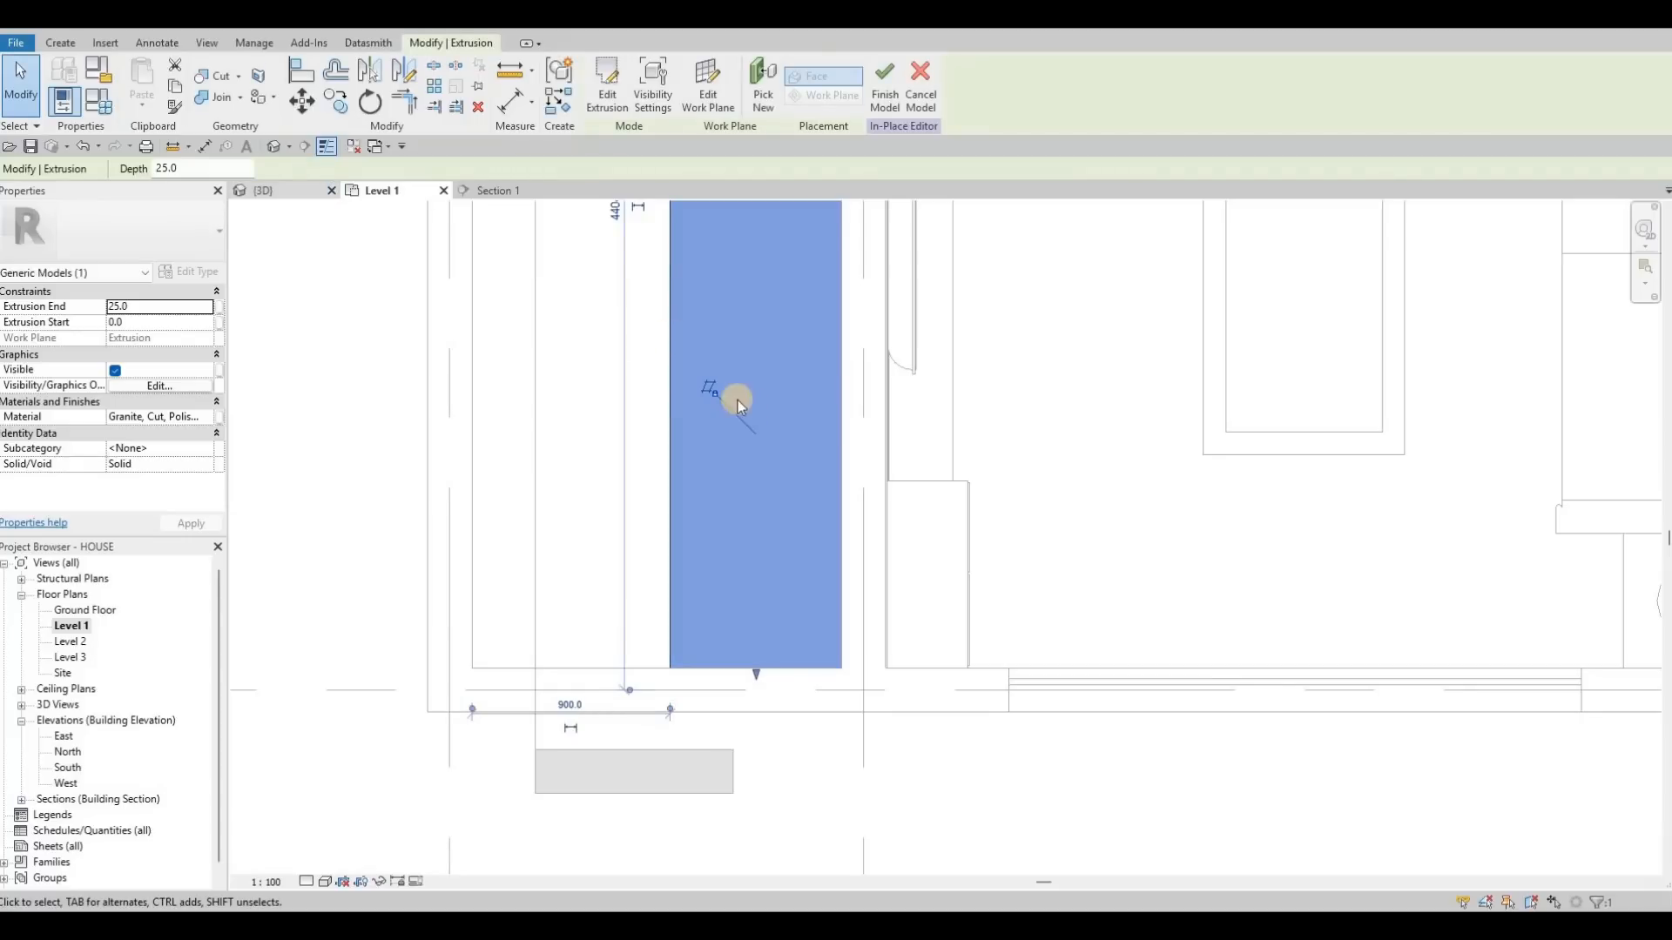
Examine how the granite top meets the sink in the 3D view and in Section 1.
key(ctrl+Tab)
shift+middle_drag(874, 524, 878, 524)
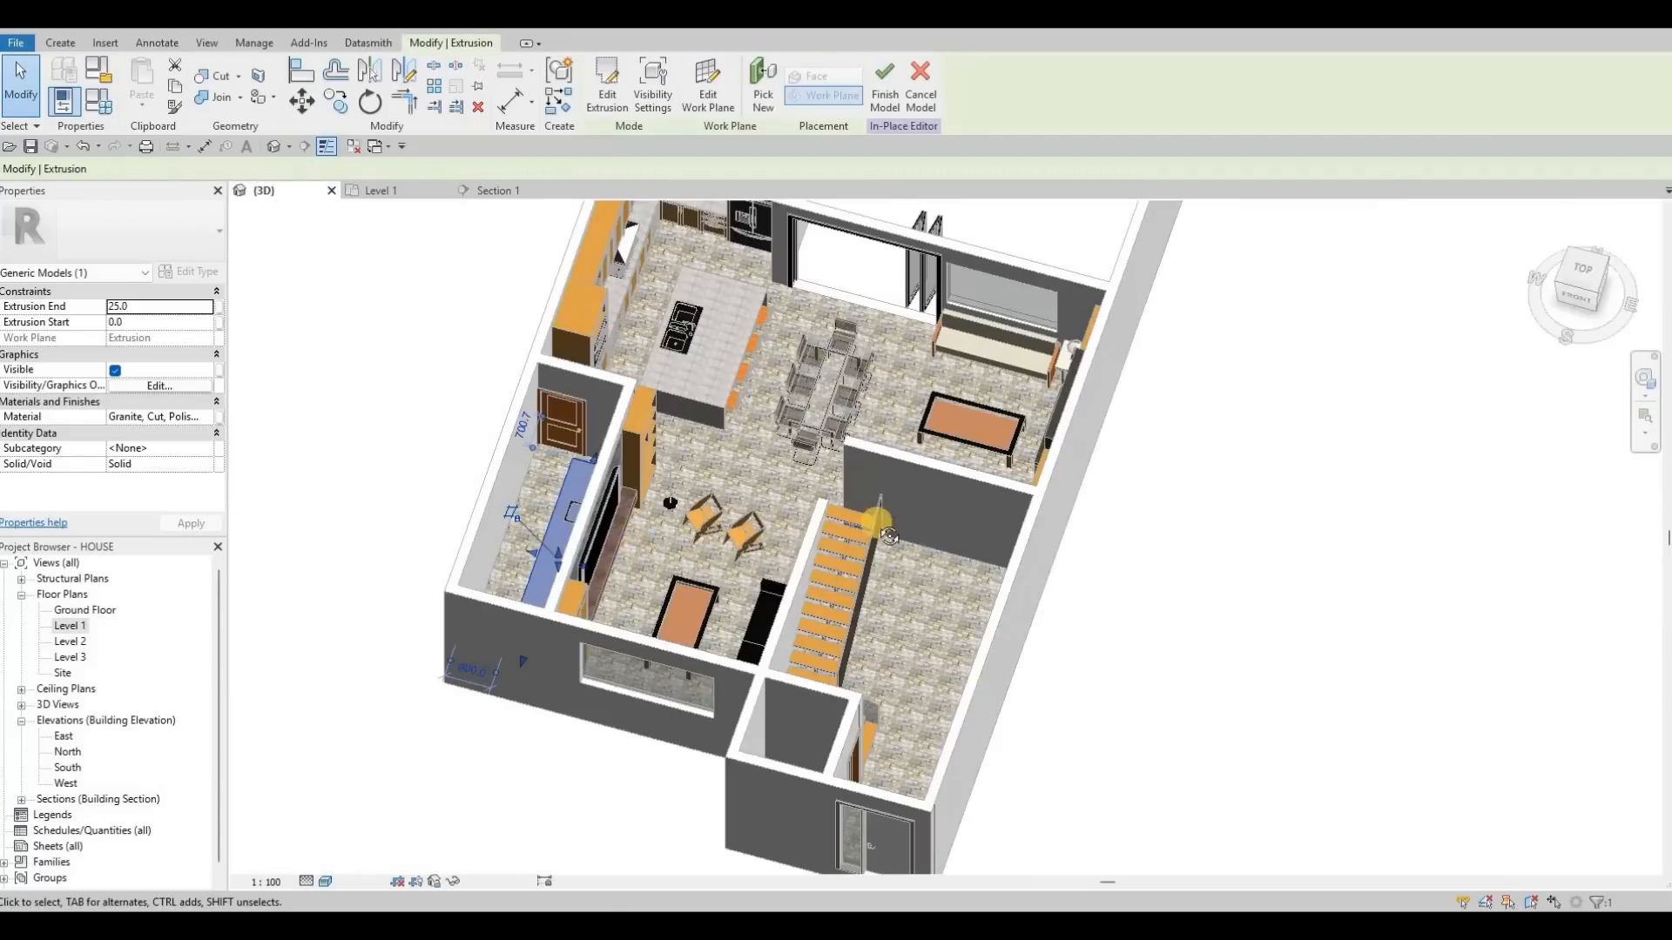
shift+middle_drag(355, 528, 414, 522)
scroll(415, 512, up, 5)
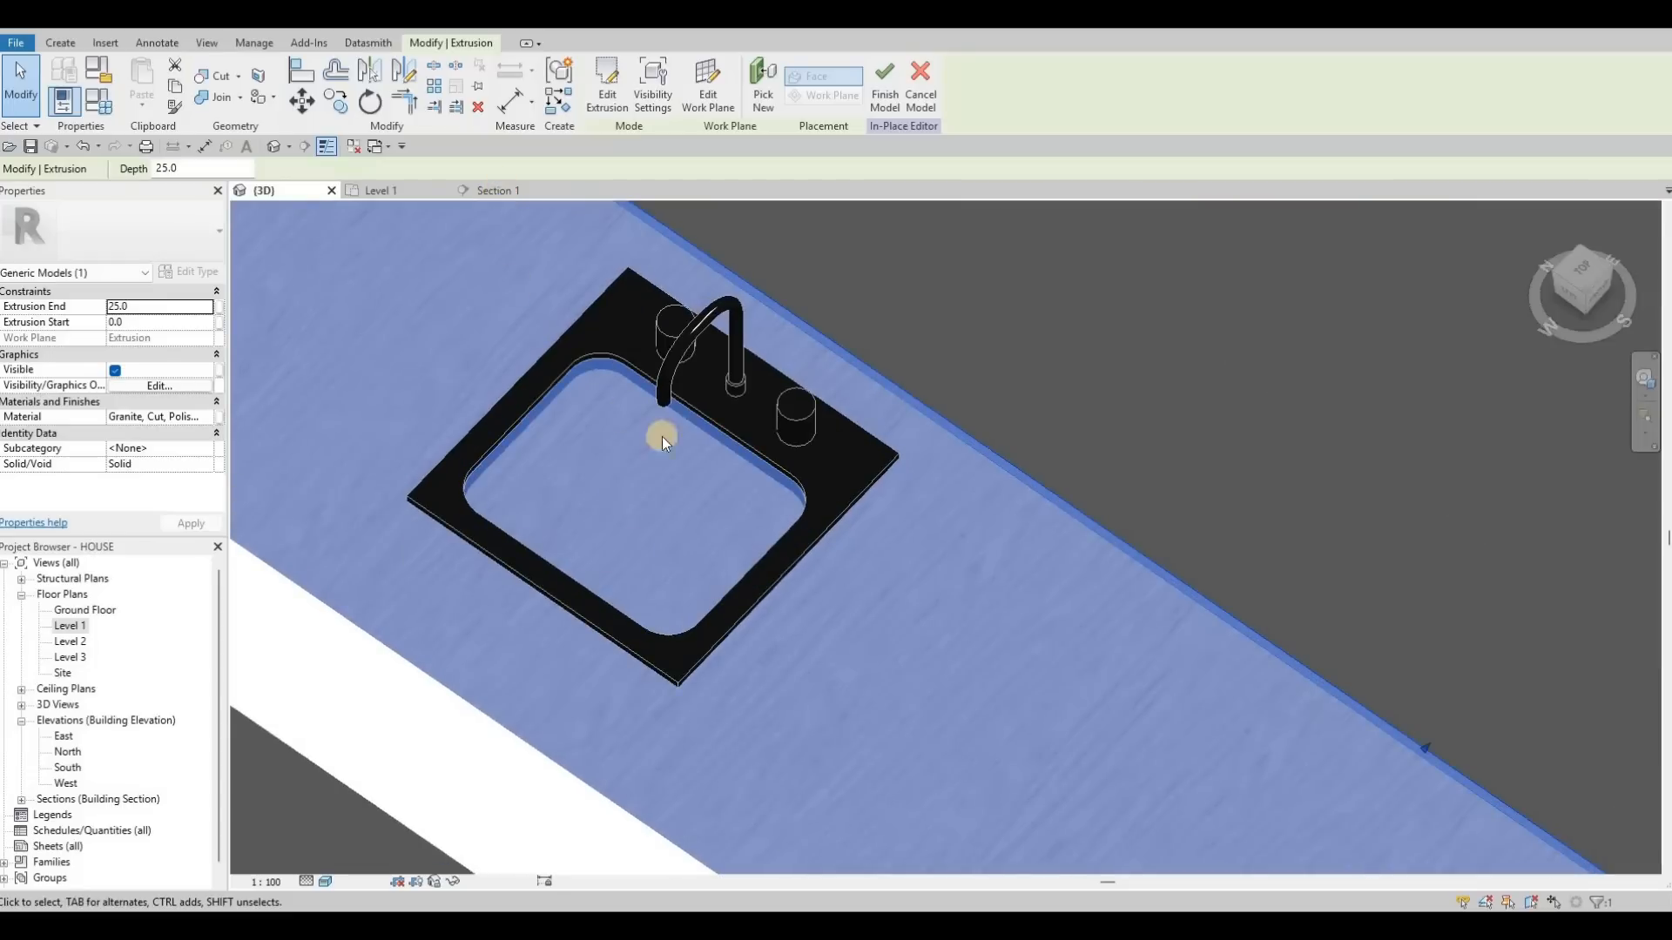
scroll(620, 463, up, 4)
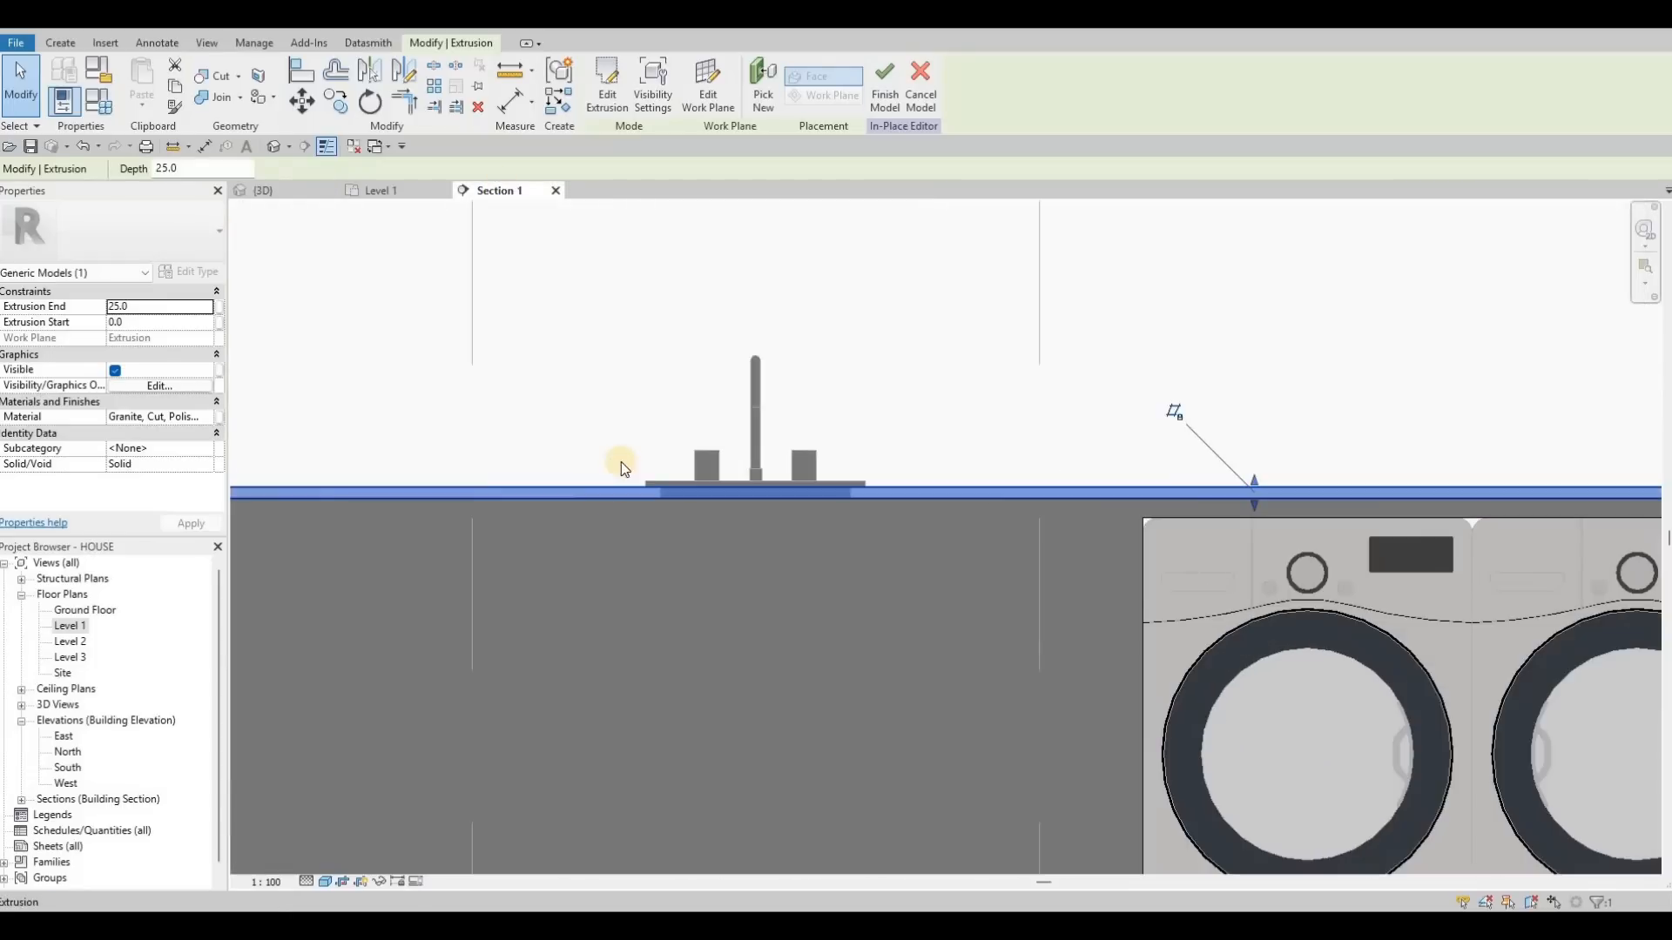
middle_drag(796, 467, 799, 467)
scroll(662, 470, down, 4)
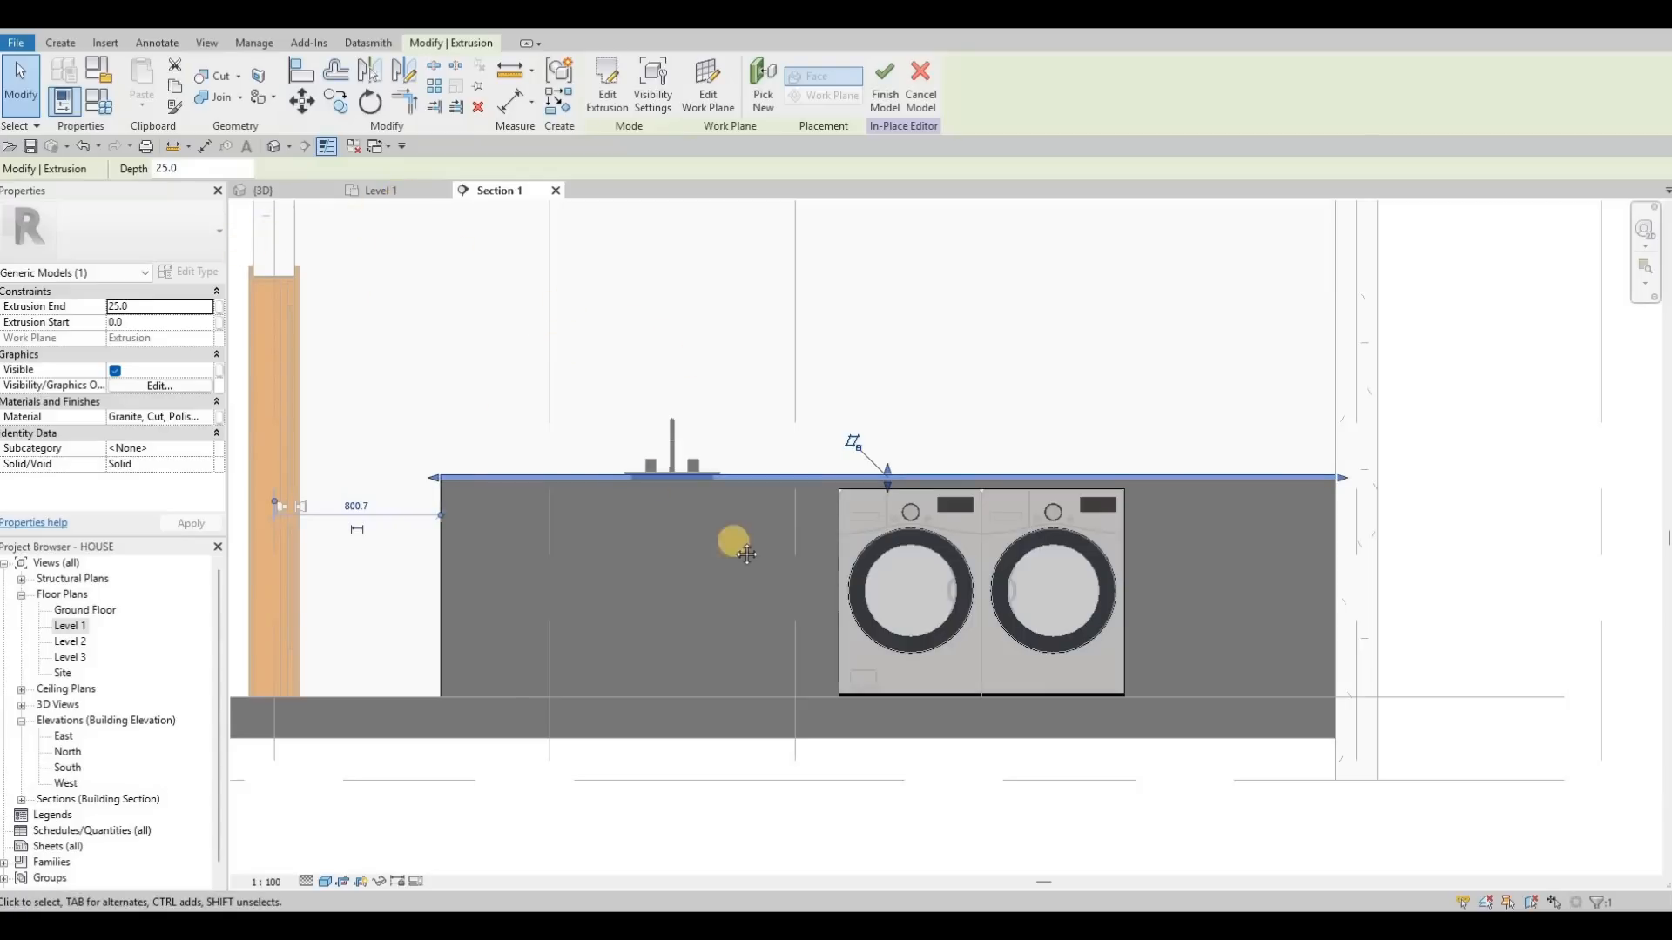
In the Level 1 plan, create a void extrusion from a rectangle around the sink basin, about 420 mm along the counter.
key(ctrl+Tab)
scroll(805, 505, up, 3)
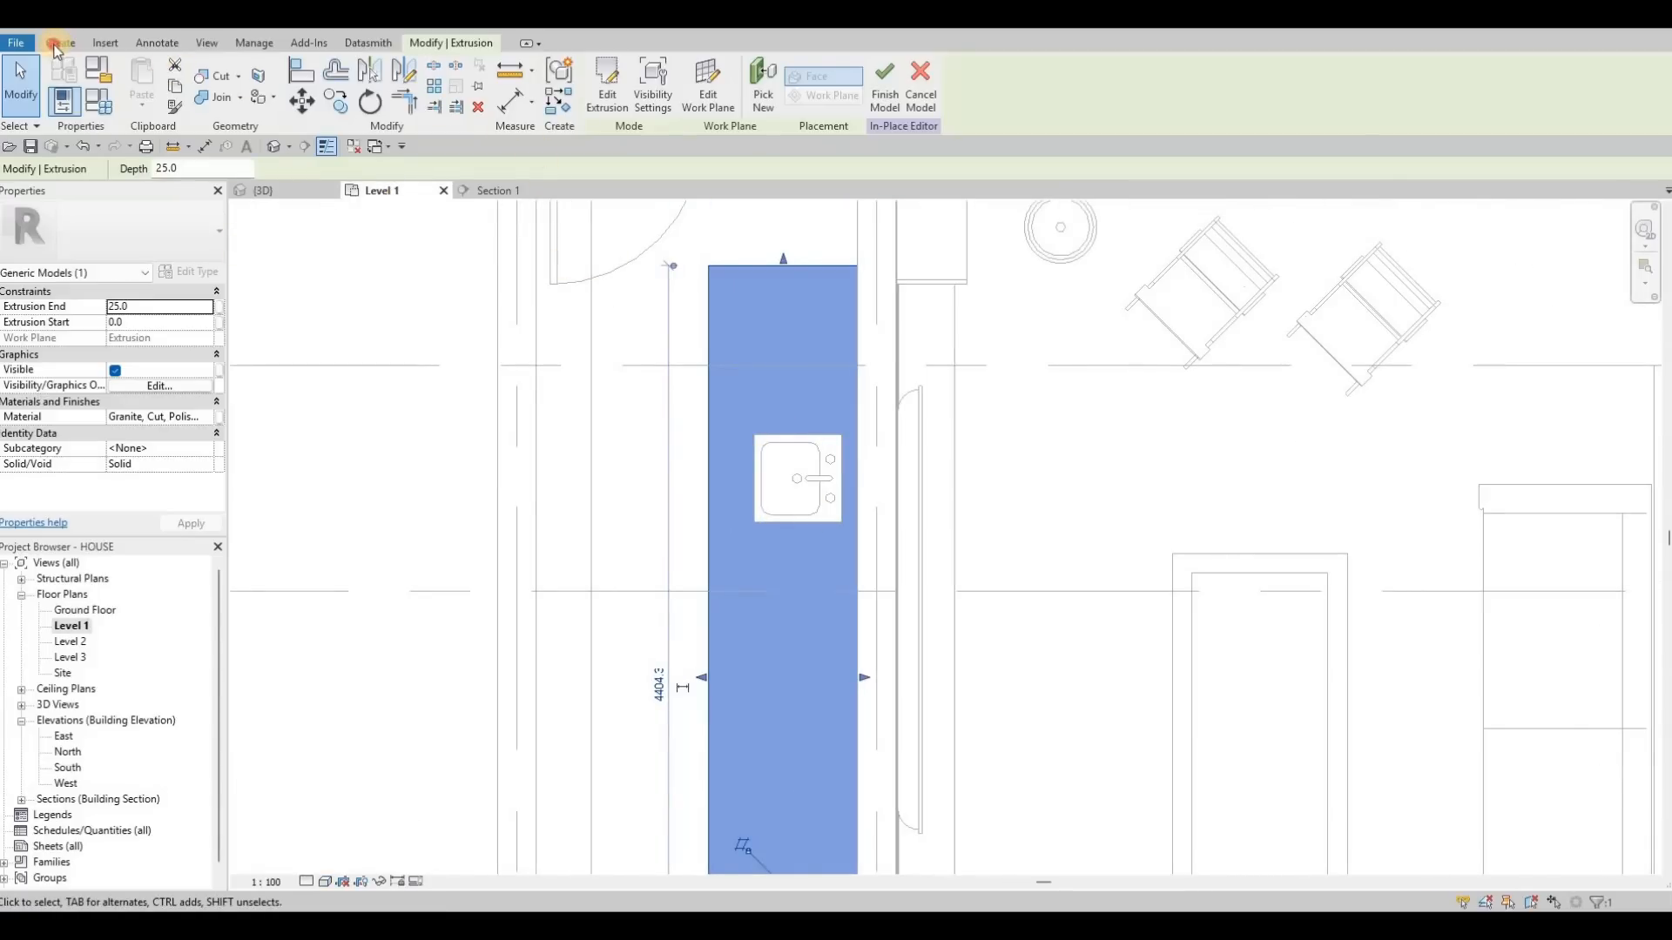
click(345, 113)
click(357, 137)
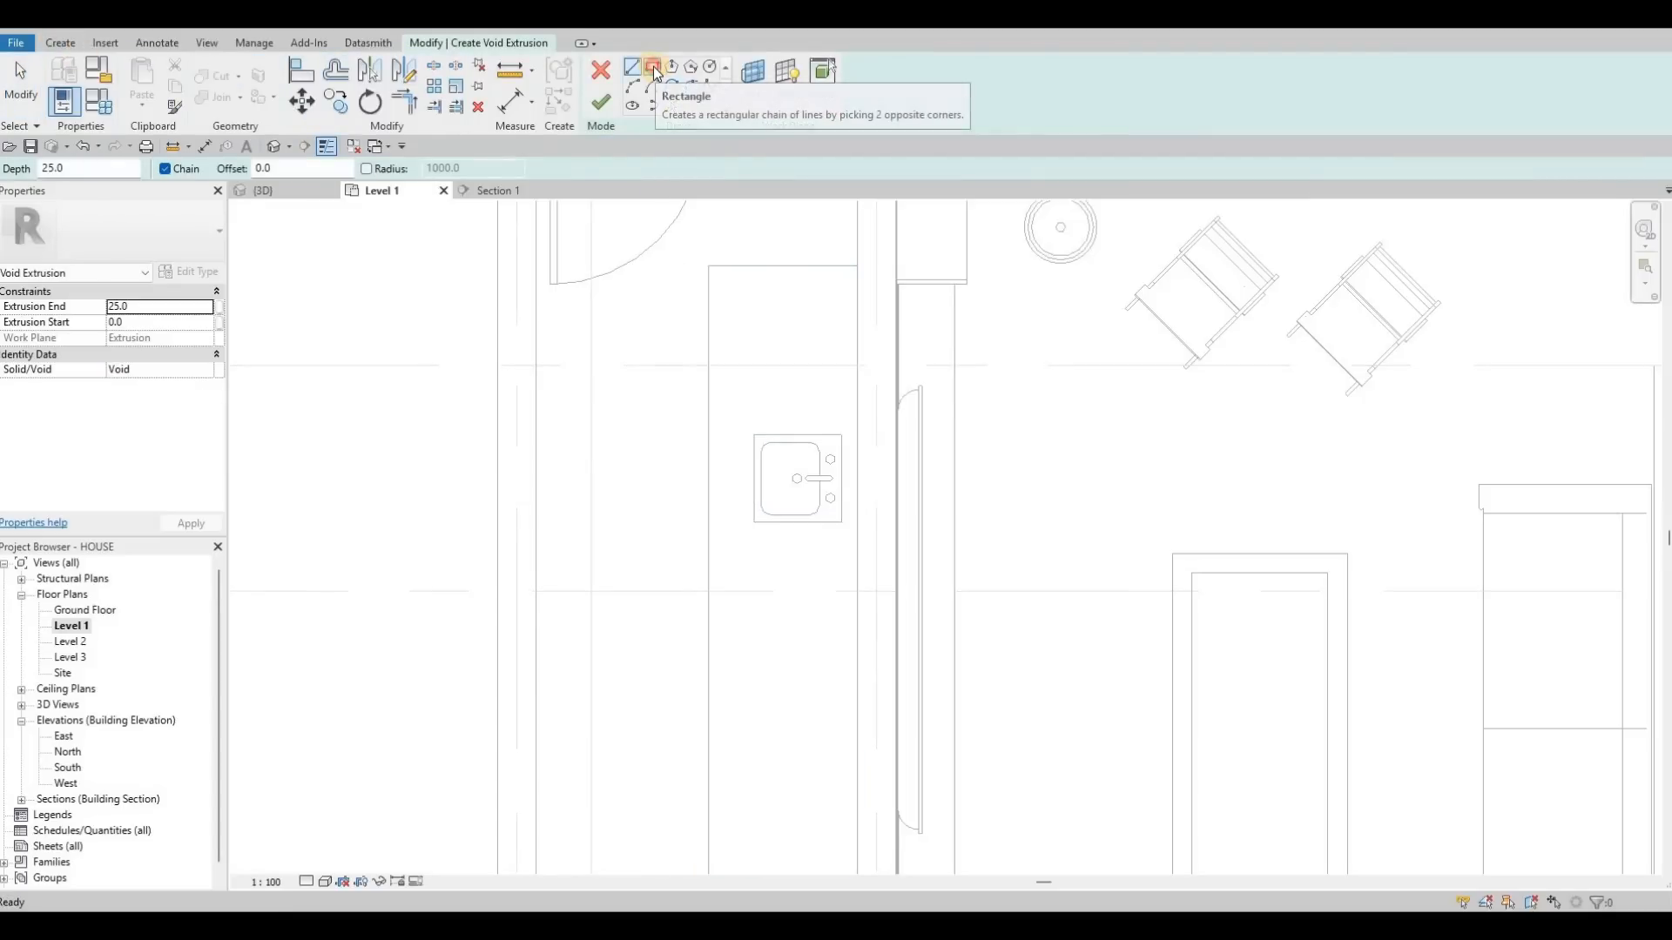
scroll(642, 287, up, 6)
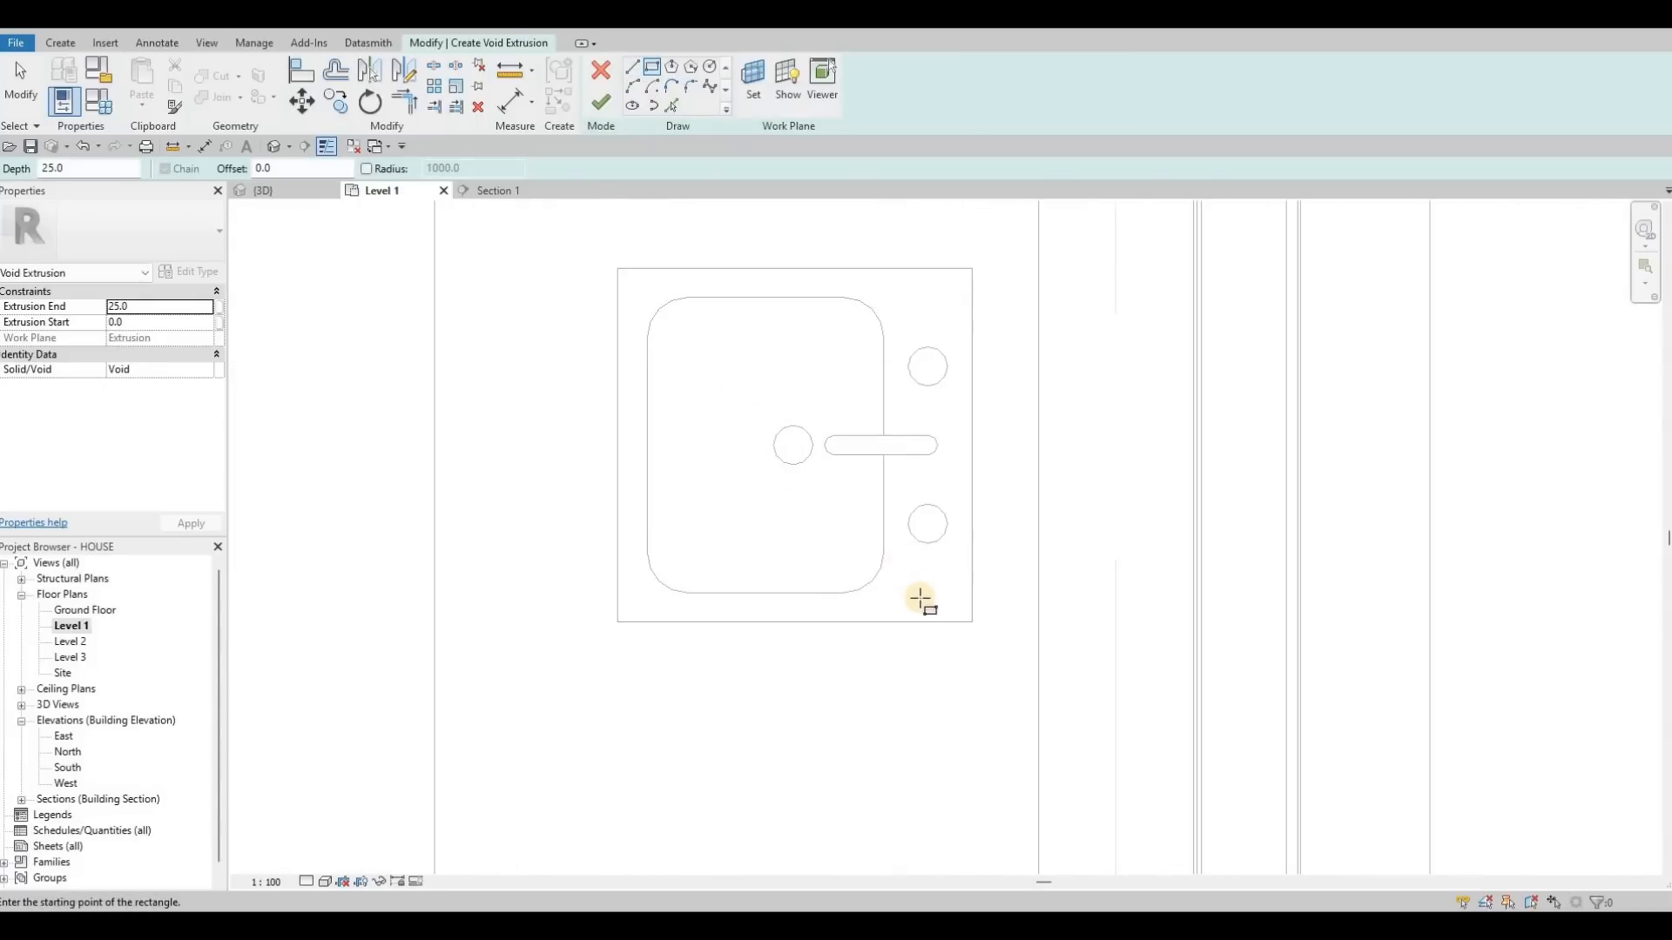
click(910, 605)
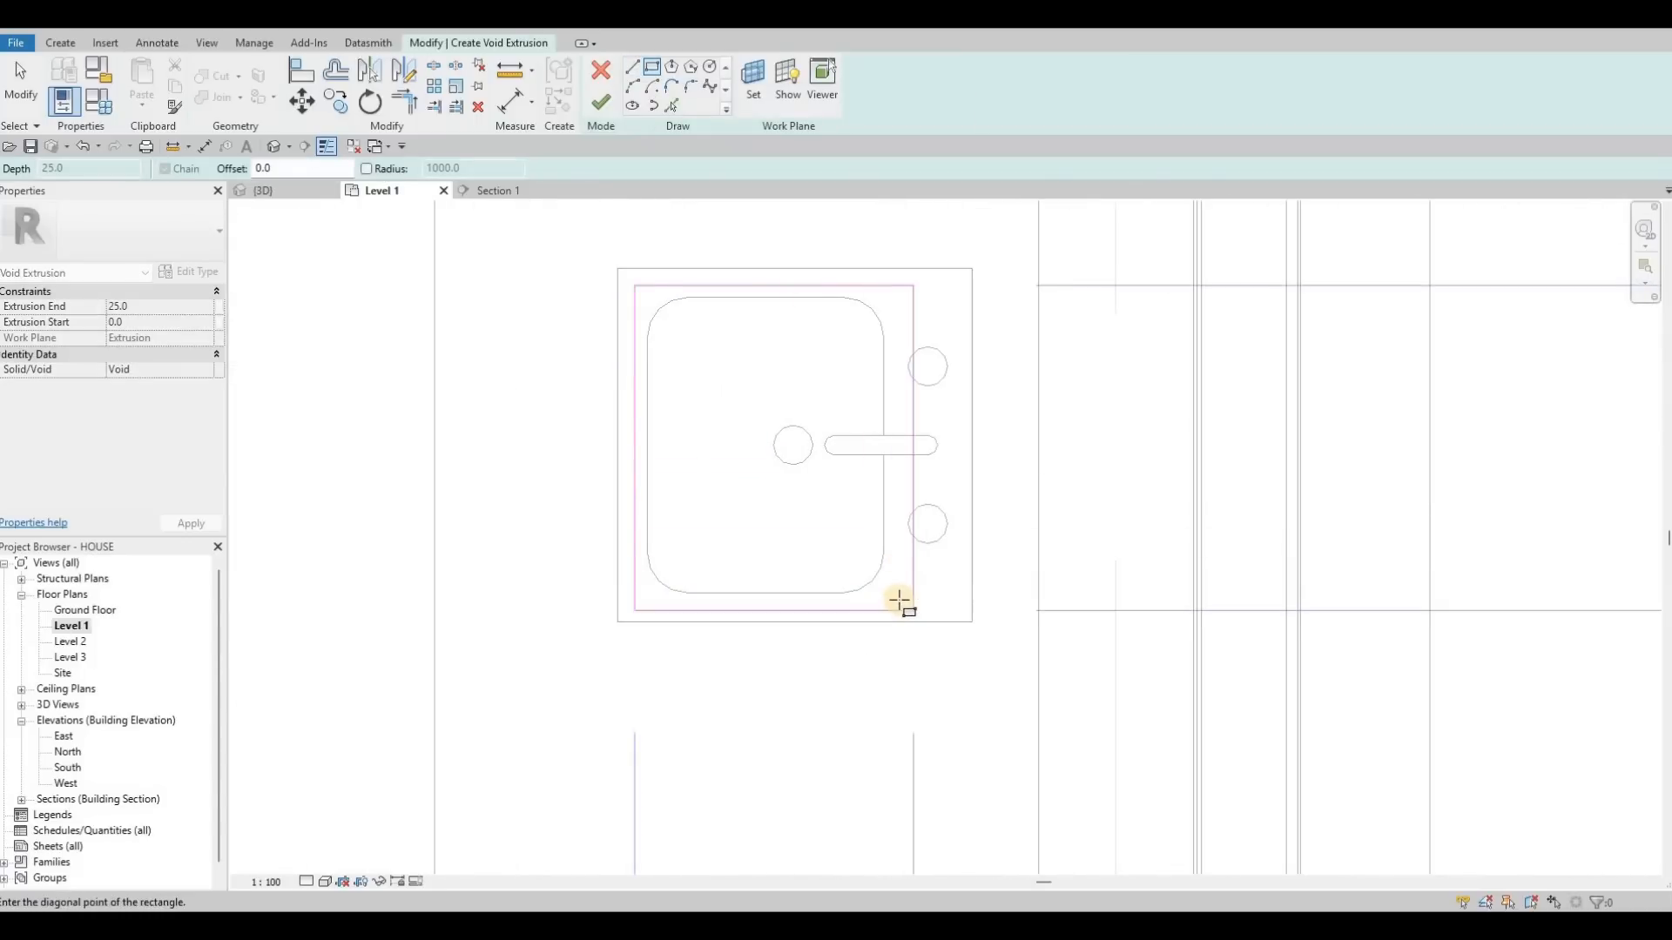
click(898, 610)
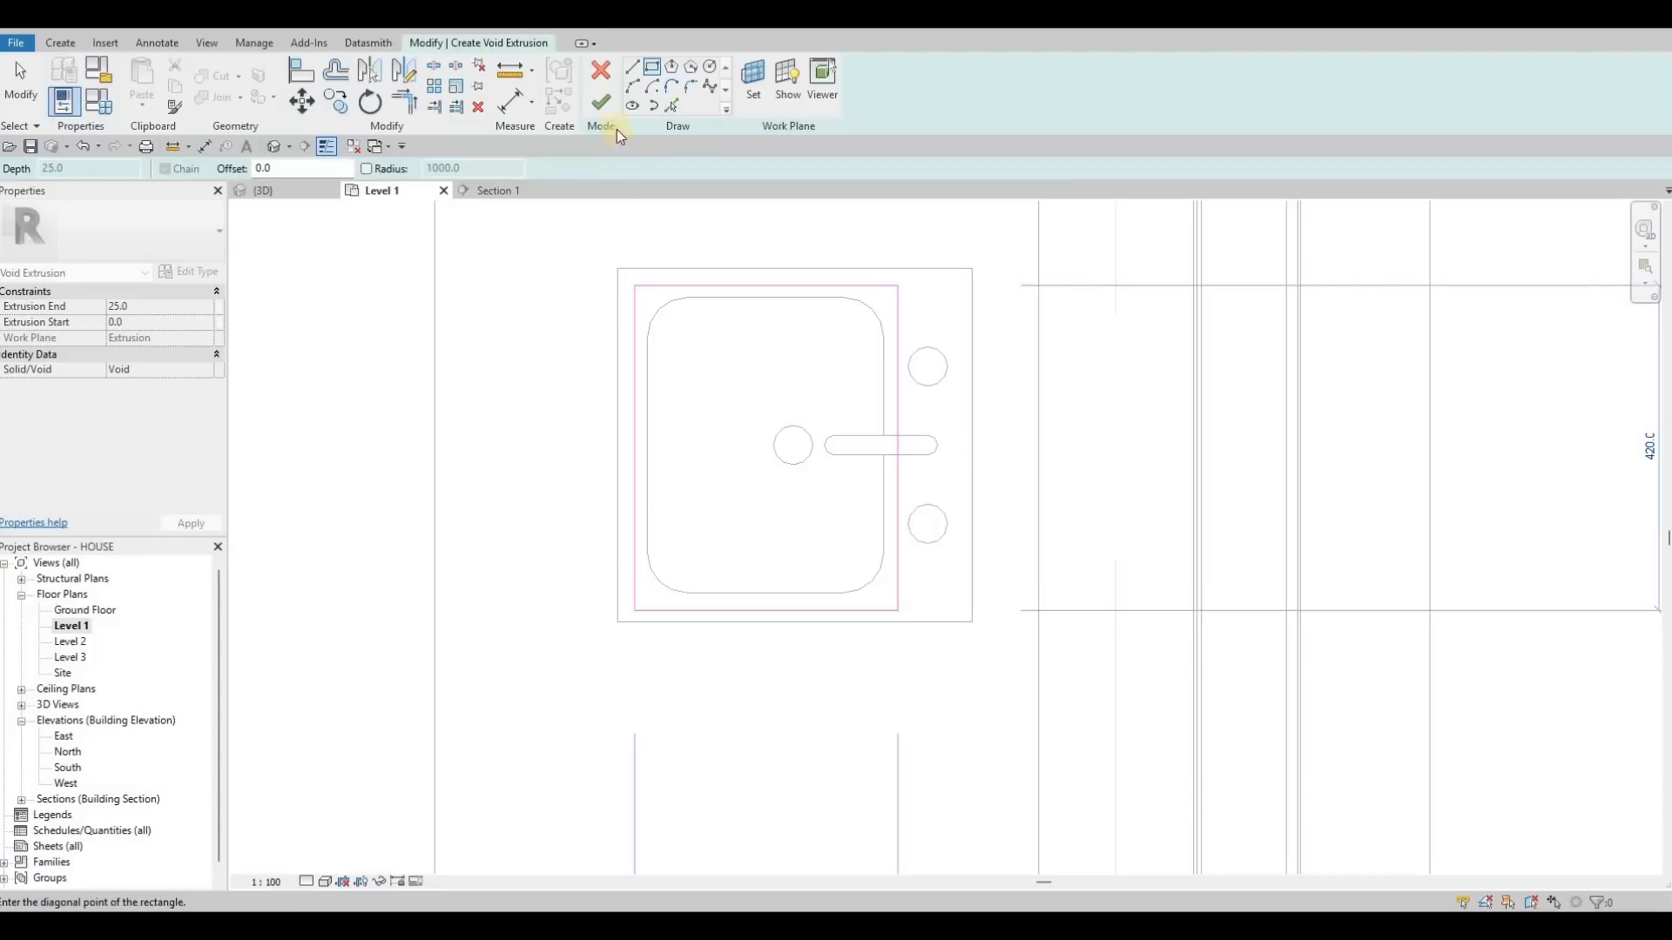
key(Escape)
In Section 1, stretch the void extrusion vertically to a start of -60.3 and an end of 181.4 mm.
click(519, 191)
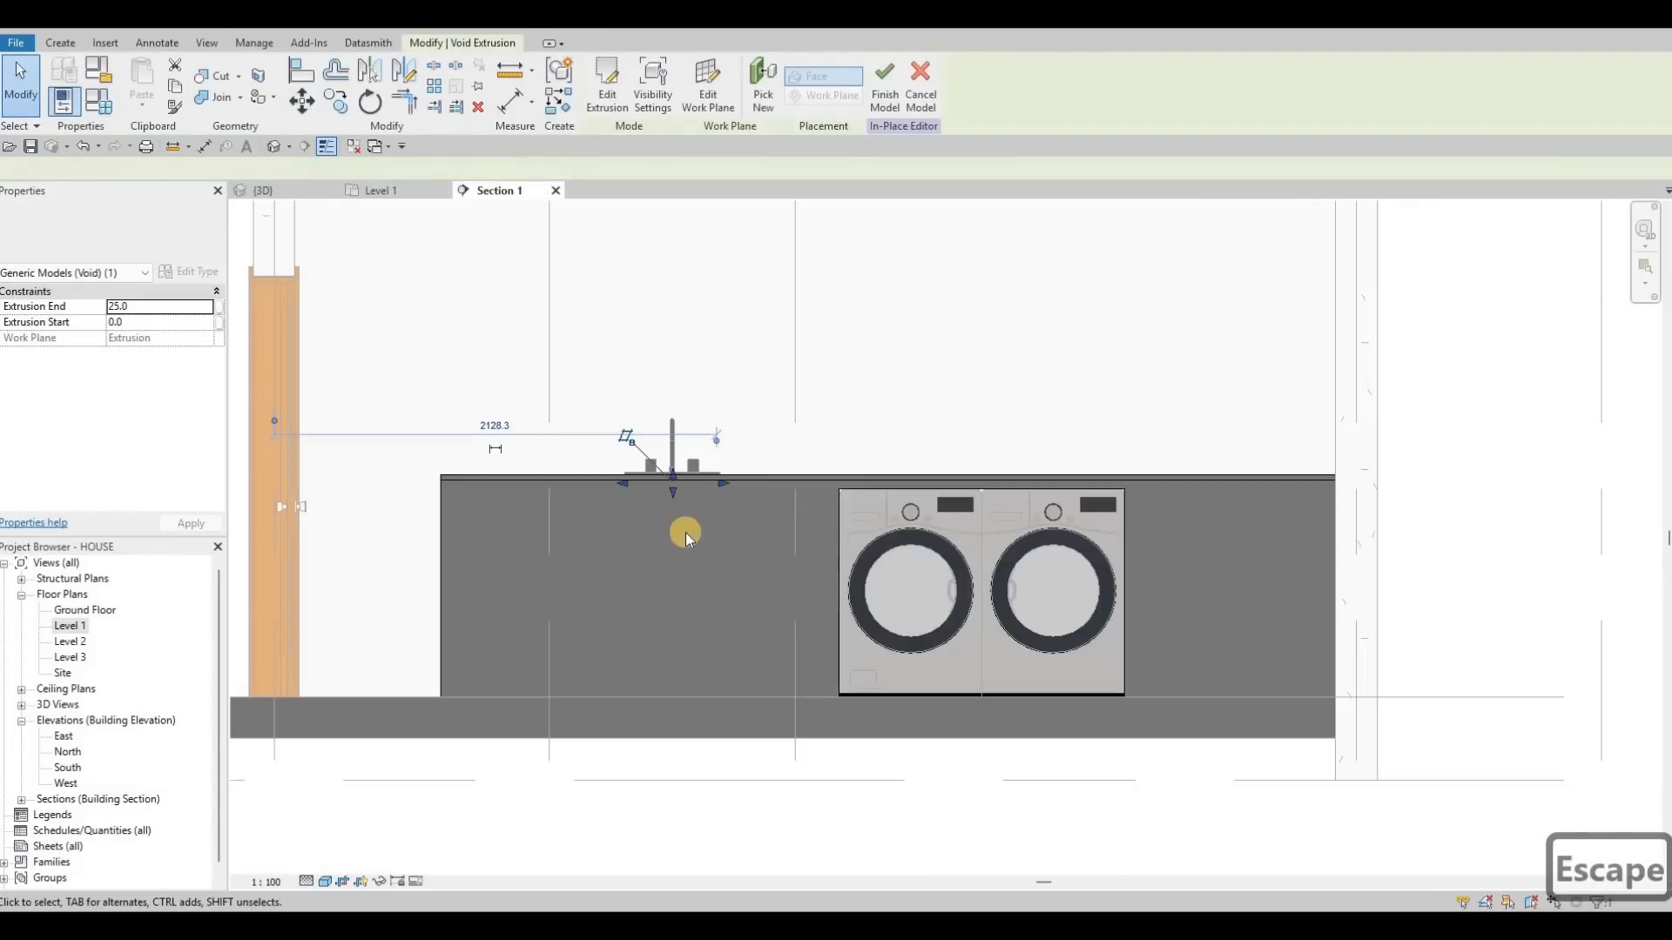
scroll(686, 533, up, 4)
drag(688, 573, 679, 695)
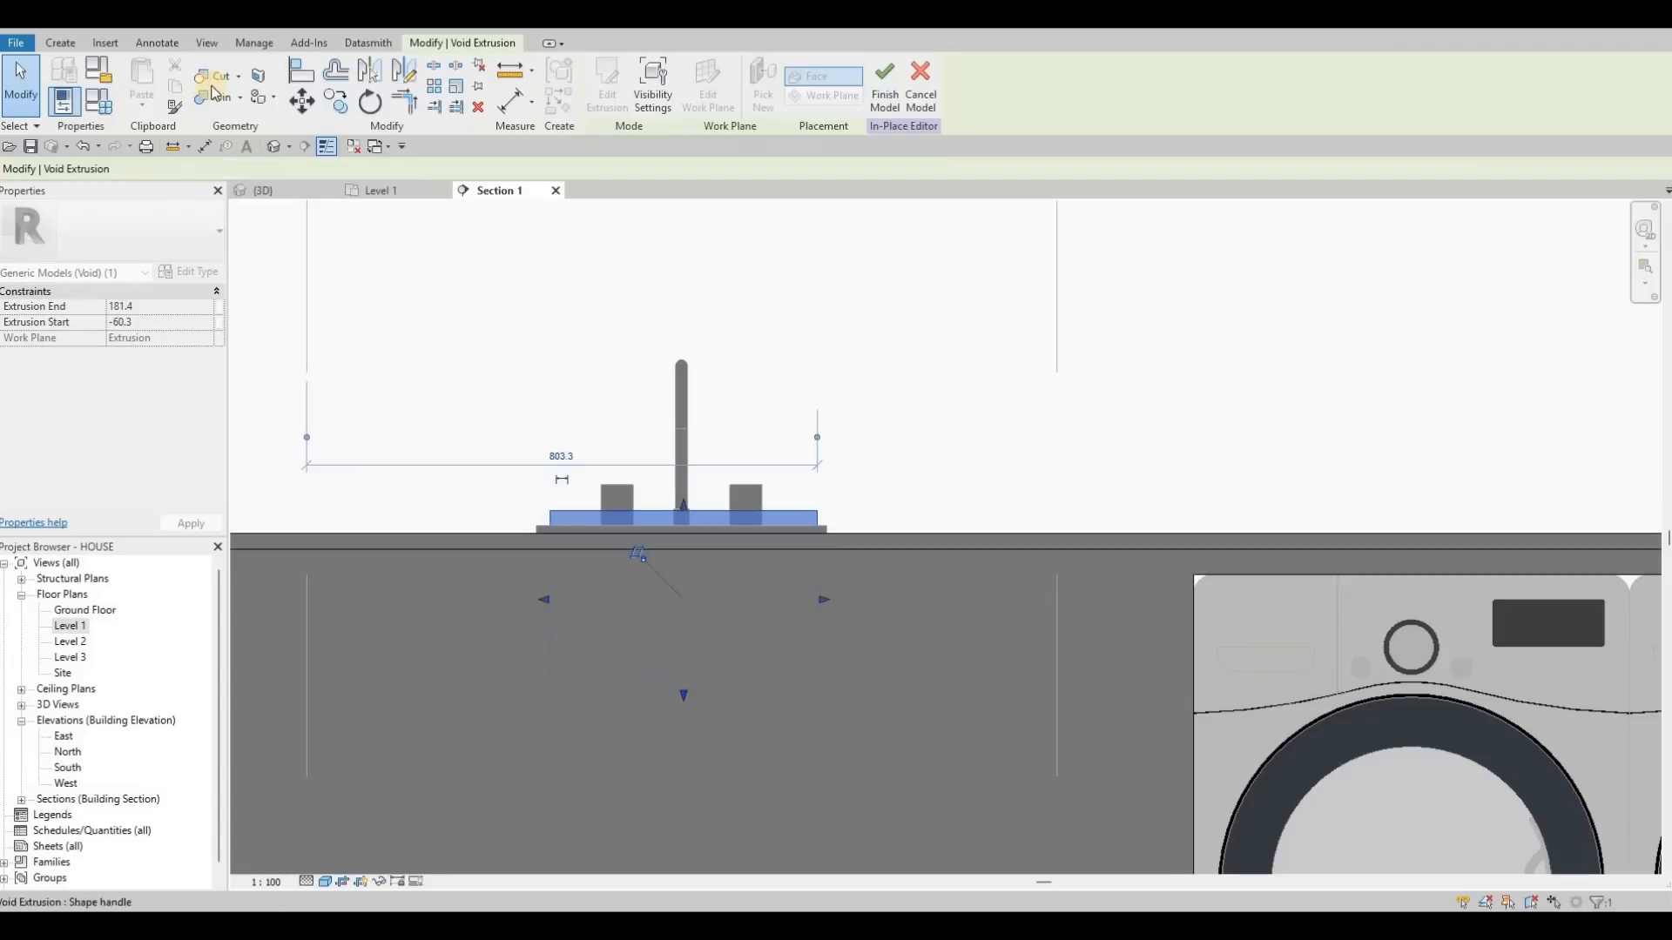
In the 3D view, cut the granite top and counter with the void under the sink and finish the in-place model.
click(265, 190)
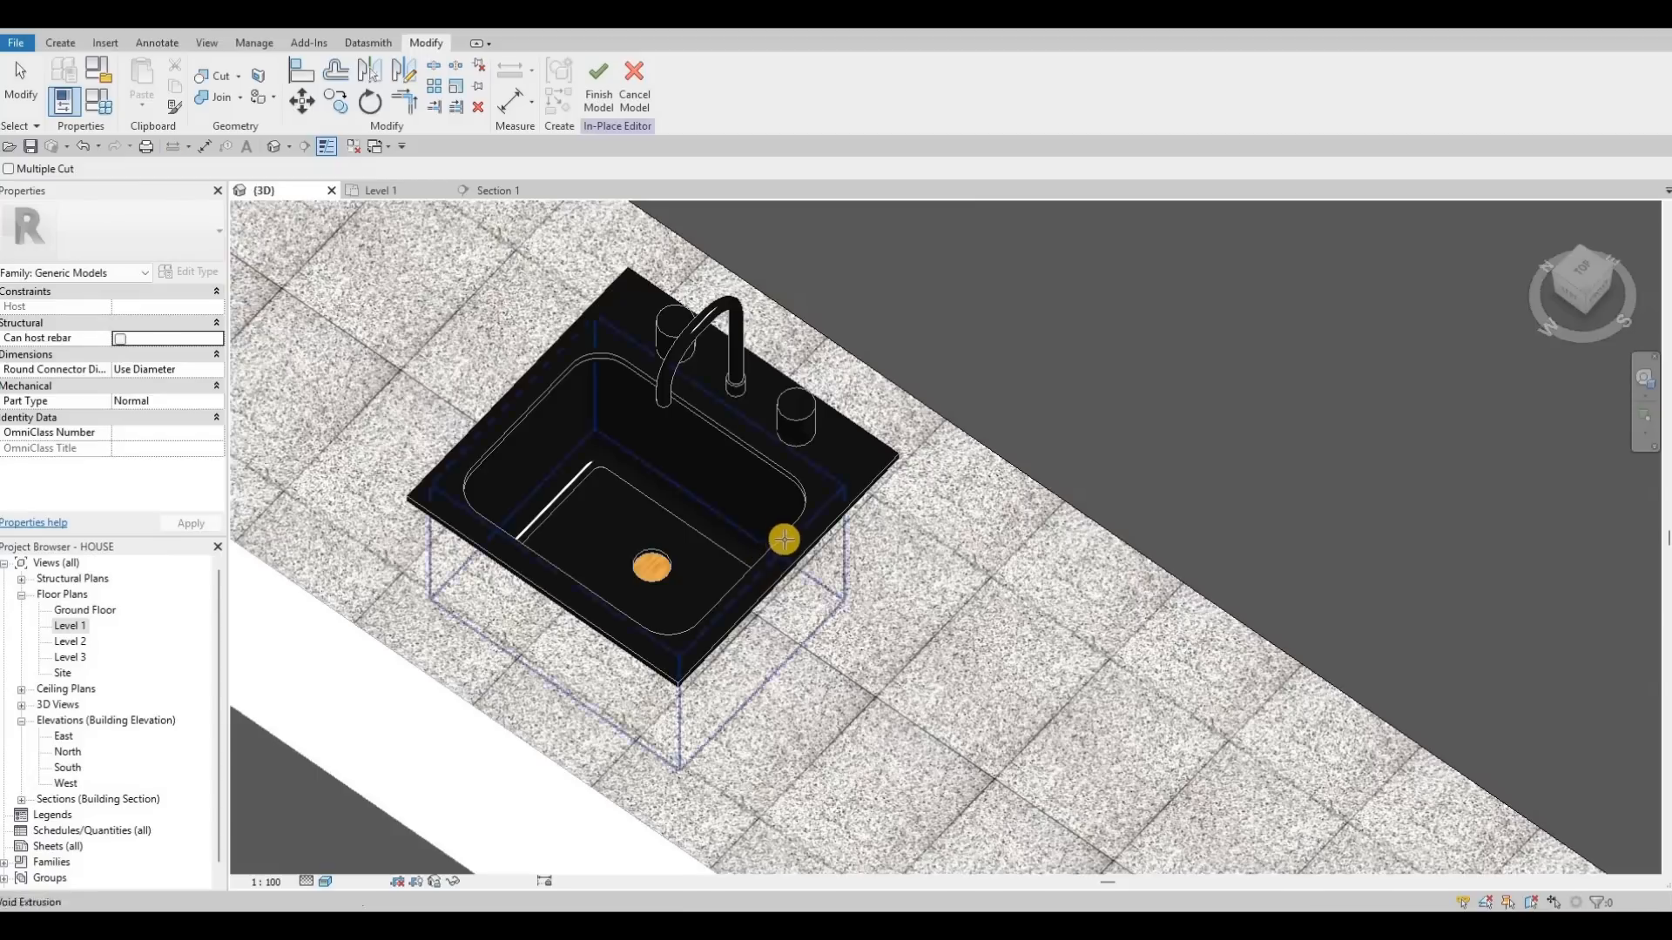
middle_drag(783, 538, 808, 558)
scroll(750, 566, down, 3)
shift+middle_drag(688, 496, 607, 94)
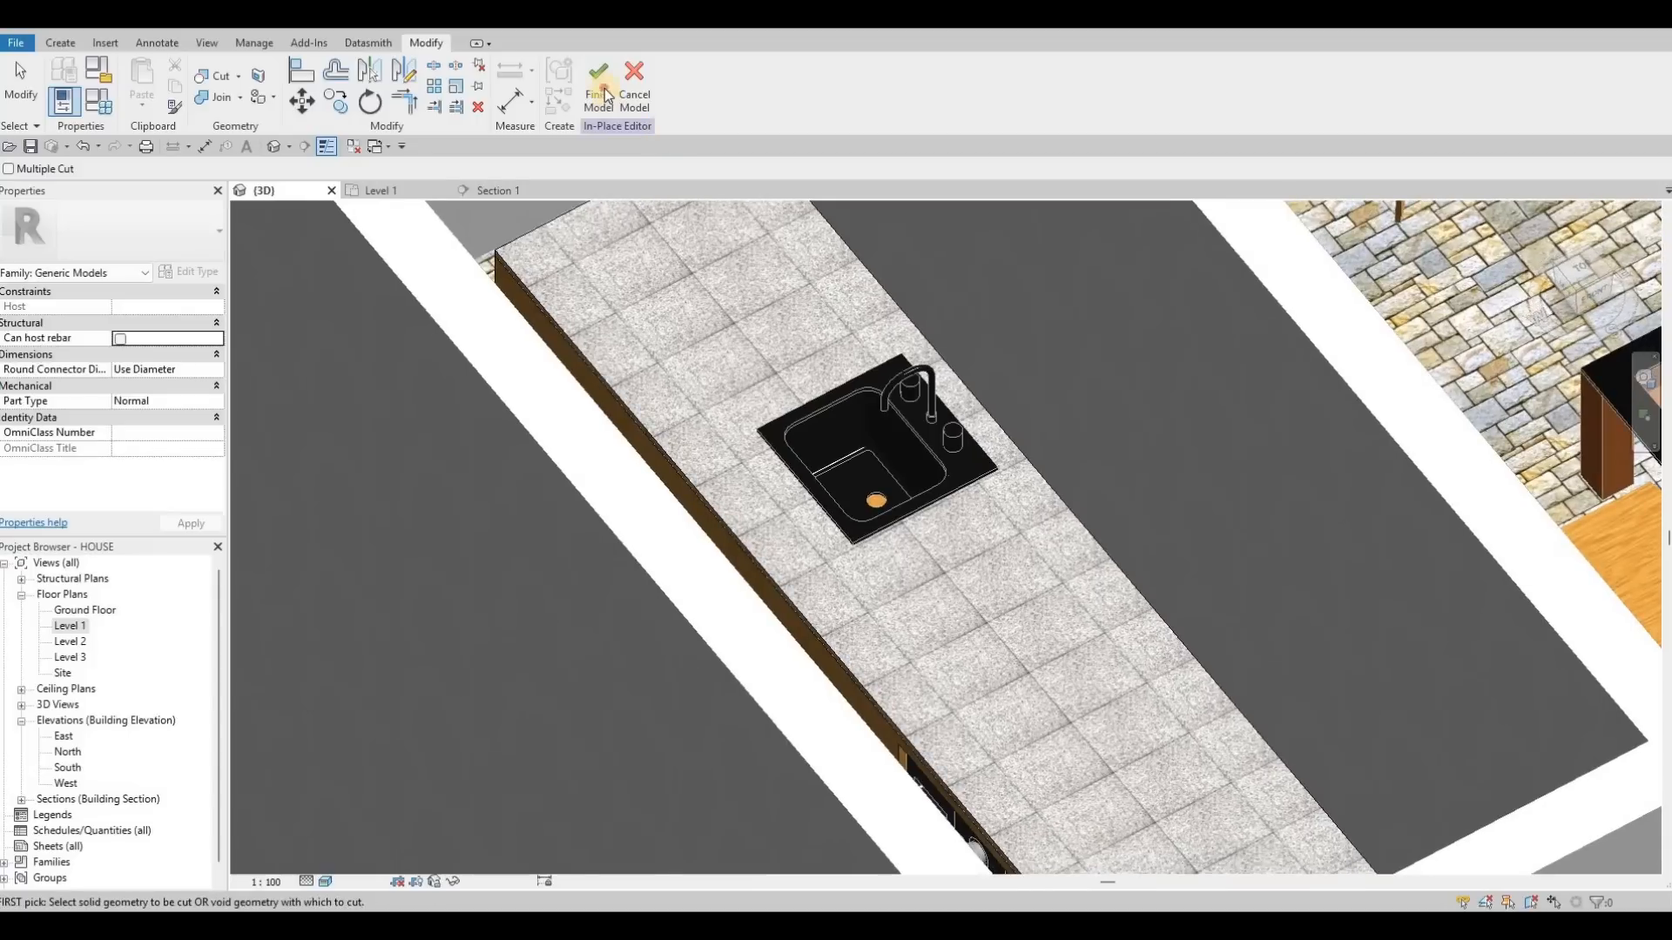
click(598, 85)
Reopen the laundry counter's in-place model for editing from Section 1.
shift+middle_drag(940, 552, 512, 192)
click(512, 191)
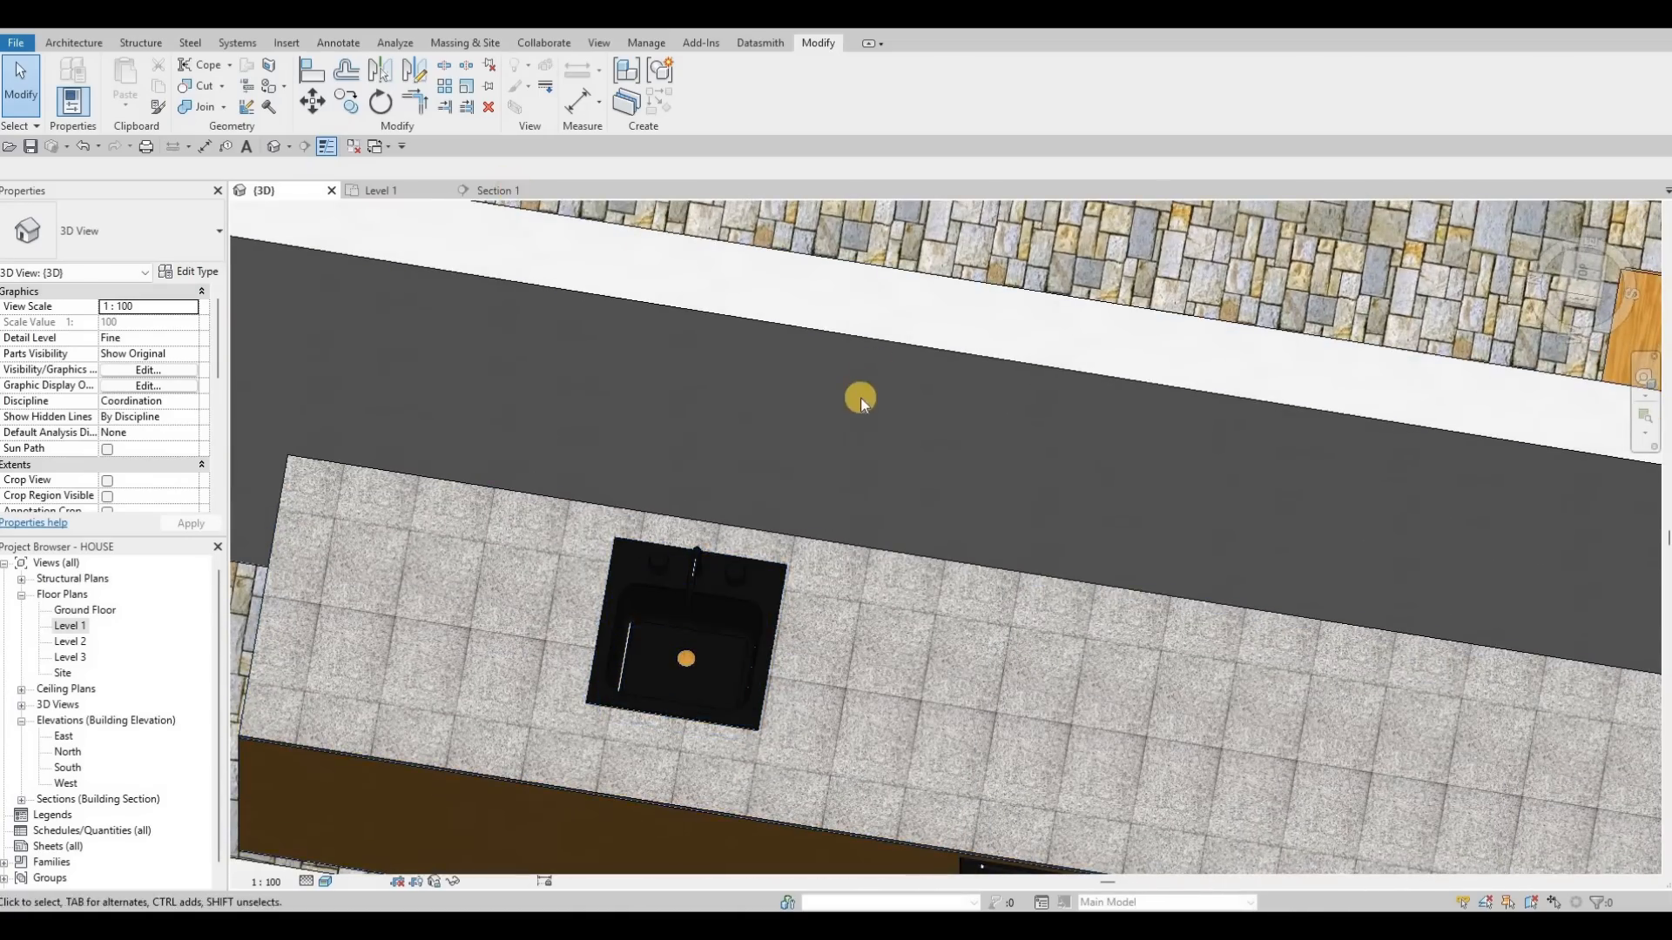
scroll(892, 539, down, 4)
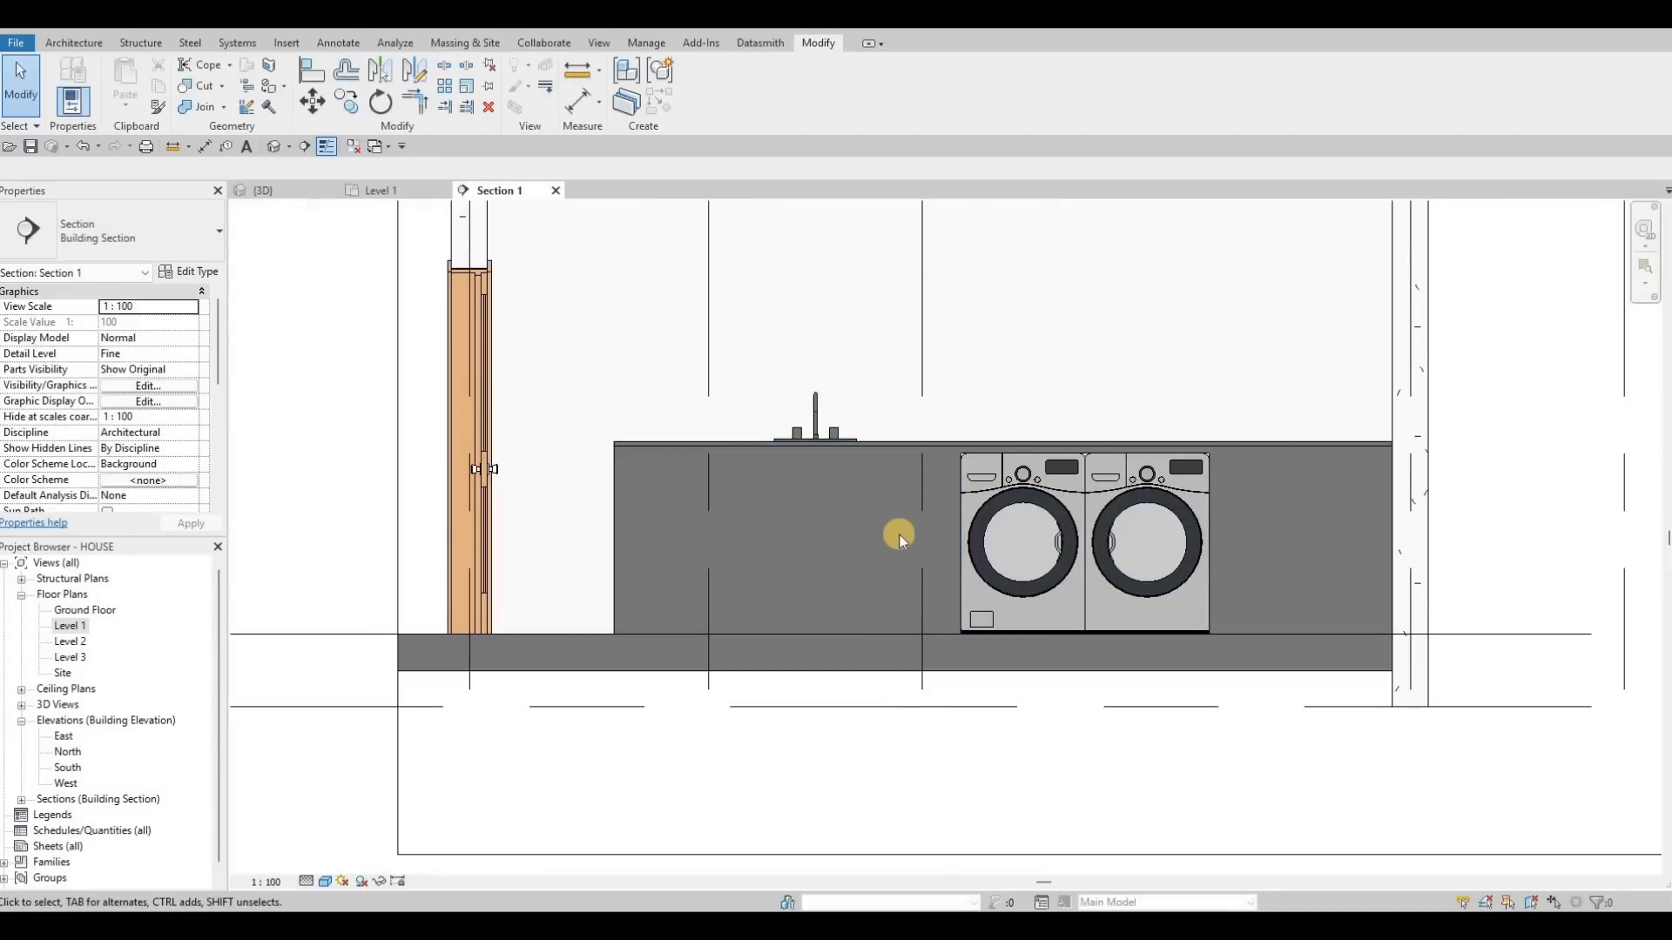
click(988, 488)
scroll(876, 424, down, 5)
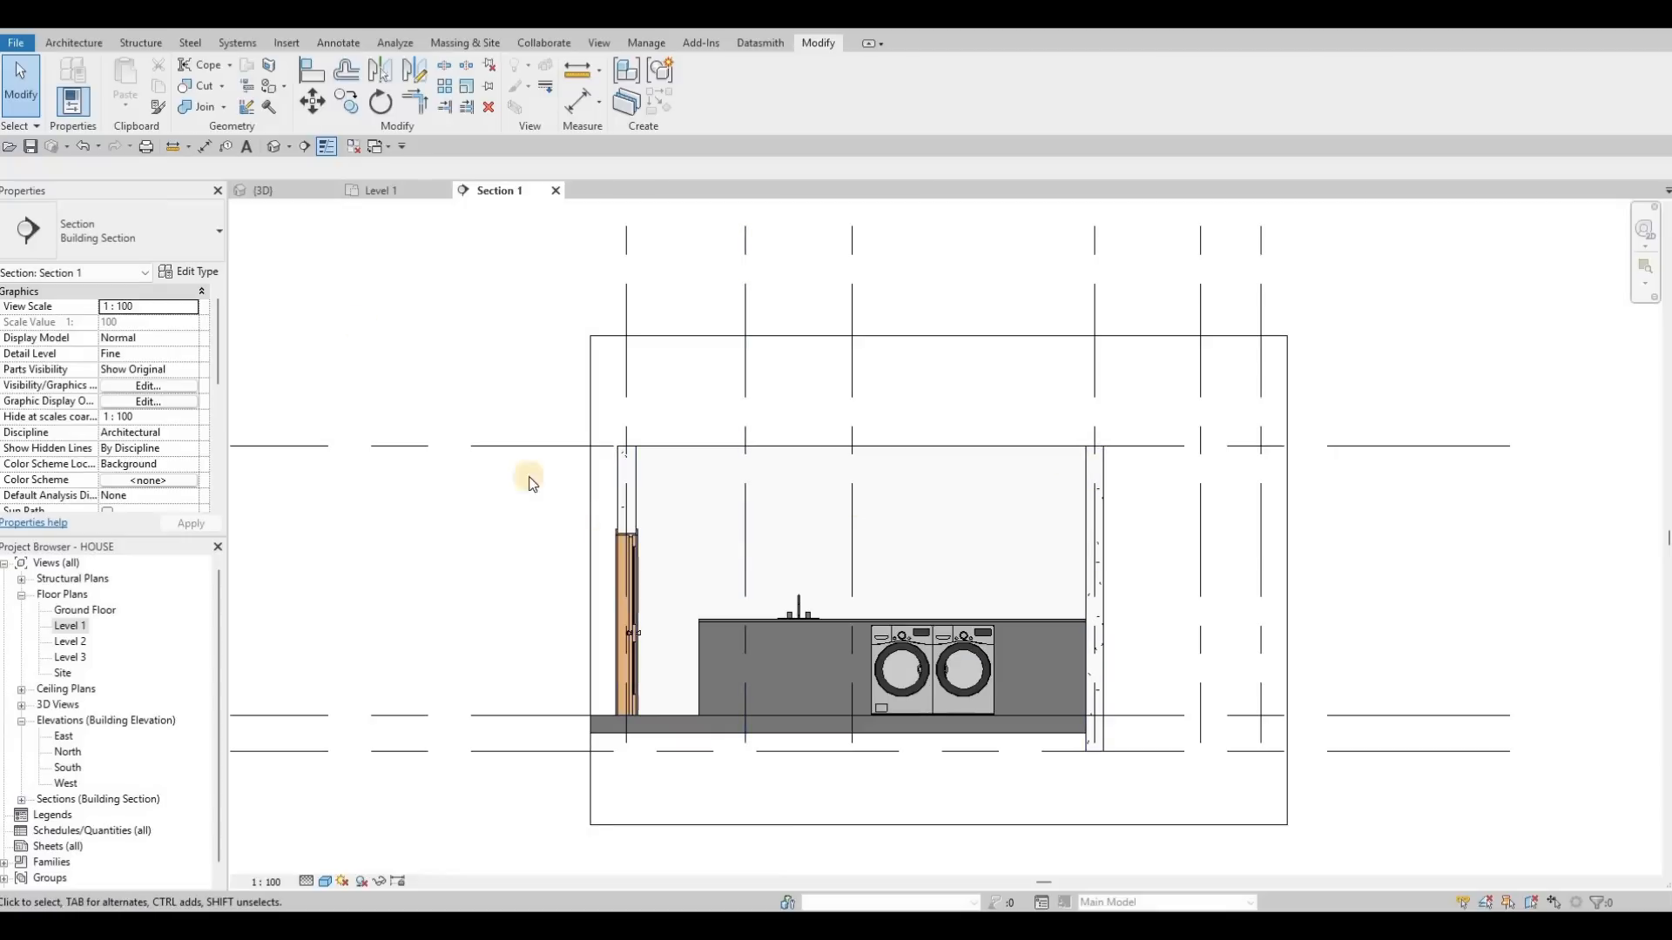
middle_drag(698, 623, 692, 591)
click(703, 107)
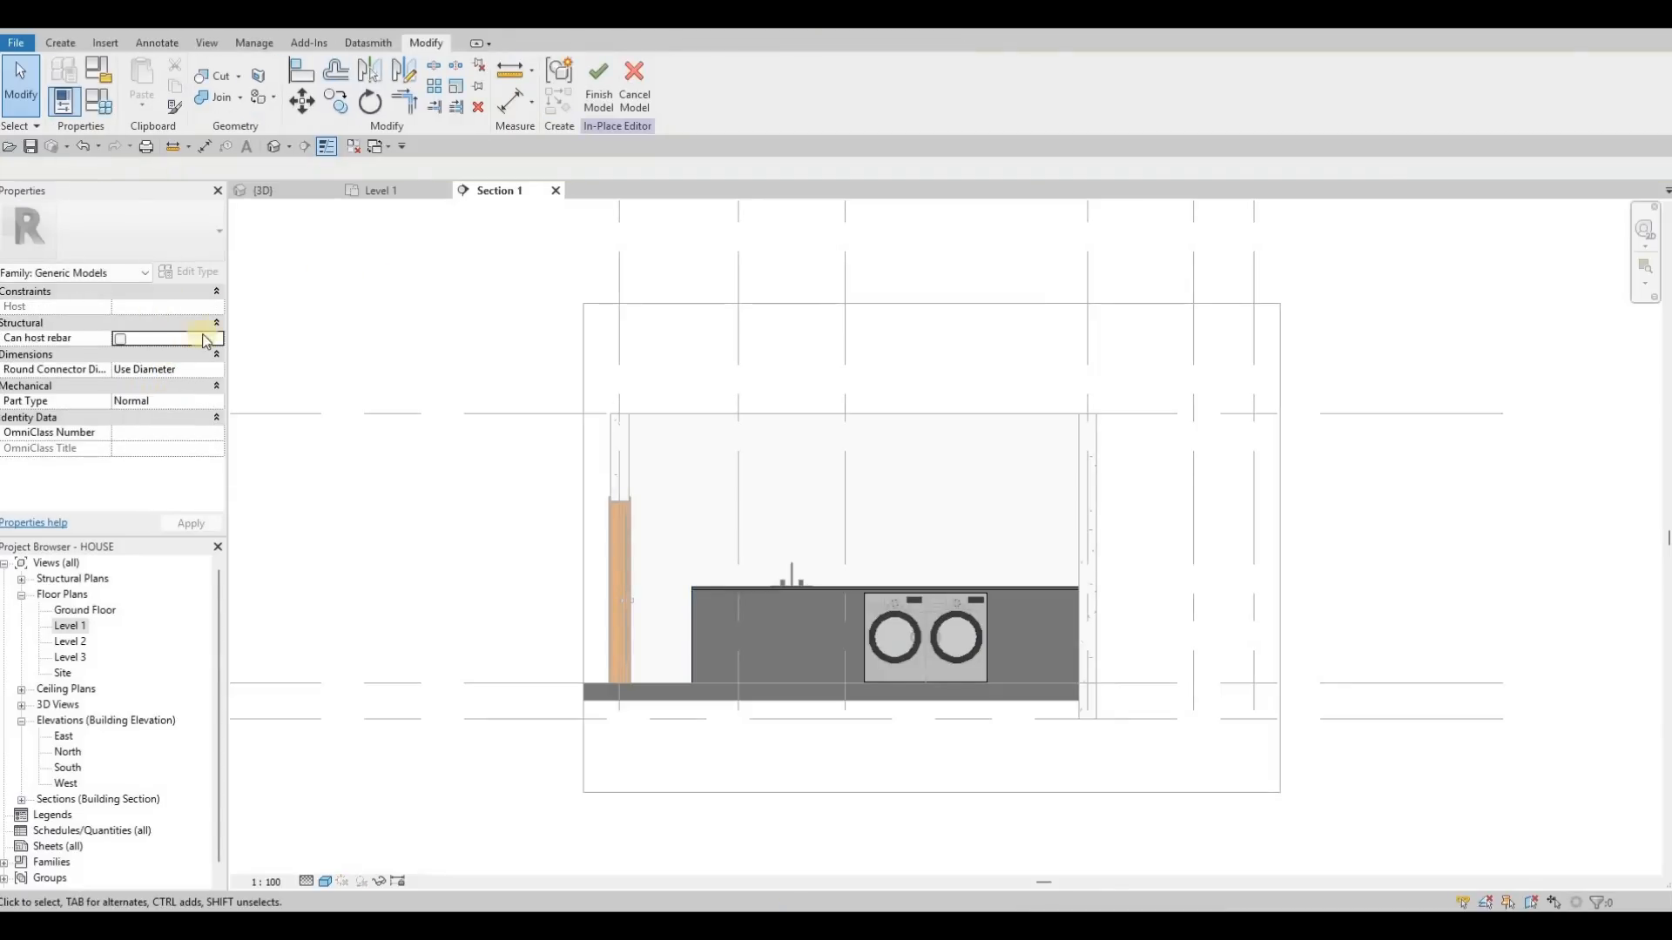
click(60, 42)
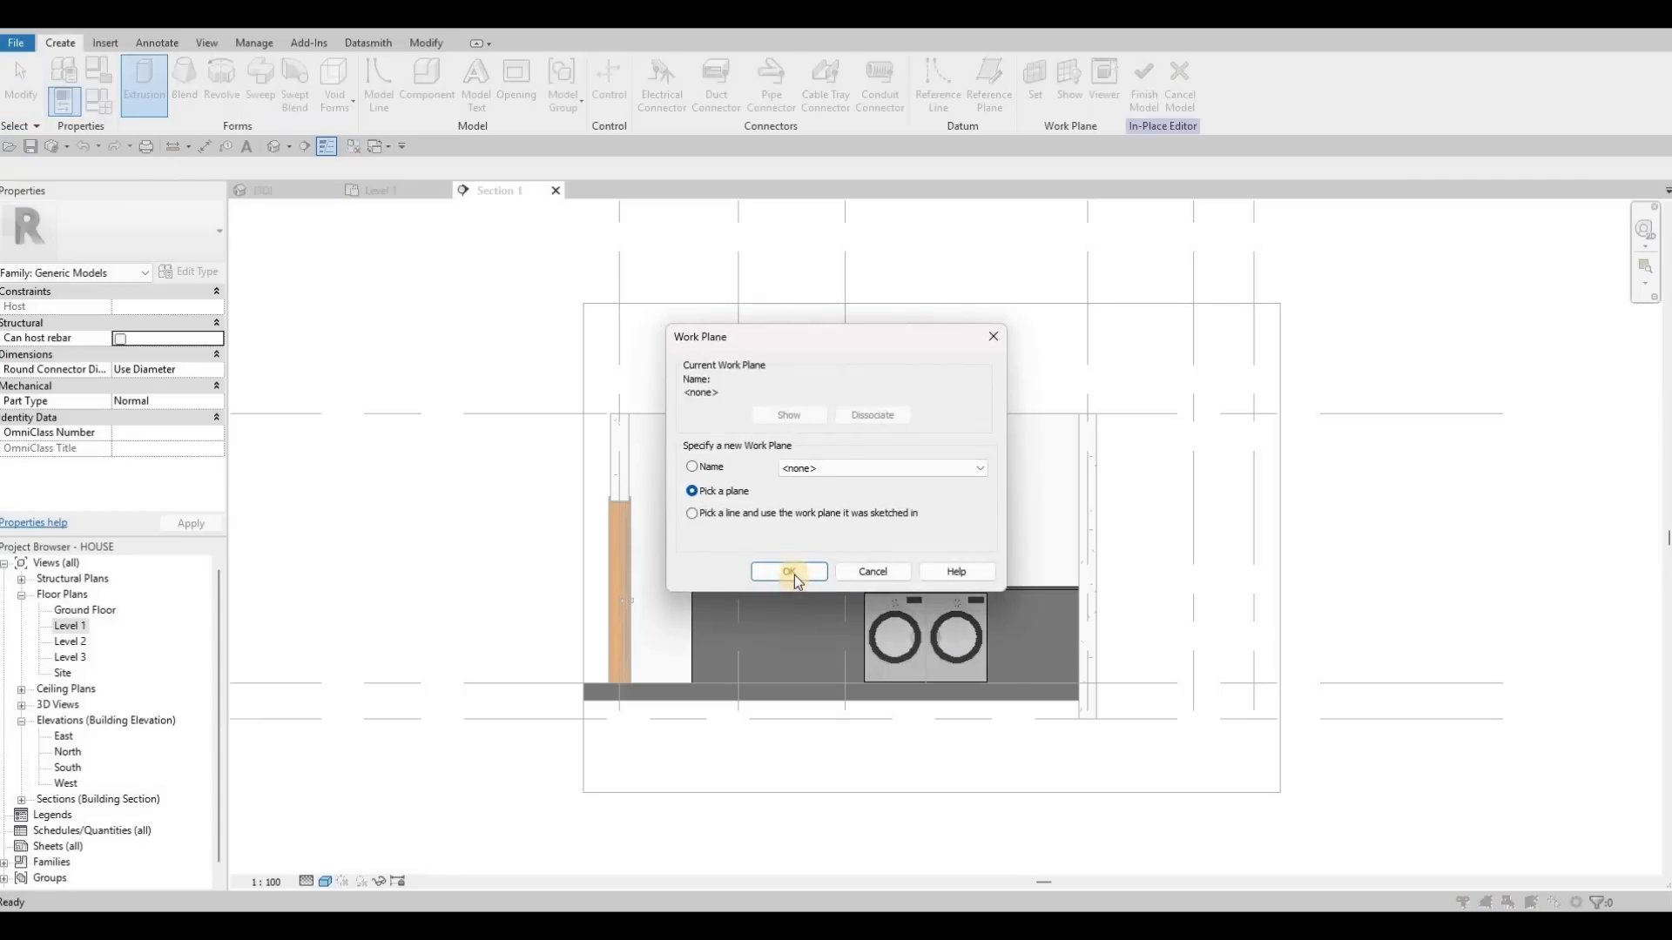
key(Return)
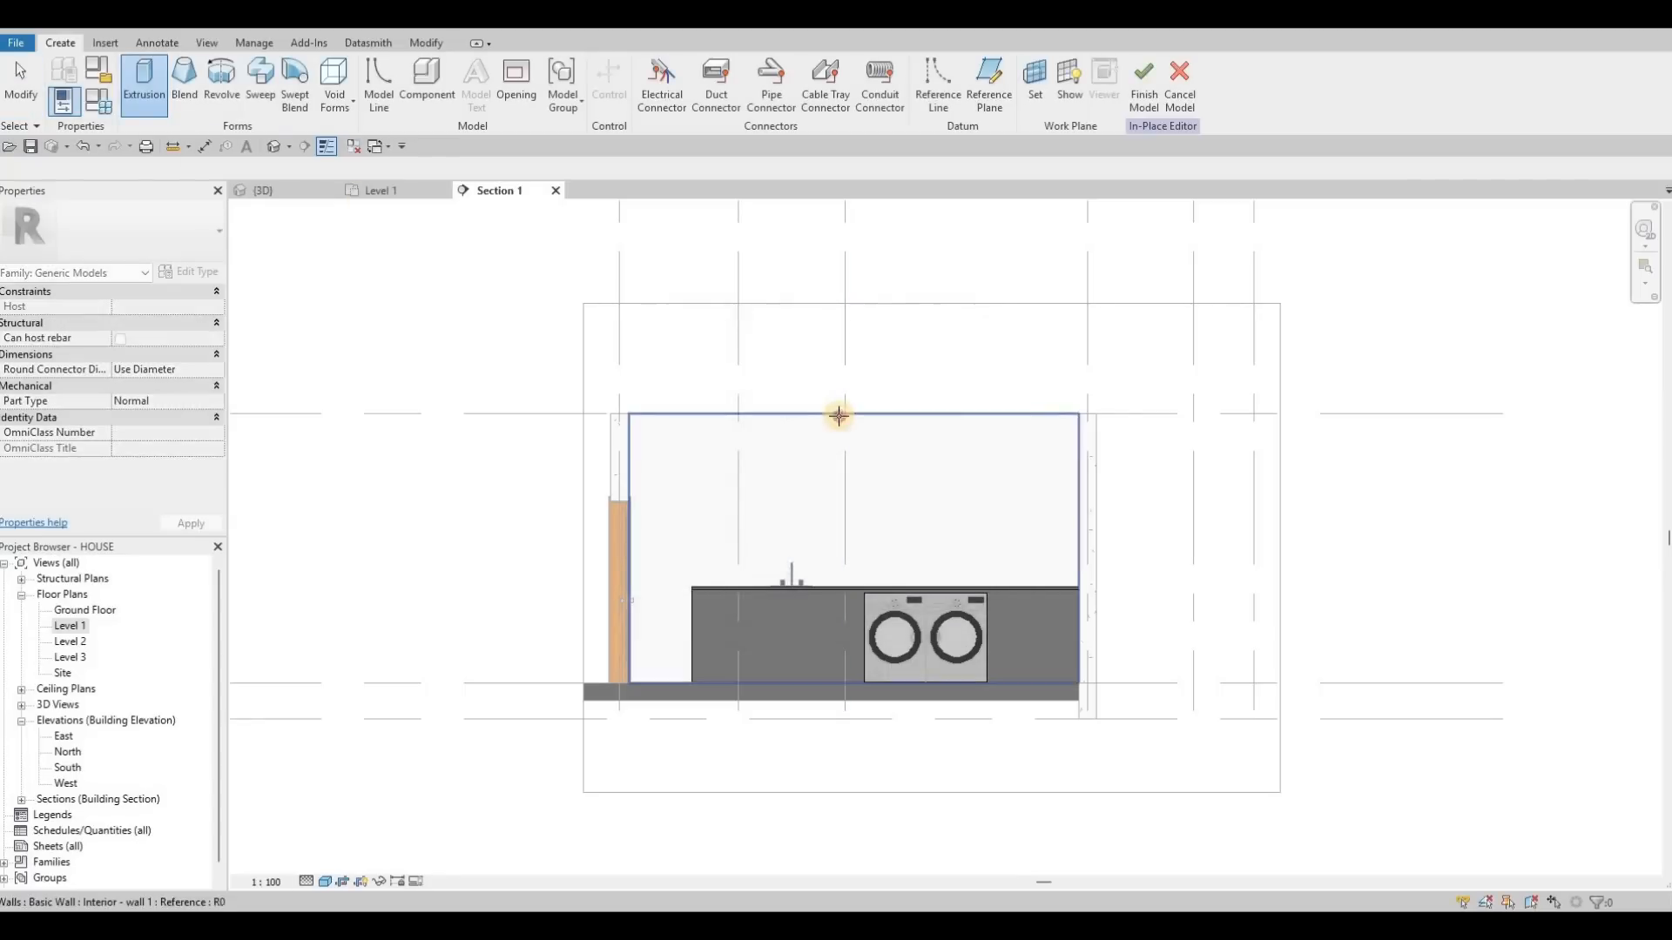
click(766, 603)
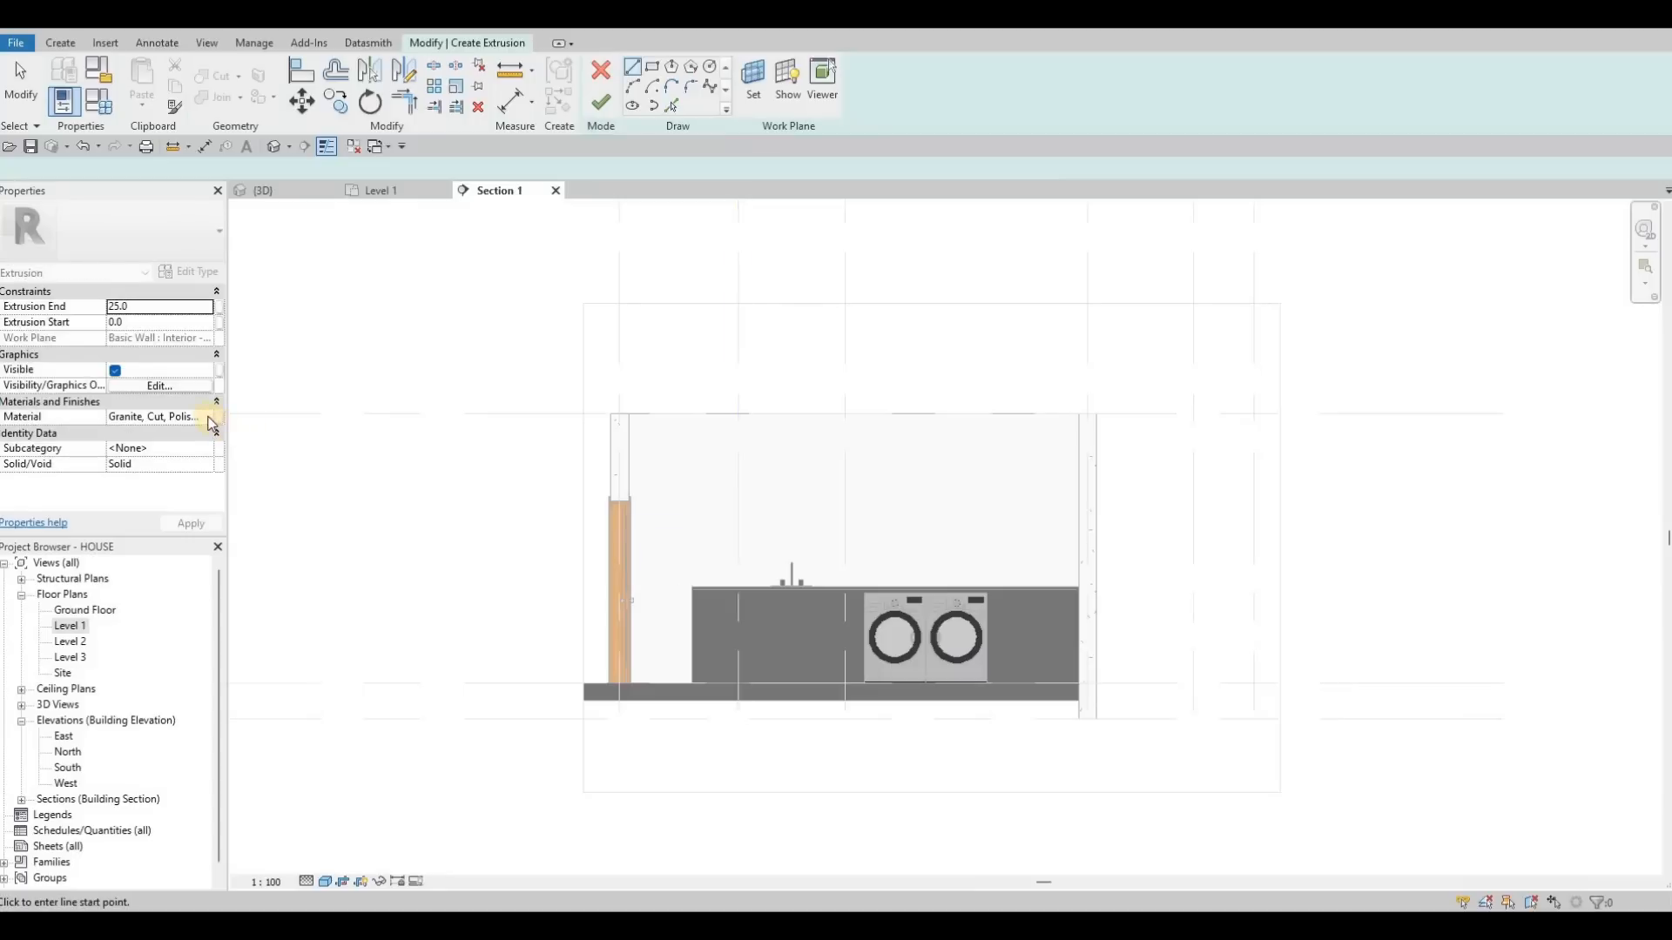
click(216, 418)
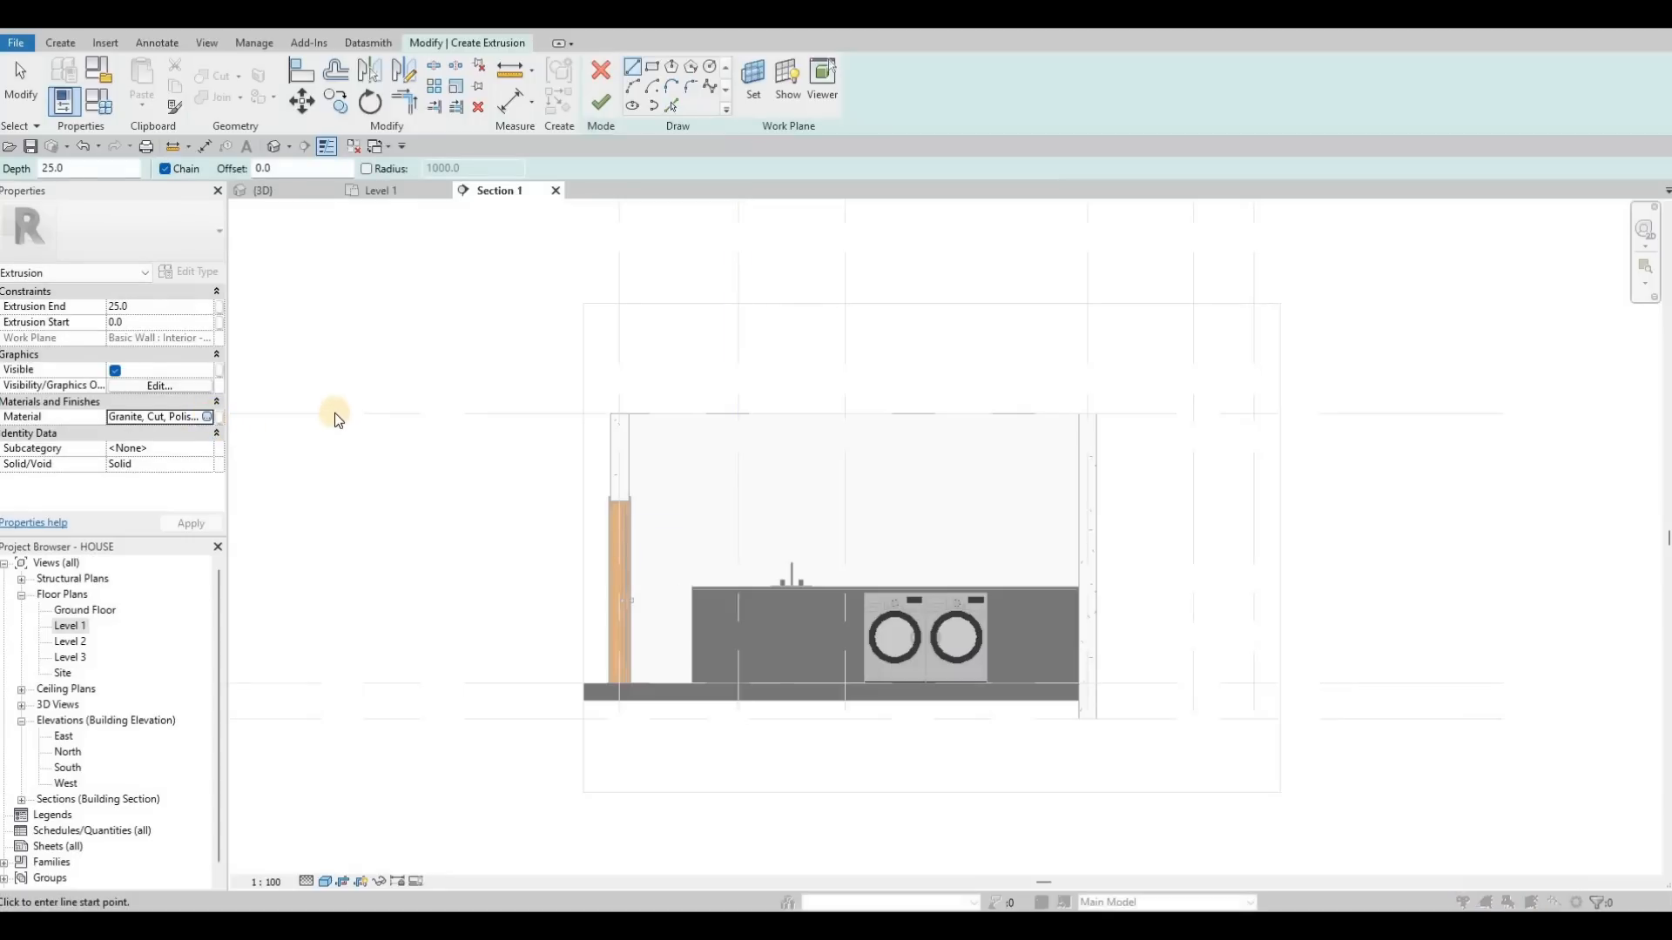
scroll(326, 349, up, 1)
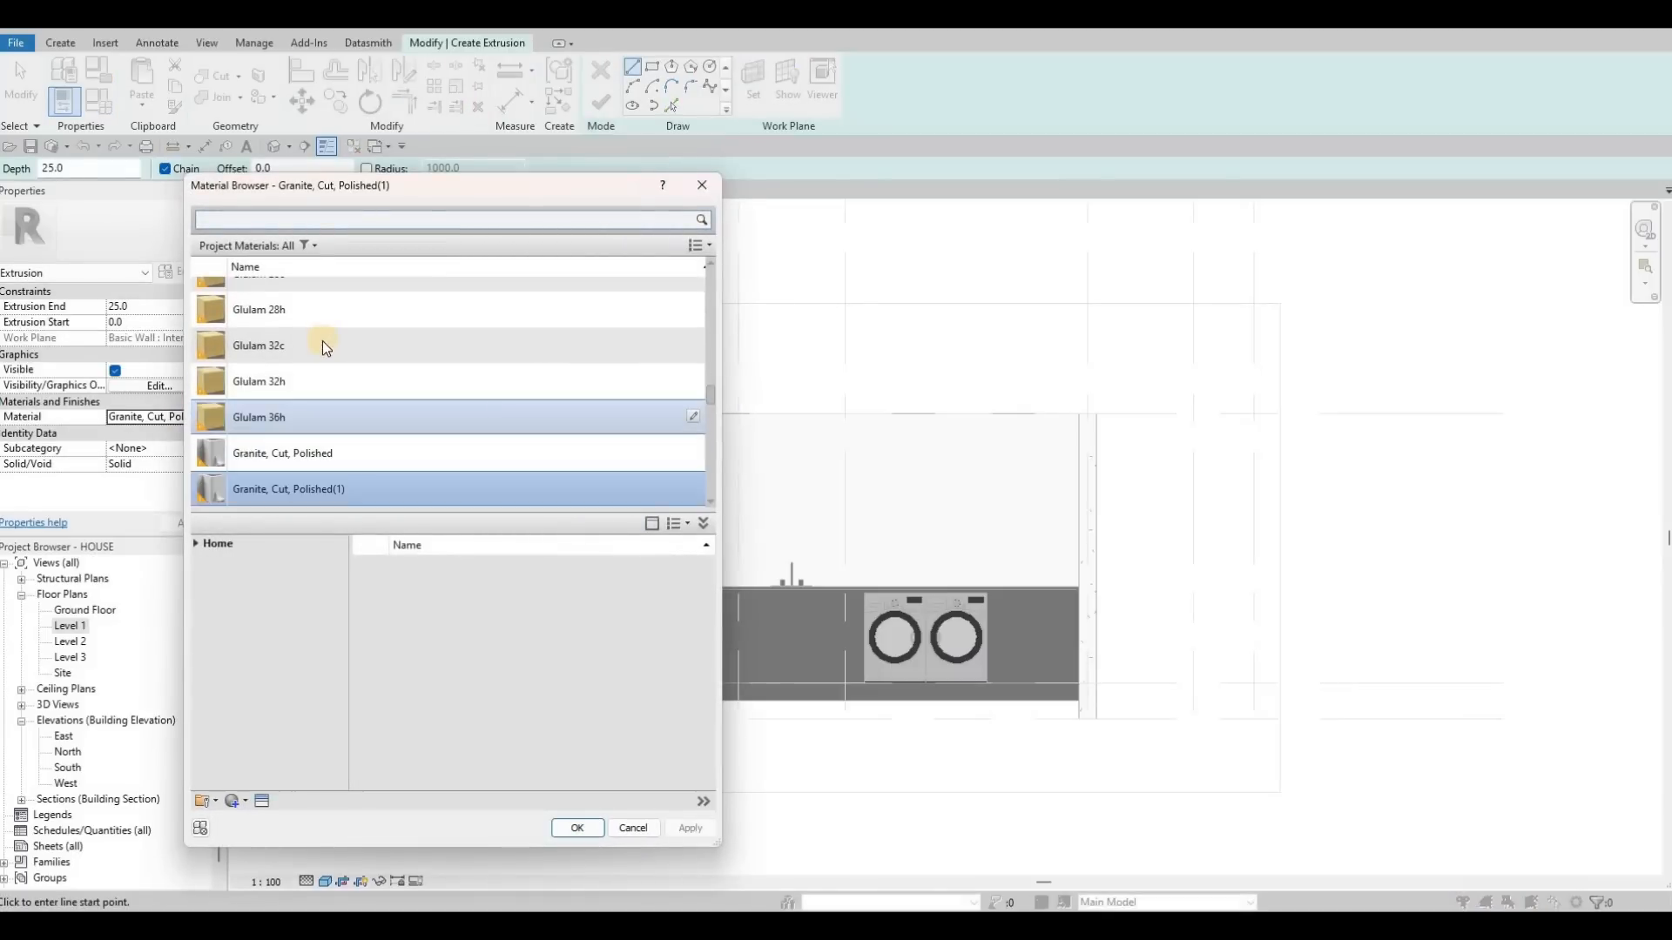
key(Escape)
key(Escape)
key(Escape)
key(Escape)
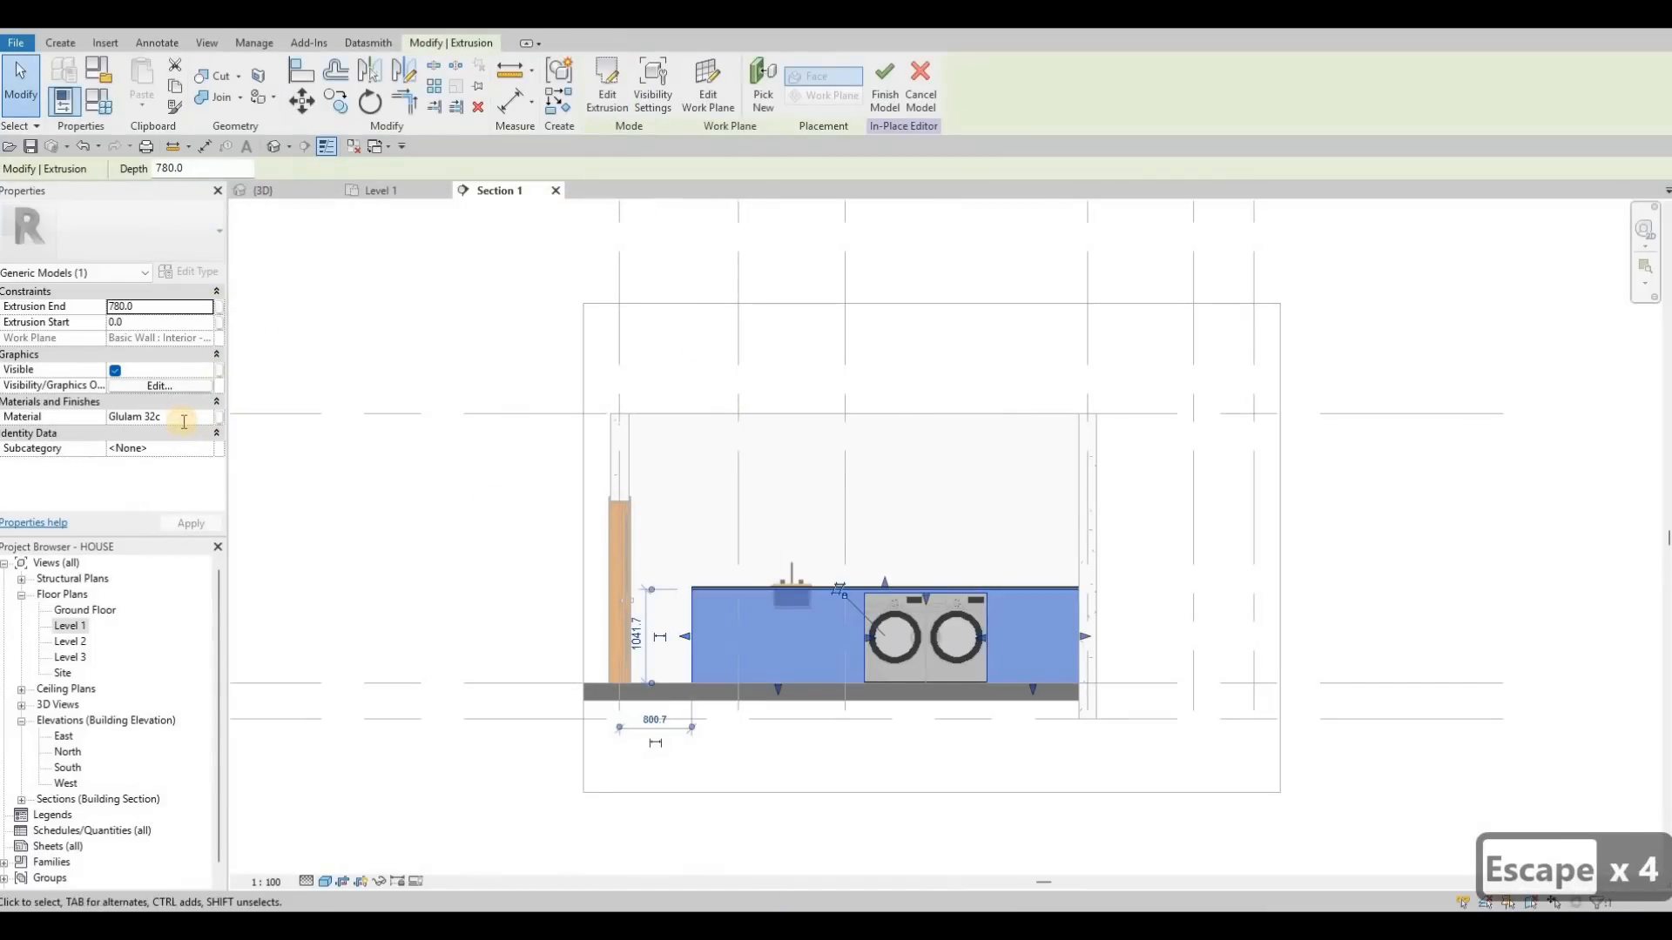
Check which material is assigned to the counter's main extrusion.
click(184, 421)
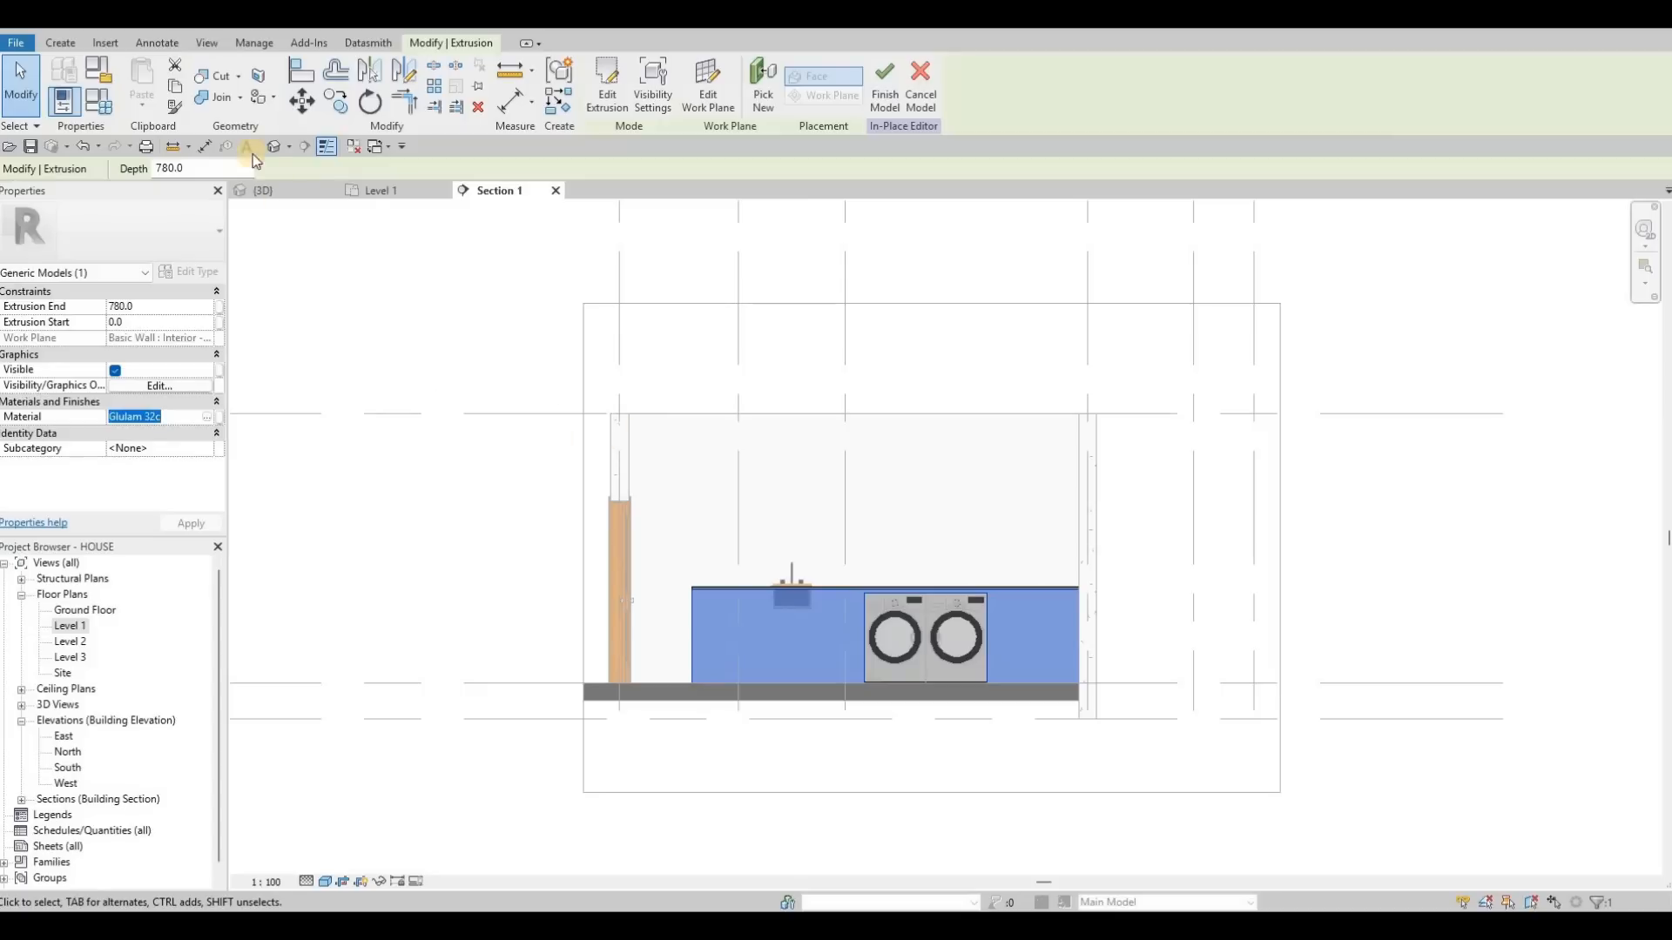
key(ctrl+c)
key(Escape)
key(Escape)
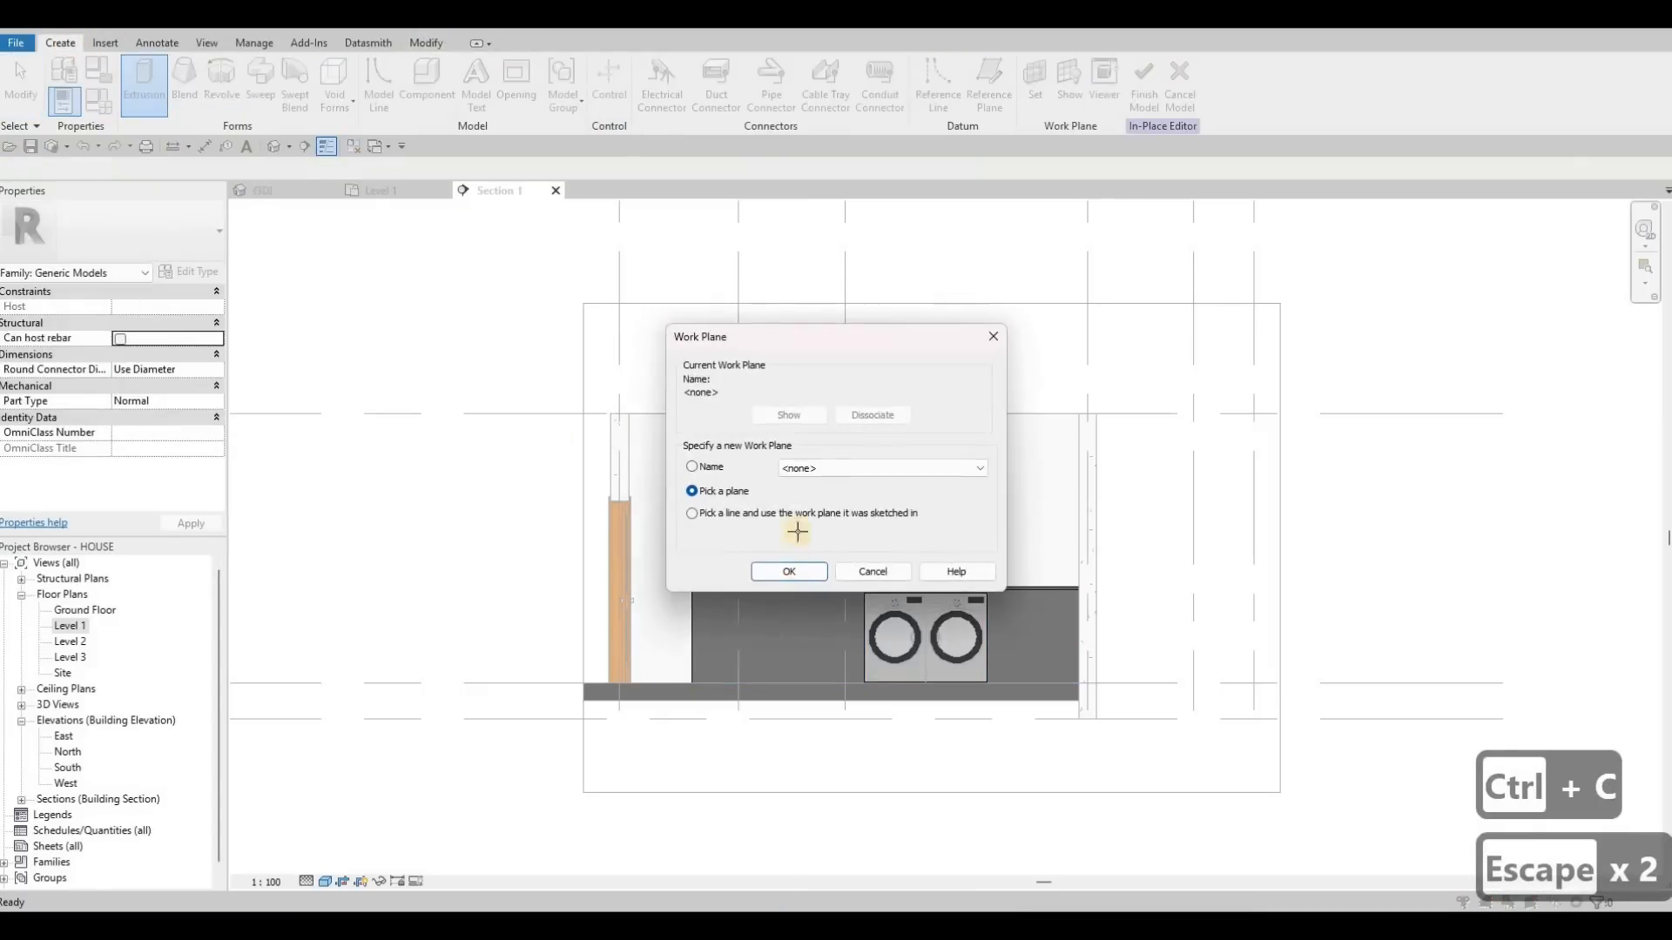
Start a new extrusion on the interior wall's face and set its material to Glulam 32c.
click(782, 418)
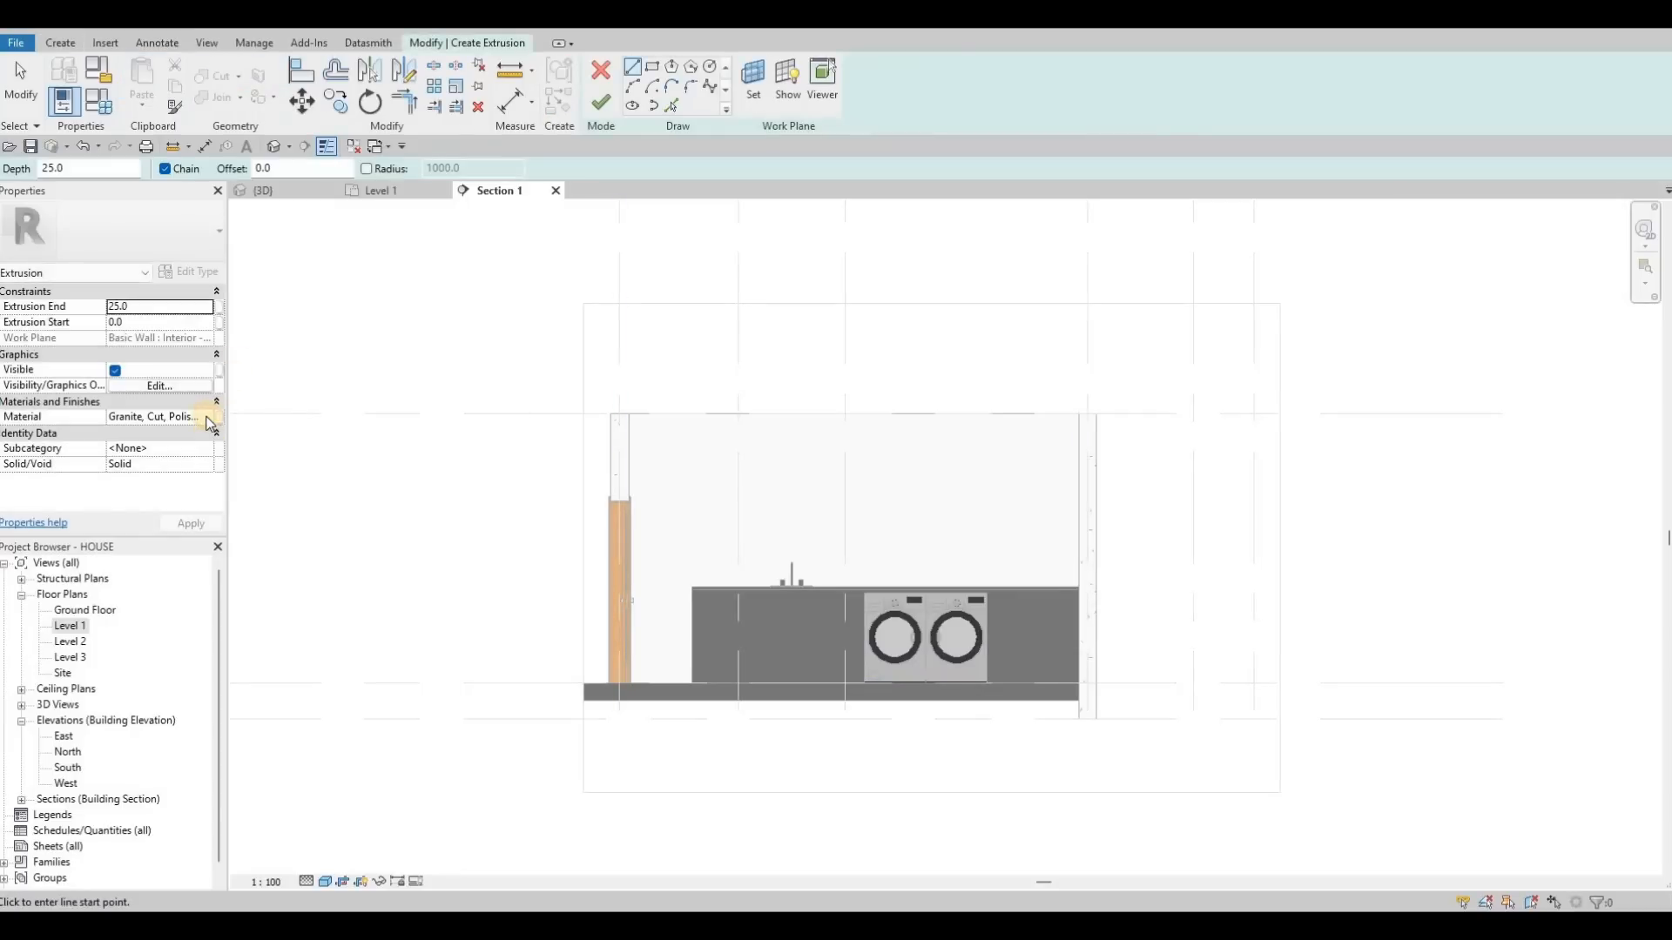
click(207, 417)
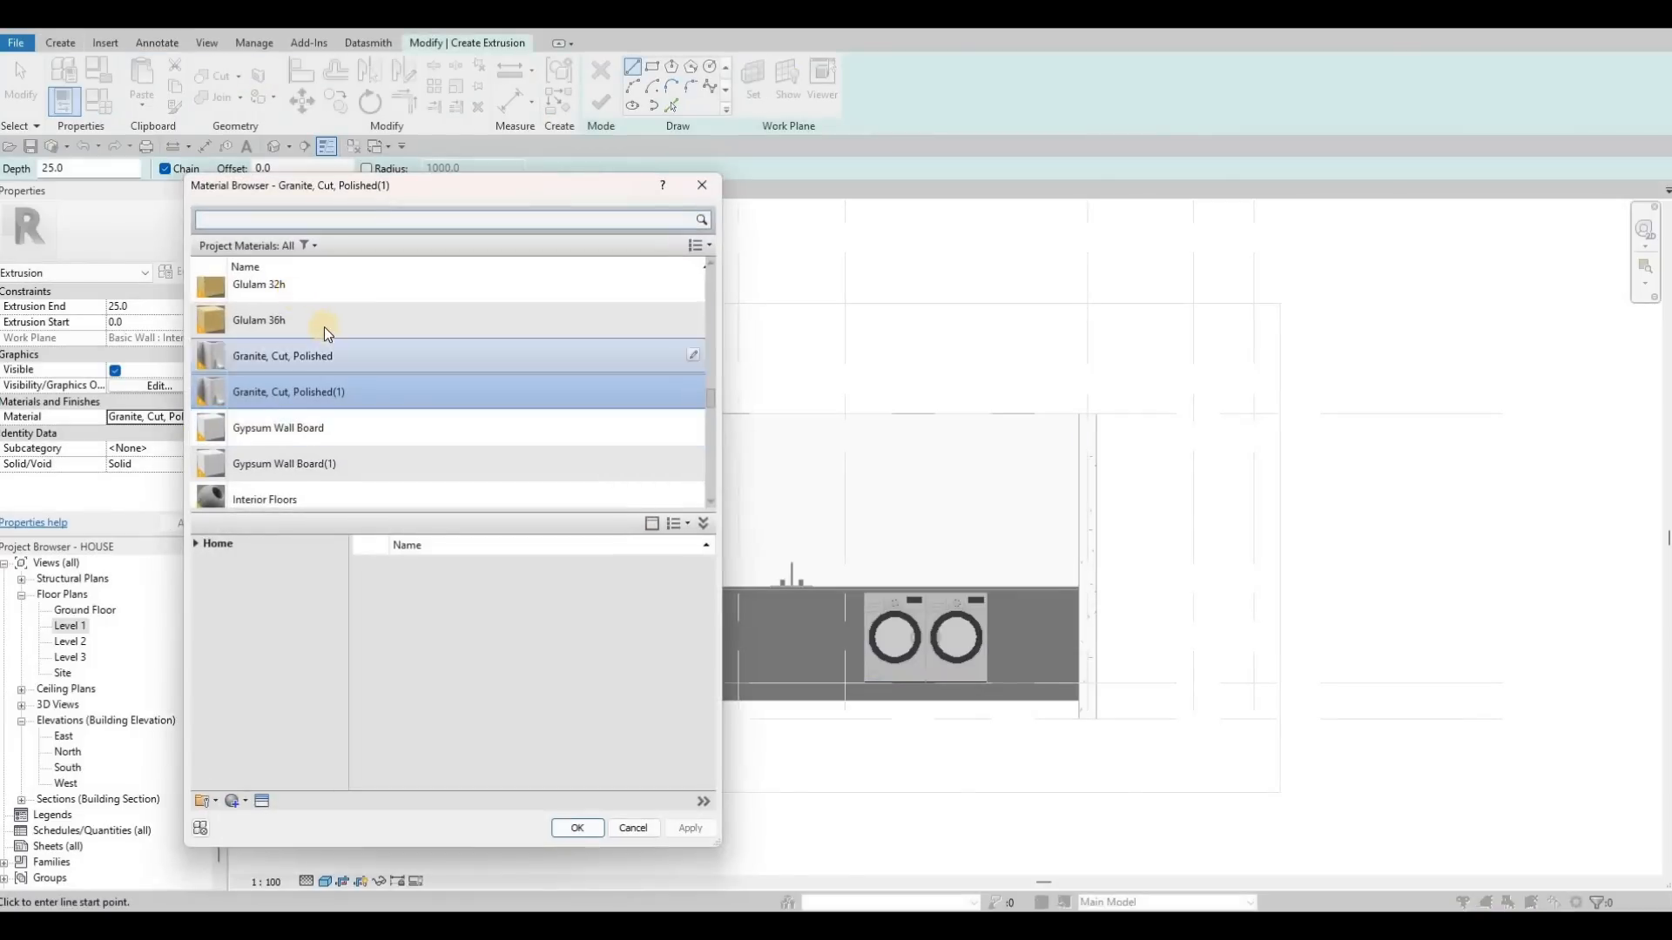
scroll(312, 344, up, 3)
click(313, 356)
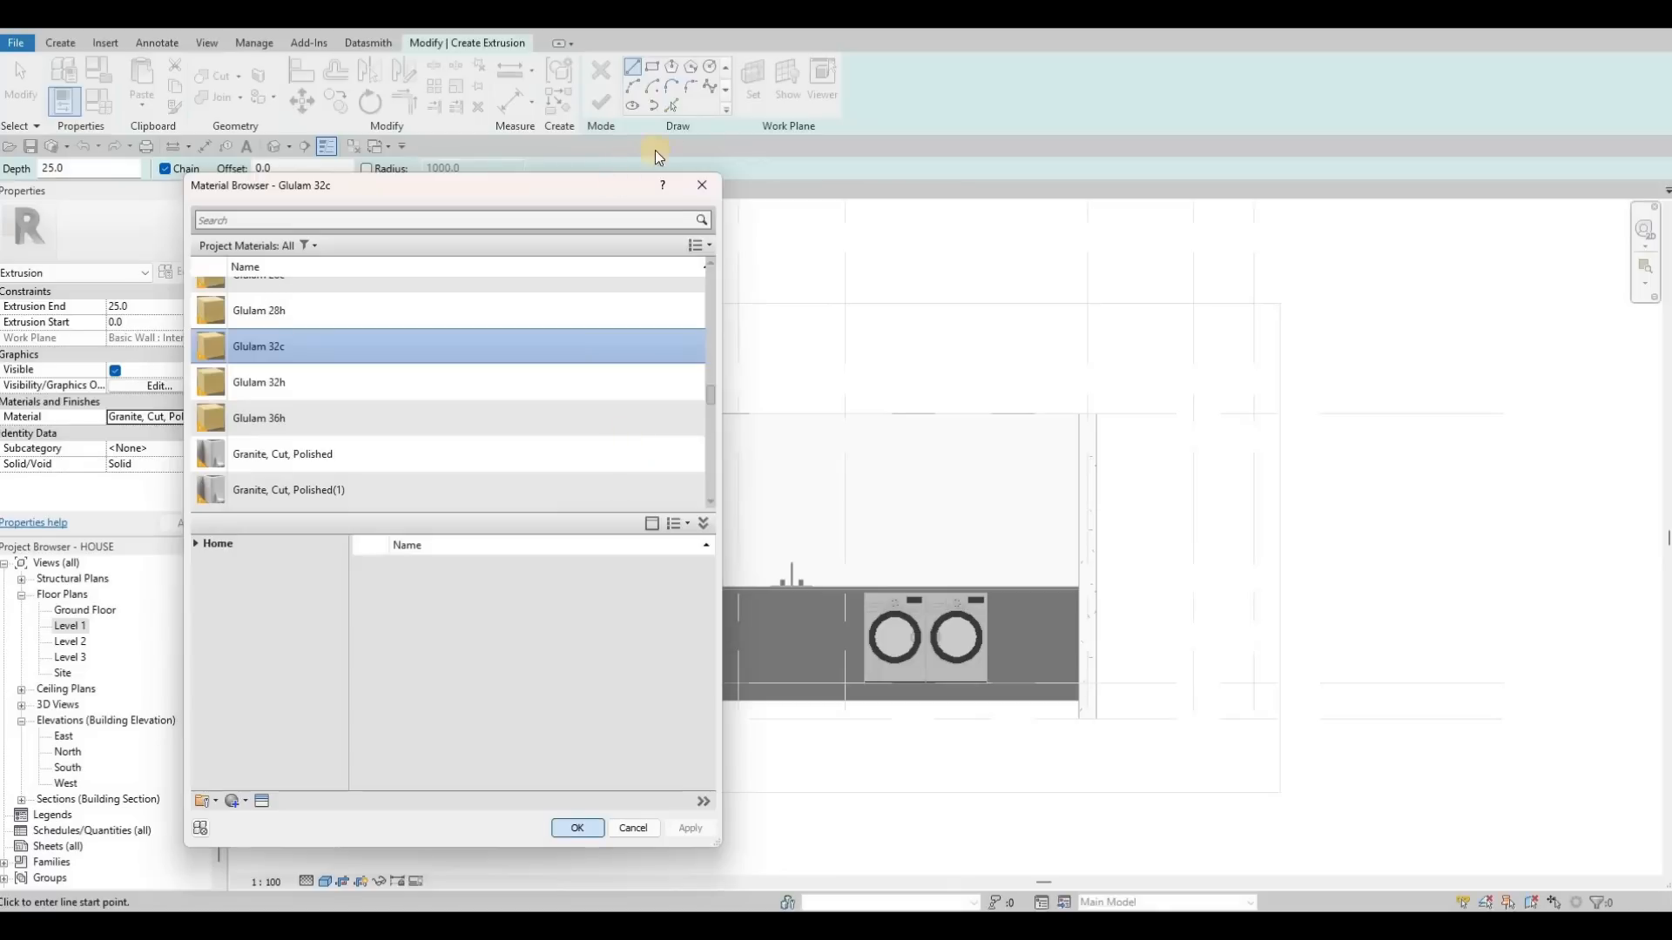
key(Return)
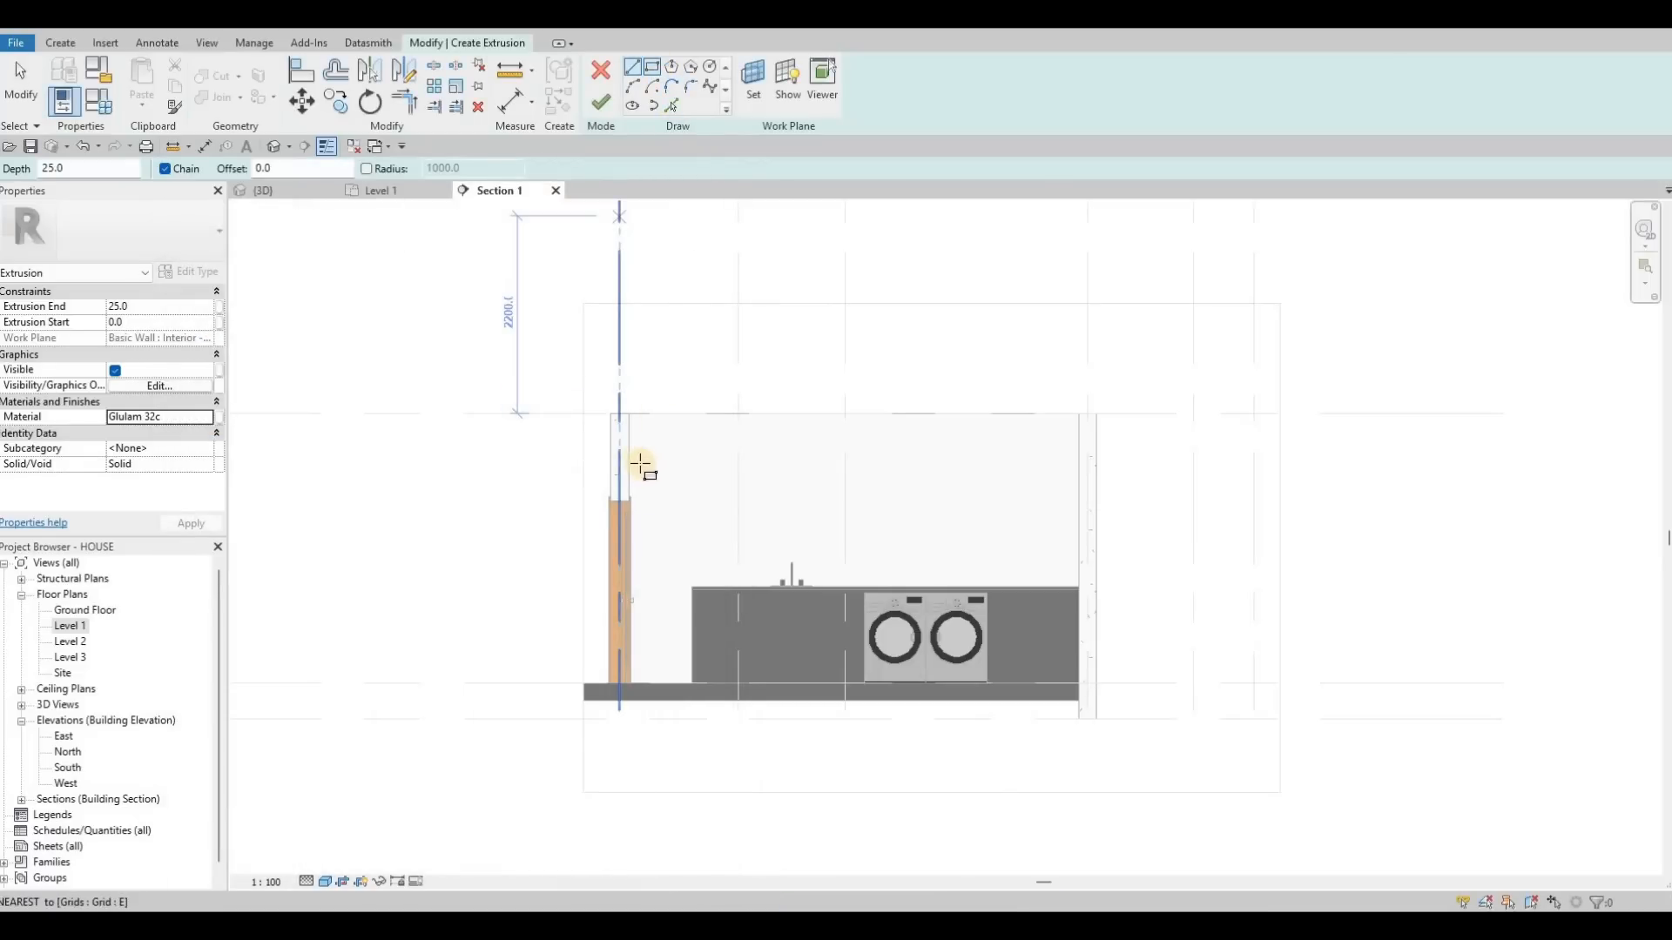
Sketch a rectangle about 4995 mm wide between the interior and exterior walls, above the laundry counter.
click(636, 454)
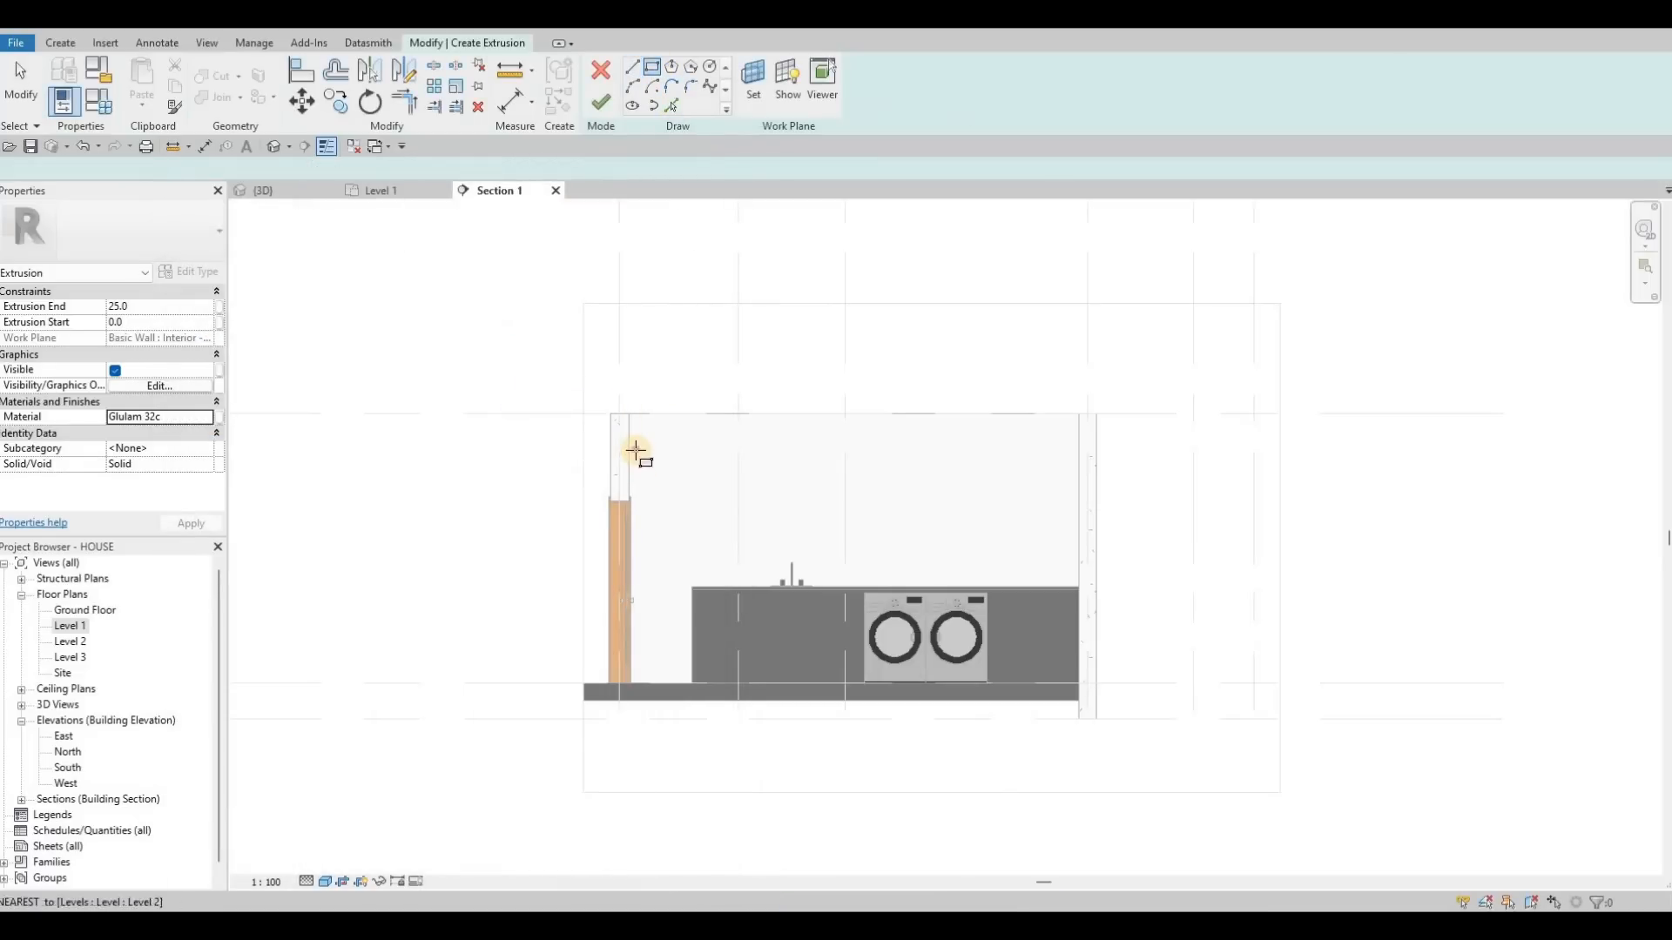
click(1078, 510)
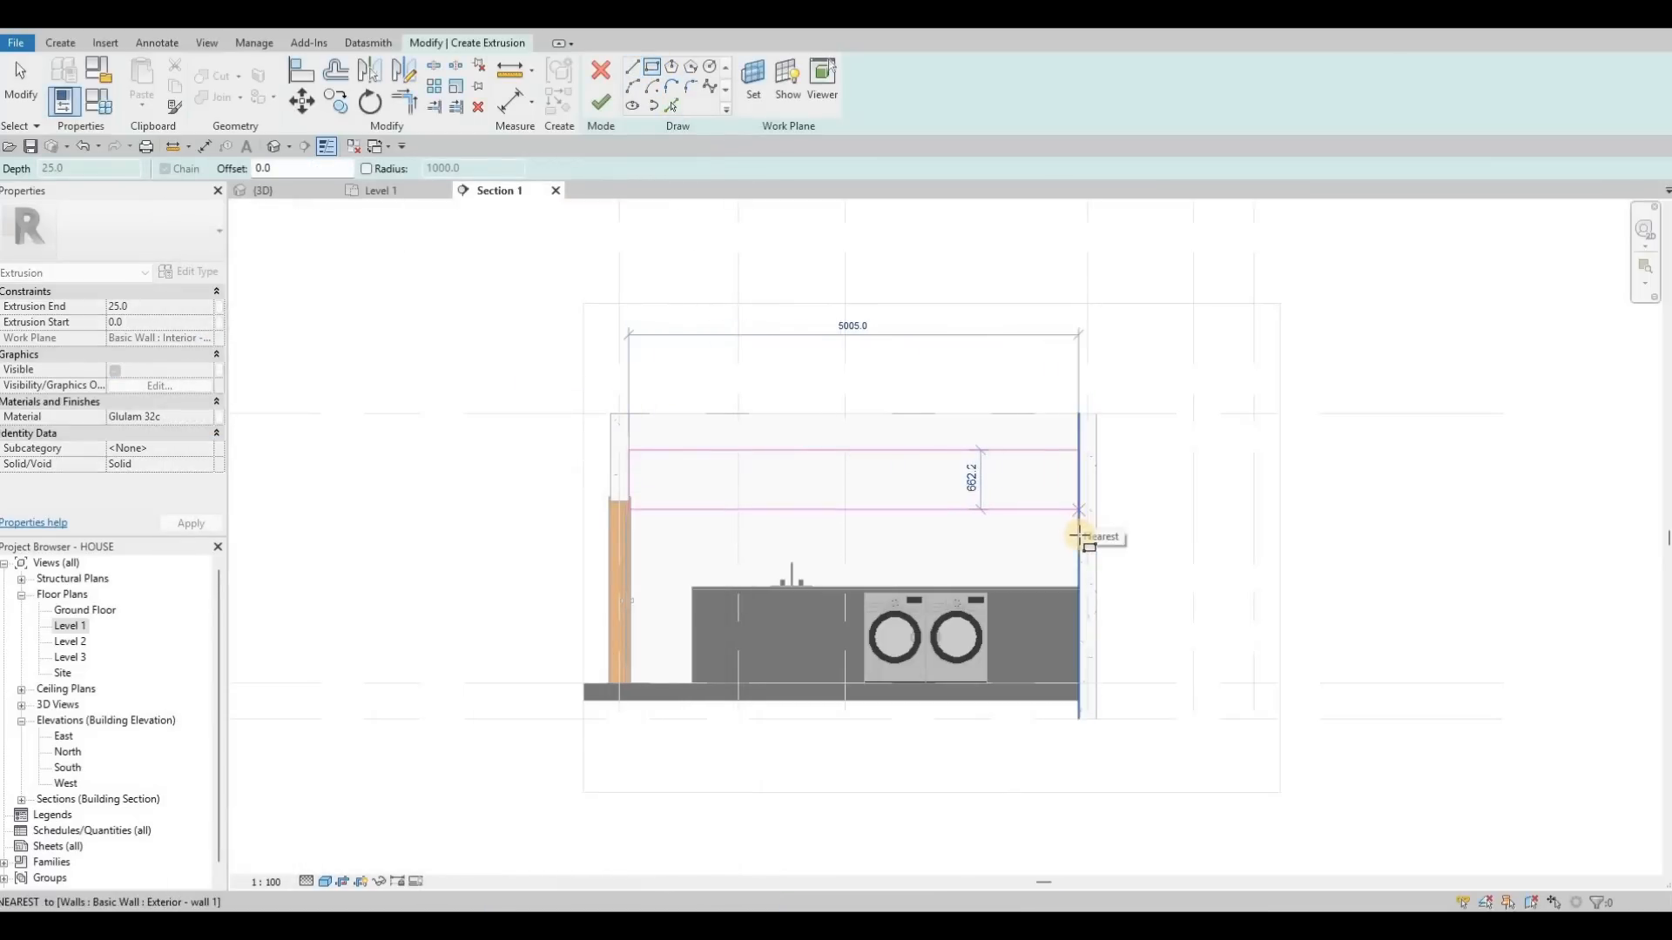
click(956, 458)
key(Escape)
key(Escape)
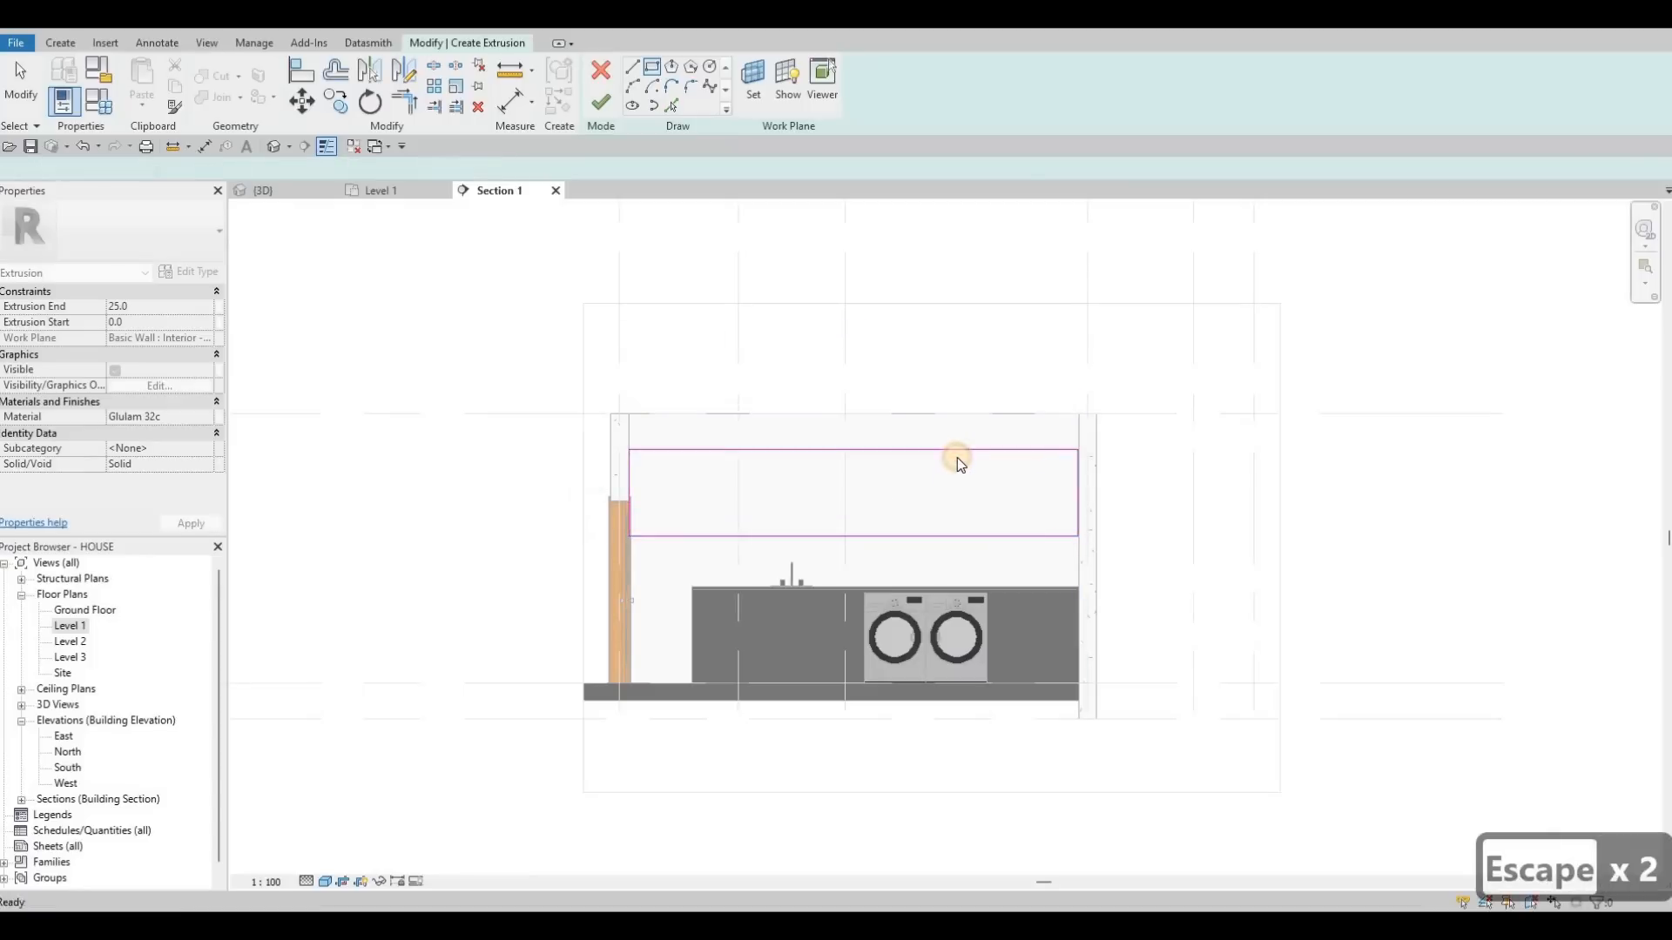
Place the rectangle's upper edge 200 mm below the ceiling level and adjust its lower edge to a height of 1100 mm.
click(958, 451)
drag(949, 448, 844, 433)
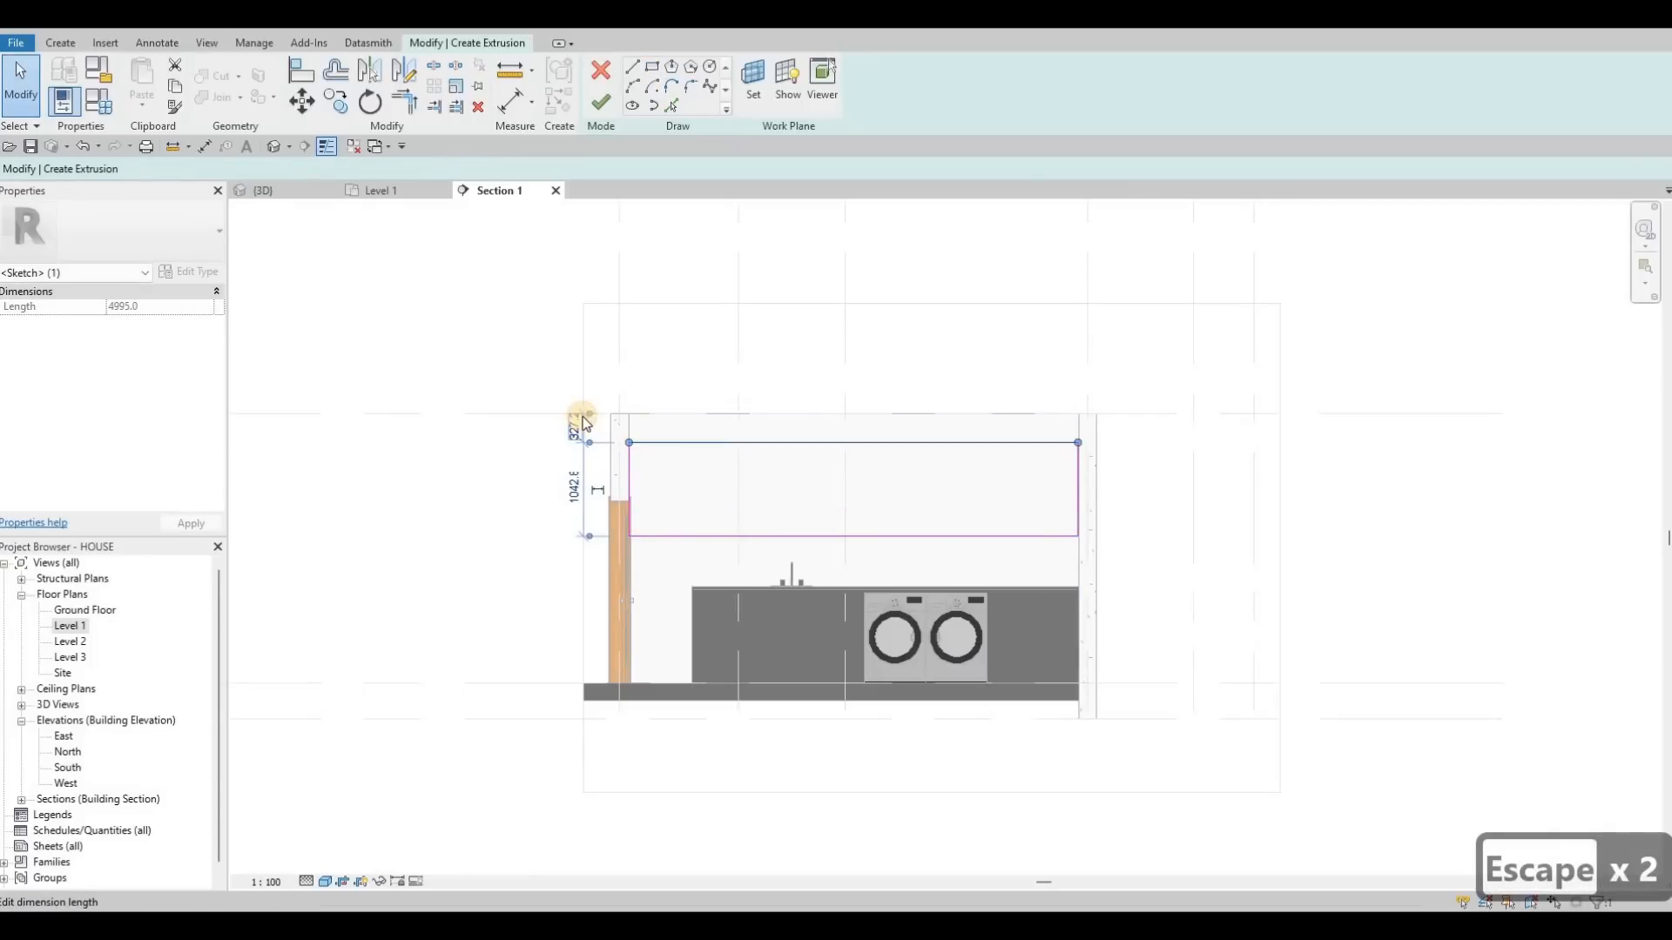
text(200)
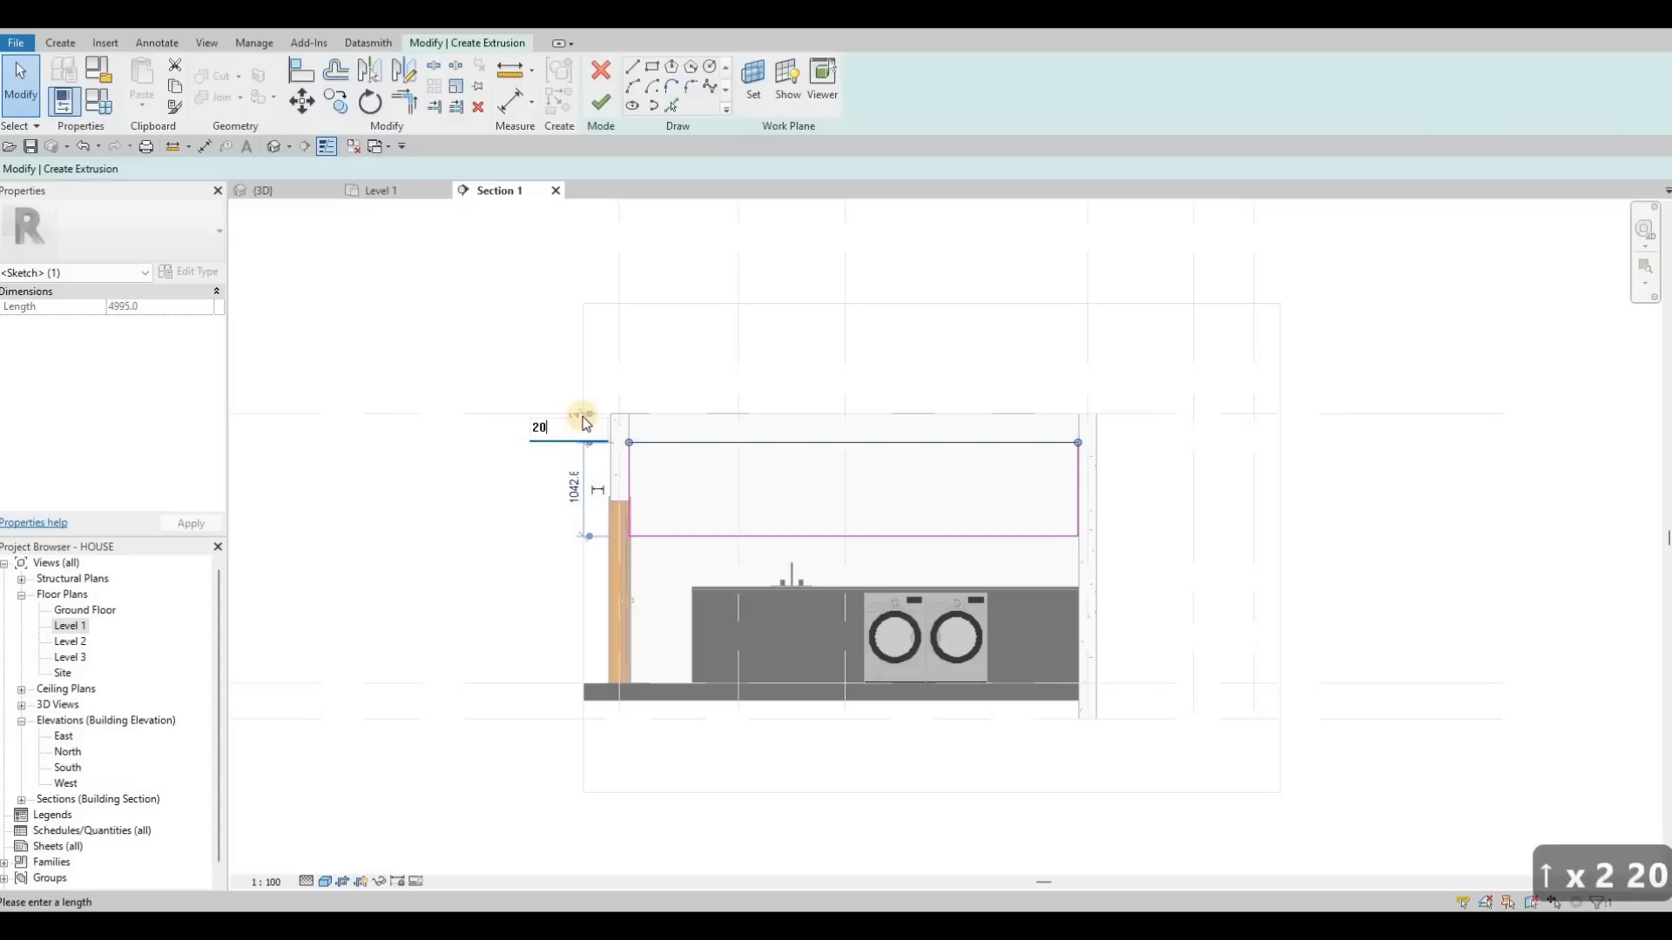
key(Return)
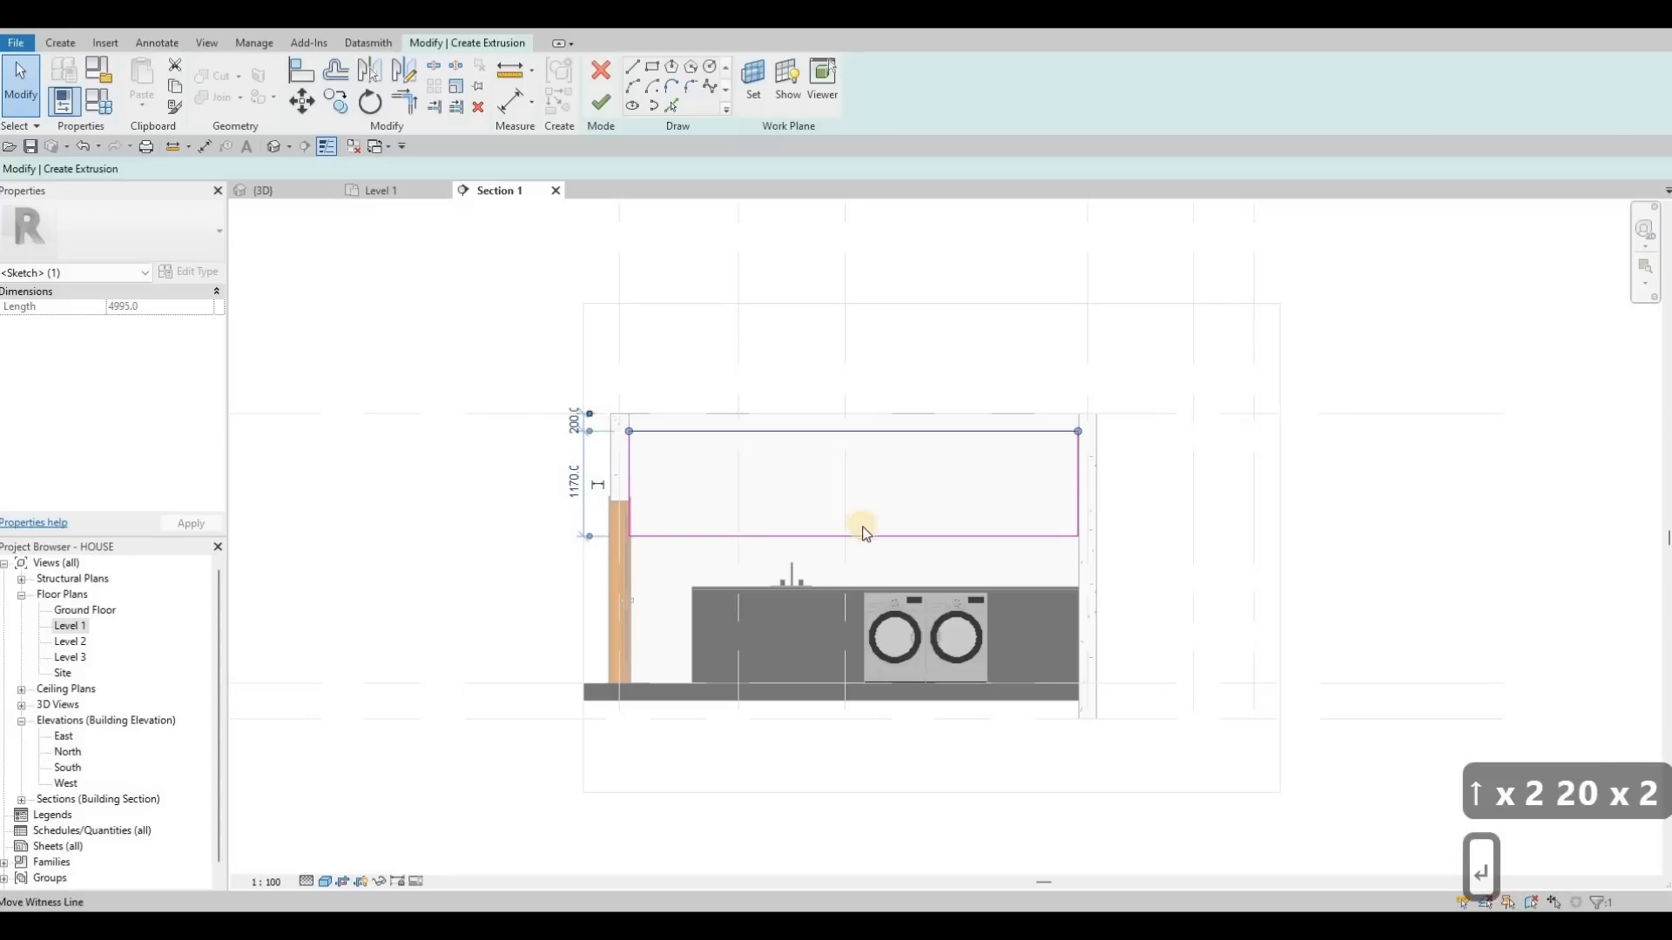
key(Escape)
key(Escape)
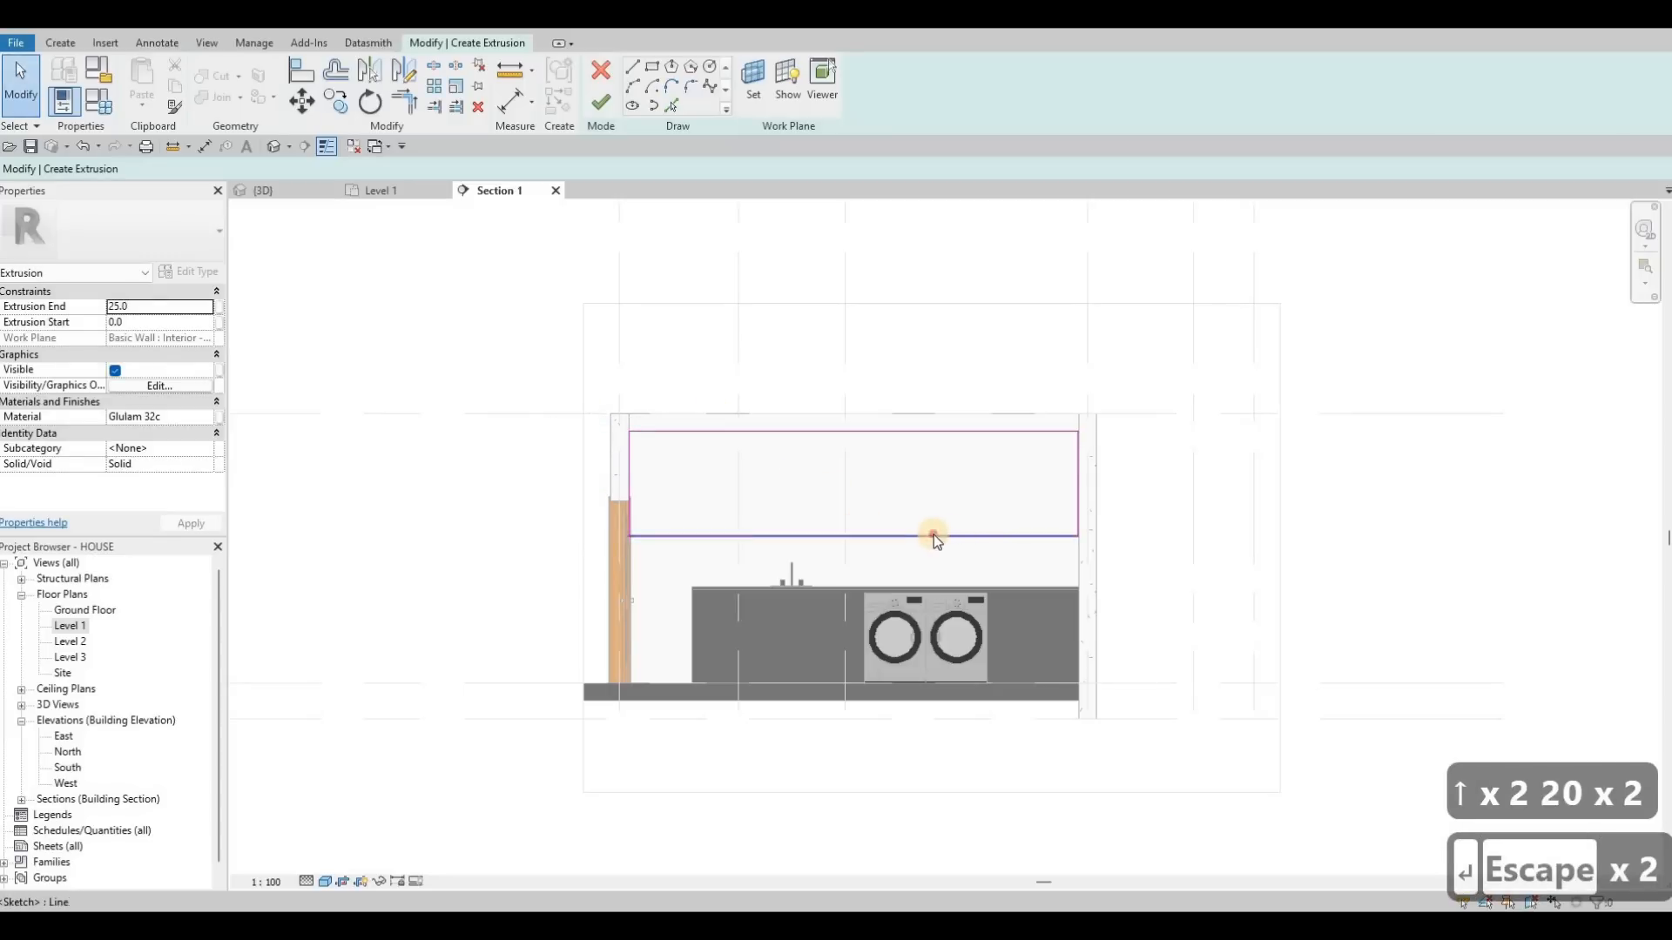
click(917, 527)
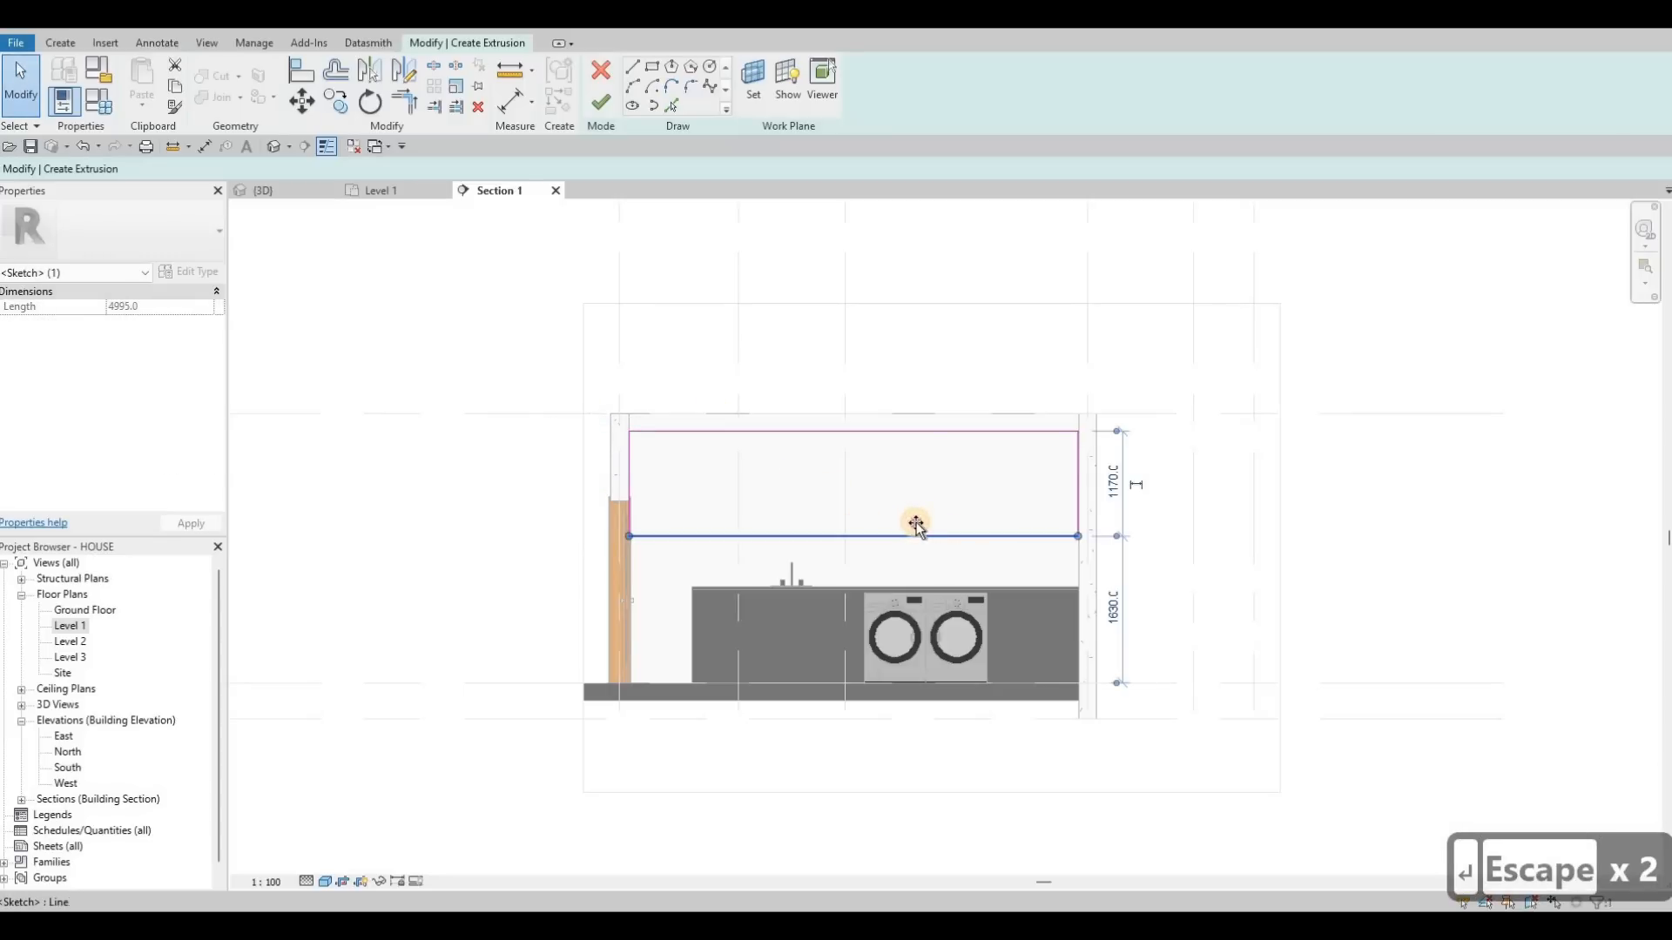
drag(916, 530, 914, 524)
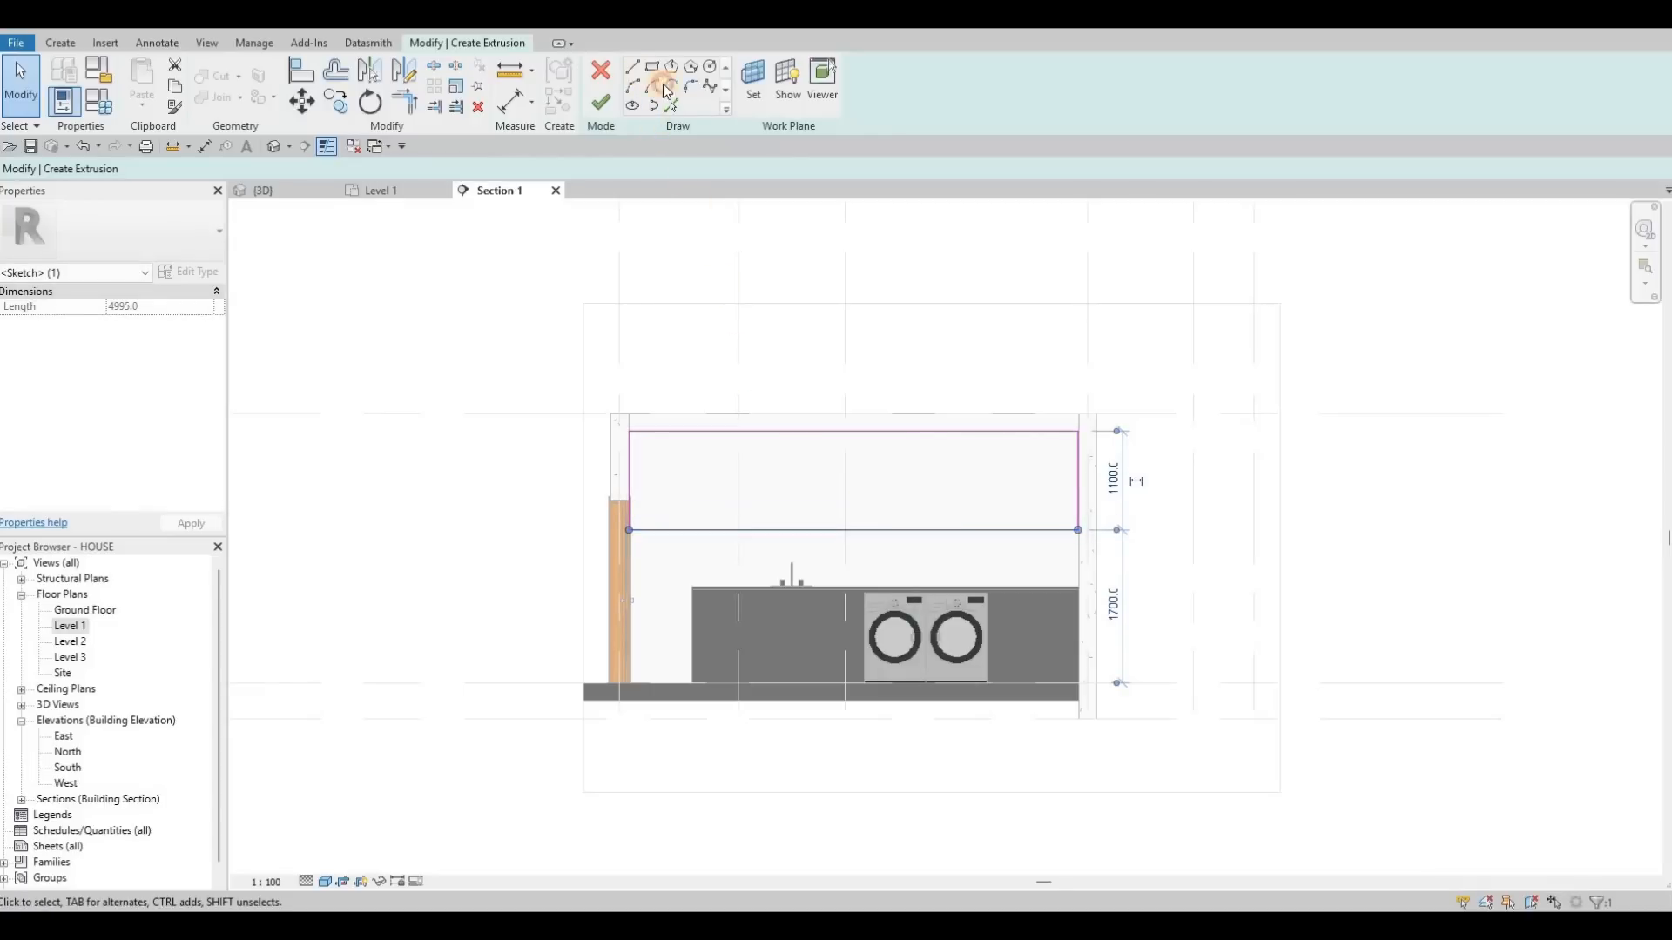
Draw lines from the rectangle's lower edge down beside the dryer to the countertop and across to the exterior wall.
key(l)
key(i)
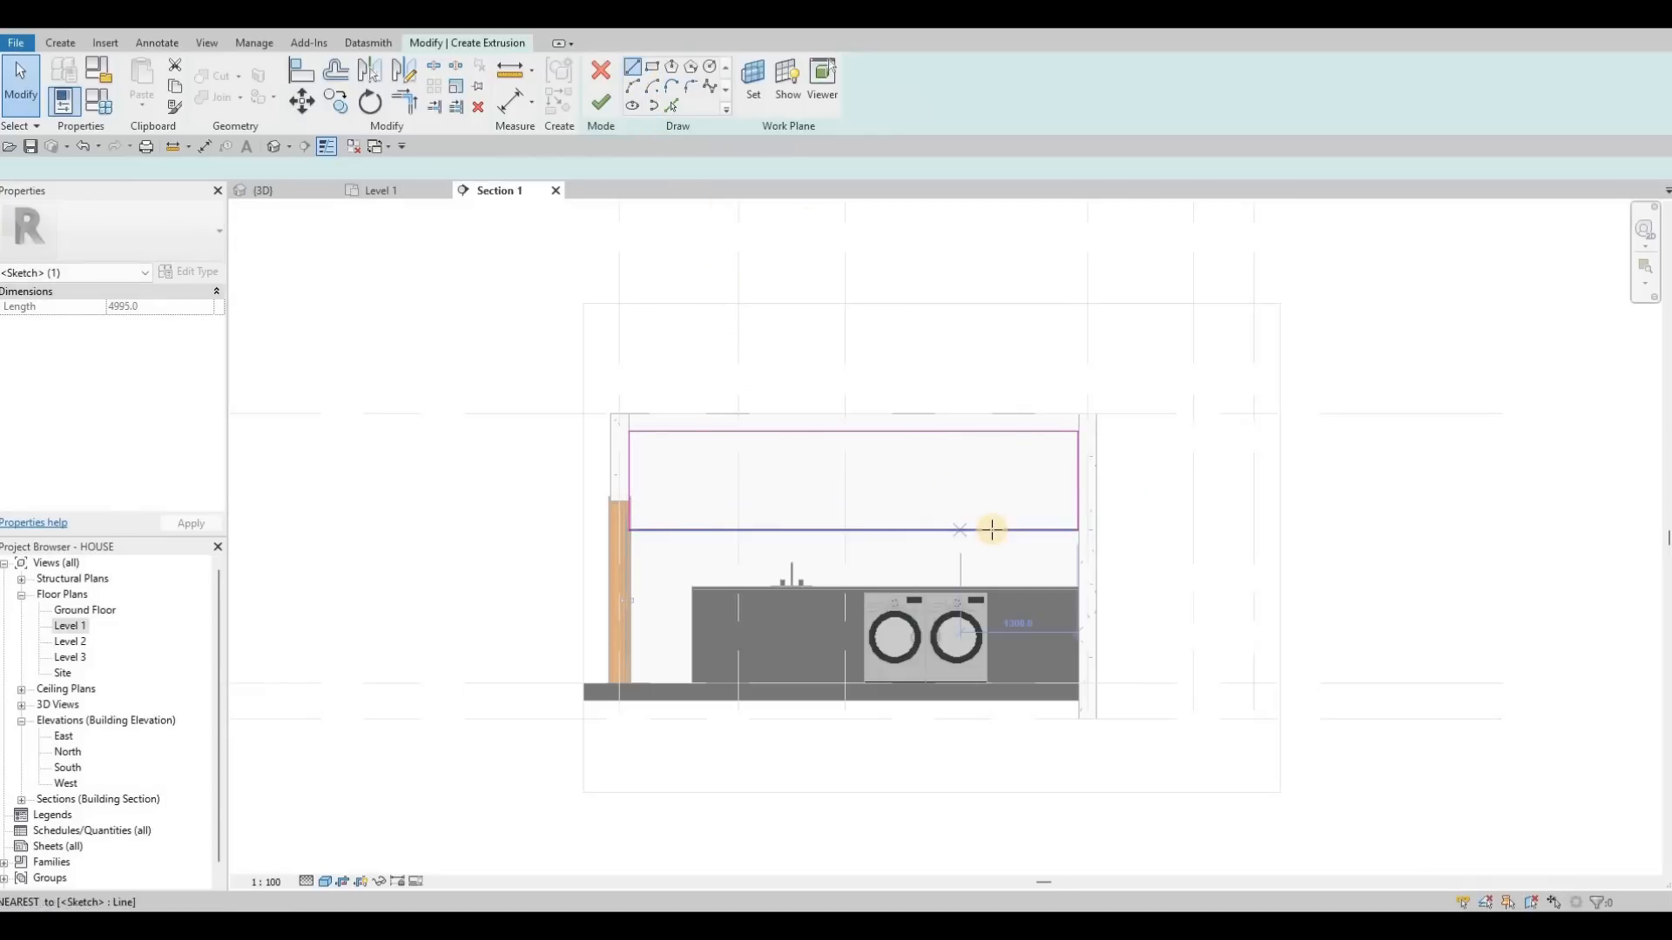
click(990, 580)
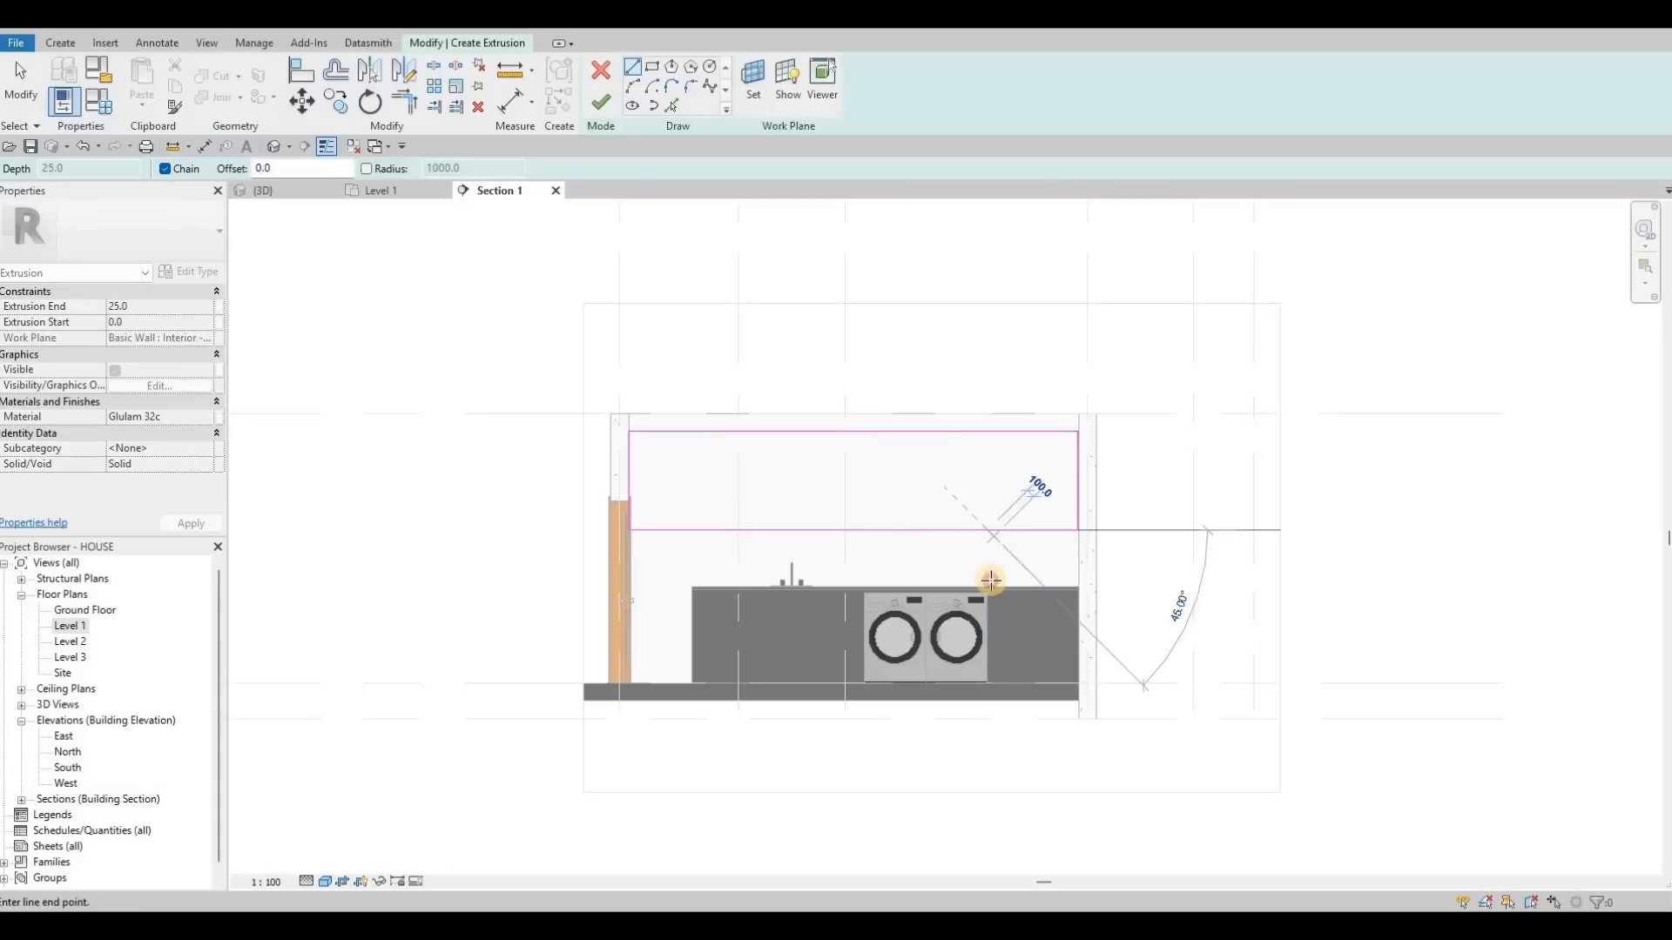
click(1077, 581)
key(Escape)
key(Escape)
key(Escape)
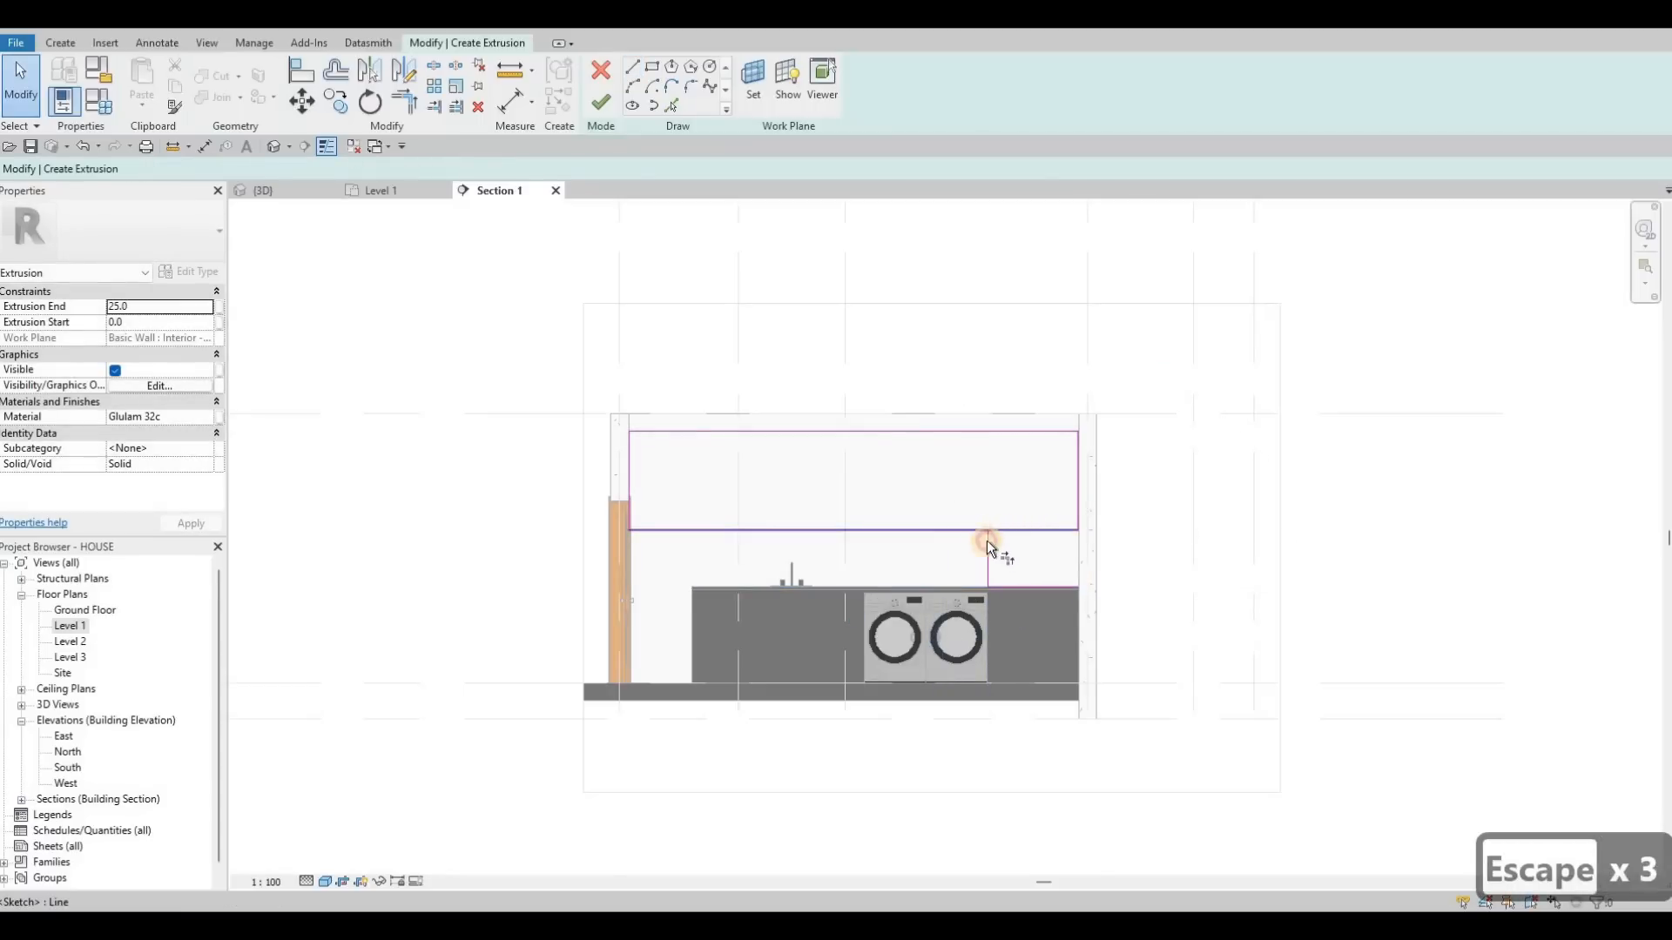
Trim the sketch lines into a single L-shaped outline reaching down to the countertop beside the dryer.
key(t)
key(r)
click(1077, 525)
click(1069, 578)
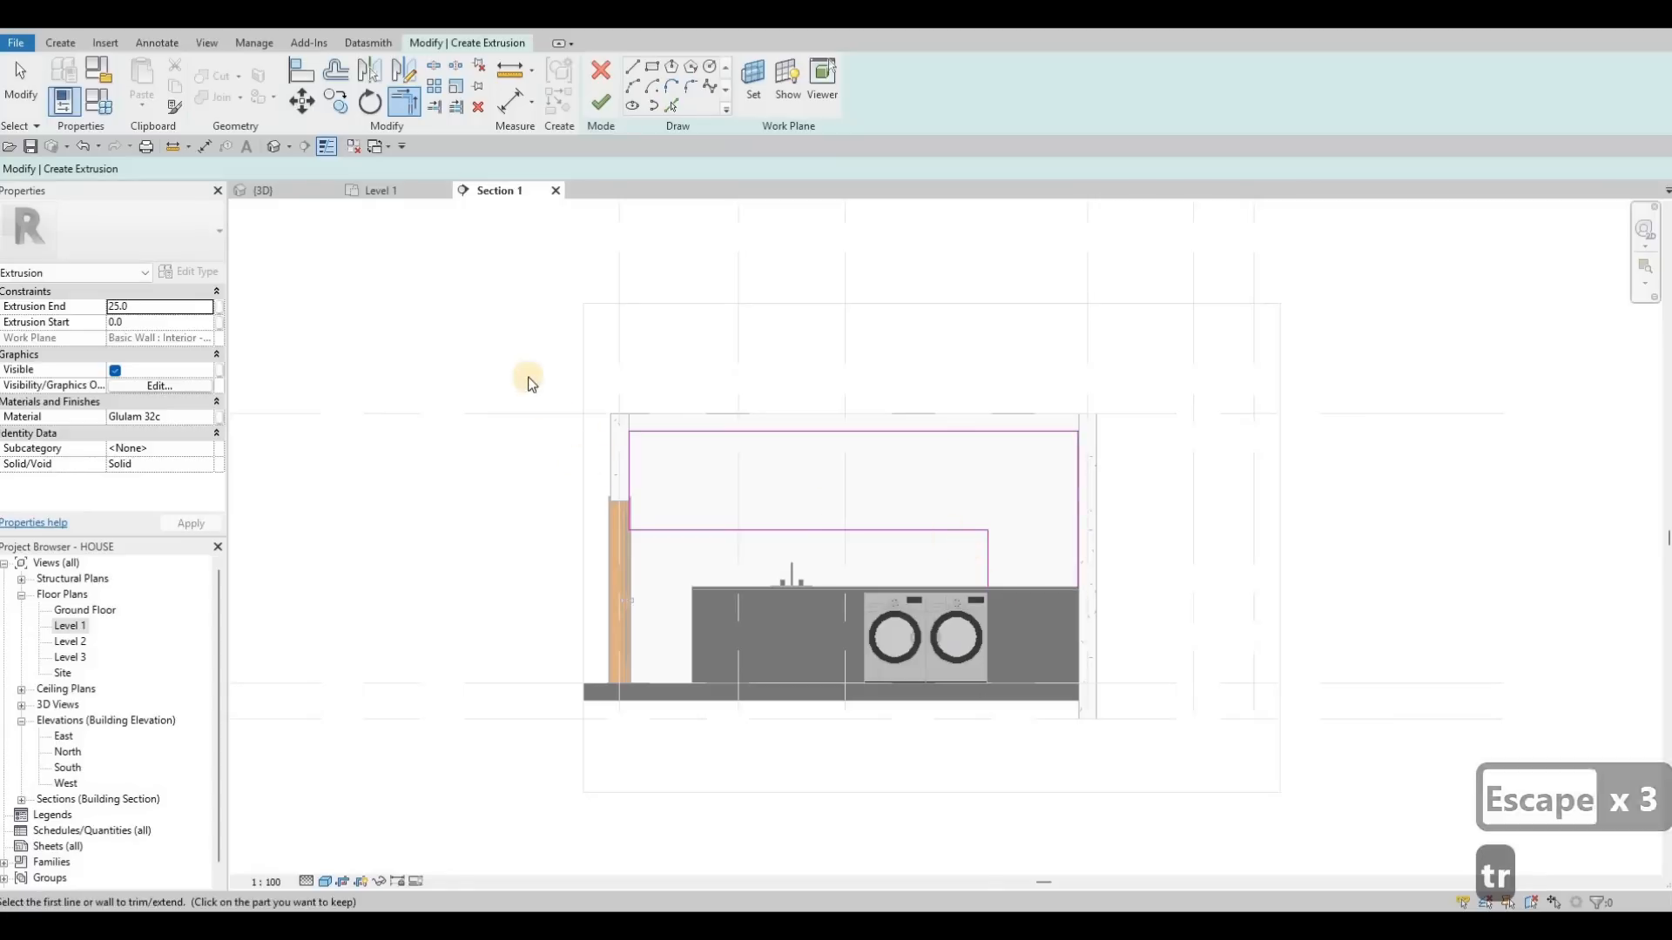
key(Escape)
Add inner lines along the L-shaped outline's edges and the walls with the Pick Lines tool at a 25 mm offset.
scroll(534, 302, up, 2)
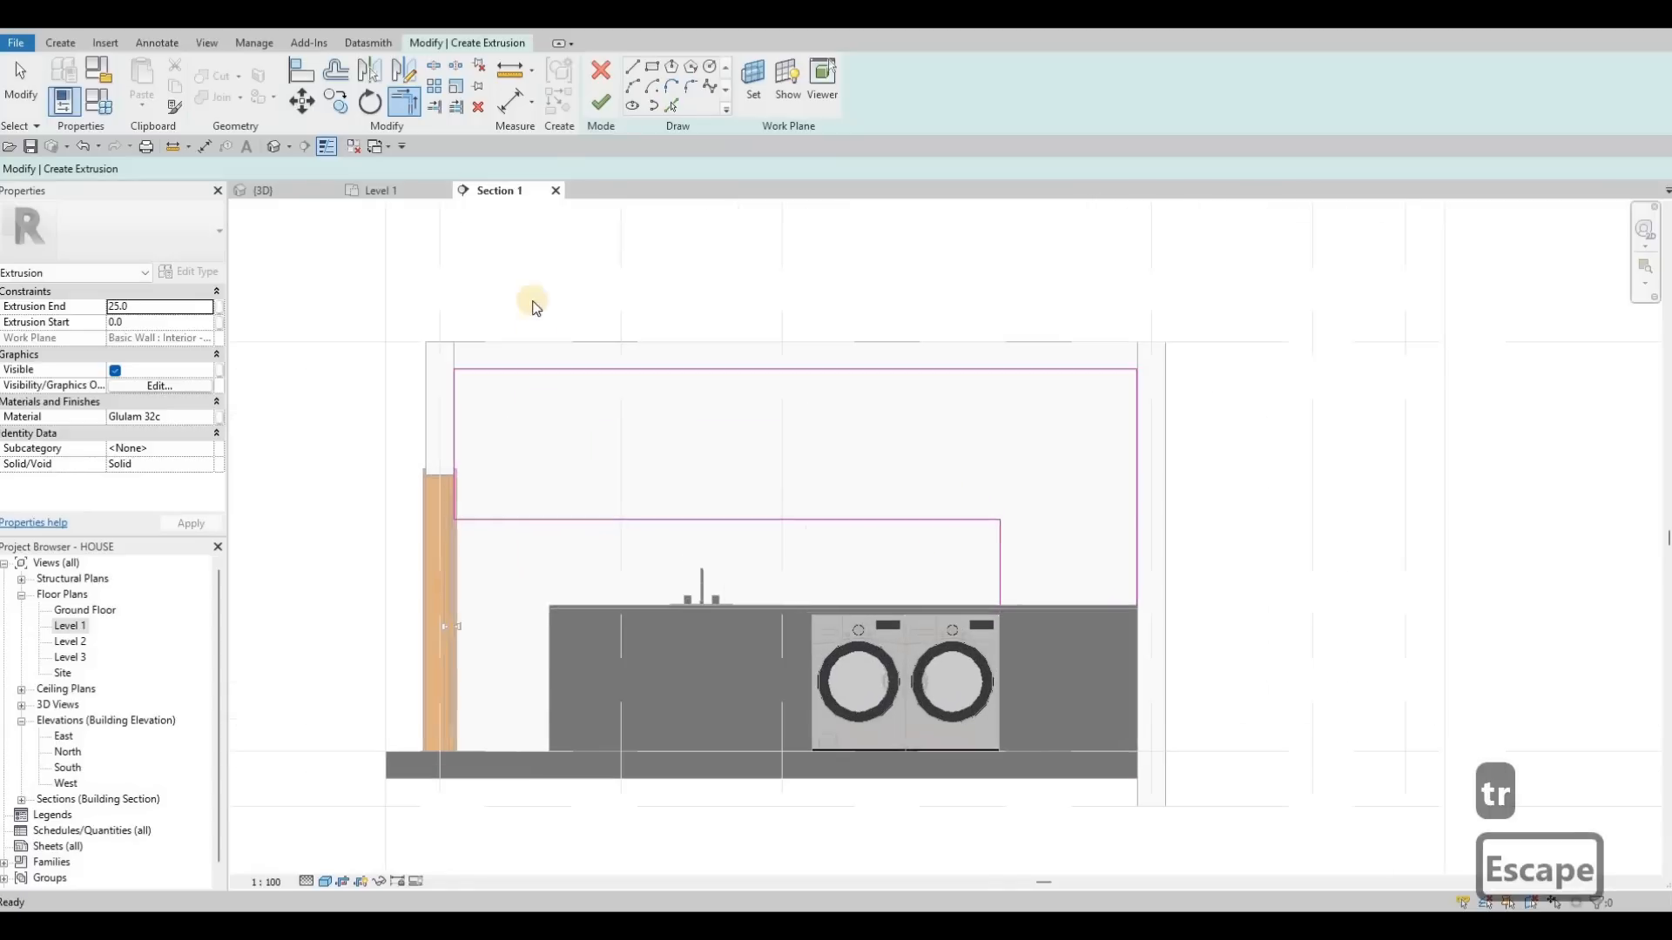
click(672, 112)
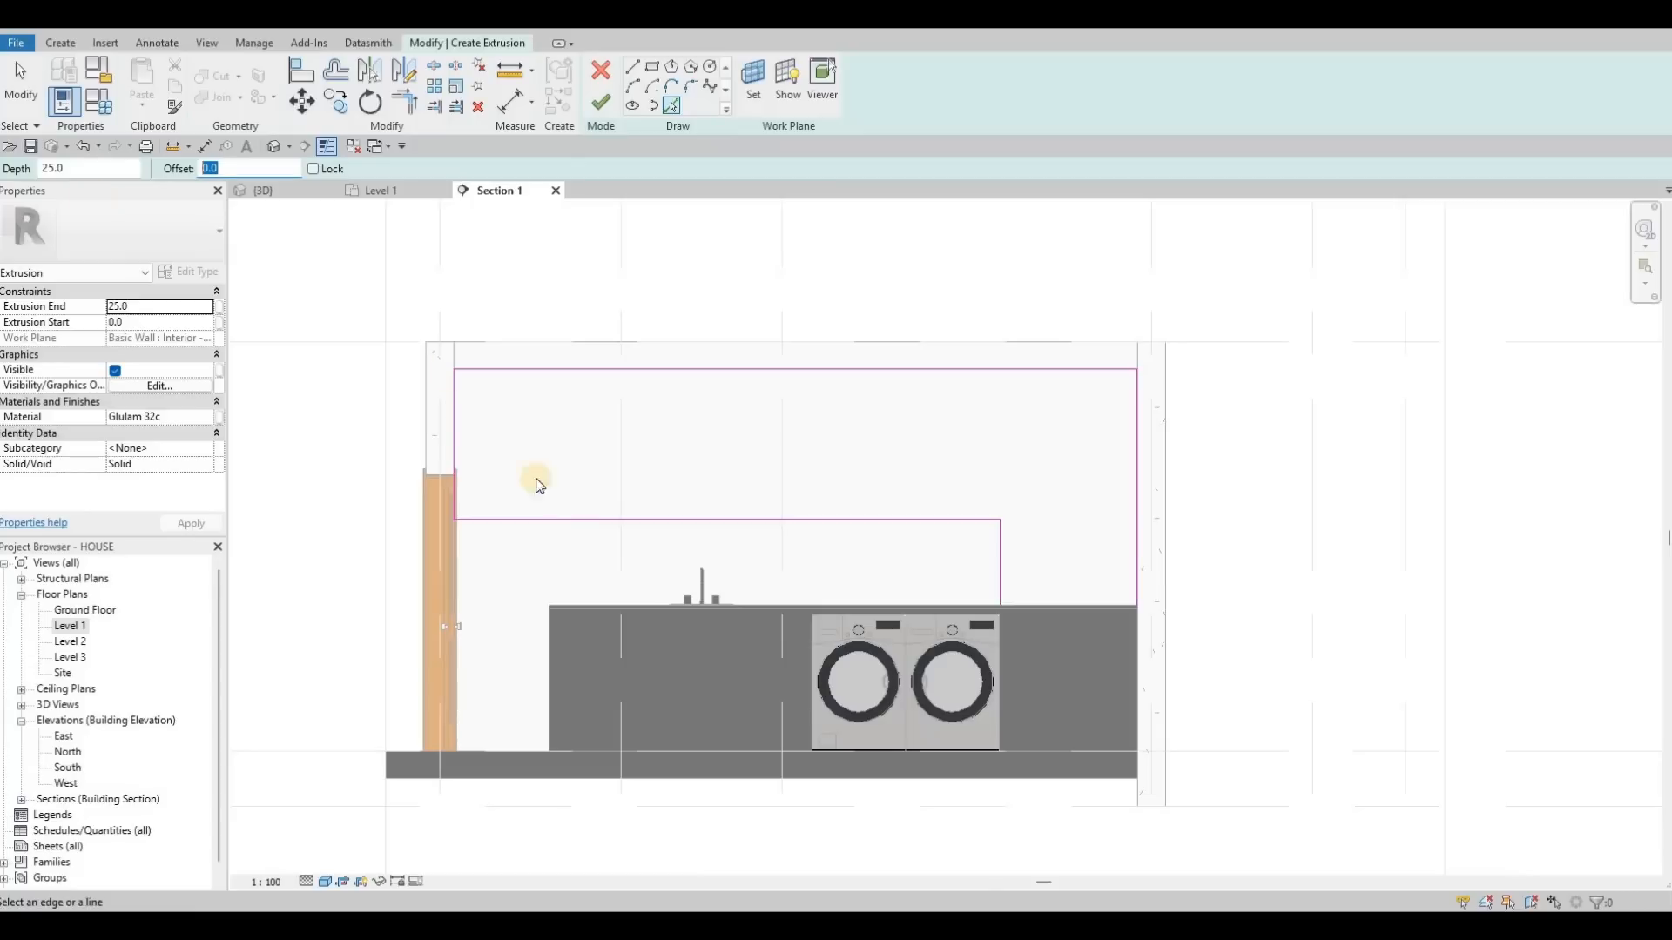
text(25)
click(600, 373)
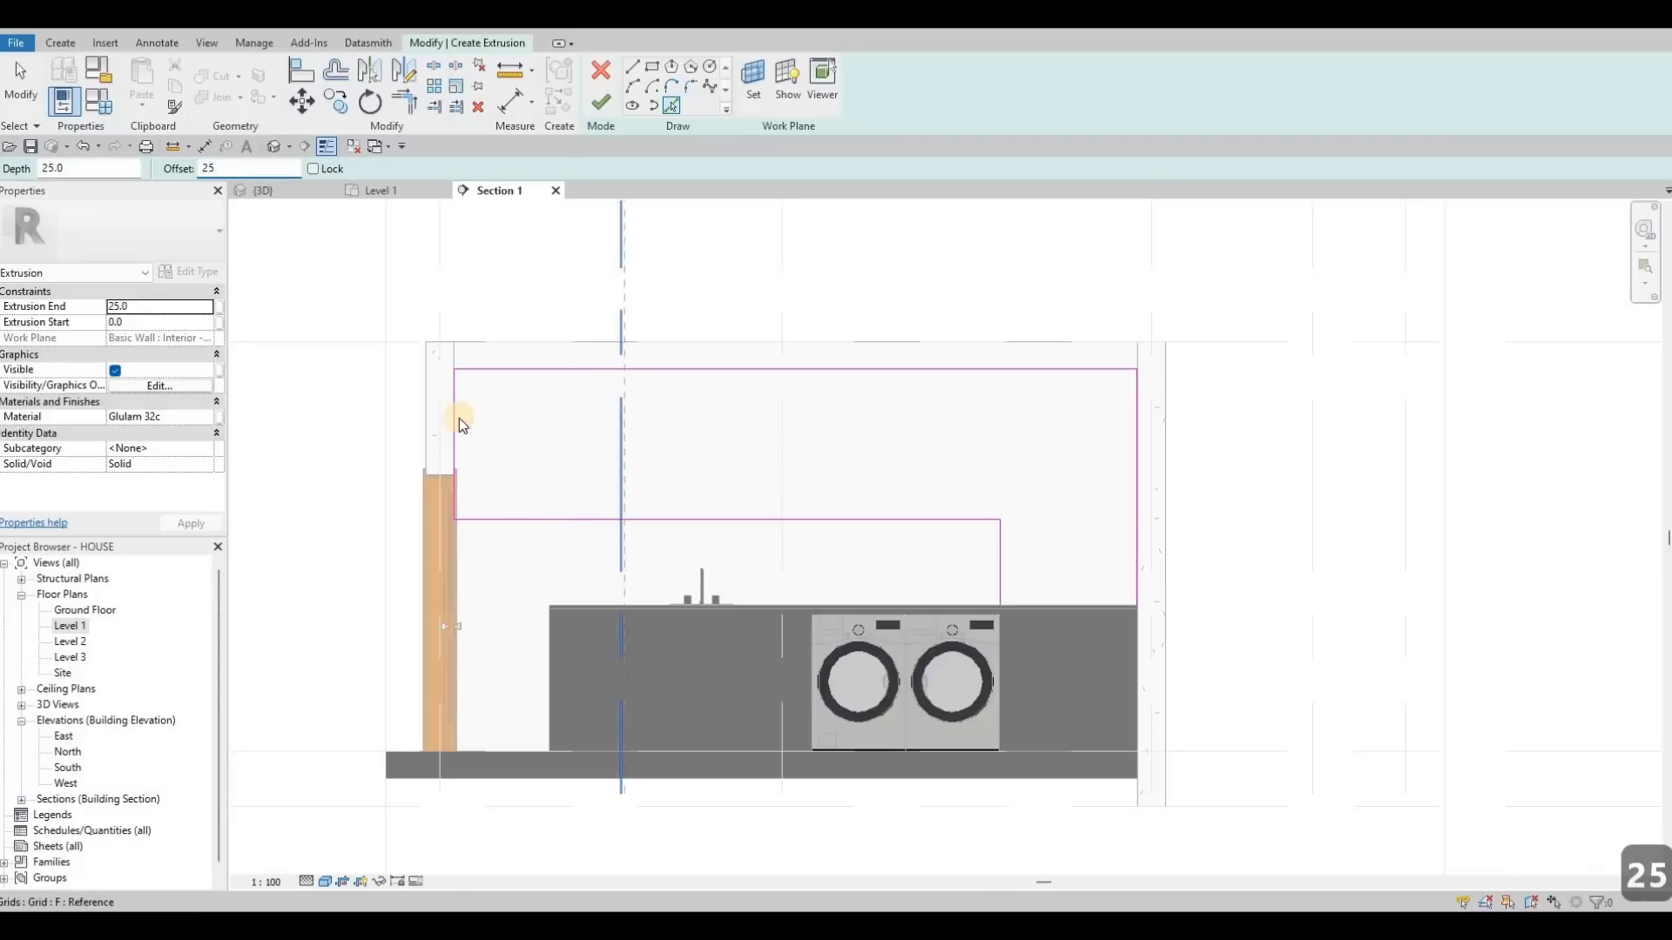
click(456, 453)
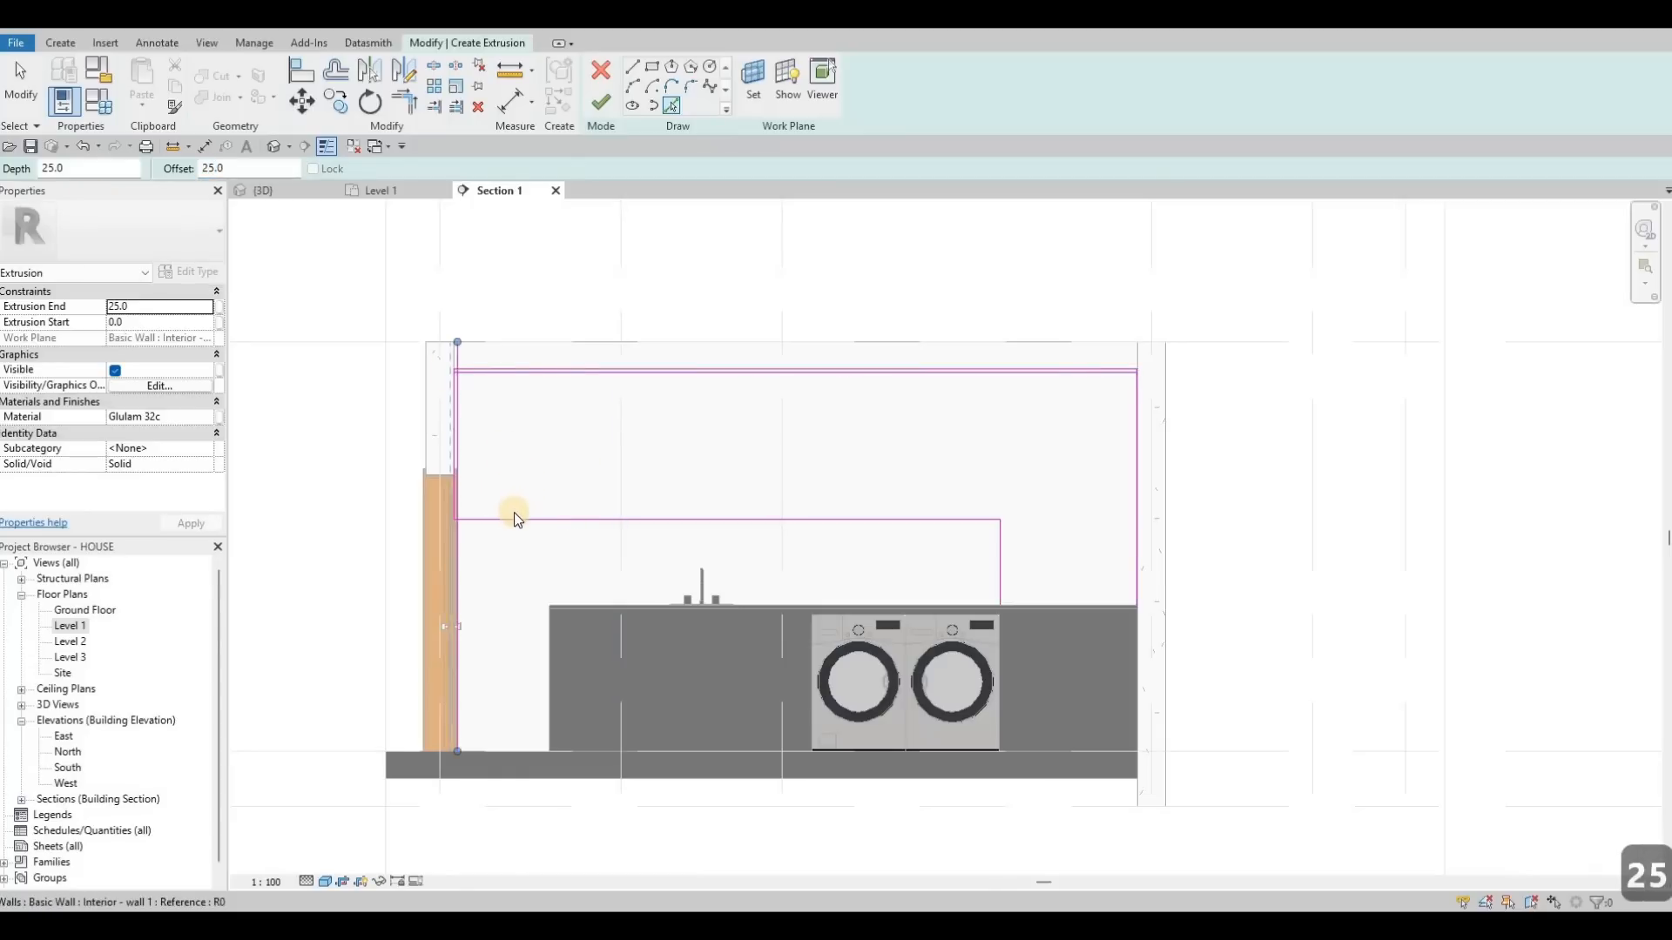
click(1005, 548)
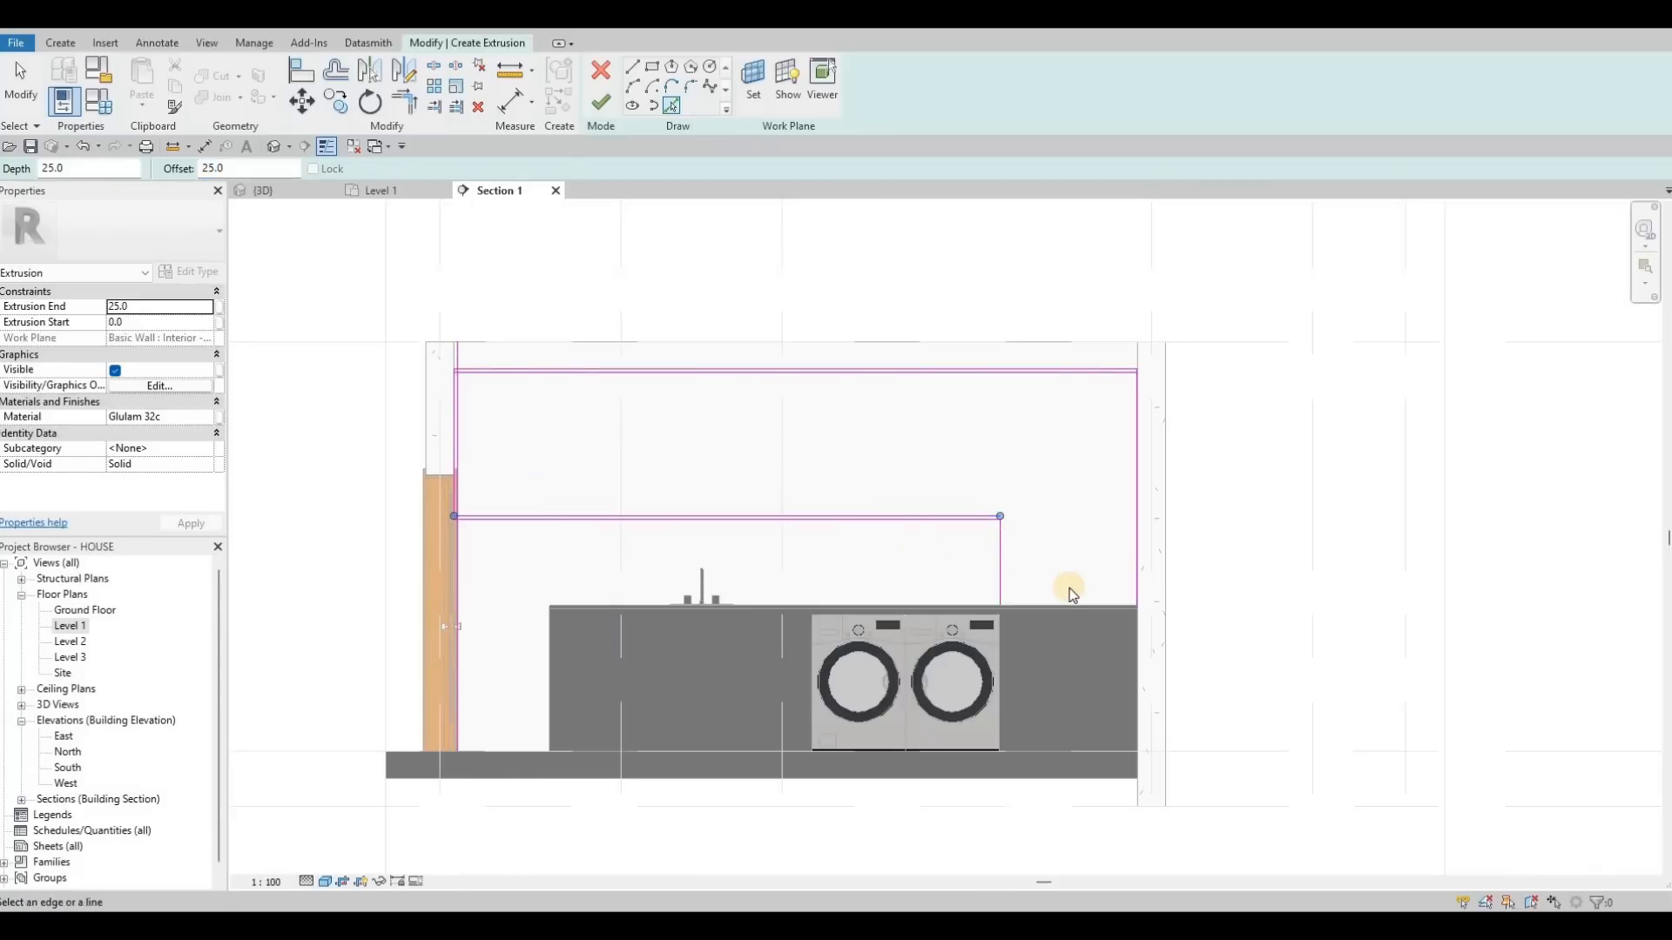
scroll(1069, 618, up, 3)
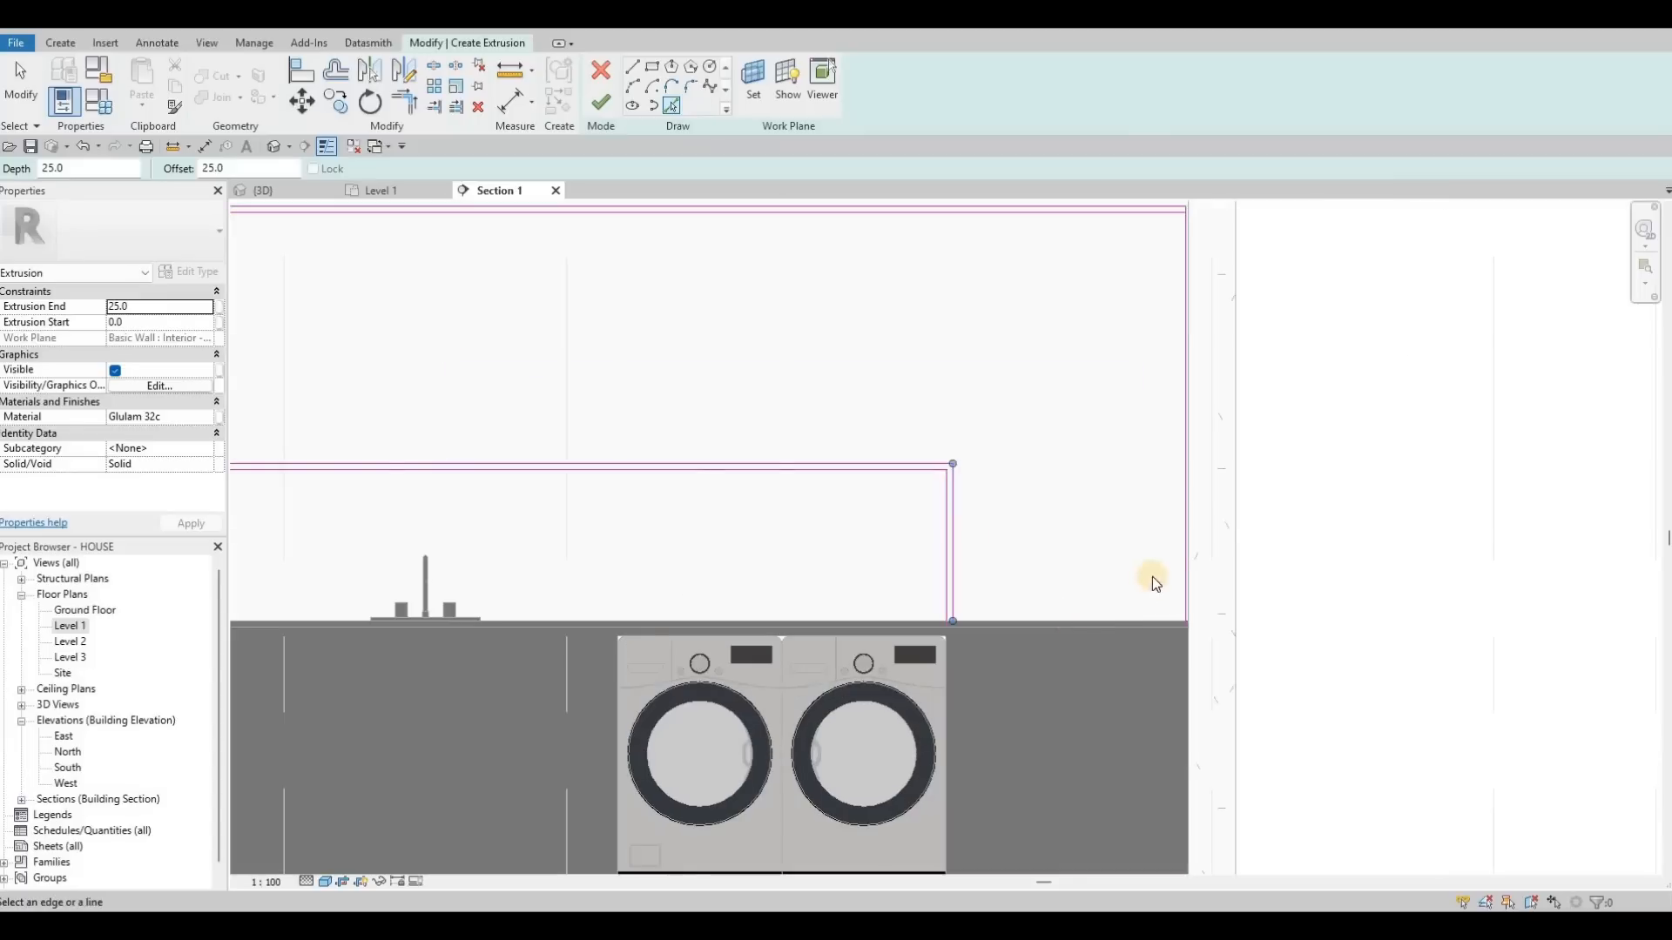
click(1180, 546)
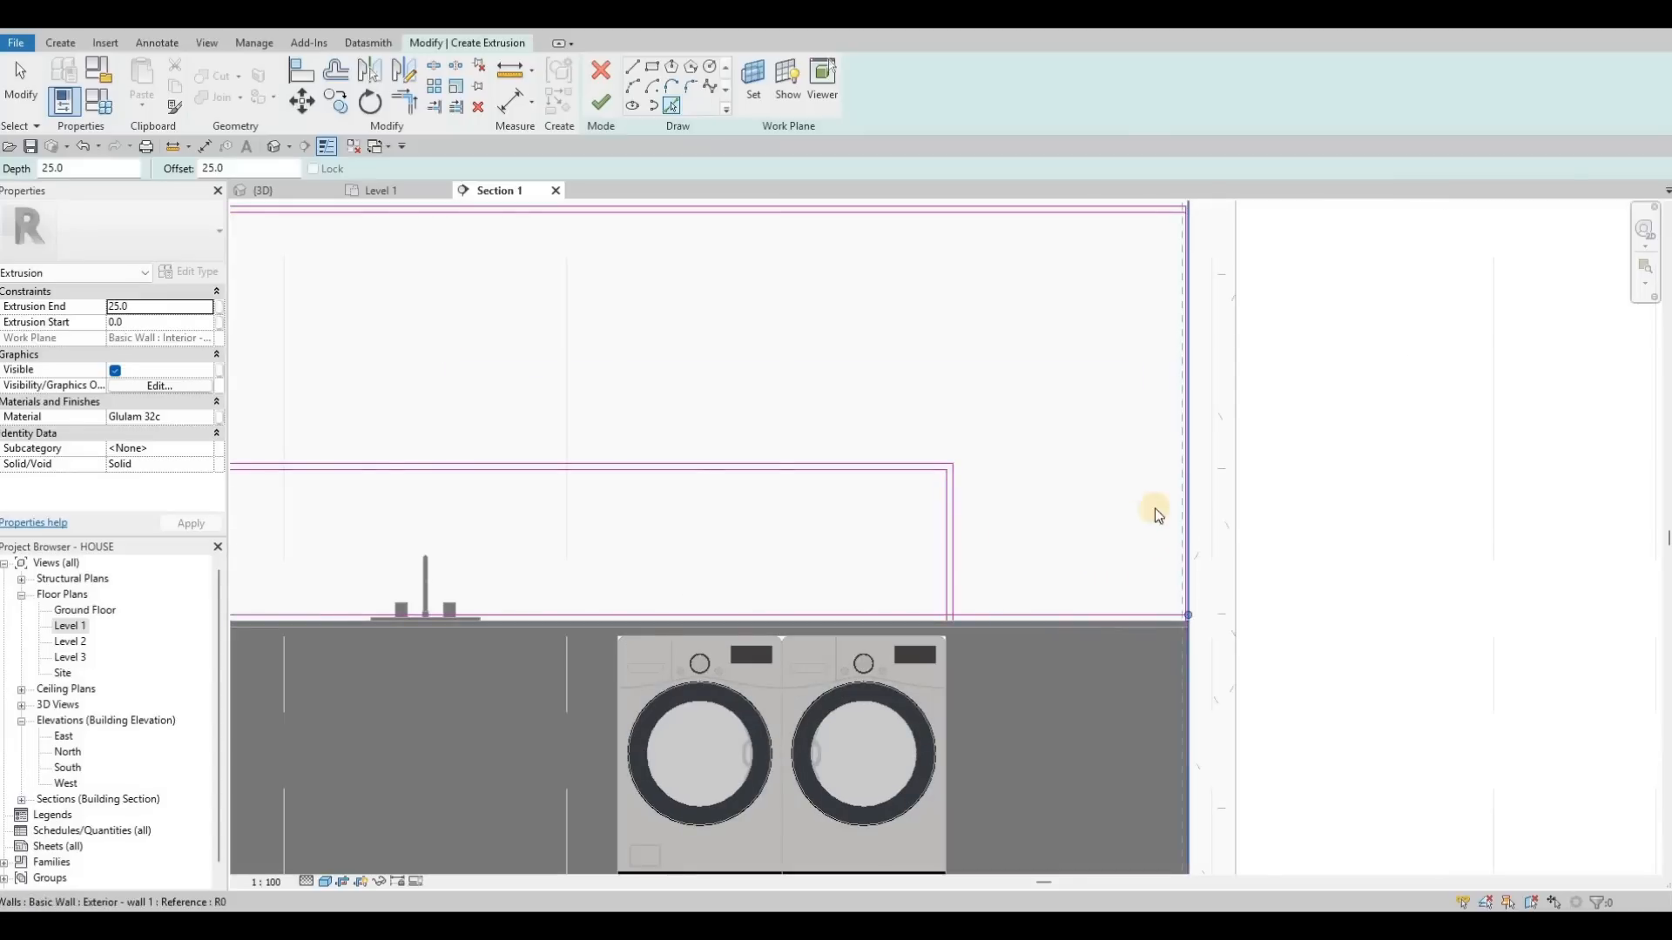
scroll(1169, 326, up, 5)
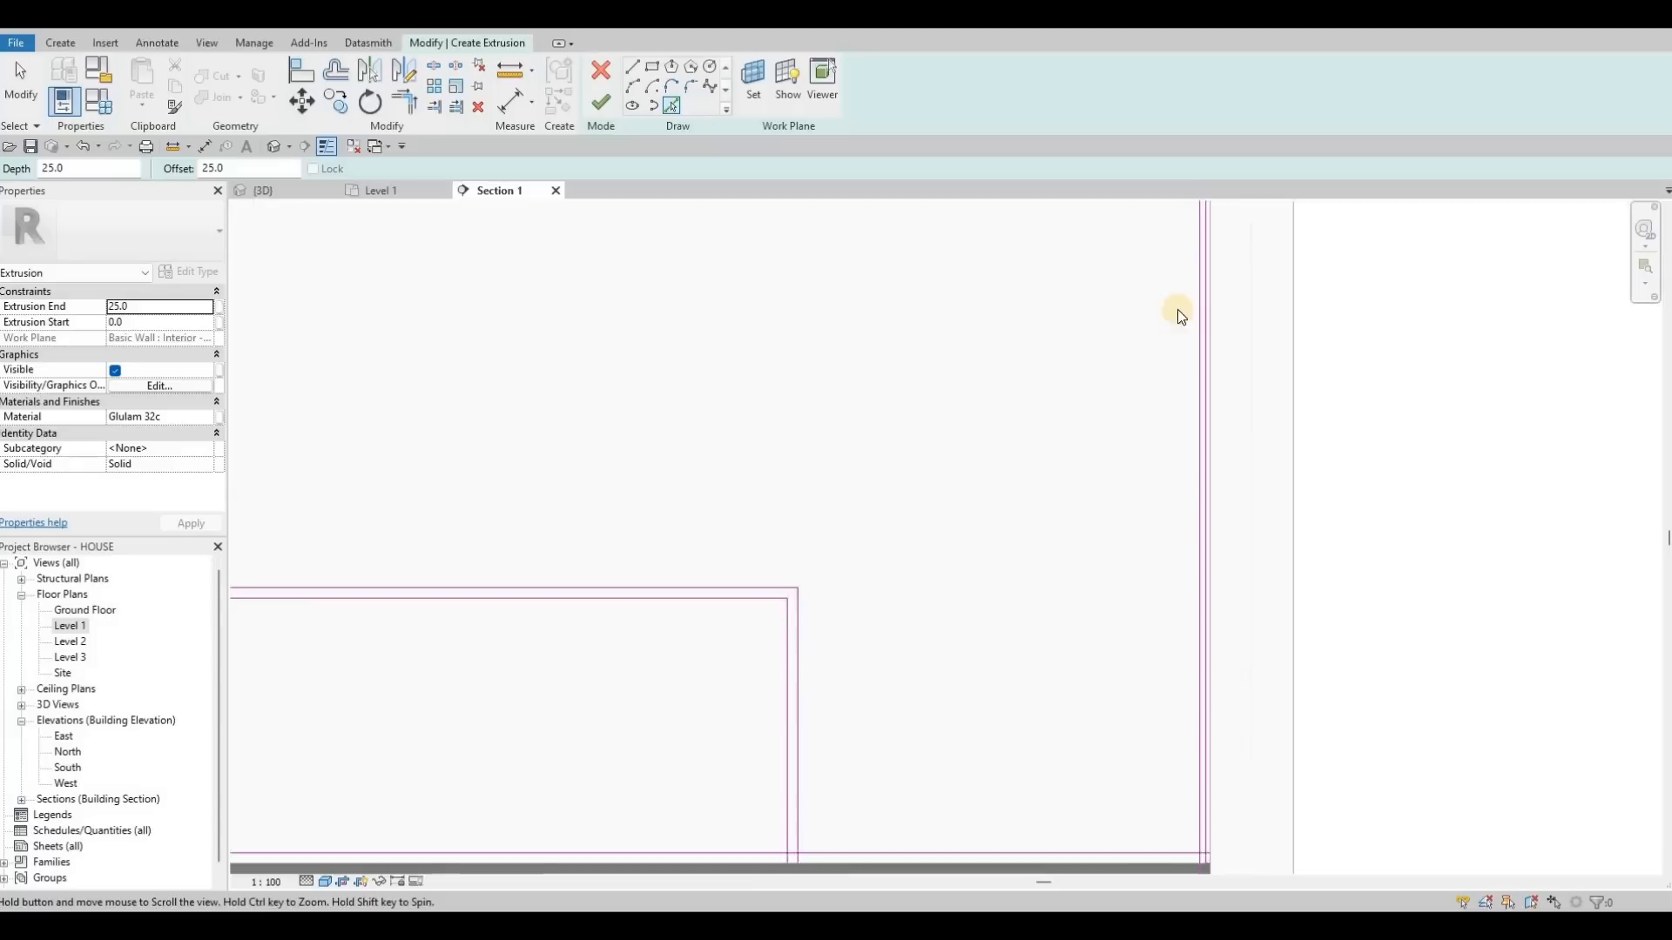
Delete the inner line at the exterior wall and recreate it 25 mm inside the outline's own vertical edge.
key(Escape)
key(Escape)
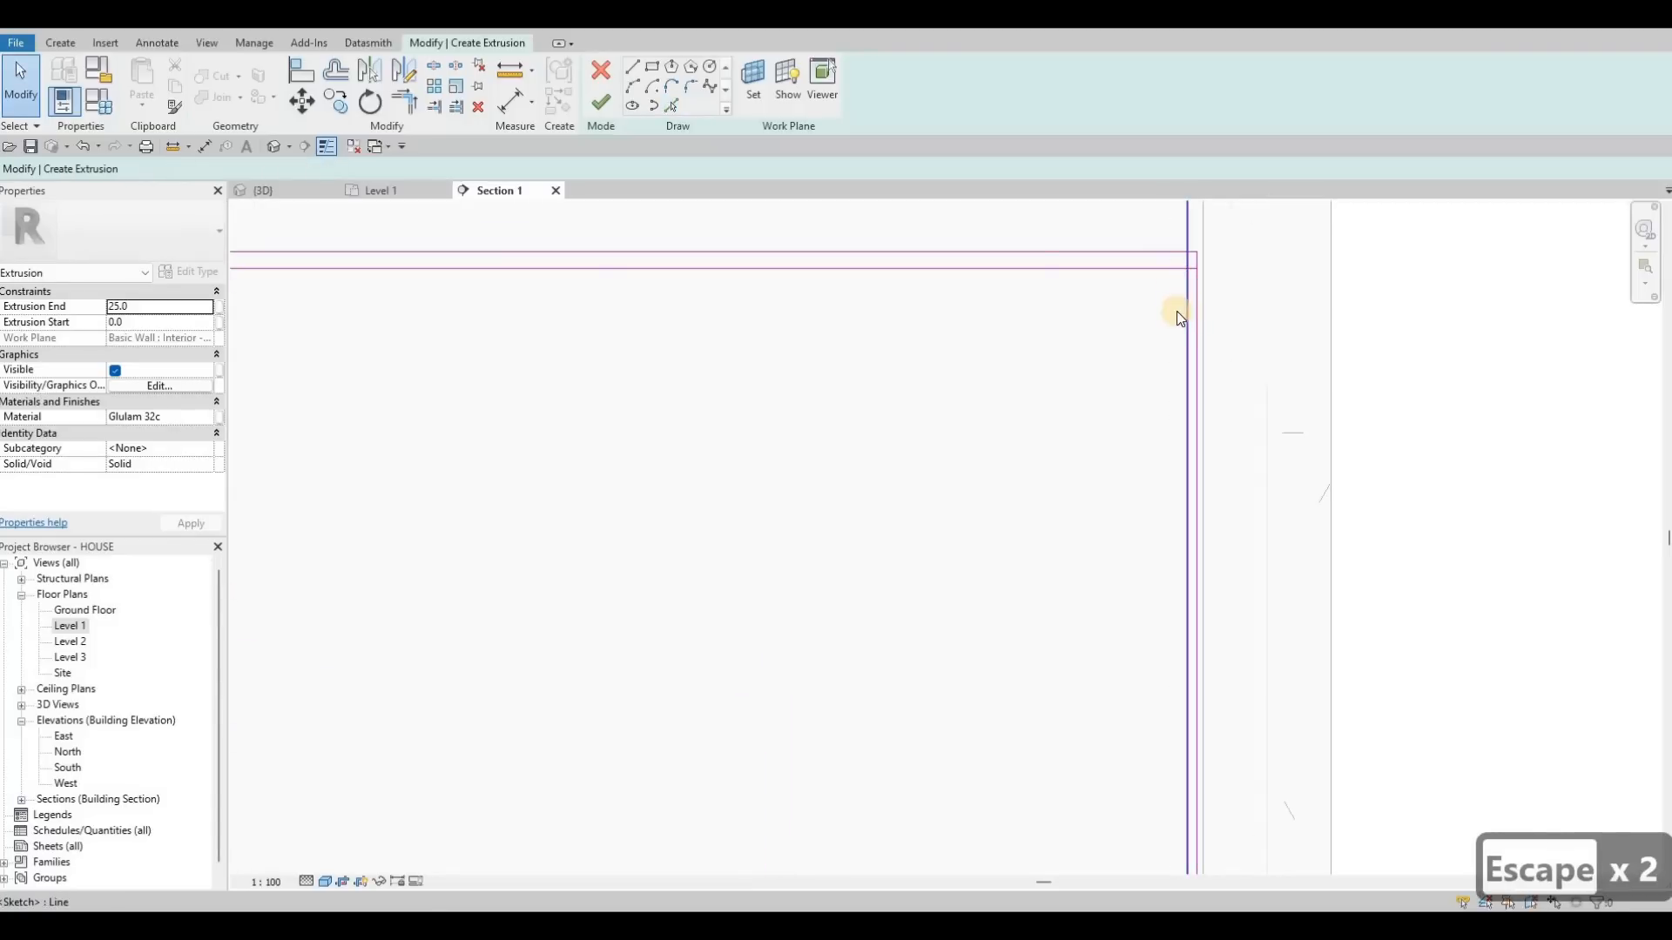
click(1178, 314)
key(Delete)
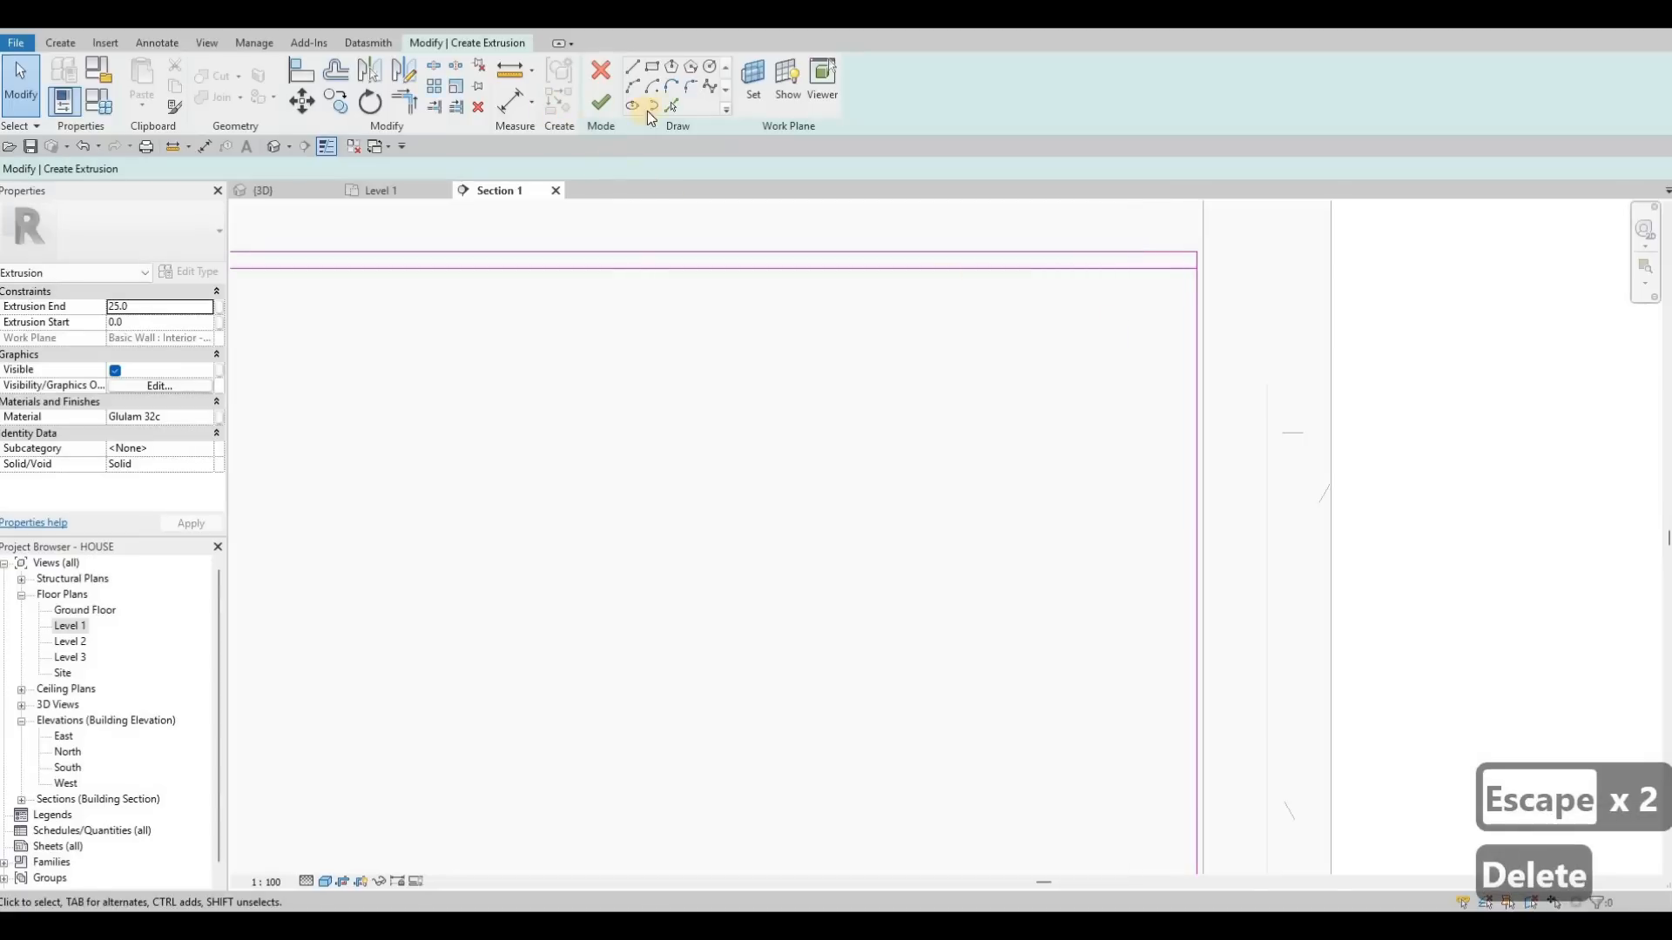
drag(143, 175, 165, 174)
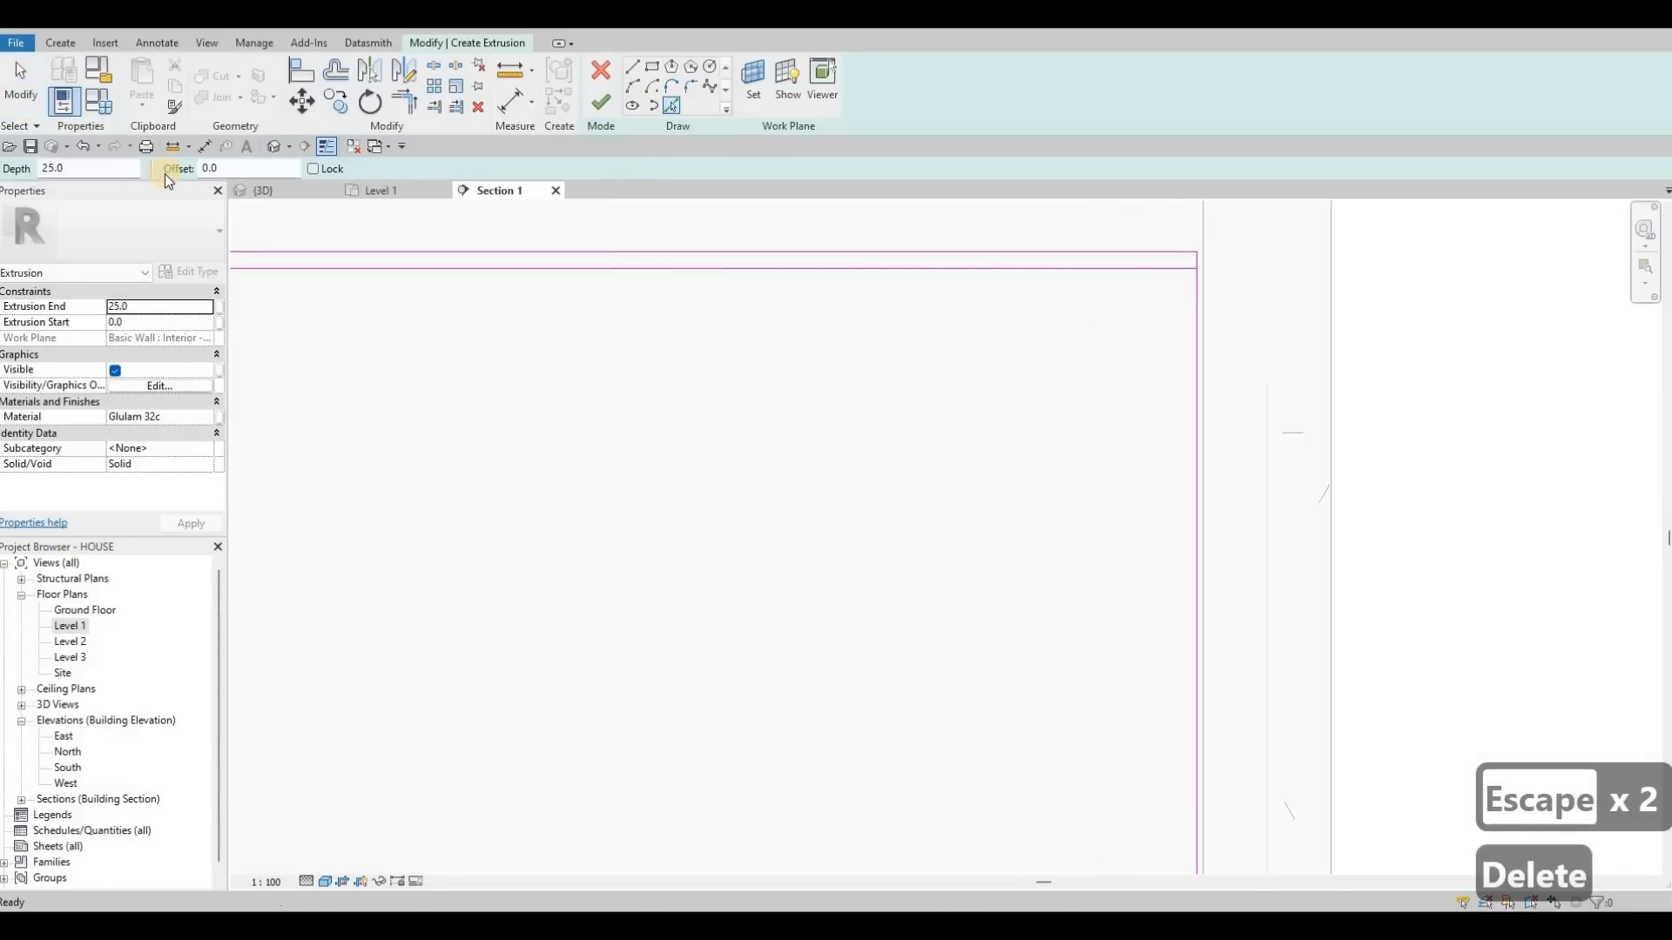
text(2)
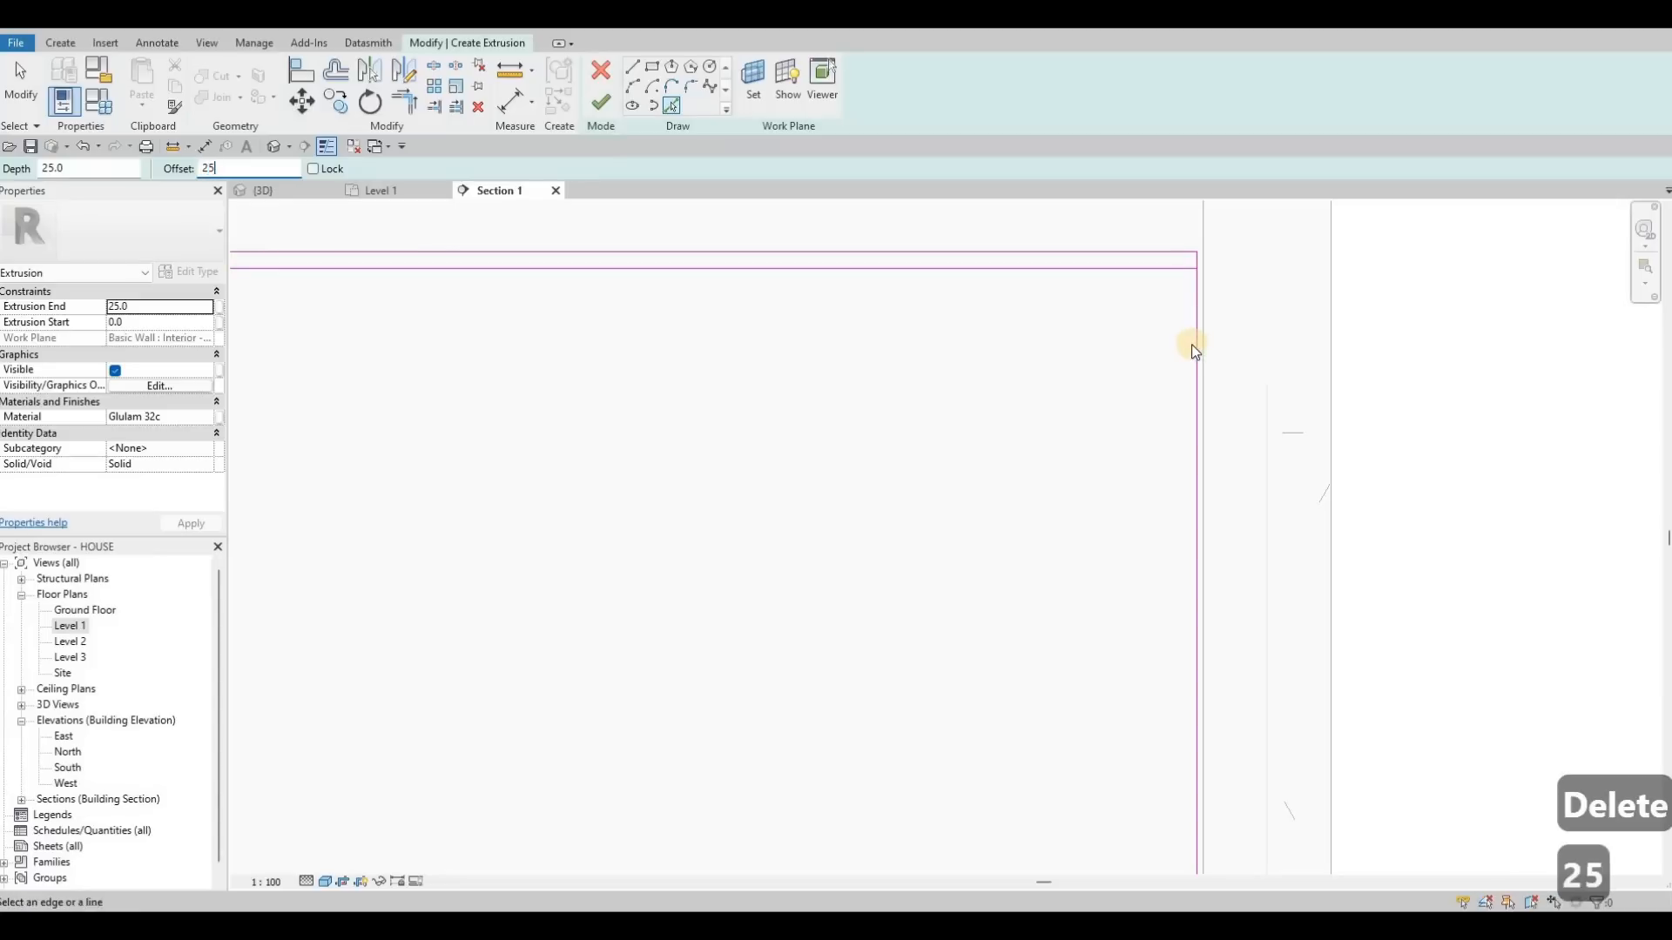
text(5)
click(1186, 333)
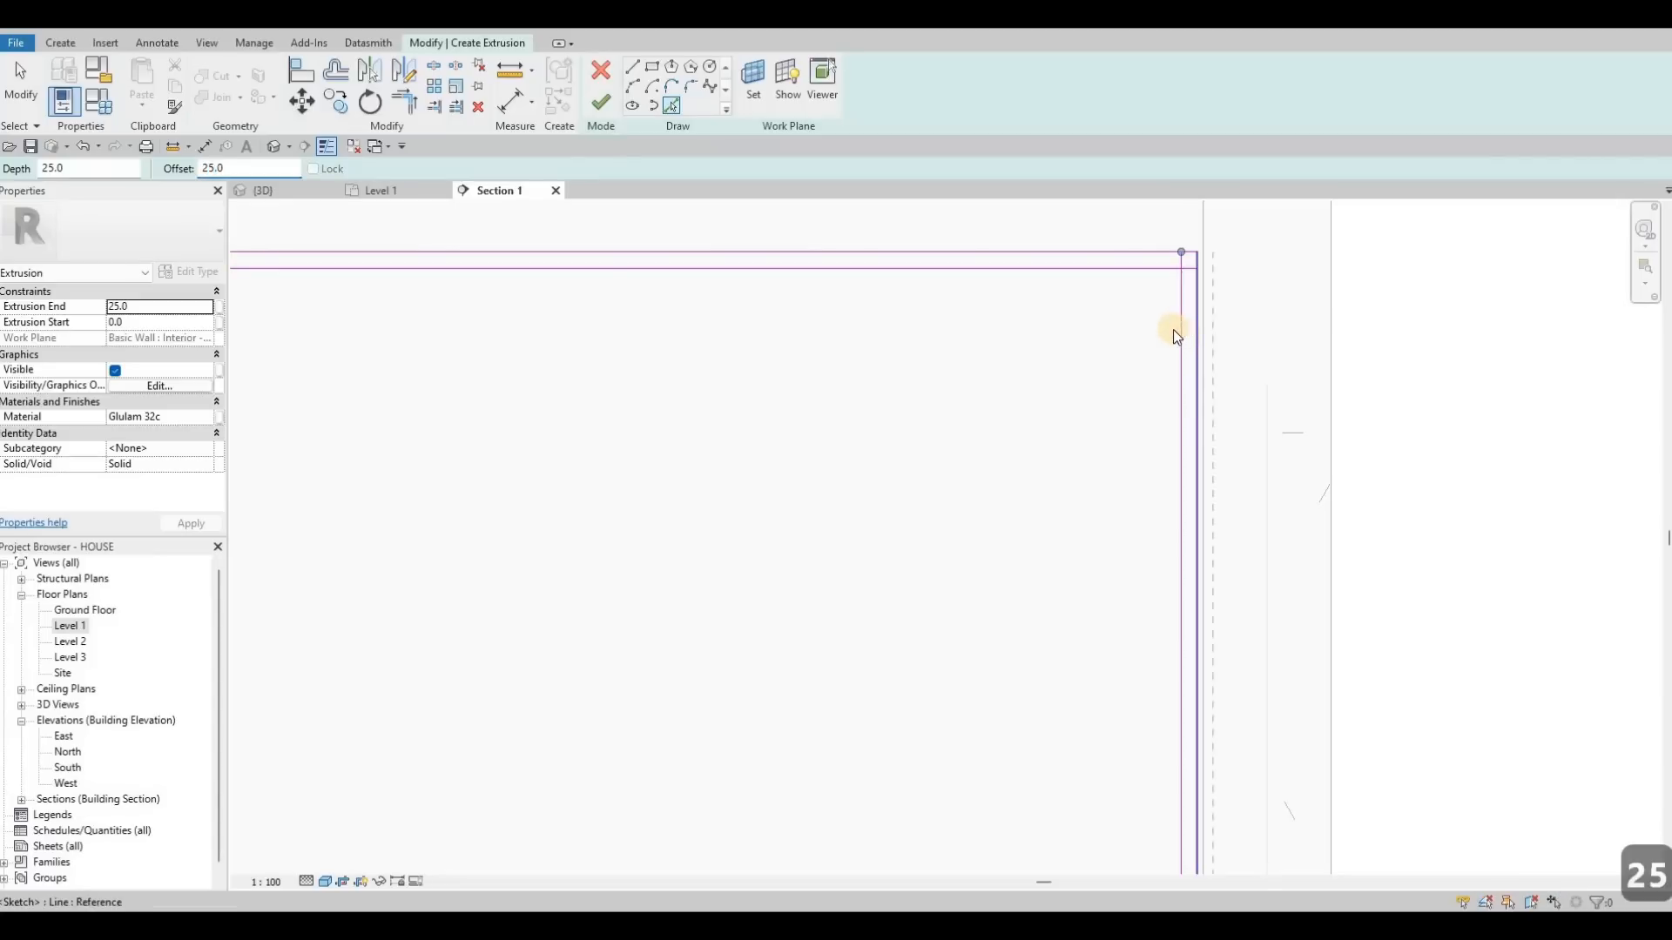
key(Escape)
key(Escape)
key(Escape)
scroll(1200, 474, down, 5)
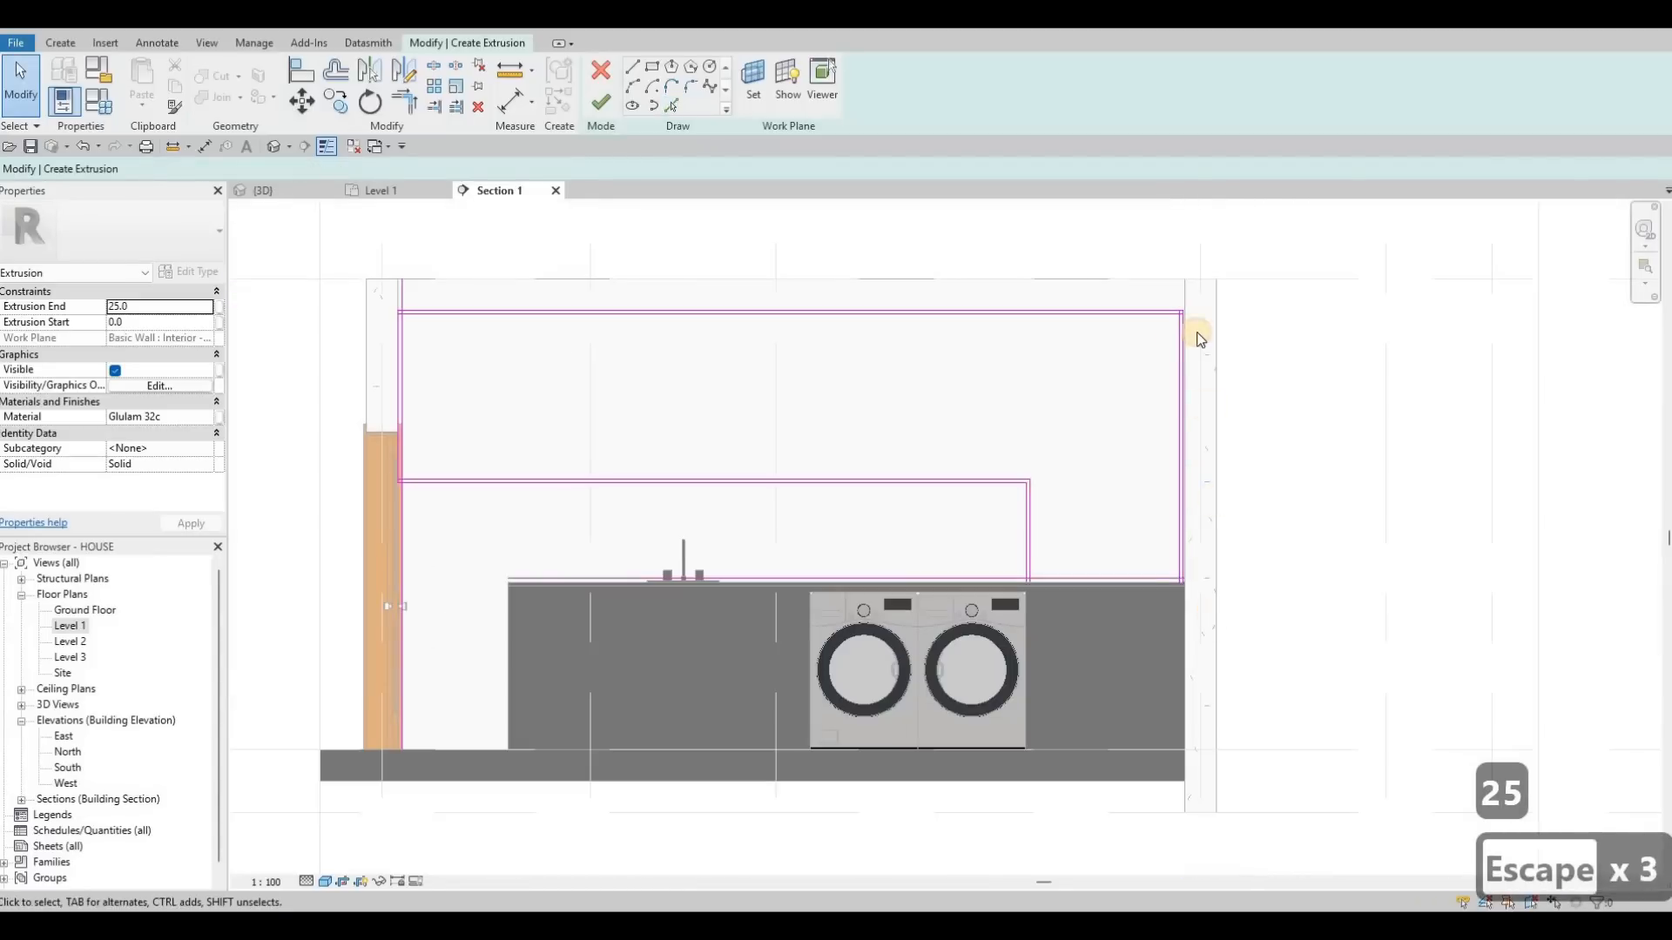
Move the outline's vertical edge on the exterior wall side so it aligns with the wall face.
scroll(1151, 327, up, 5)
click(1153, 326)
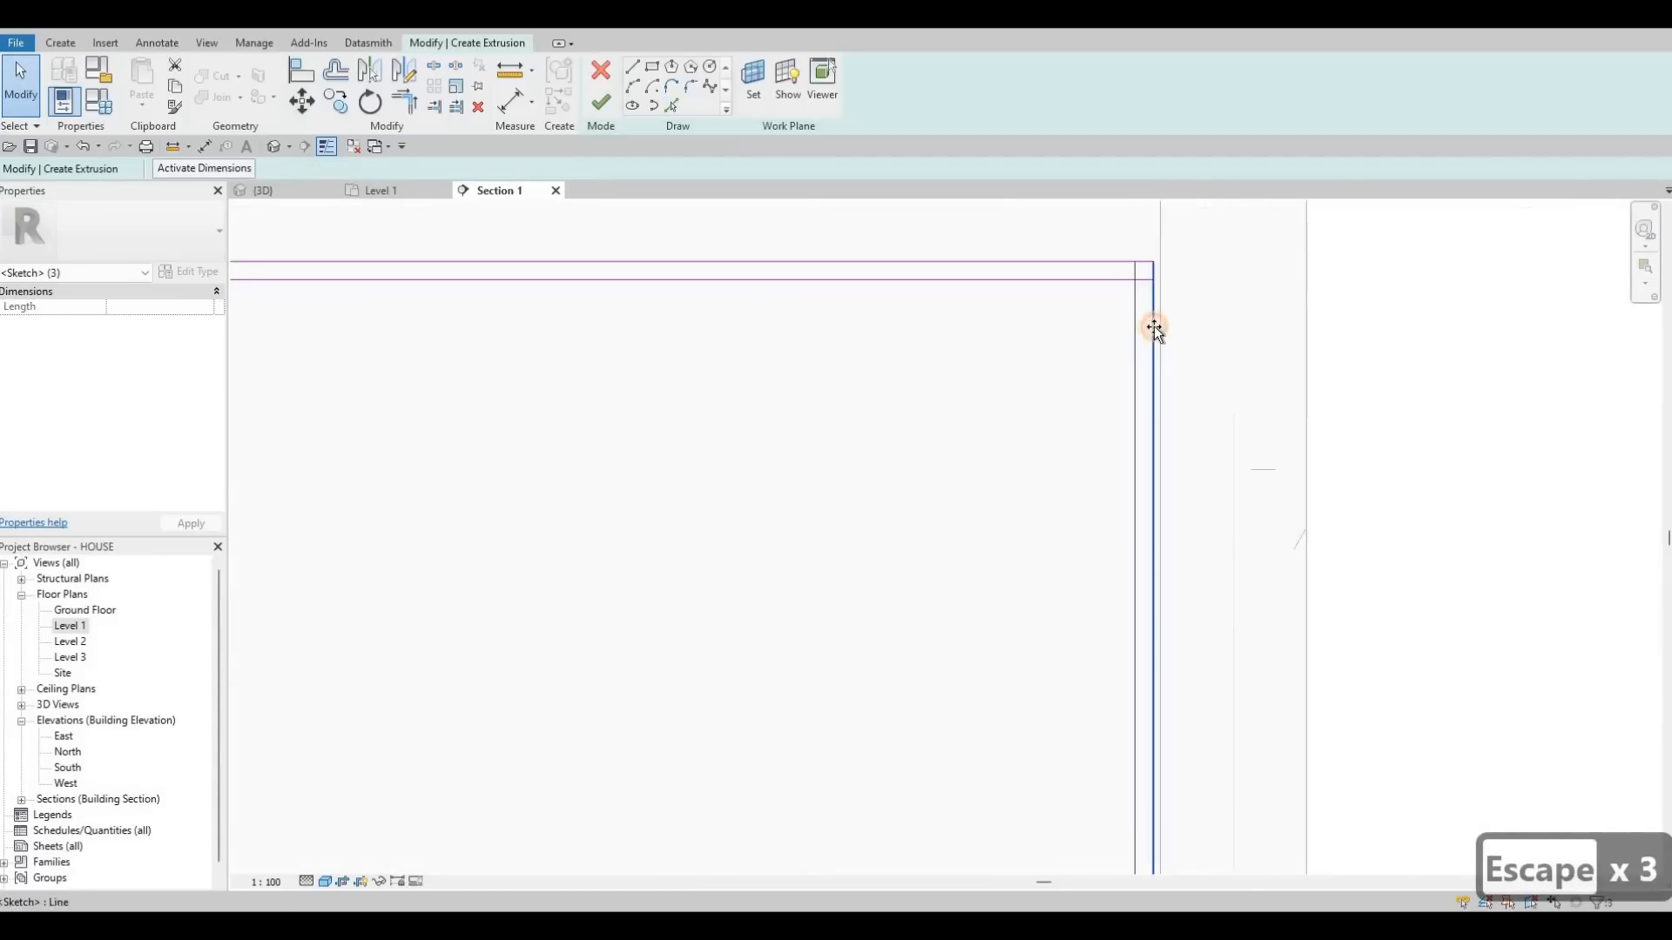
drag(1153, 326, 1160, 326)
scroll(1158, 326, down, 1)
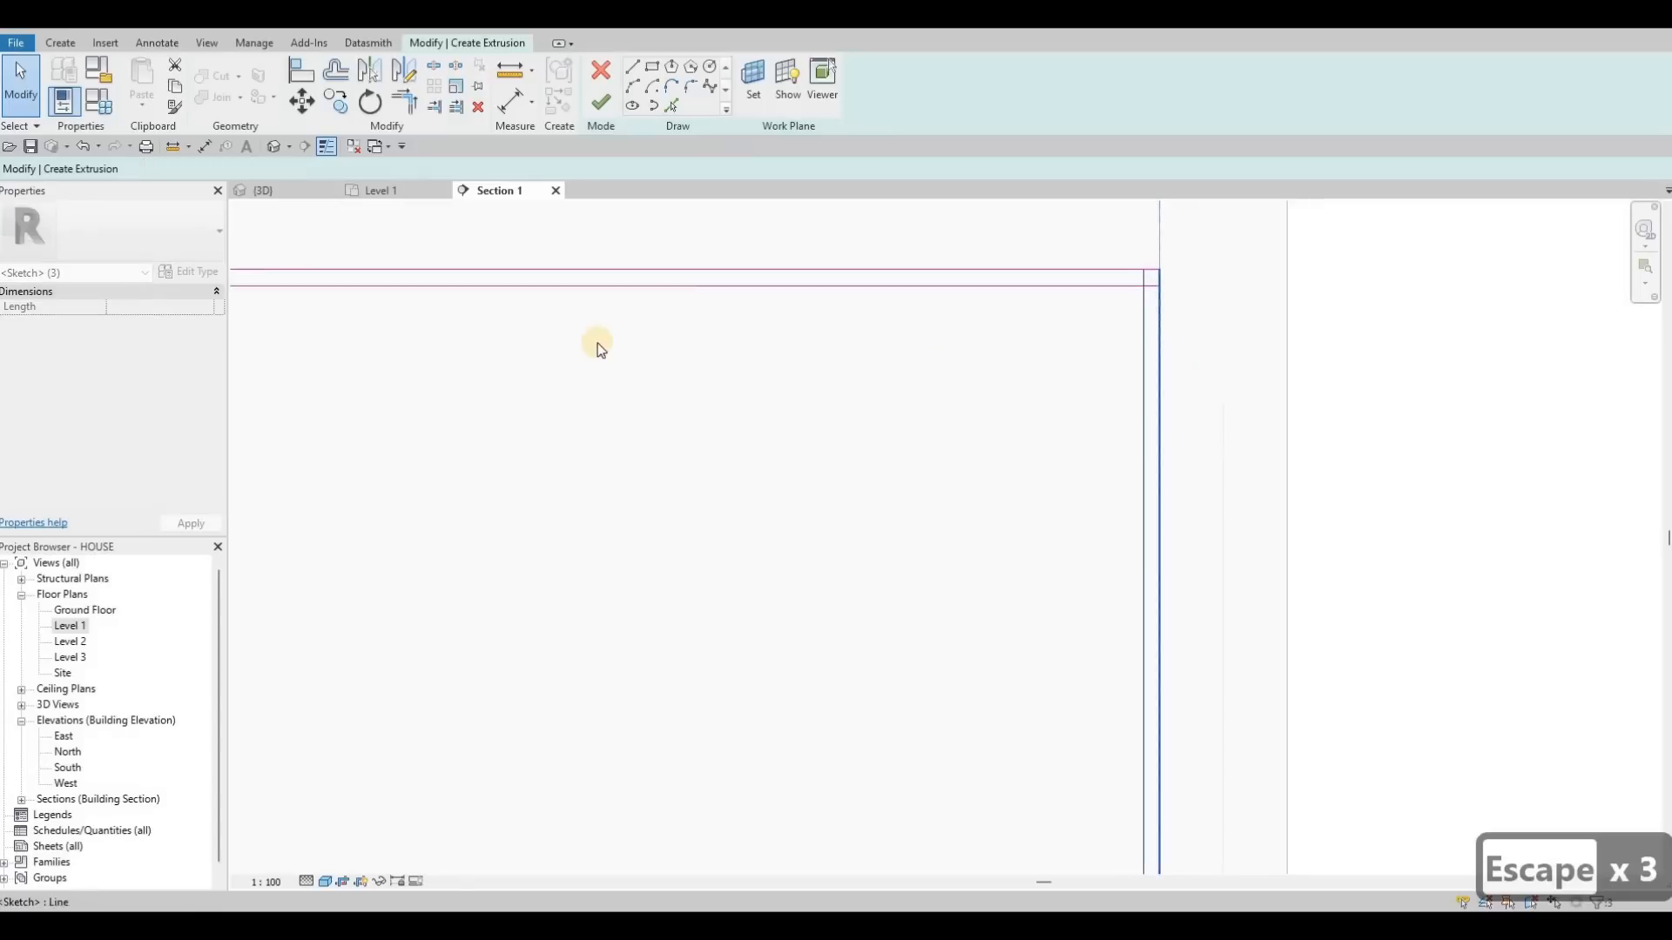
scroll(598, 343, down, 3)
scroll(650, 359, up, 5)
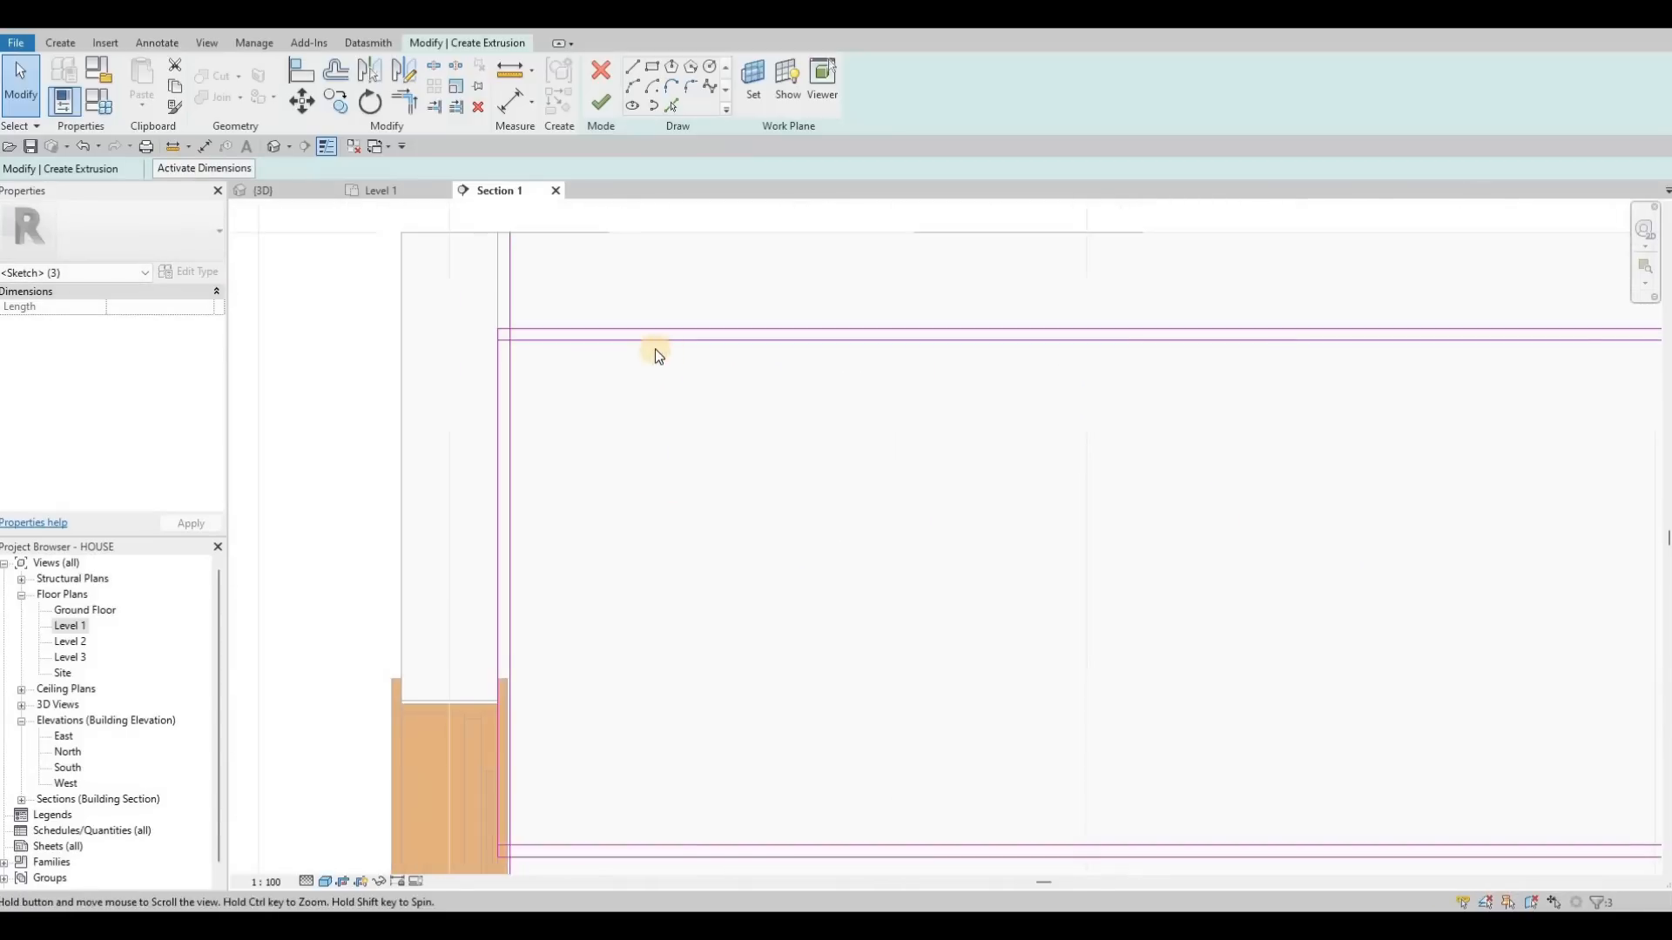
Trim the inner offset lines into clean corners along the interior wall side of the outline.
key(Escape)
key(Escape)
key(t)
key(r)
click(566, 342)
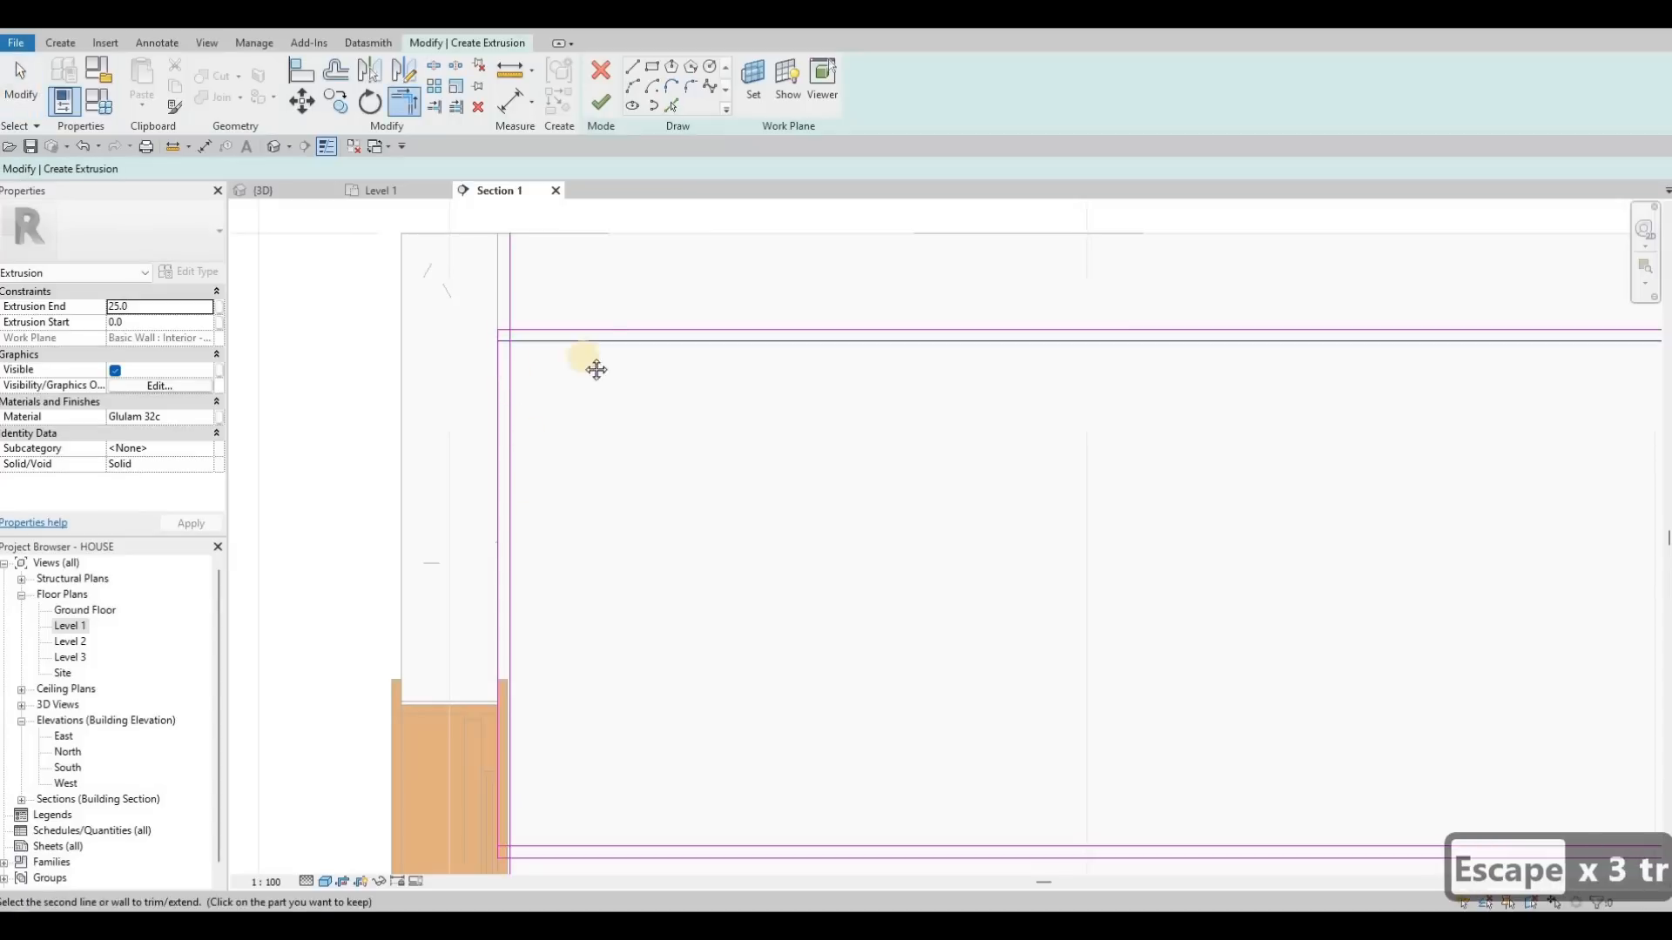
click(562, 562)
middle_drag(535, 658, 556, 415)
scroll(555, 414, down, 1)
click(544, 399)
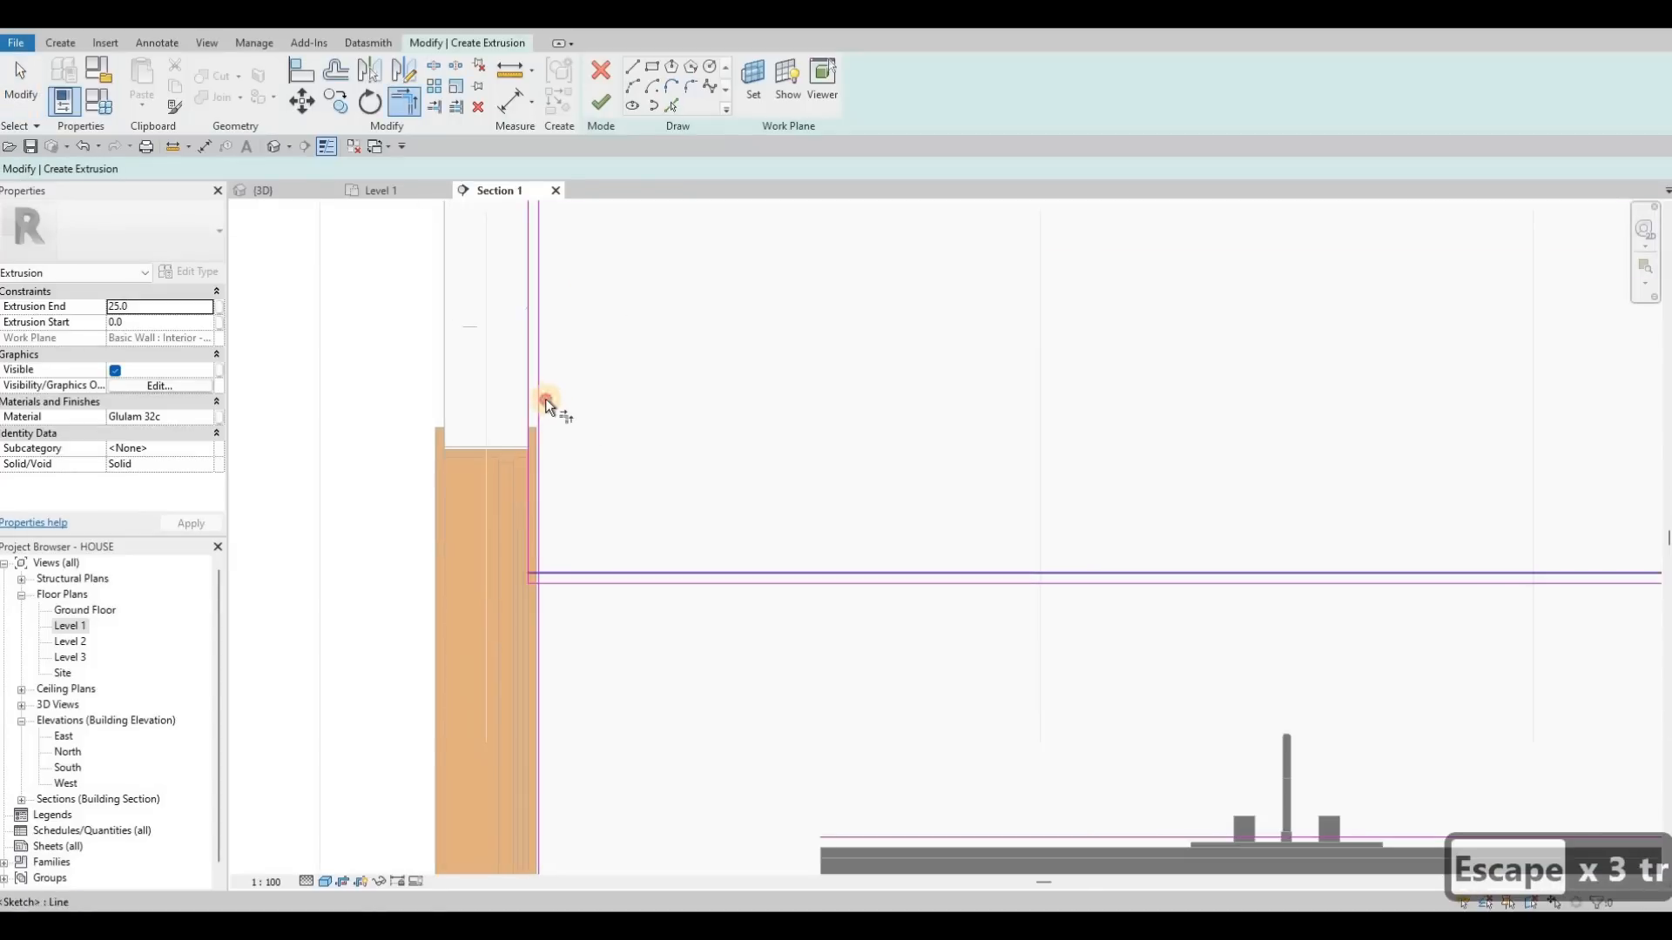
Trim the inner offset lines at the corners of the section that drops to the countertop beside the dryer.
middle_drag(897, 383, 799, 385)
scroll(800, 385, down, 2)
middle_drag(1133, 487, 804, 502)
click(901, 508)
middle_drag(1236, 678, 926, 536)
scroll(950, 470, up, 1)
click(899, 479)
click(1183, 540)
click(1200, 527)
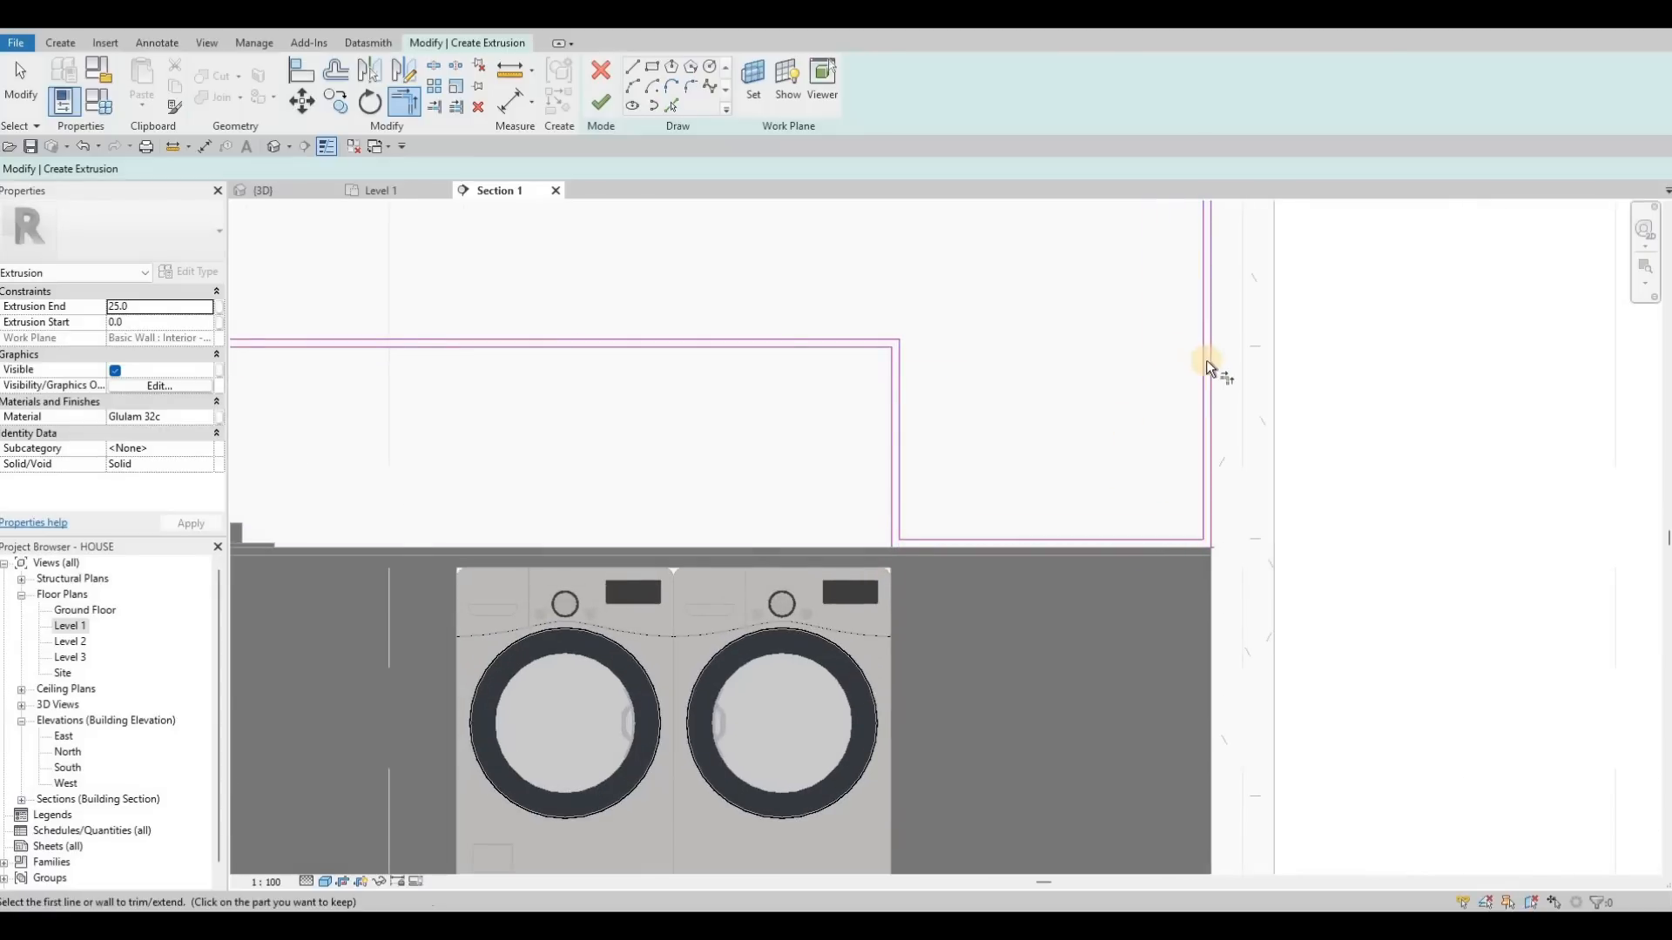
Trim the remaining lines along the exterior wall to close both the inner and outer loops.
click(1206, 361)
scroll(1205, 361, down, 2)
scroll(1196, 340, up, 3)
click(764, 331)
scroll(765, 331, down, 2)
scroll(295, 343, up, 1)
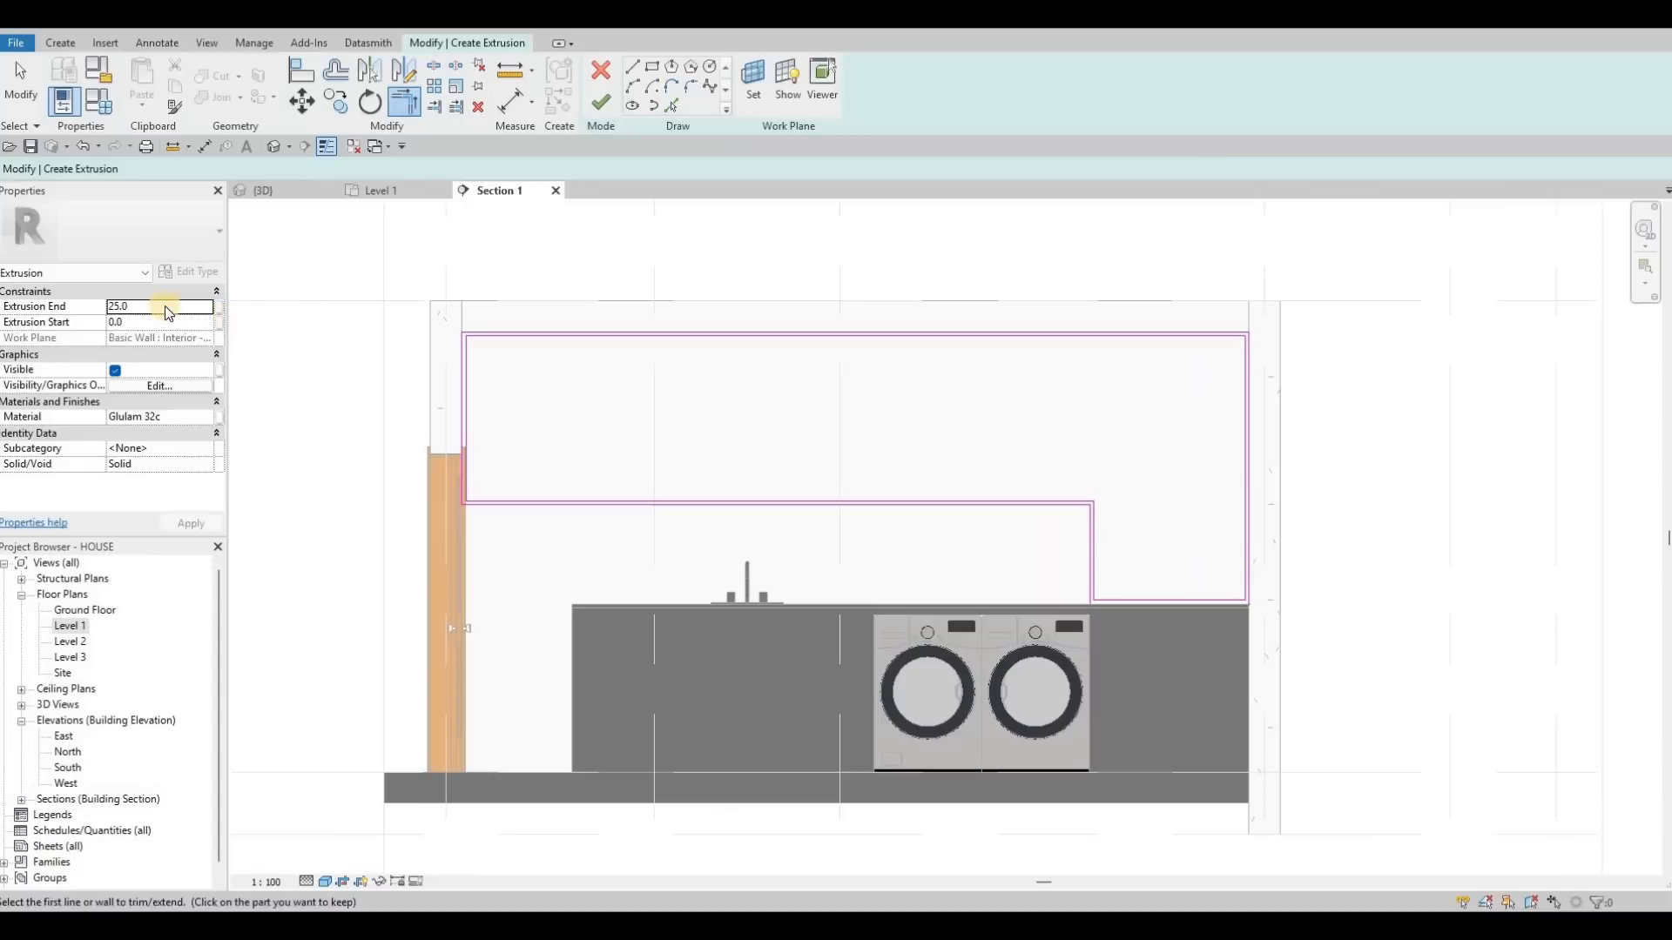
Set the extrusion end to 350 mm and draw horizontal shelf lines across the inside of the frame.
key(Return)
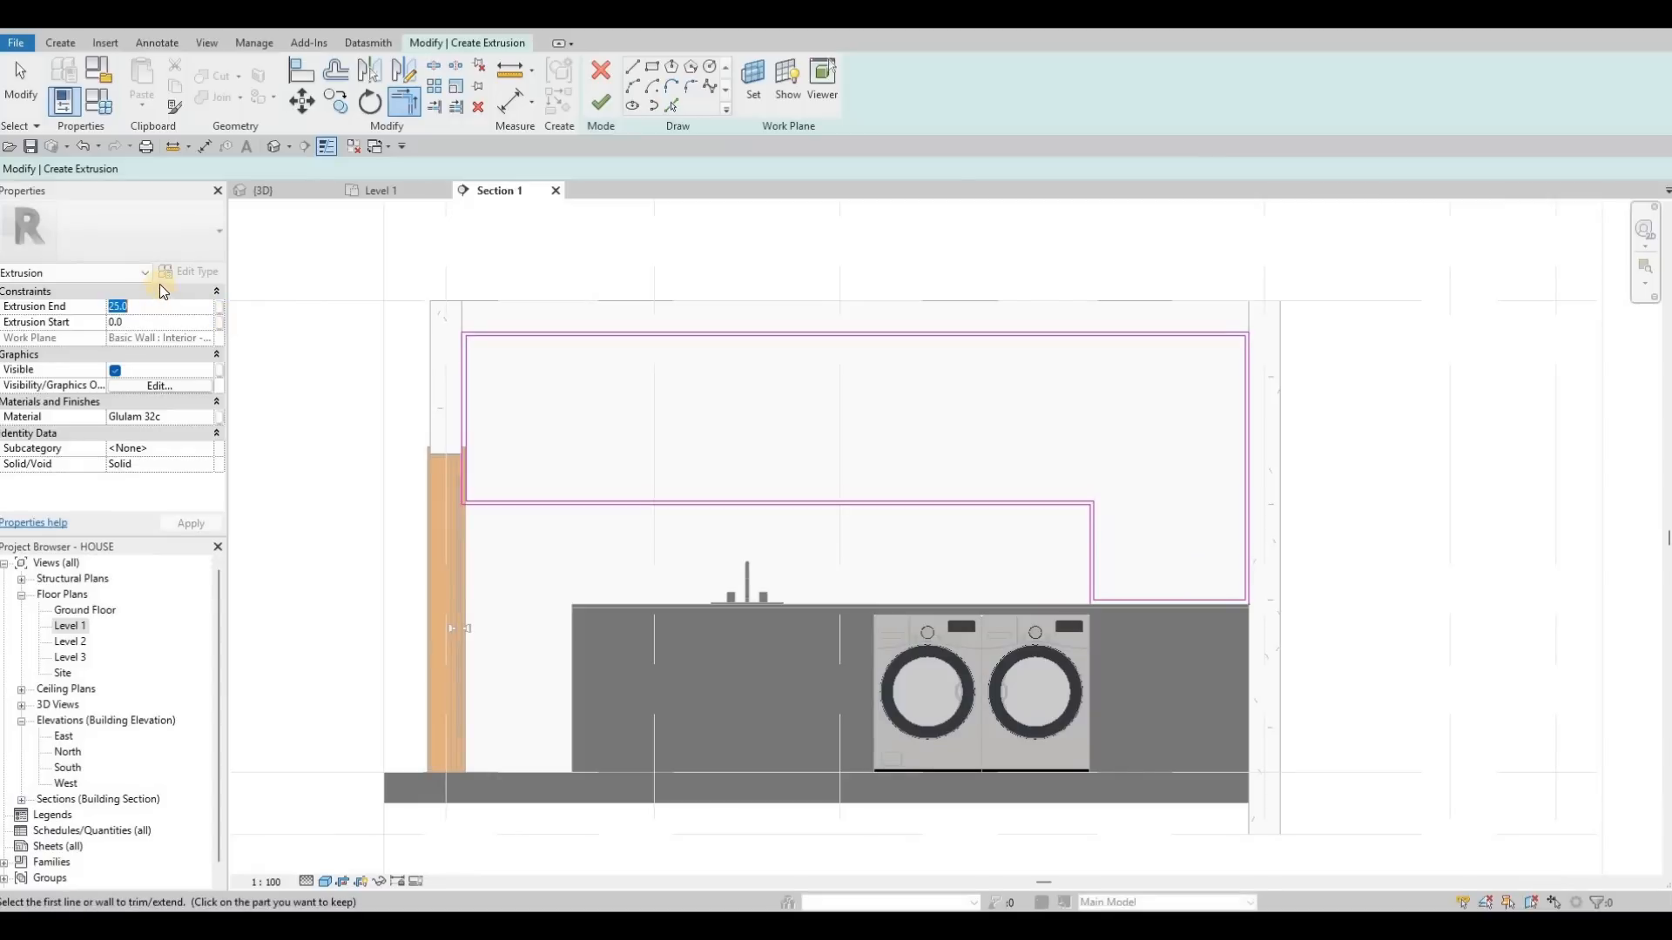
text(350)
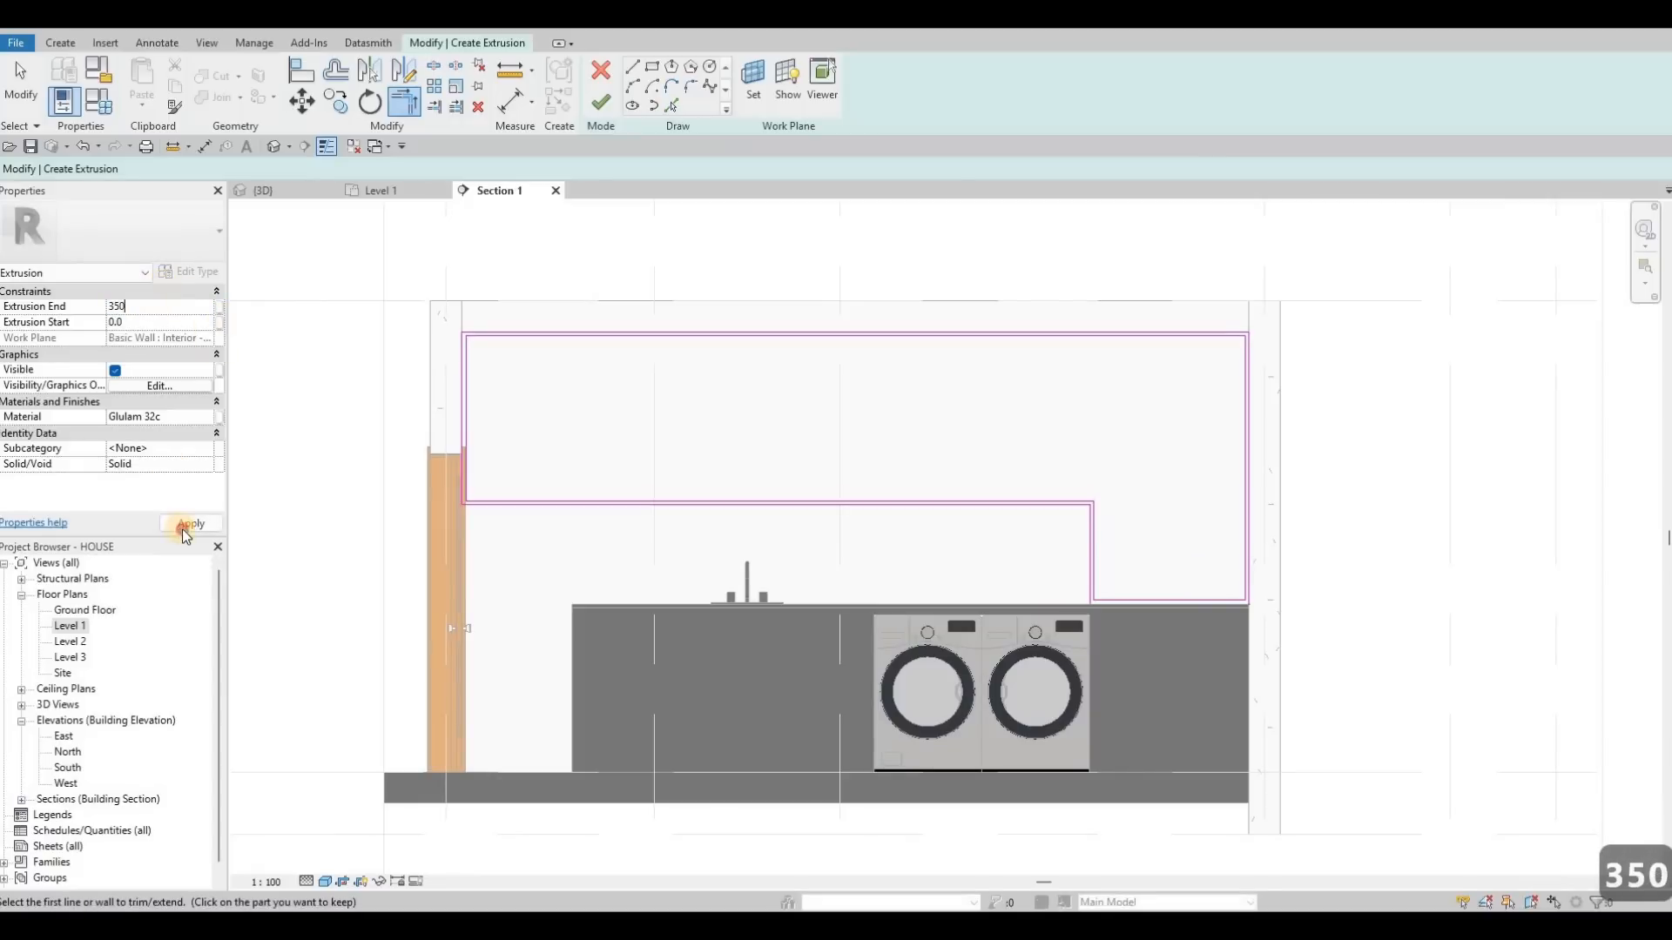
click(632, 67)
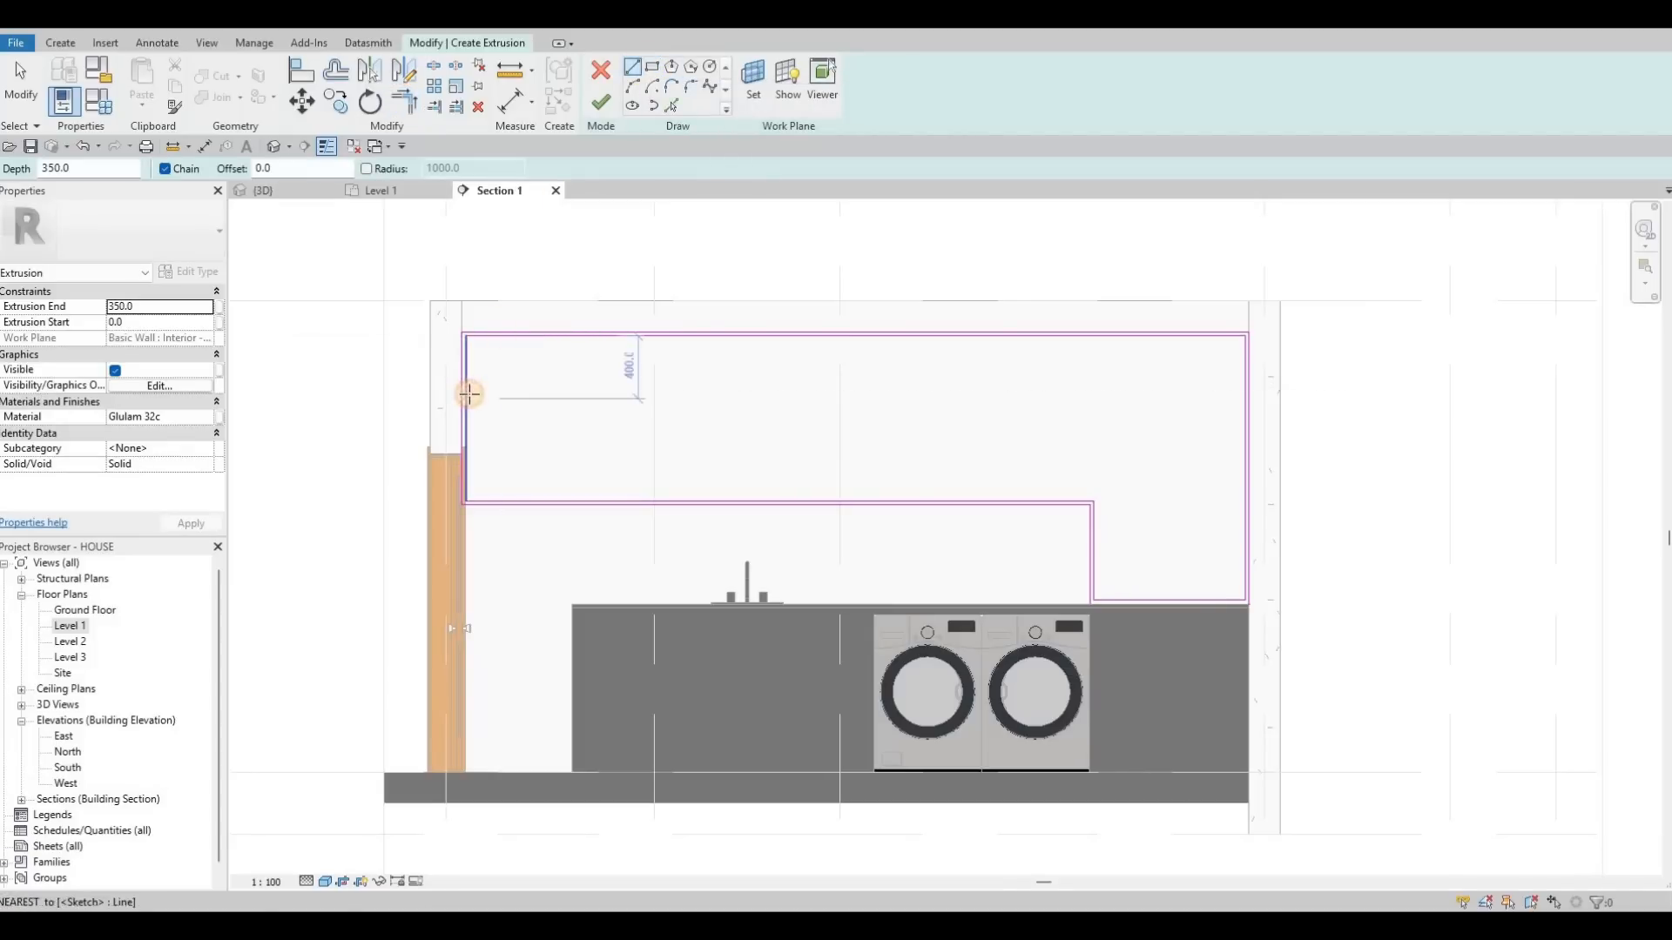
click(1243, 386)
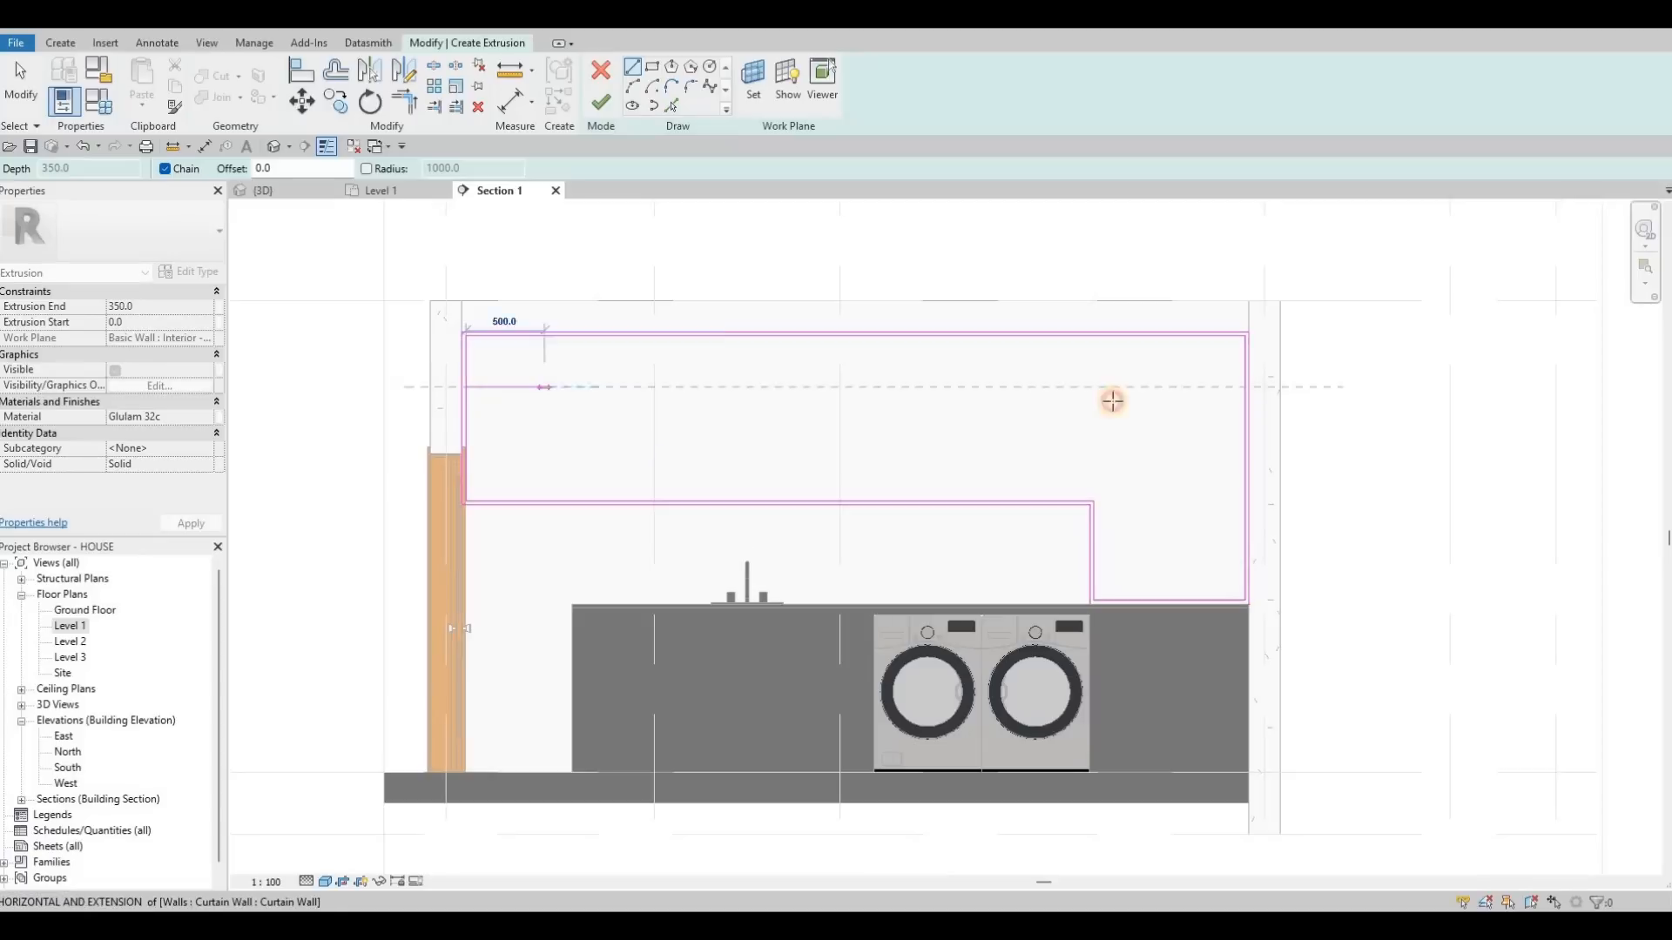
click(481, 447)
key(Escape)
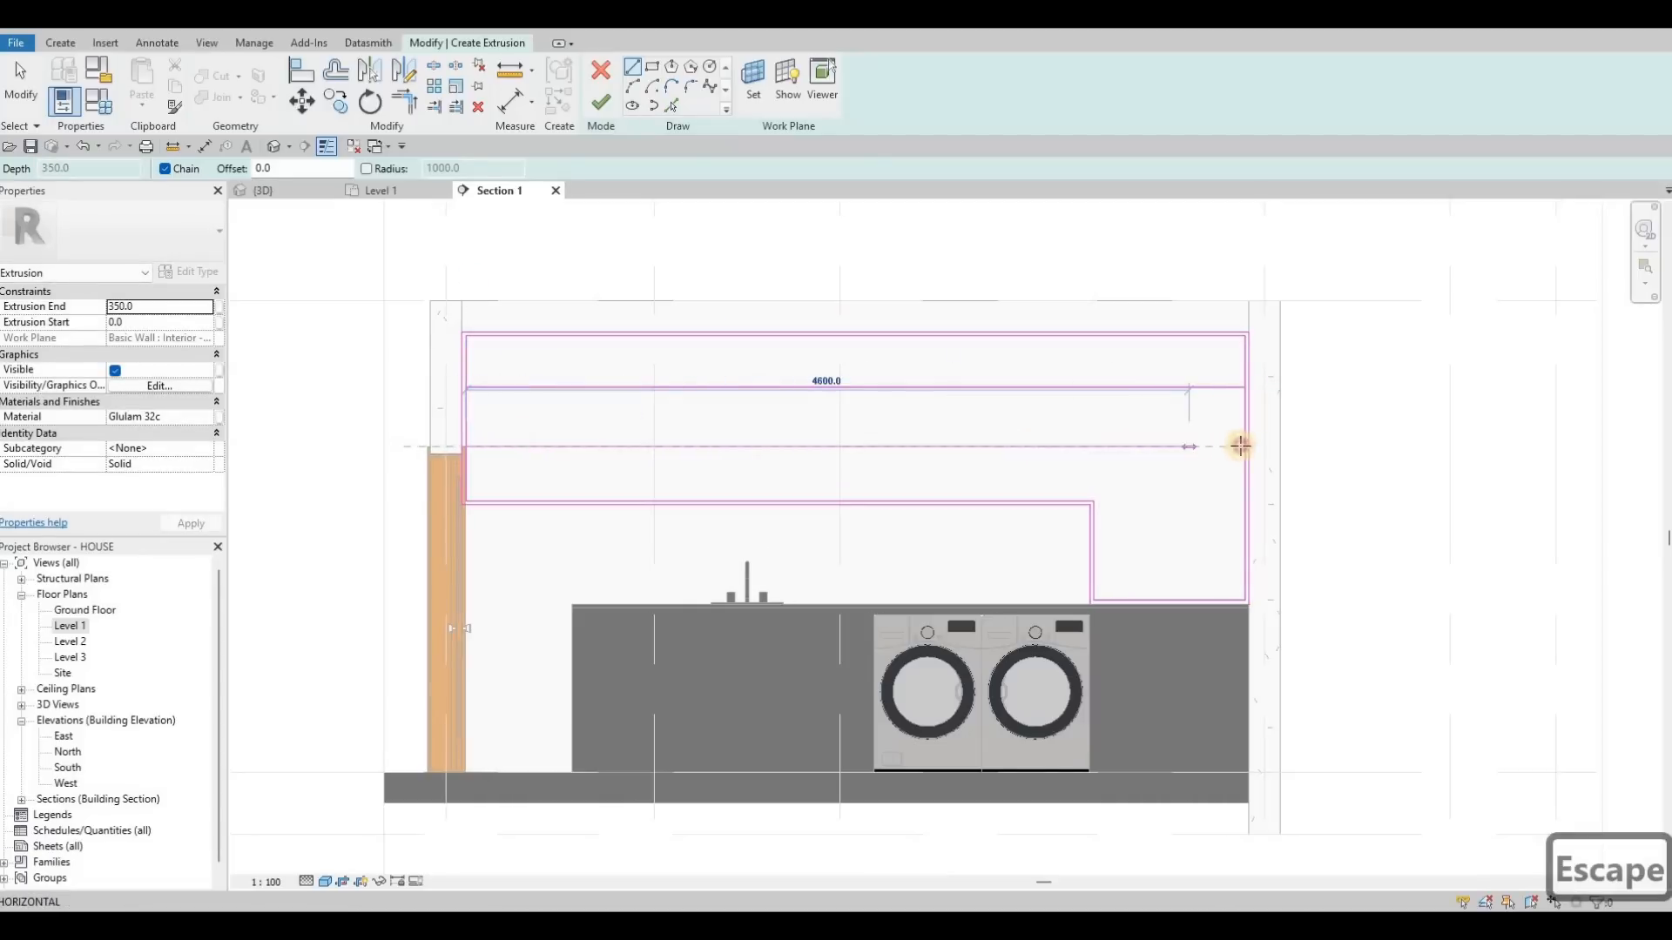
Draw the lower horizontal shelf line across the profile and a vertical divider line from it down to the tall section's base.
click(1193, 481)
key(Escape)
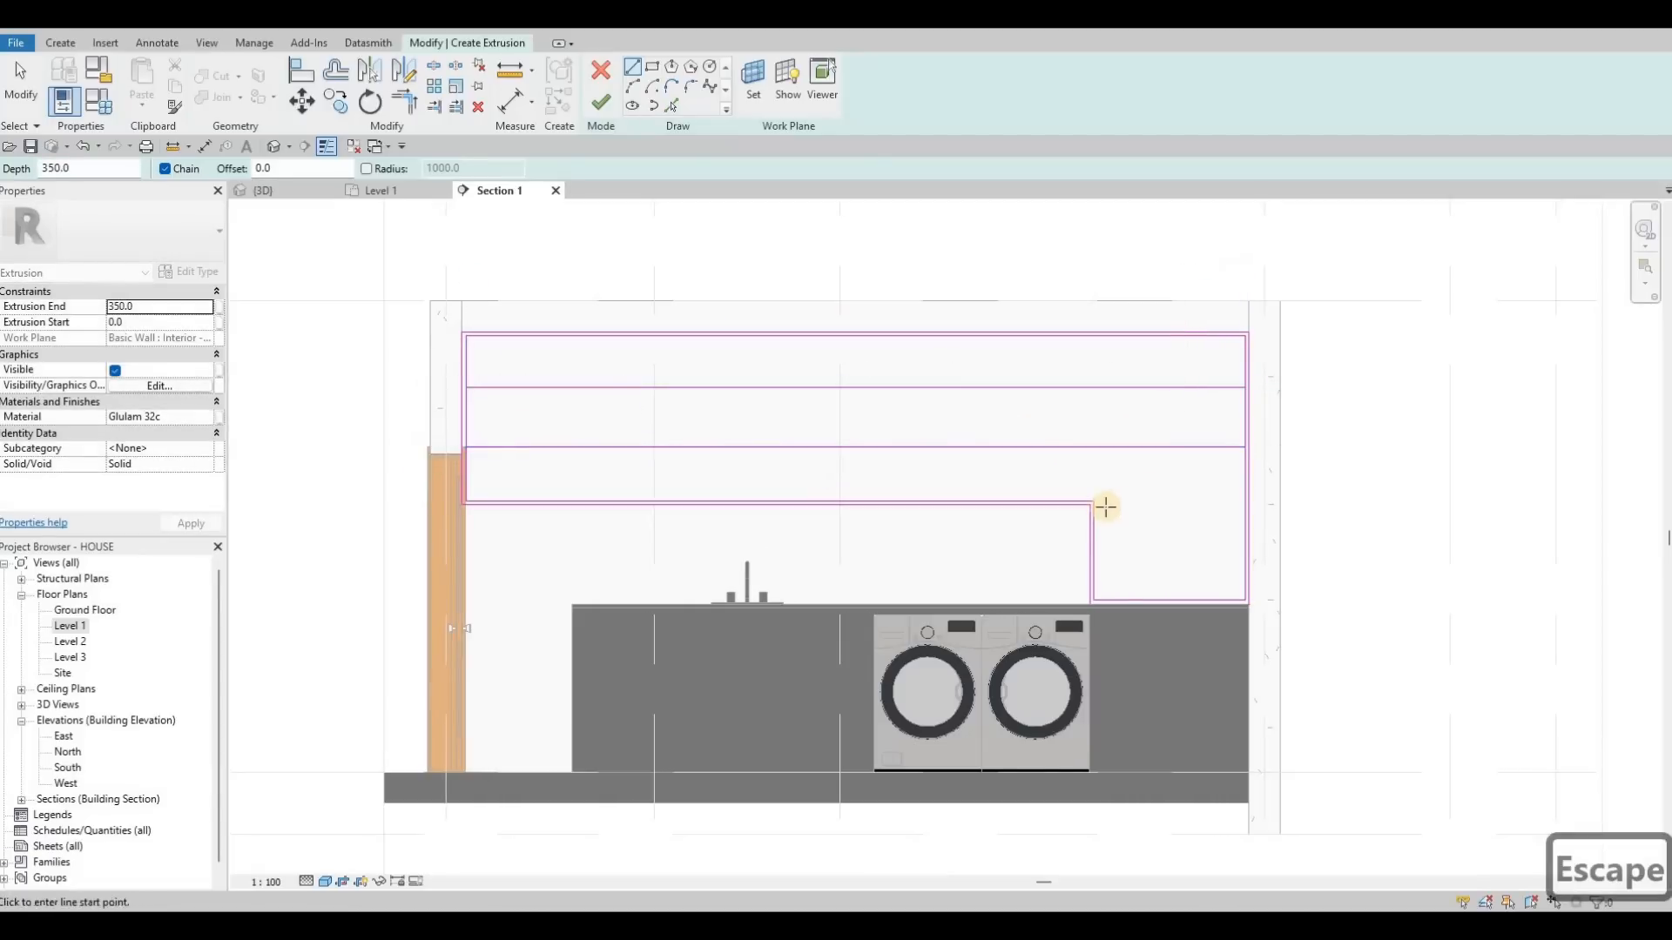
scroll(1105, 504, up, 2)
middle_drag(1154, 512, 1019, 519)
mouse_move(1069, 467)
middle_down()
mouse_move(1031, 462)
mouse_move(1027, 425)
middle_up()
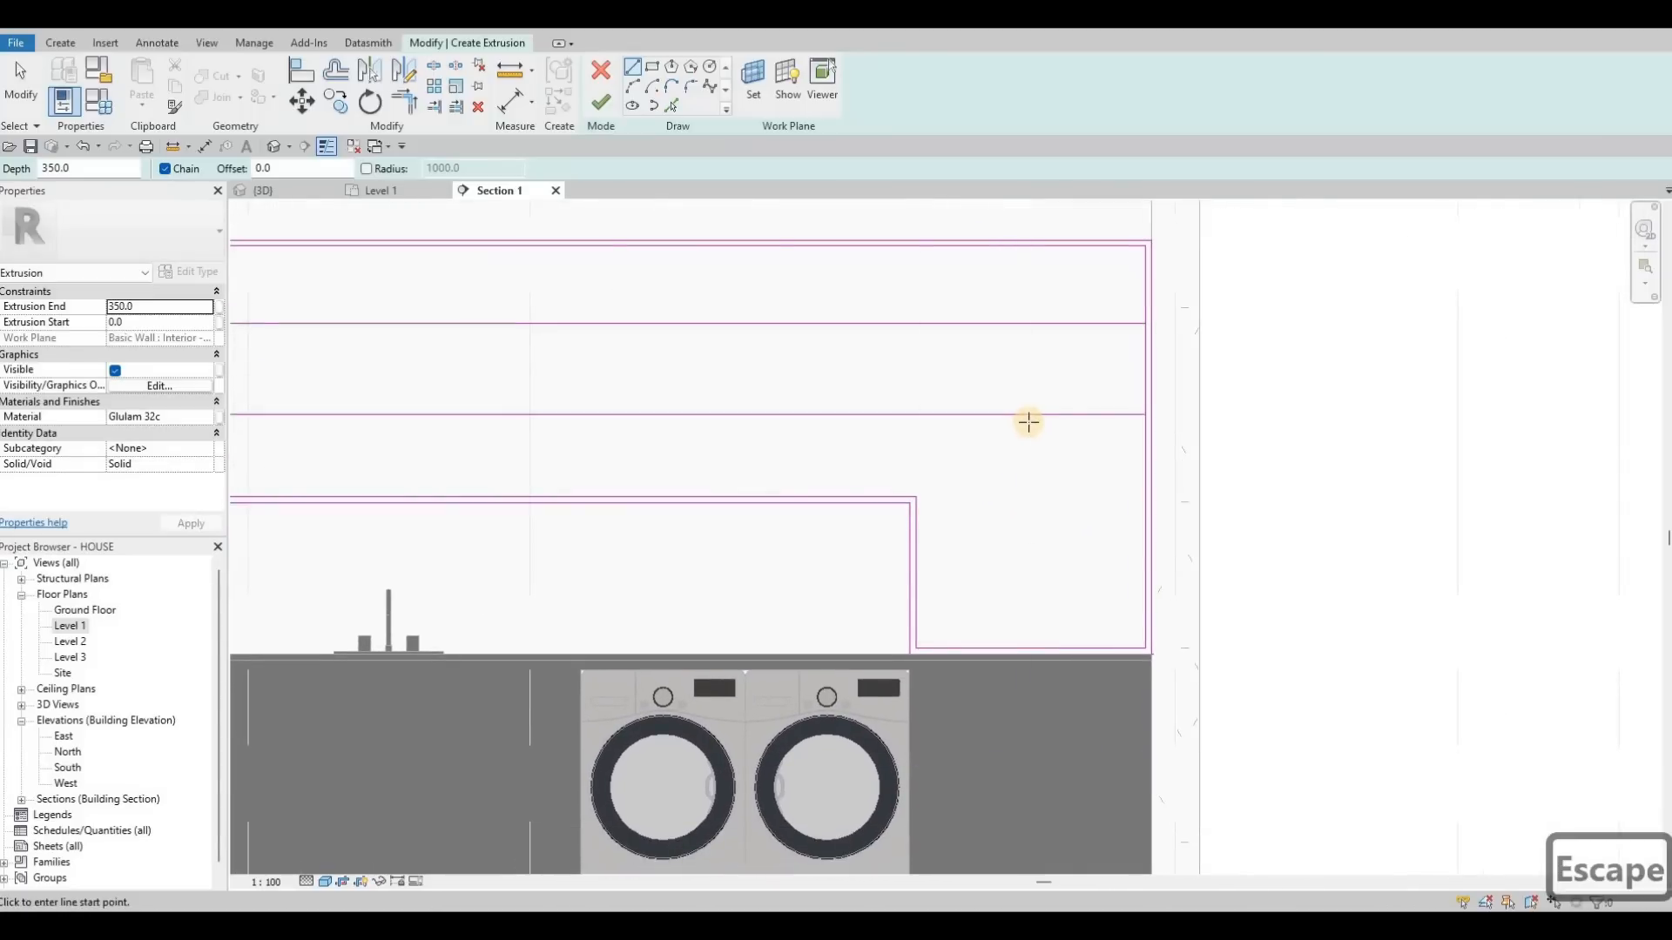
click(1031, 415)
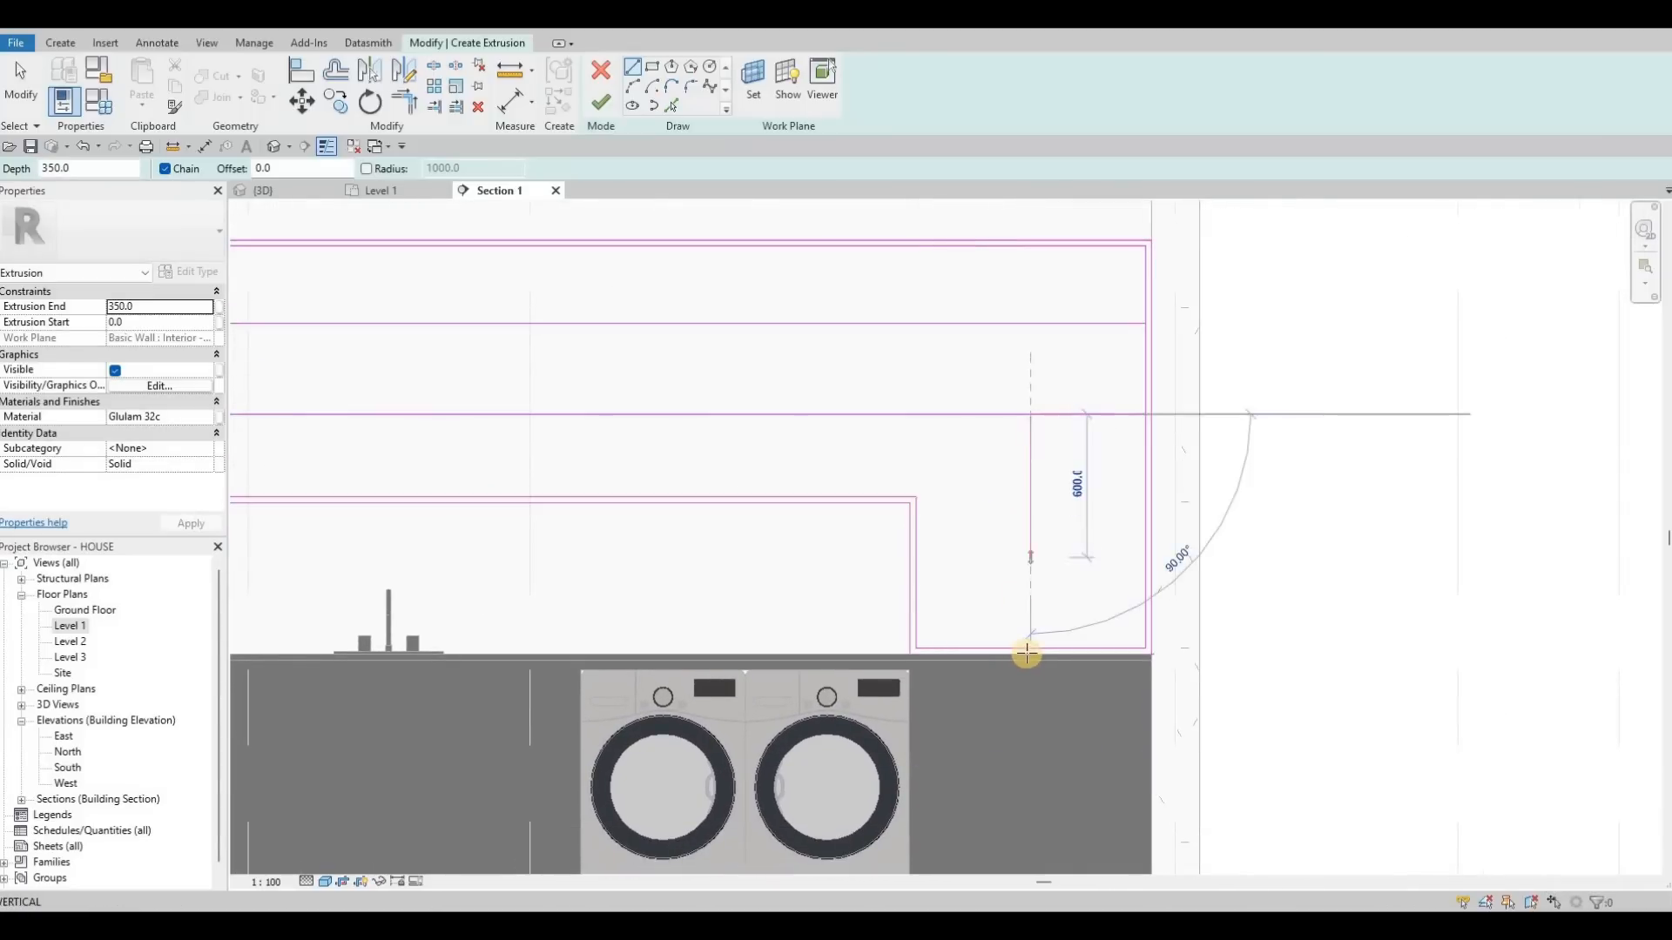
key(Escape)
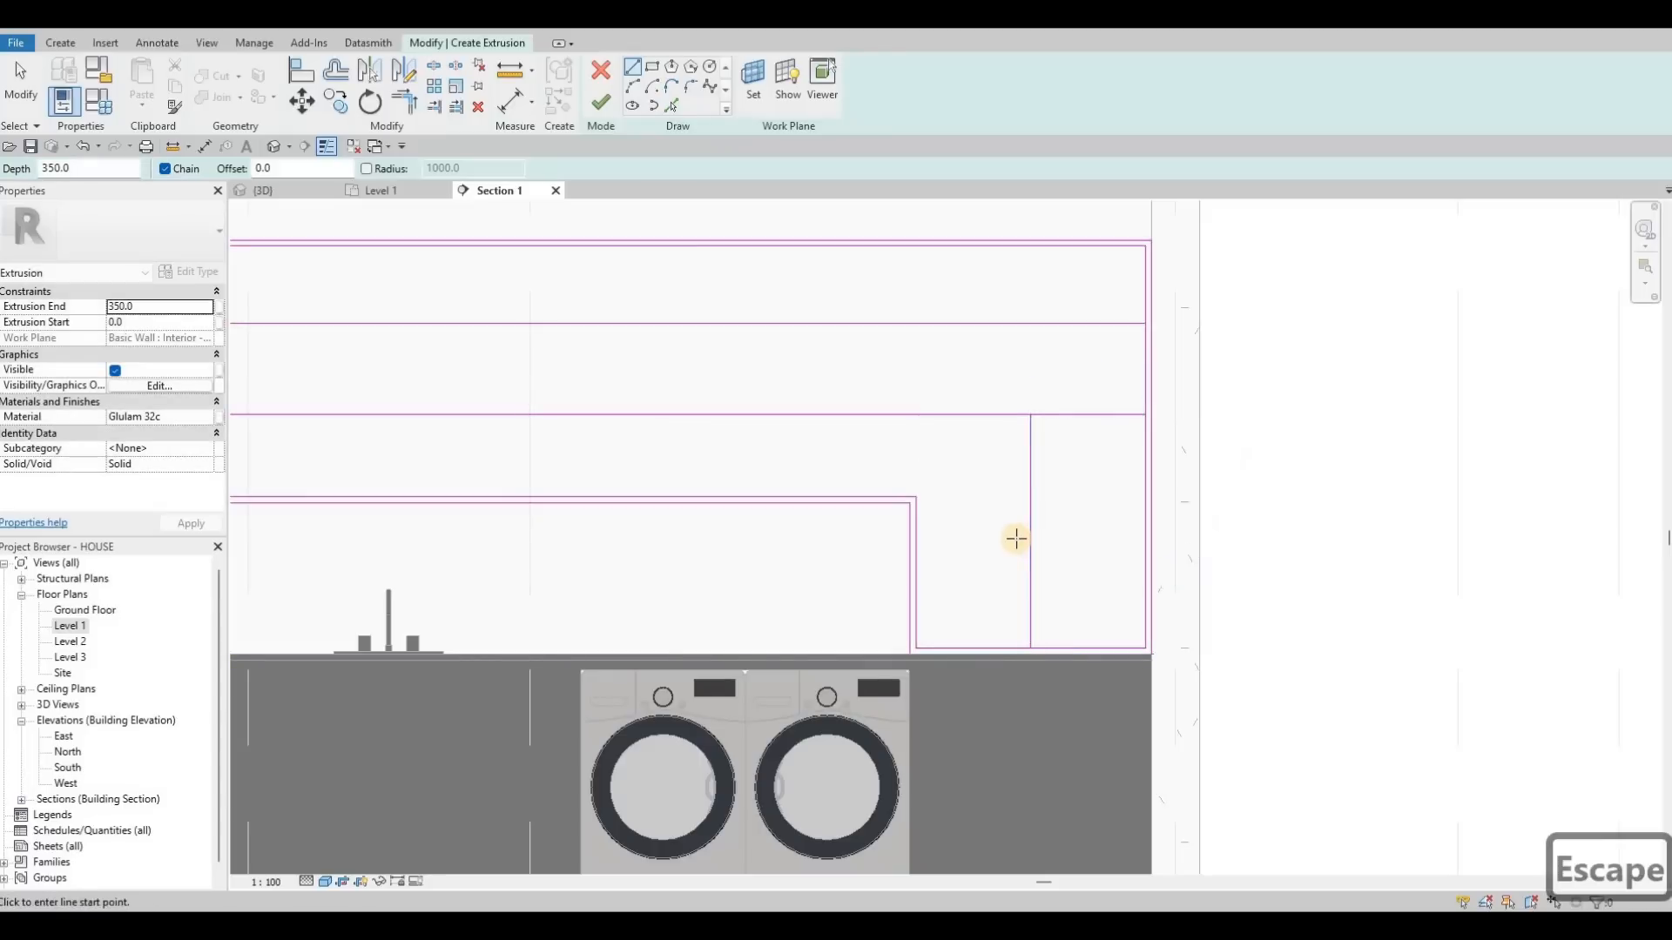
scroll(828, 503, down, 3)
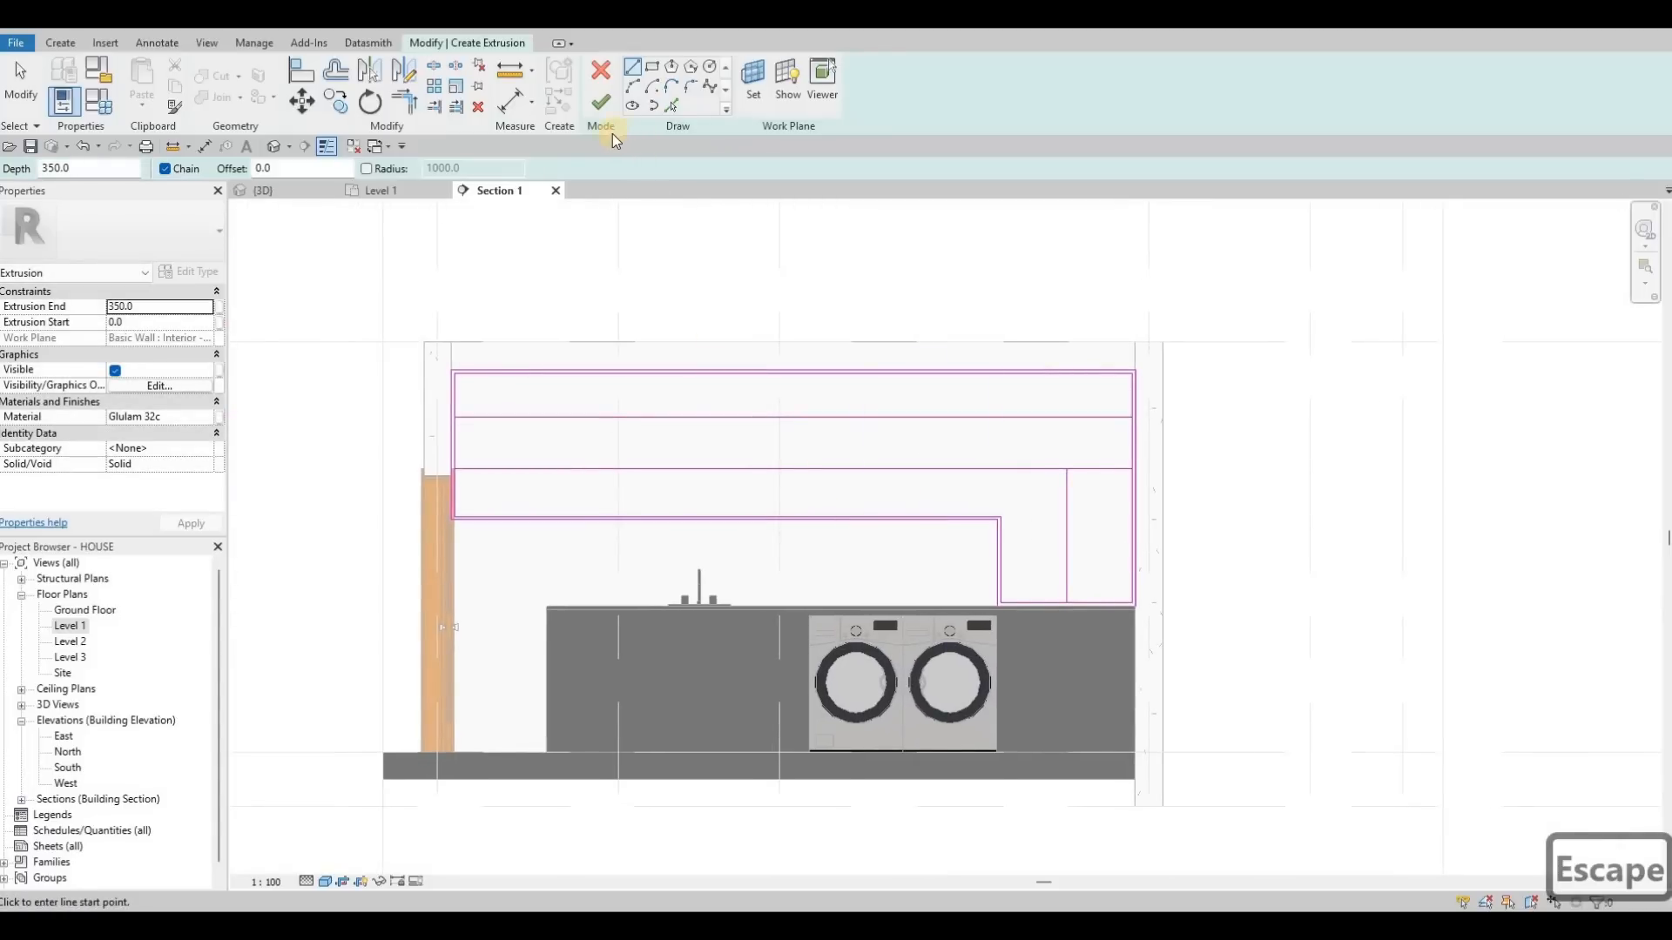
Offset the two horizontal shelf lines and the vertical divider line by 25 to give the boards thickness.
drag(267, 168, 118, 184)
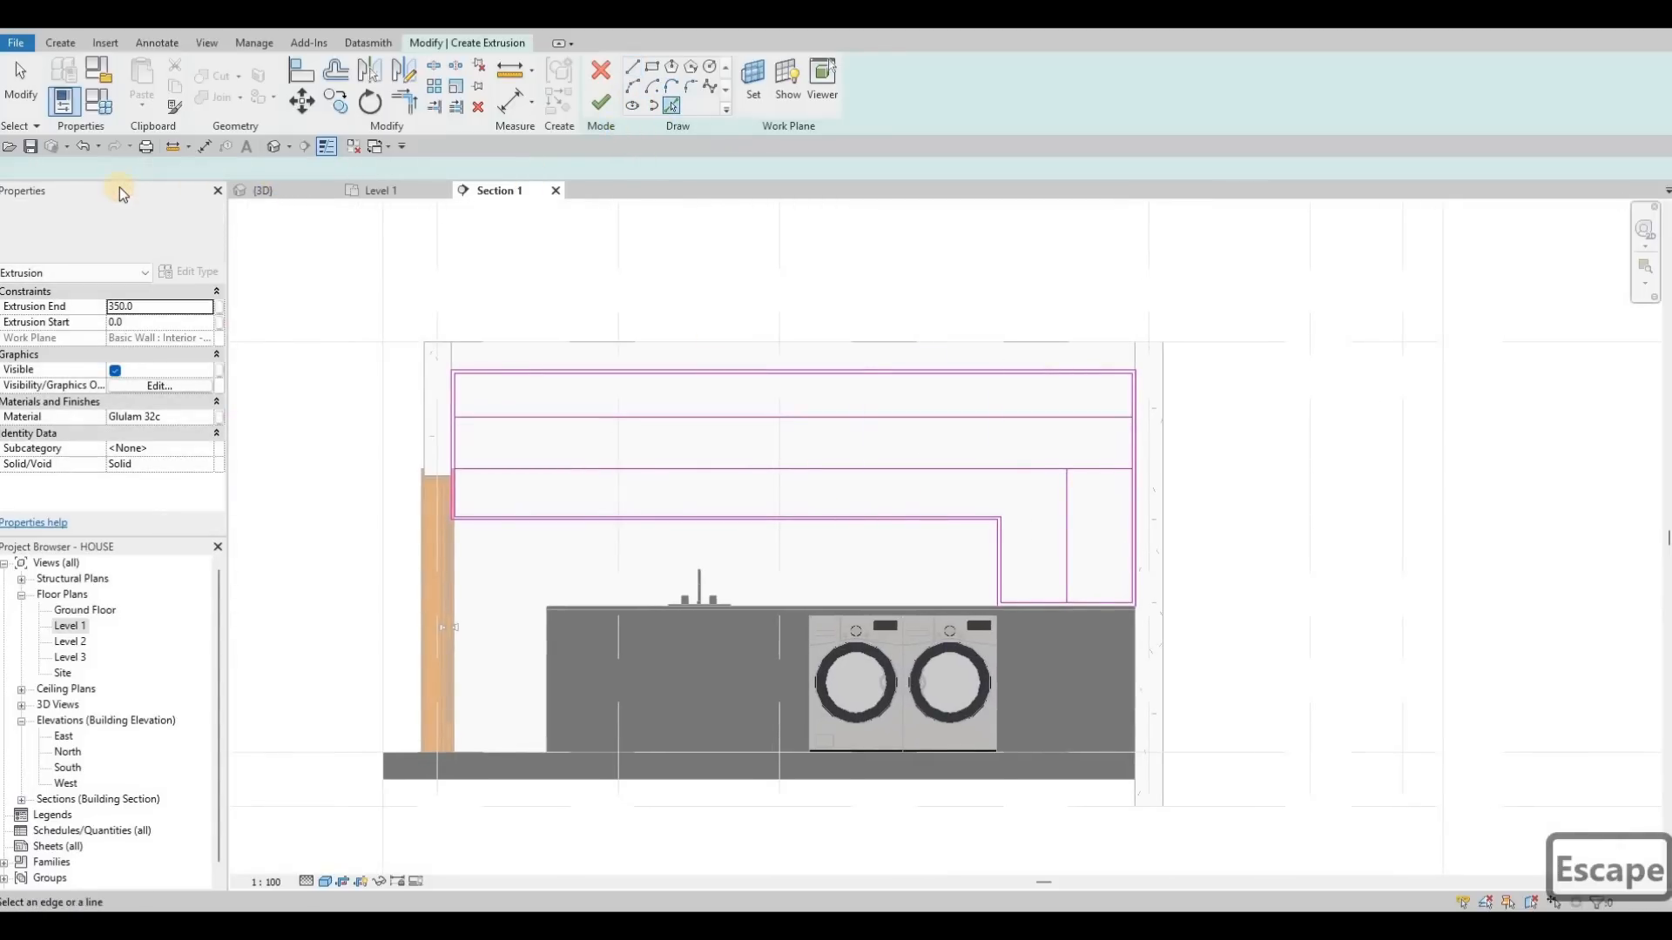
text(25)
click(634, 416)
click(638, 465)
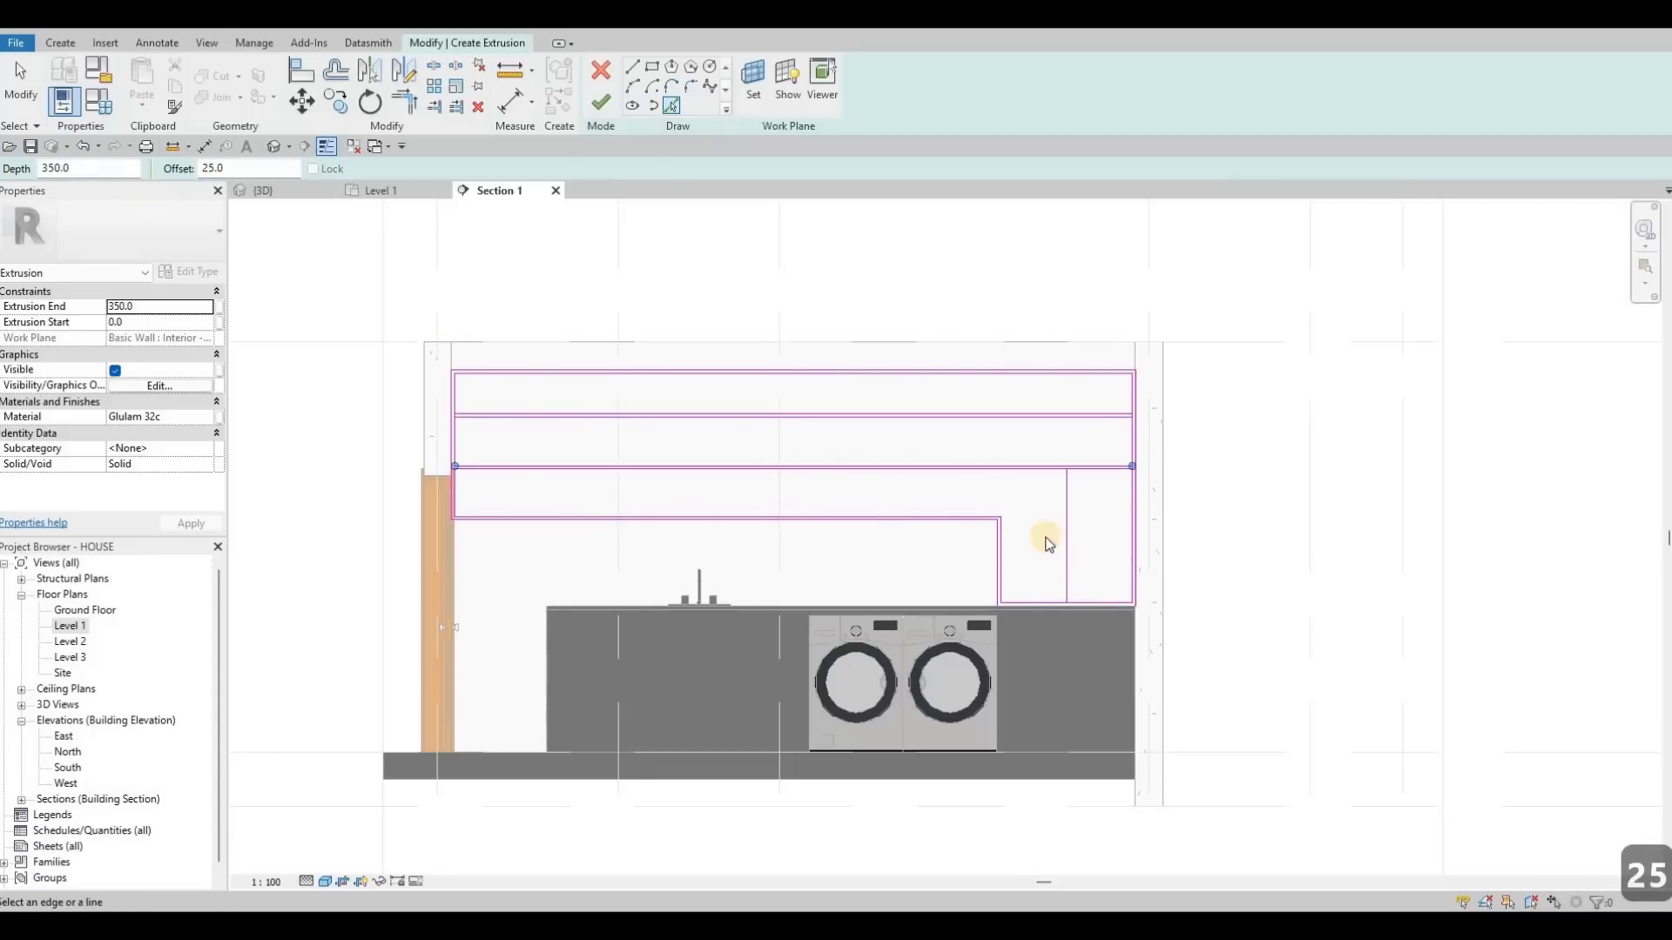
key(Escape)
Split the inner profile lines where the divider and the shelf boards meet the base and both sides.
scroll(995, 530, up, 4)
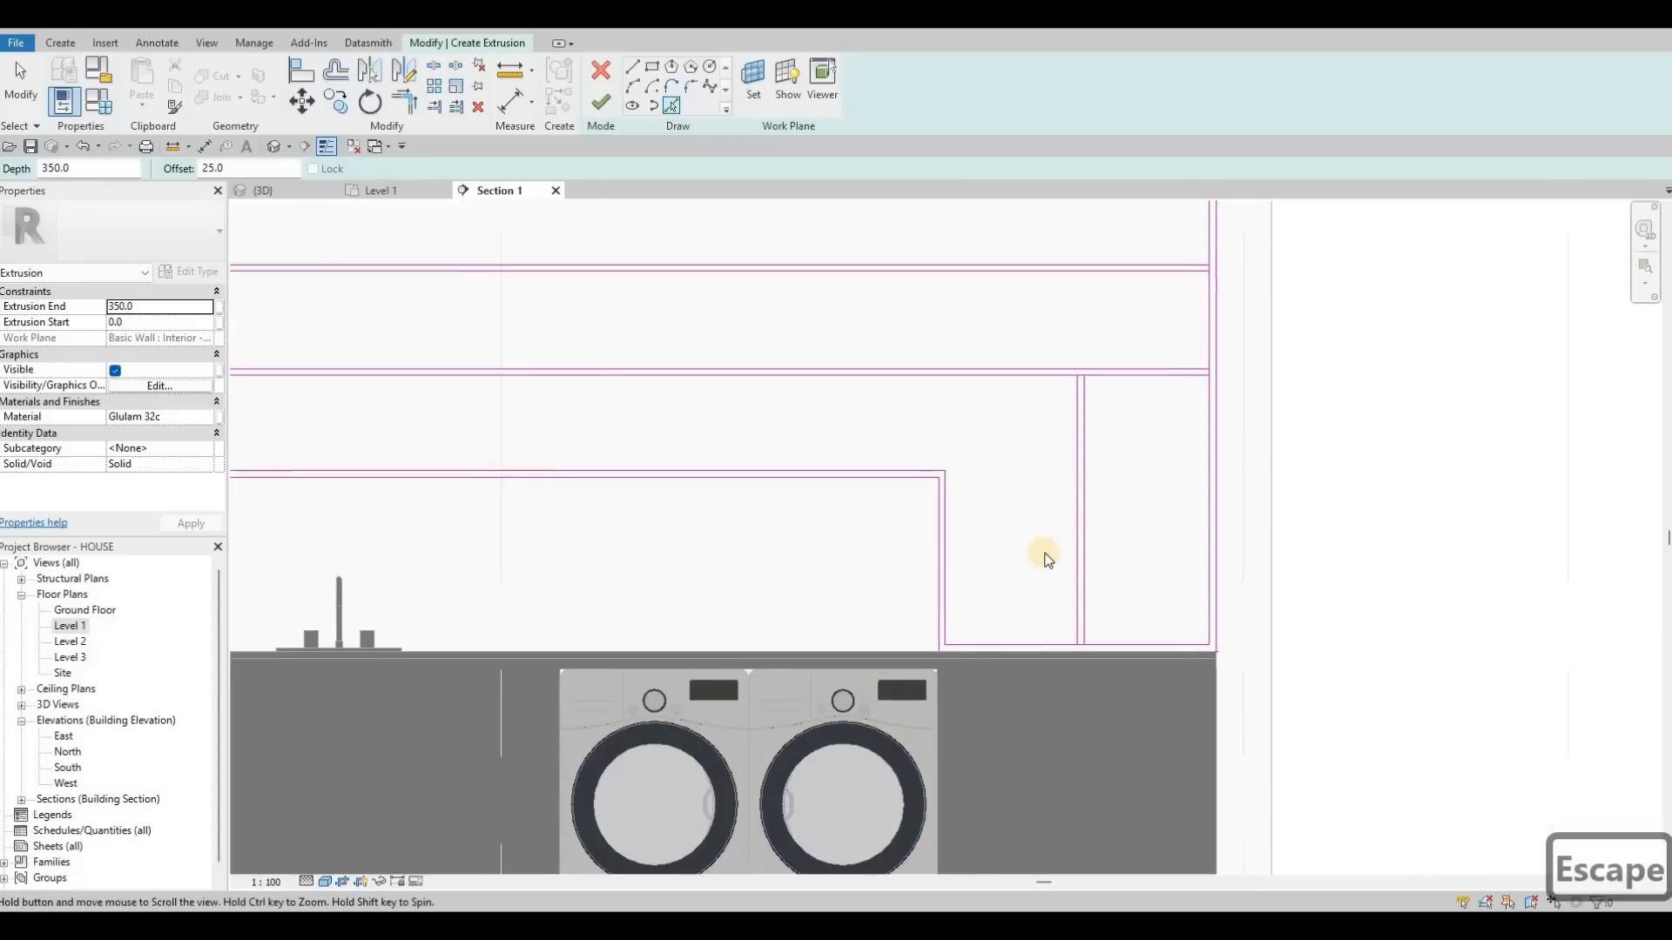
middle_drag(1052, 554, 1120, 566)
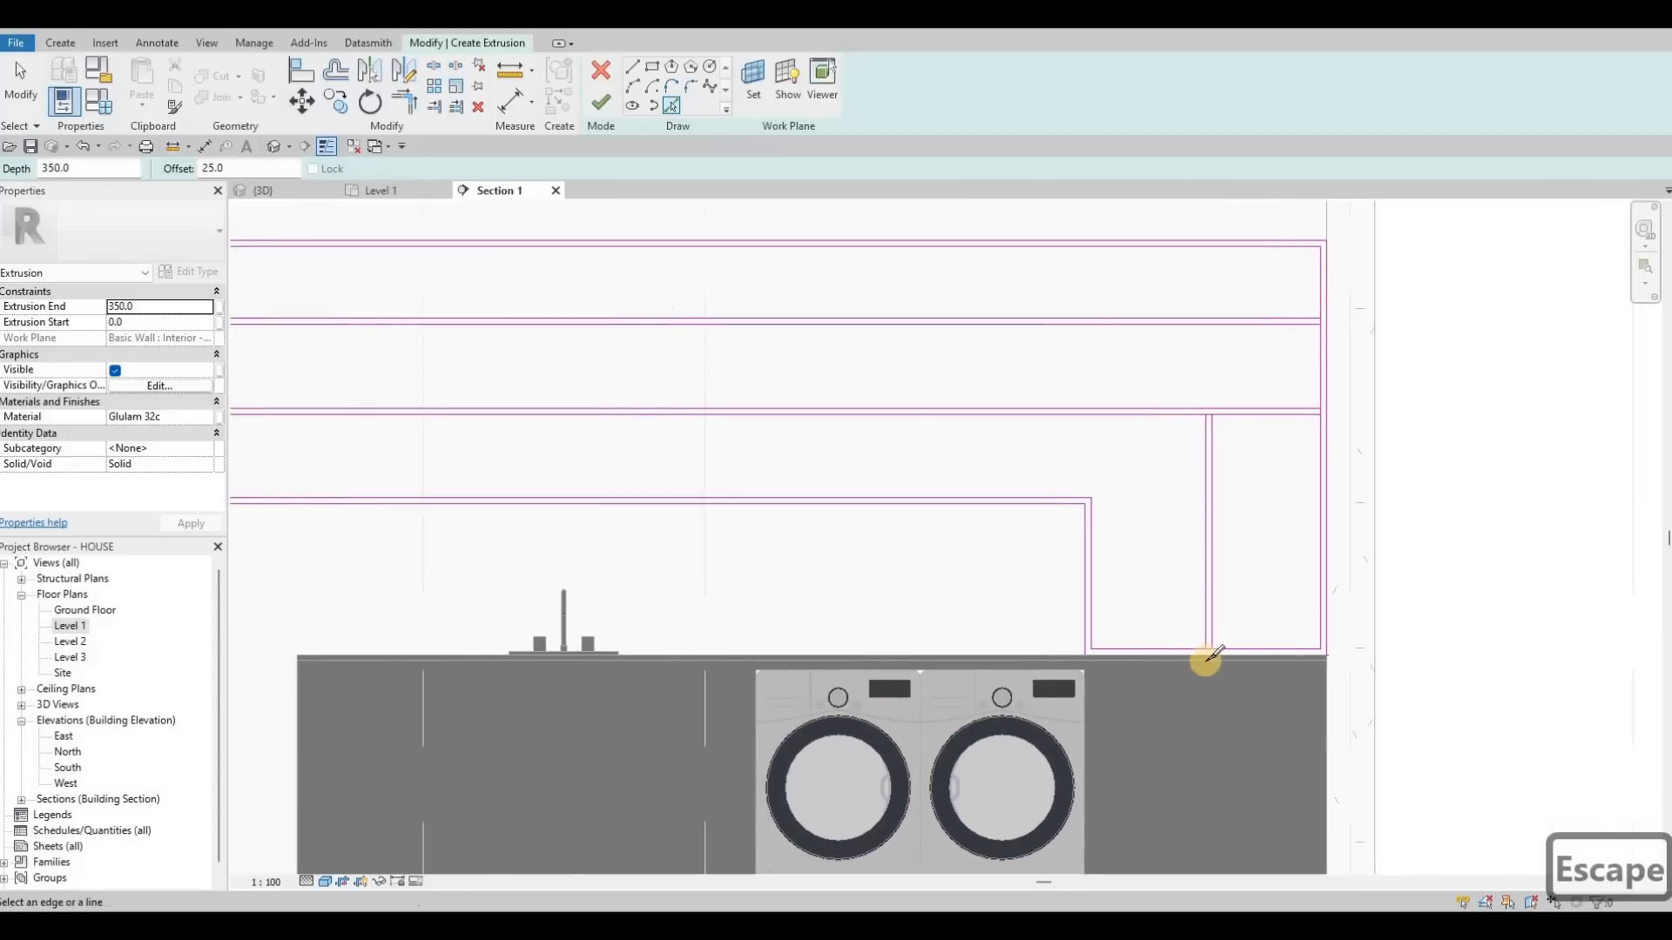
key(s)
key(l)
scroll(1180, 579, up, 3)
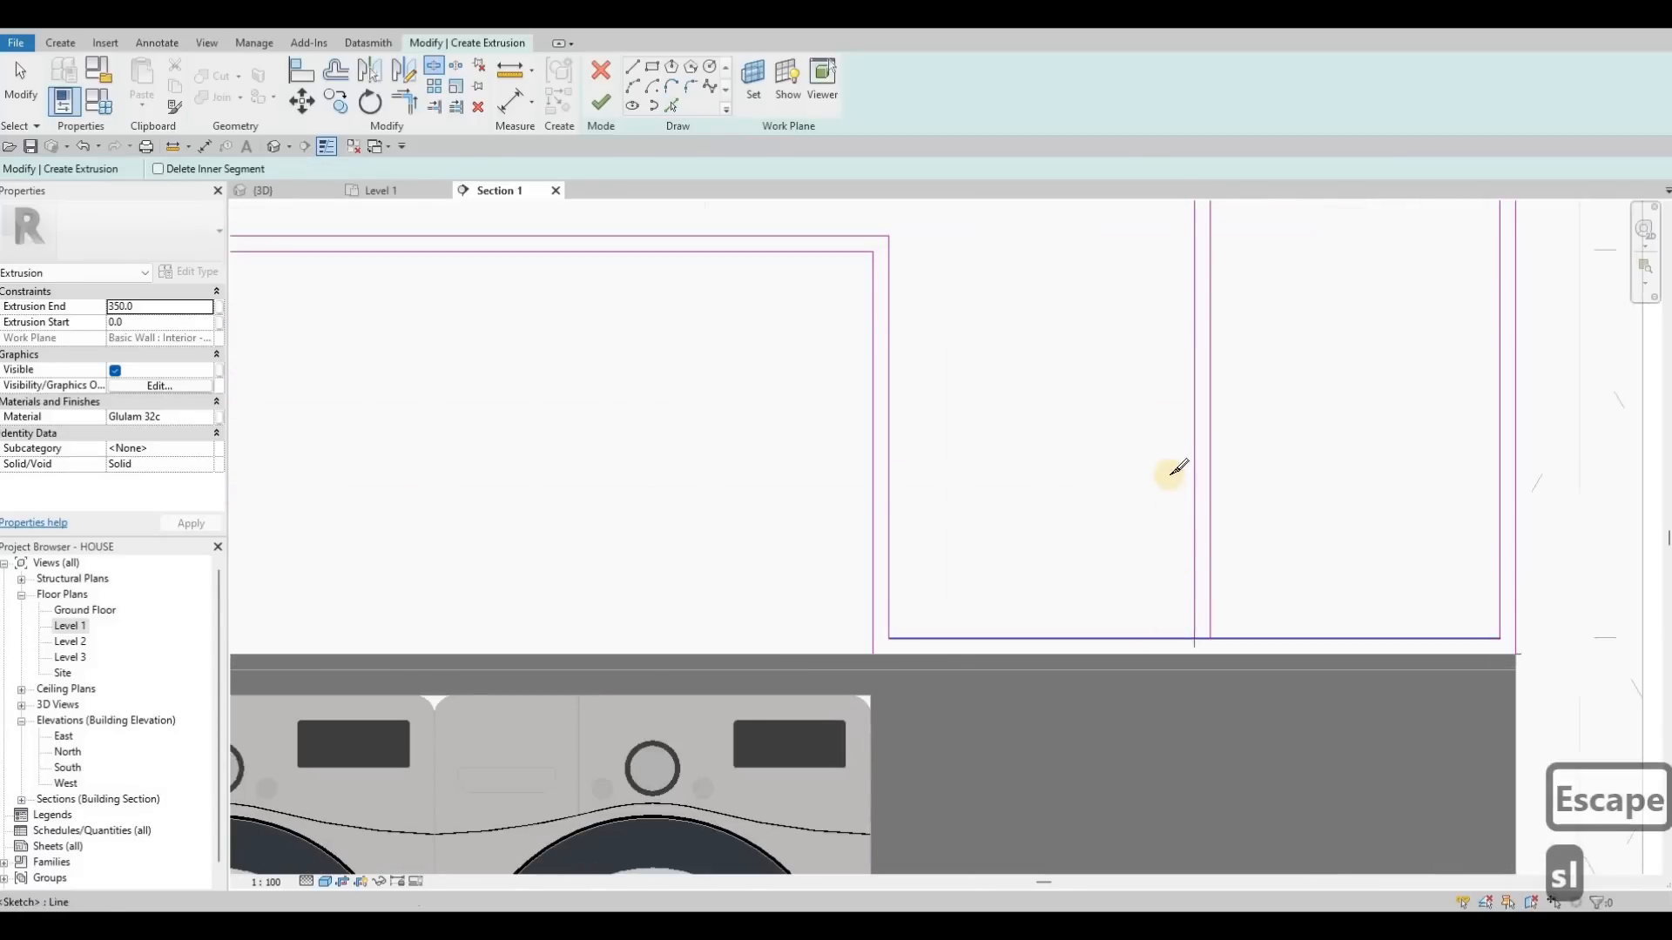
scroll(1177, 468, down, 4)
scroll(1176, 415, up, 5)
click(1442, 393)
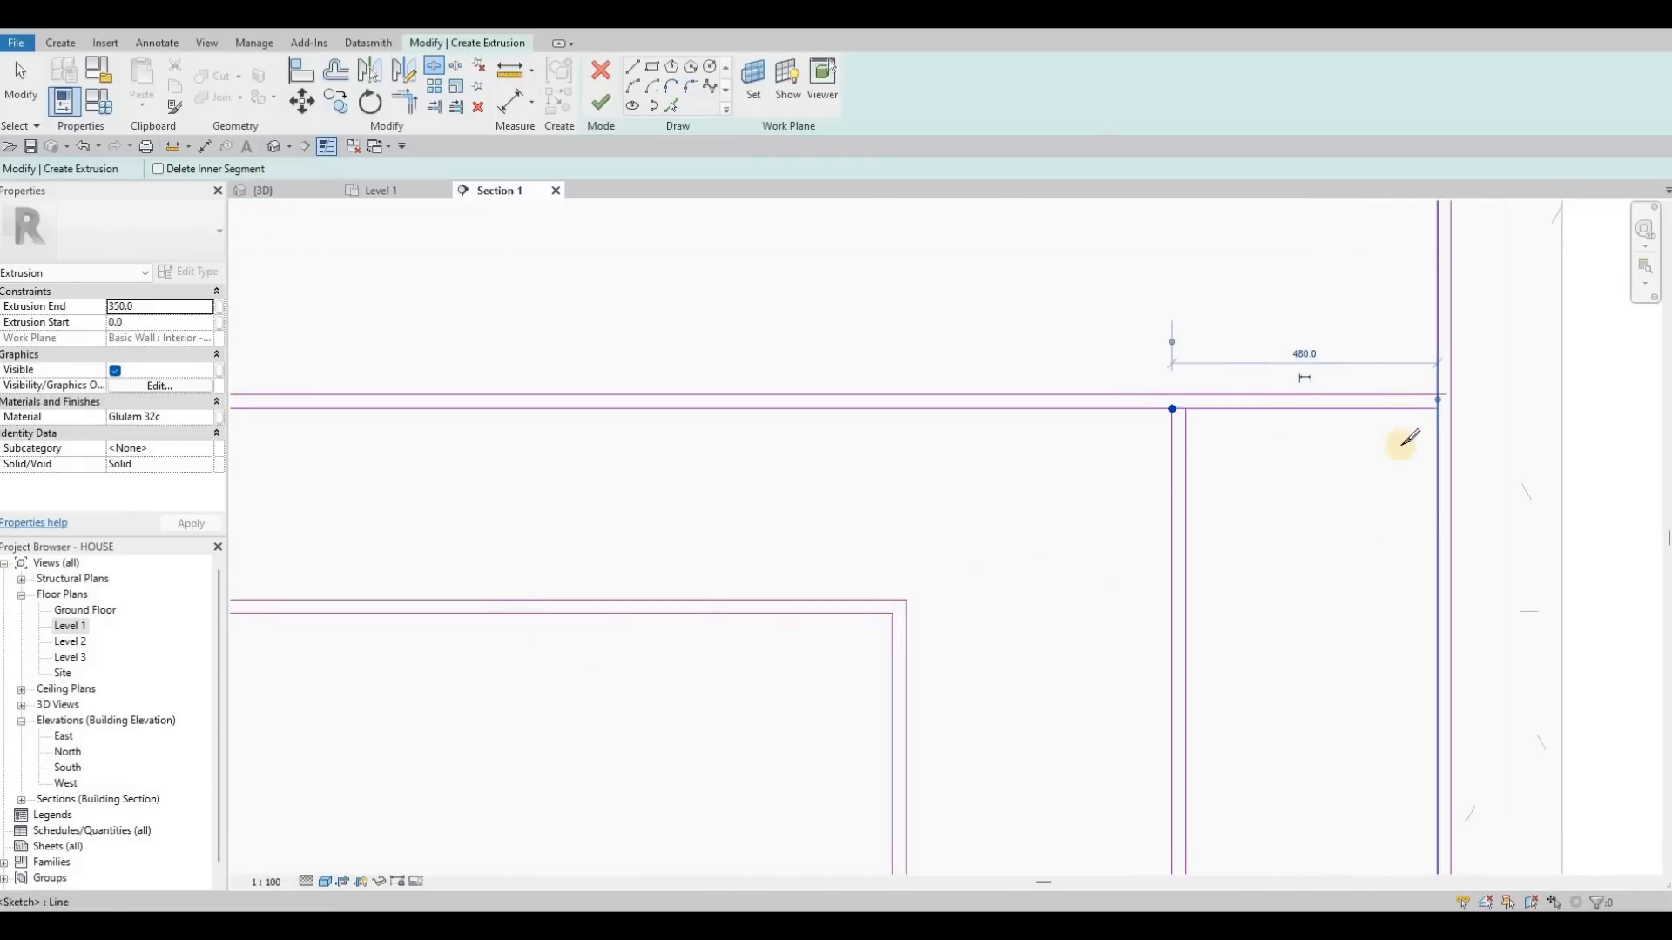
scroll(1412, 434, down, 2)
click(699, 436)
scroll(688, 445, down, 4)
middle_drag(288, 444, 689, 446)
scroll(688, 446, up, 4)
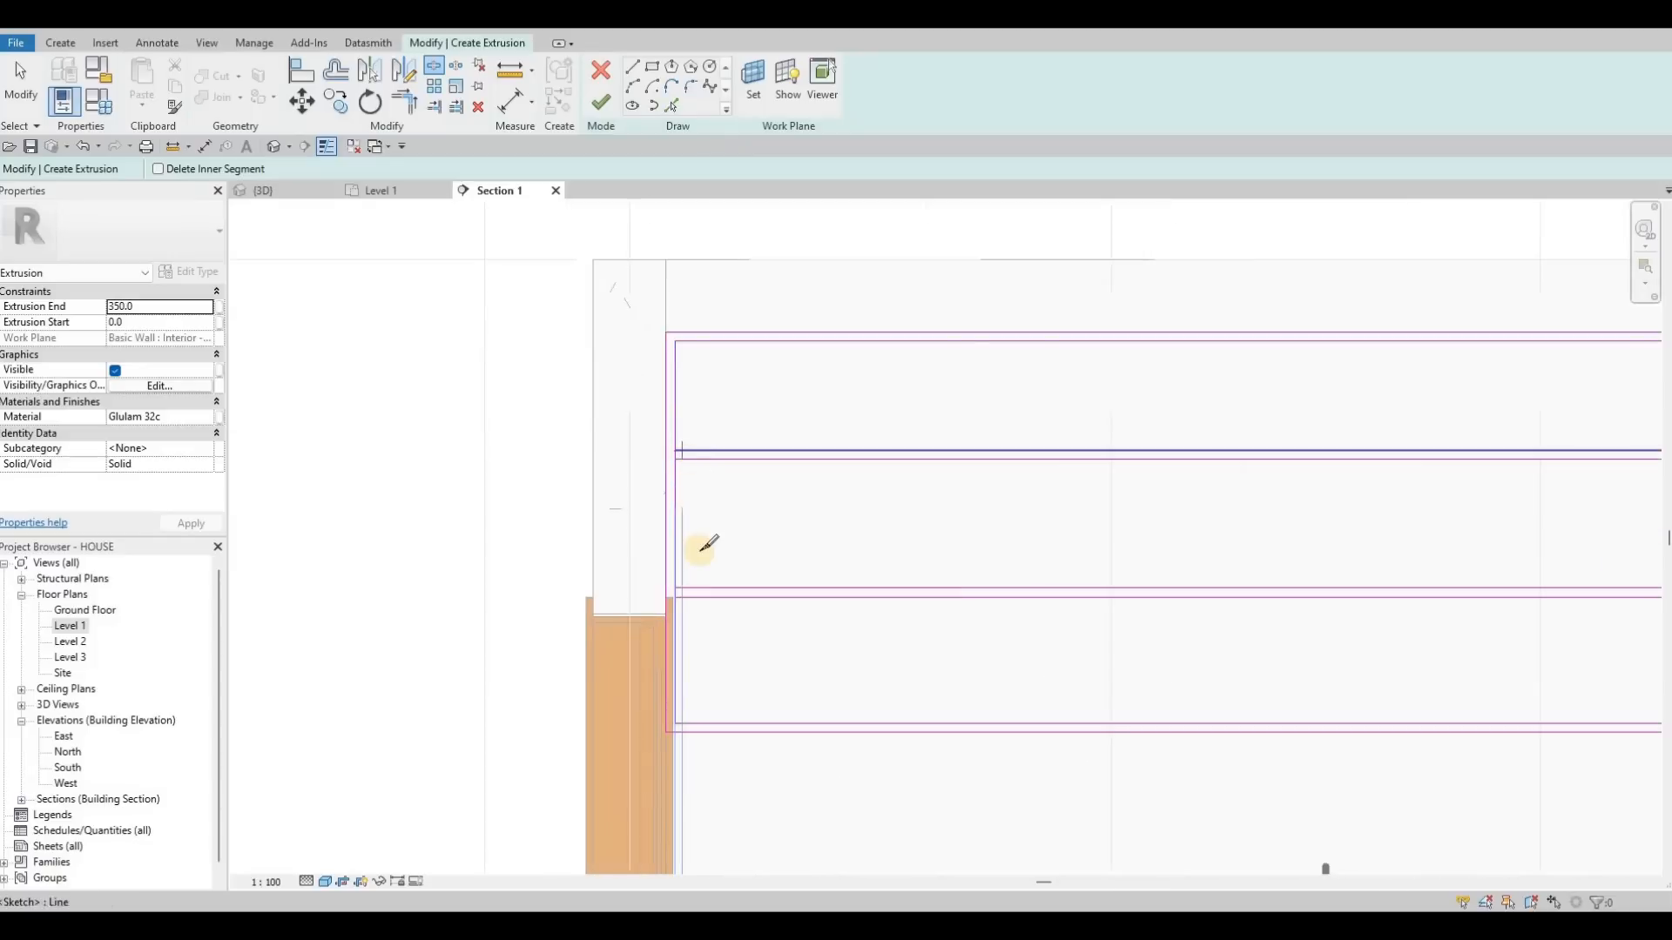
click(685, 579)
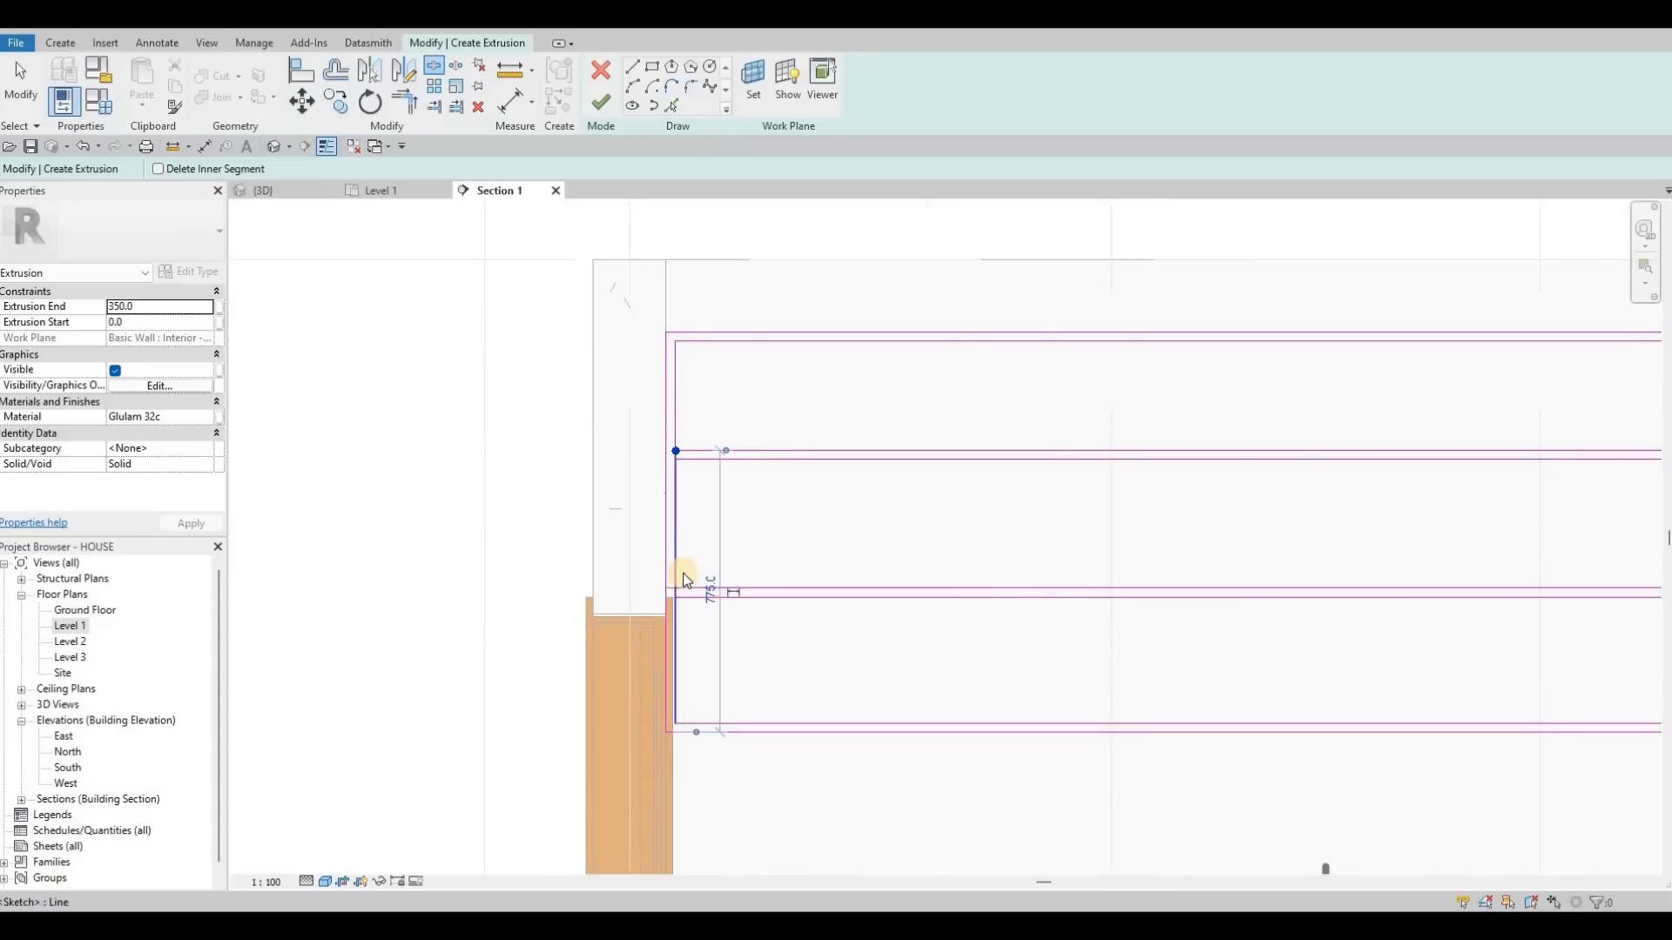
key(Escape)
key(Escape)
Trim the inner side line against both shelf boards at the door end to form separate closed openings.
key(t)
key(r)
click(685, 458)
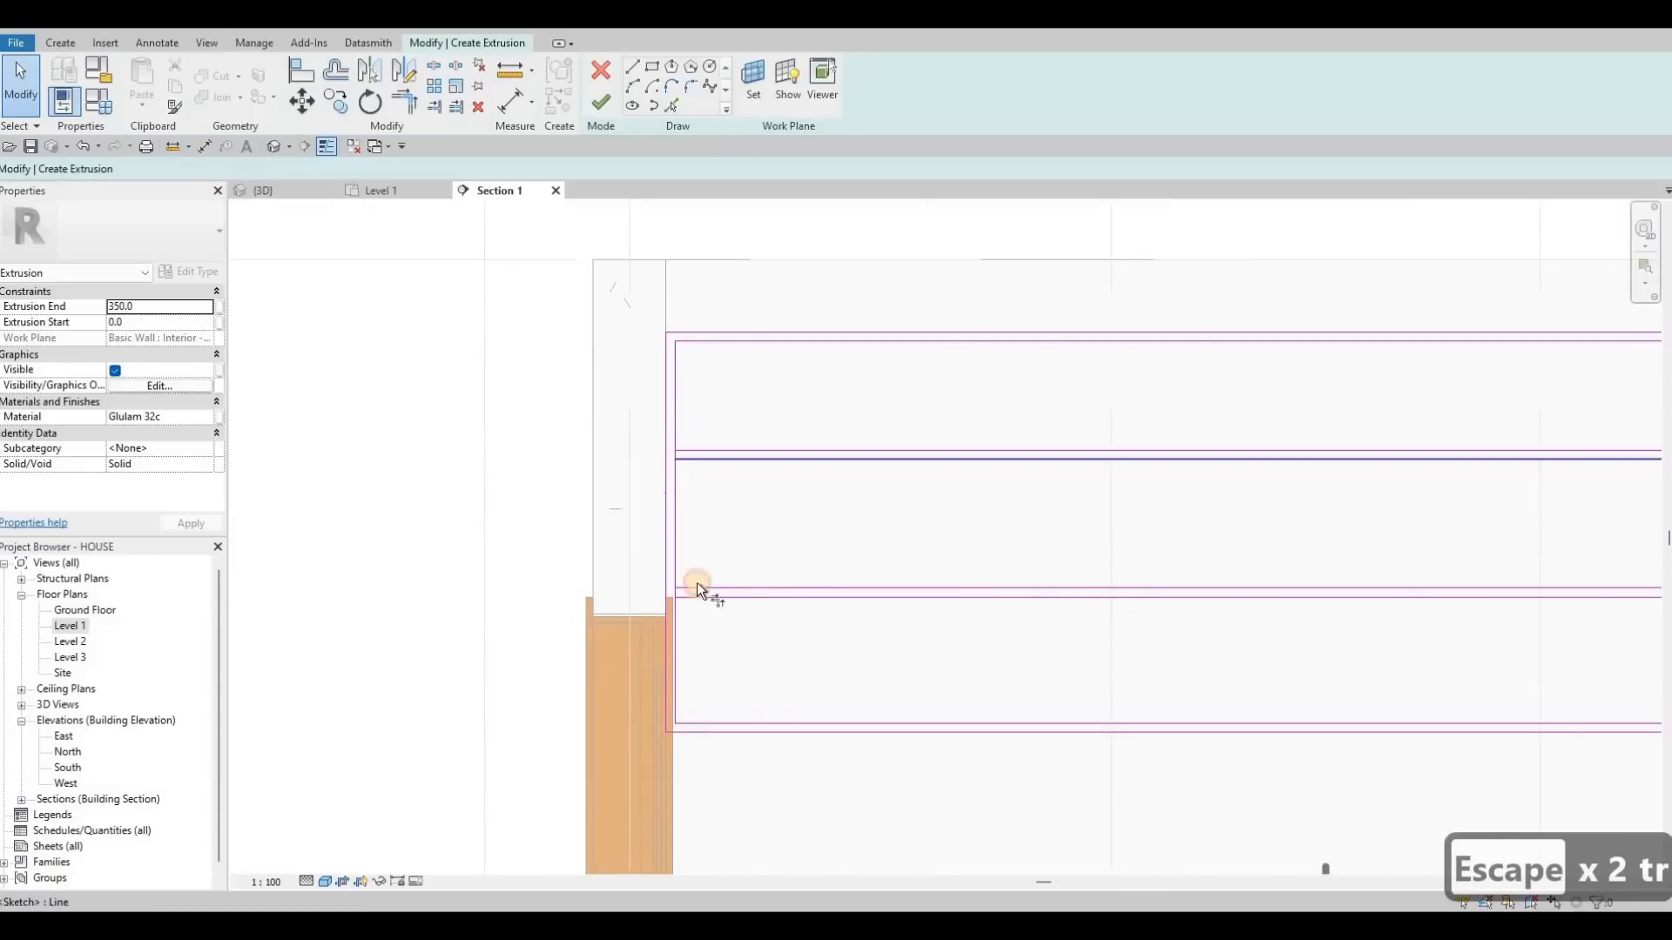
click(693, 597)
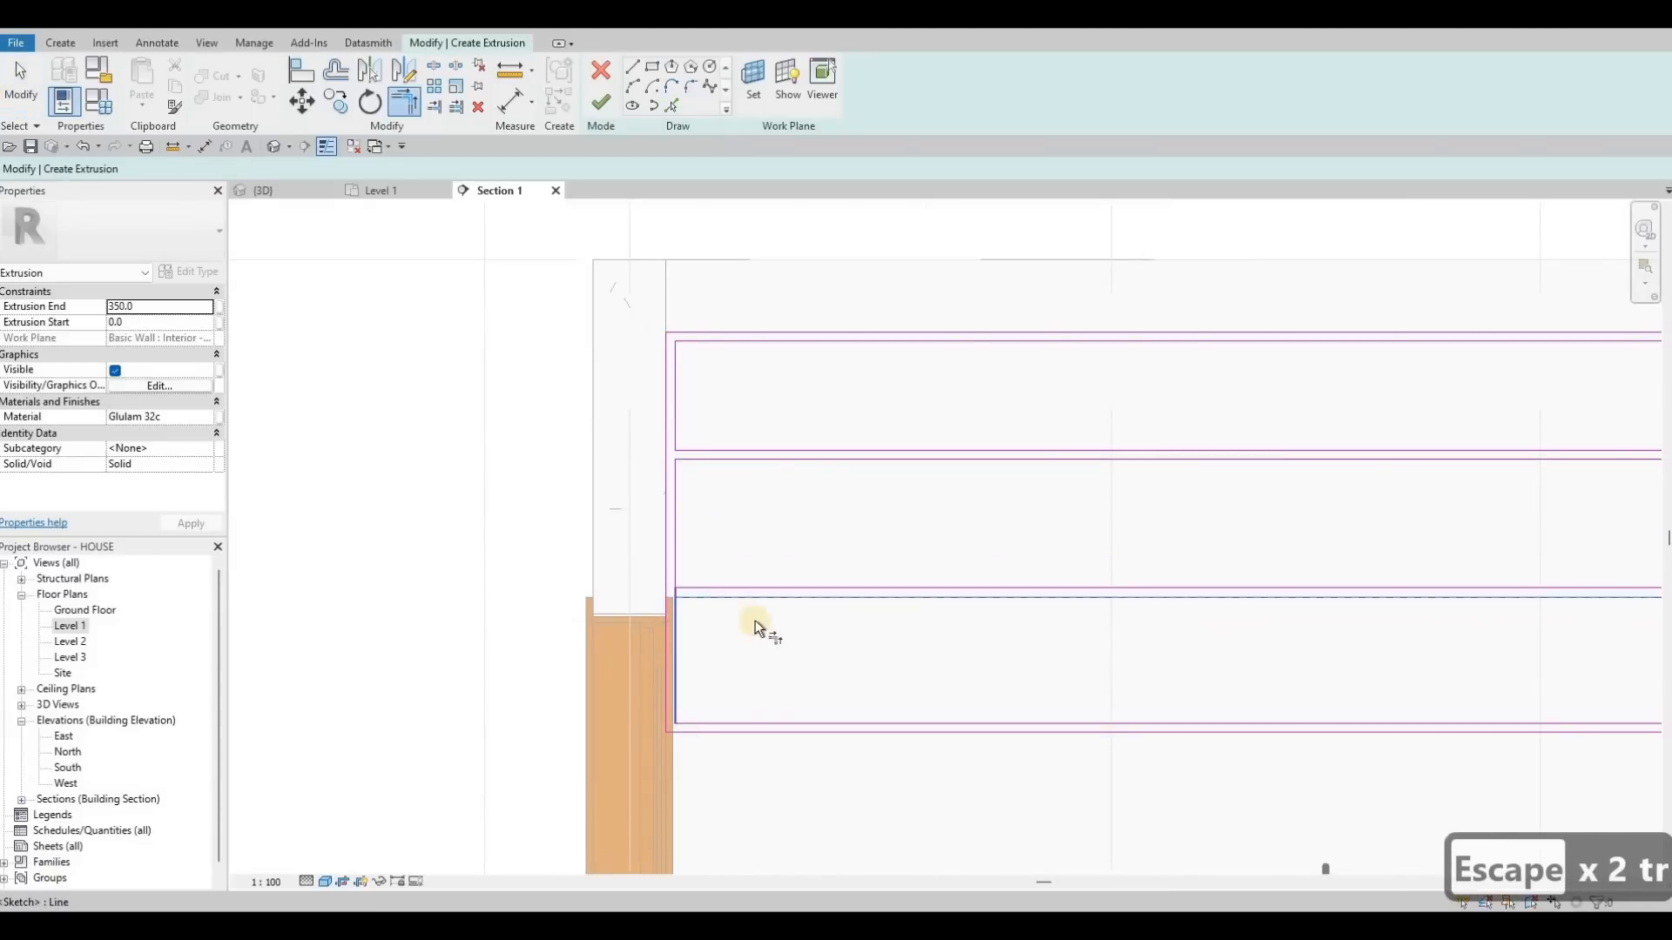
Trim the shelf and divider lines into closed corners on the tall-section side, including at the divider's top and base.
scroll(1341, 627, down, 3)
scroll(1346, 640, up, 4)
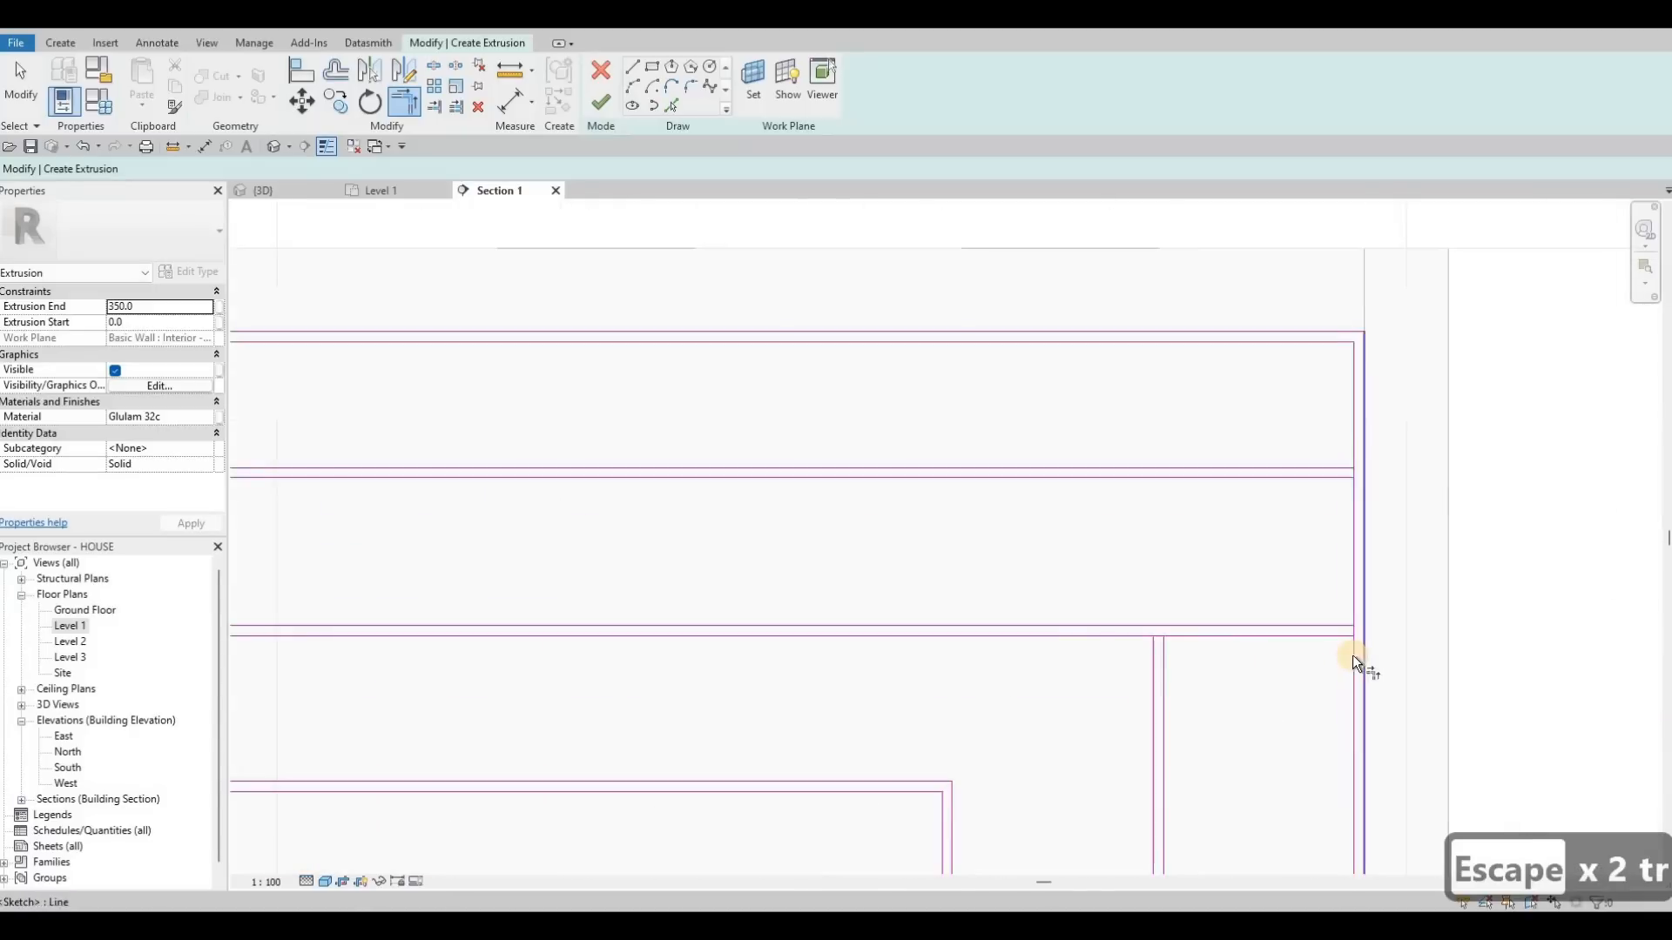
click(1282, 582)
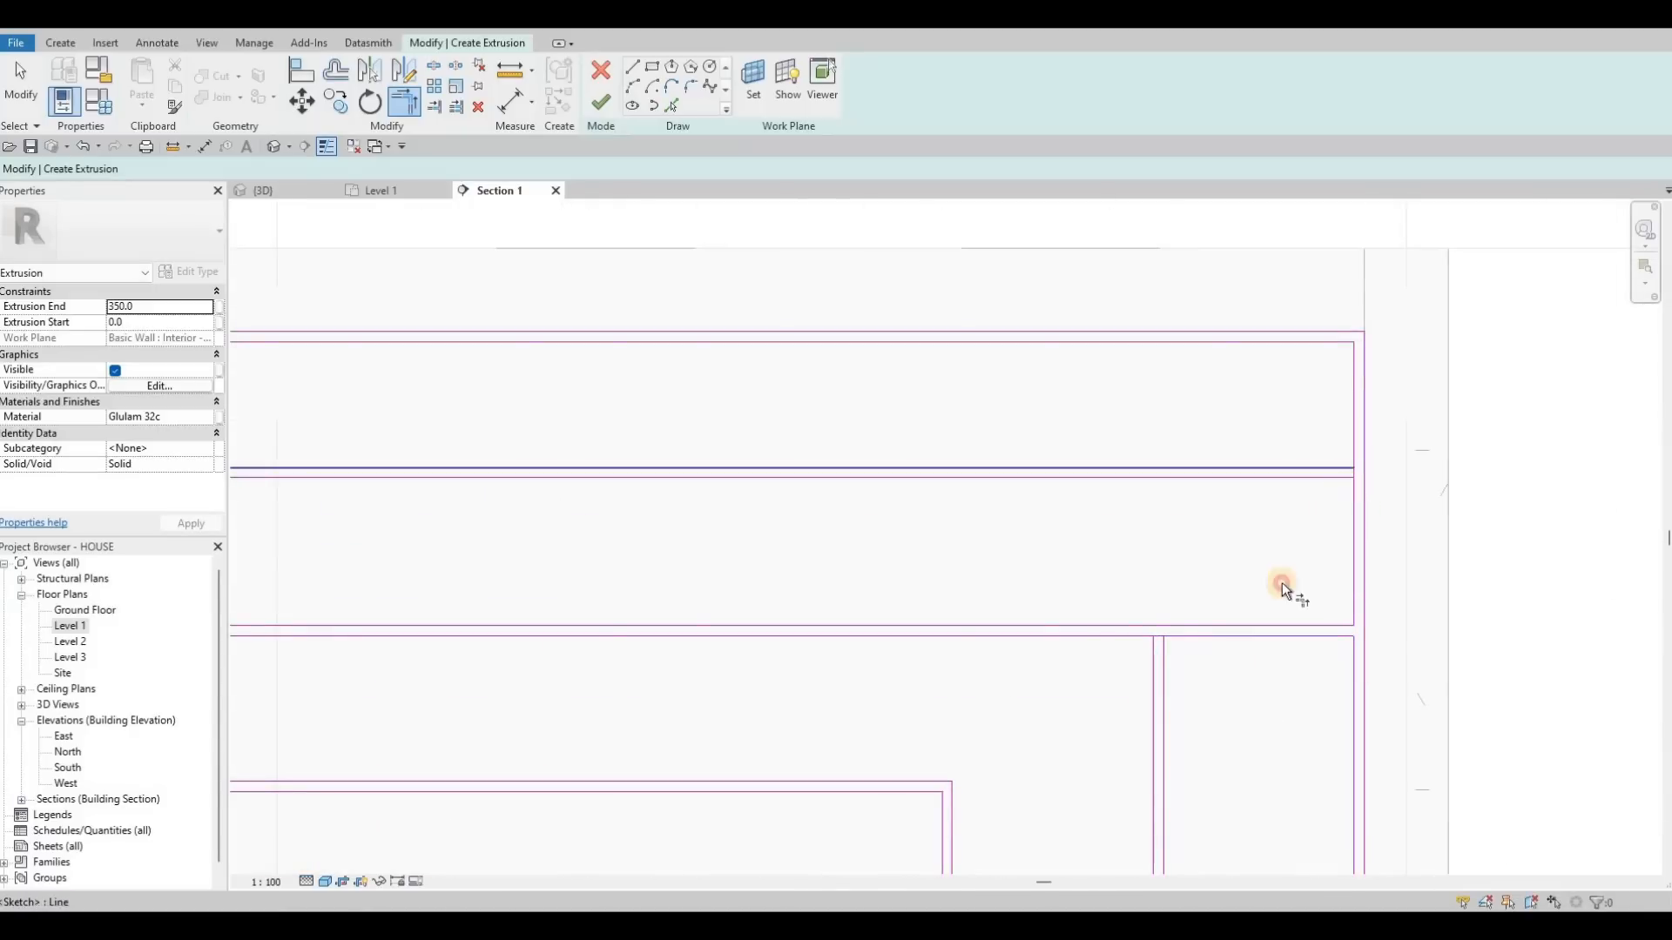
click(1165, 661)
scroll(1158, 700, down, 3)
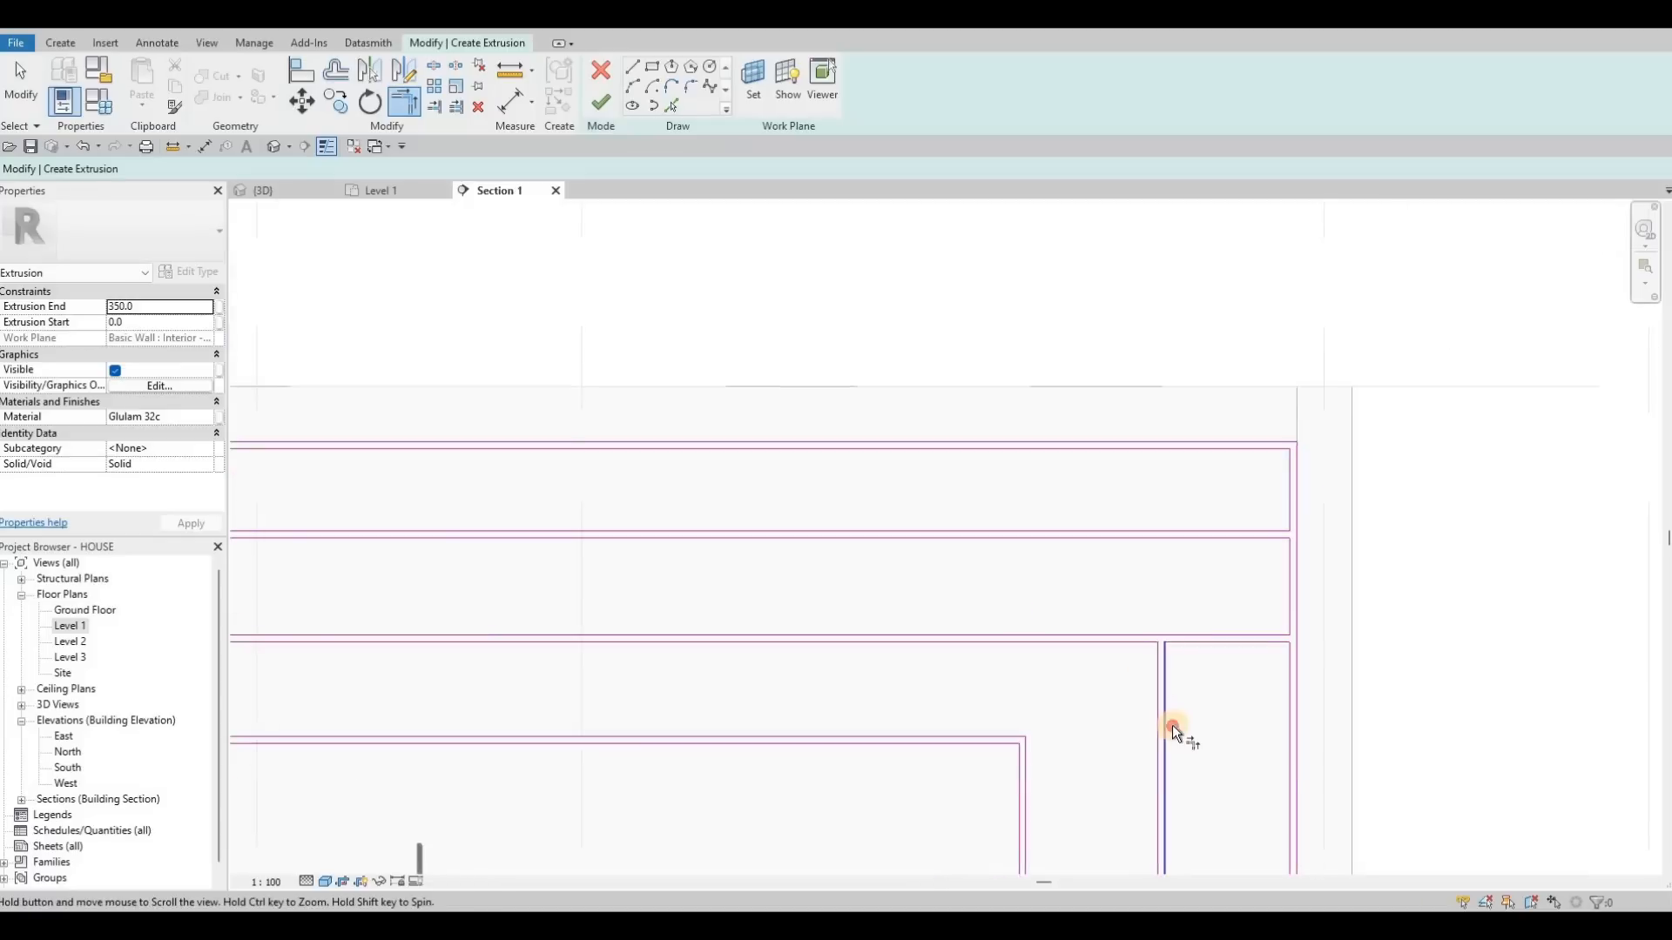
middle_drag(1172, 725, 1161, 528)
scroll(1157, 700, up, 4)
click(1171, 729)
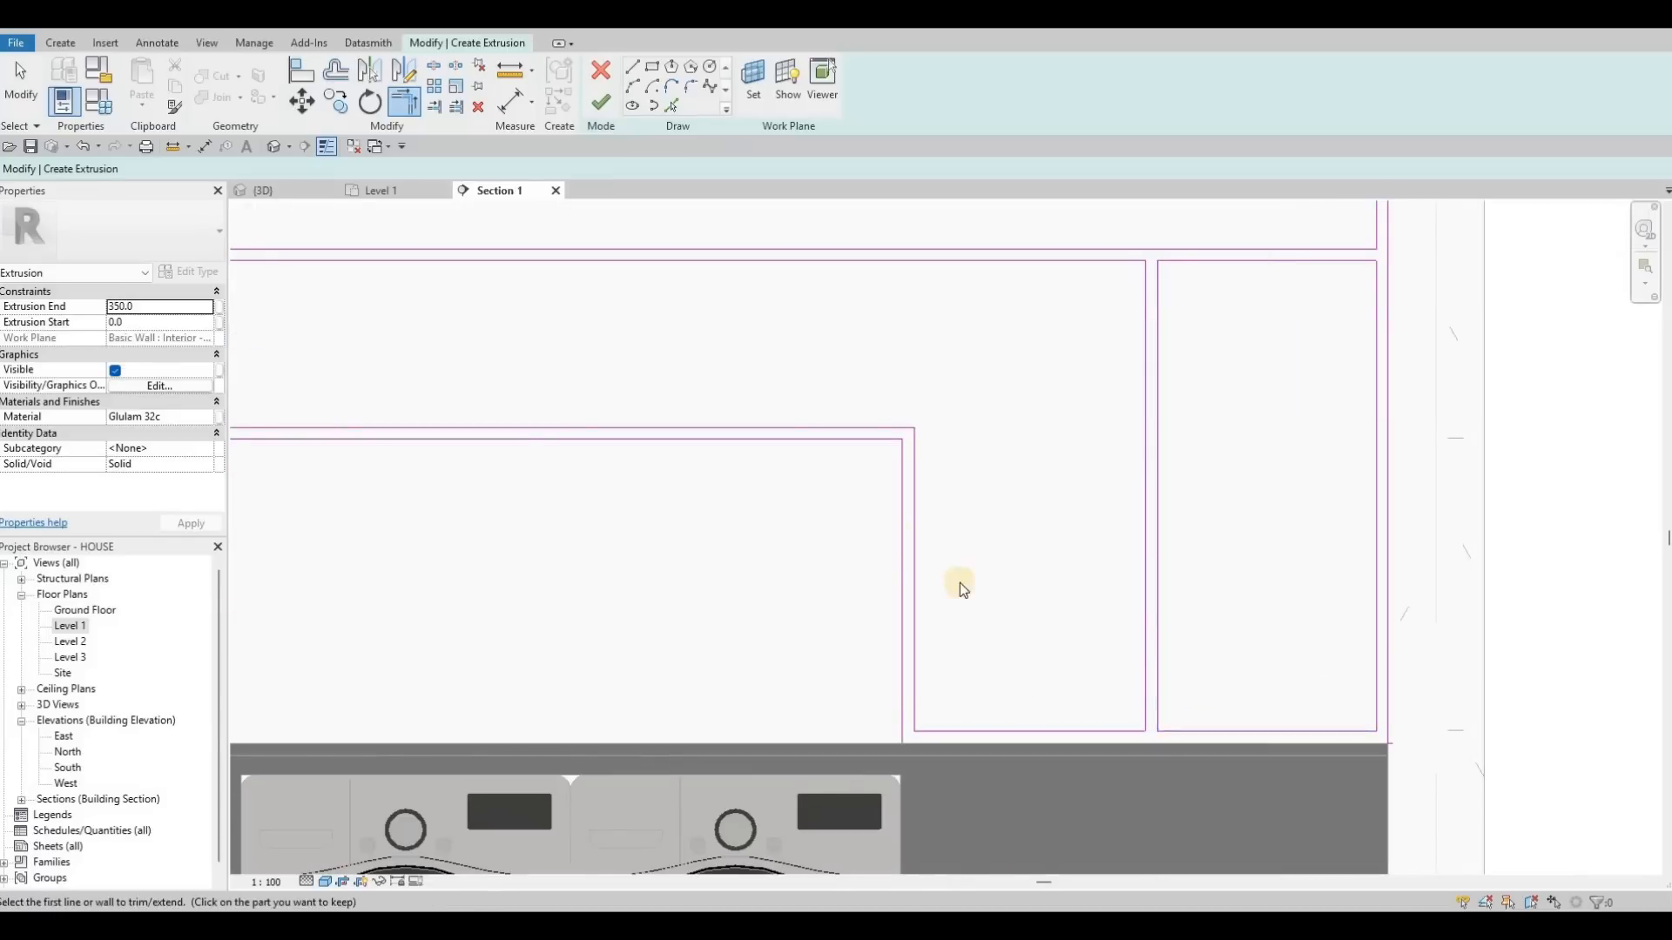
Try to finish the shelf extrusion sketch.
scroll(960, 583, down, 5)
key(Escape)
click(603, 103)
key(Escape)
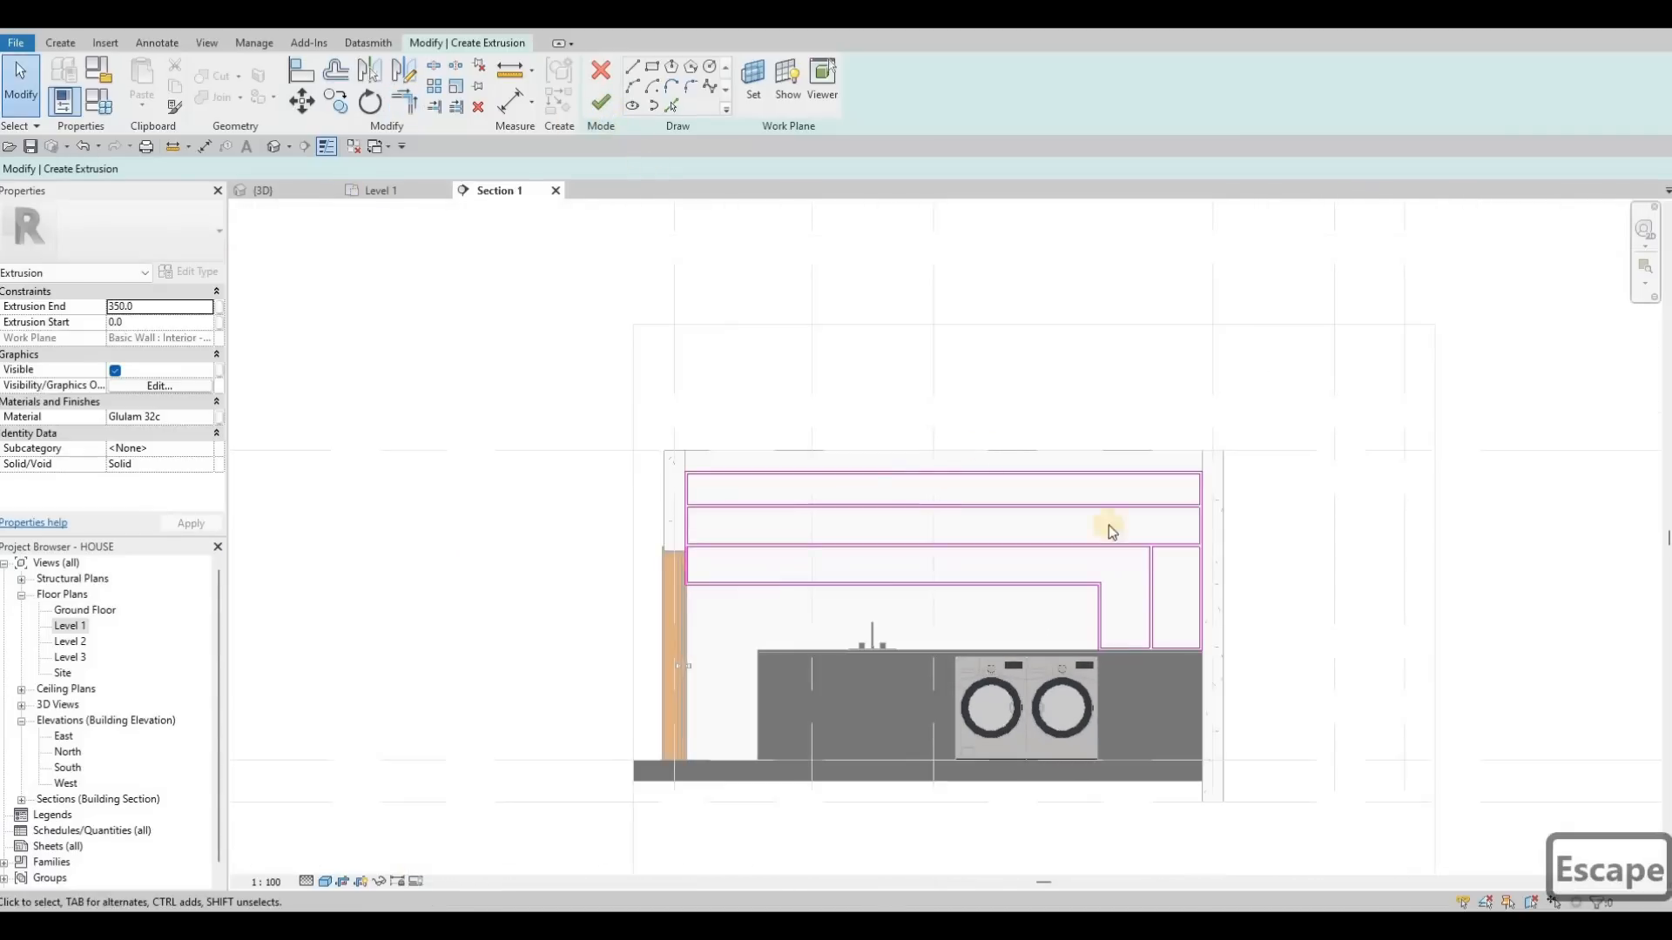
scroll(1369, 696, up, 5)
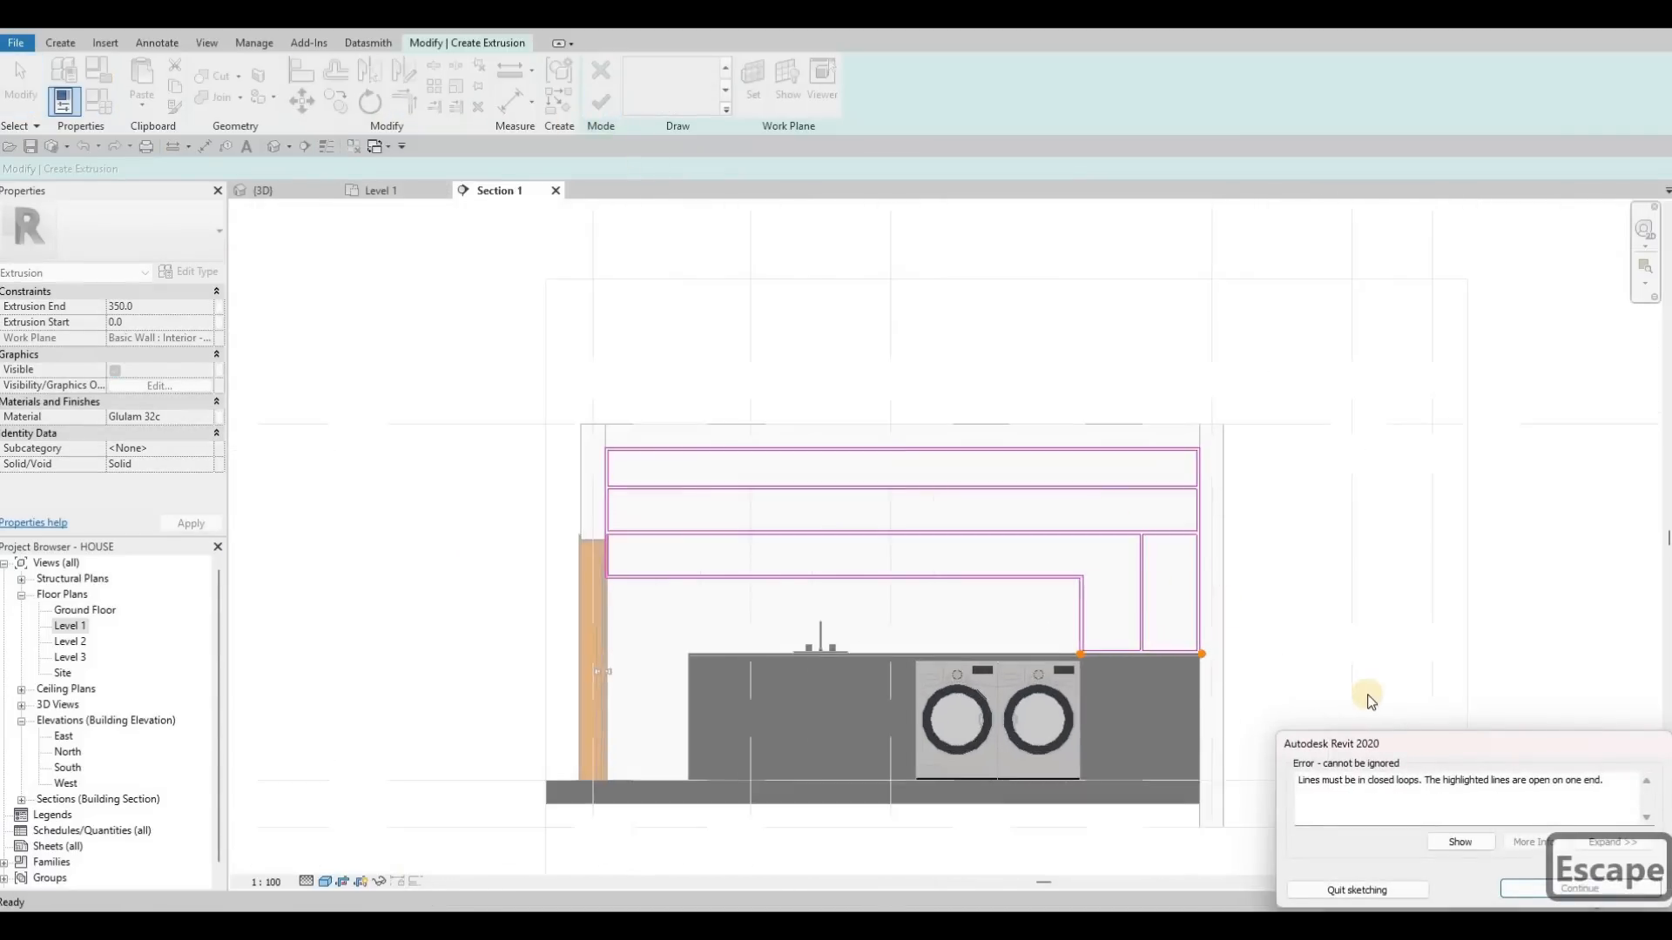
key(Escape)
key(Escape)
Delete the outer bottom line of the tall section that overshoots the corner above the countertop.
key(t)
key(r)
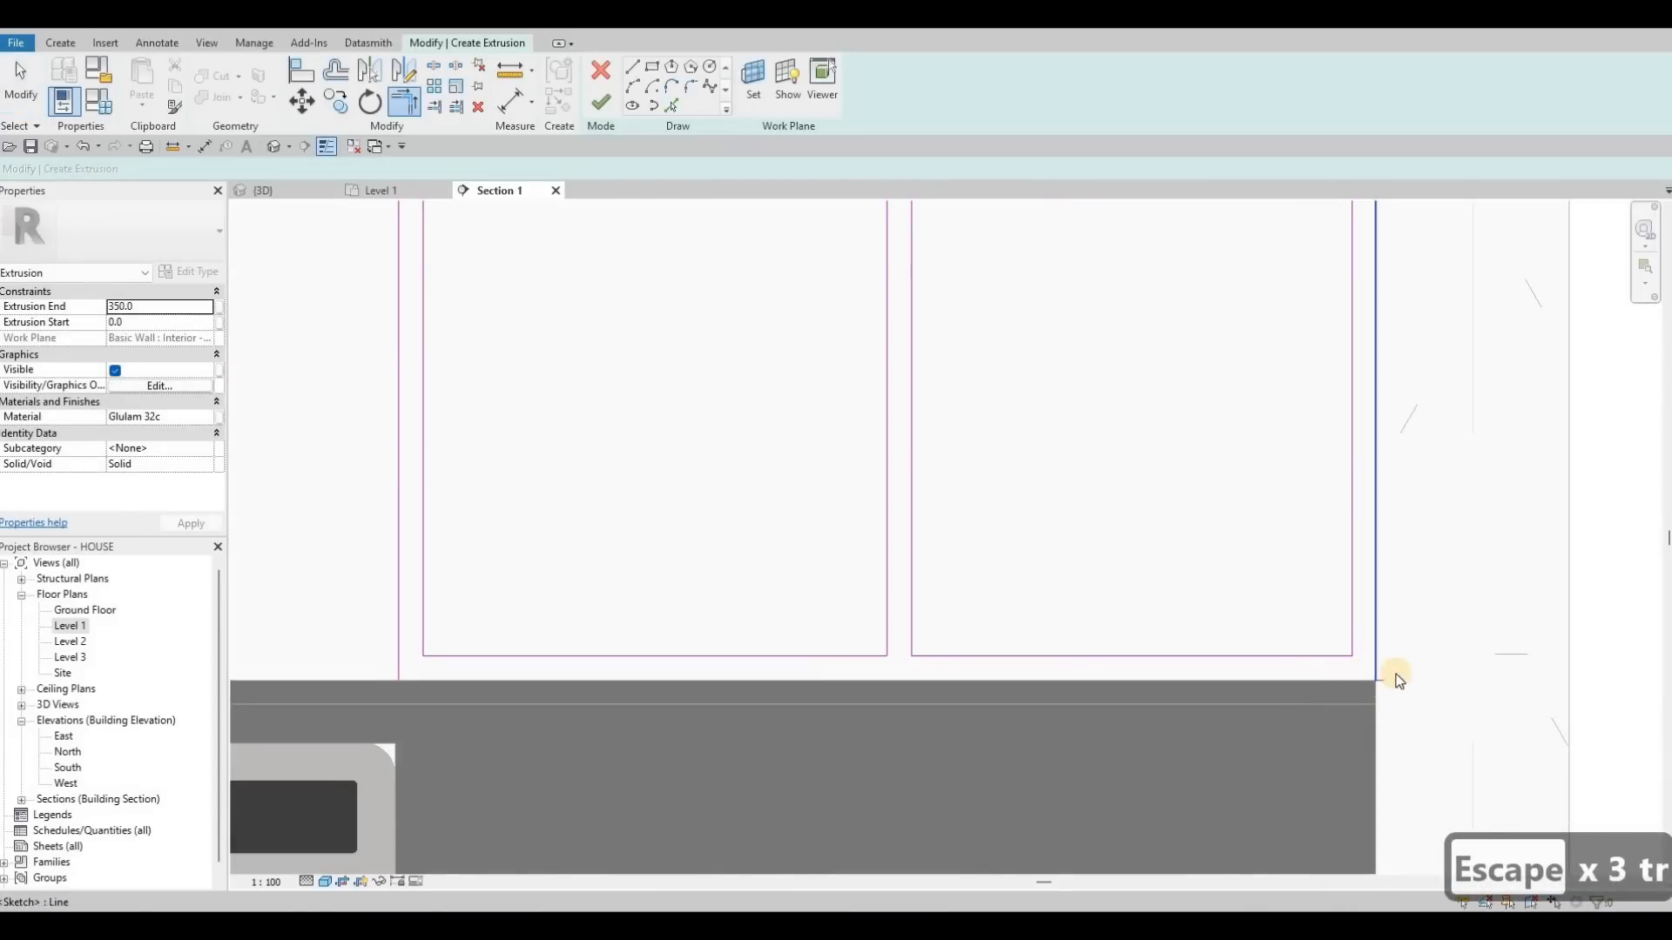
key(Escape)
scroll(1383, 692, up, 2)
key(Escape)
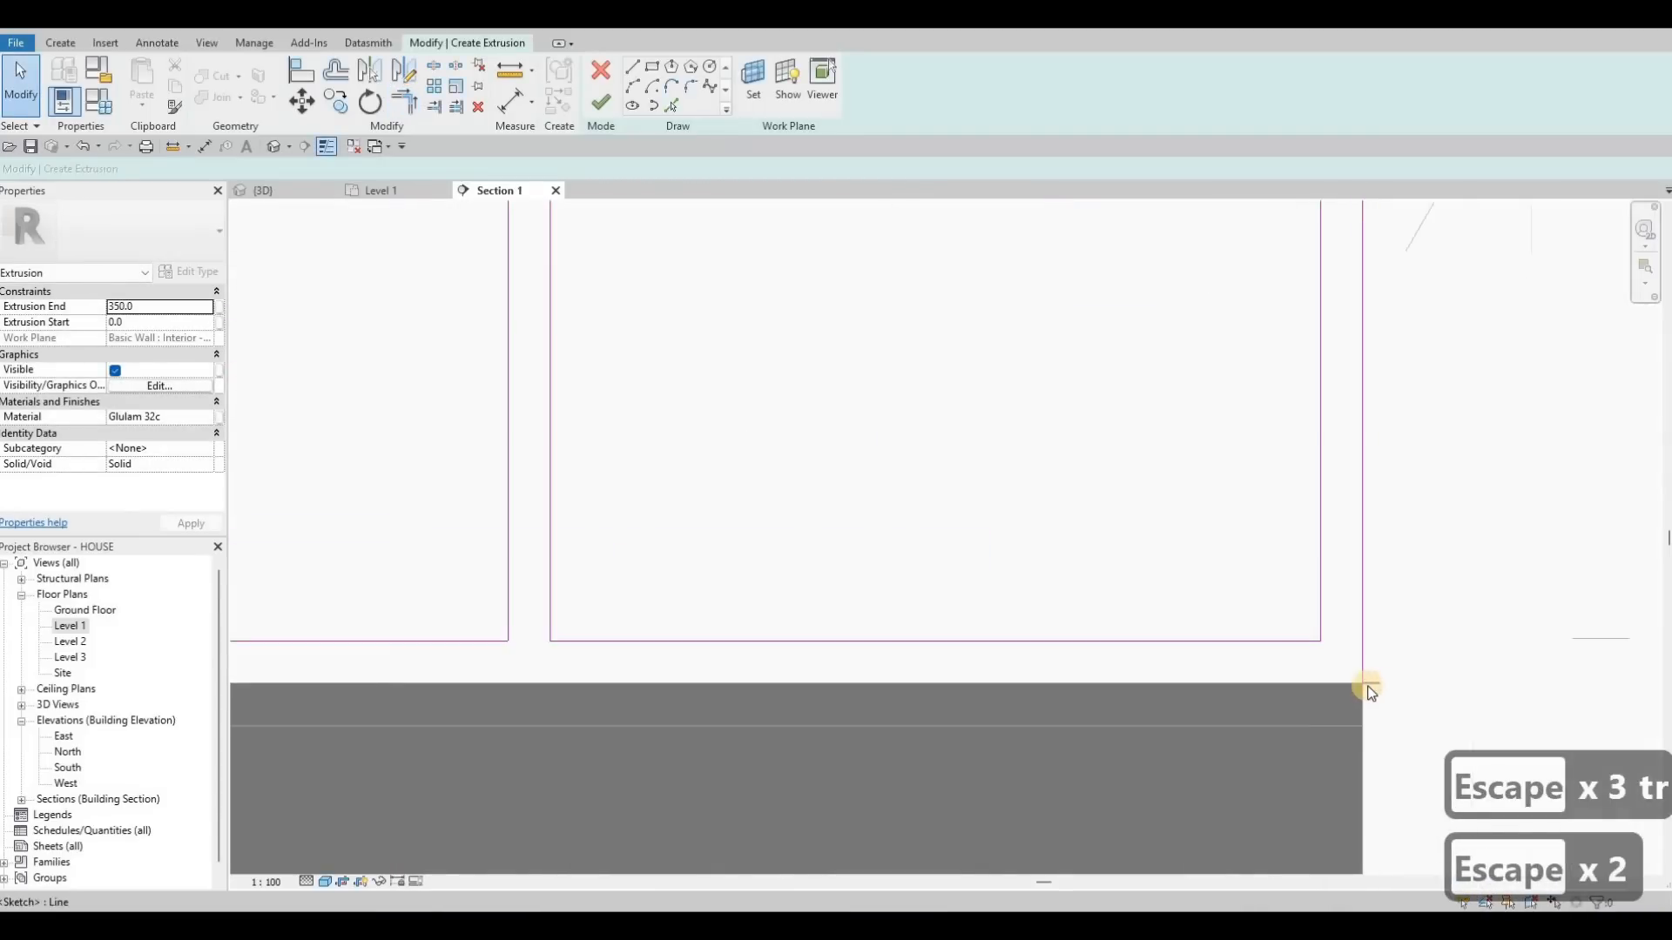
click(1175, 696)
key(Delete)
scroll(687, 670, down, 2)
middle_drag(665, 636, 935, 601)
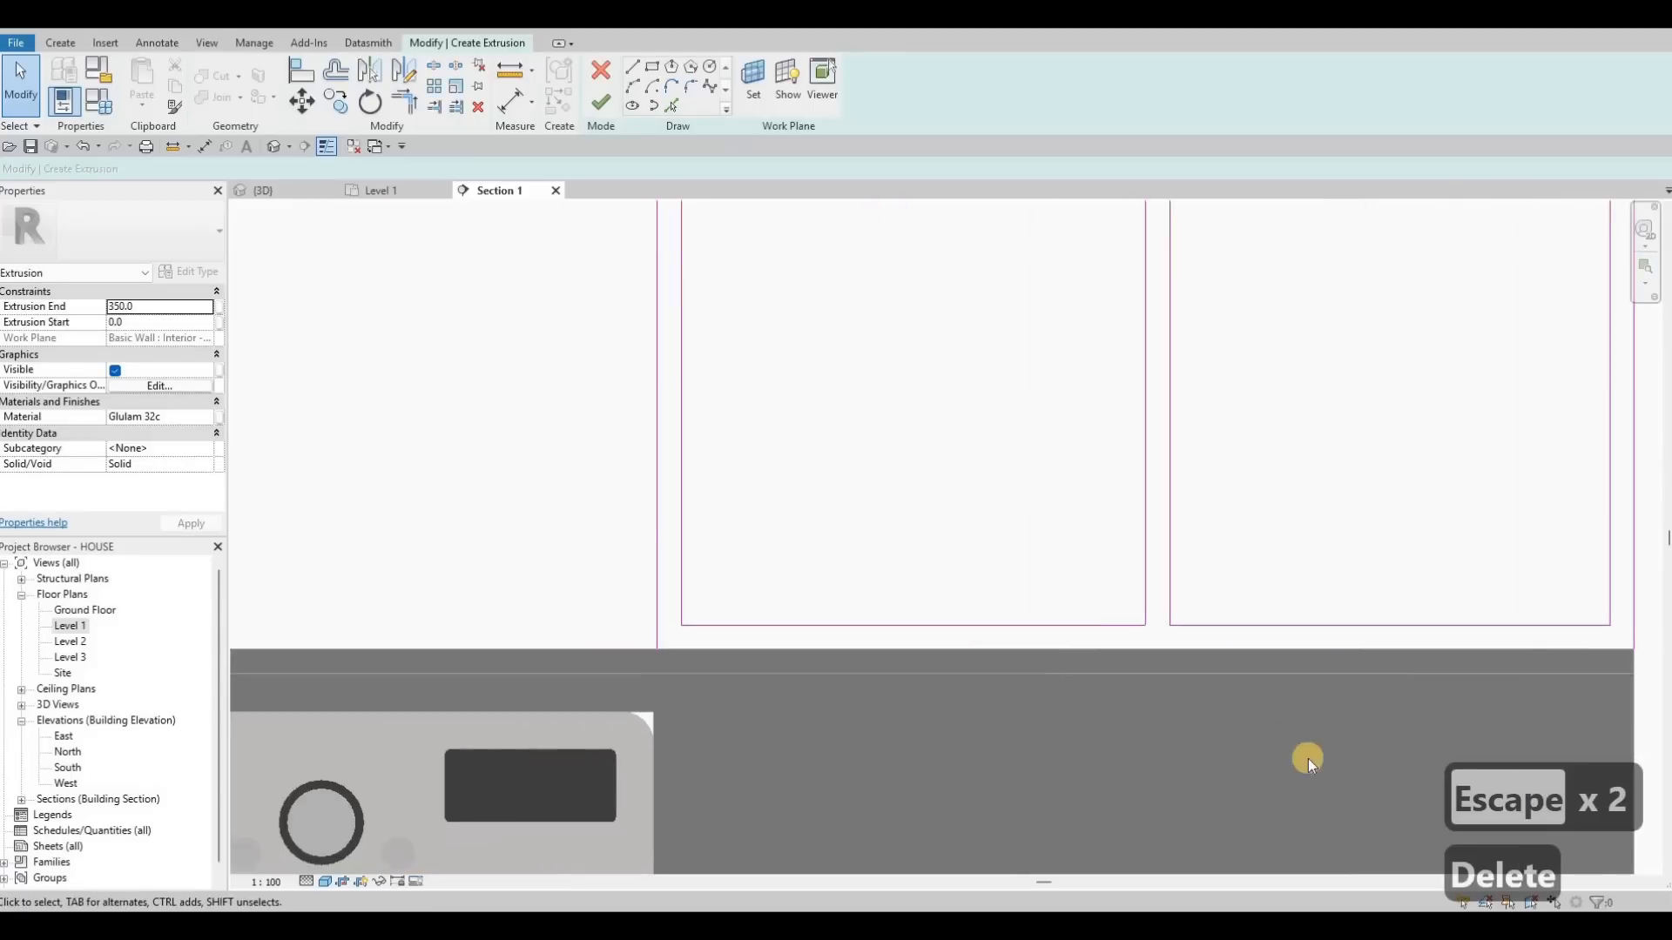
Try to finish the extrusion sketch again and show where its loop is open.
scroll(786, 633, down, 2)
click(597, 107)
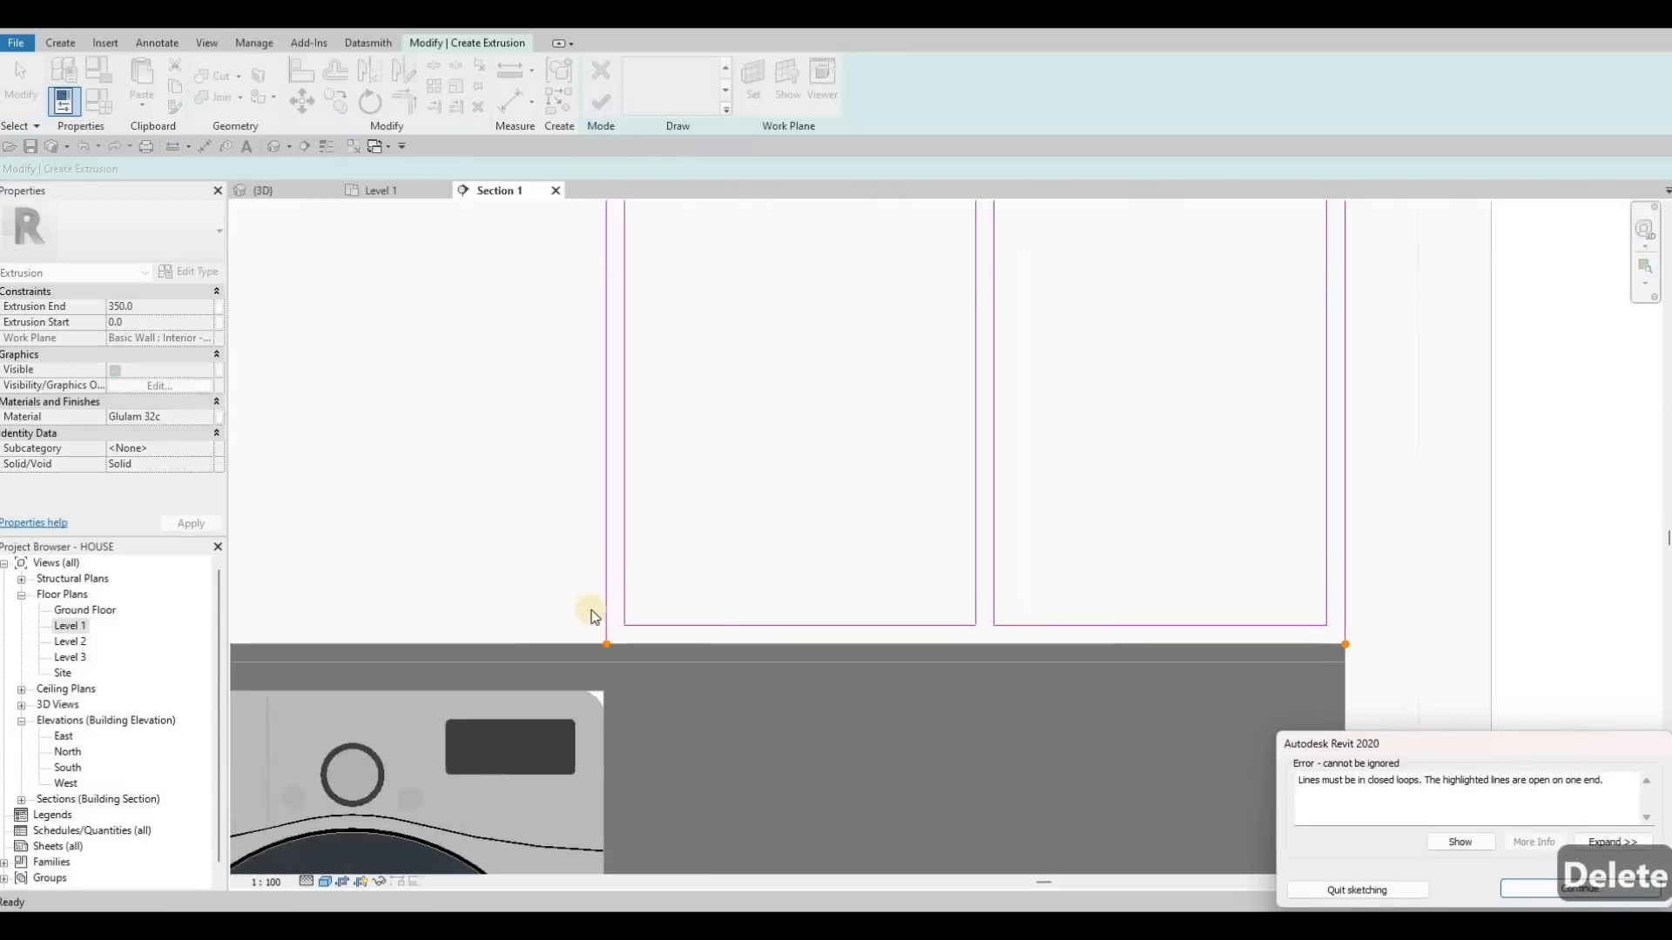
key(Escape)
key(Escape)
key(Escape)
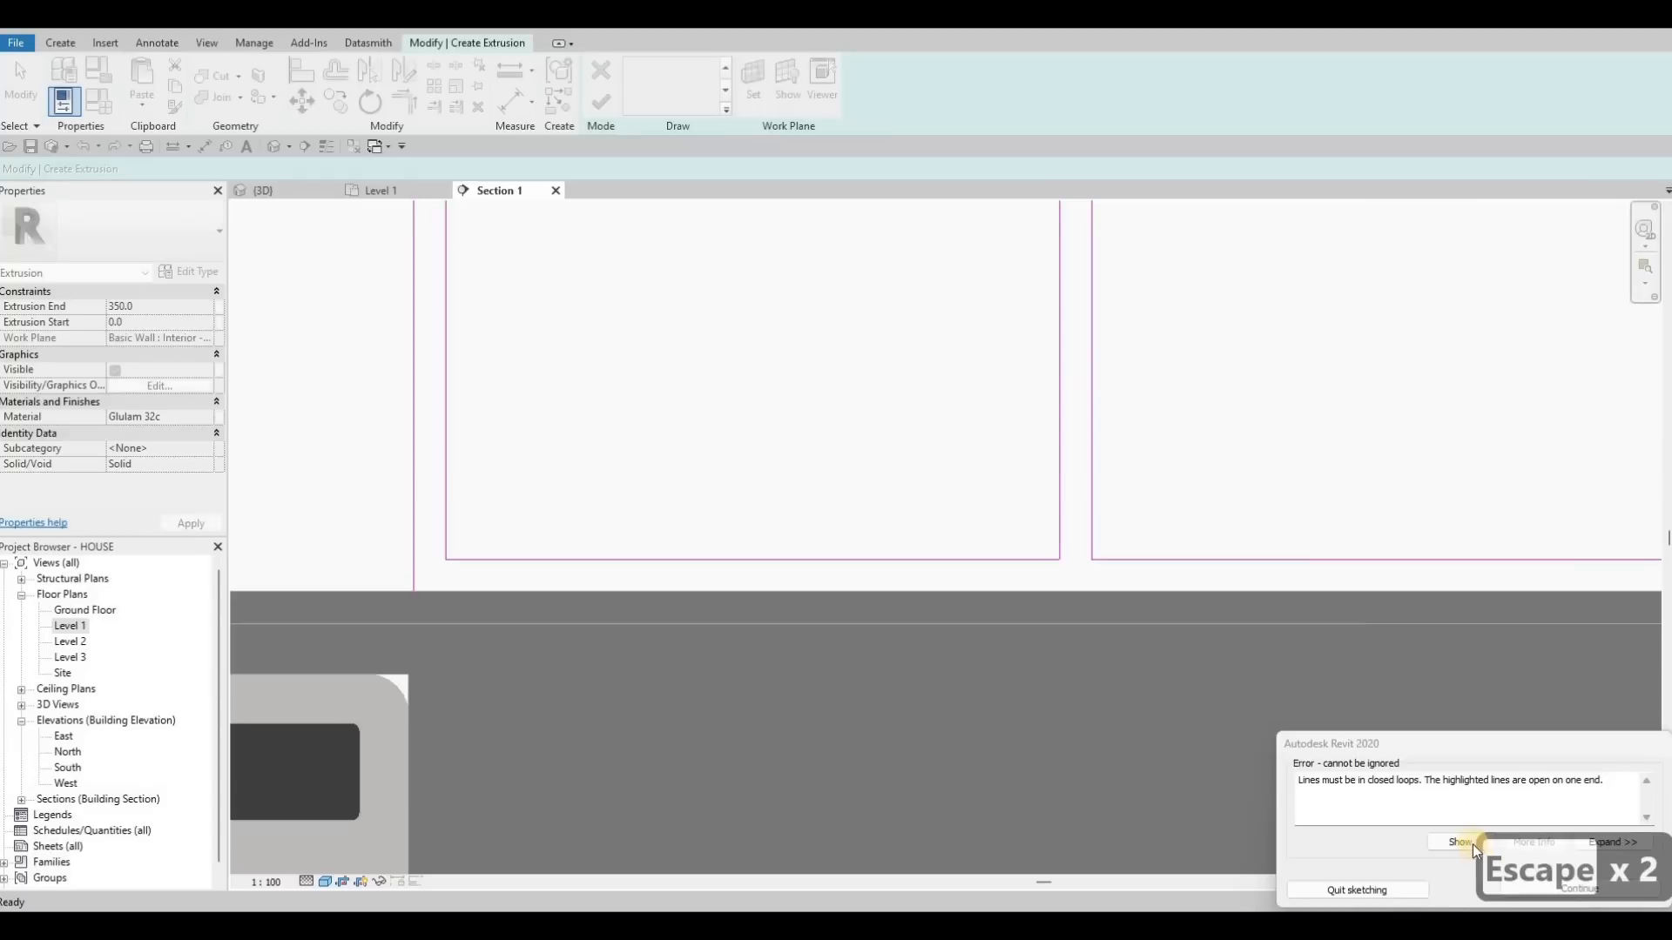
click(1461, 842)
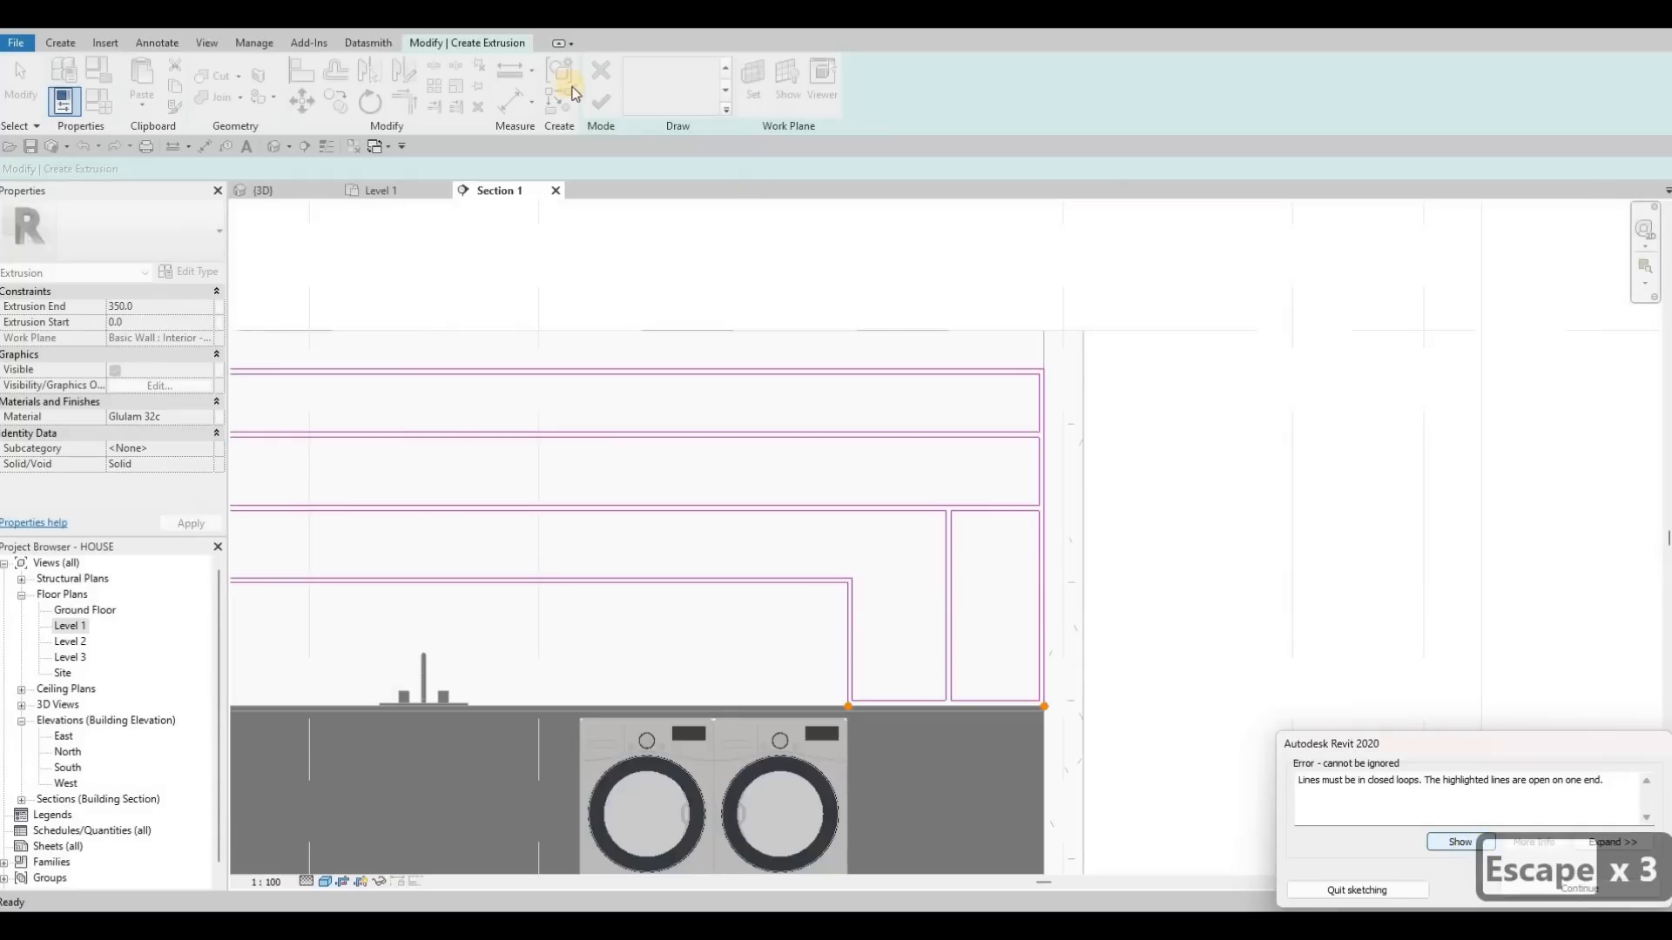
key(Escape)
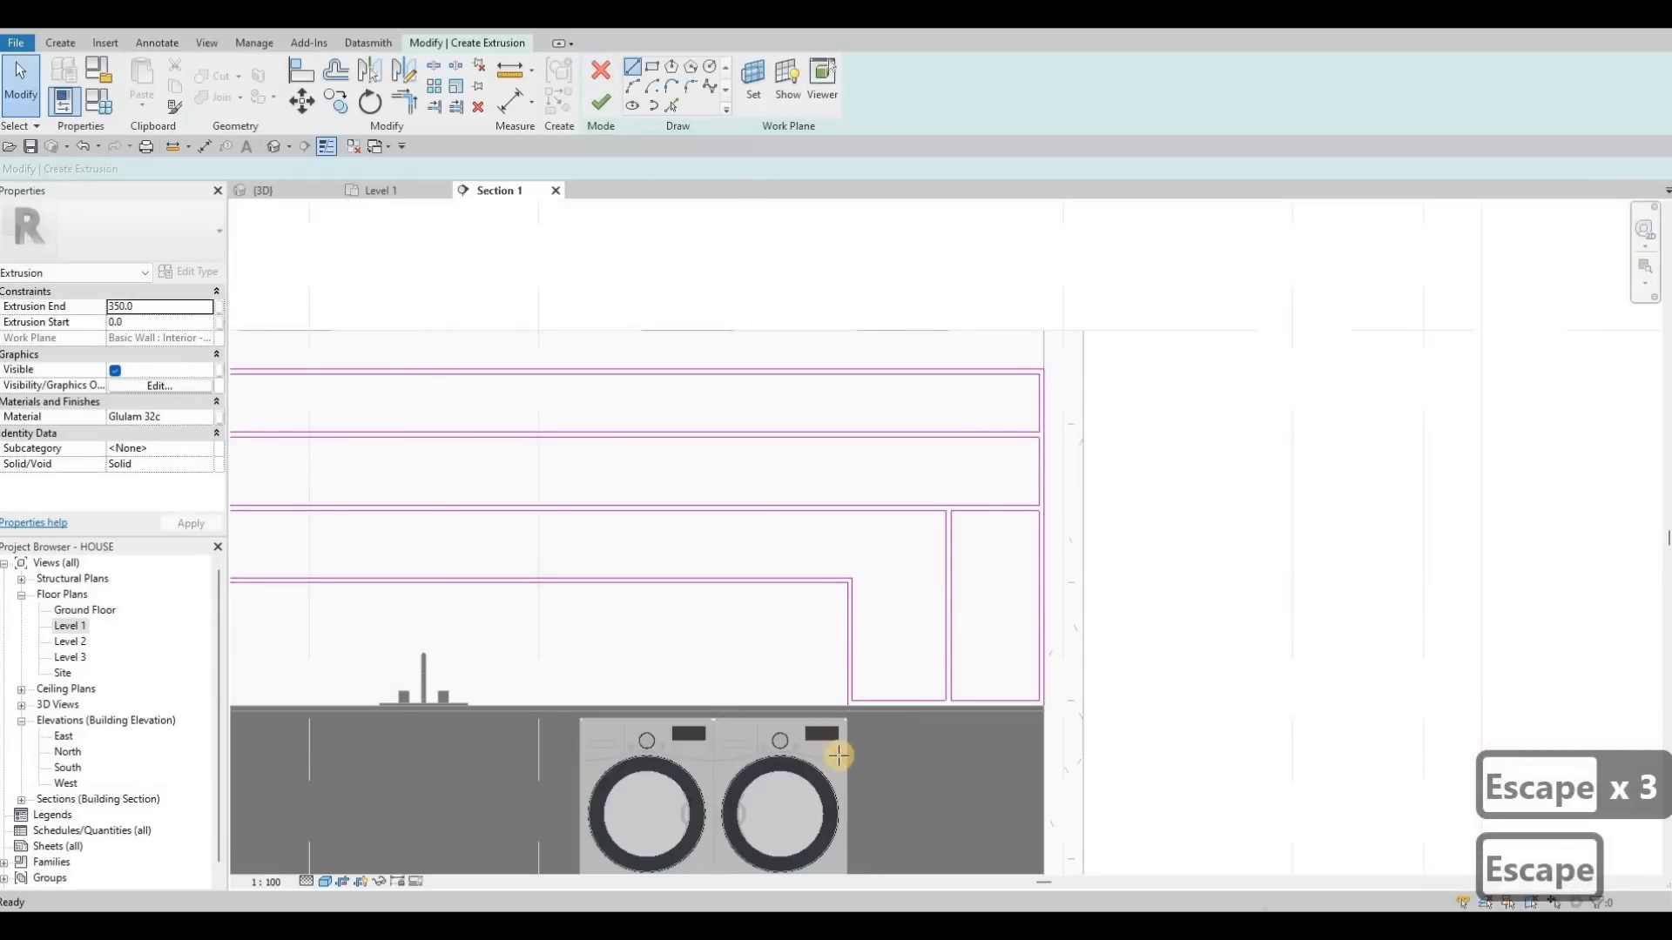
Close the outer profile with a line along the countertop under the tall section and finish the extrusion sketch.
scroll(849, 688, up, 3)
click(834, 755)
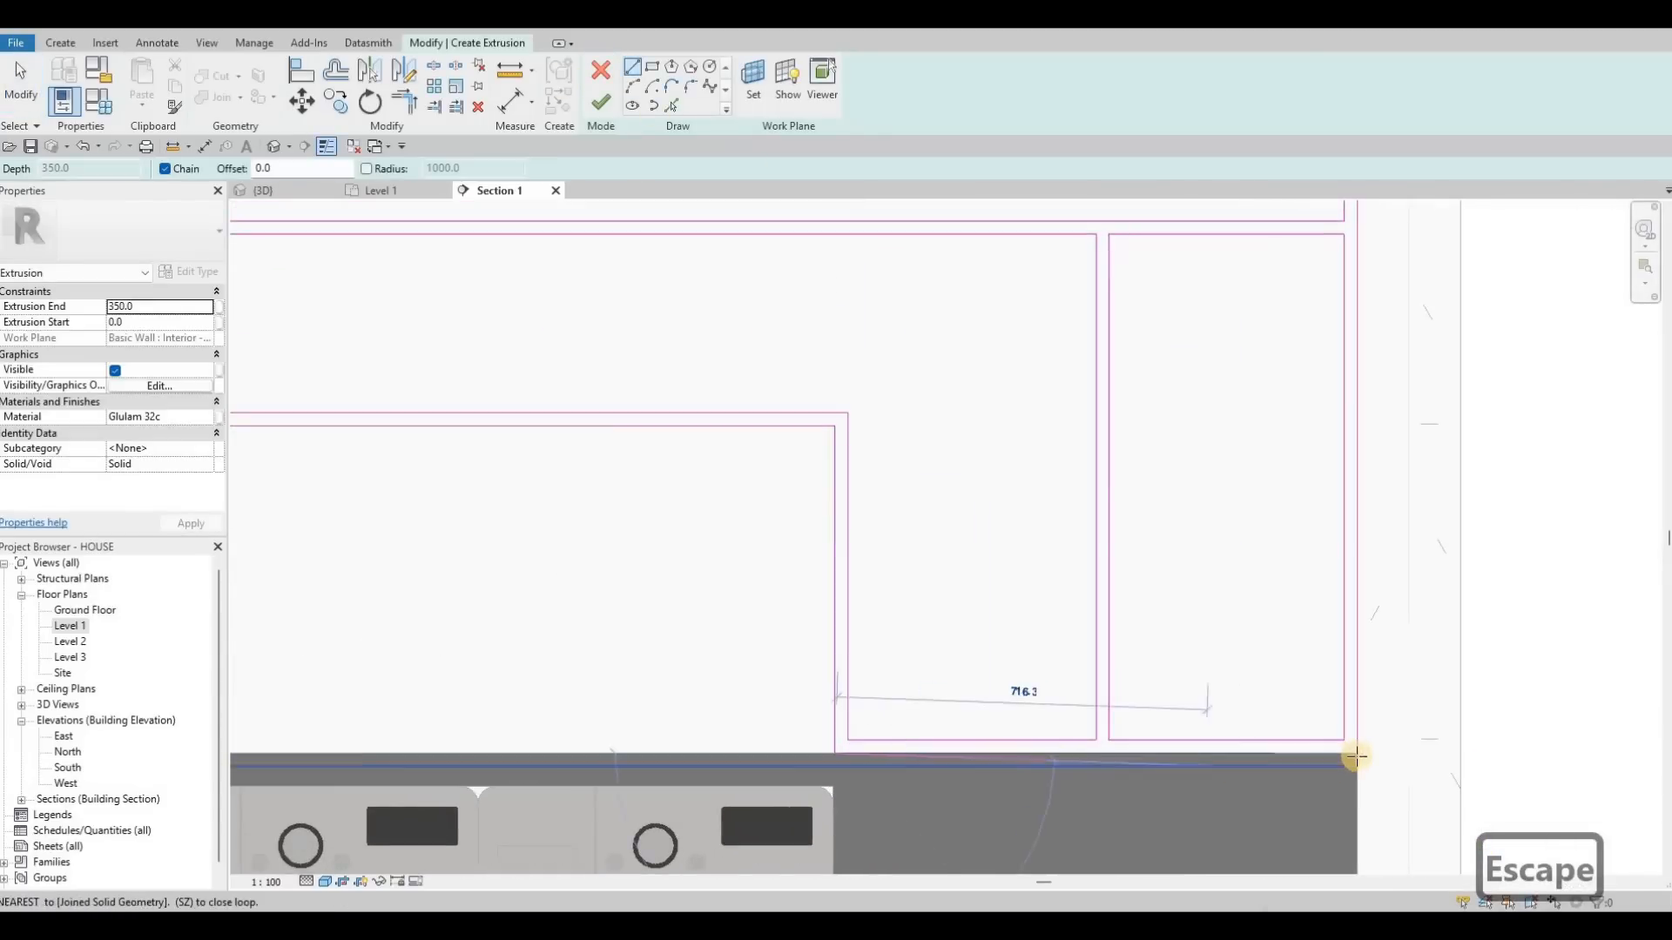
key(Escape)
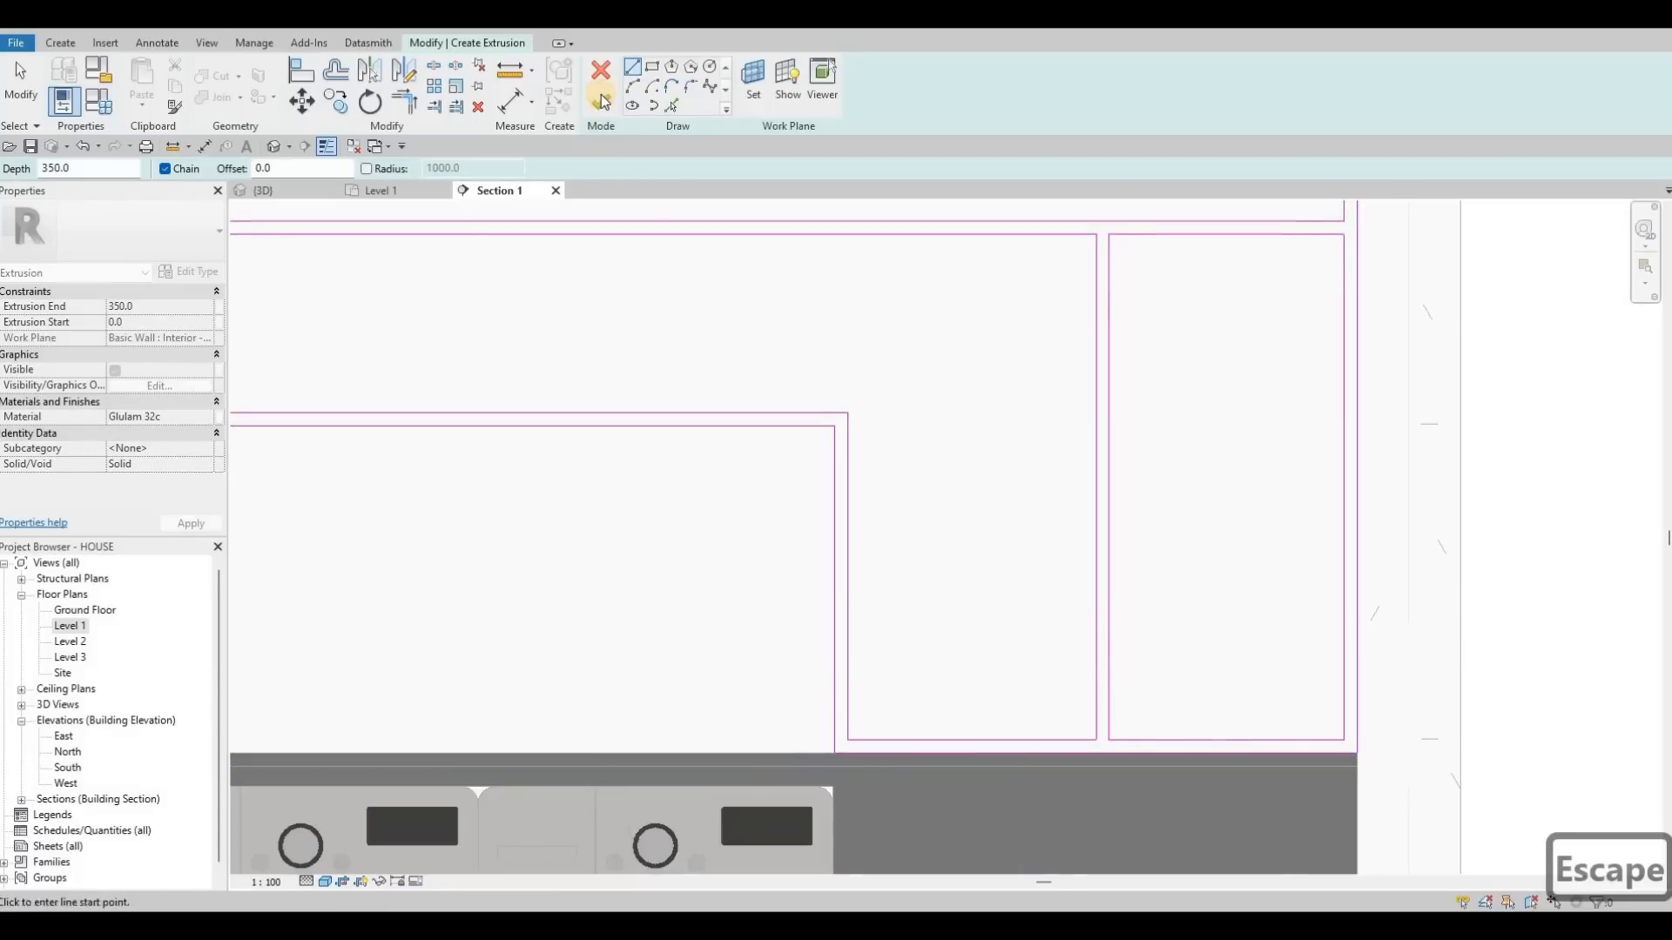
key(Escape)
click(601, 102)
scroll(1094, 452, down, 2)
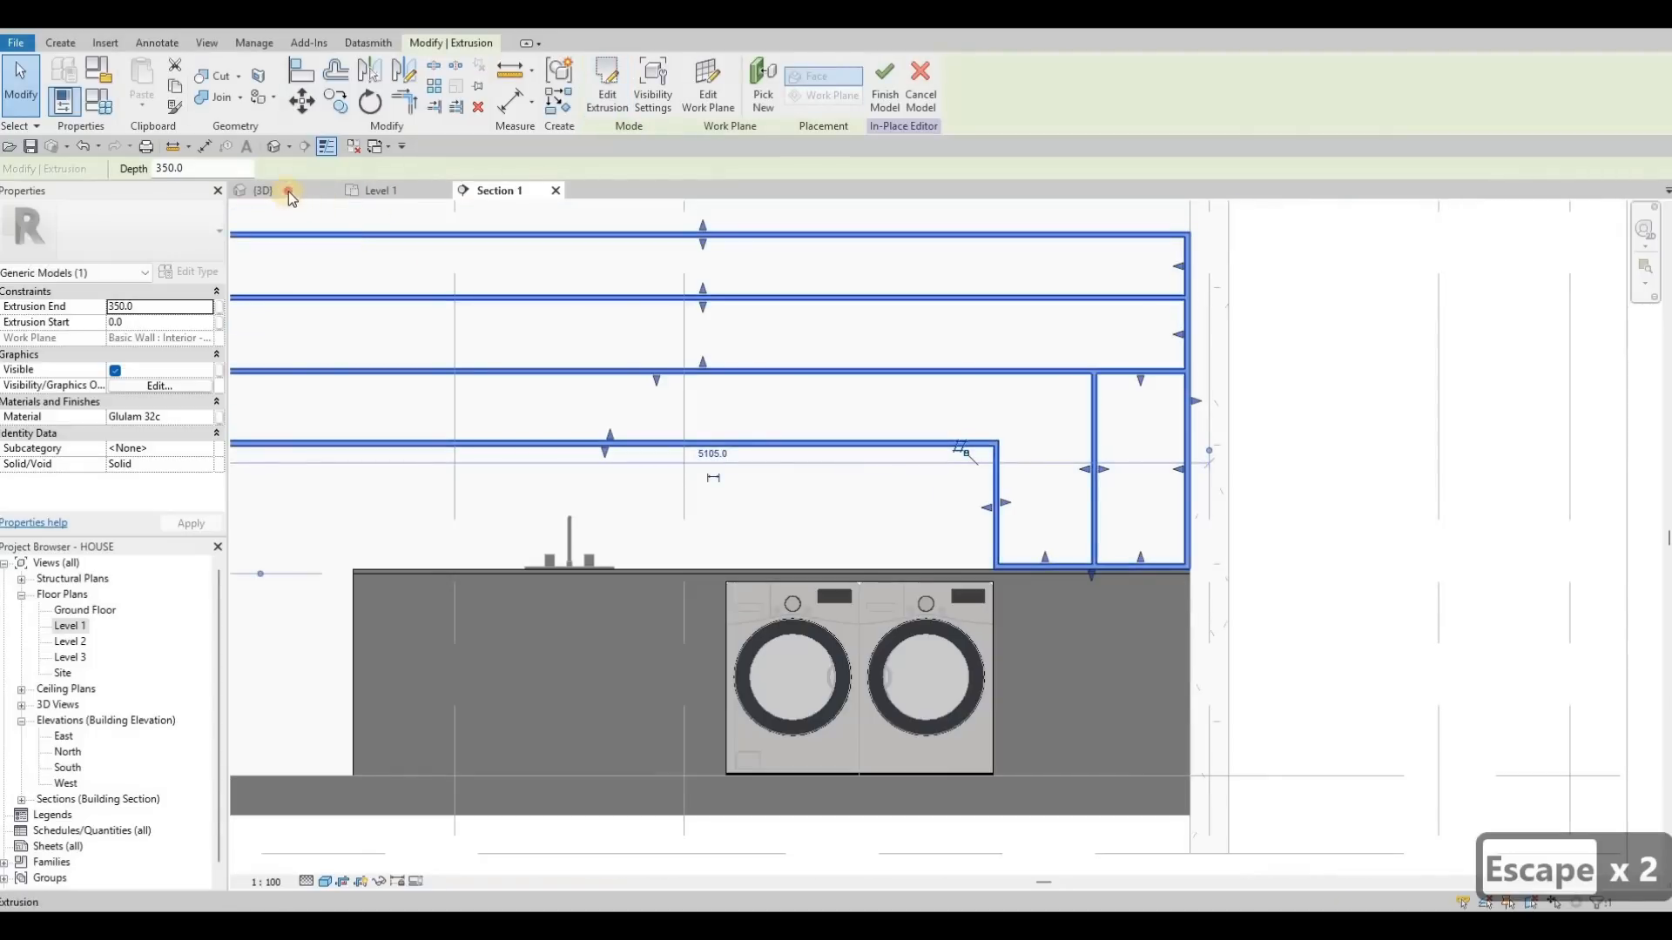
Inspect the shelf extrusion from several angles in the 3D view.
key(ctrl+Tab)
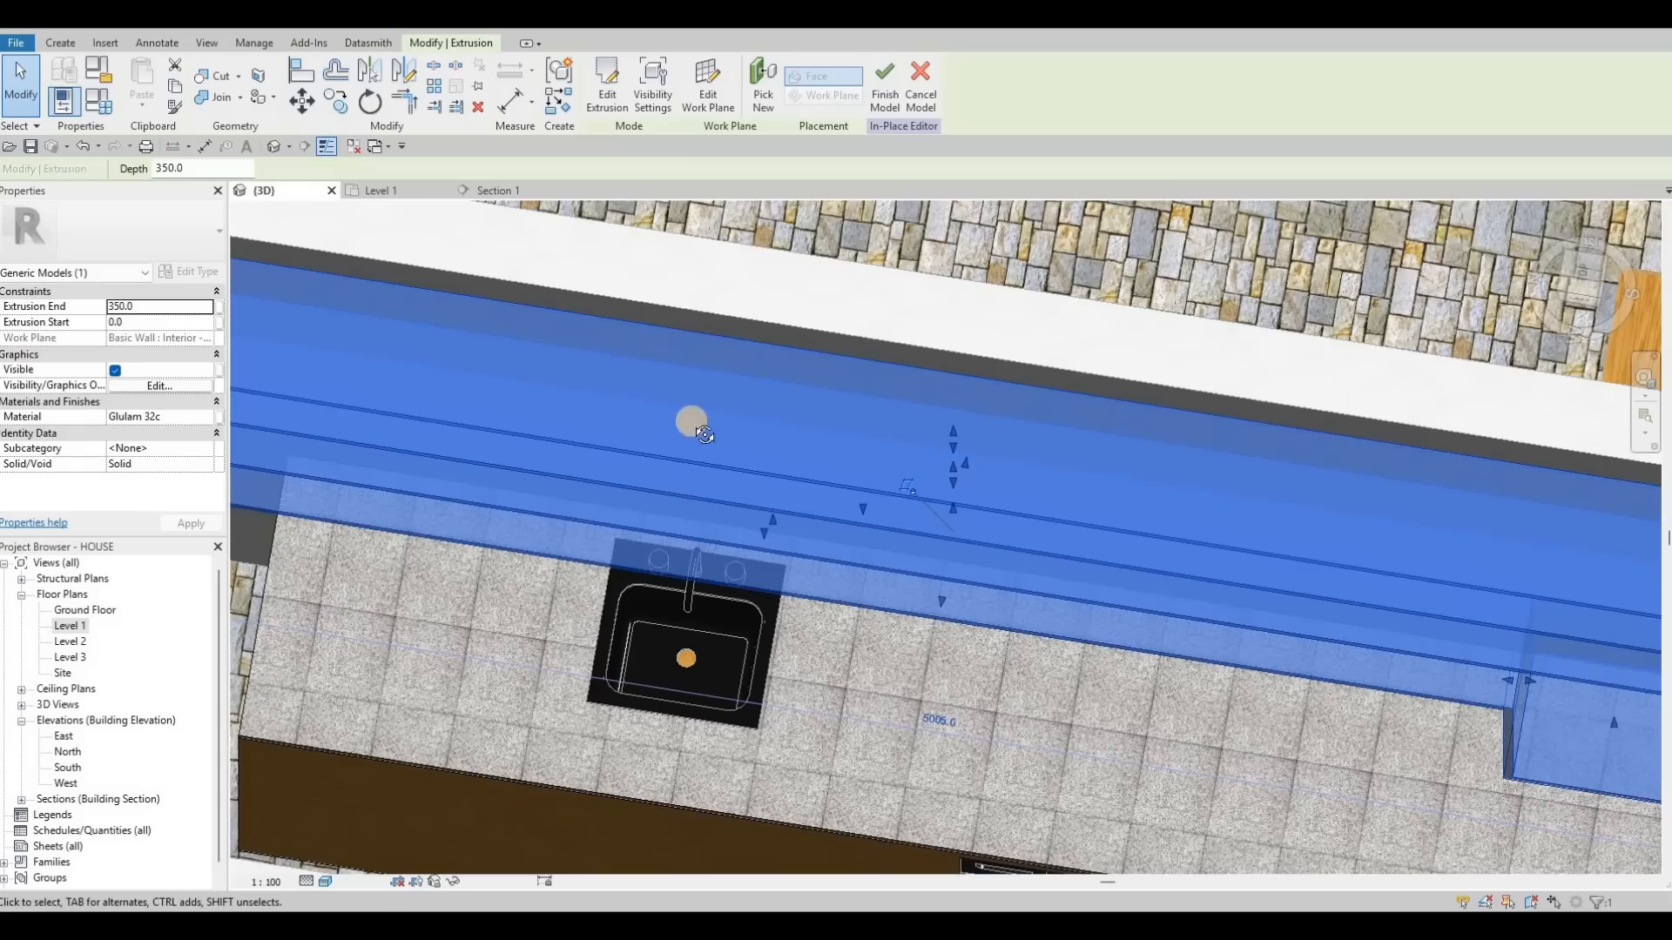
key(Escape)
shift+middle_drag(668, 263, 481, 367)
shift+middle_drag(483, 322, 739, 296)
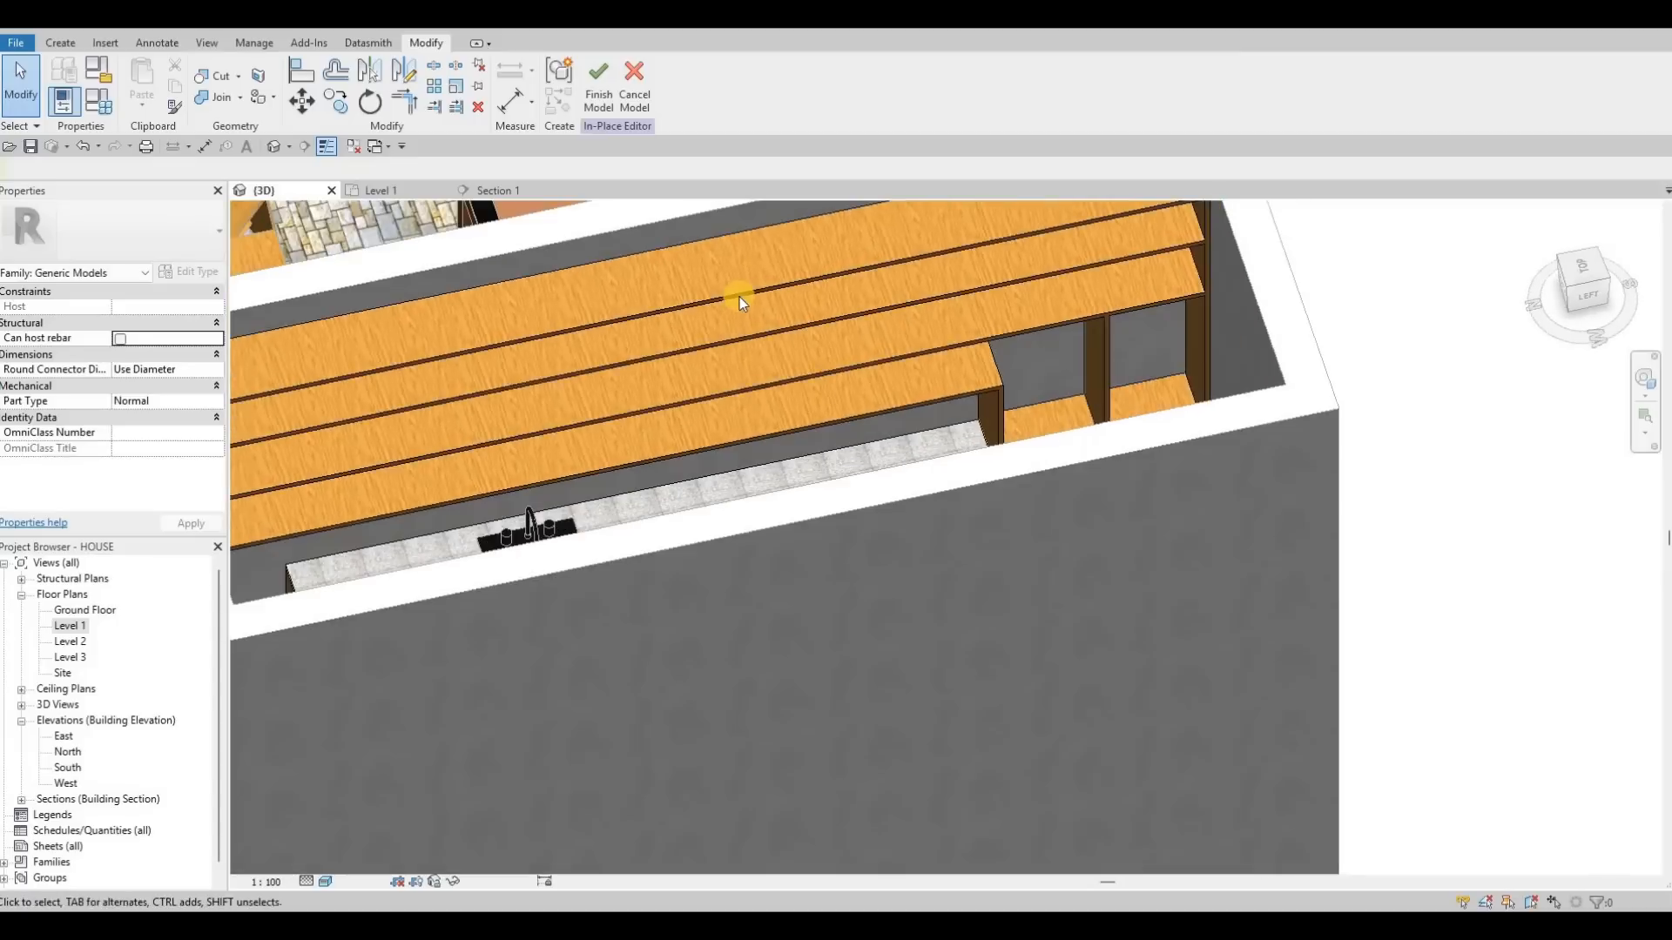
Reopen the sketch of the wooden shelf extrusion for editing in the Section 1 view.
click(423, 192)
key(ctrl+Tab)
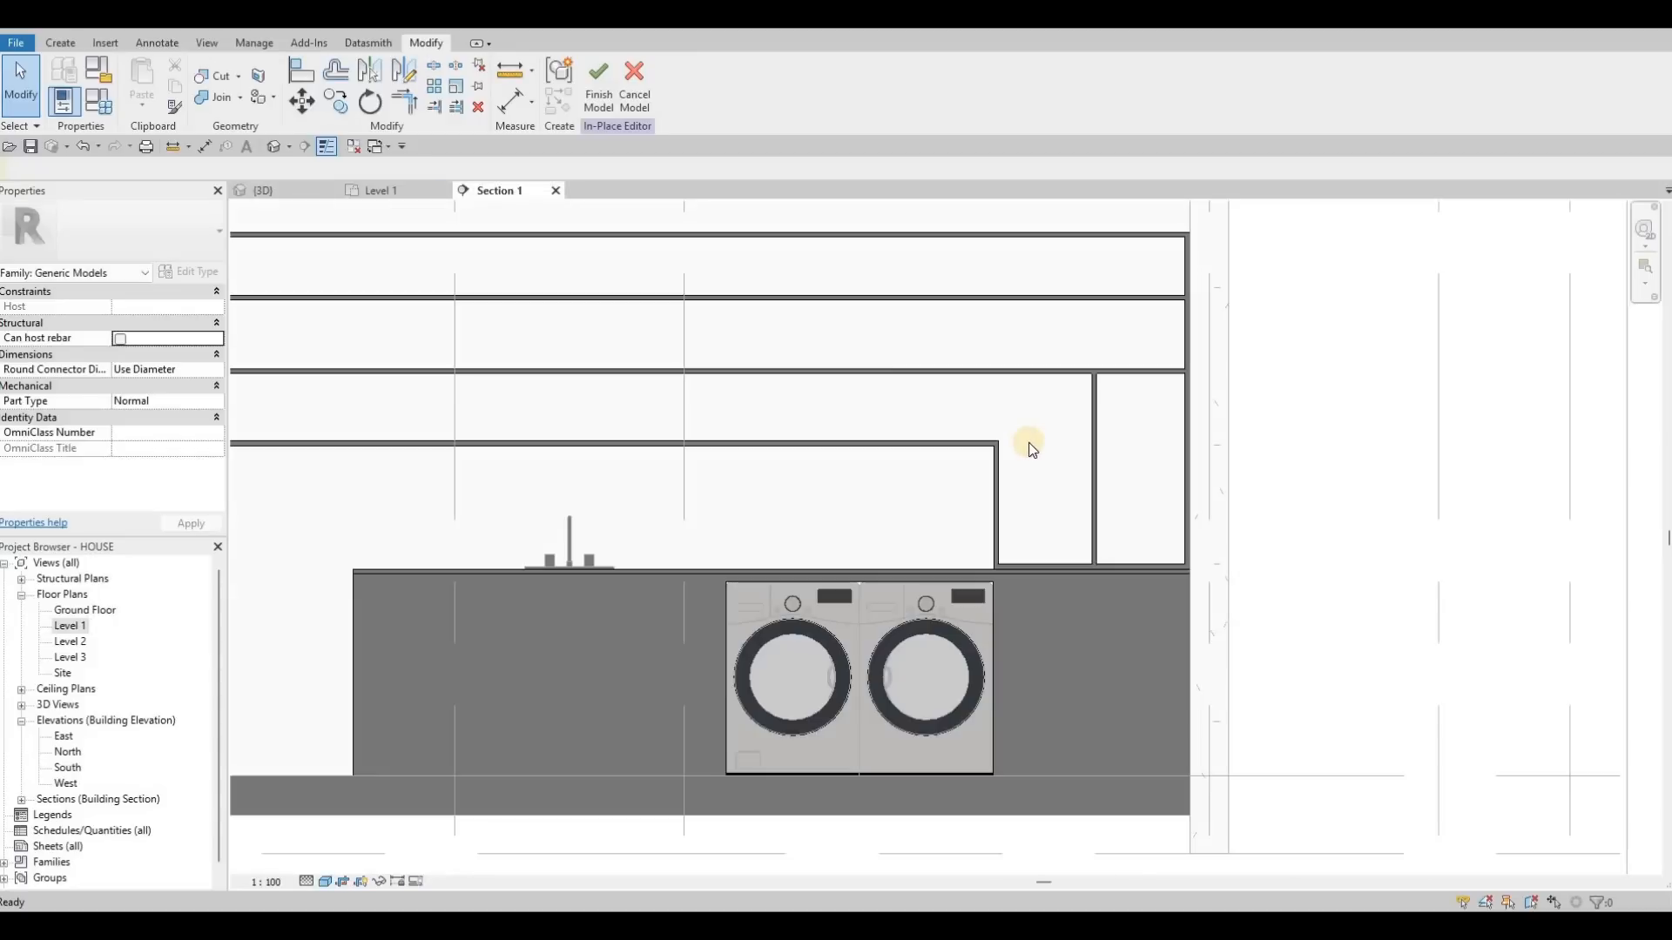
scroll(921, 344, up, 3)
key(Escape)
click(656, 373)
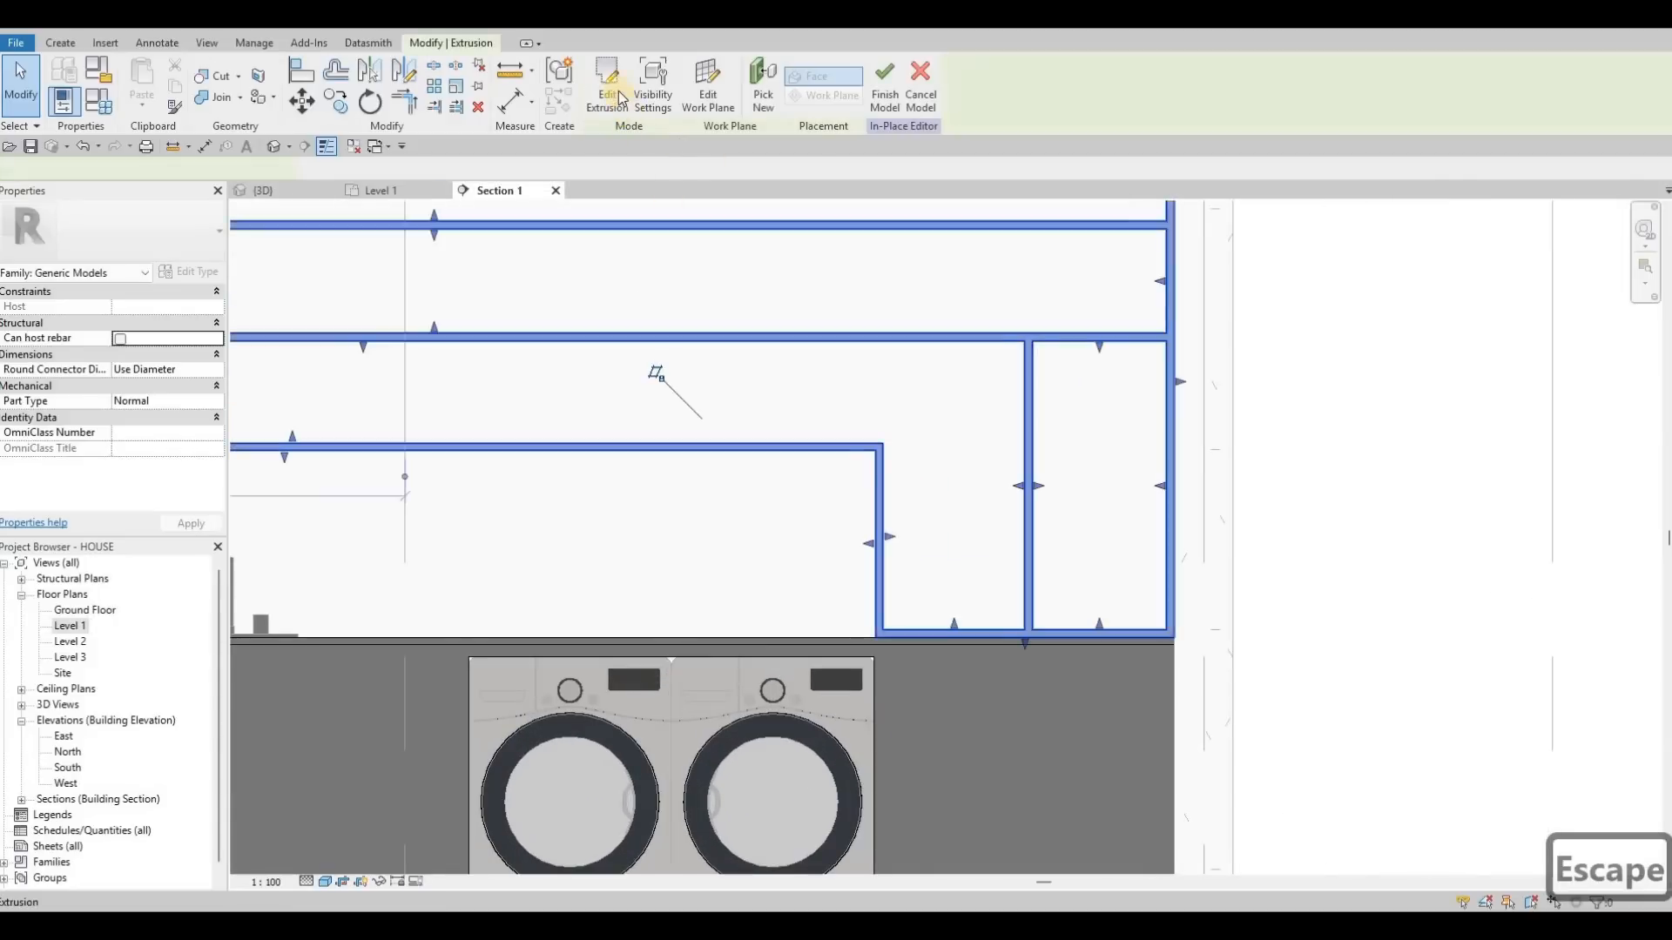
click(607, 85)
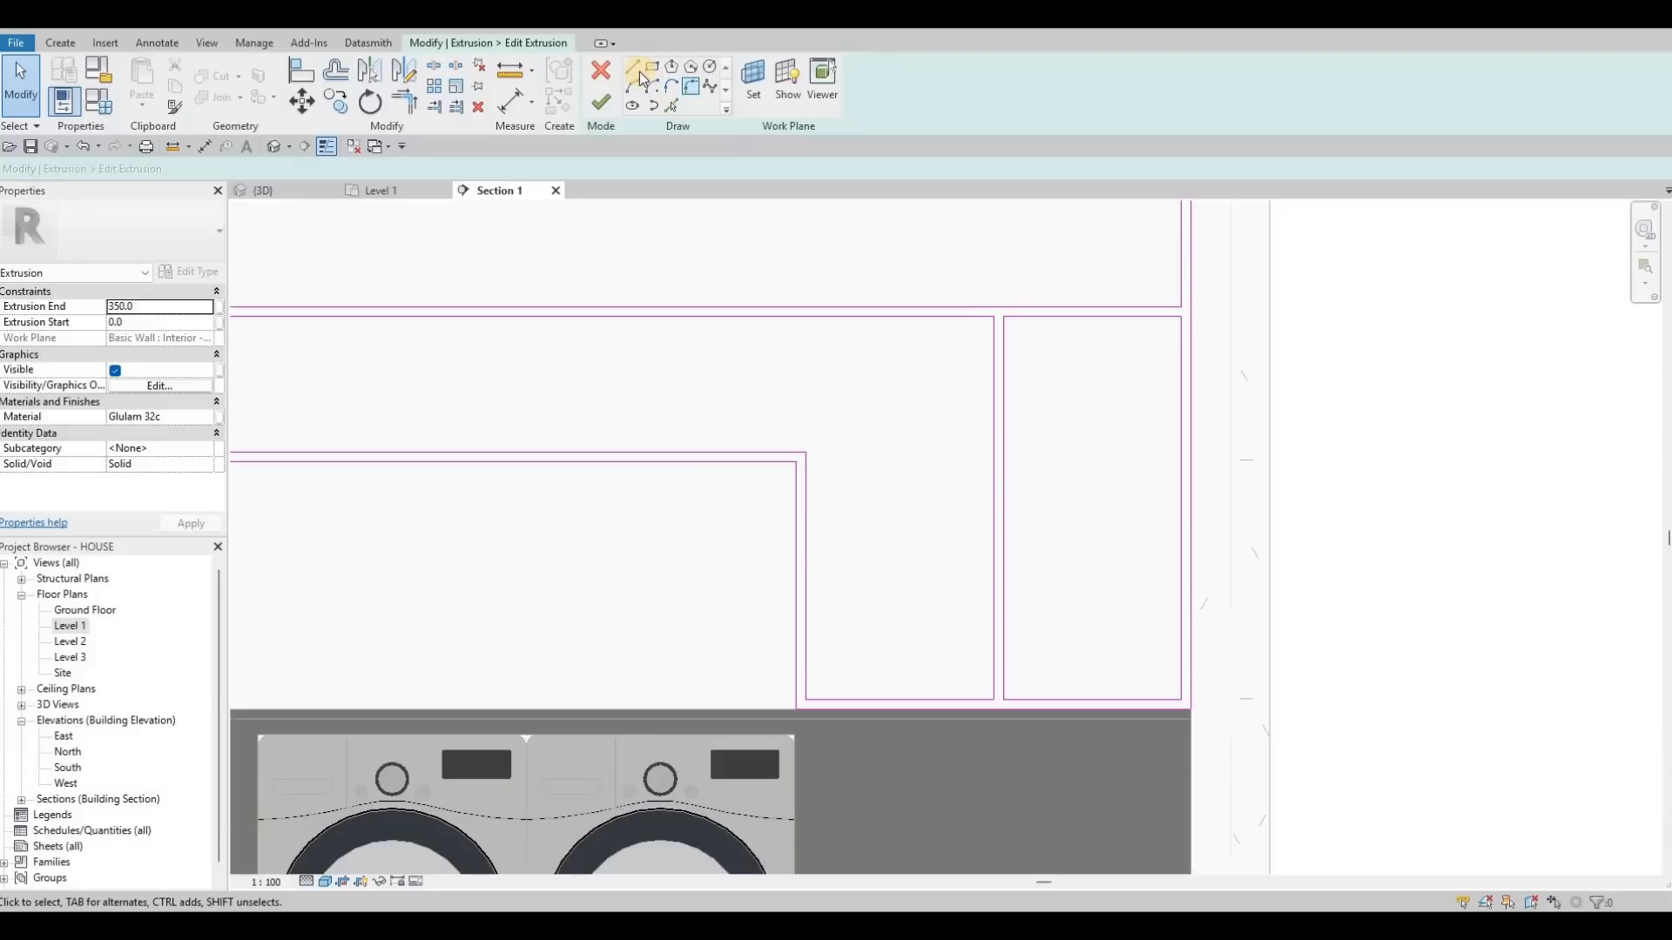
Draw a horizontal line across the narrow compartment between the divider and the wall-side board, about 460 mm below the shelf above.
key(l)
key(i)
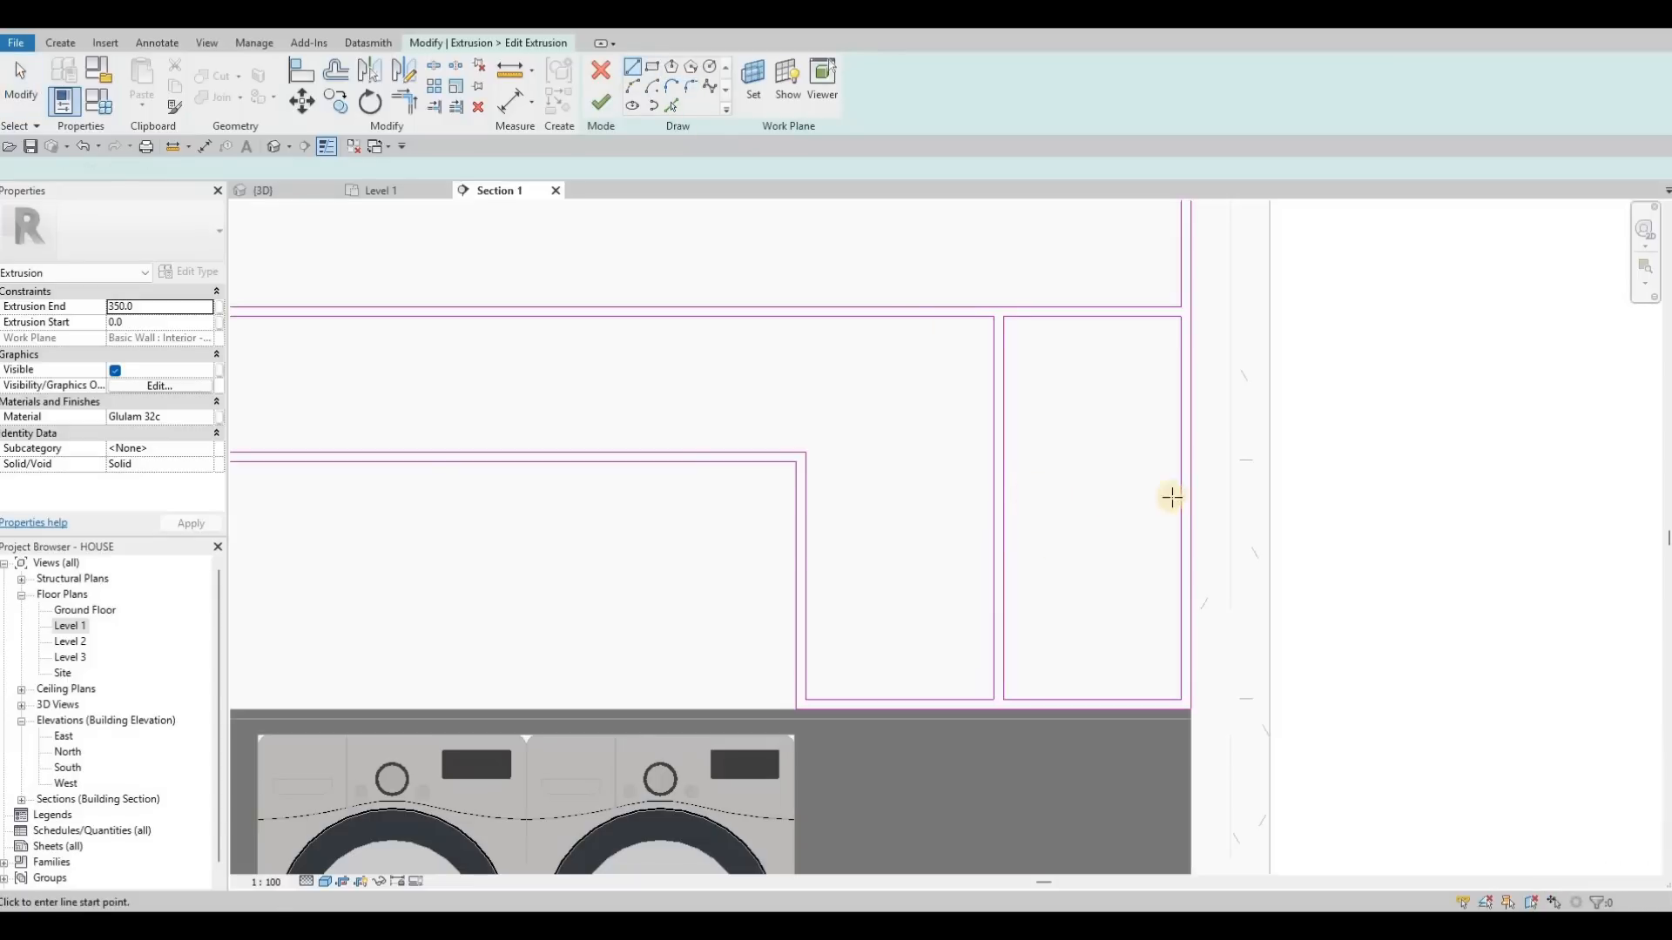
click(1182, 496)
click(1006, 496)
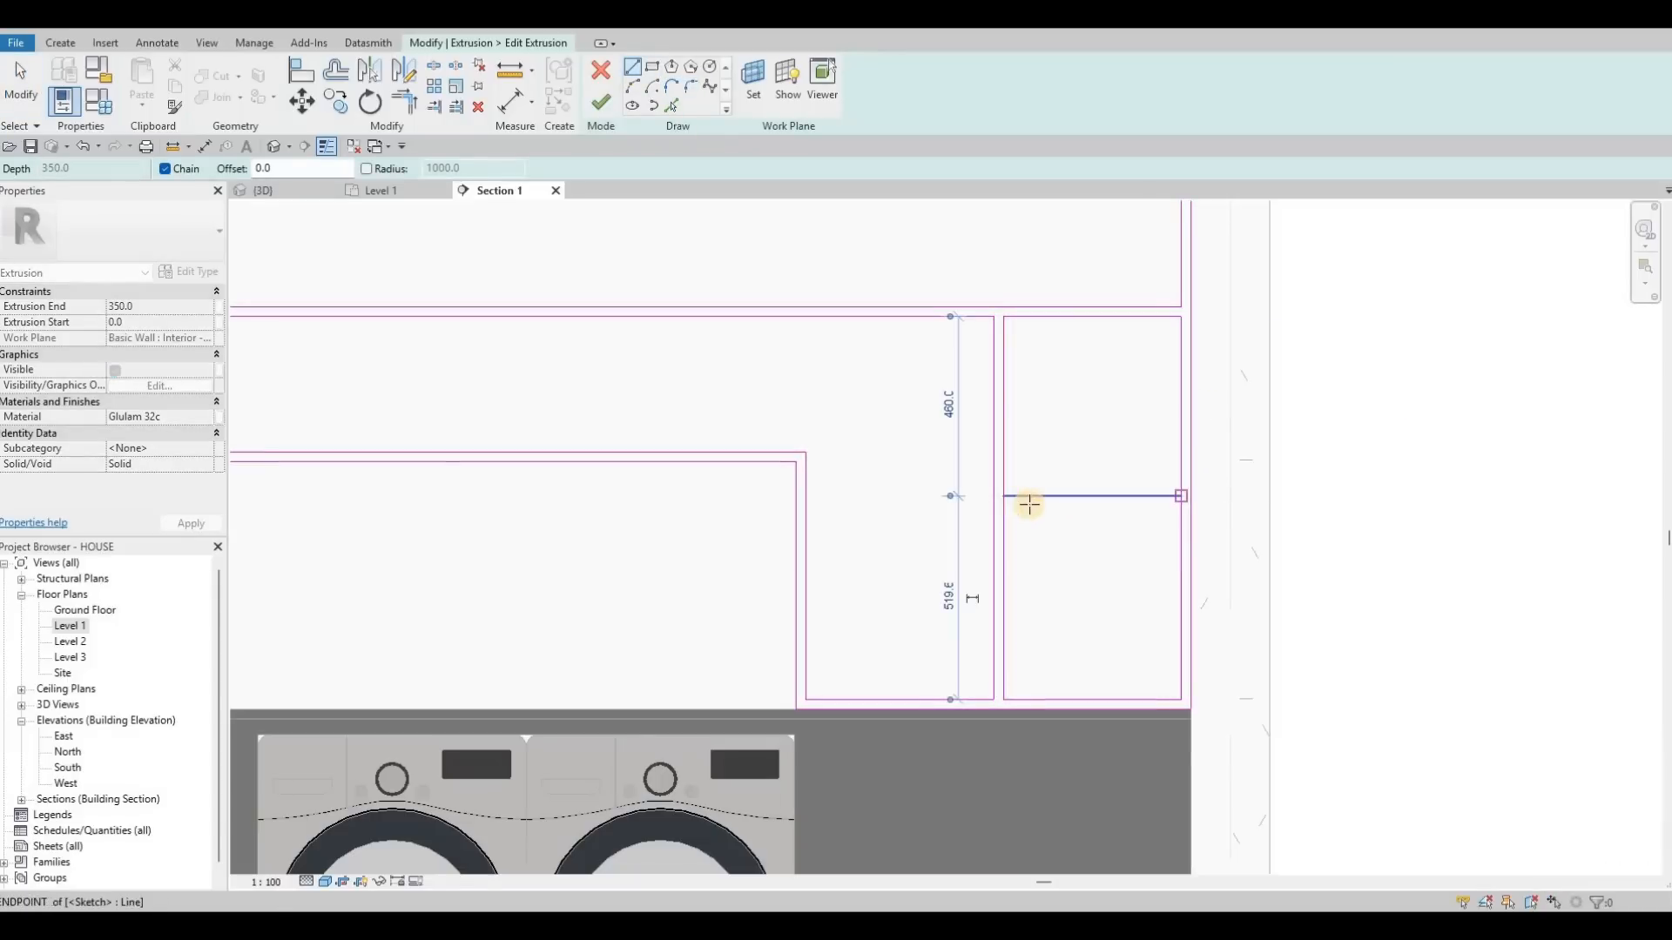
key(Escape)
key(Escape)
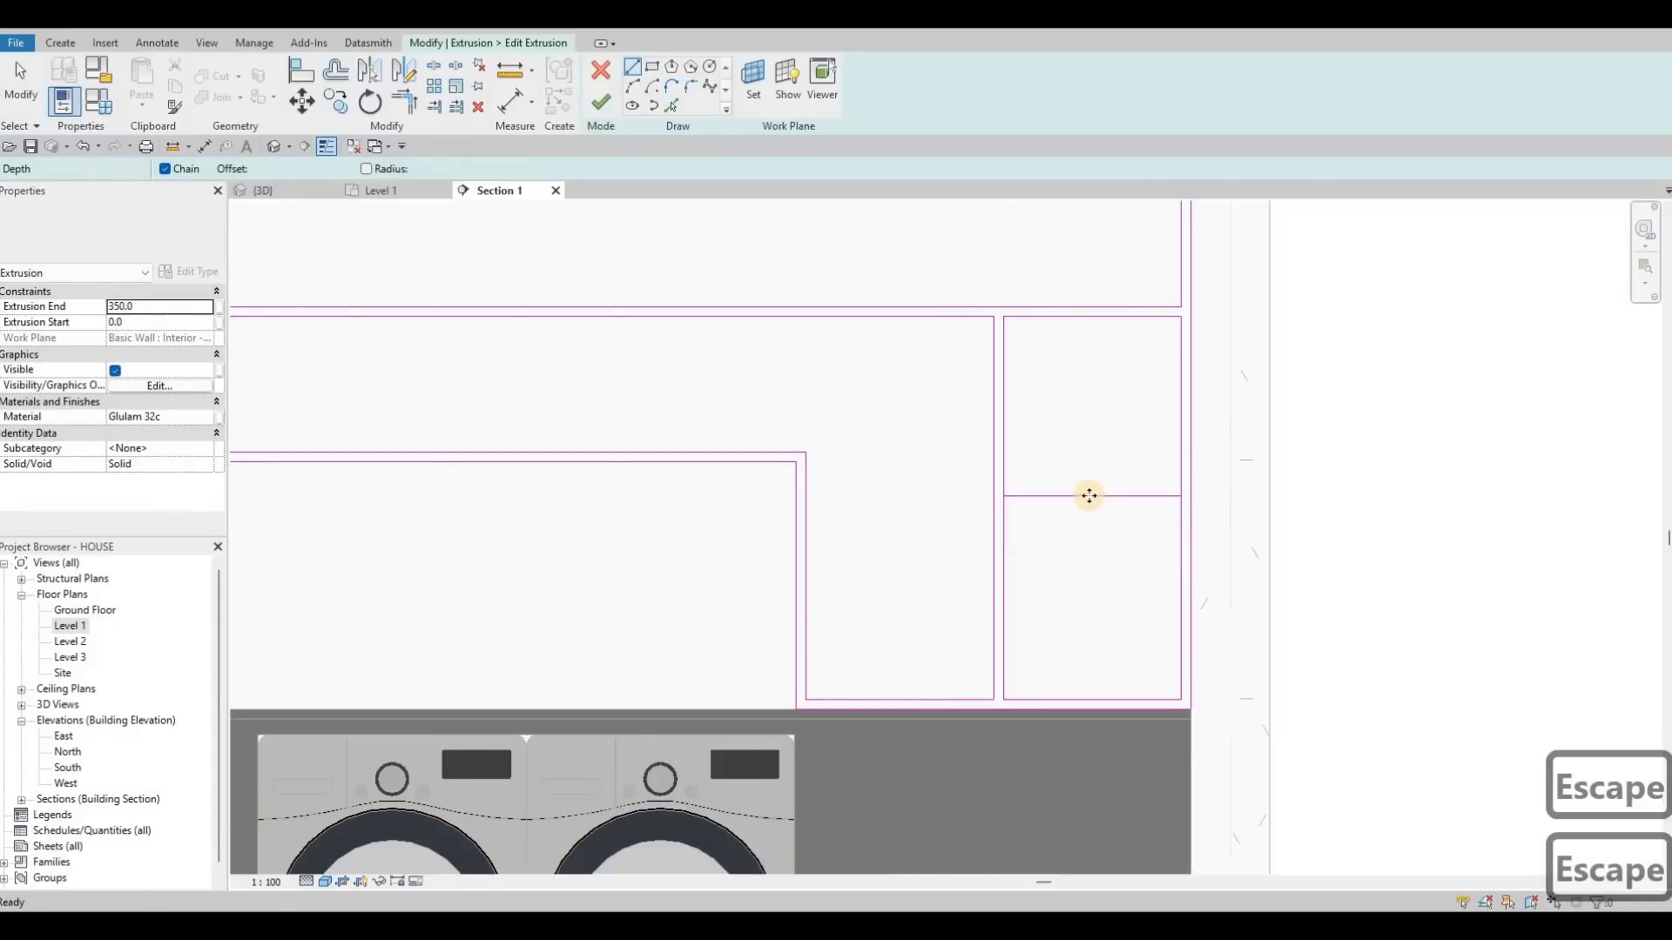
Copy the new horizontal line 25 mm downward to form the thickness of the added shelf.
click(1089, 498)
key(c)
key(o)
click(1088, 518)
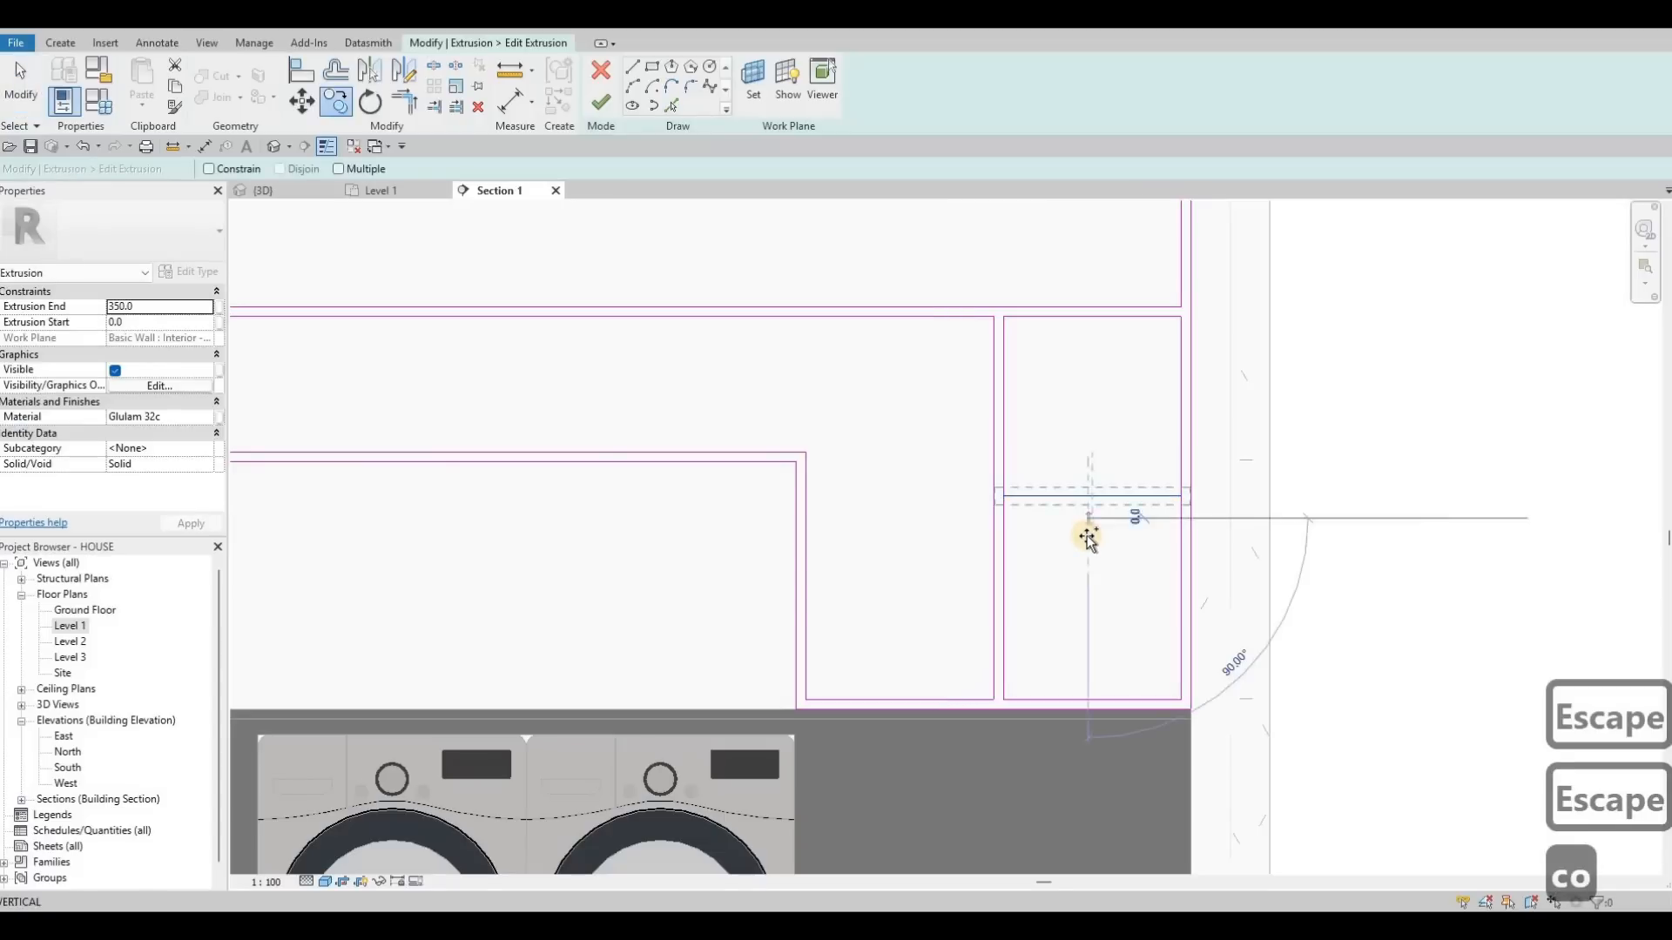
text(25)
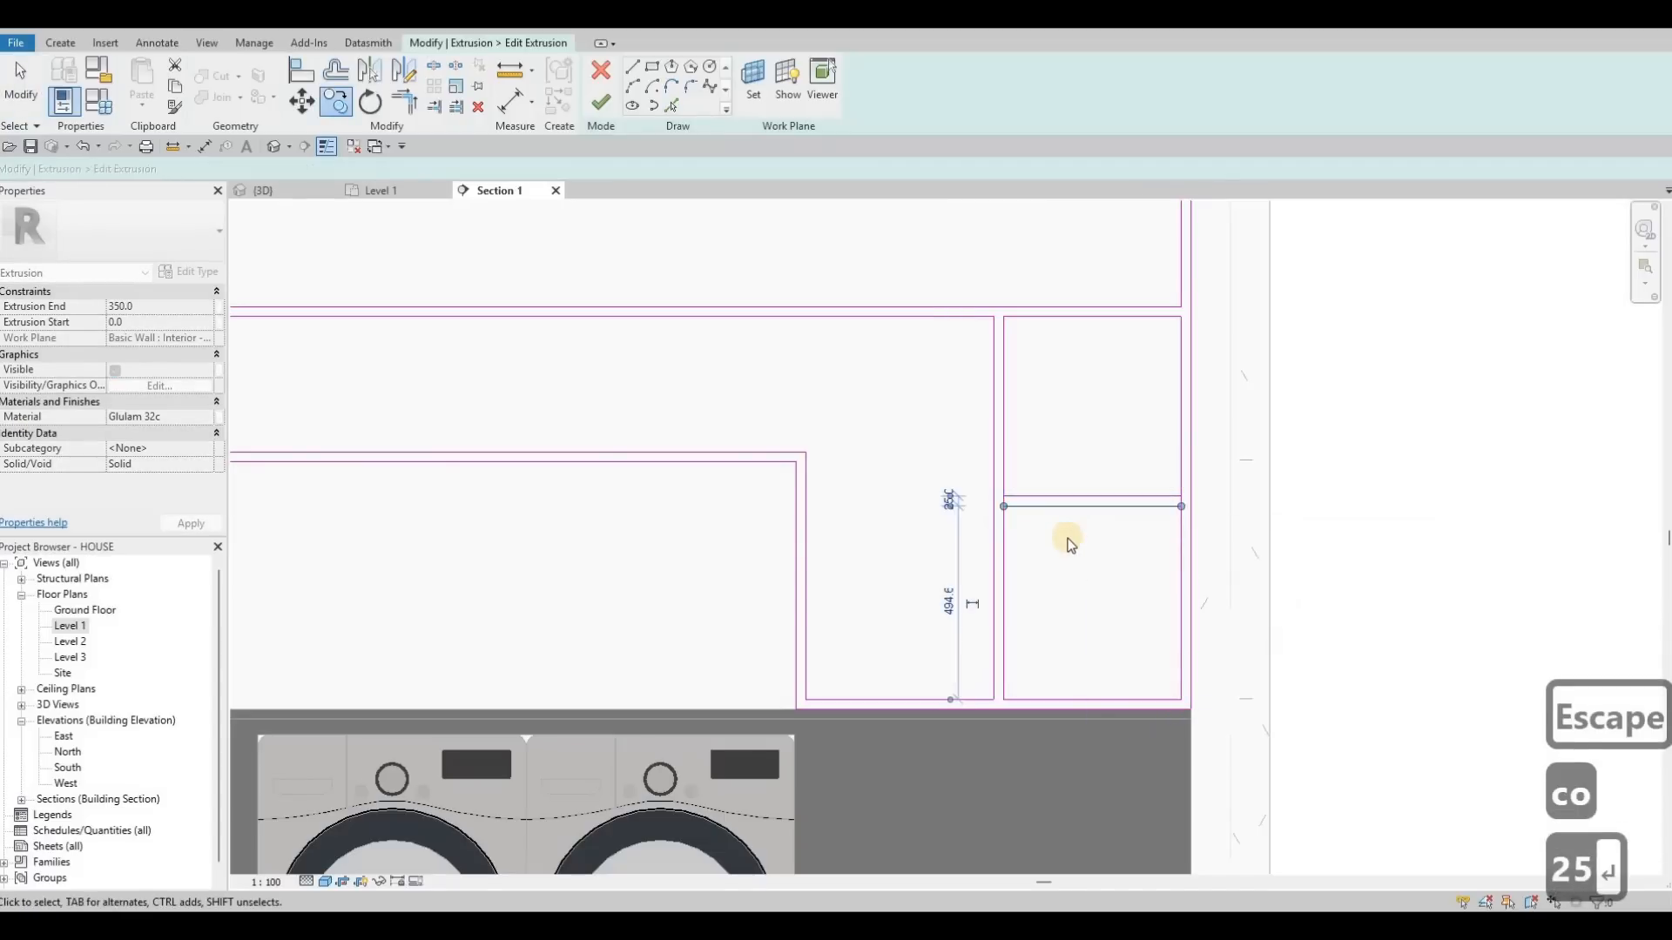
key(Return)
key(Escape)
key(Escape)
key(Escape)
Split and trim the narrow compartment's side lines between the two new shelf lines and finish the extrusion sketch.
key(s)
key(l)
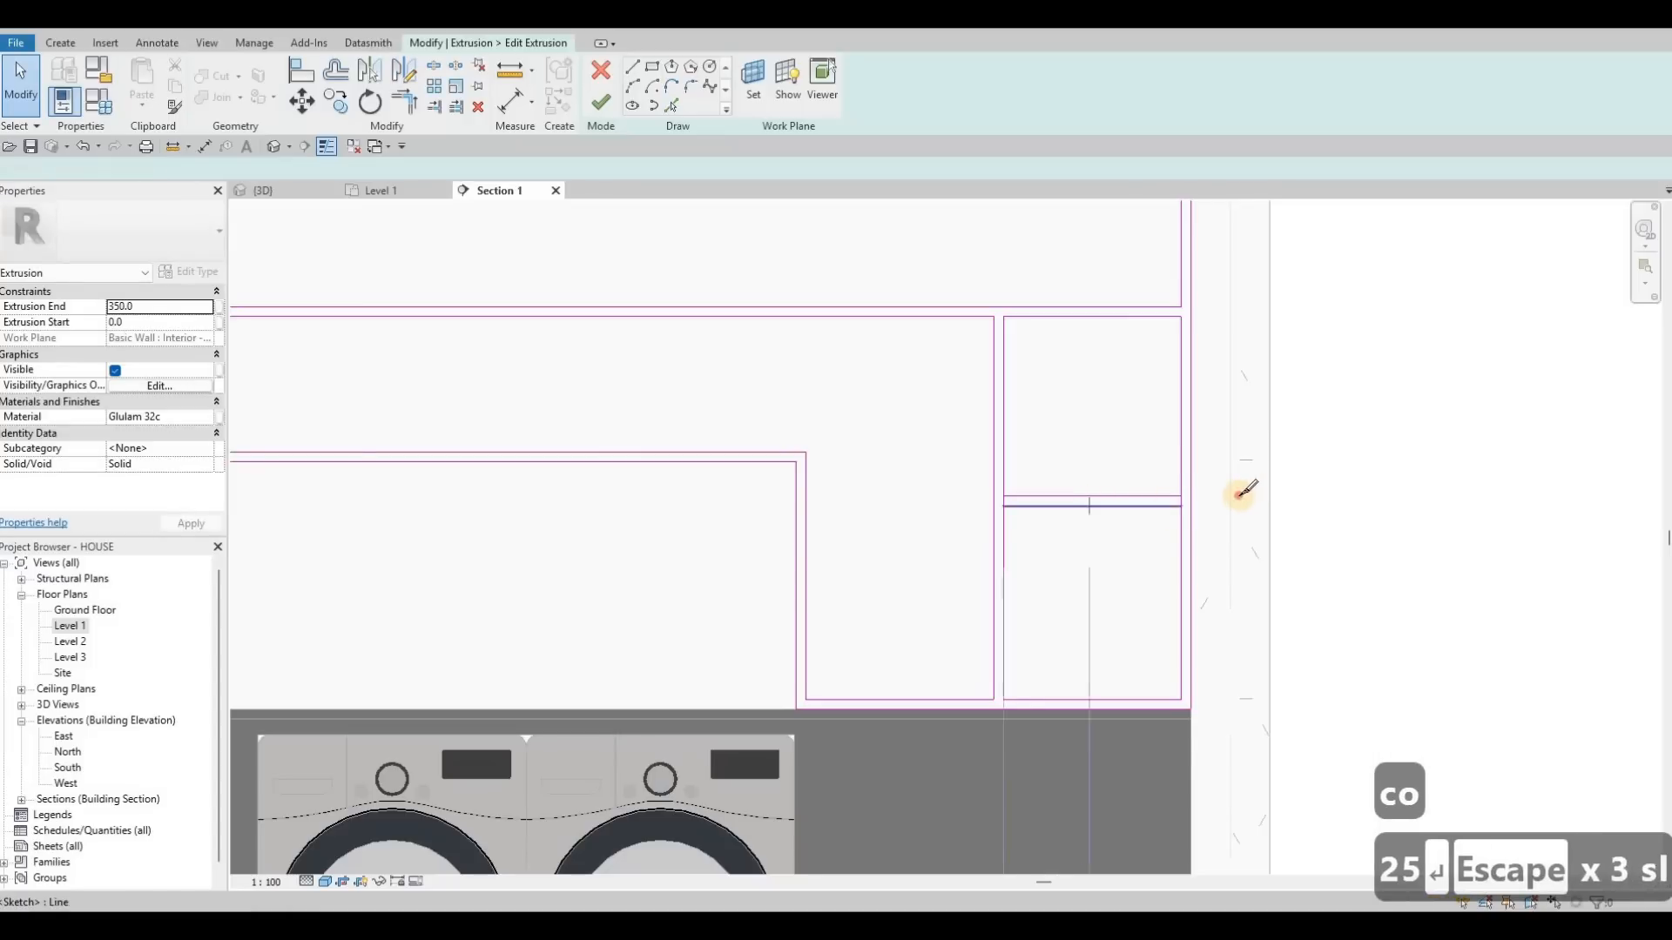
scroll(1132, 500, up, 3)
click(886, 492)
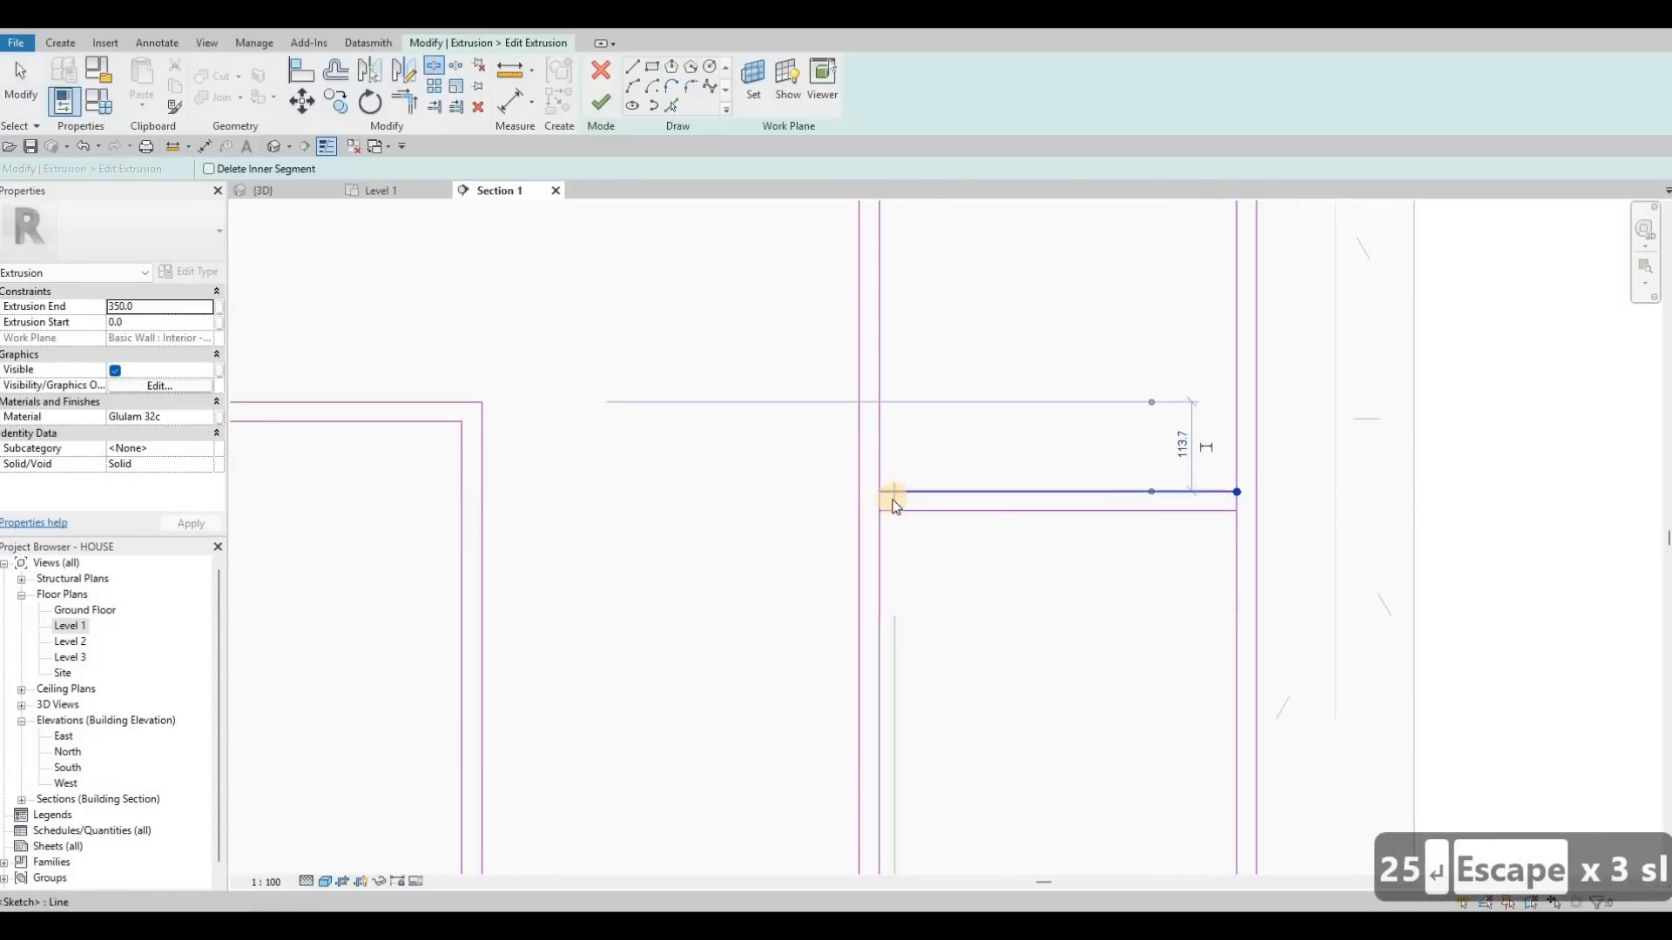
key(Escape)
key(Escape)
key(t)
key(r)
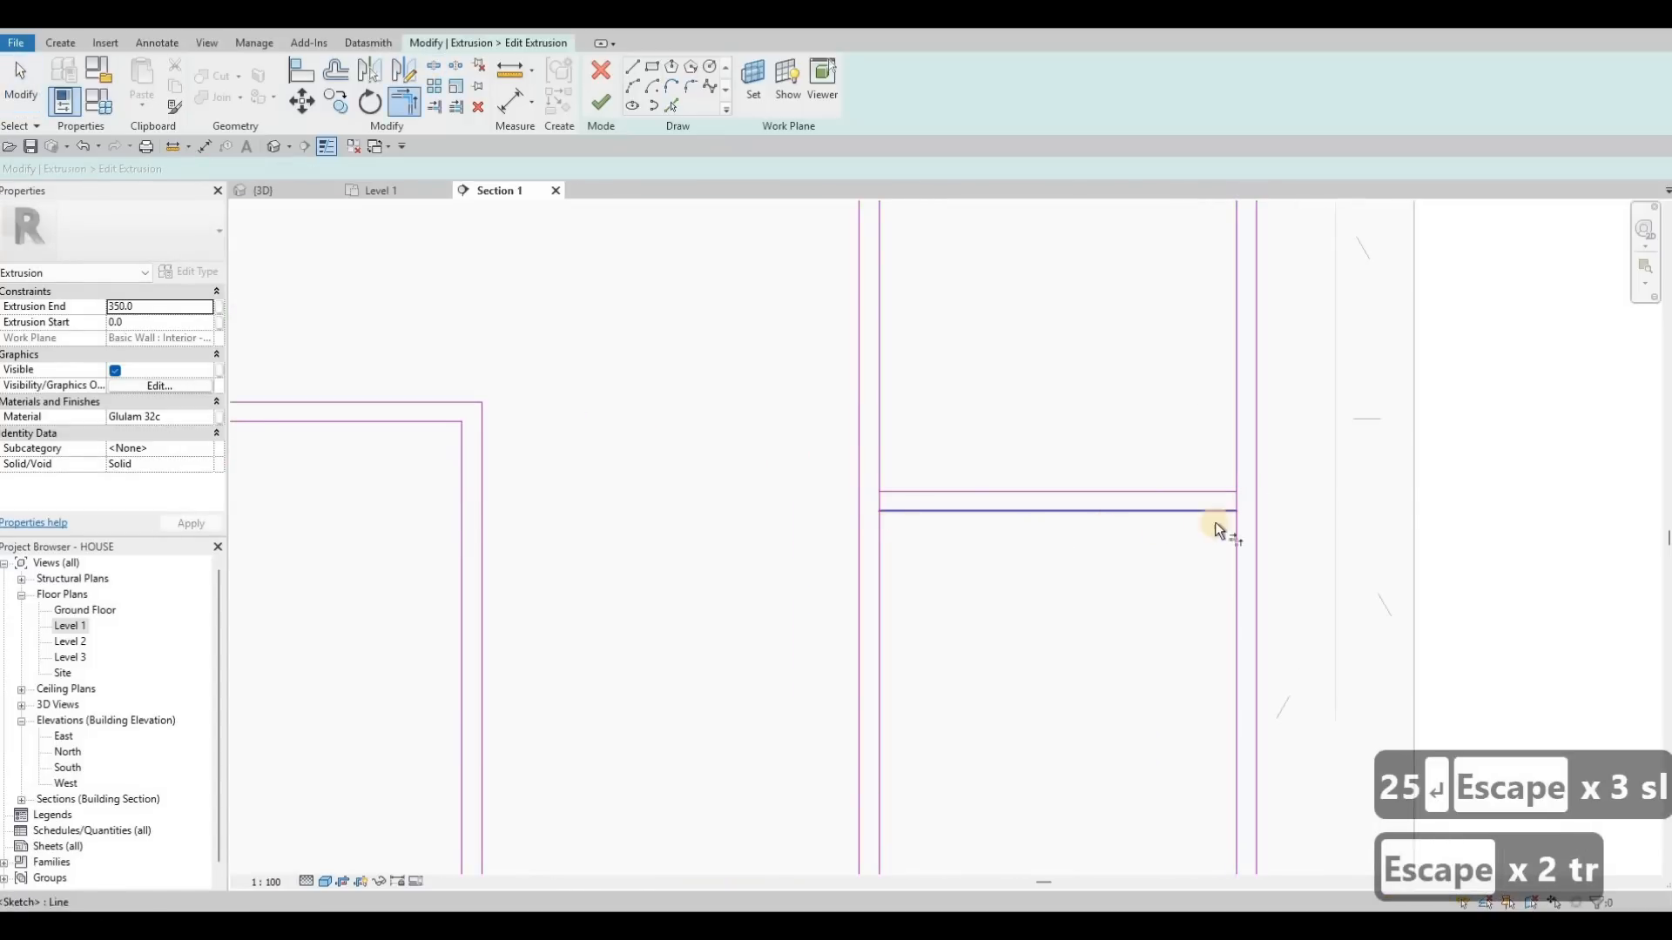
click(1233, 526)
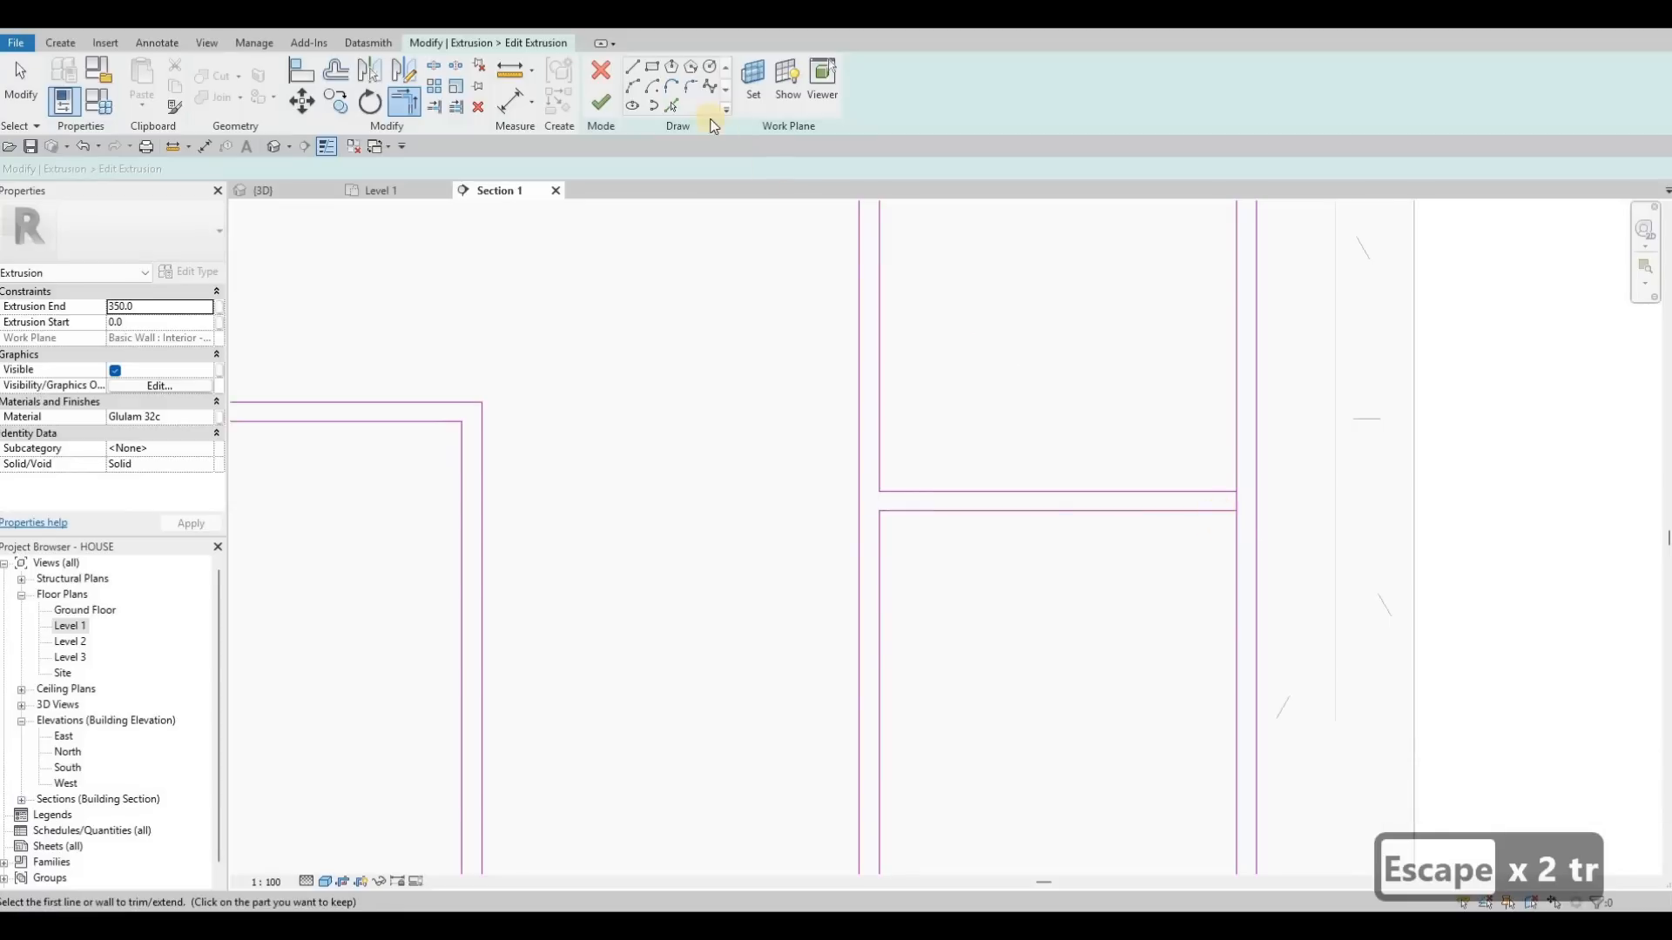
click(601, 102)
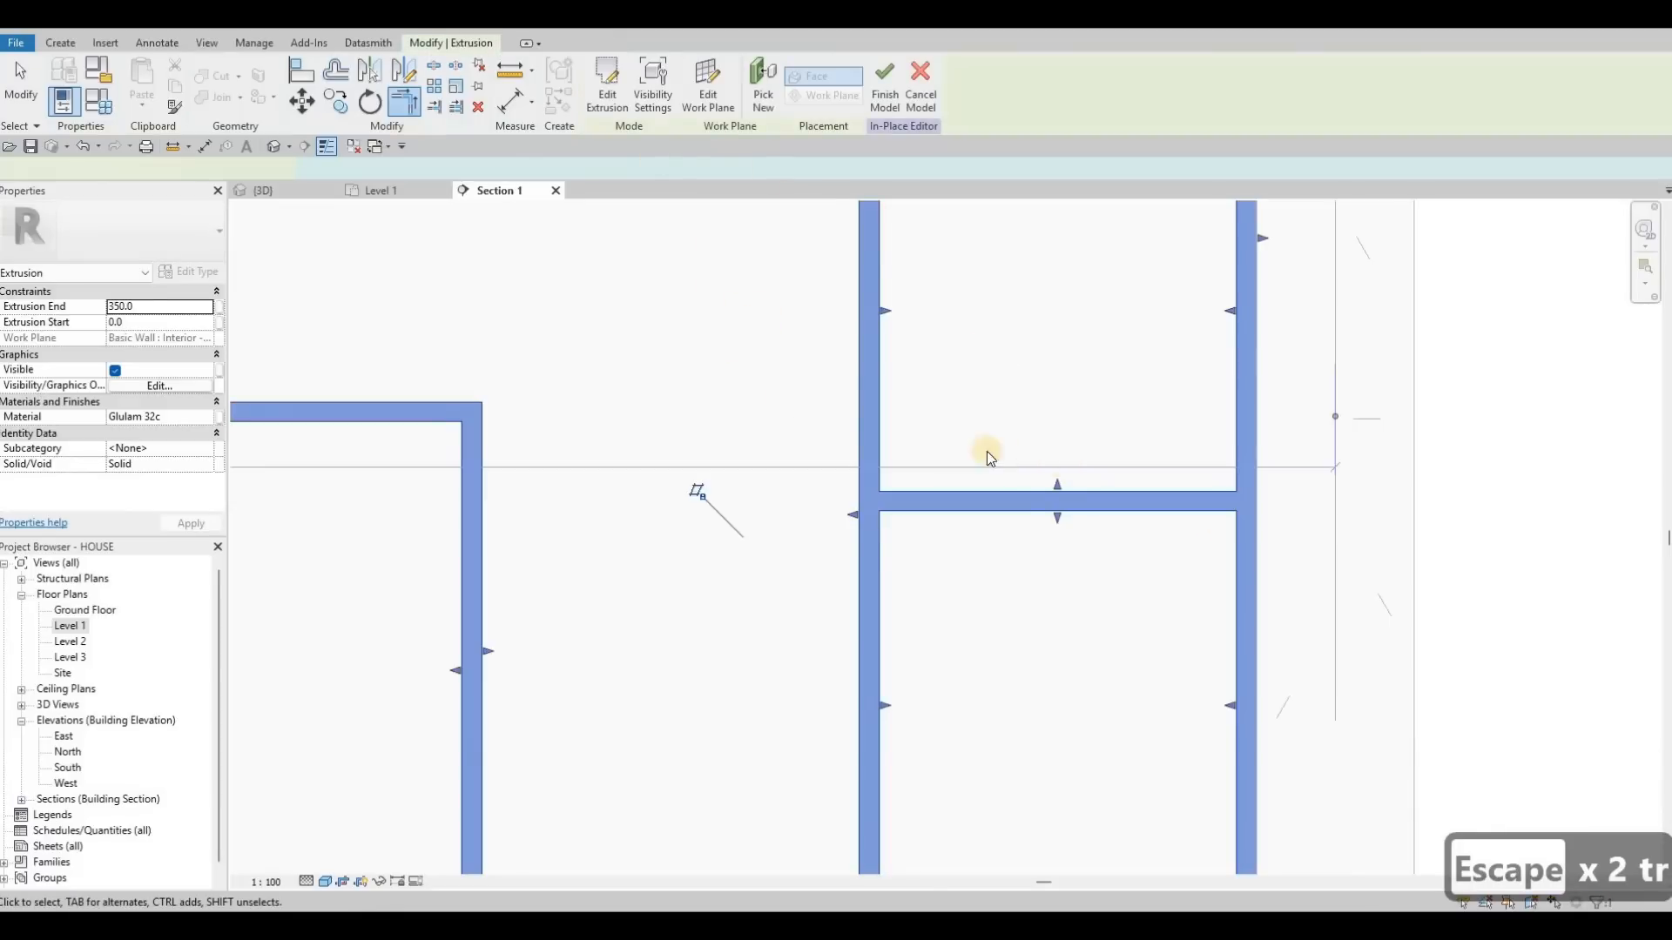
scroll(1027, 464, down, 3)
middle_drag(969, 476, 1043, 487)
scroll(911, 523, down, 5)
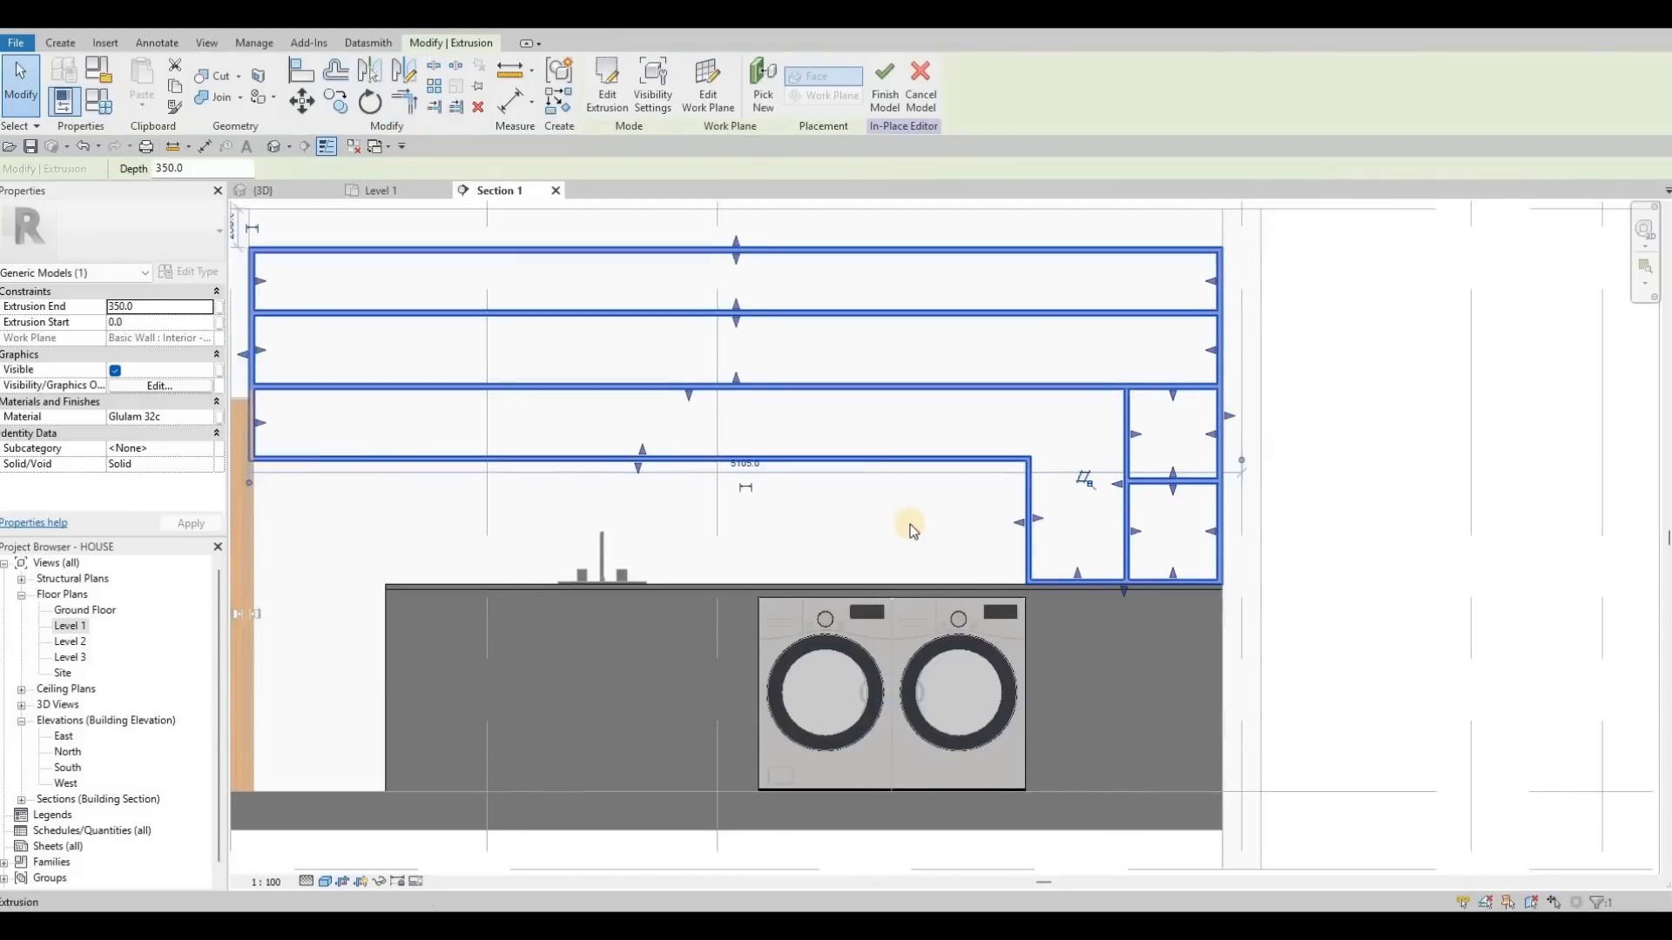
key(Escape)
key(Escape)
Start a new extrusion with the front face of the base cabinet as its work plane.
middle_drag(666, 425, 632, 358)
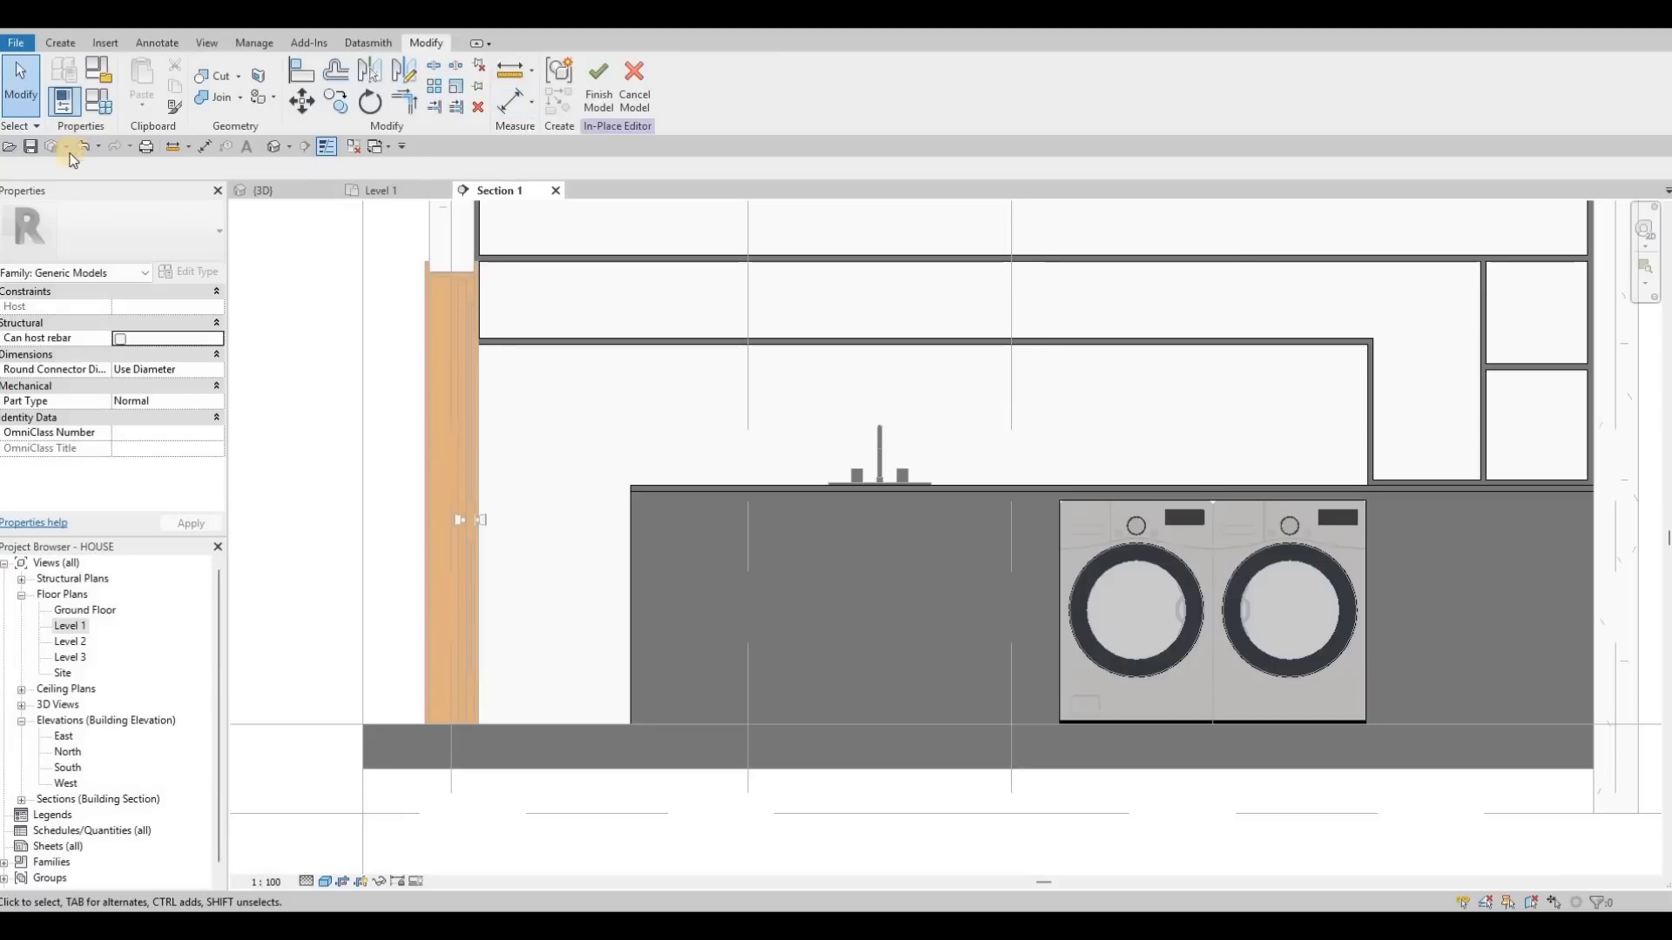
key(F1)
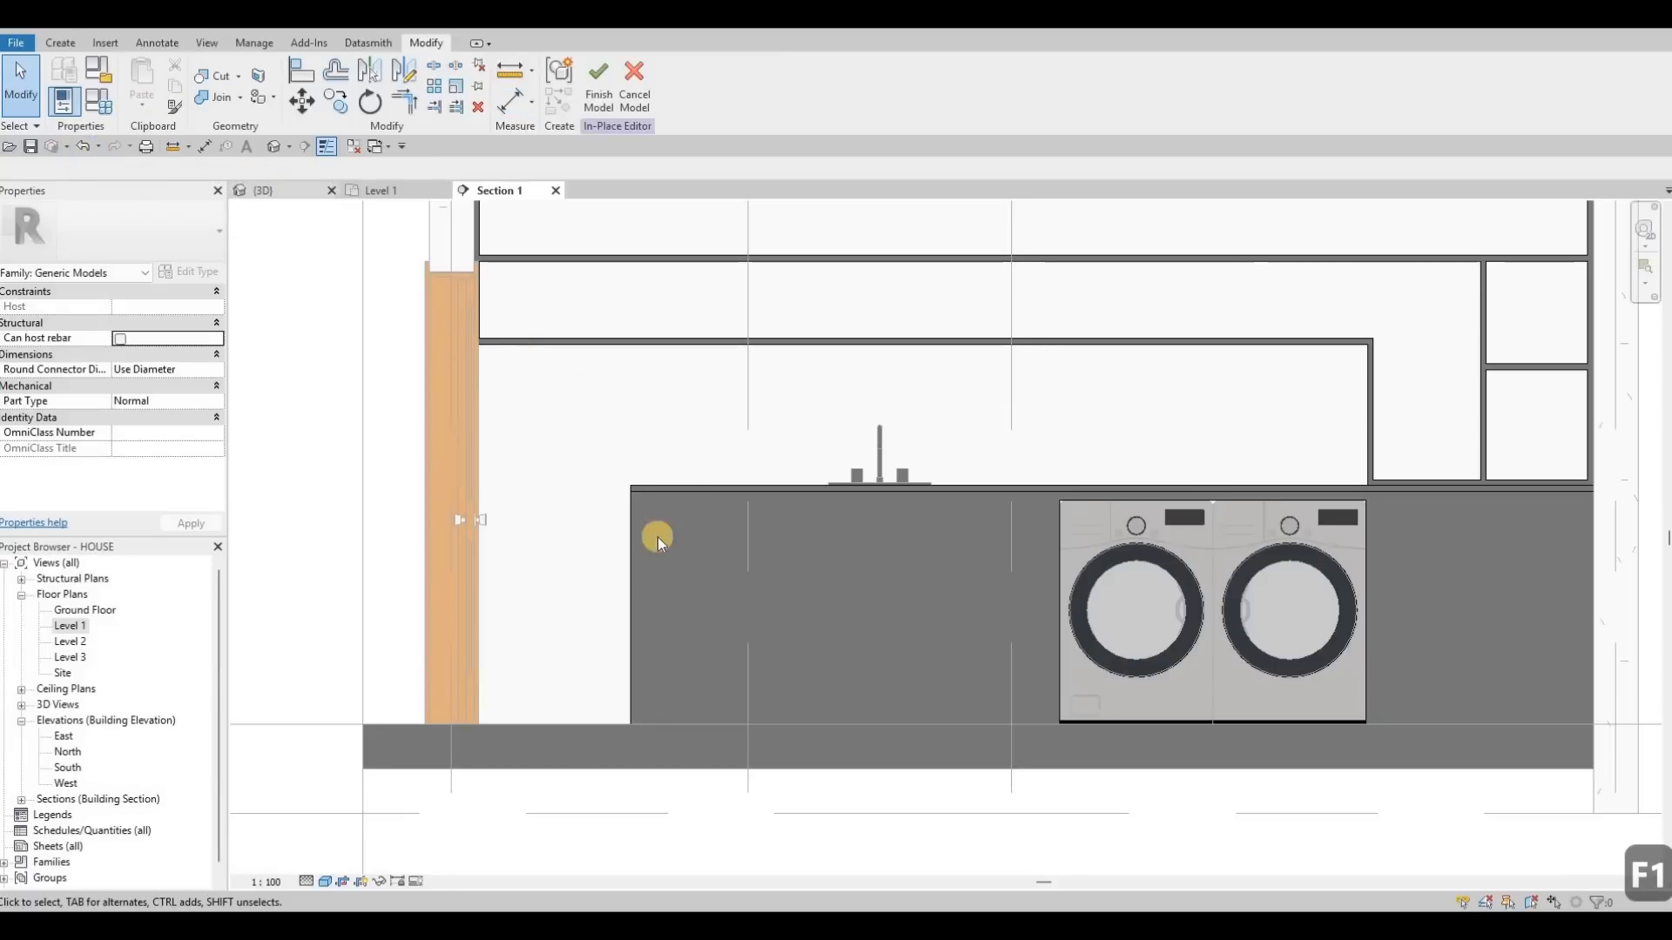
click(636, 546)
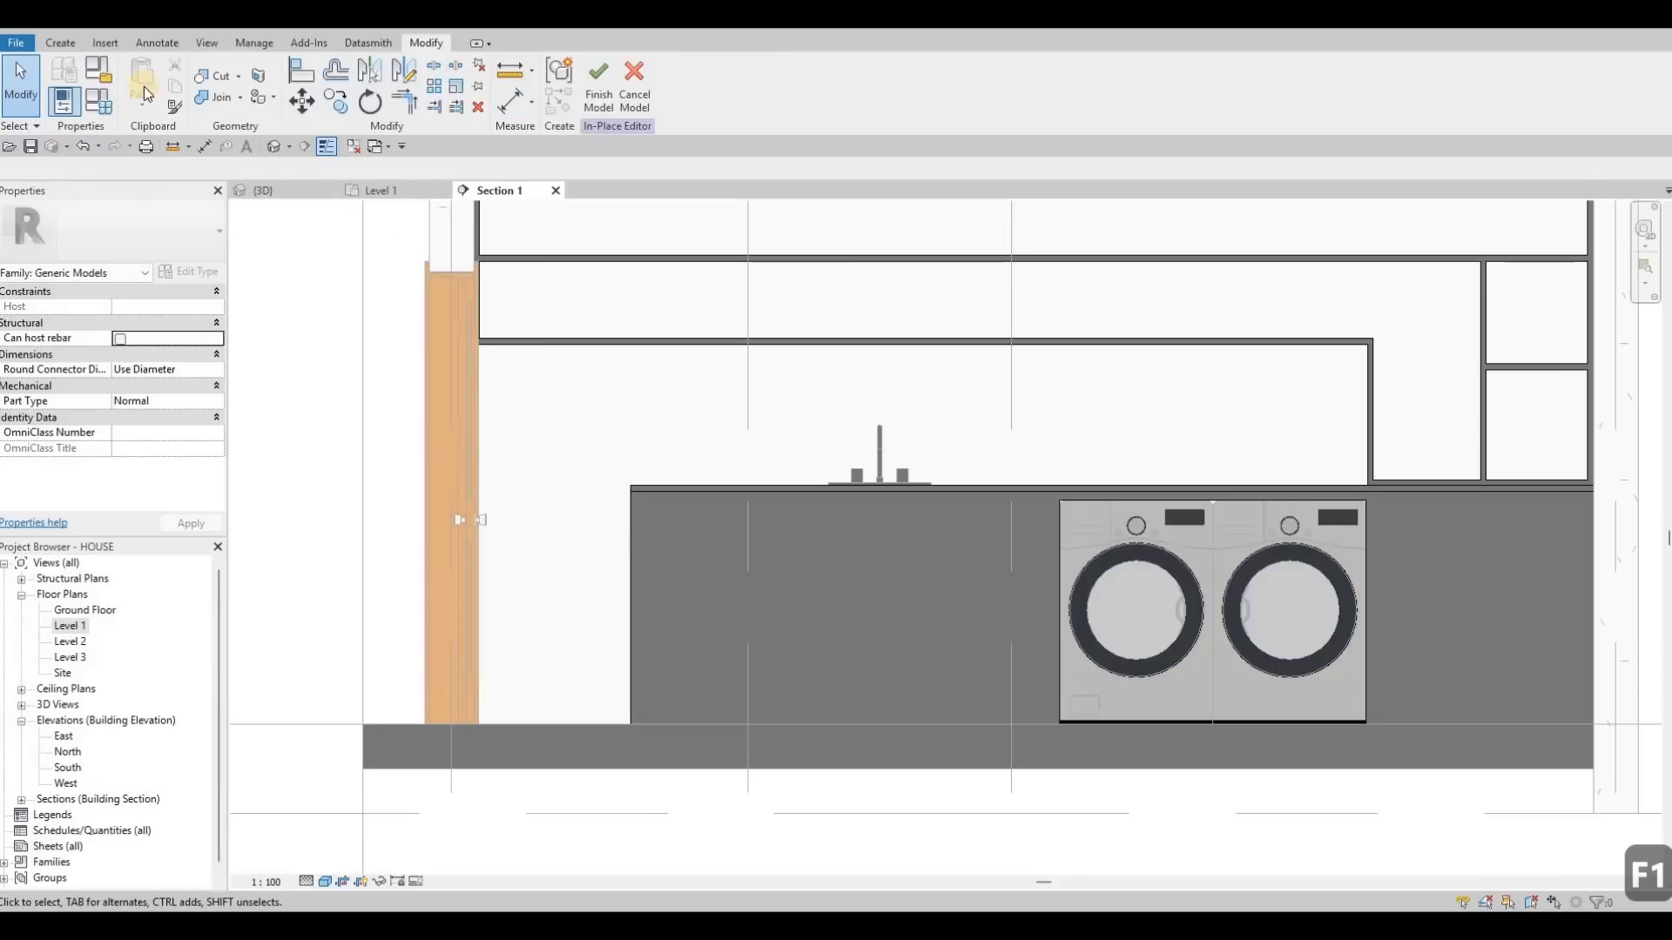
click(61, 44)
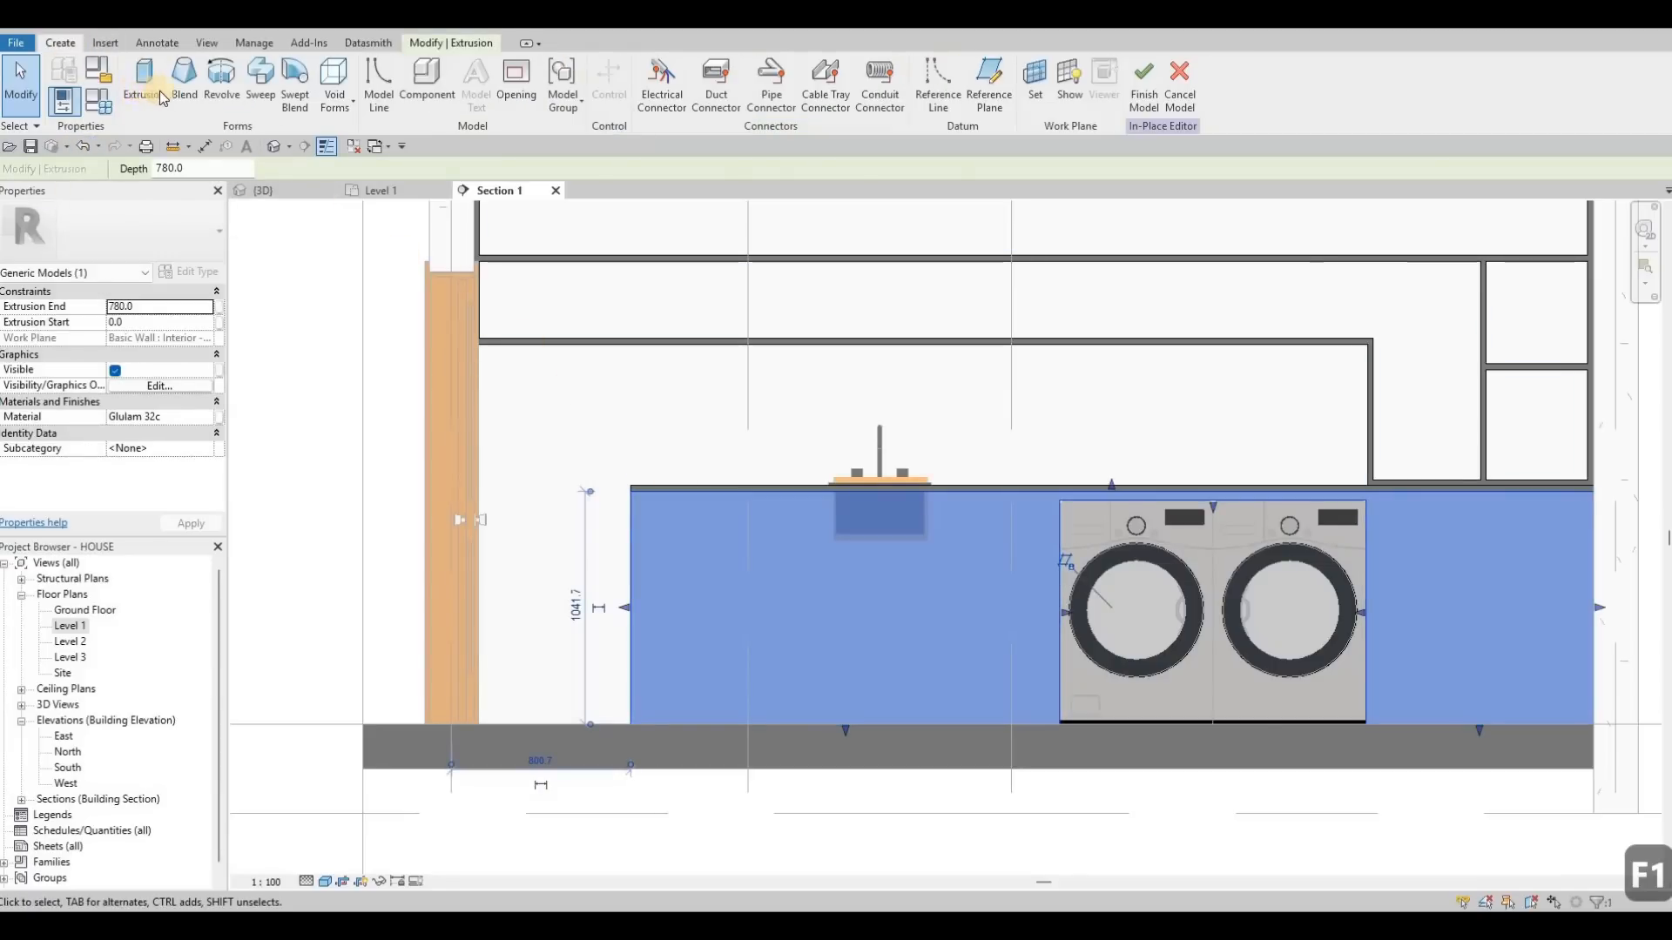
click(157, 94)
click(759, 573)
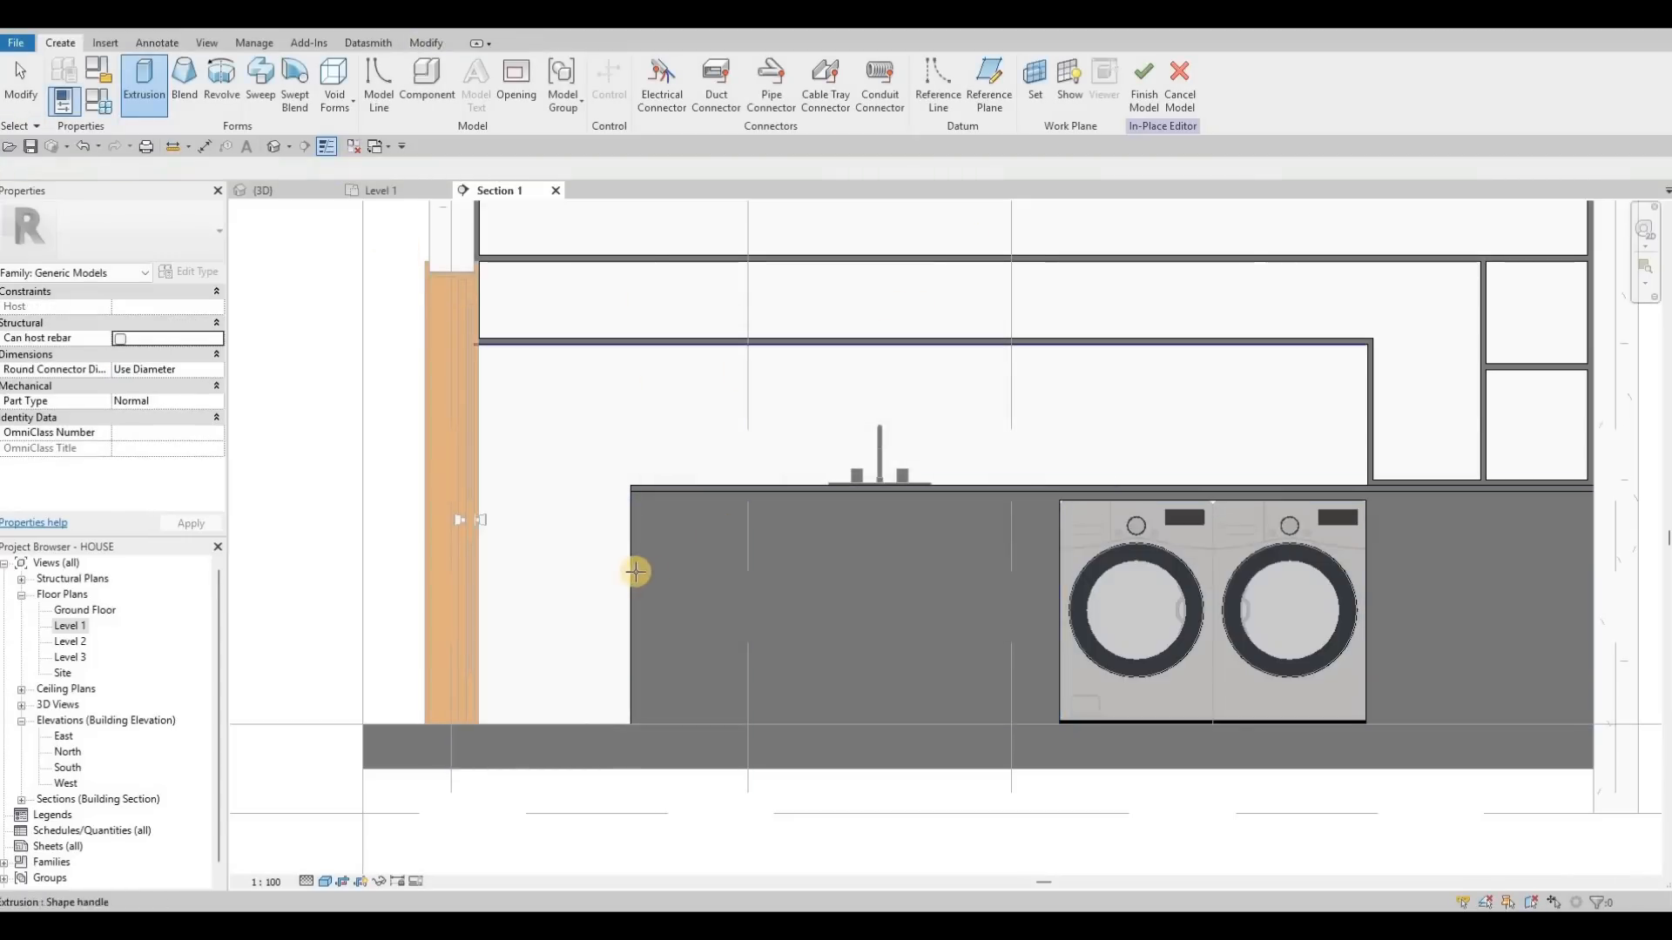
click(651, 667)
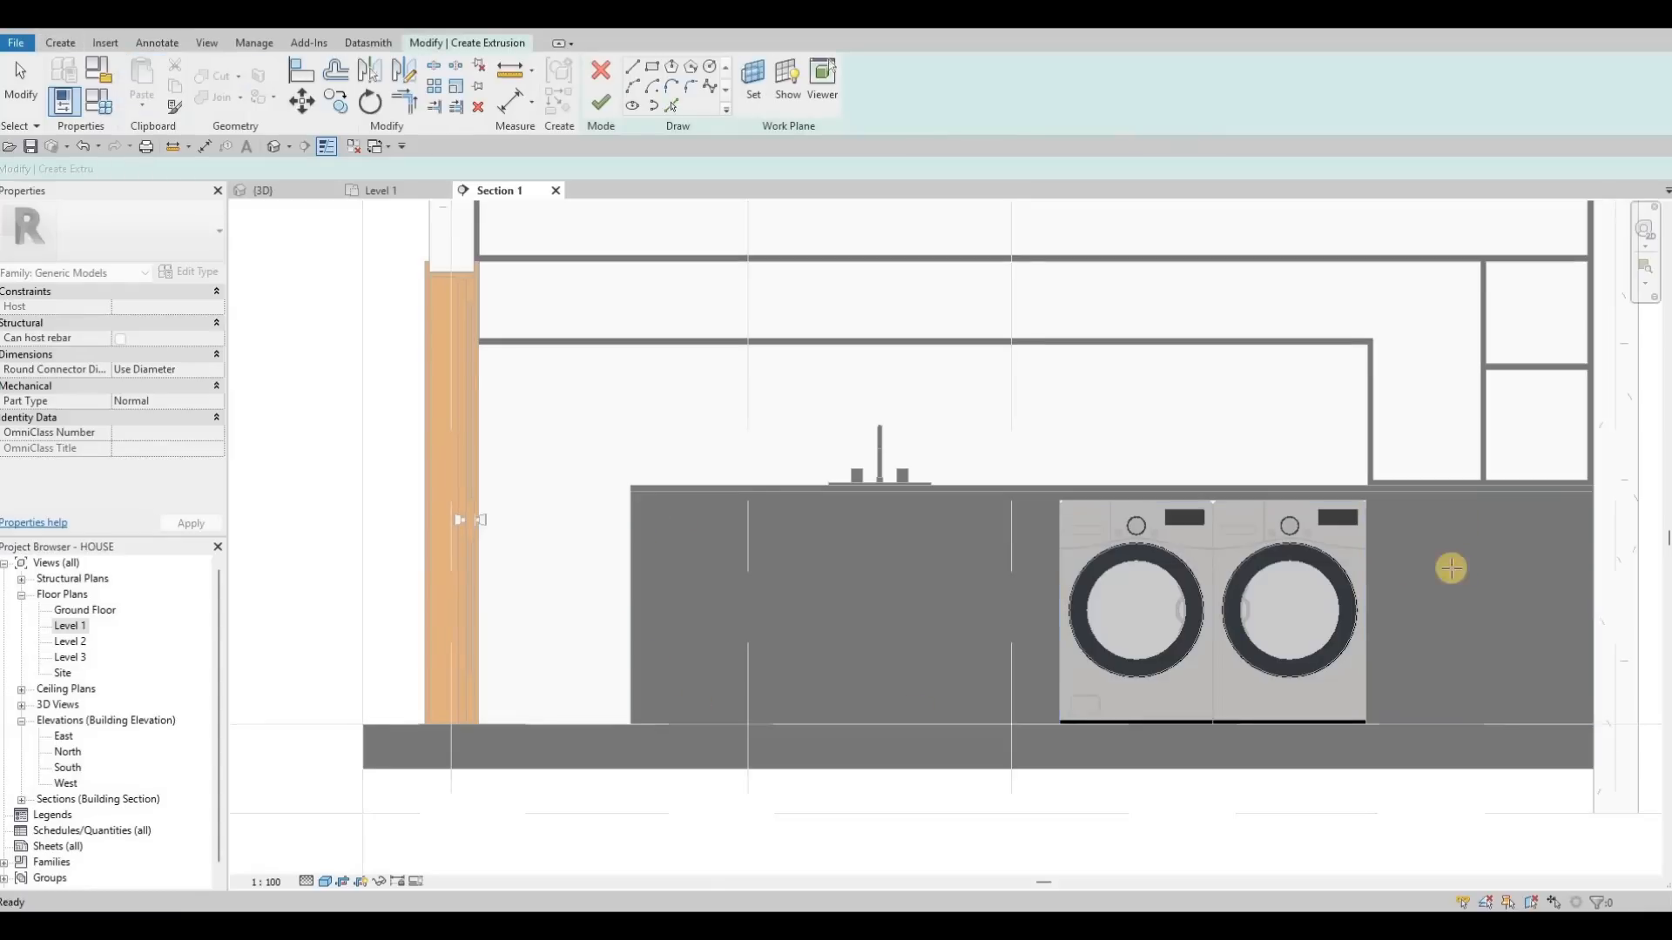
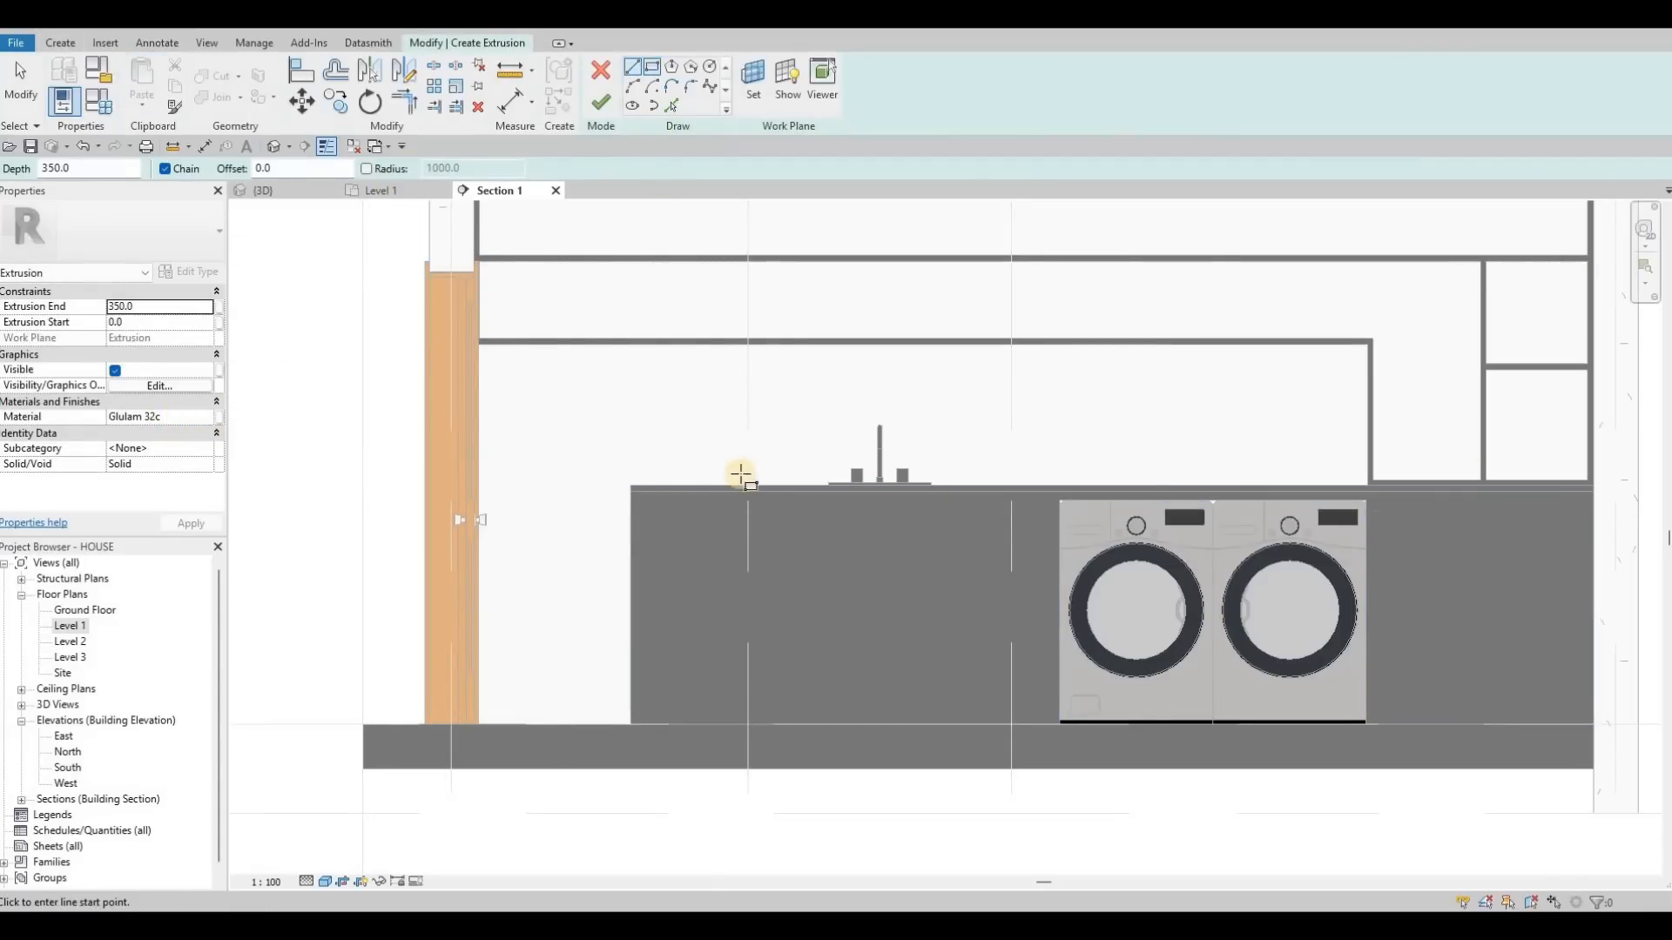
Draw a rectangle inset 10 mm on the cabinet front under the sink, from the cabinet's free end to the washing machine.
middle_drag(657, 522, 795, 489)
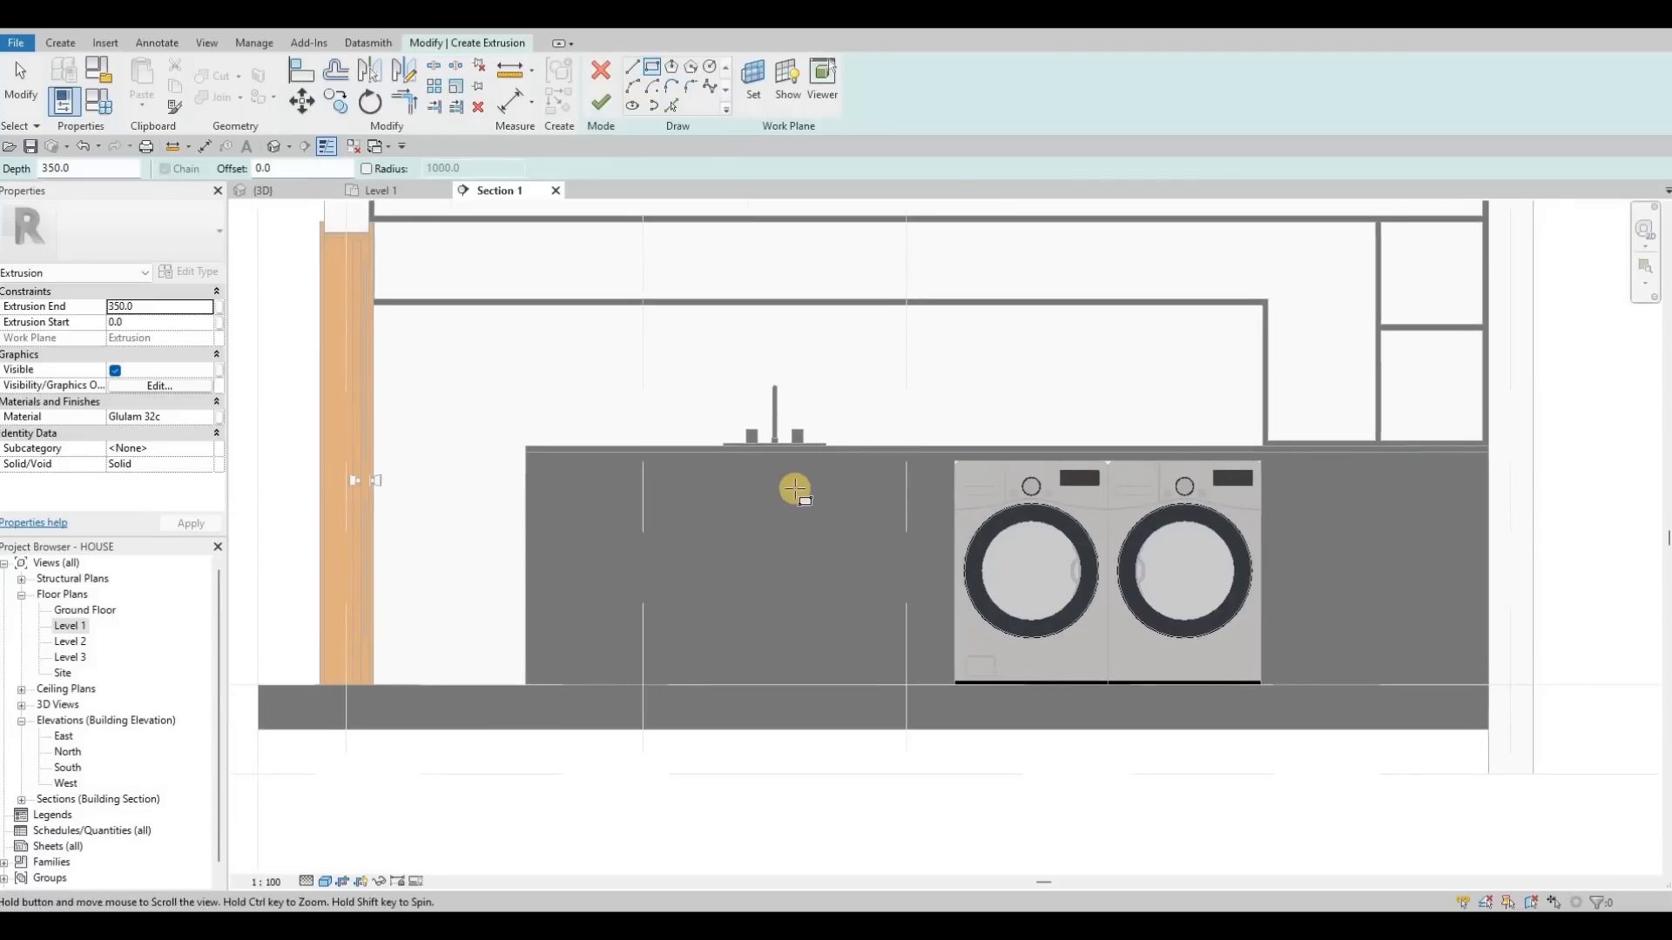
scroll(727, 450, up, 2)
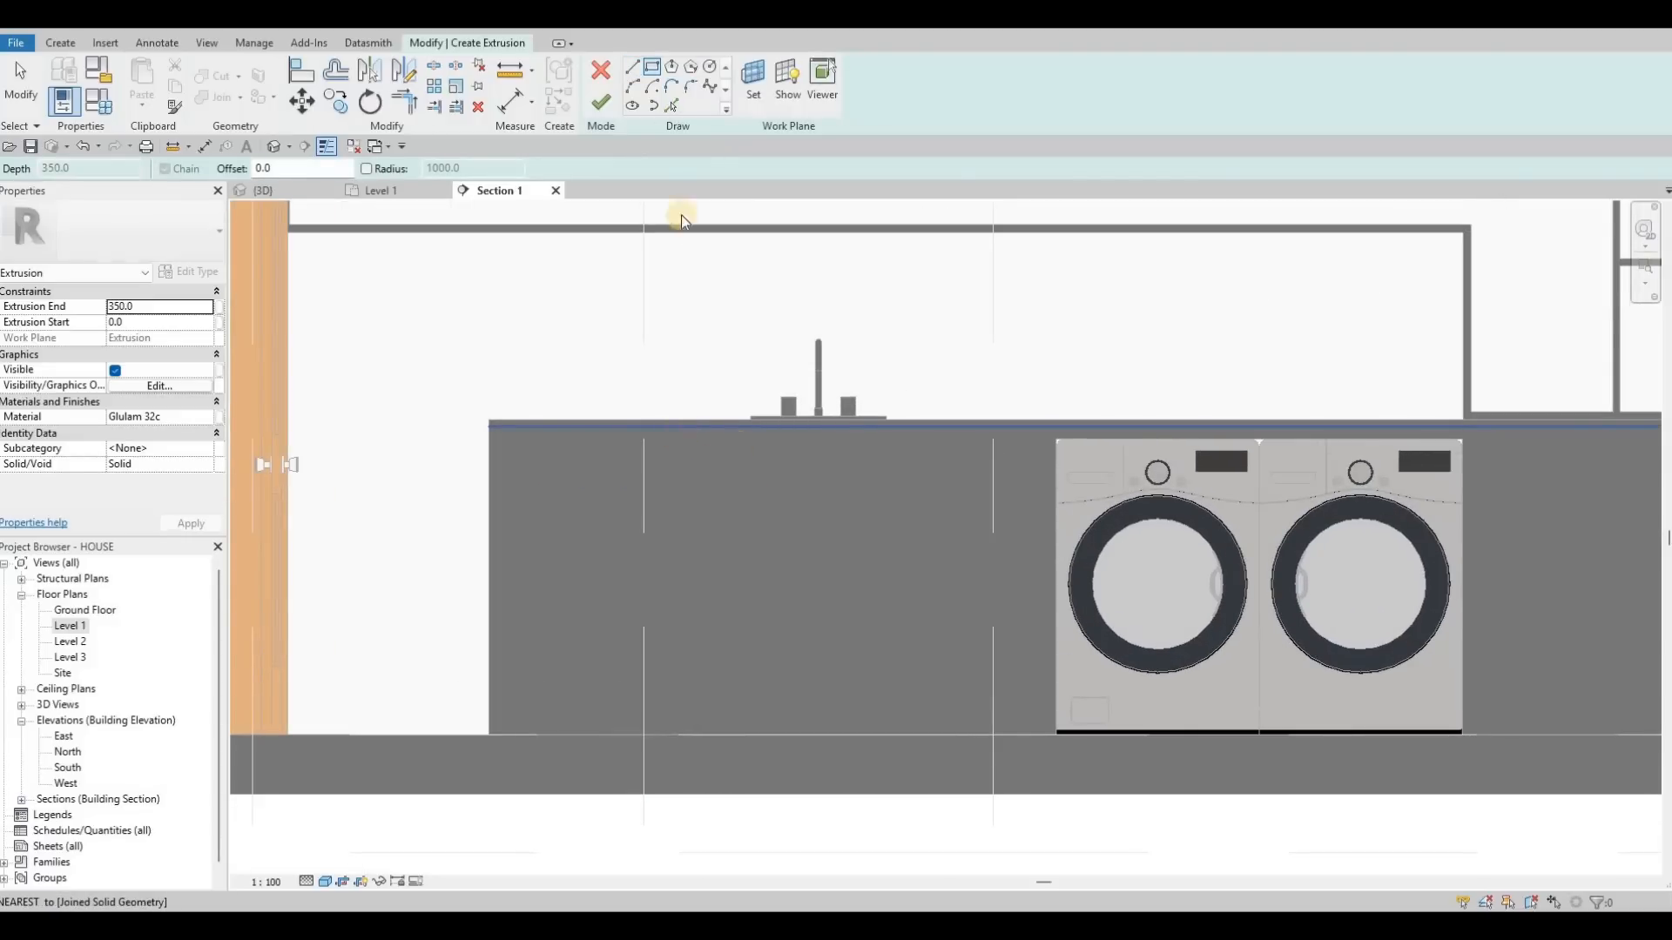
key(Escape)
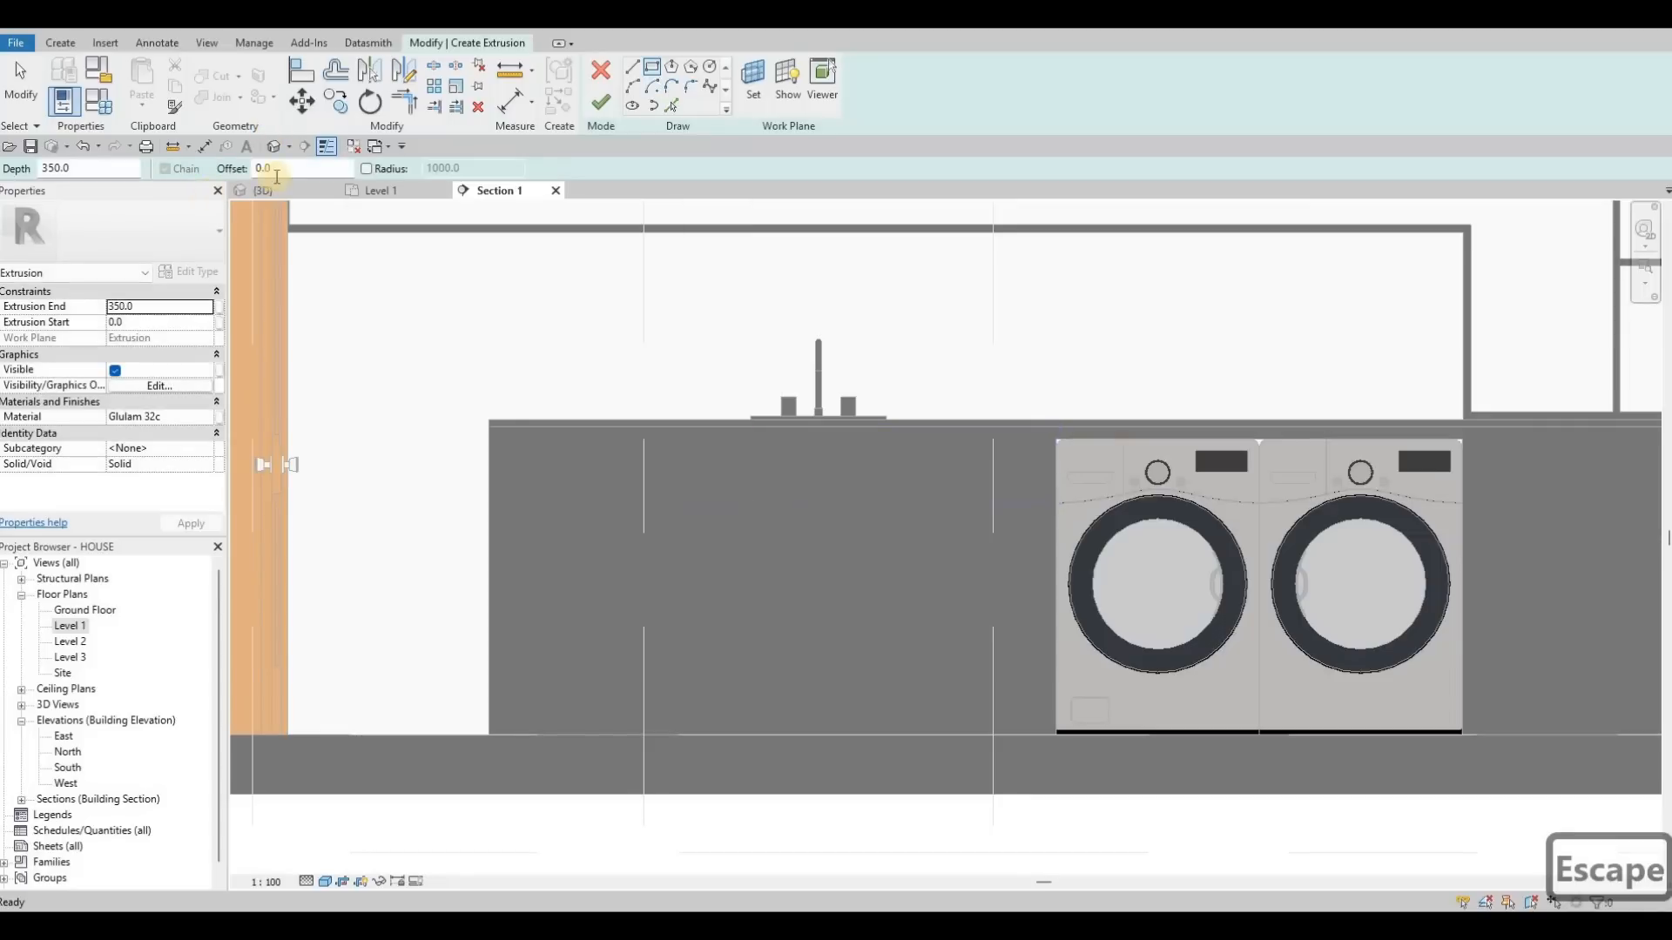
click(296, 169)
text(10)
click(494, 433)
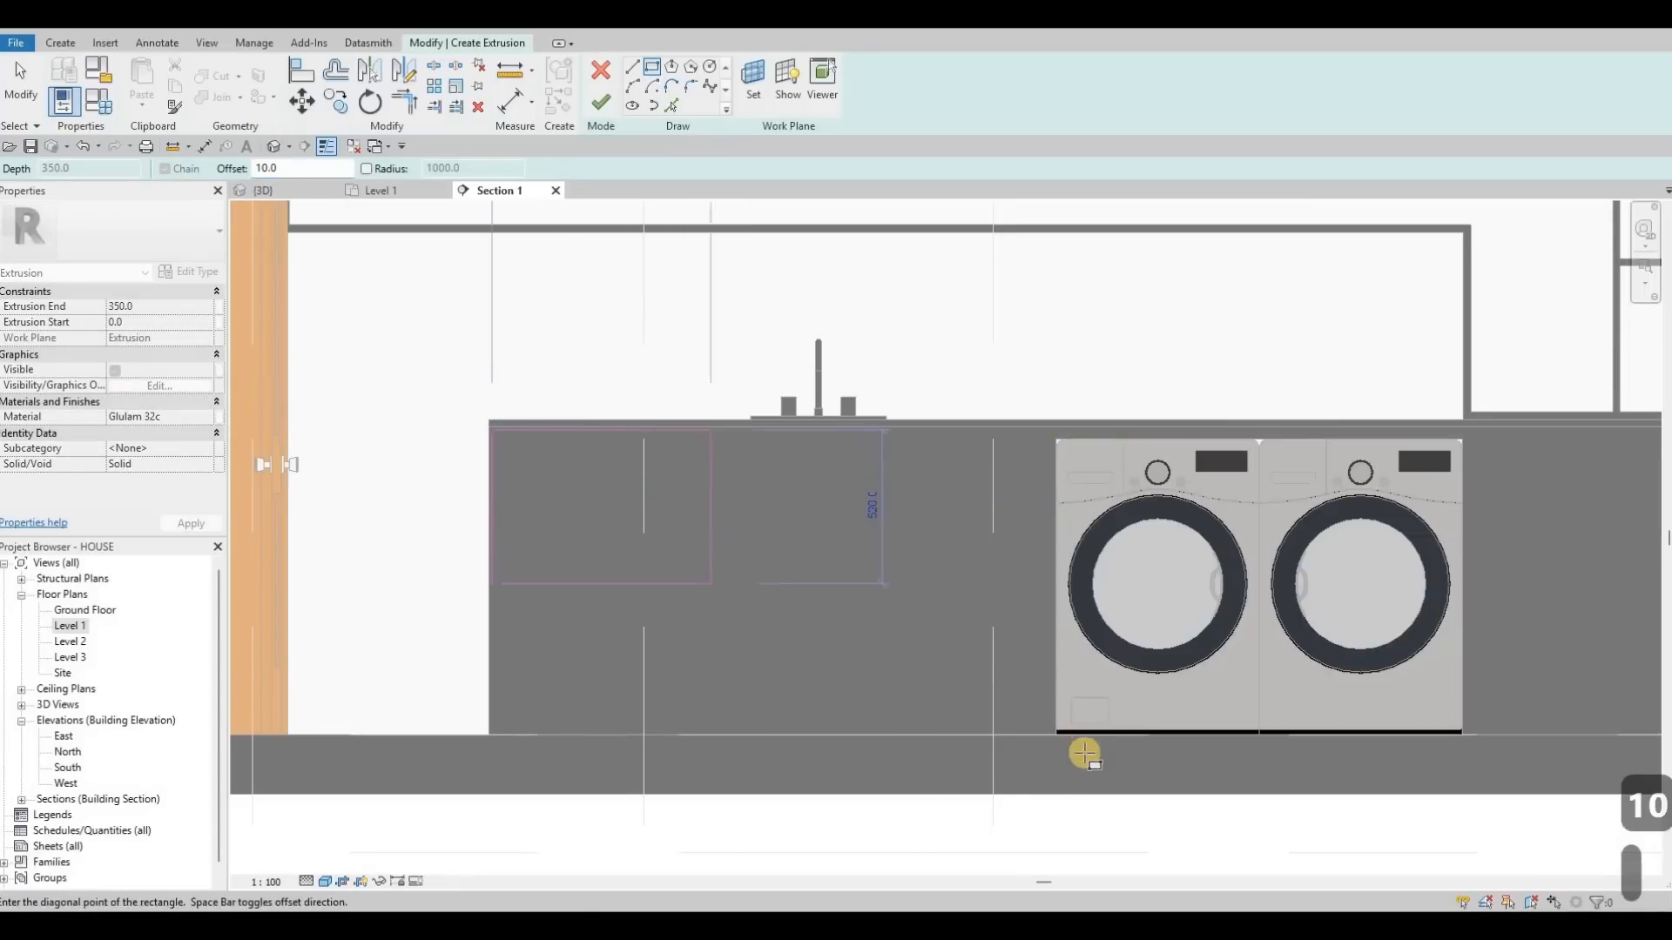
scroll(1080, 777, up, 2)
click(1088, 779)
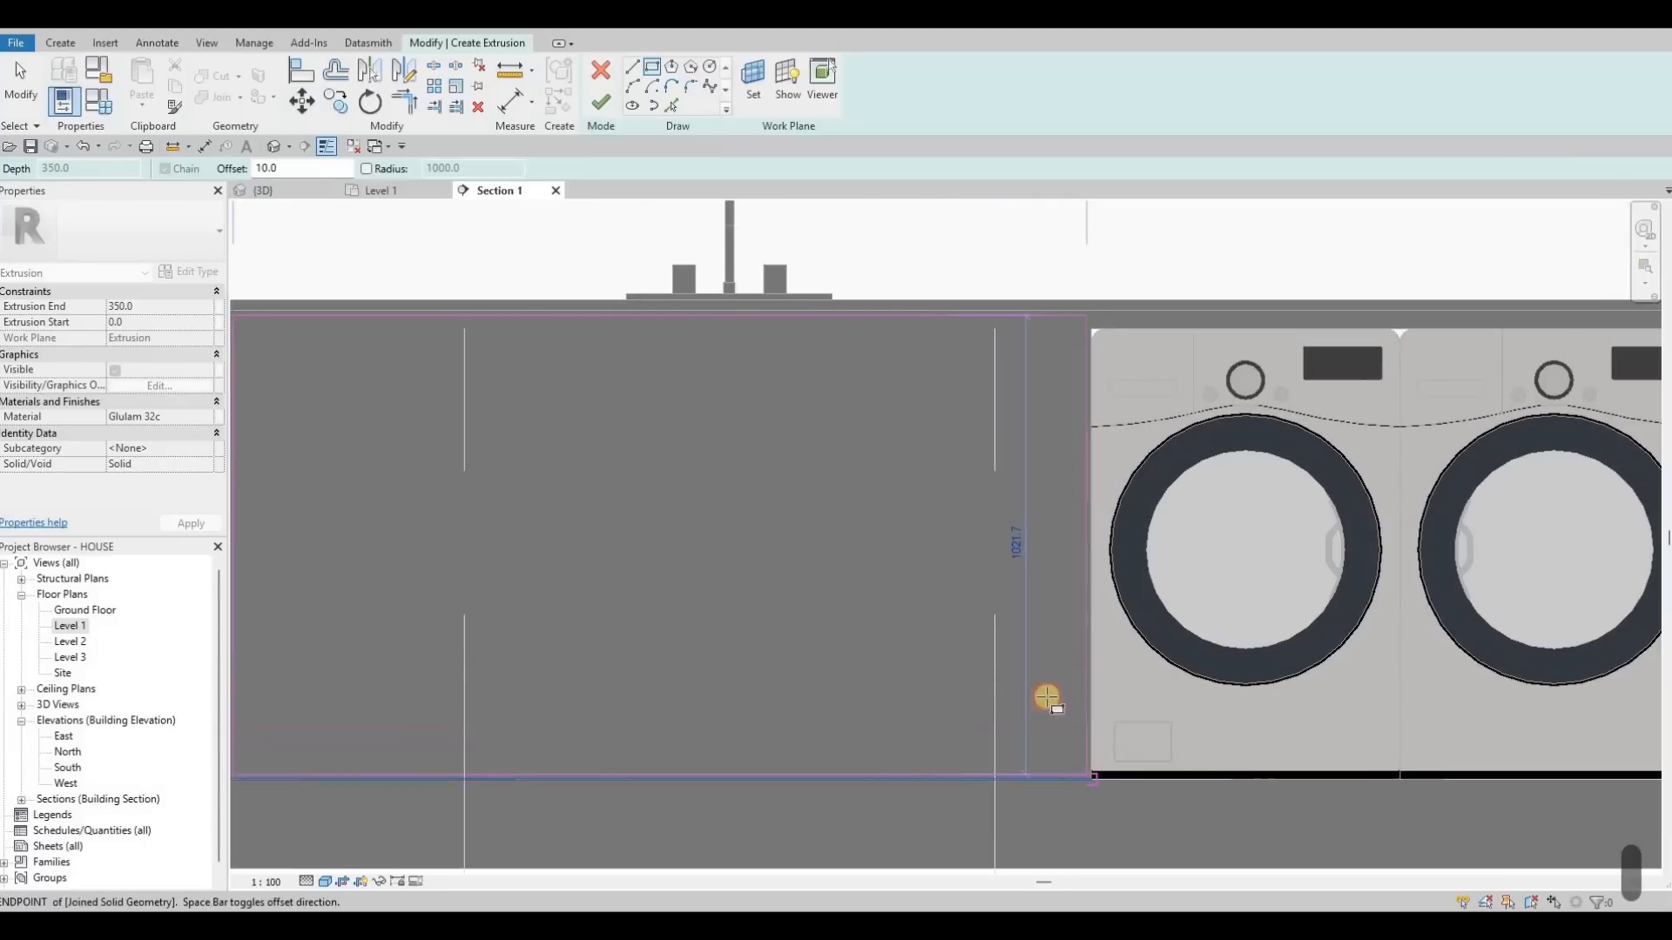
key(Escape)
scroll(1037, 474, down, 3)
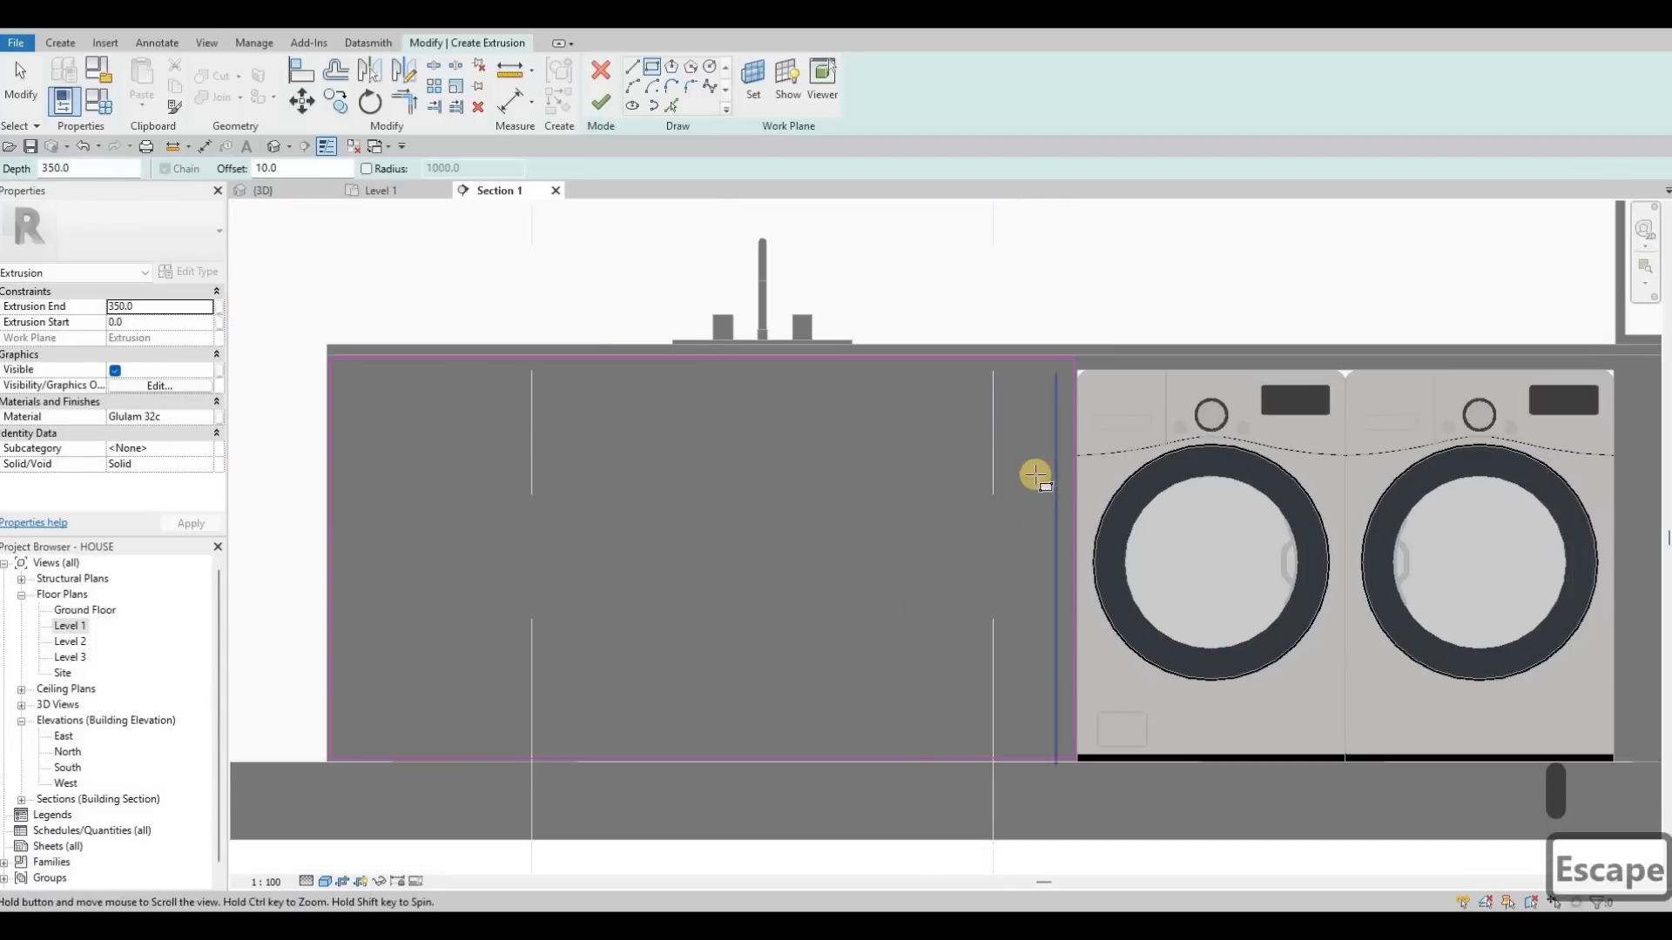
Draw a second rectangle with the 10 mm offset on the cabinet front between the washing machines and the wall.
scroll(1032, 458, up, 5)
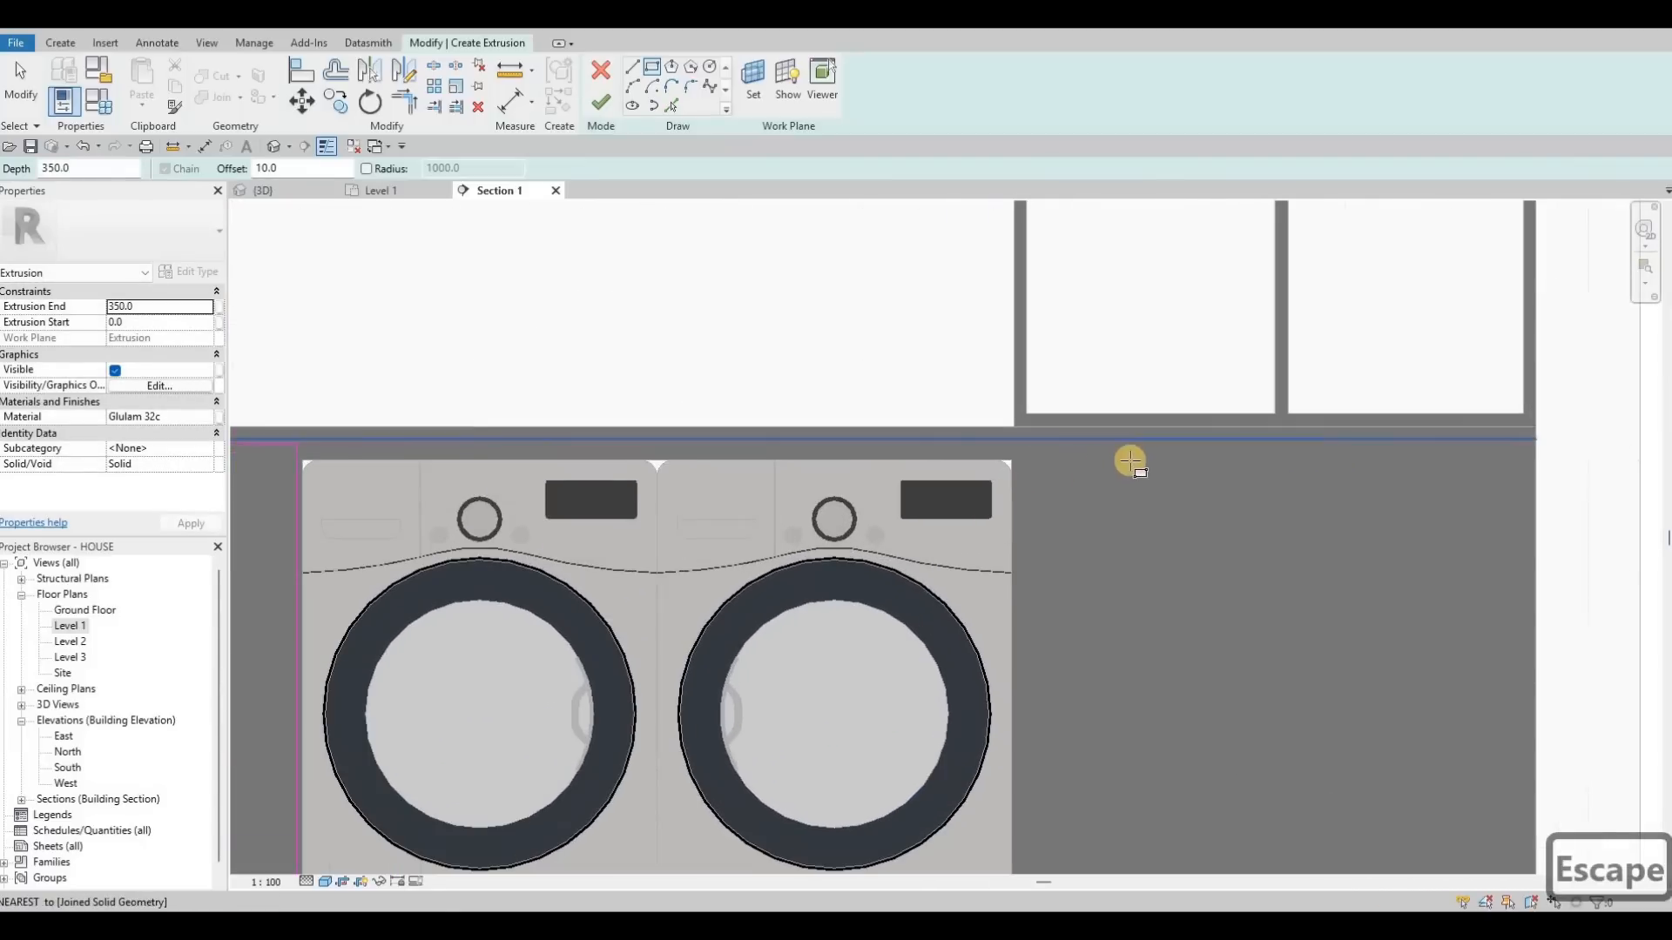
click(1121, 471)
click(963, 598)
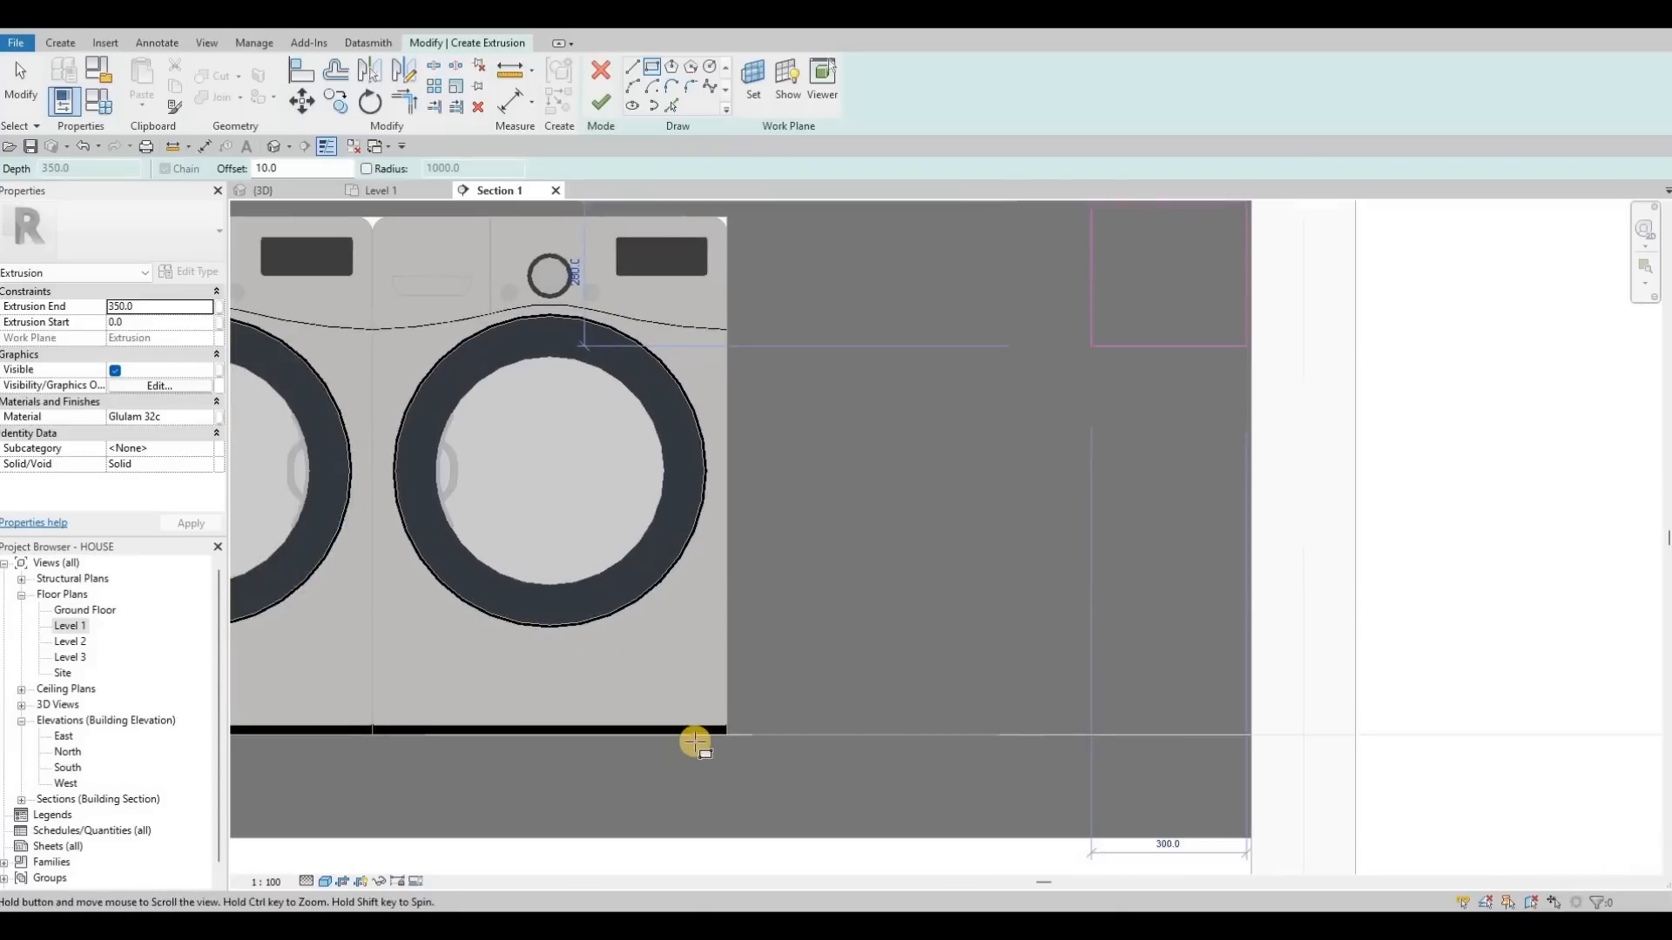
scroll(783, 694, up, 2)
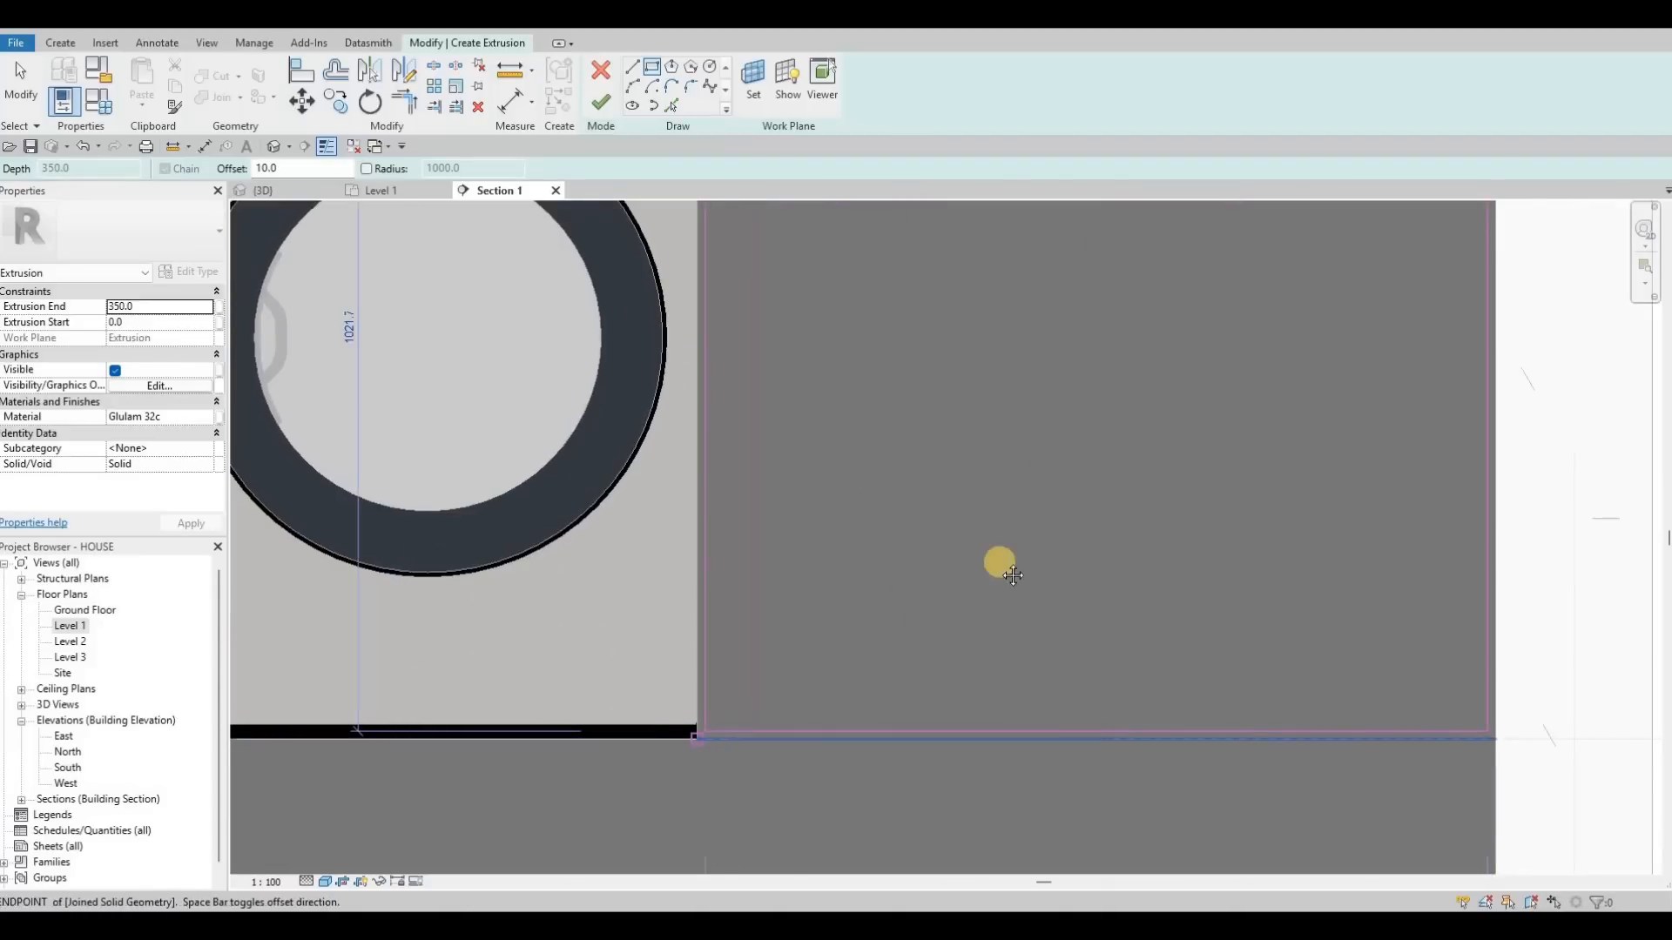
scroll(1028, 383, down, 4)
scroll(1000, 339, up, 3)
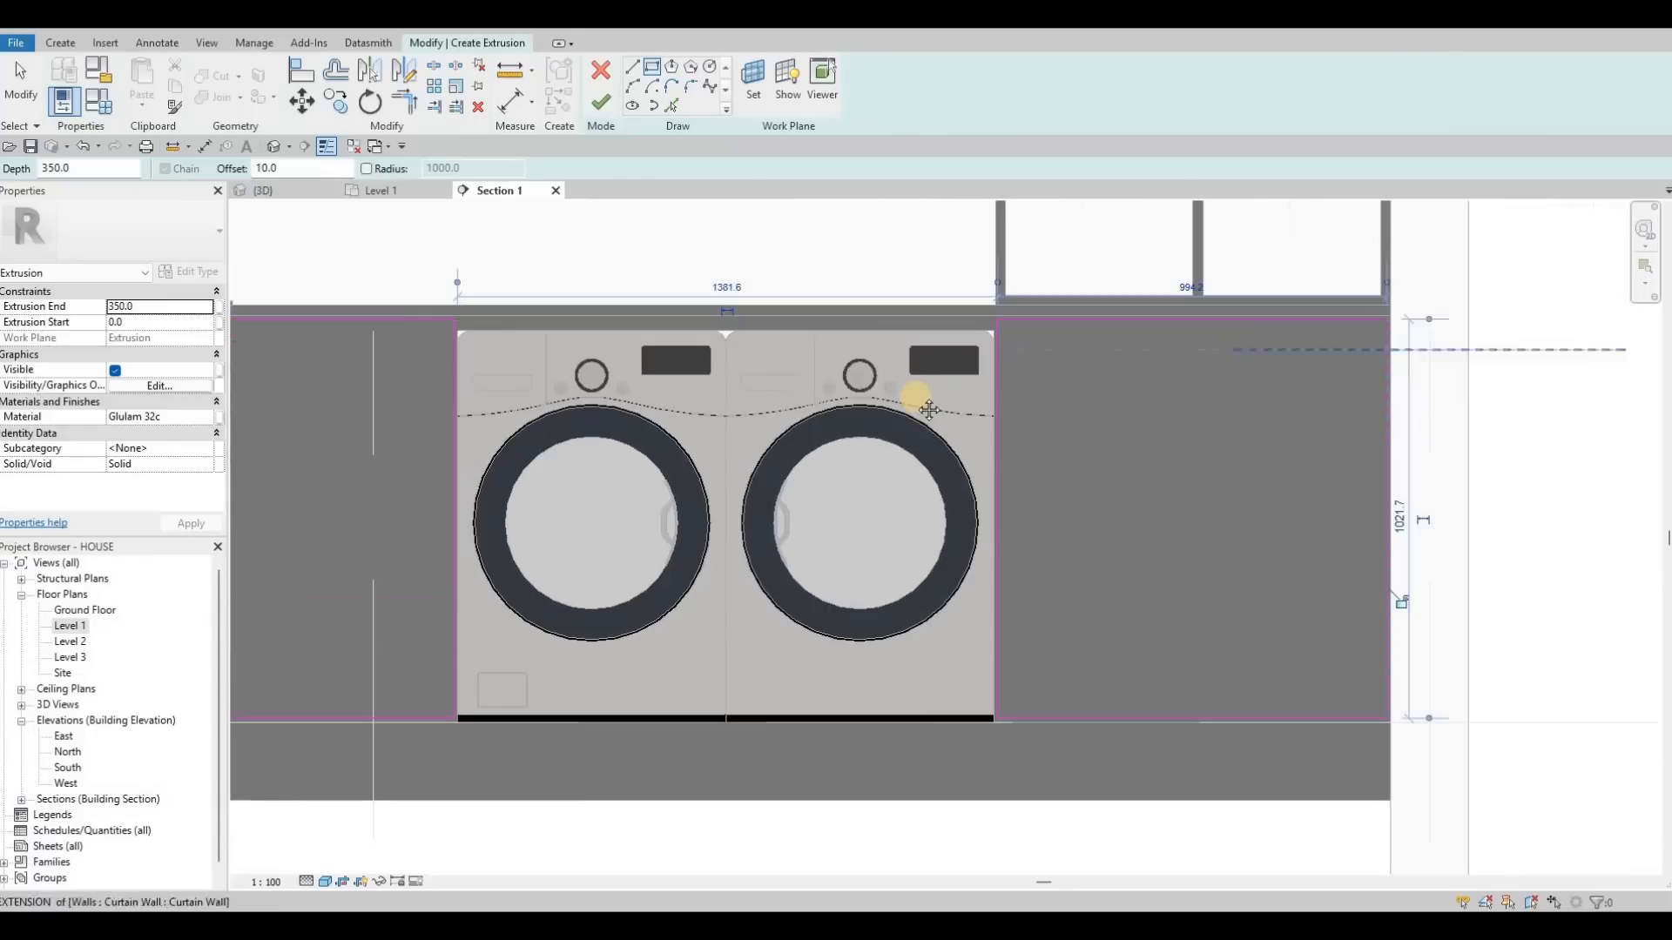
middle_drag(791, 436, 903, 429)
key(Escape)
middle_drag(606, 466, 903, 429)
scroll(903, 430, down, 2)
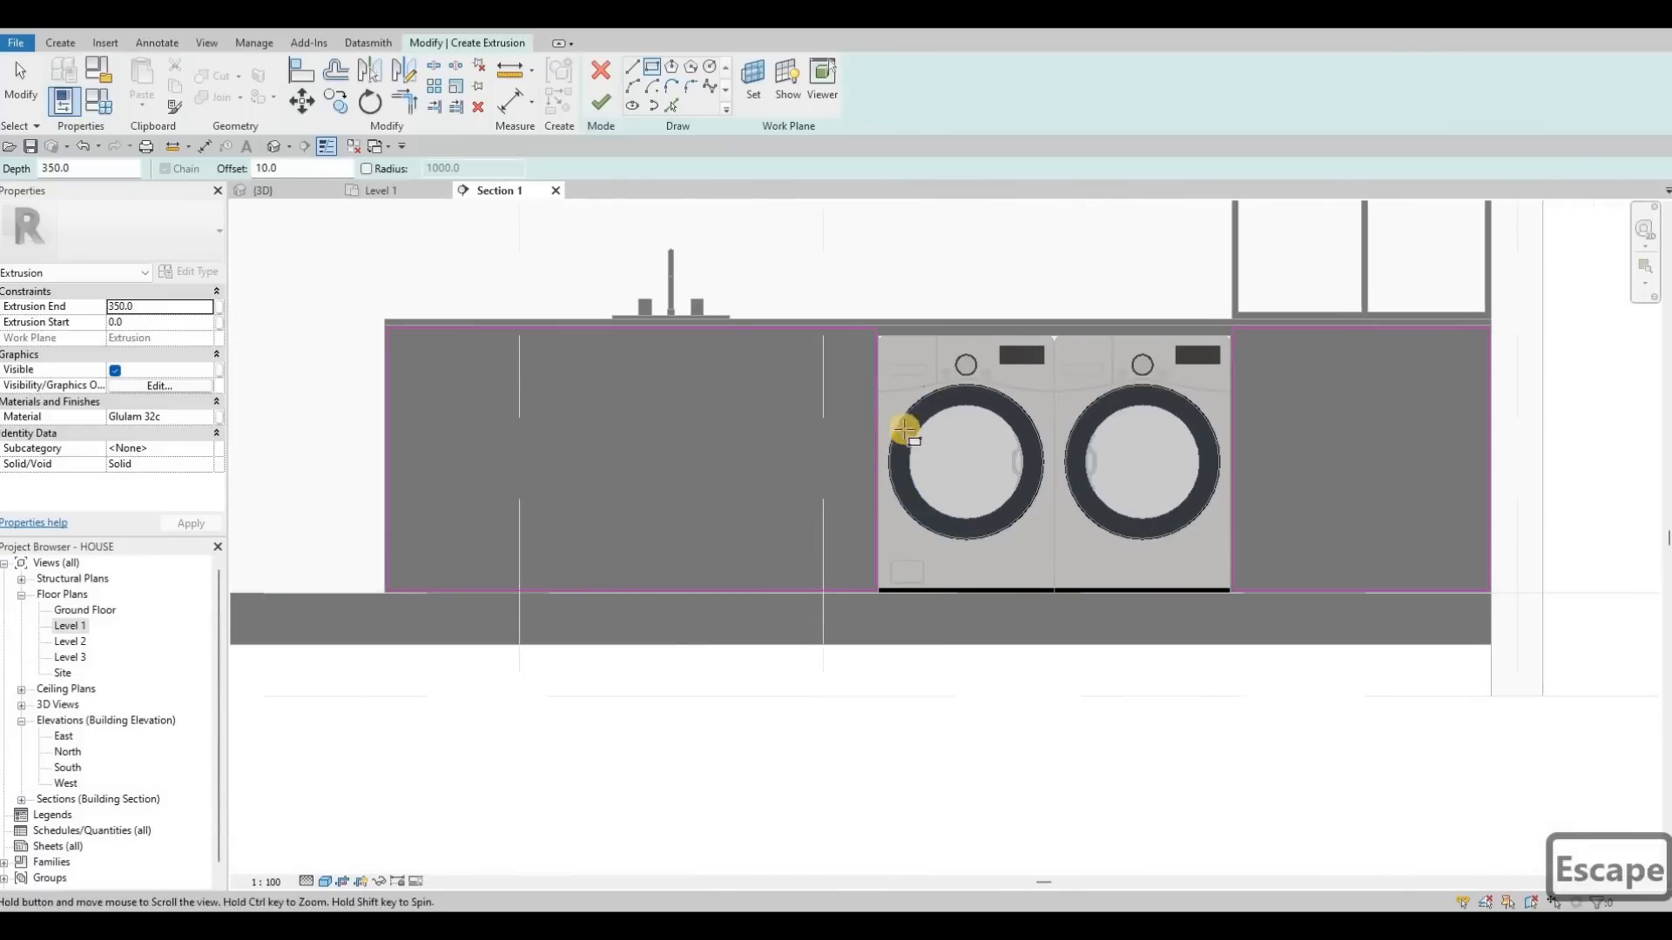
Set the extrusion end of the cabinet front panels to 10 mm.
click(146, 306)
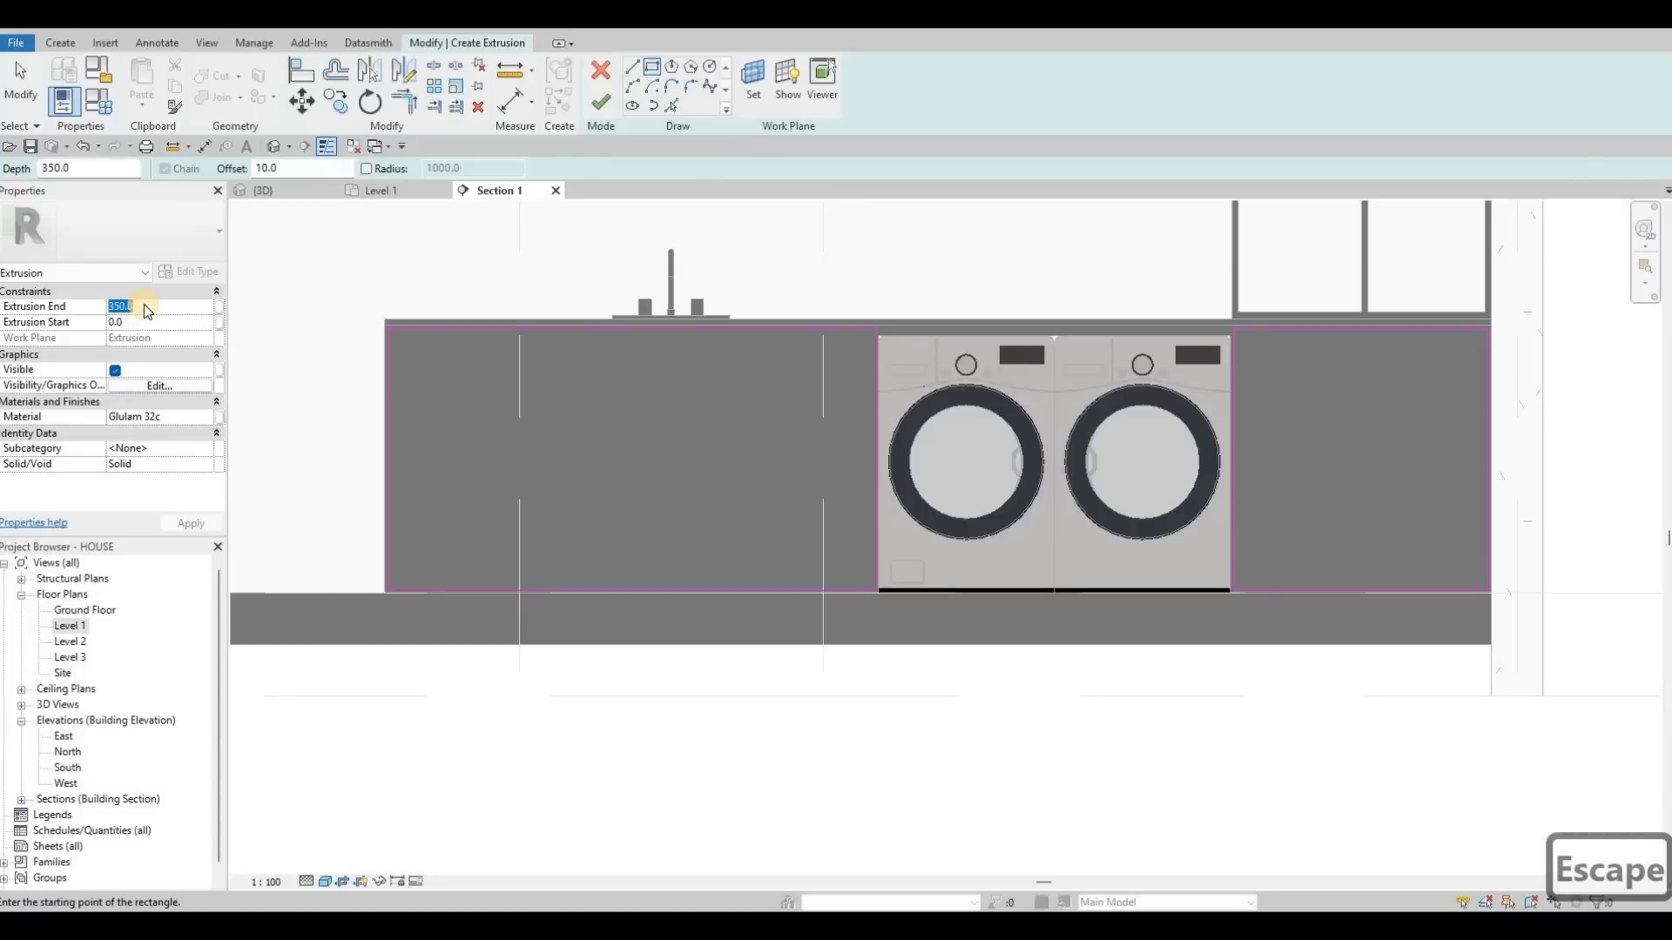
text(10)
key(Return)
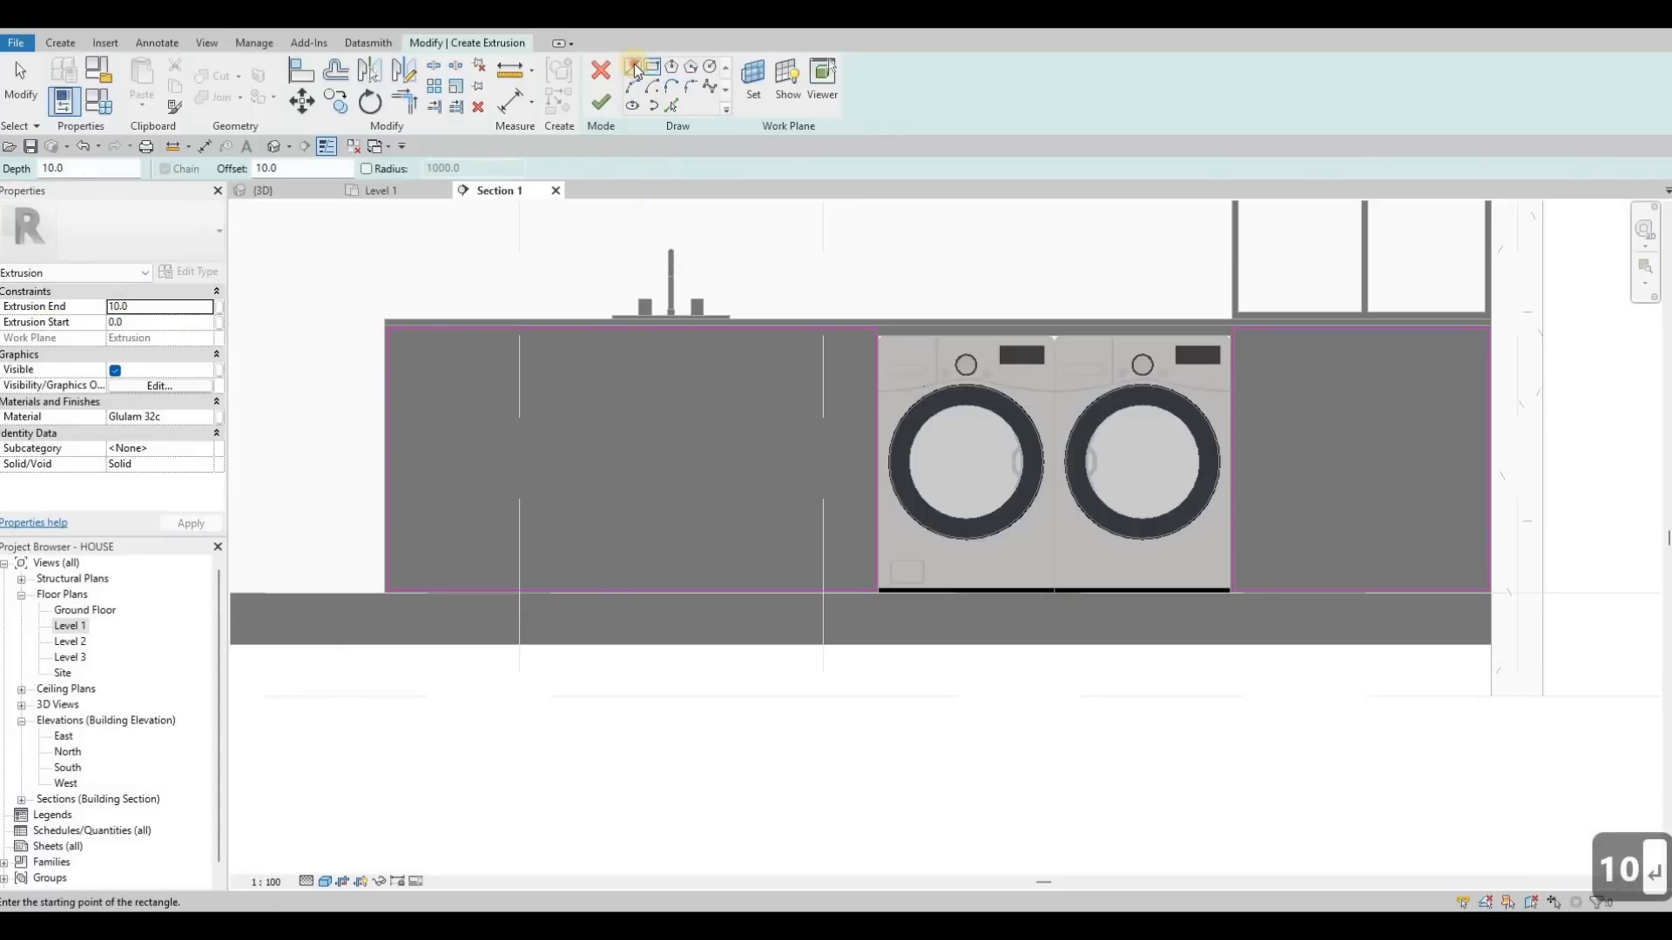
Draw a vertical divider line with 0 offset across the cabinet front rectangle, directly below the sink tap.
scroll(640, 317, up, 2)
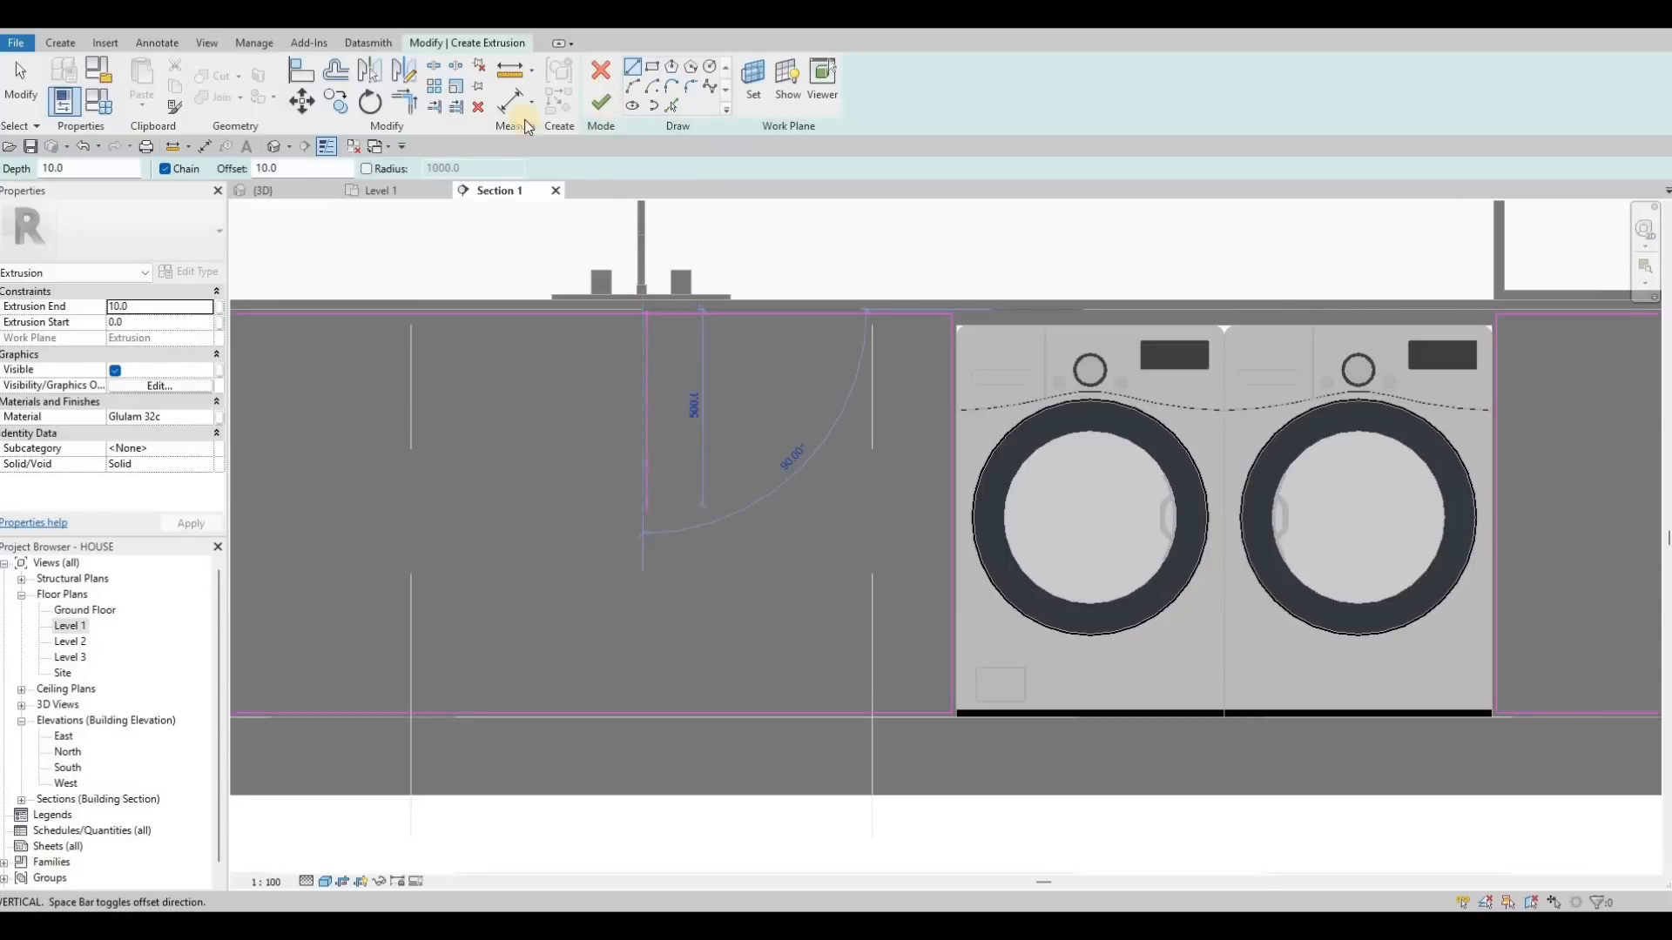
key(Escape)
click(247, 172)
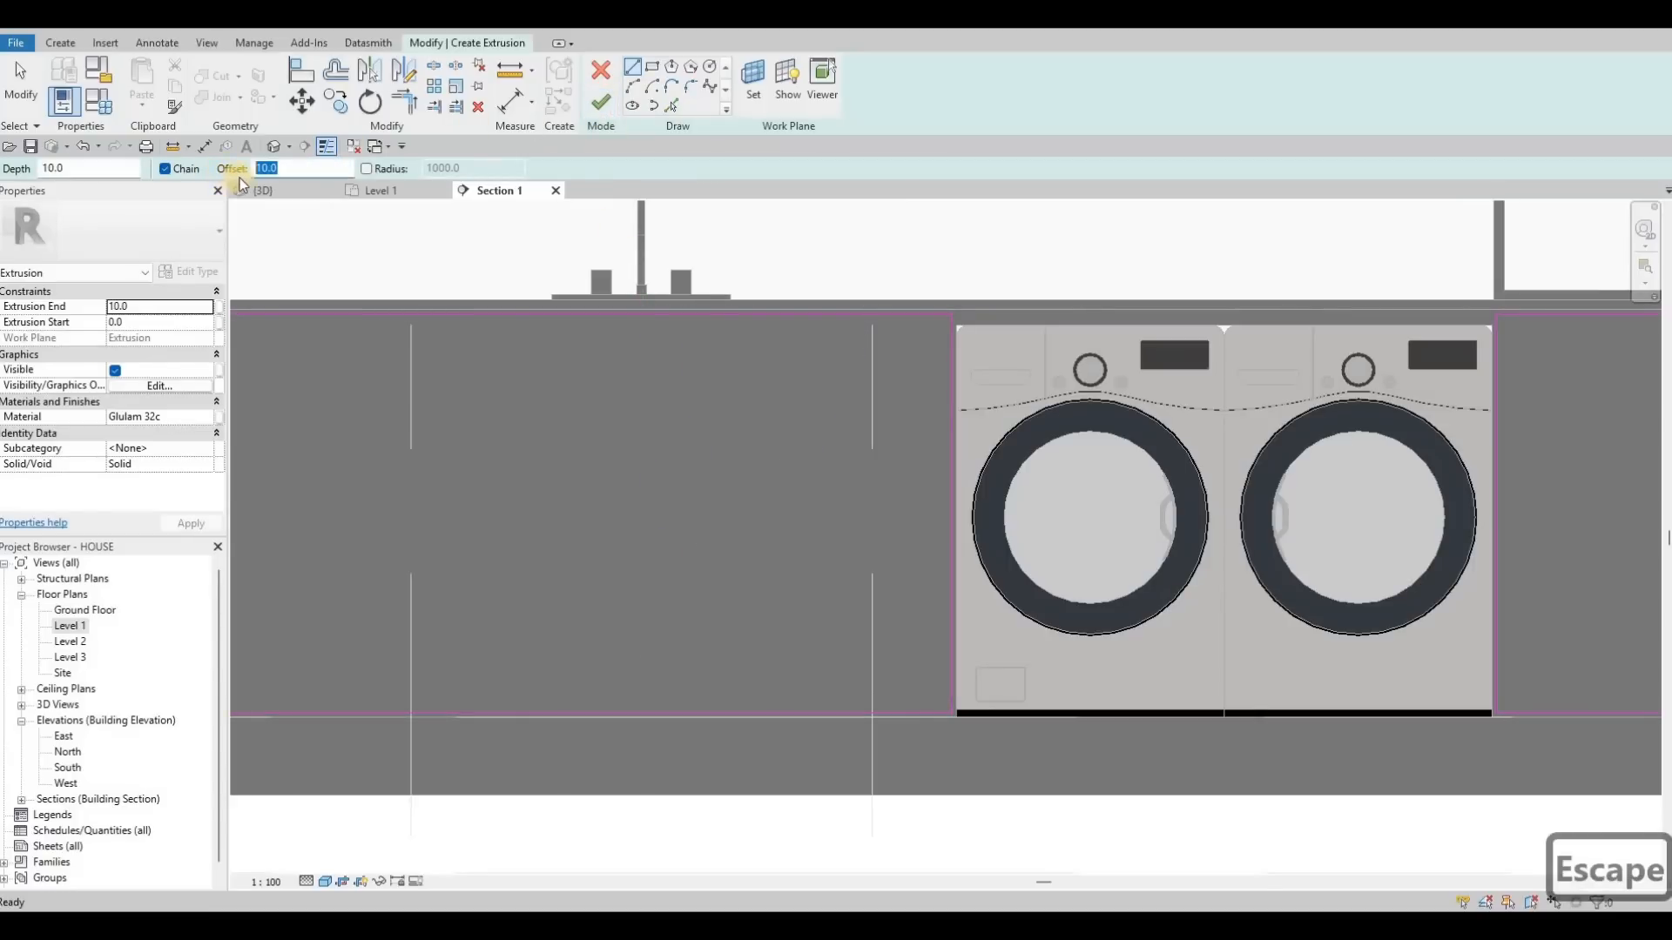
text(0)
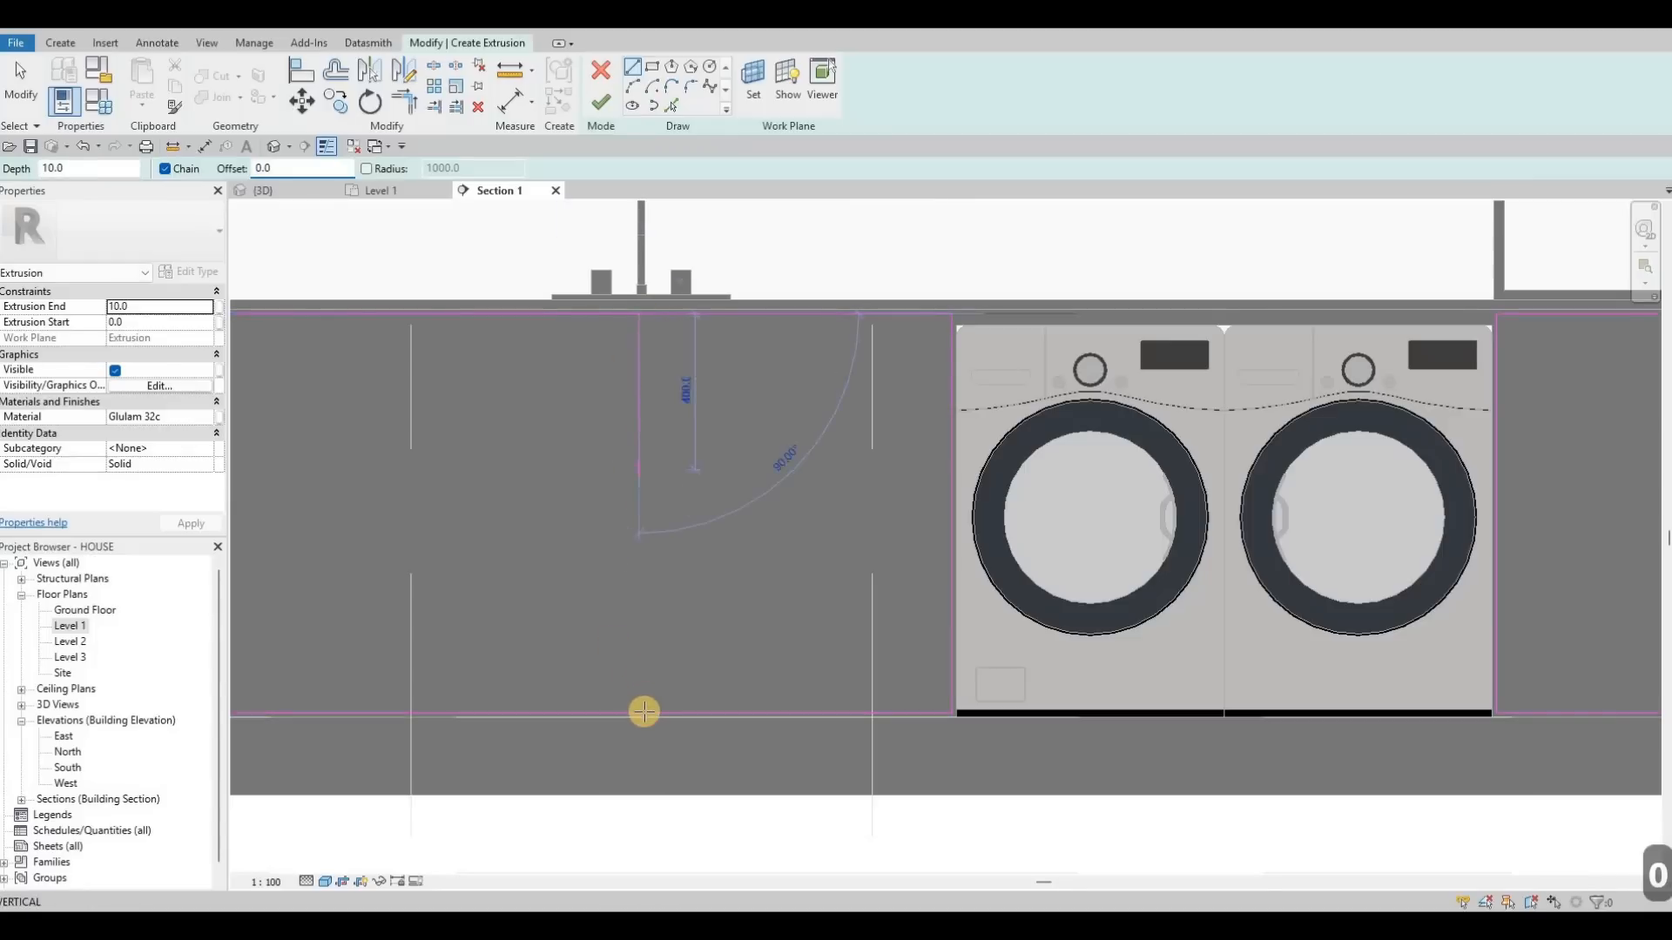
key(Escape)
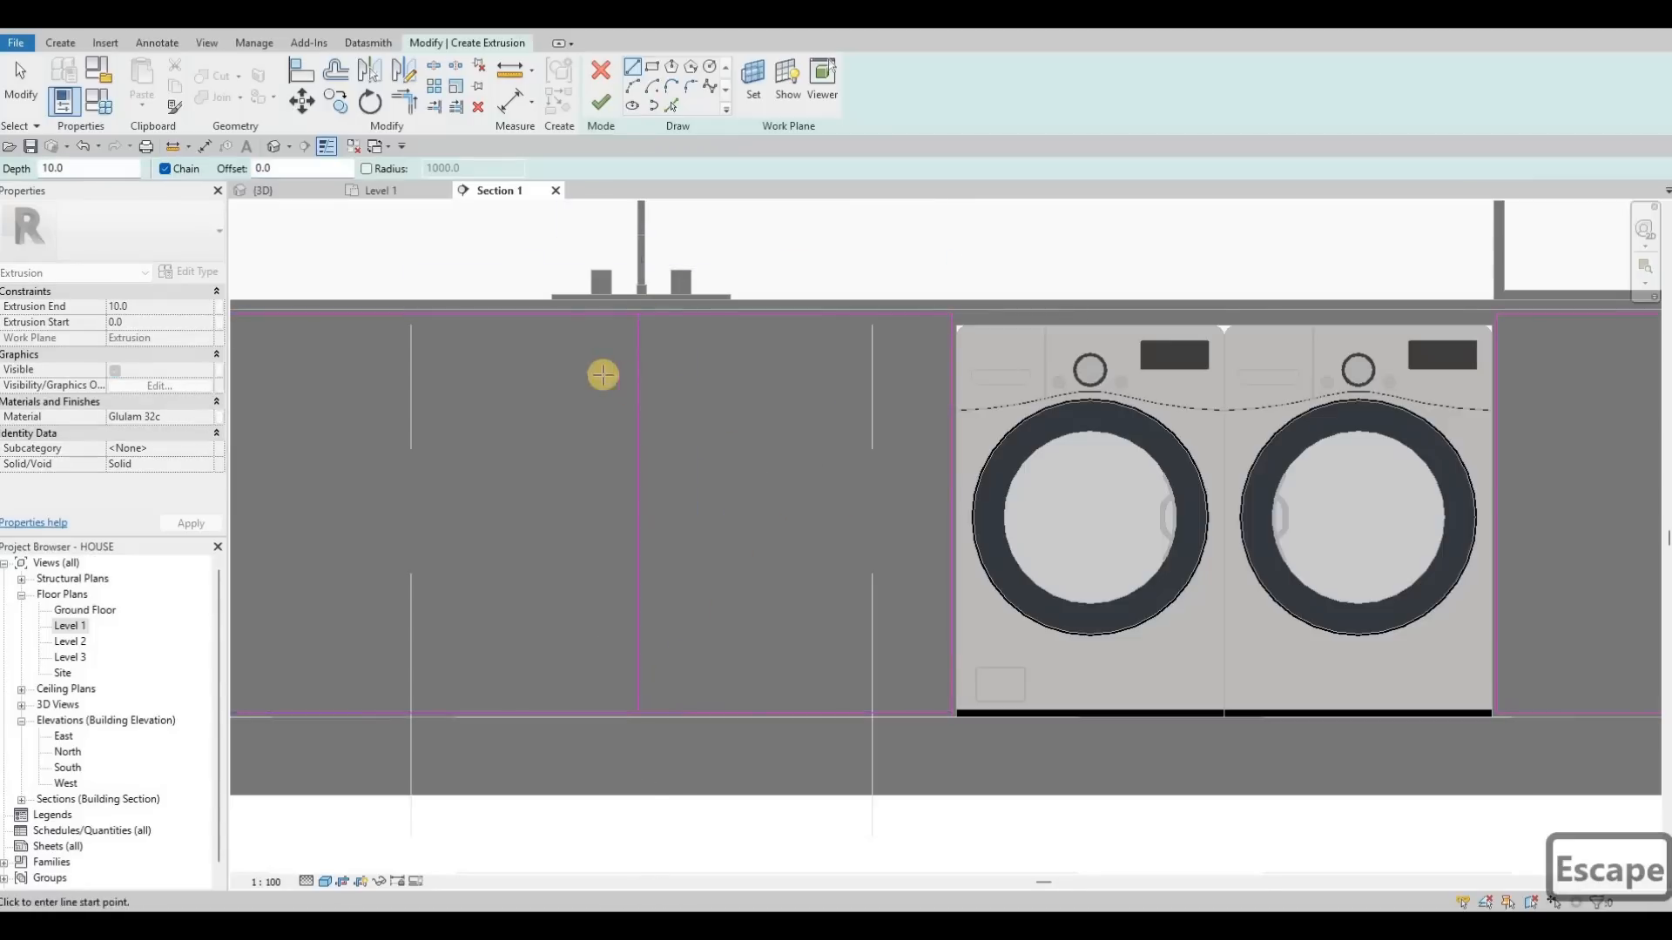
Draw a second vertical divider line across the front rectangle, between the cabinet's free end and the sink divider.
click(566, 310)
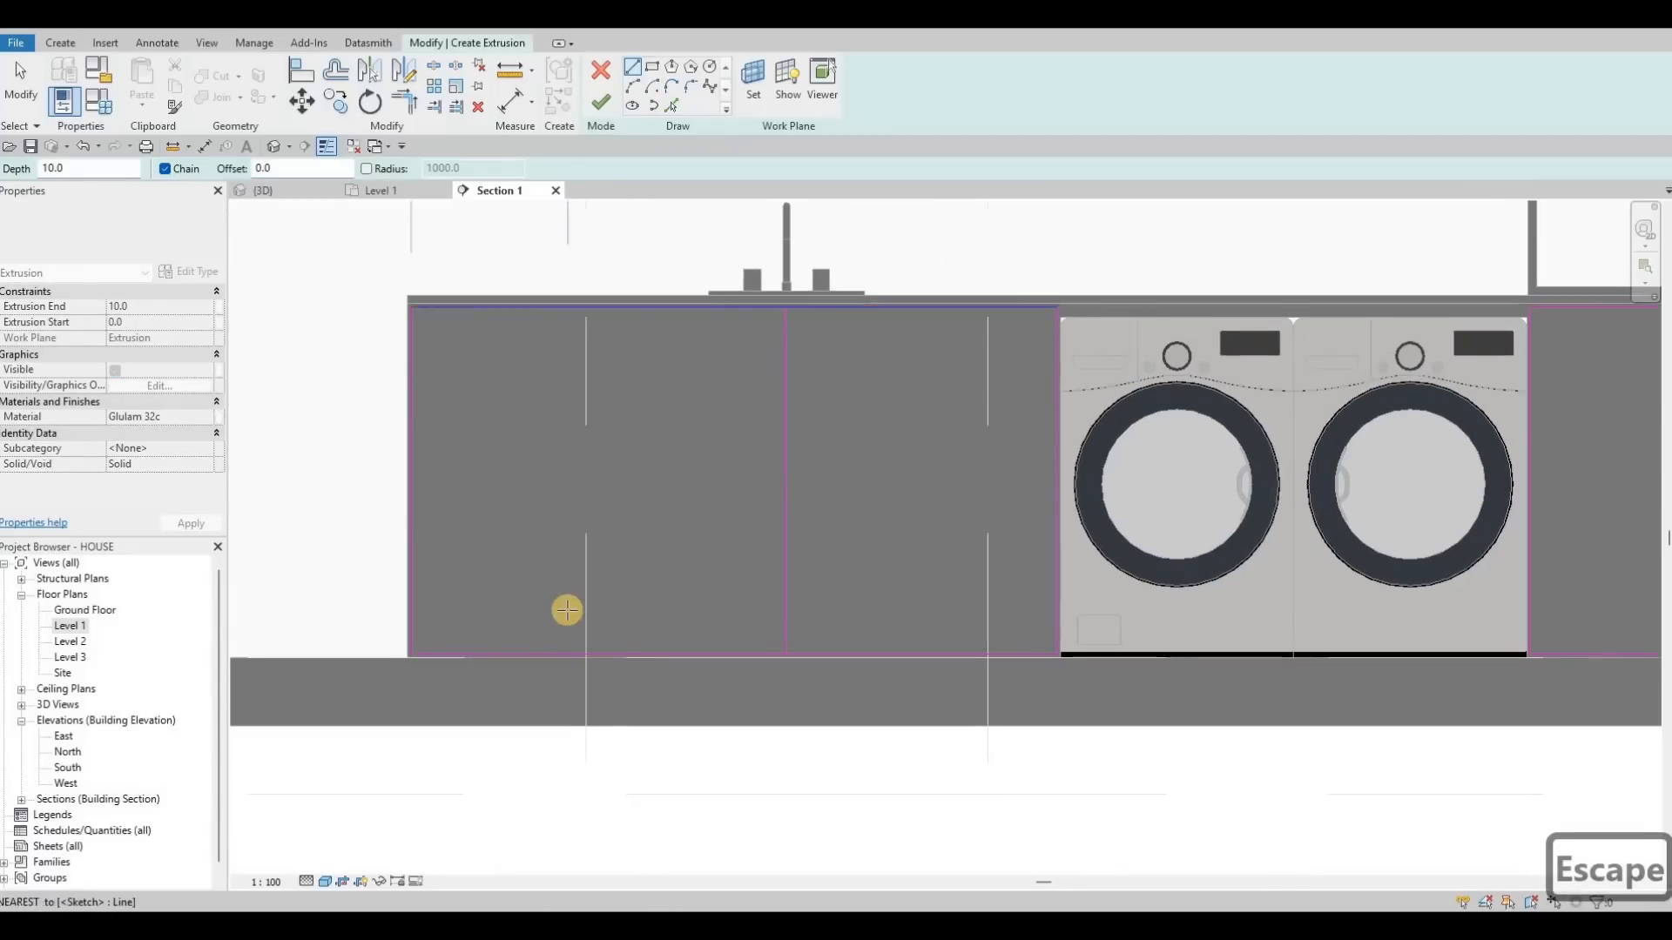
key(Escape)
scroll(671, 492, down, 2)
key(Escape)
key(Escape)
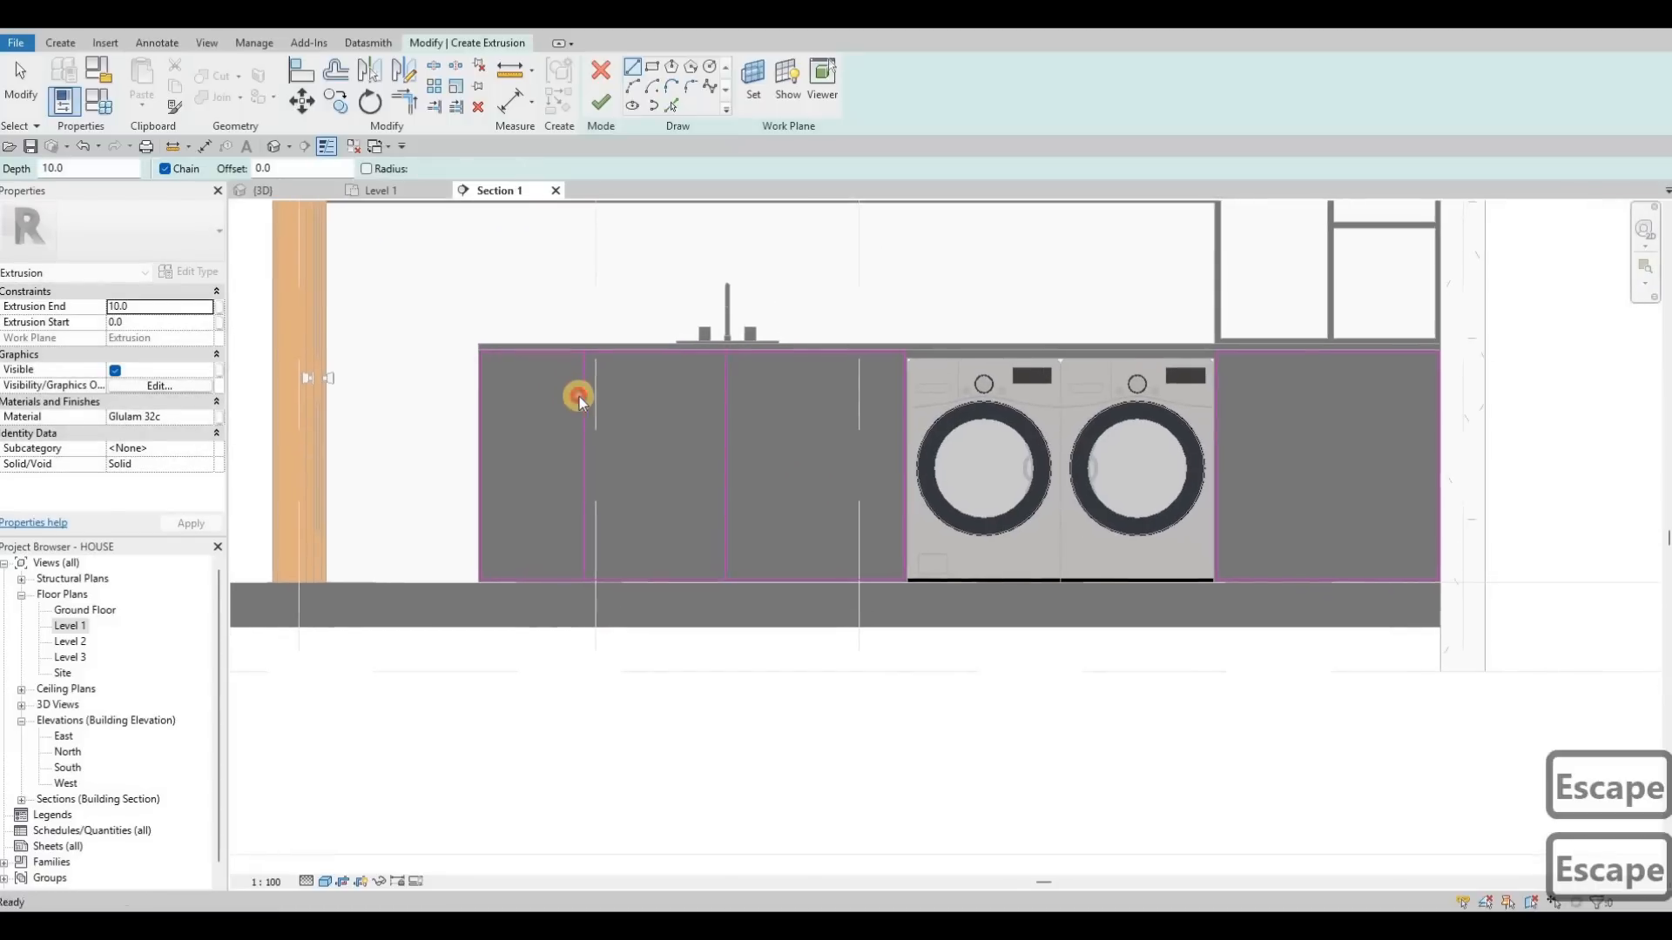
Nudge the second divider line towards the cabinet's free end, to 420 mm from the end line.
click(607, 406)
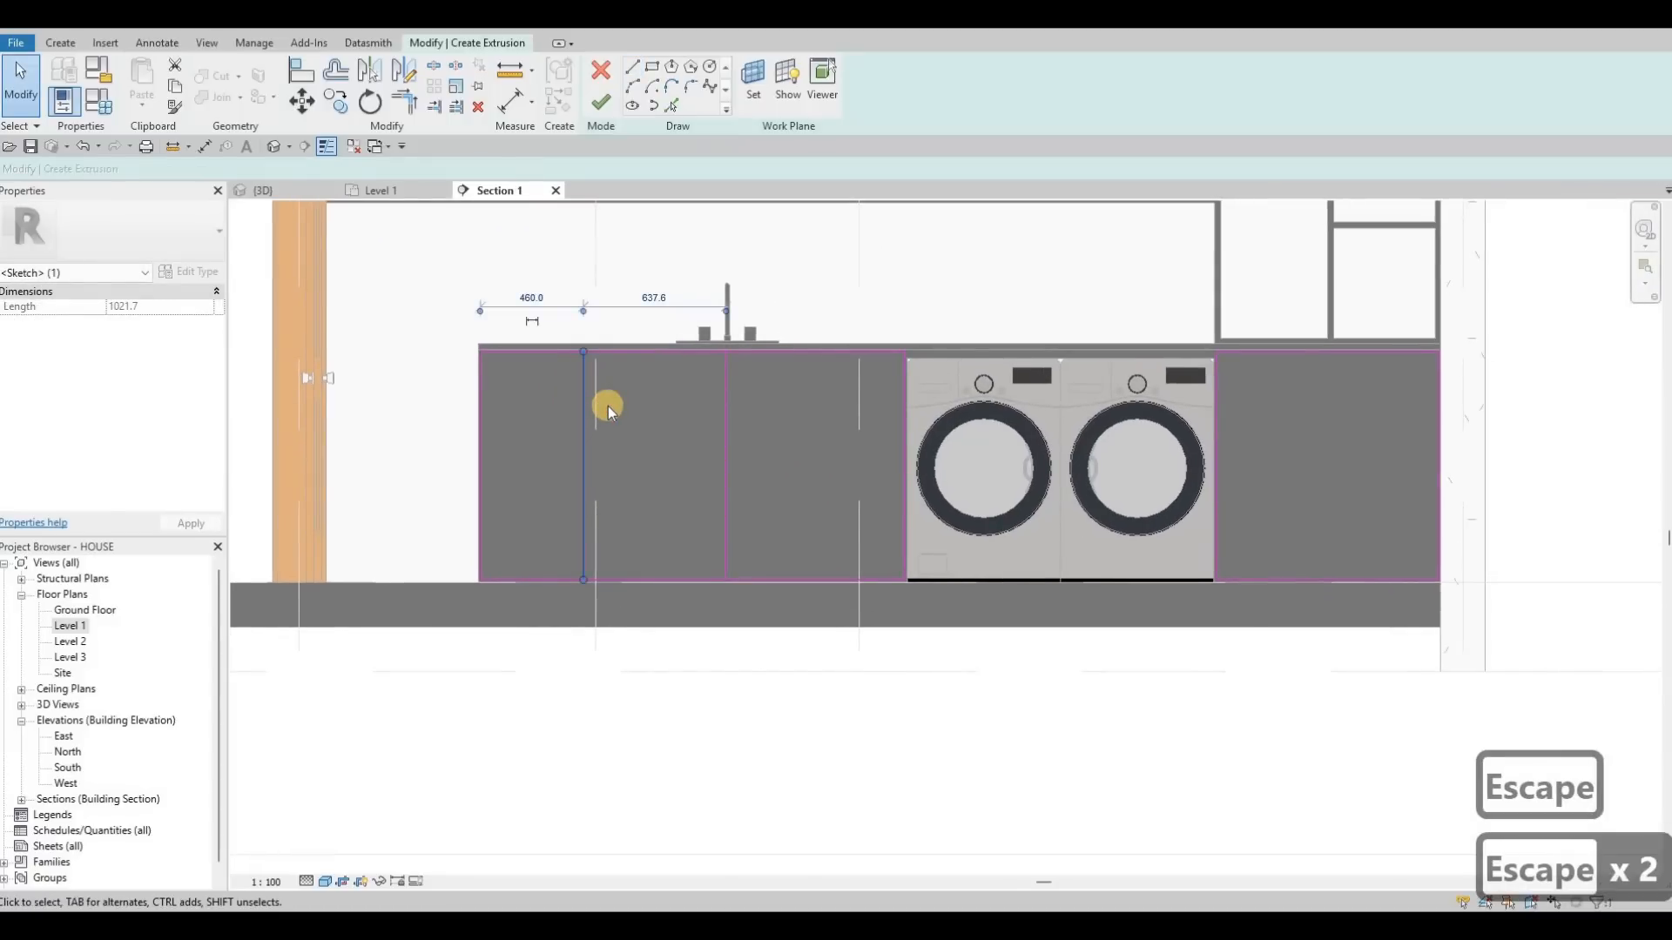
key(Left)
key(Left)
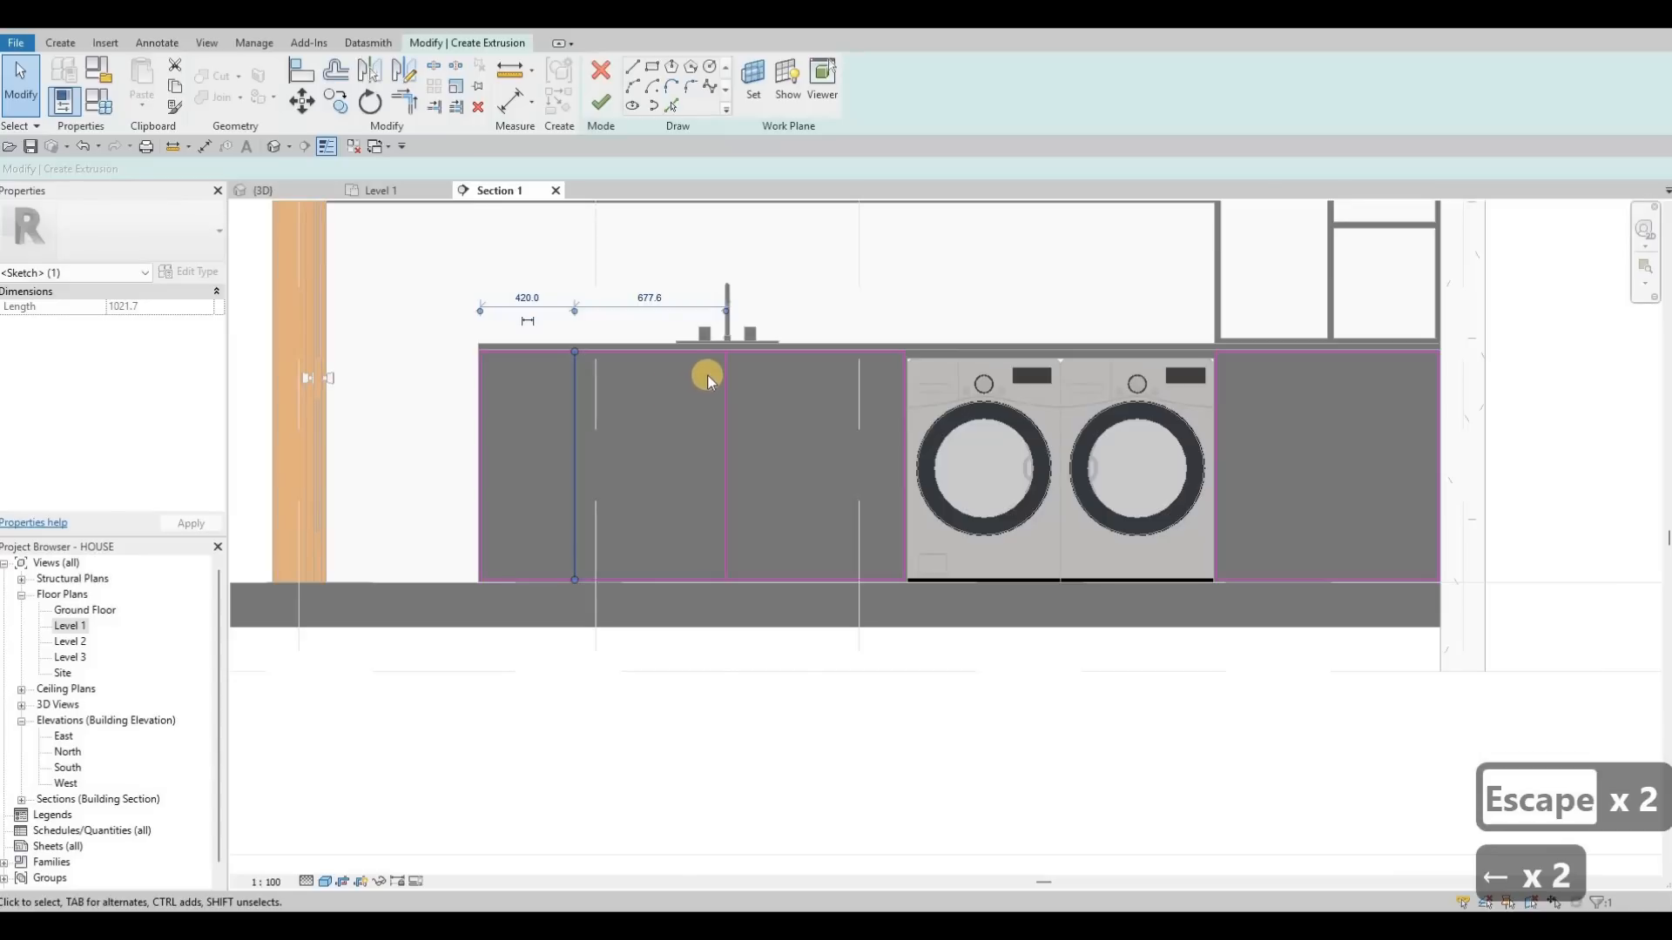
key(Escape)
Try to space the two divider lines 800 mm apart by moving the one below the tap, and undo the move.
middle_drag(692, 373, 661, 366)
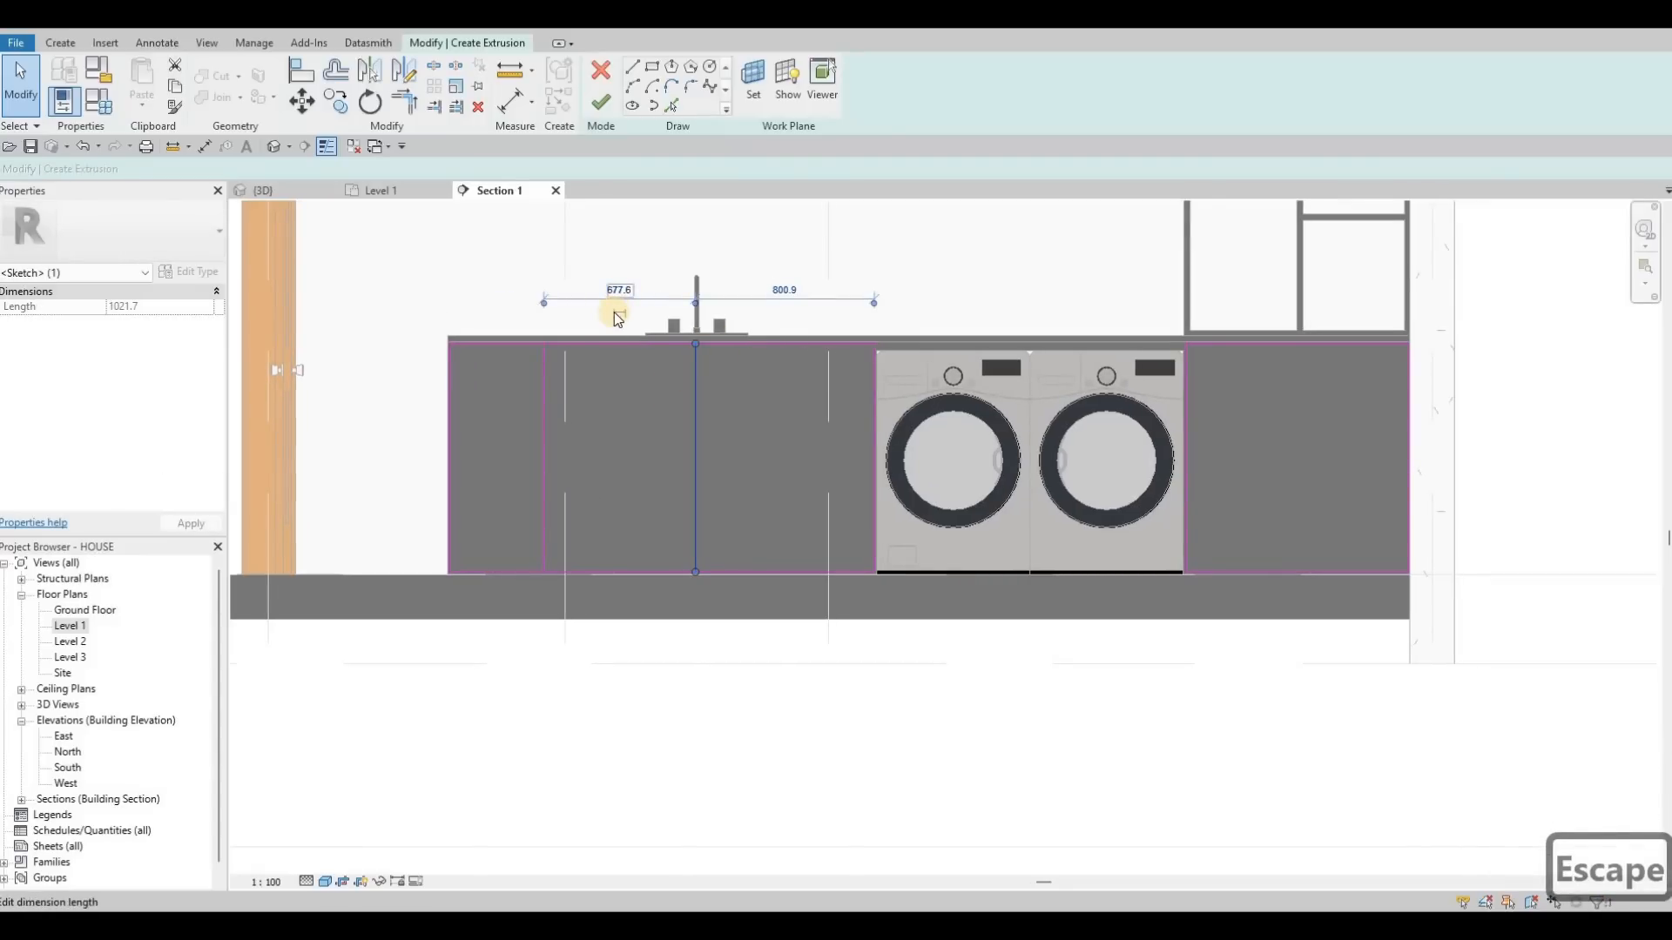
text(800)
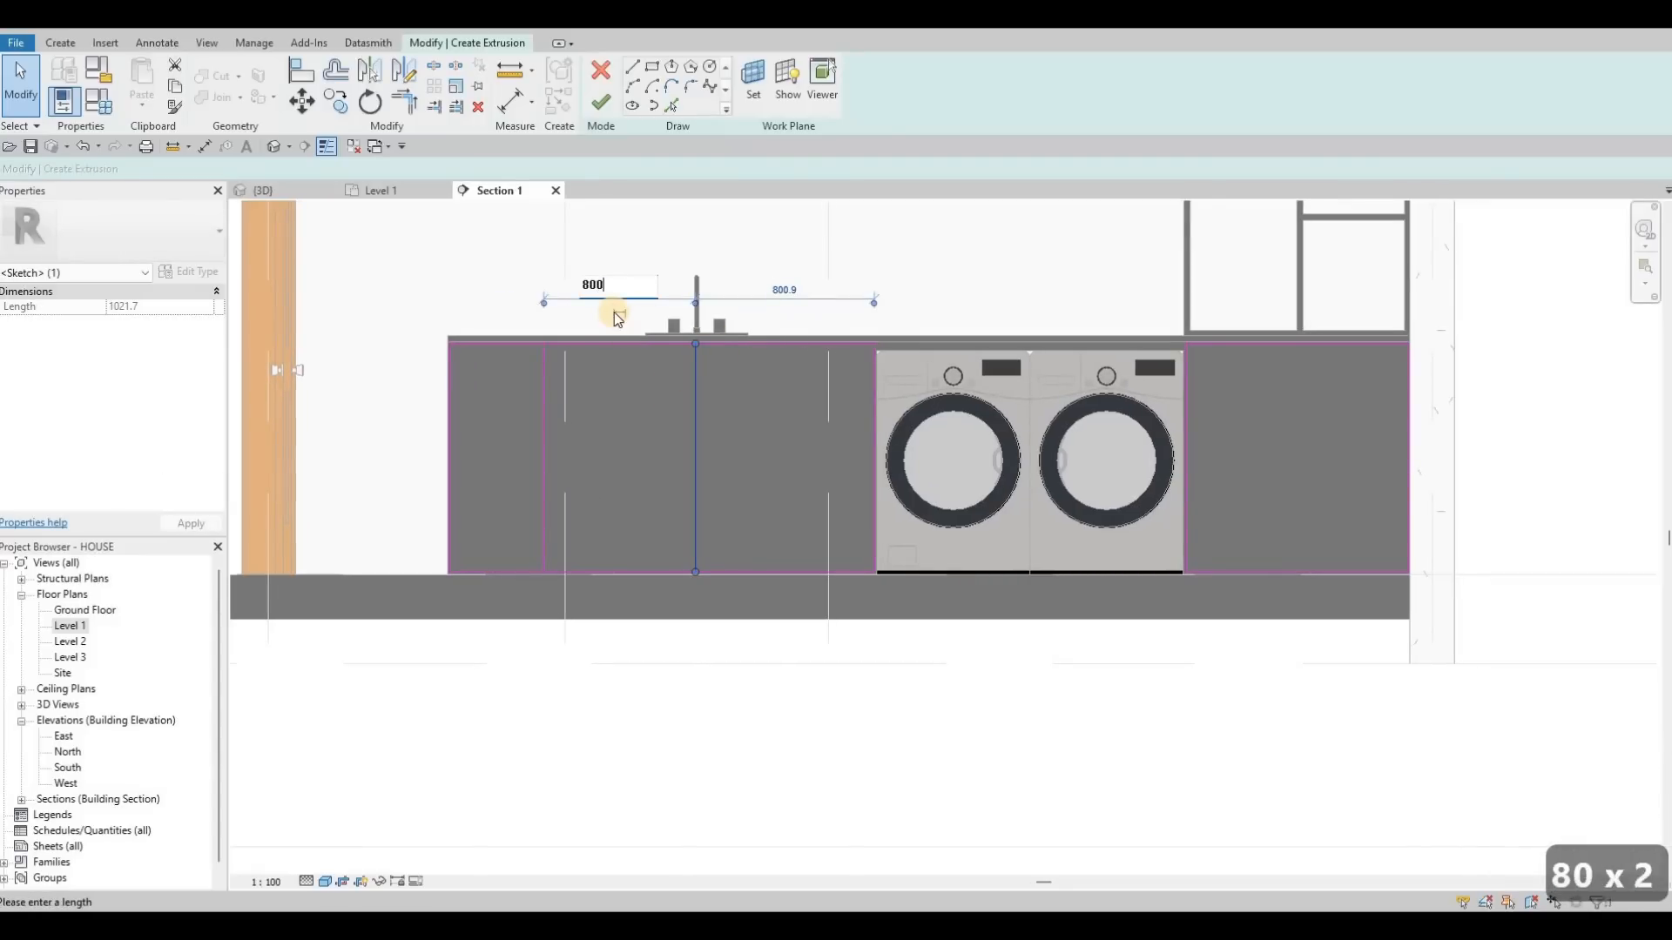
key(Return)
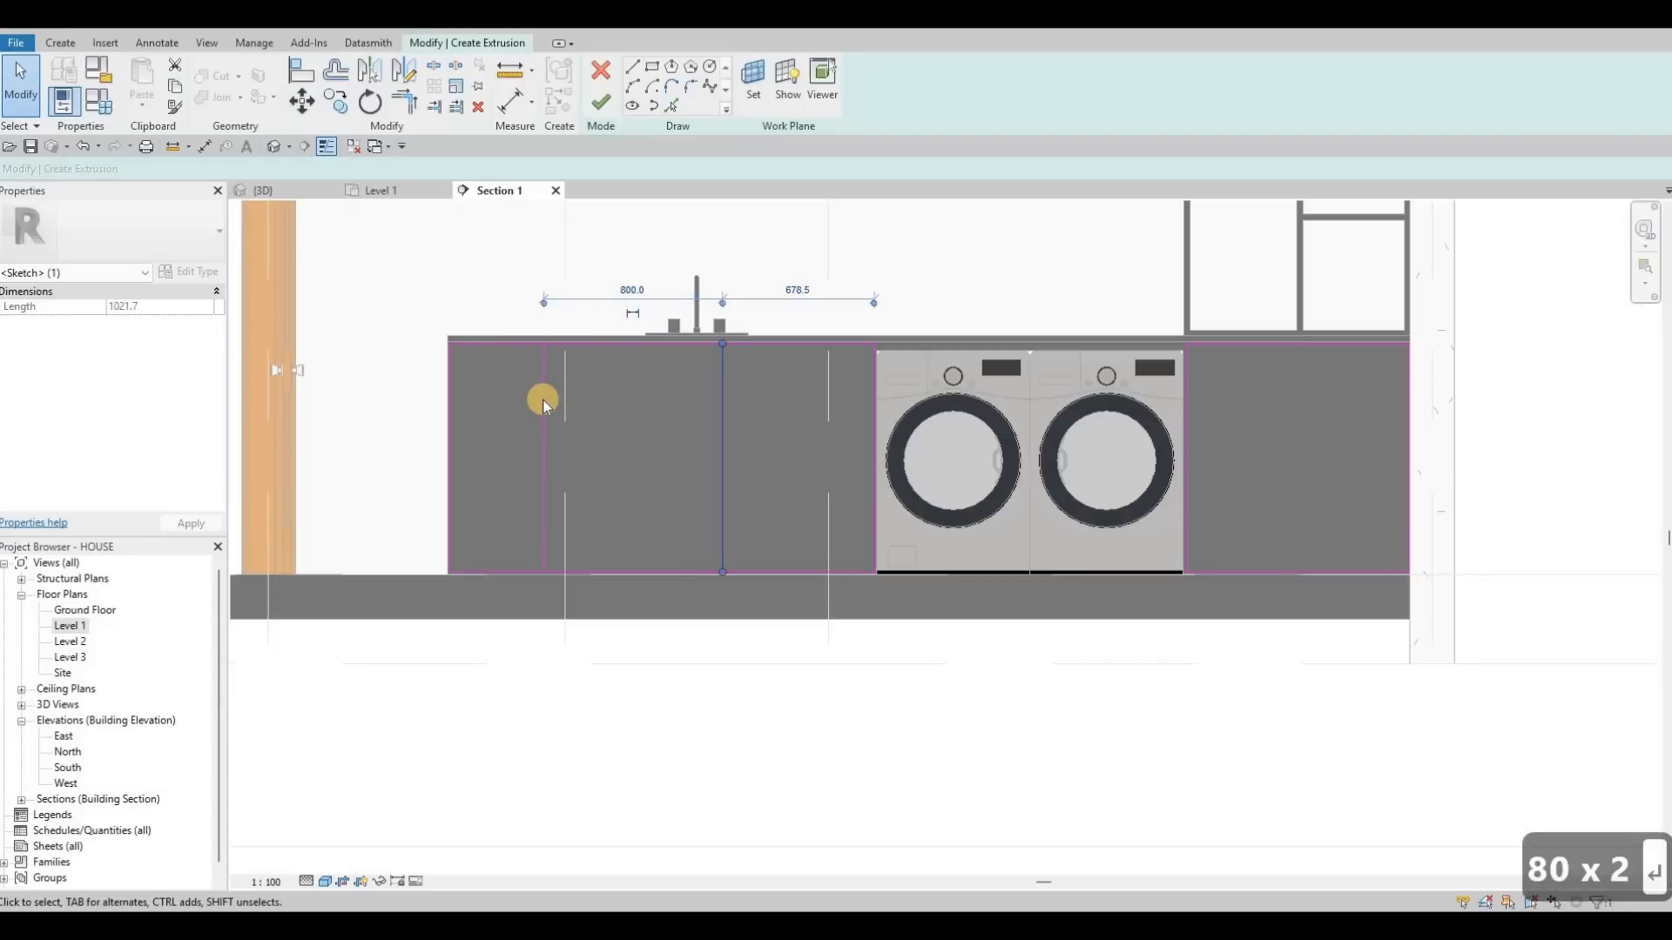
key(ctrl+z)
key(Escape)
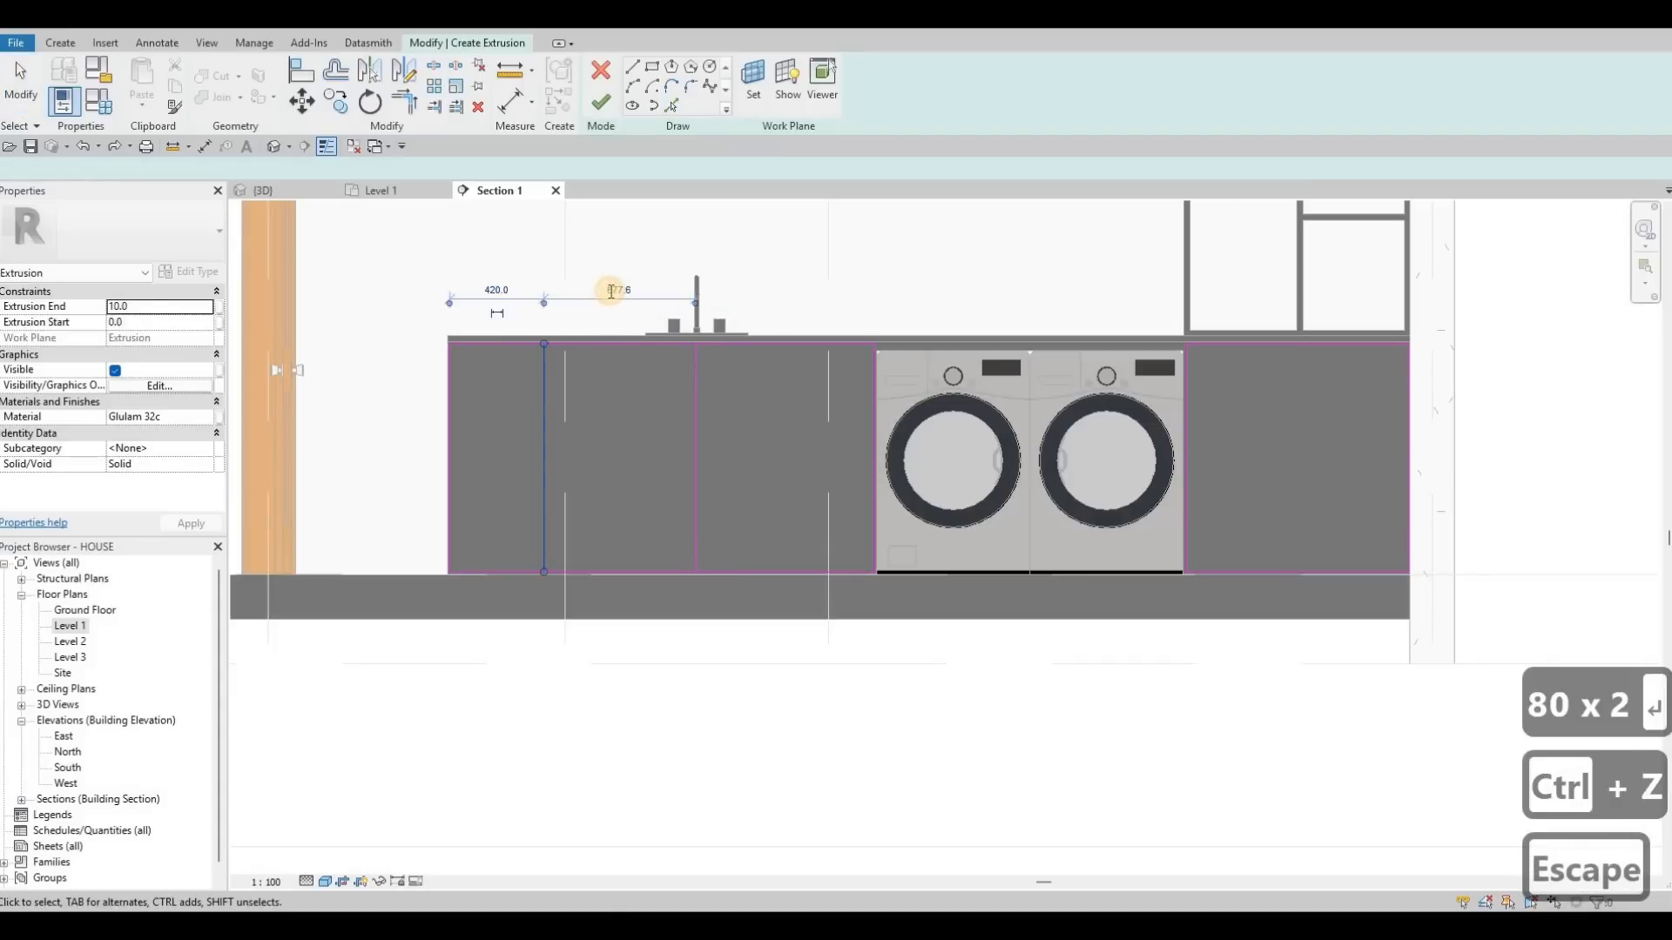
Move the divider line nearest the cabinet's free end to 800 mm from the divider below the tap.
text(800)
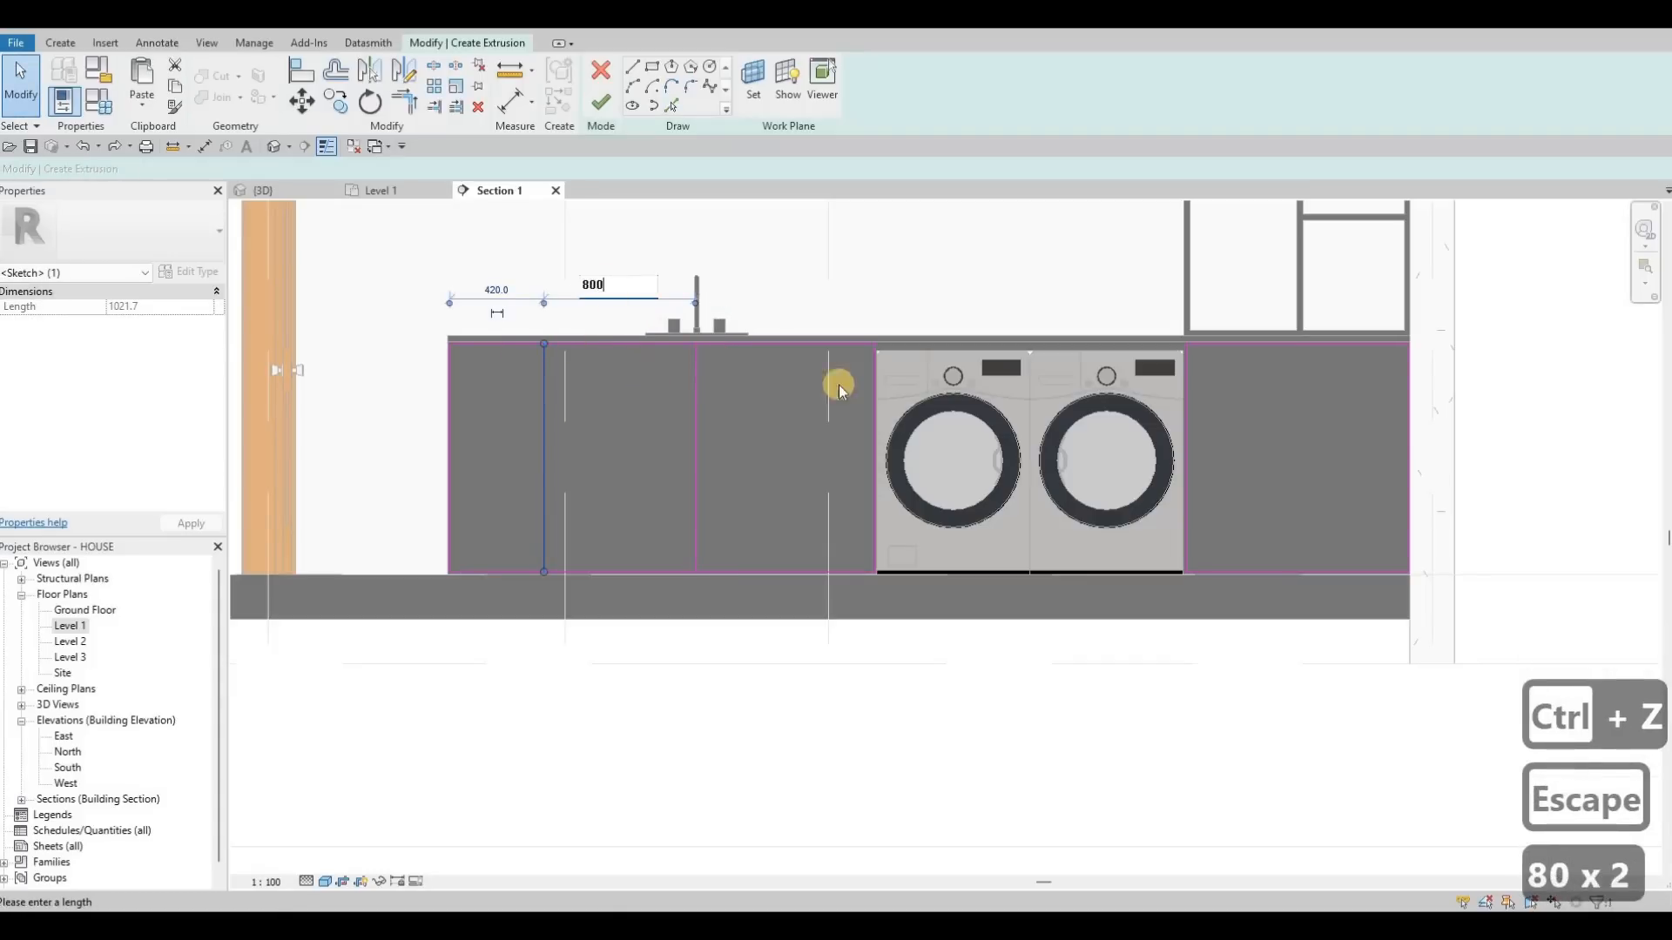
key(Return)
key(Escape)
key(Escape)
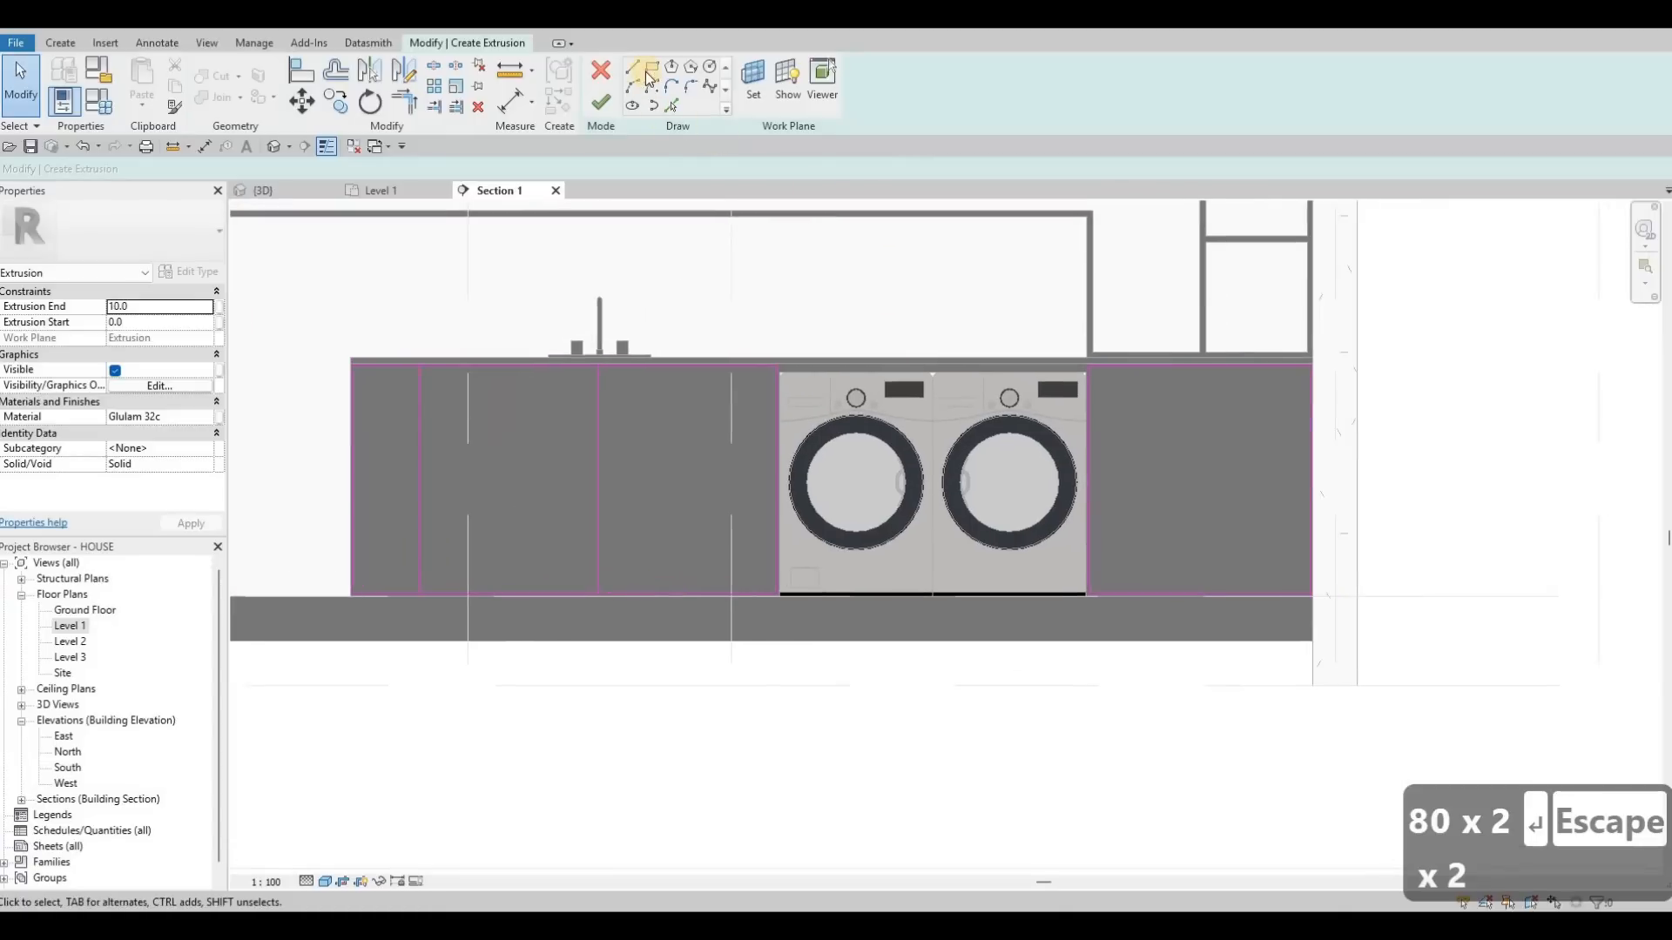
Draw a vertical divider line through the middle of the front rectangle between the washing machines and the wall.
click(1149, 376)
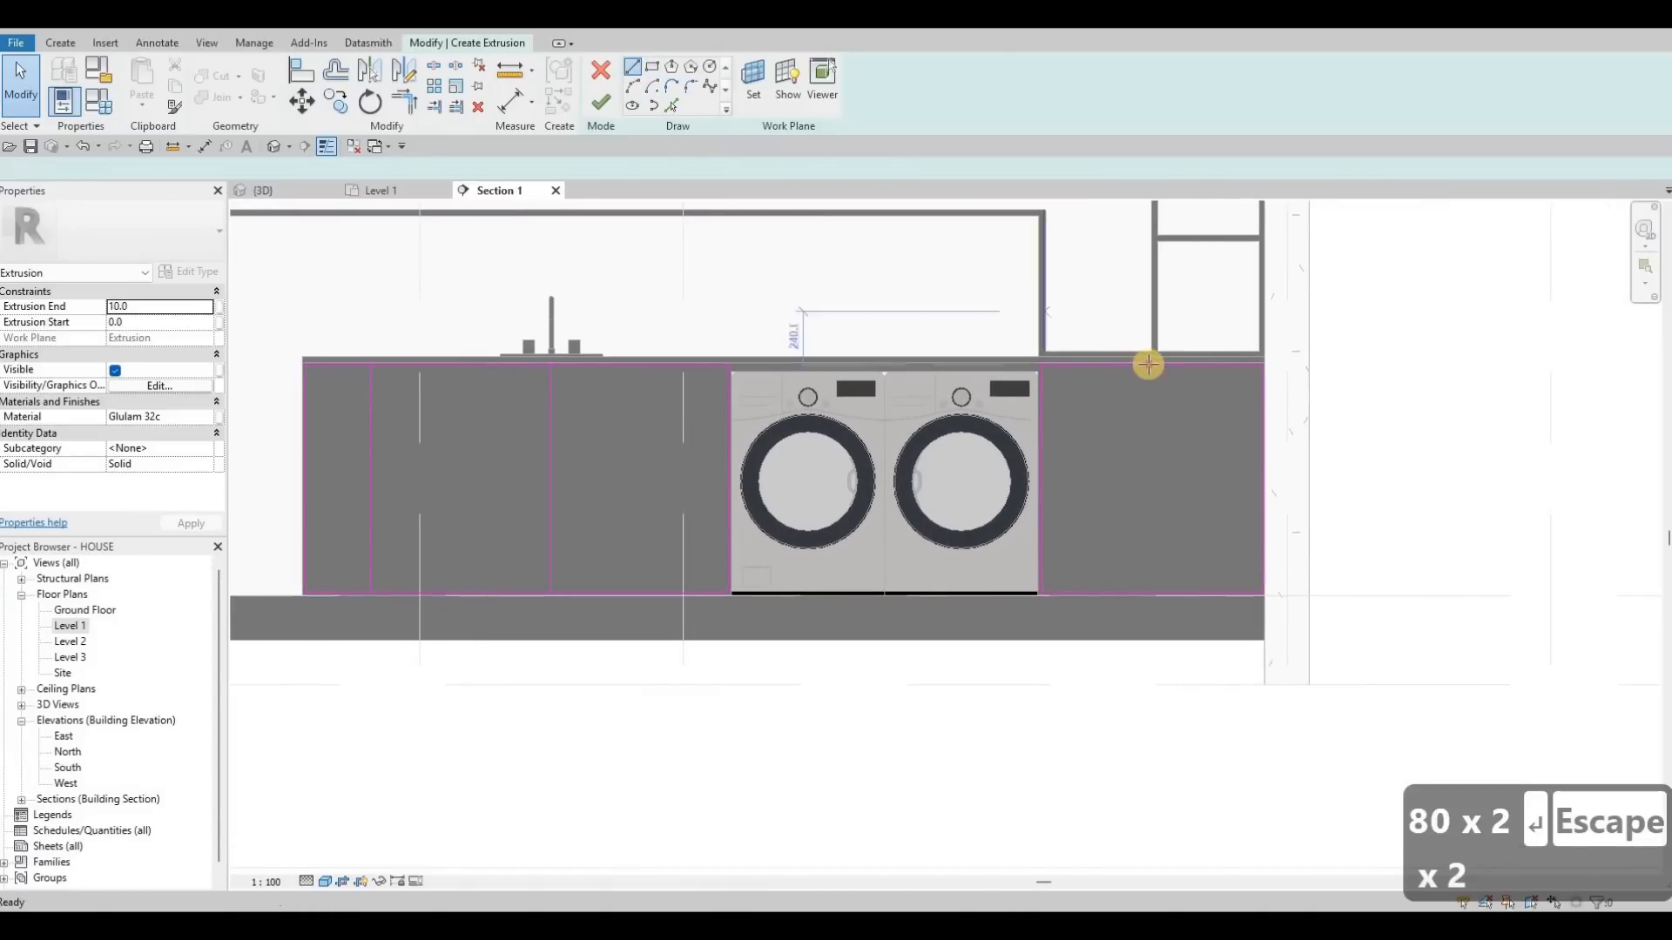
click(1150, 596)
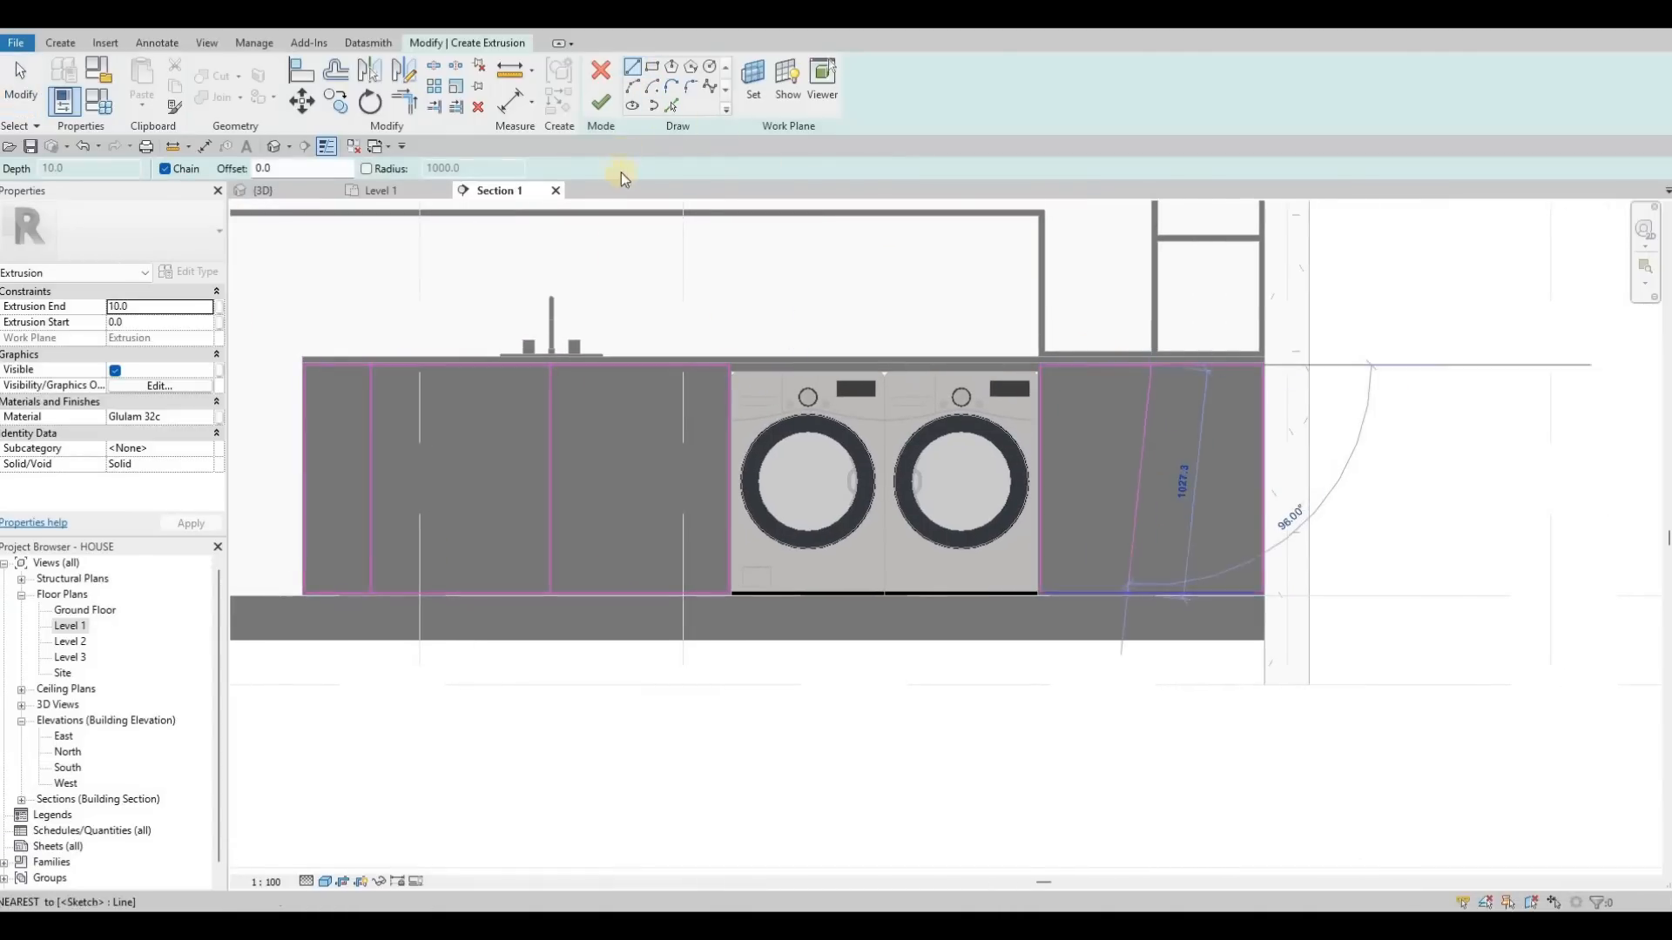
key(Escape)
key(Escape)
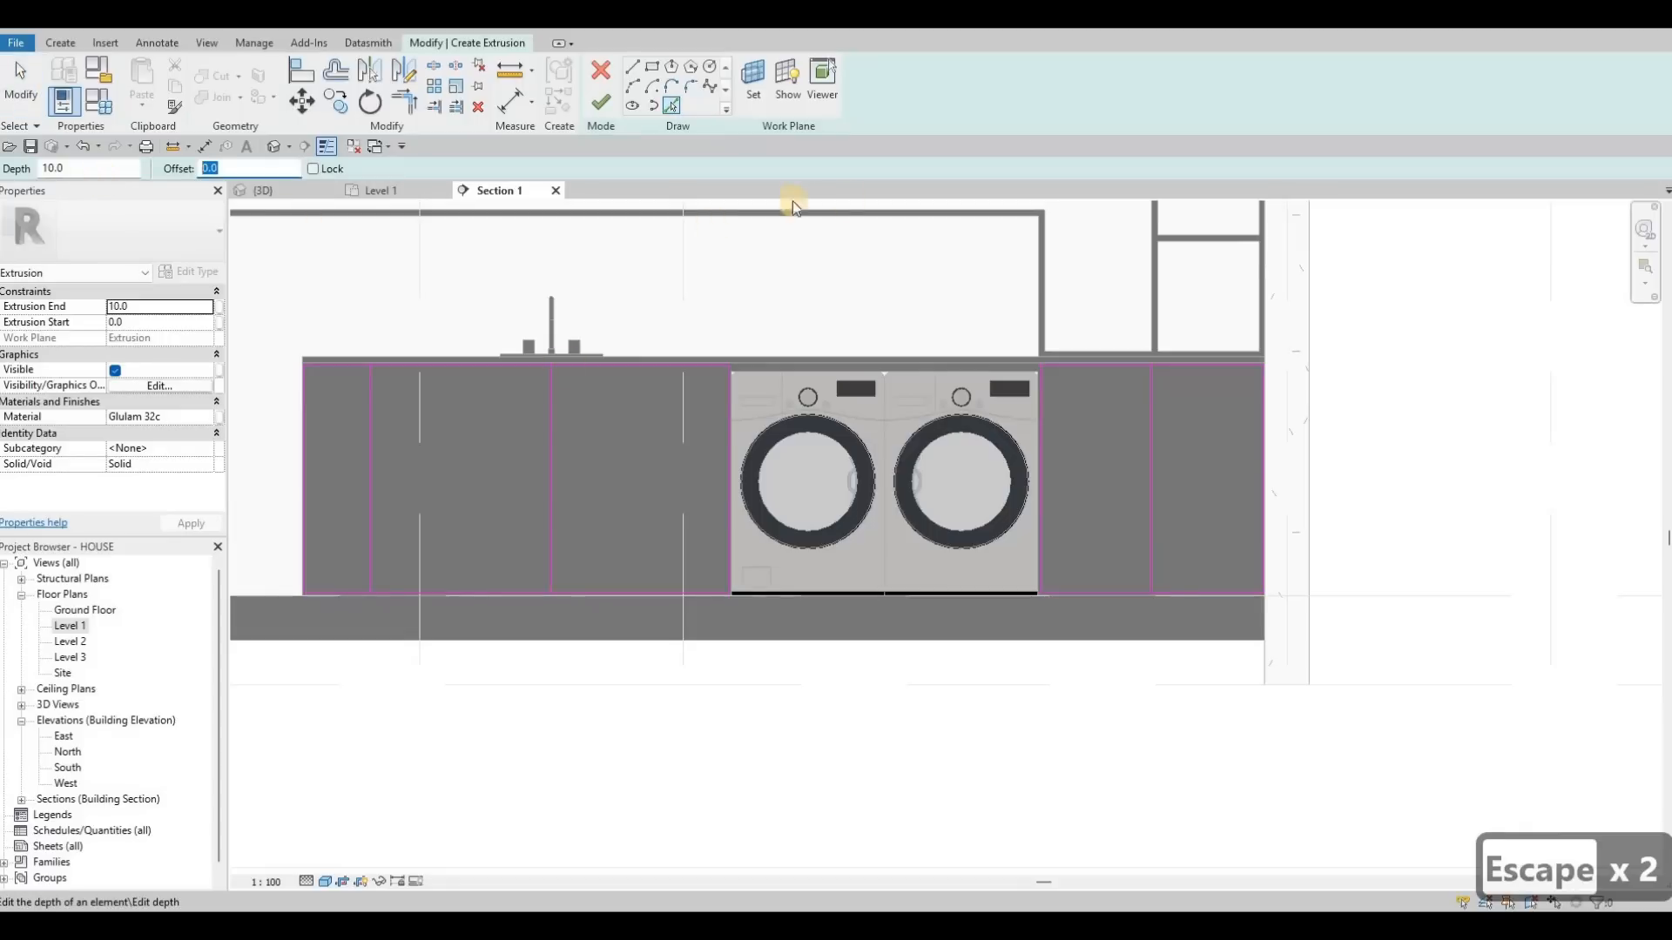
Pick the vertical divider lines with a 10 mm offset to create a parallel line beside each one.
text(10)
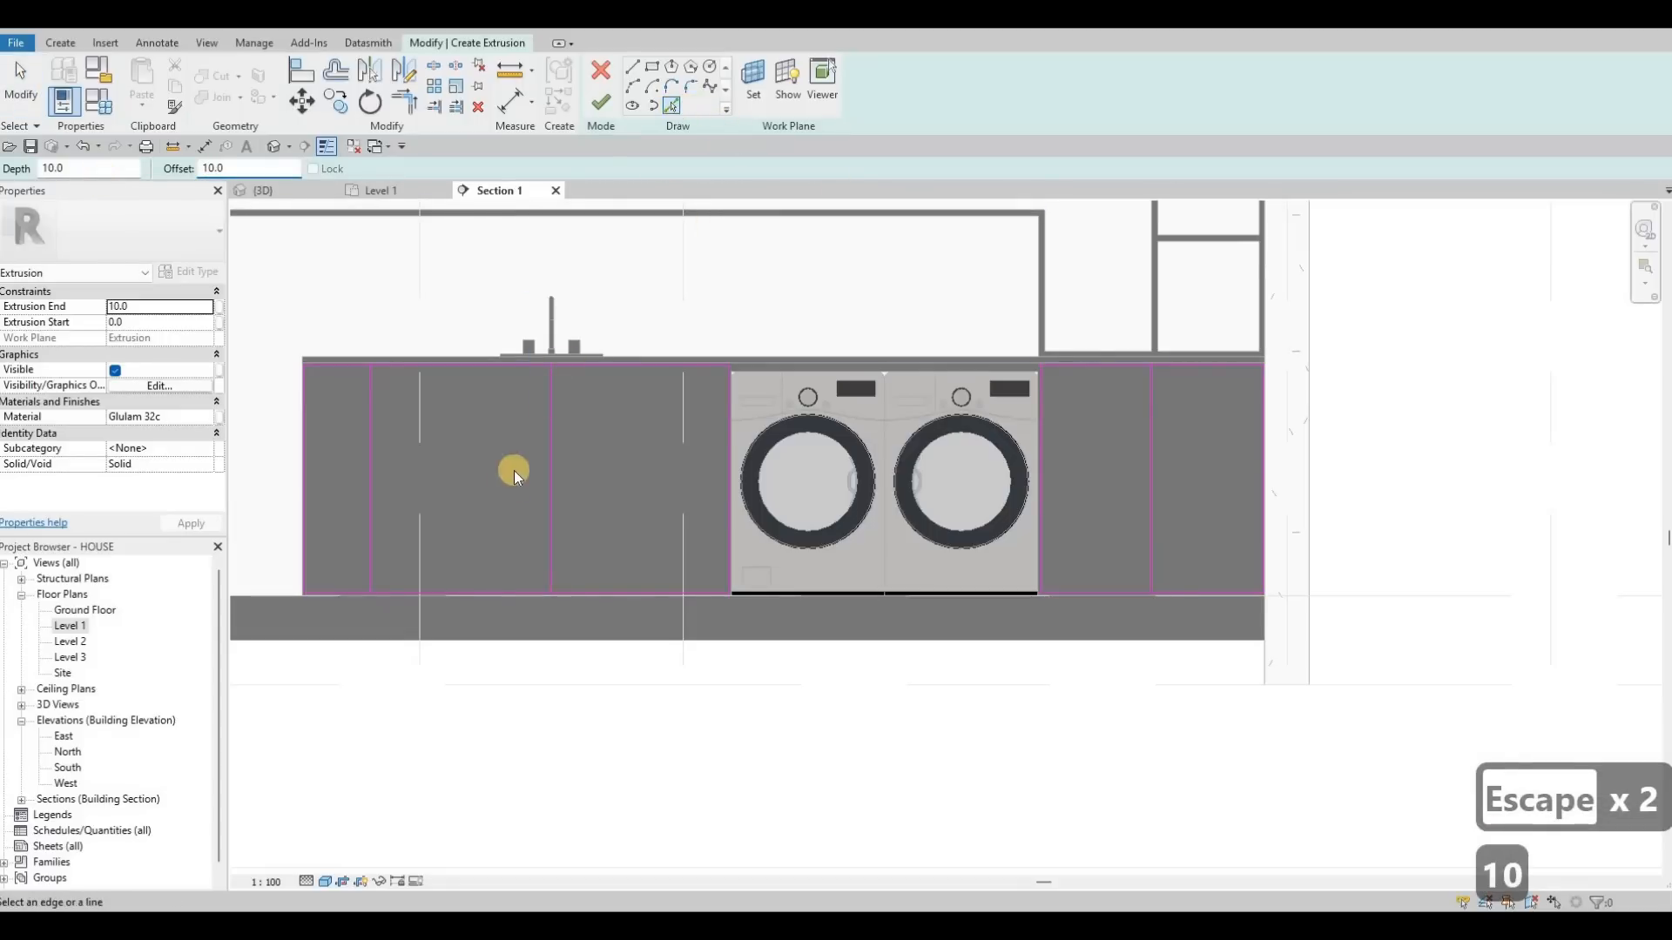
click(549, 461)
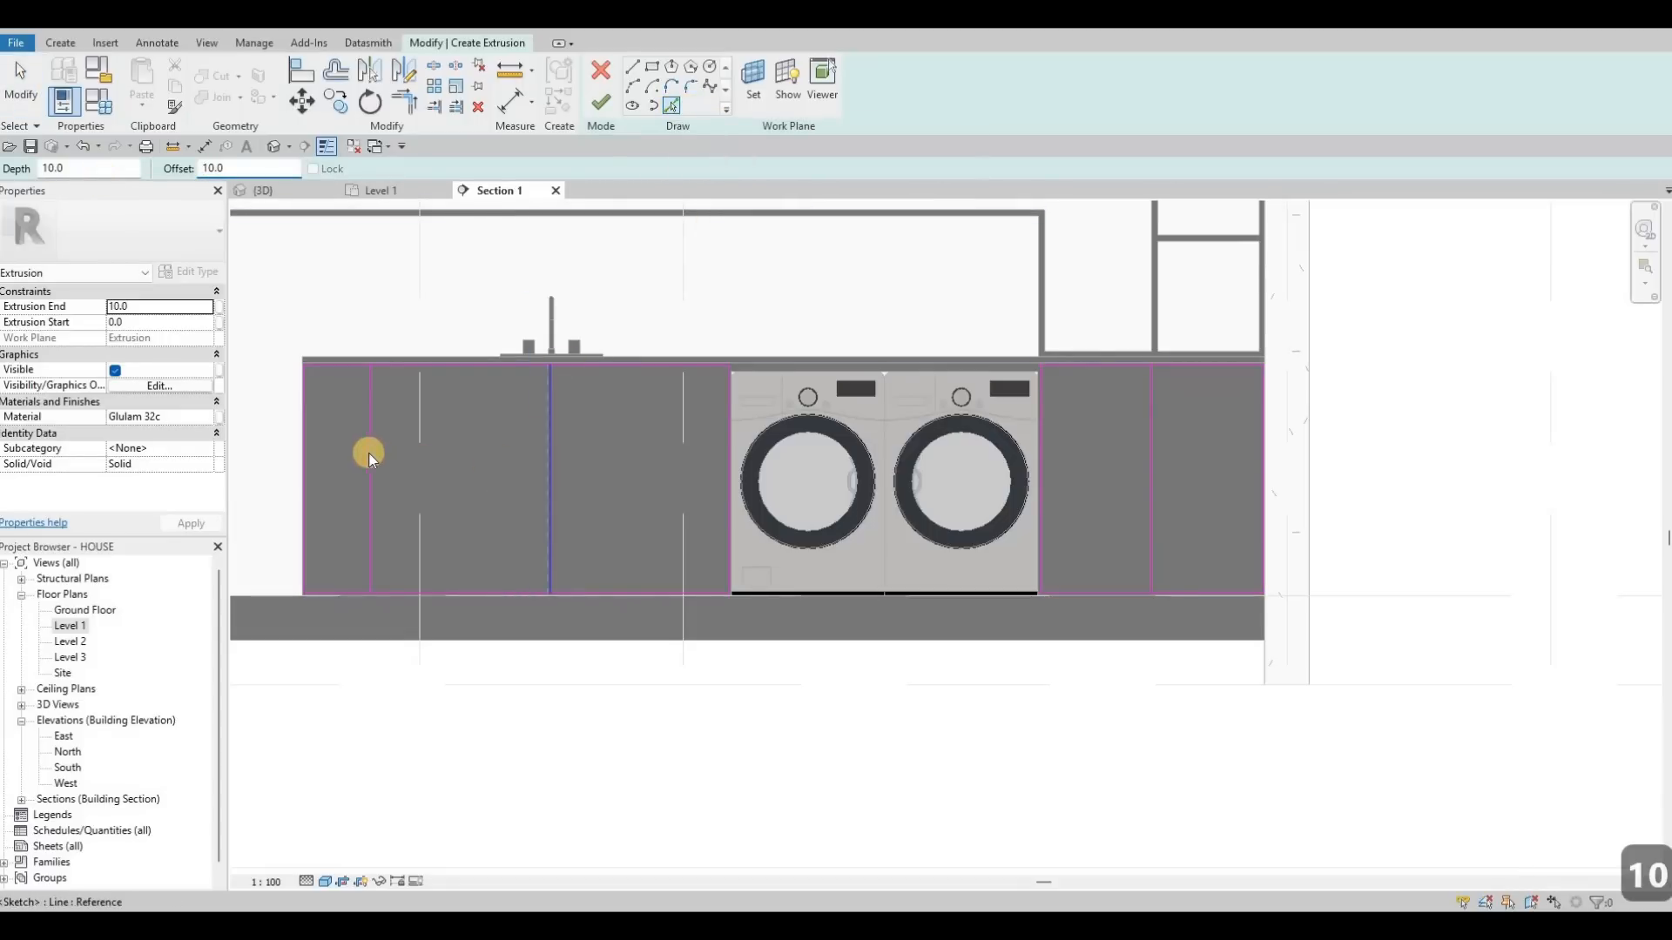
click(1153, 400)
key(Escape)
Nudge the pair of divider lines below the sink two increments towards the washing machines.
scroll(523, 370, up, 2)
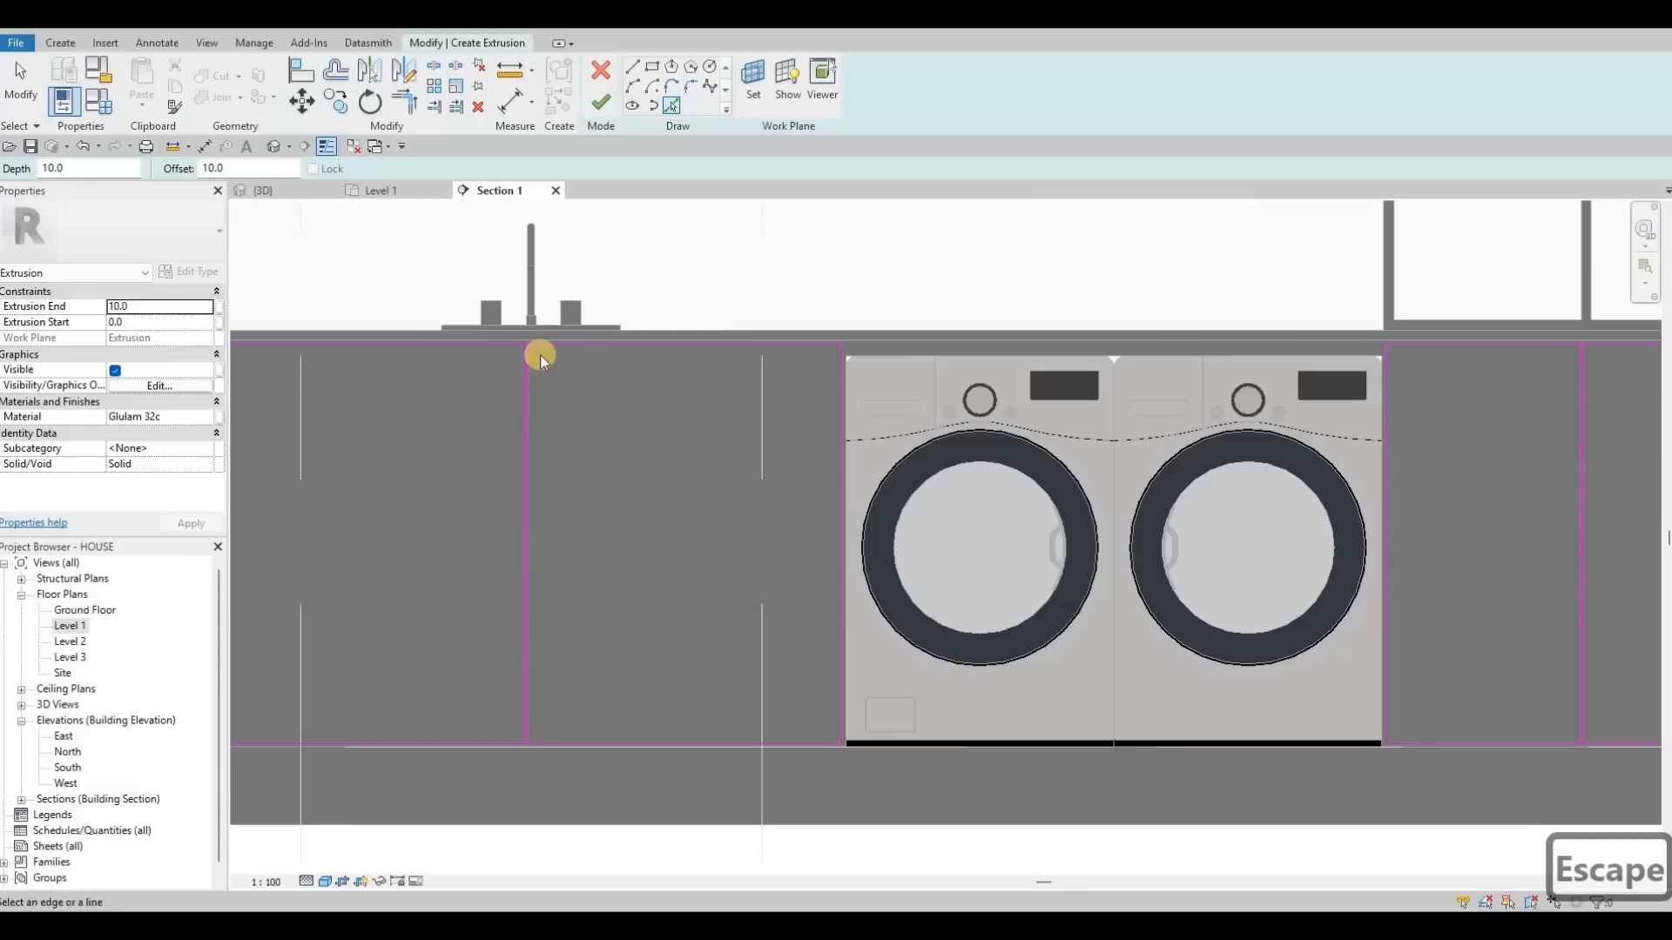
key(Escape)
scroll(540, 353, up, 2)
key(Escape)
click(528, 357)
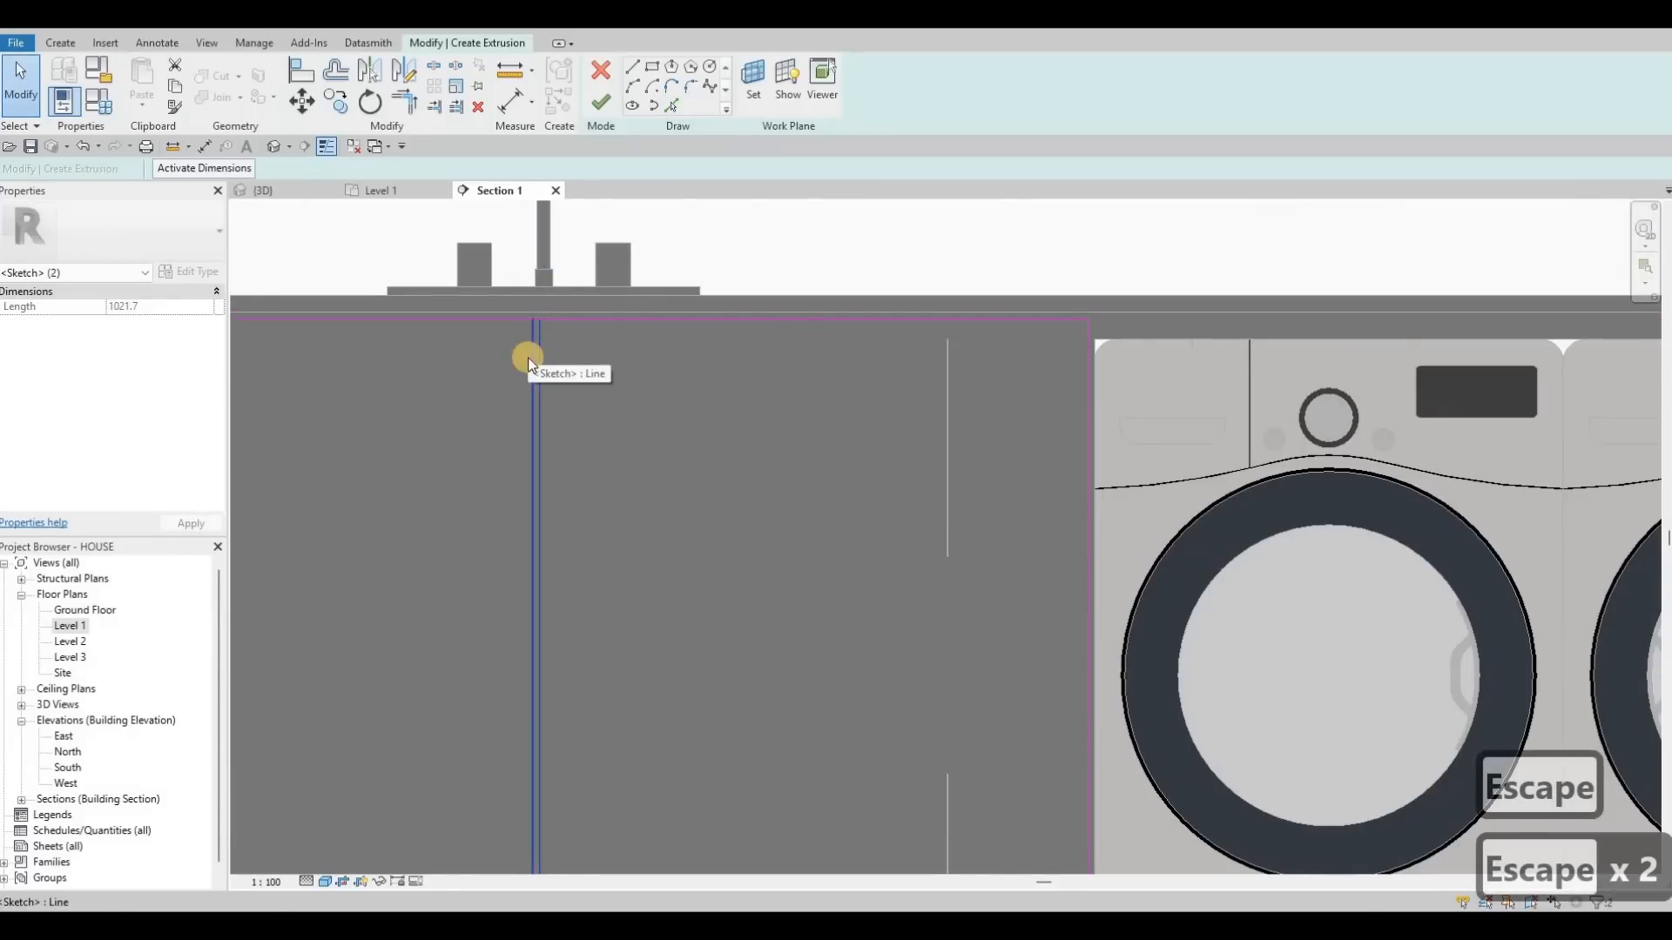
key(Right)
key(Right)
key(Escape)
key(Escape)
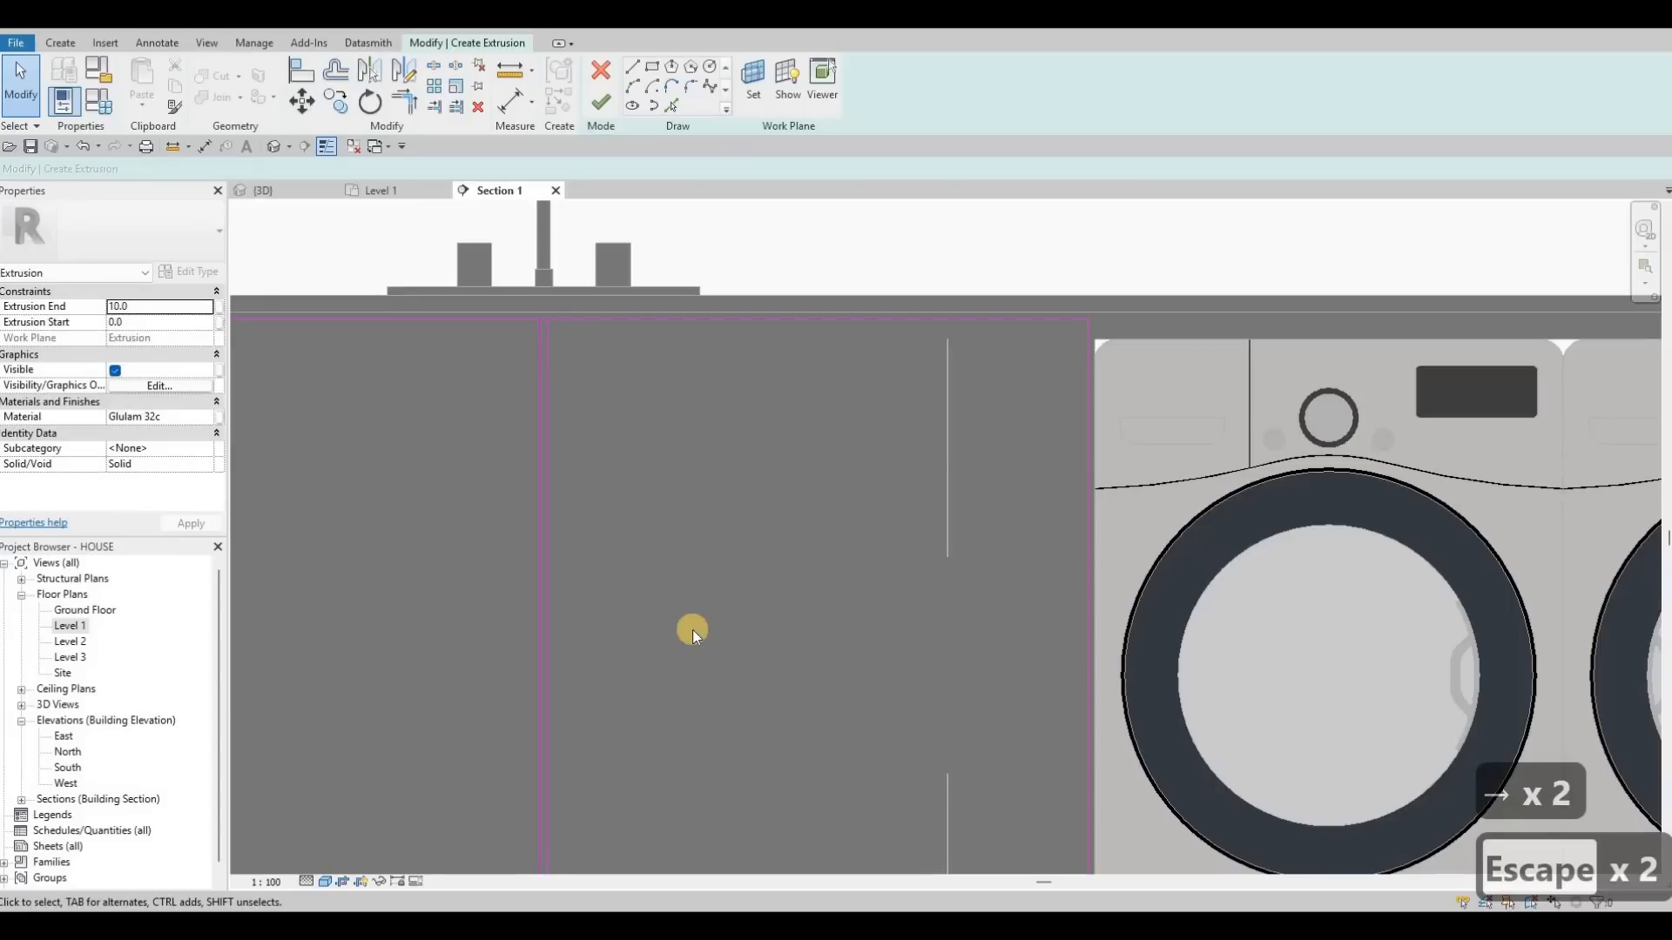
Split the upper and lower edges of the sink cabinet rectangle between the paired divider lines below the tap.
key(s)
key(l)
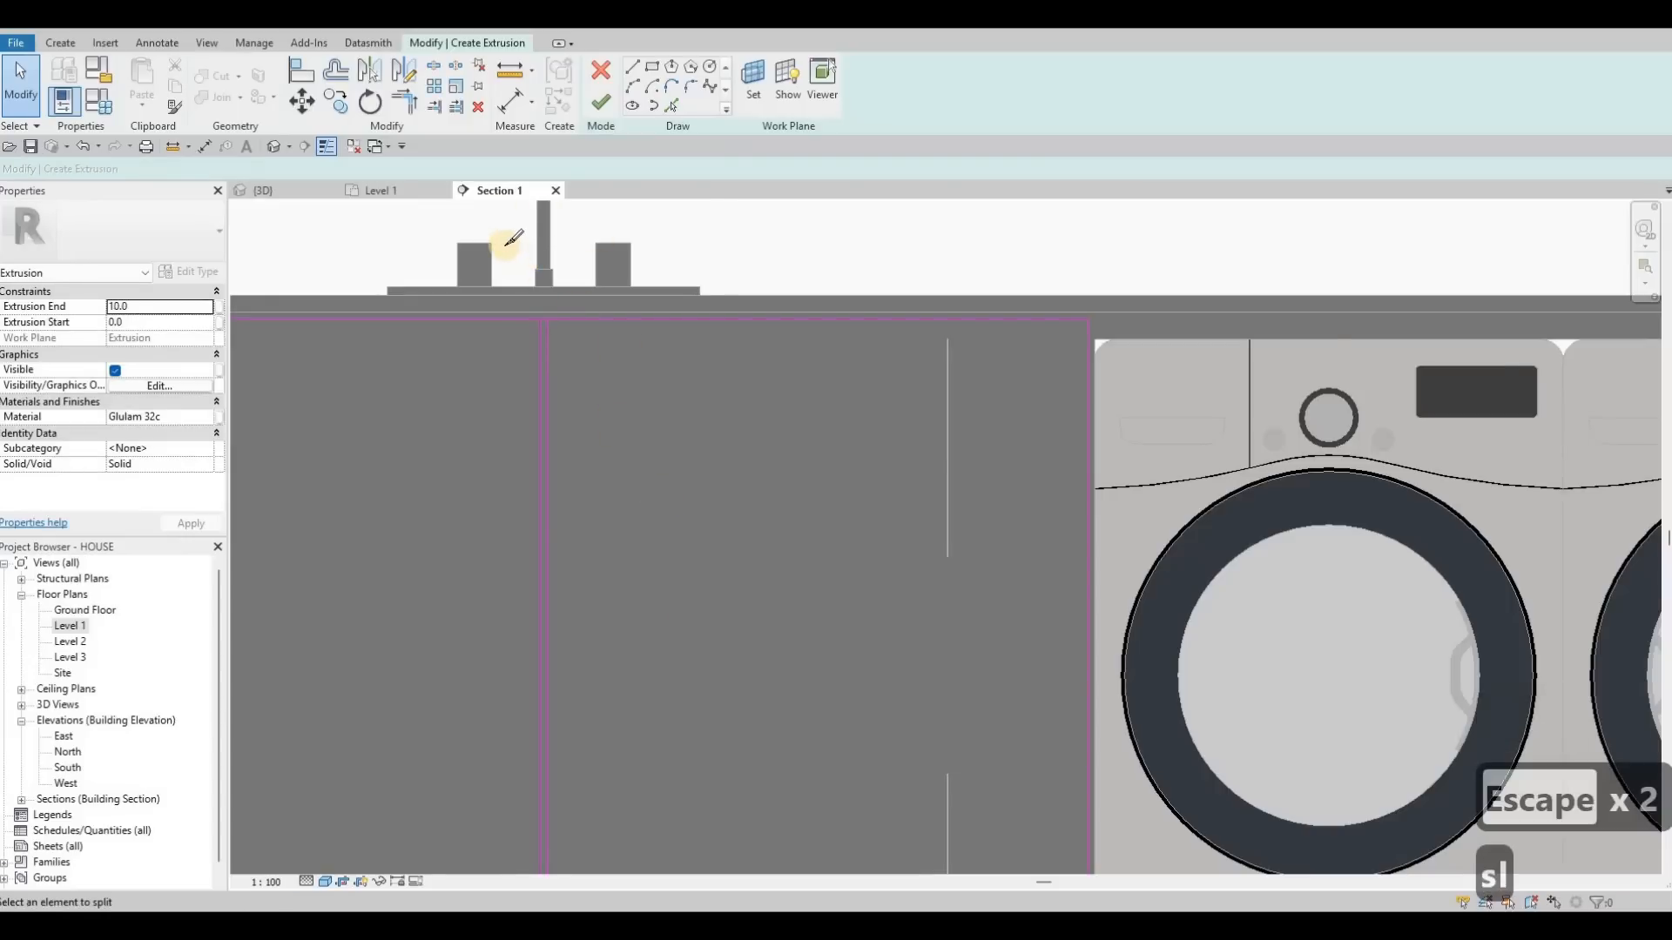
scroll(505, 247, up, 2)
click(506, 246)
scroll(513, 278, down, 3)
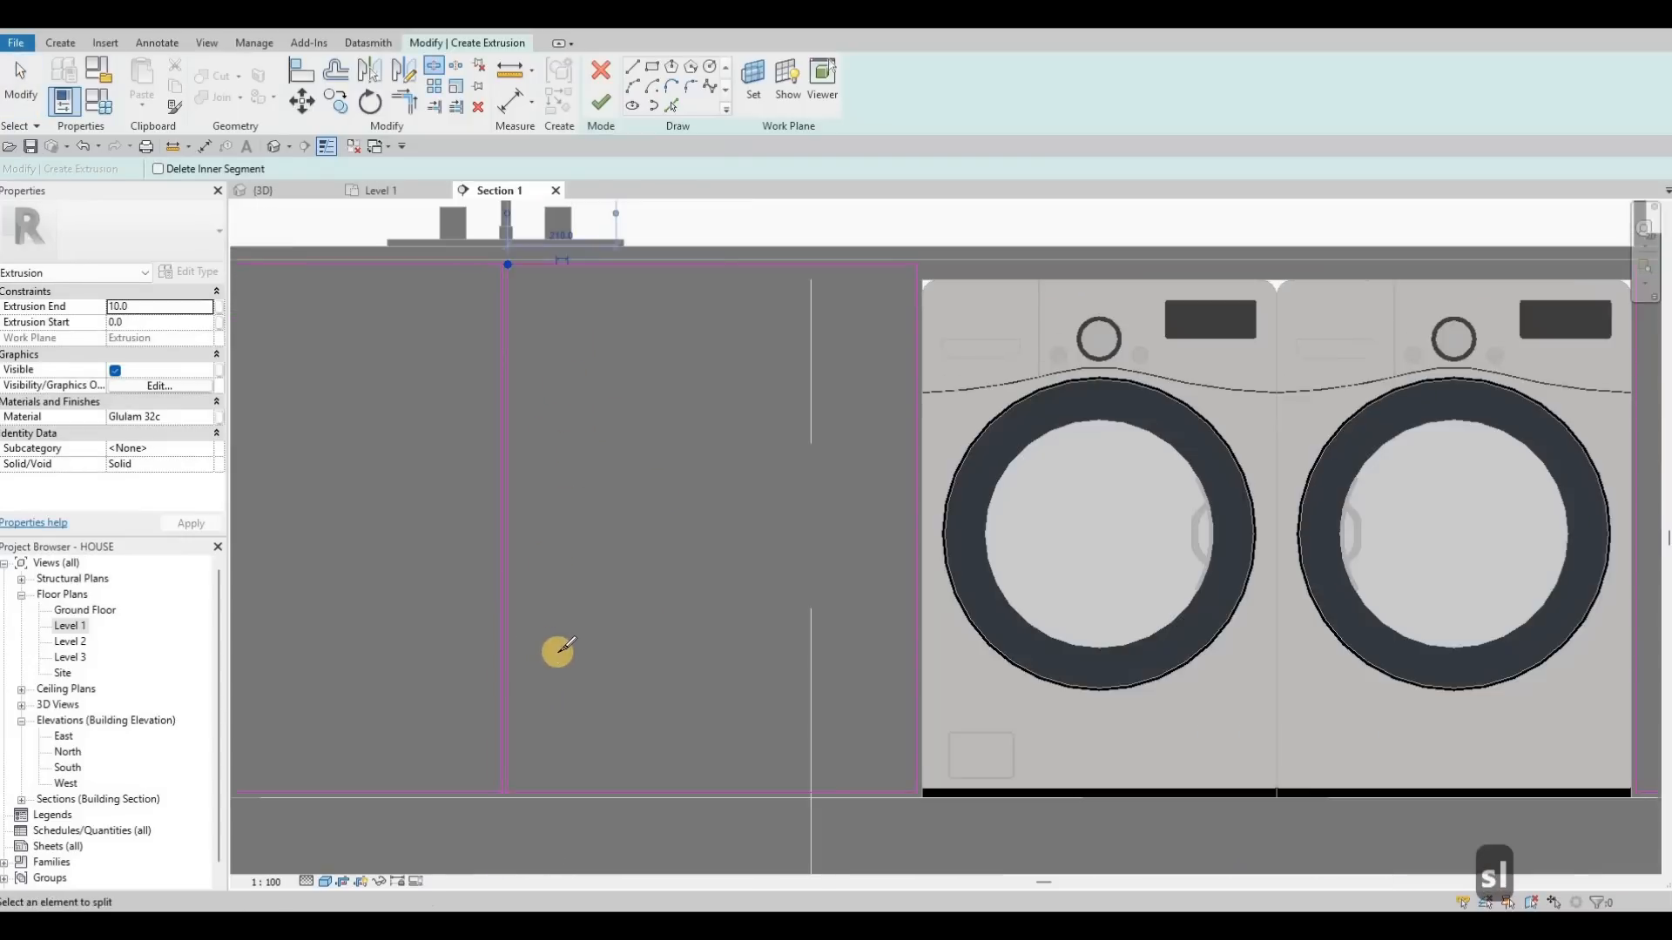
middle_drag(557, 652, 605, 512)
click(555, 652)
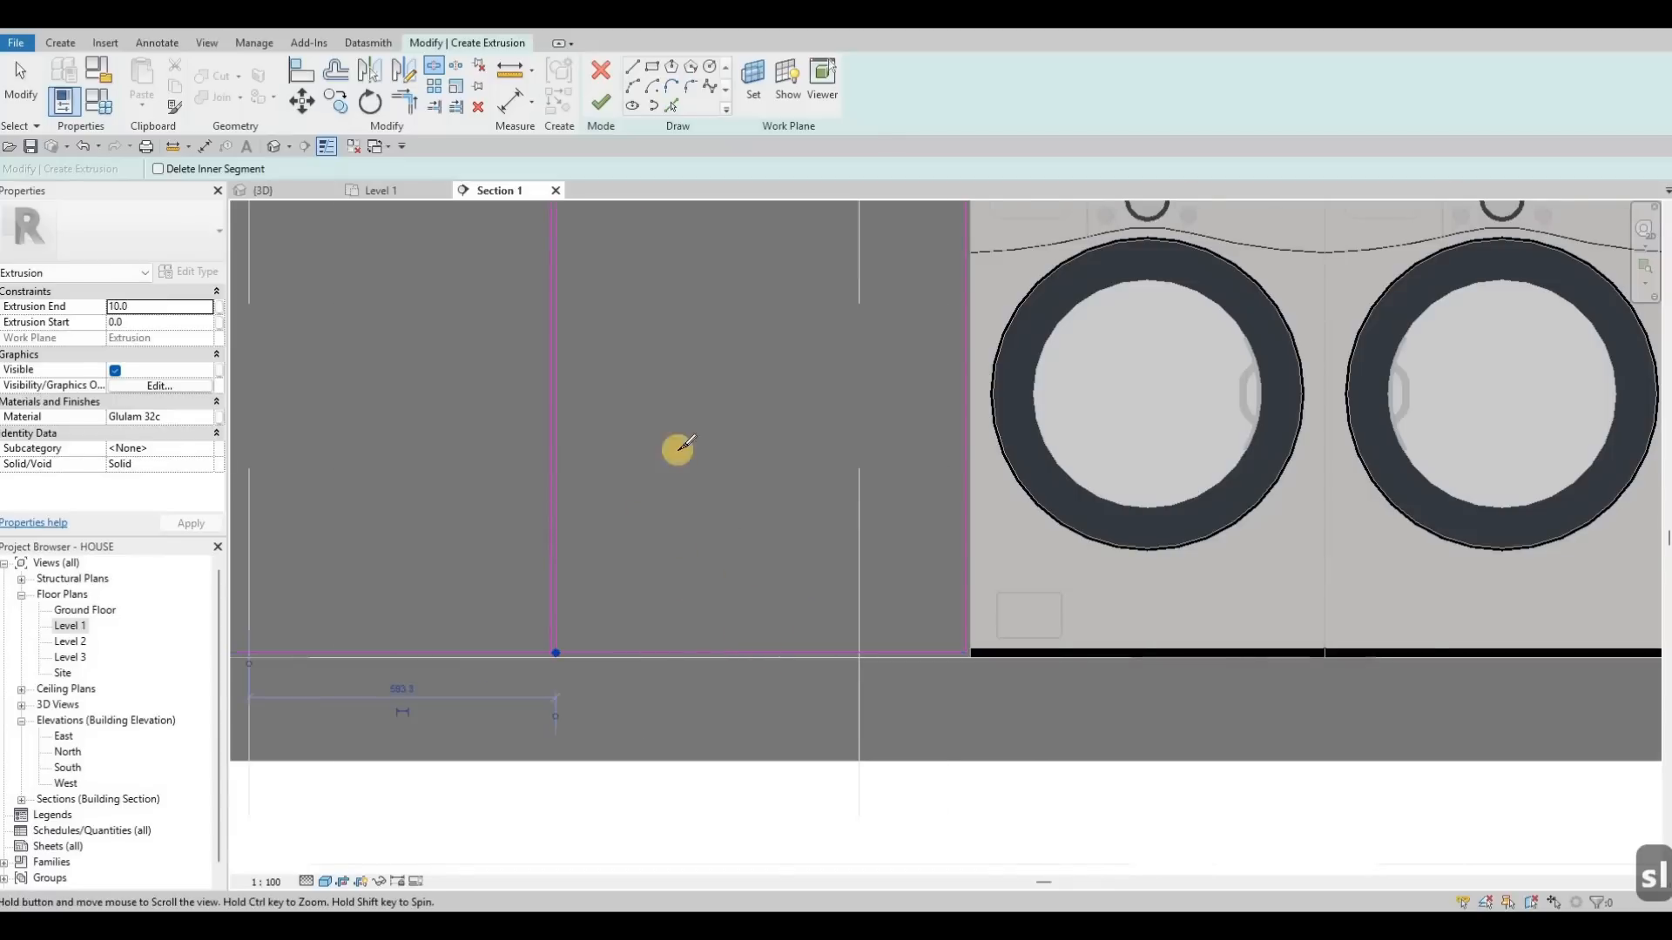
Split the same rectangle's upper and lower edges at the paired divider lines nearest the cabinet's free end.
middle_drag(679, 448, 999, 511)
middle_drag(575, 312, 686, 422)
click(570, 573)
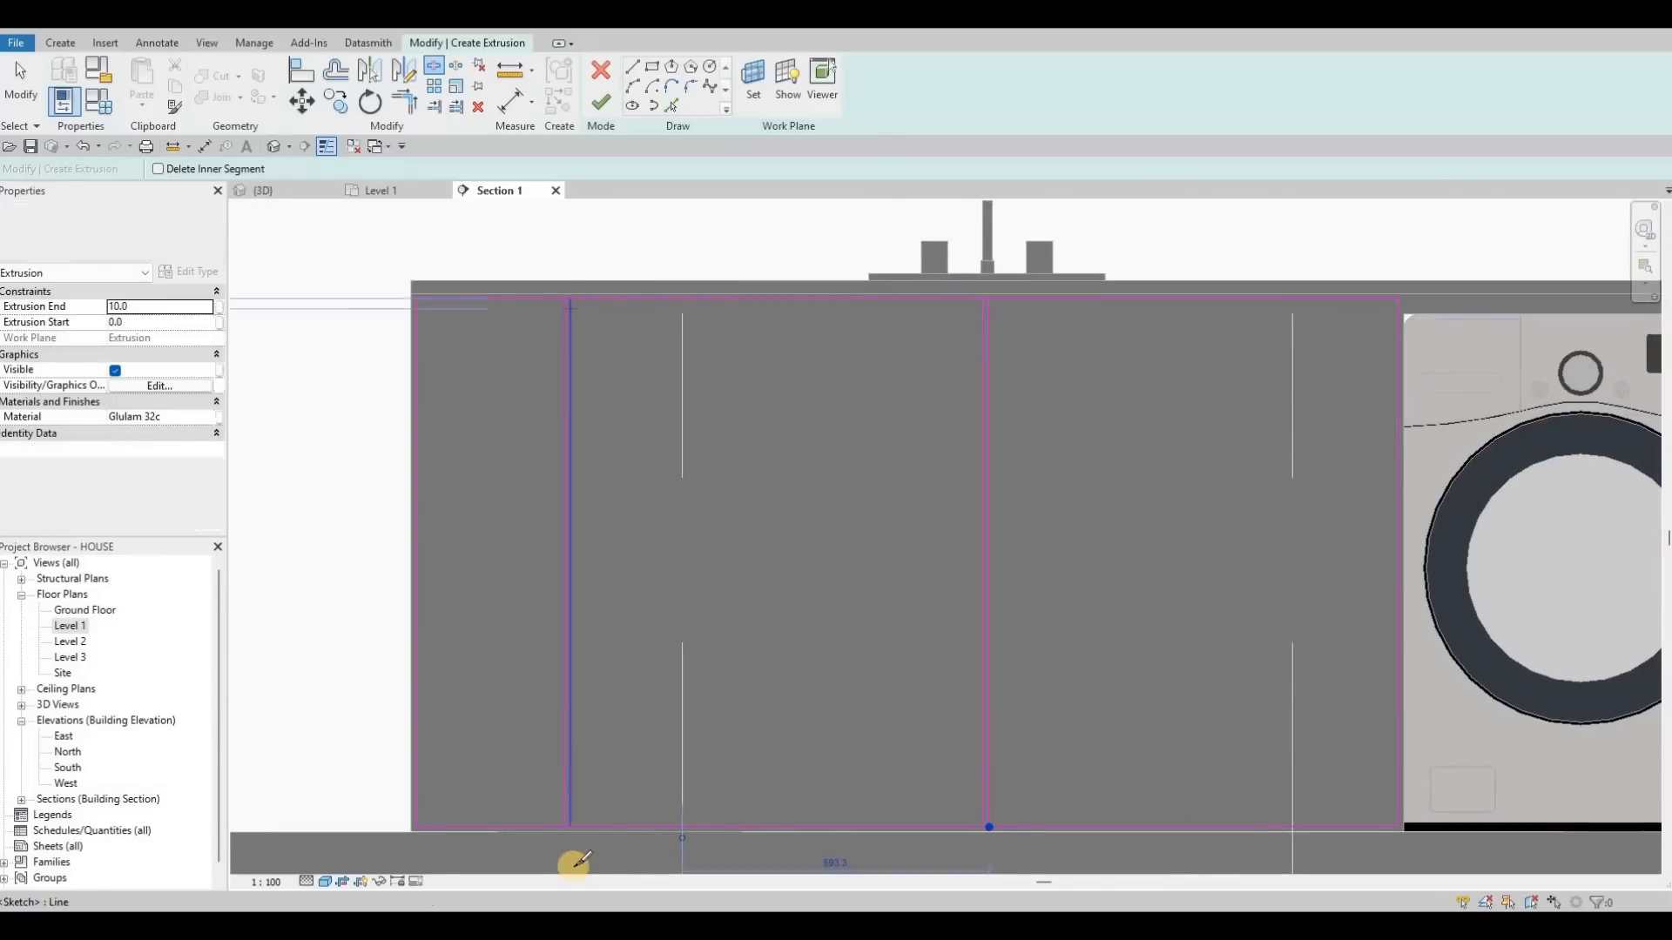
click(568, 827)
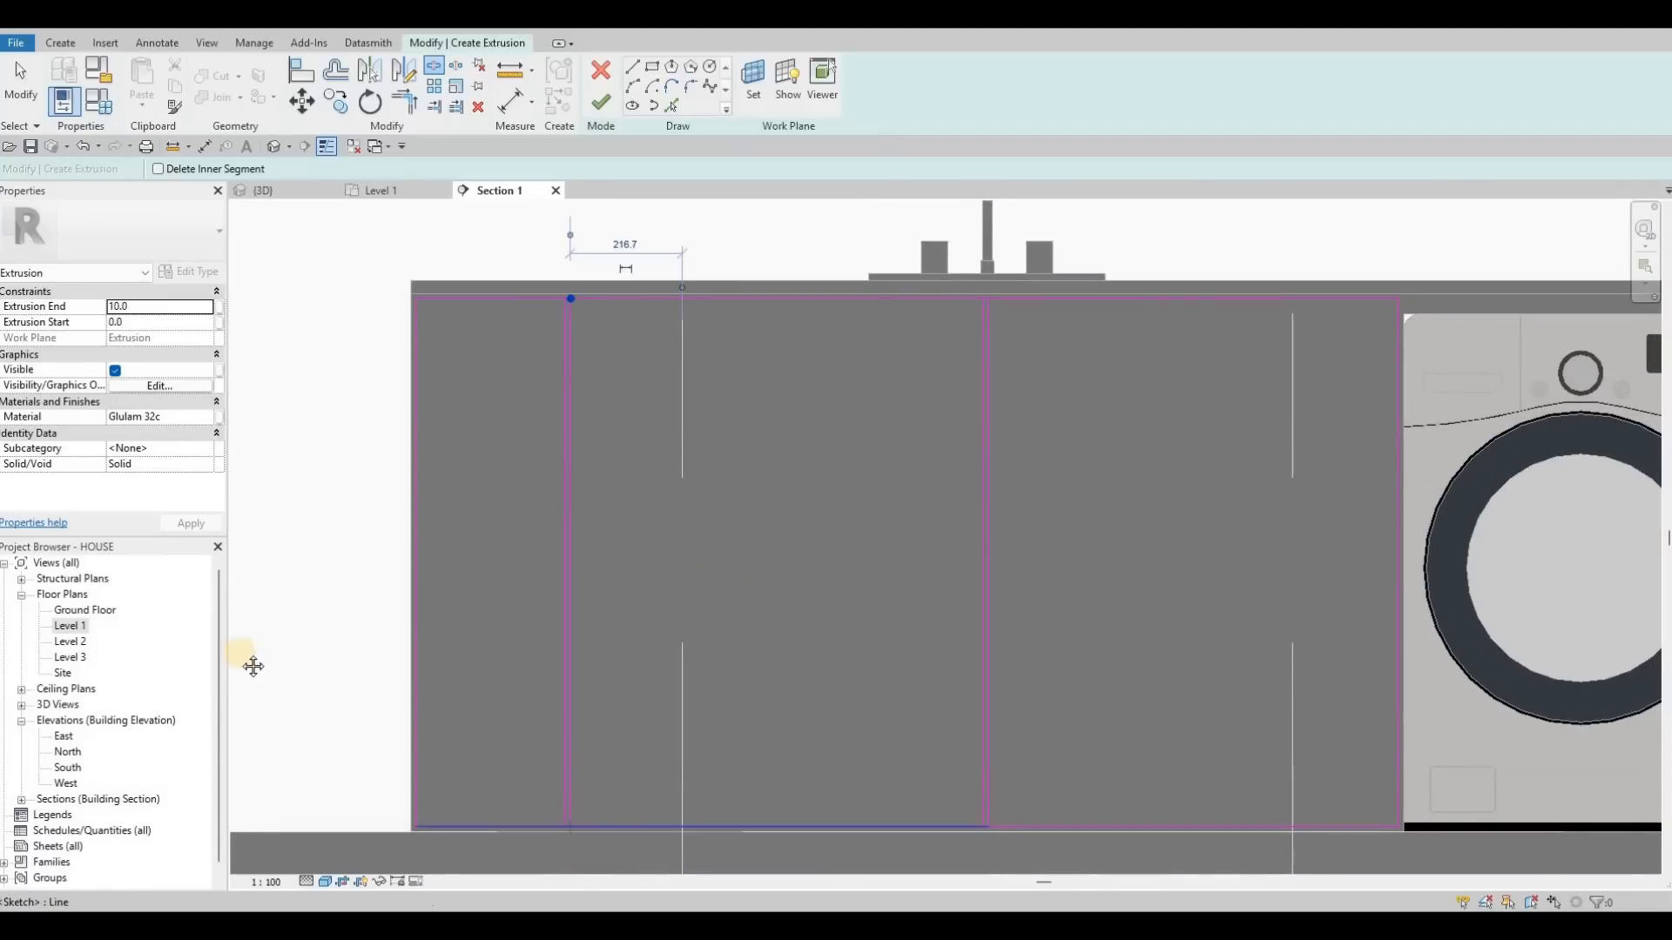
Split the upper and lower edges of the wall-side rectangle at its paired middle divider lines.
scroll(615, 691, down, 2)
middle_drag(1116, 388, 428, 381)
scroll(1133, 364, up, 2)
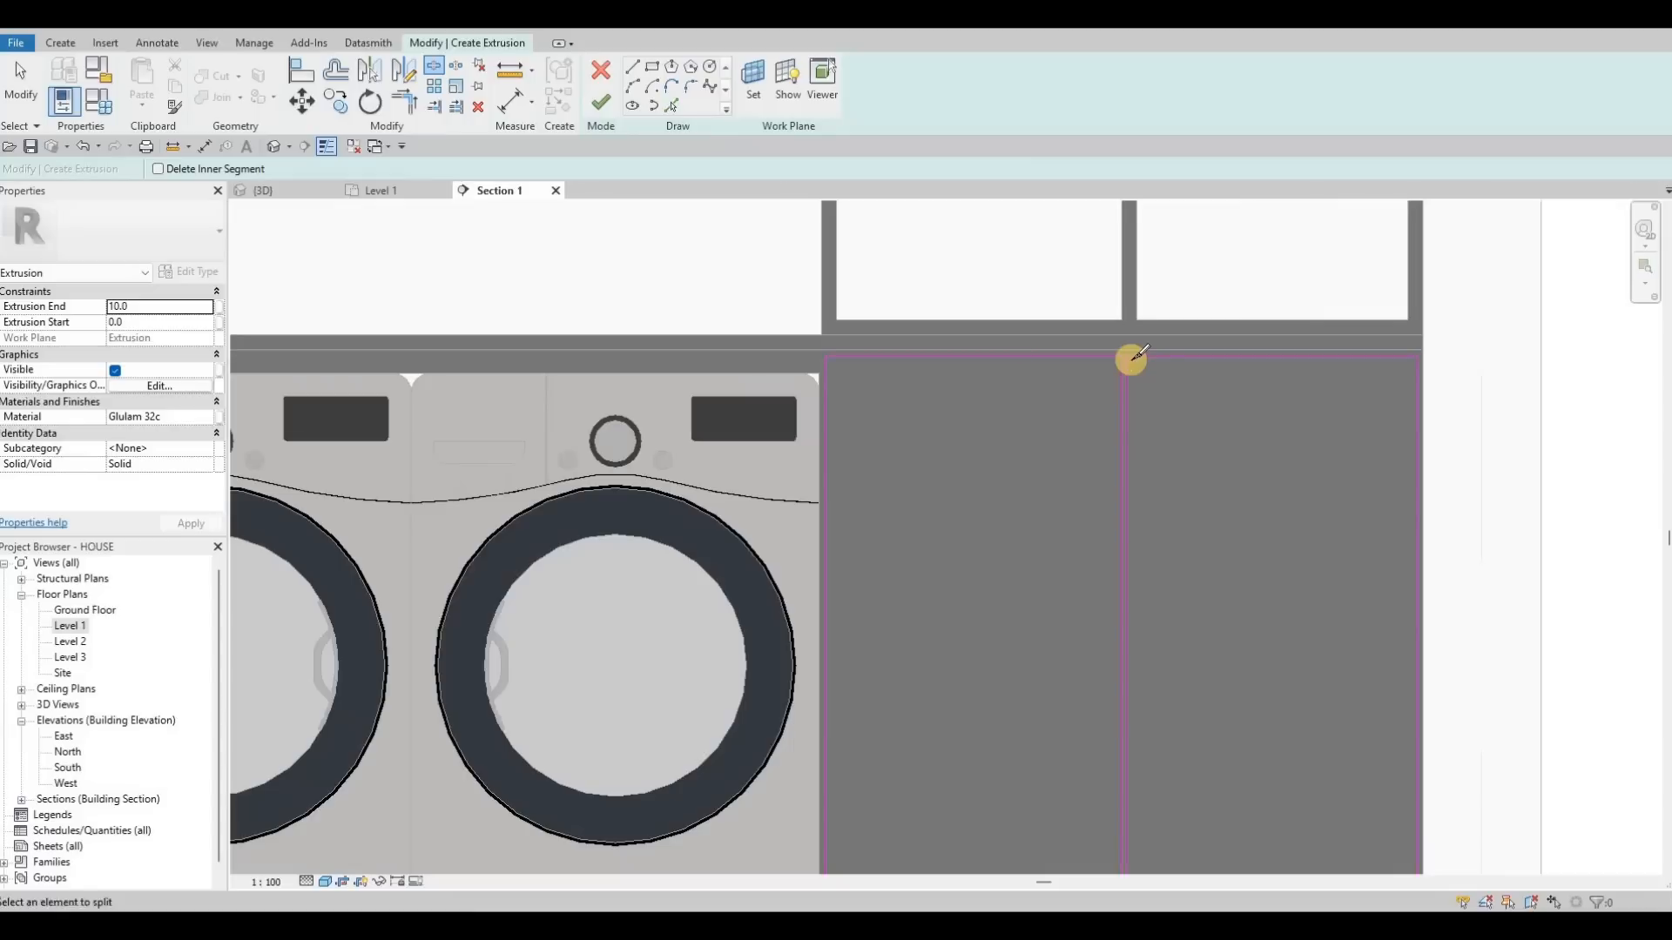
click(1108, 780)
middle_drag(1107, 790, 1081, 641)
click(1103, 809)
key(Escape)
key(Escape)
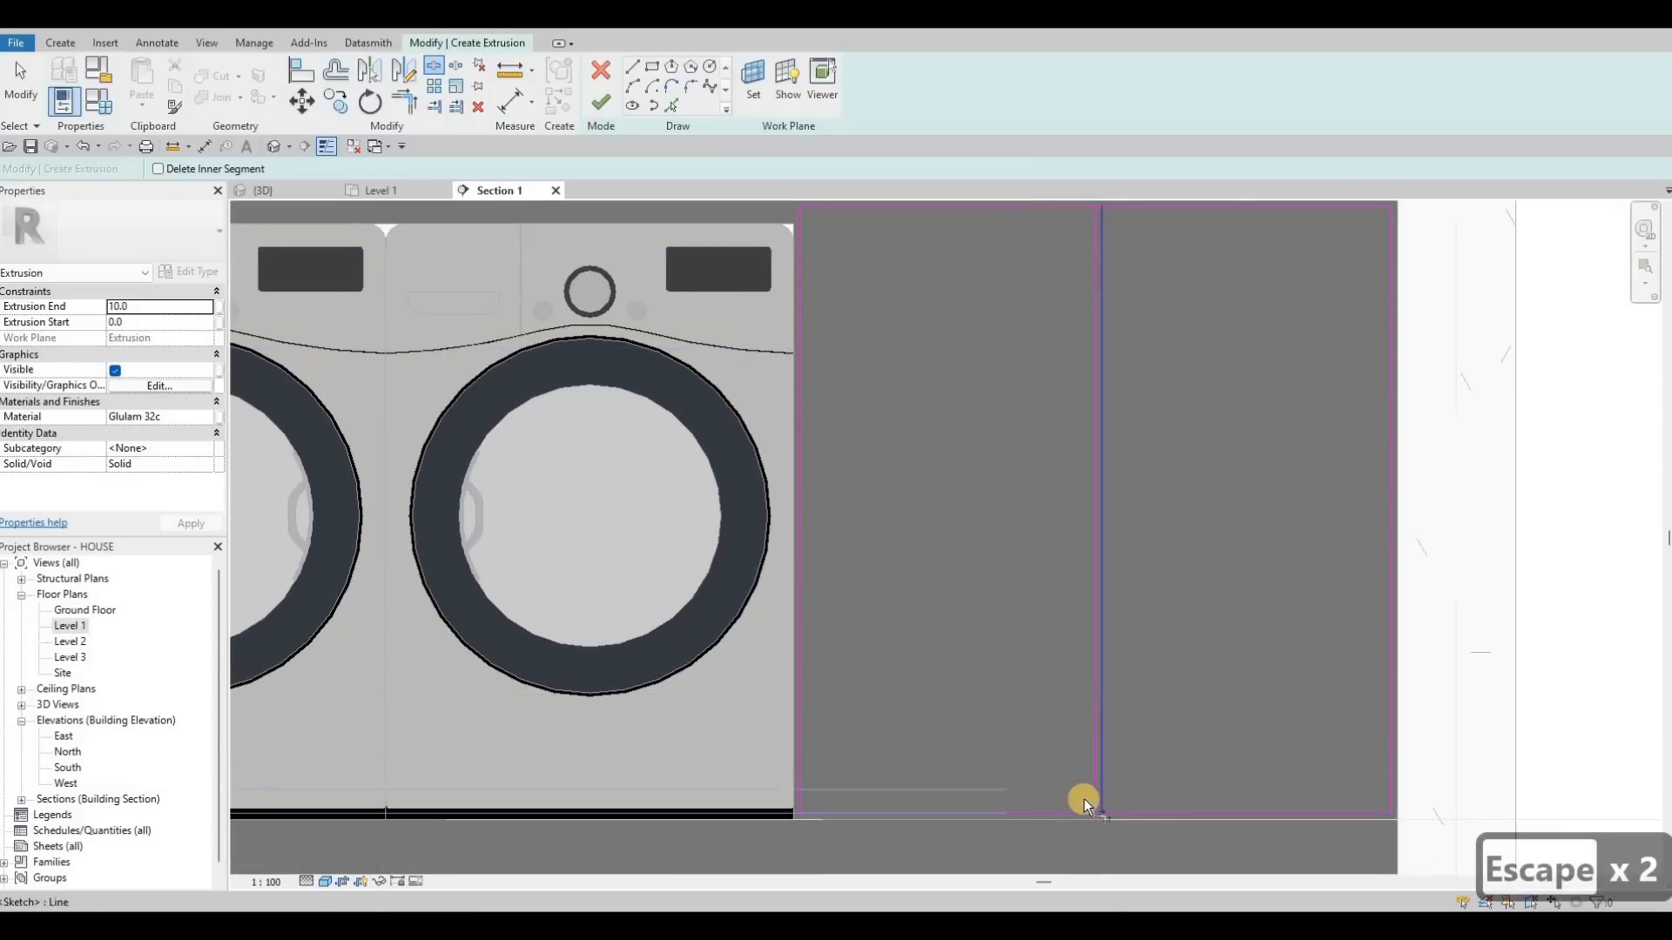
Trim the wall-side panel outlines to closed corners where their upper and lower edges meet the paired divider lines.
key(t)
key(r)
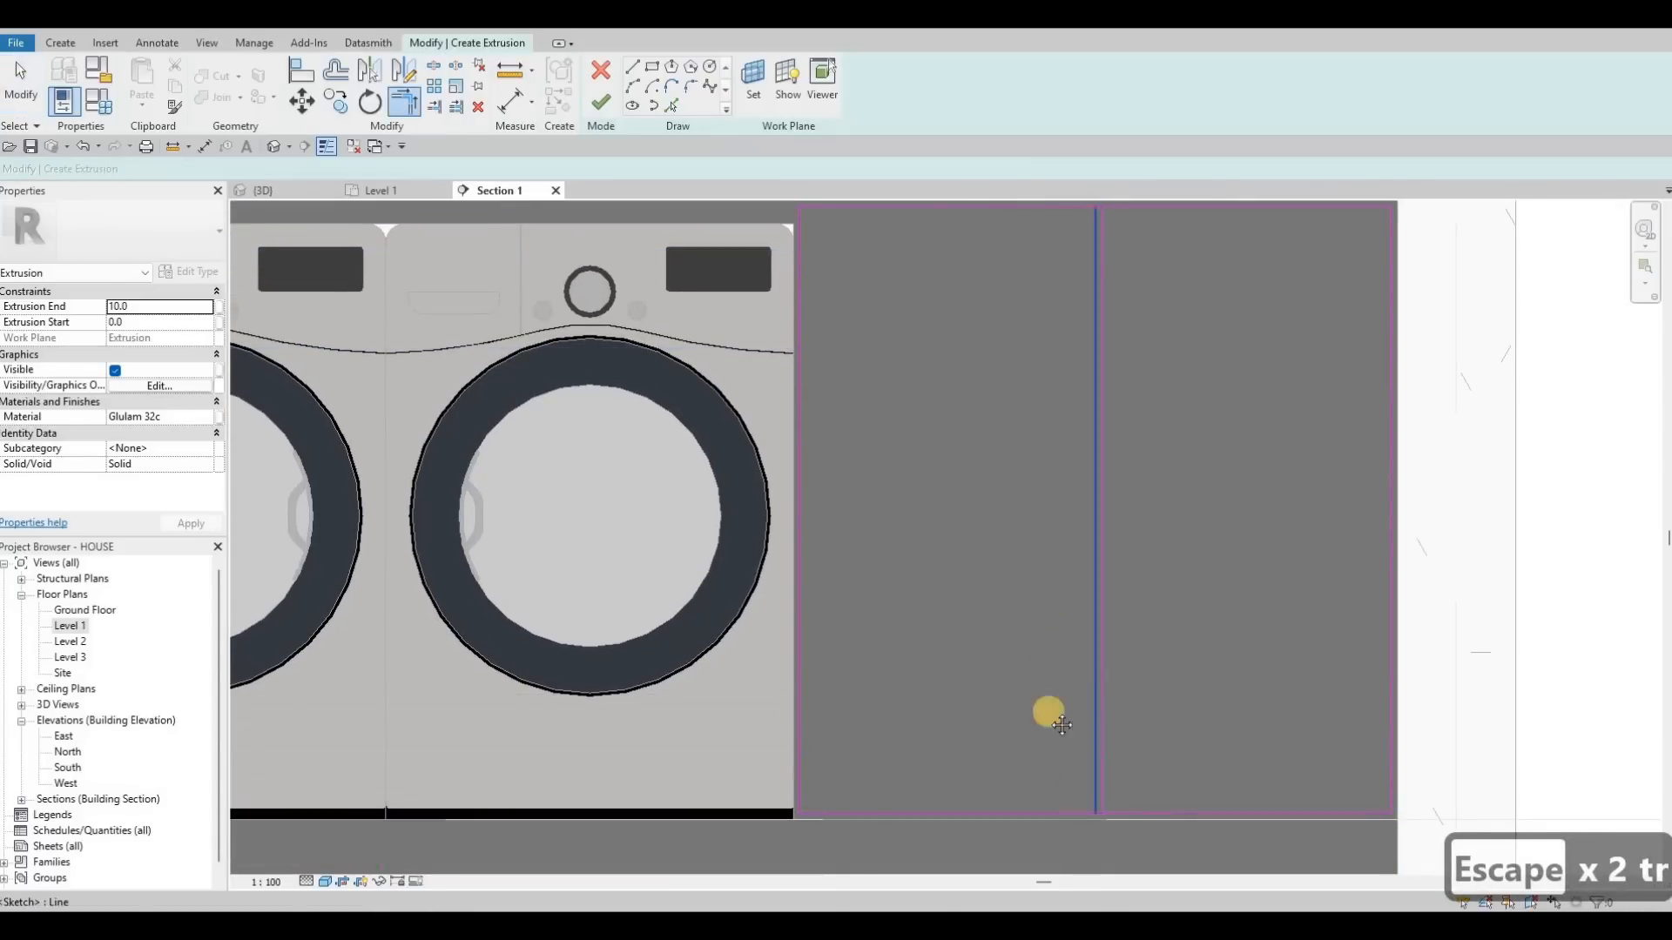
scroll(1084, 443, down, 3)
click(1088, 445)
scroll(1084, 444, up, 4)
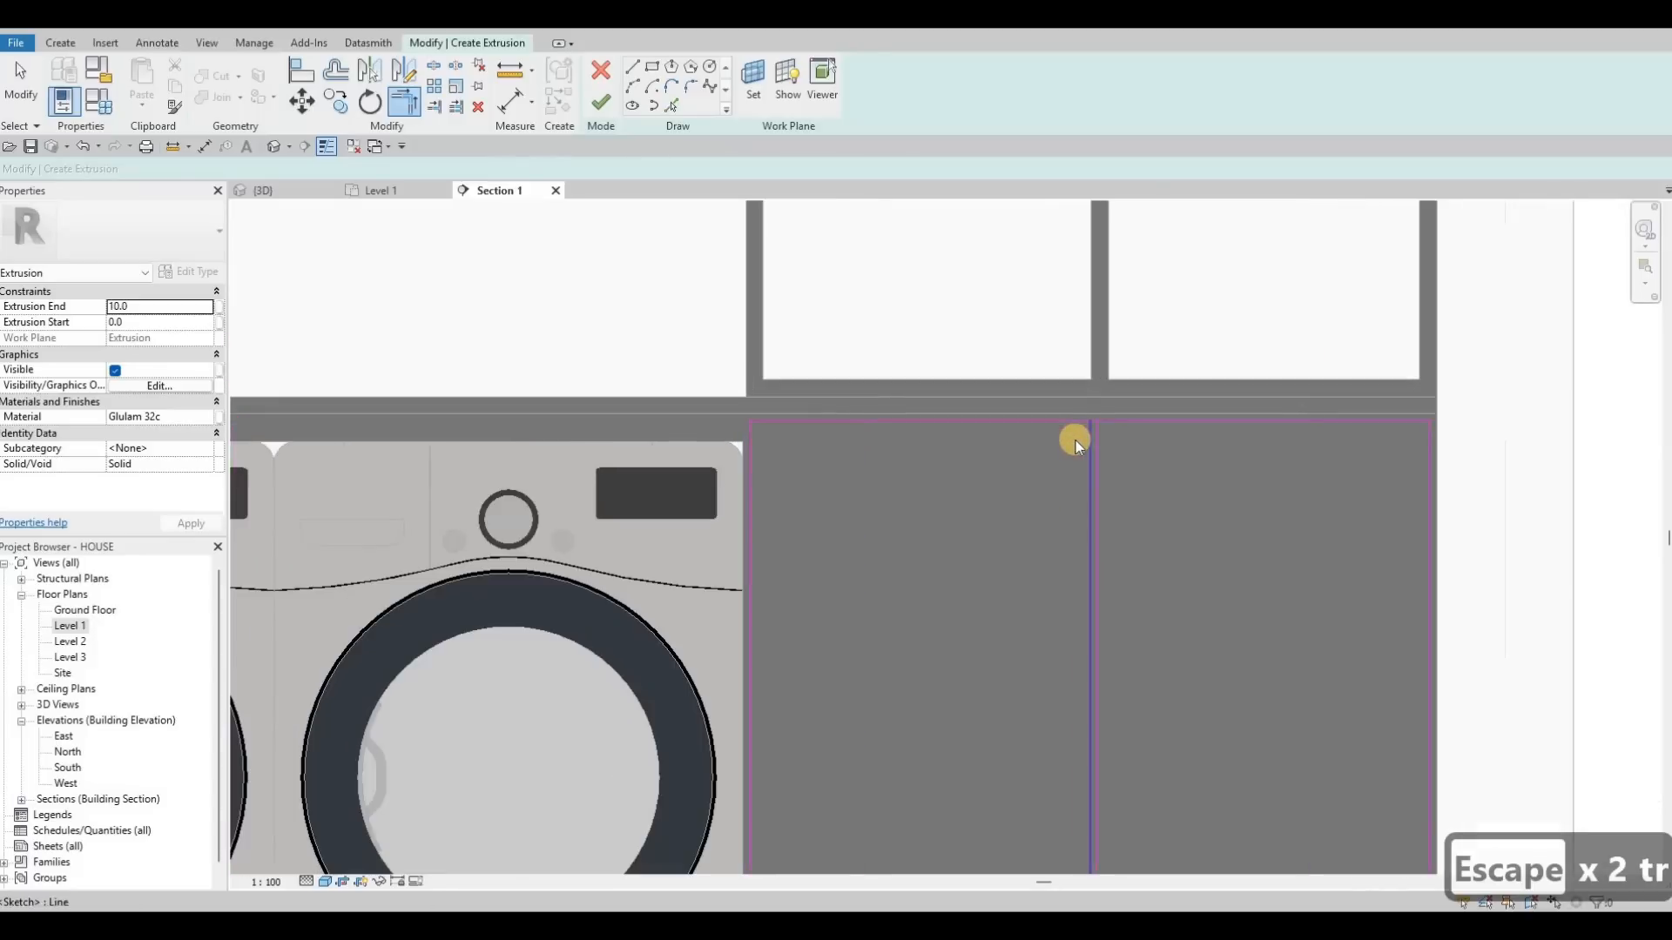
key(Escape)
key(Escape)
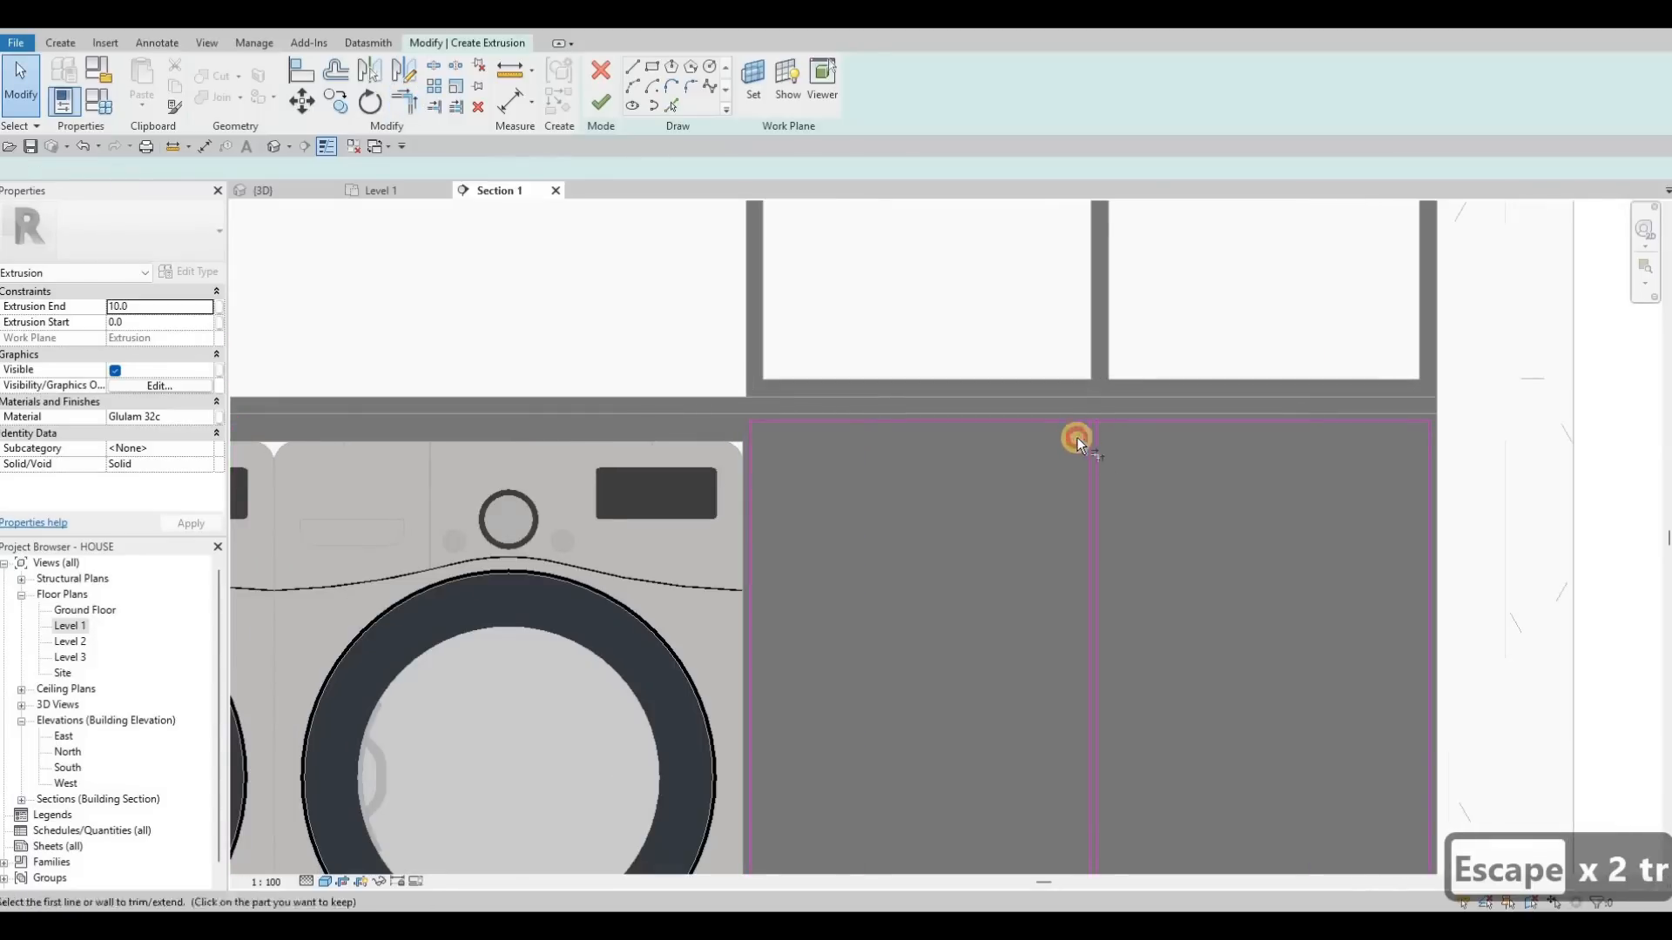
scroll(1064, 425, down, 2)
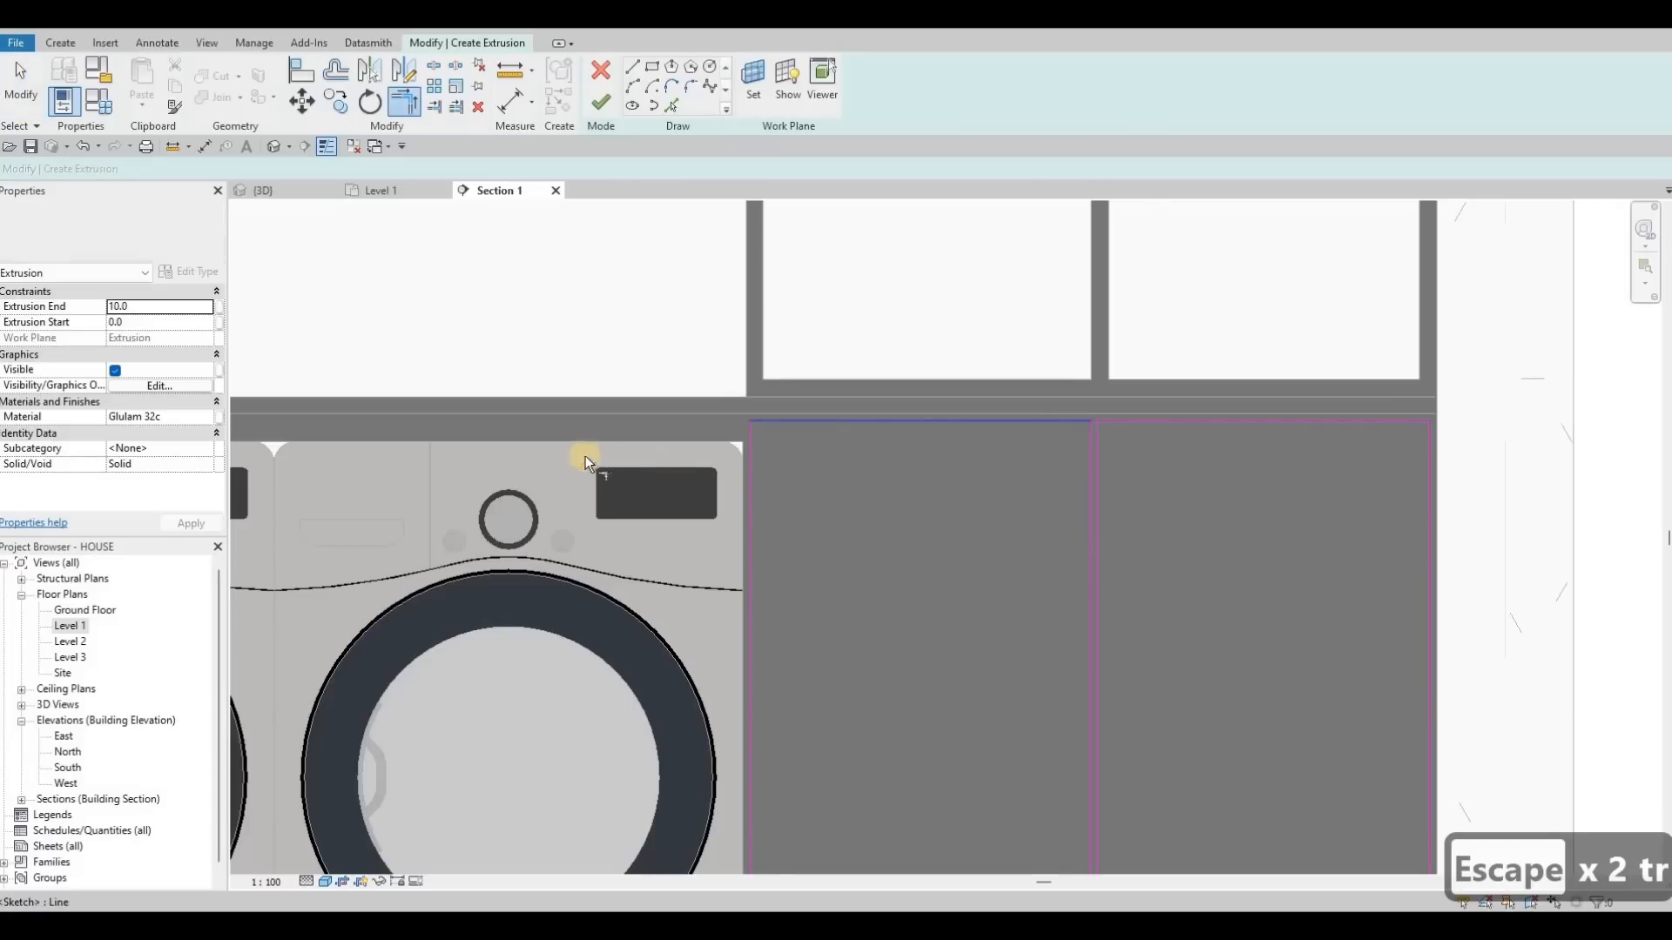
Trim the sink cabinet outlines to closed corners at the divider pair below the tap and at the free-end pair's lower edge.
middle_drag(275, 429, 687, 417)
middle_drag(553, 420, 805, 416)
scroll(681, 413, up, 2)
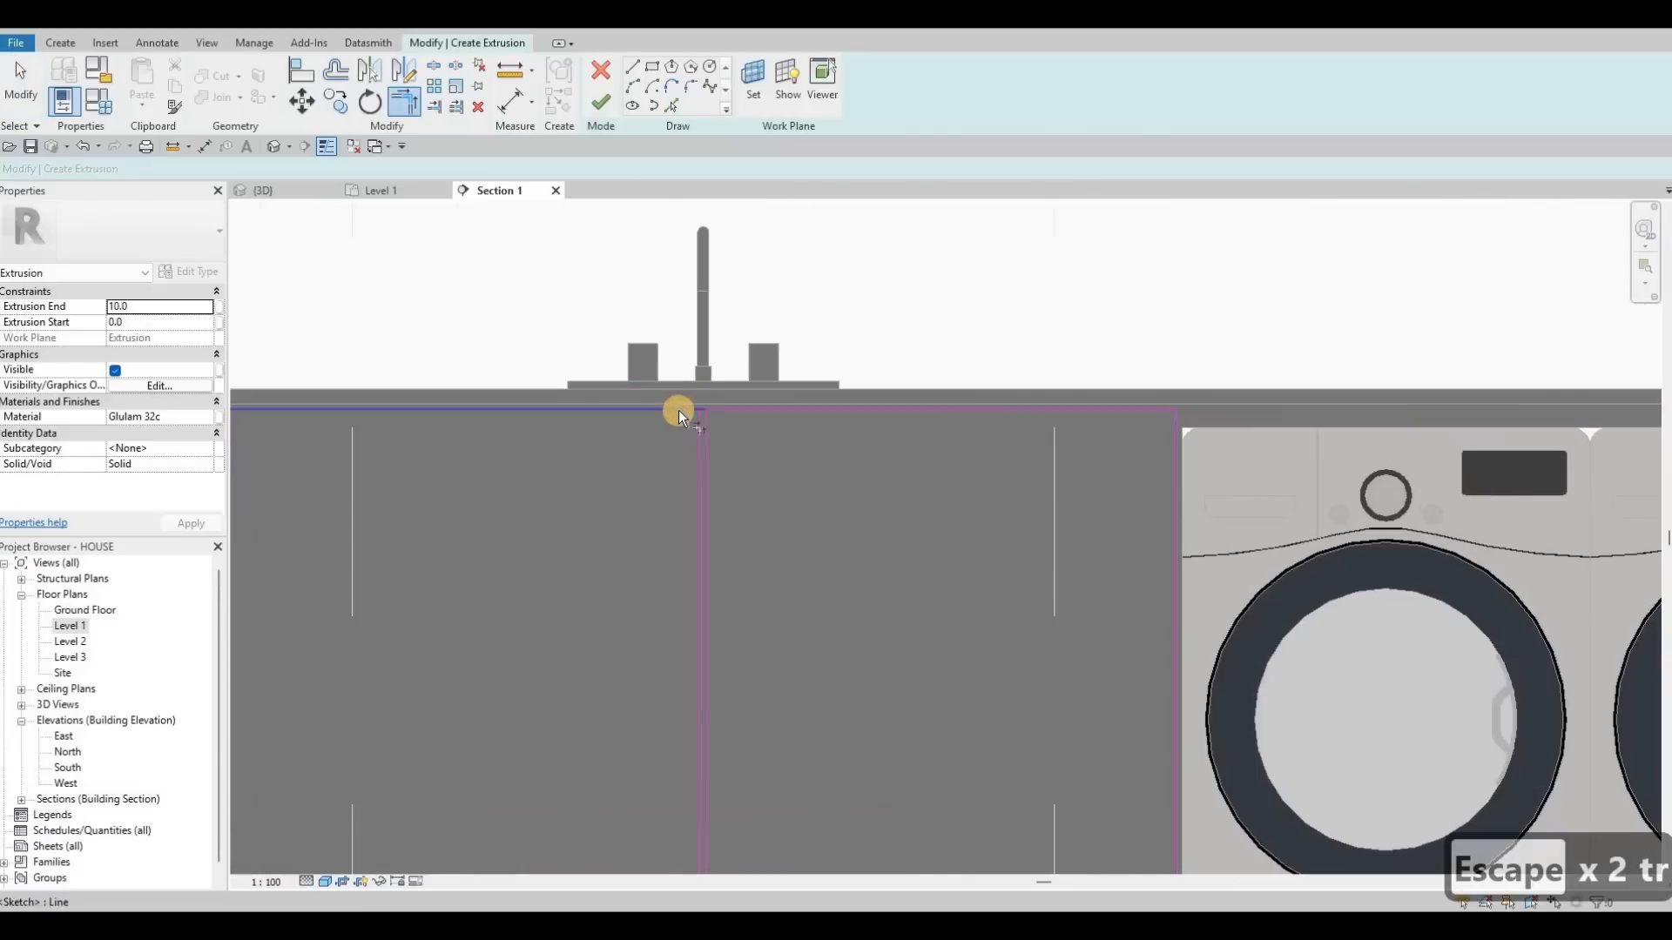
middle_drag(818, 775, 941, 585)
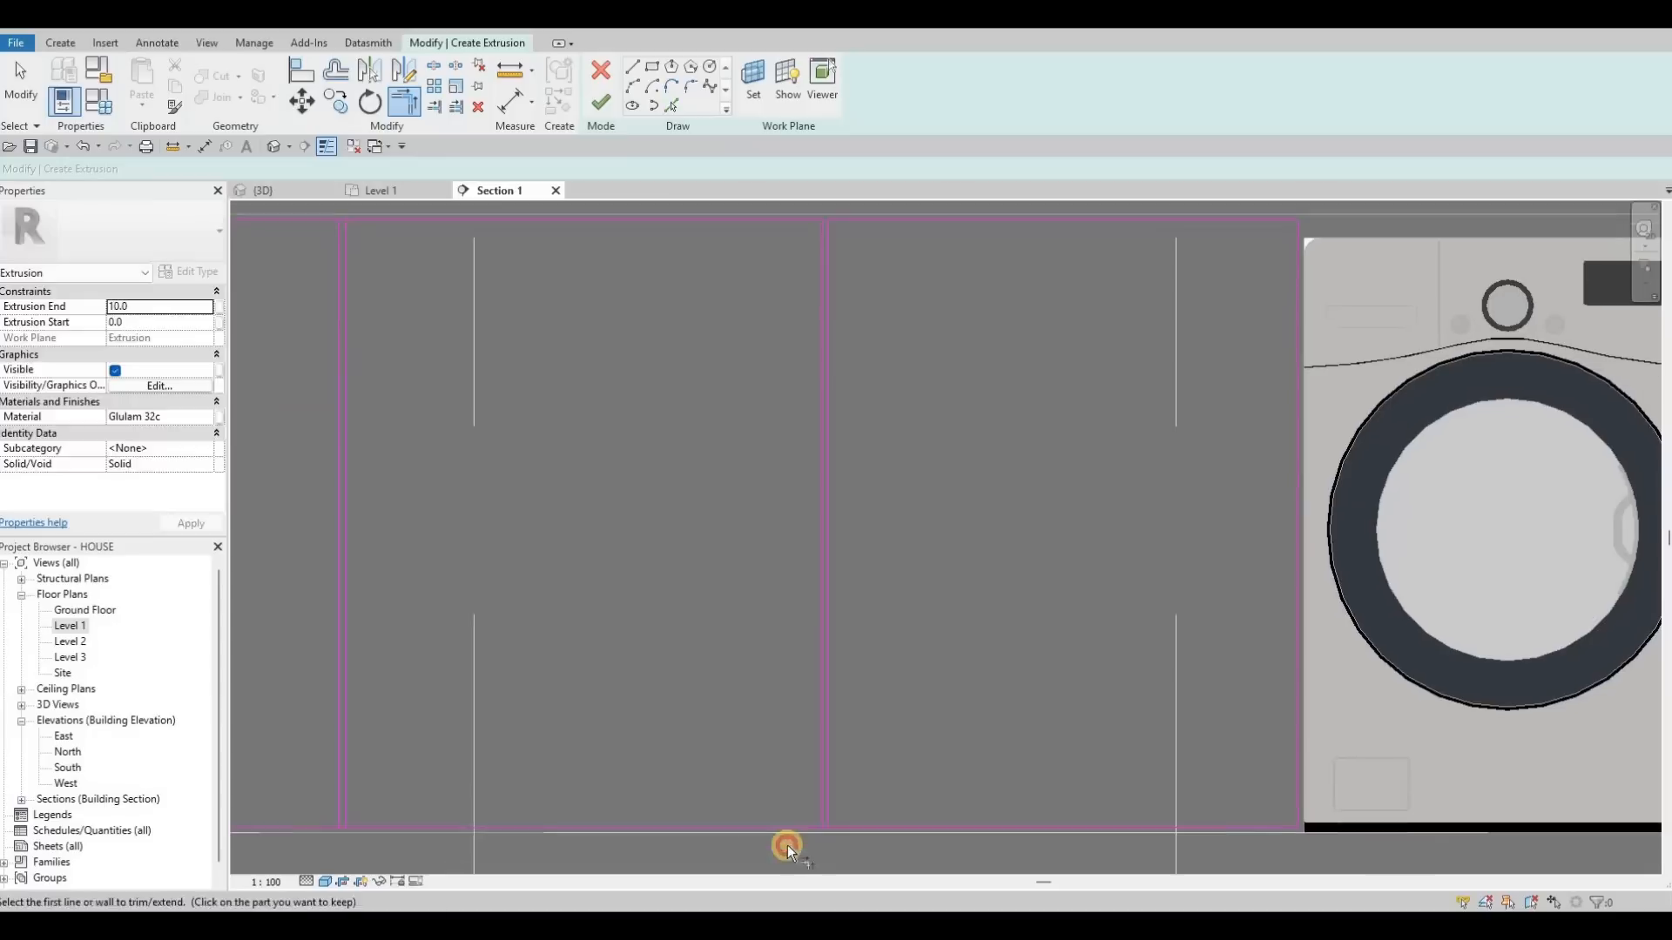
click(796, 829)
click(319, 825)
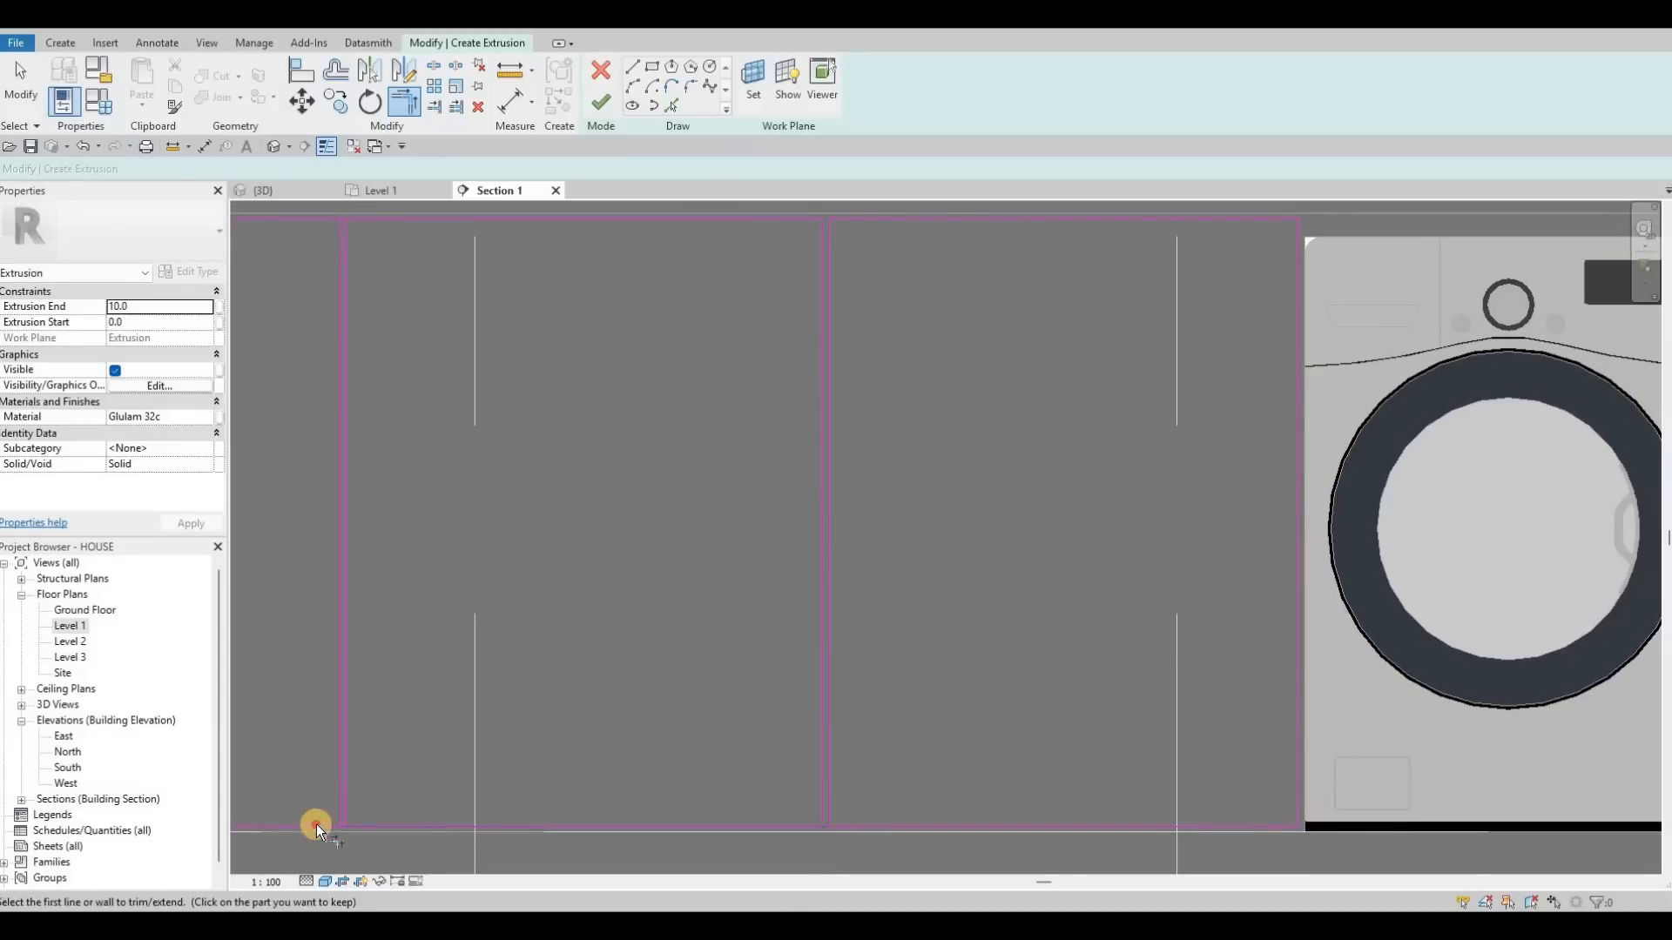
Trim the upper corners at the divider pair nearest the free end and finish the 10 mm front panel extrusion.
scroll(509, 425, down, 3)
scroll(520, 430, up, 2)
click(505, 417)
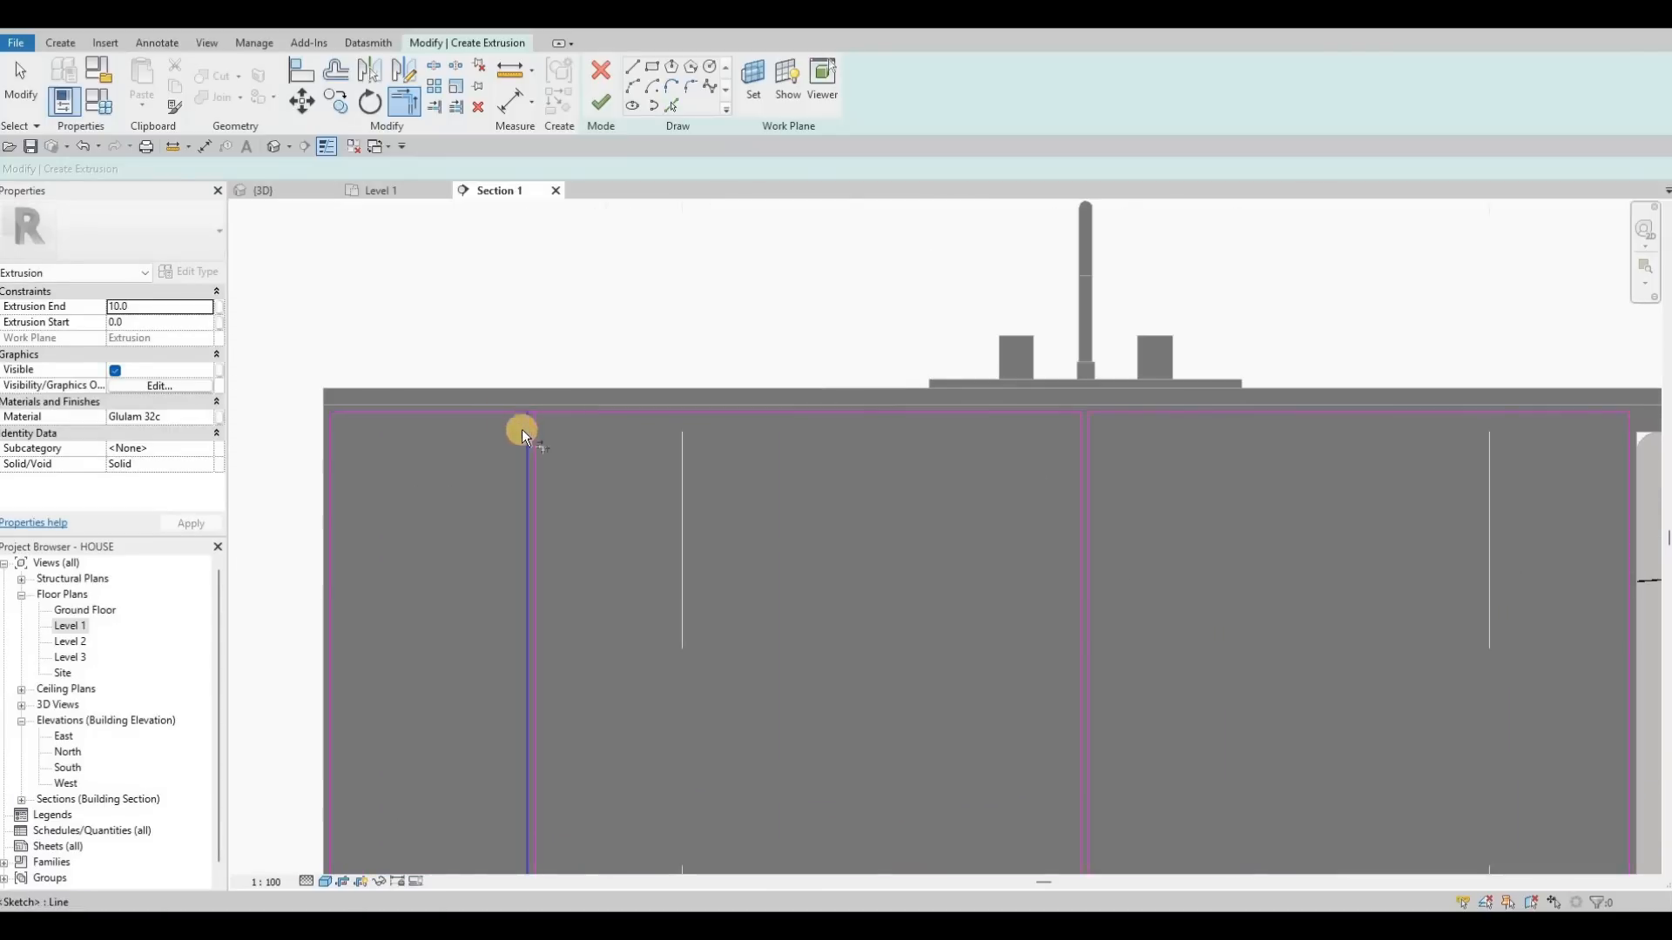
scroll(636, 480, down, 3)
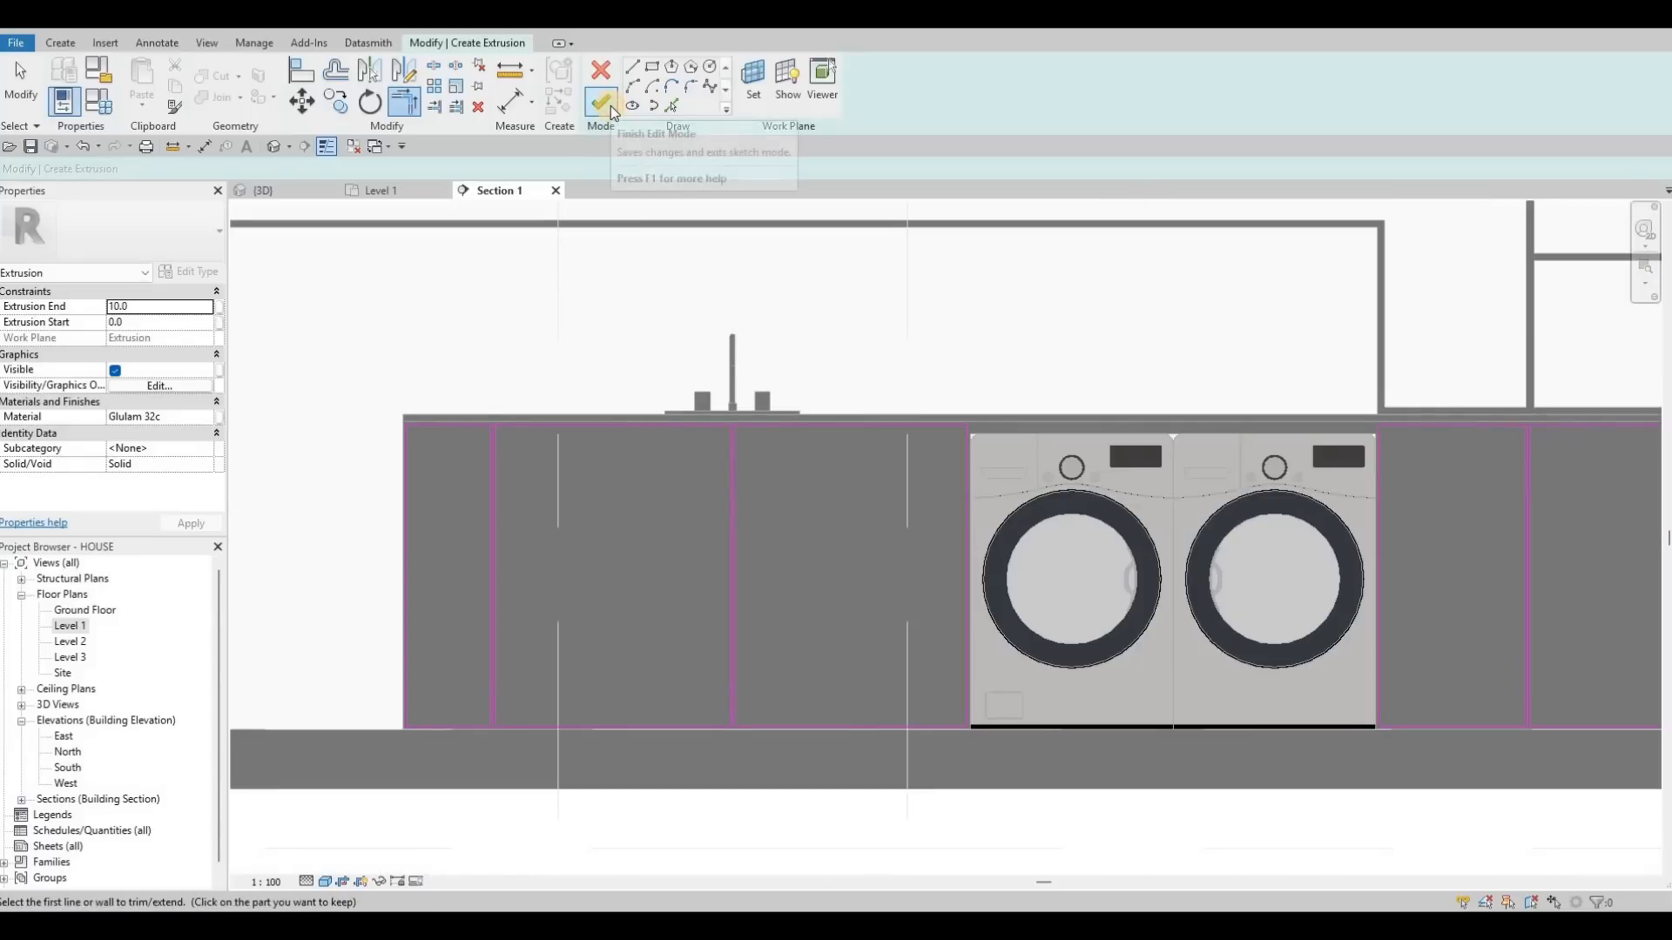
click(609, 105)
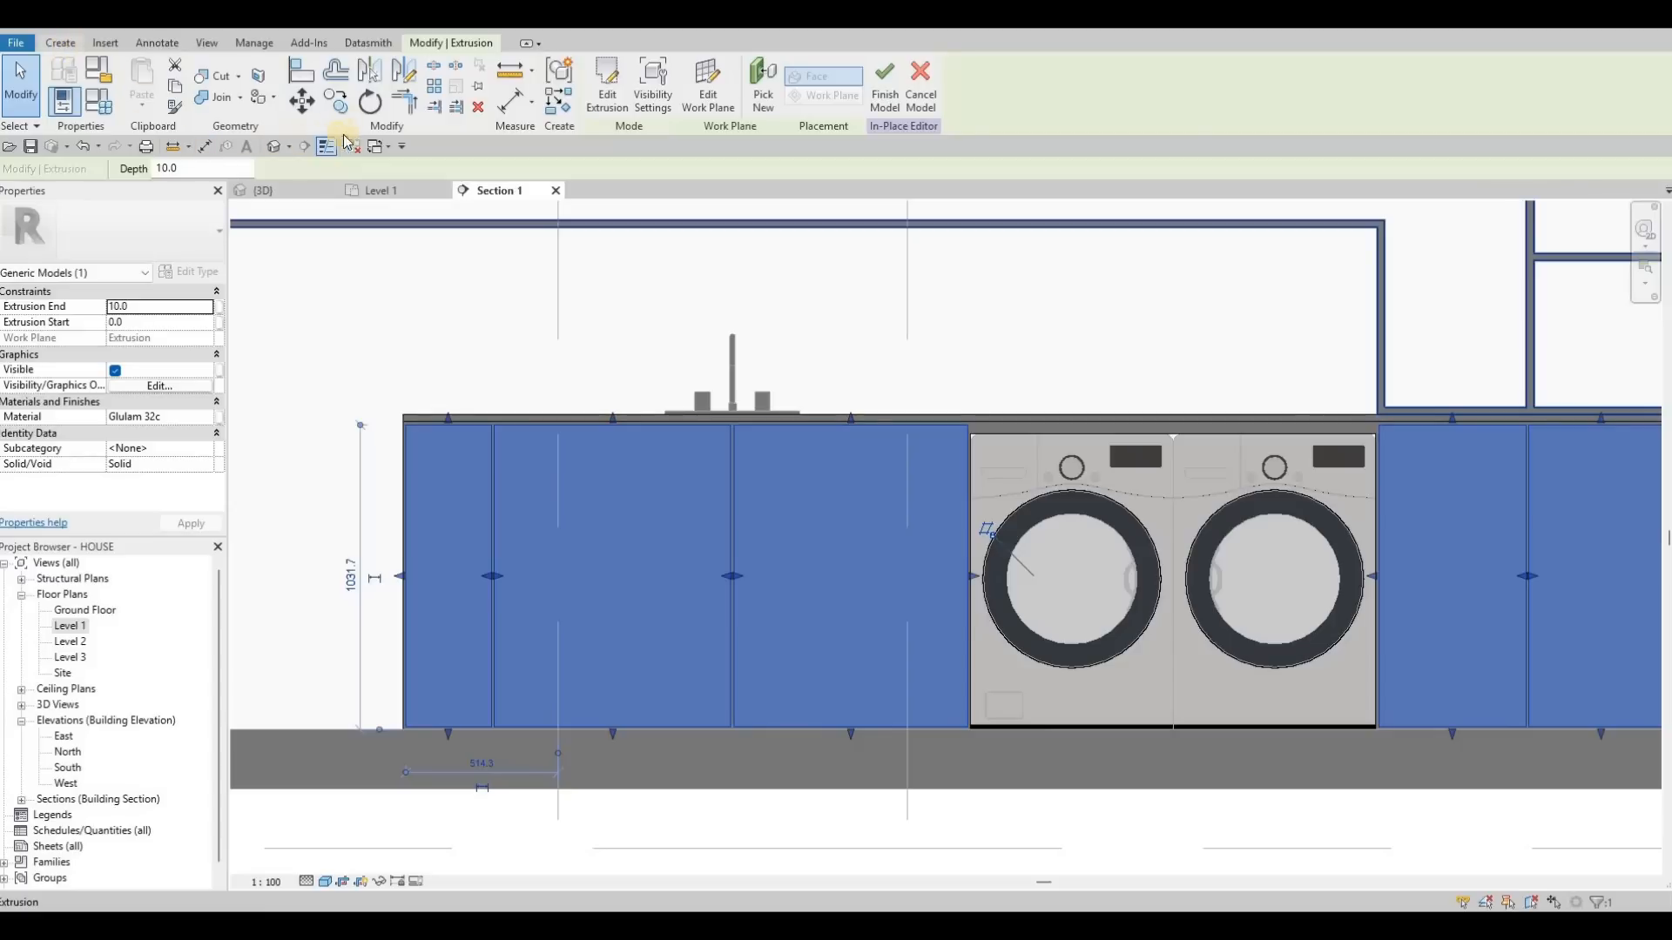
Start a void extrusion on the cabinet front panels with extrusion end -5 and extrusion start 5.
click(341, 108)
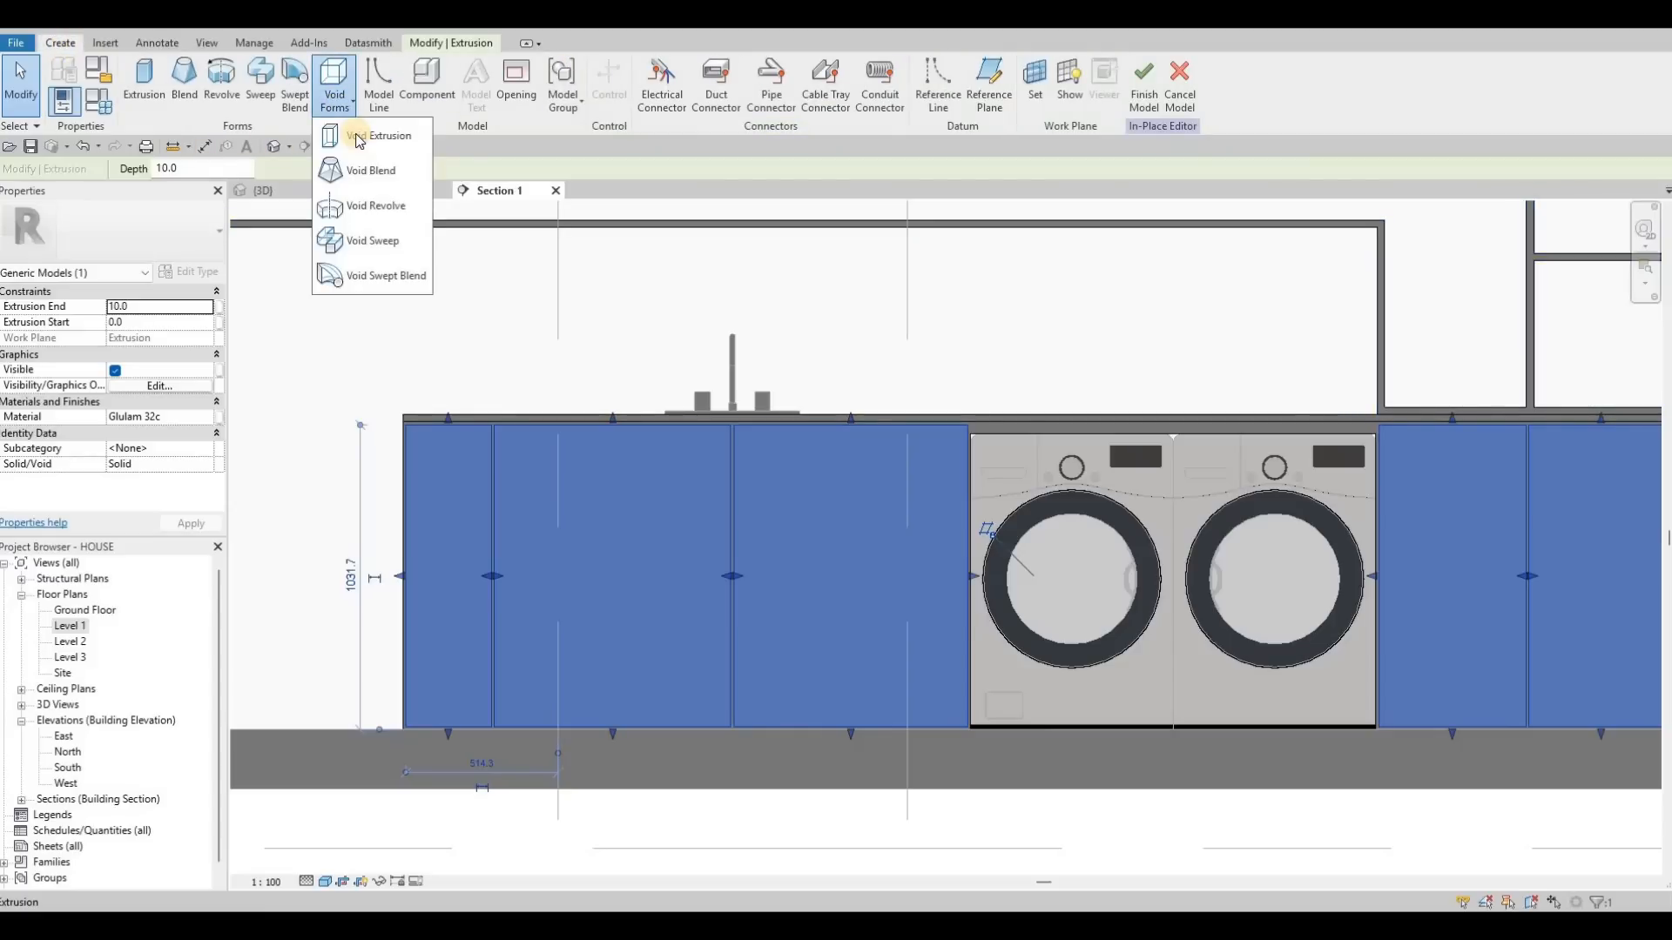
click(359, 137)
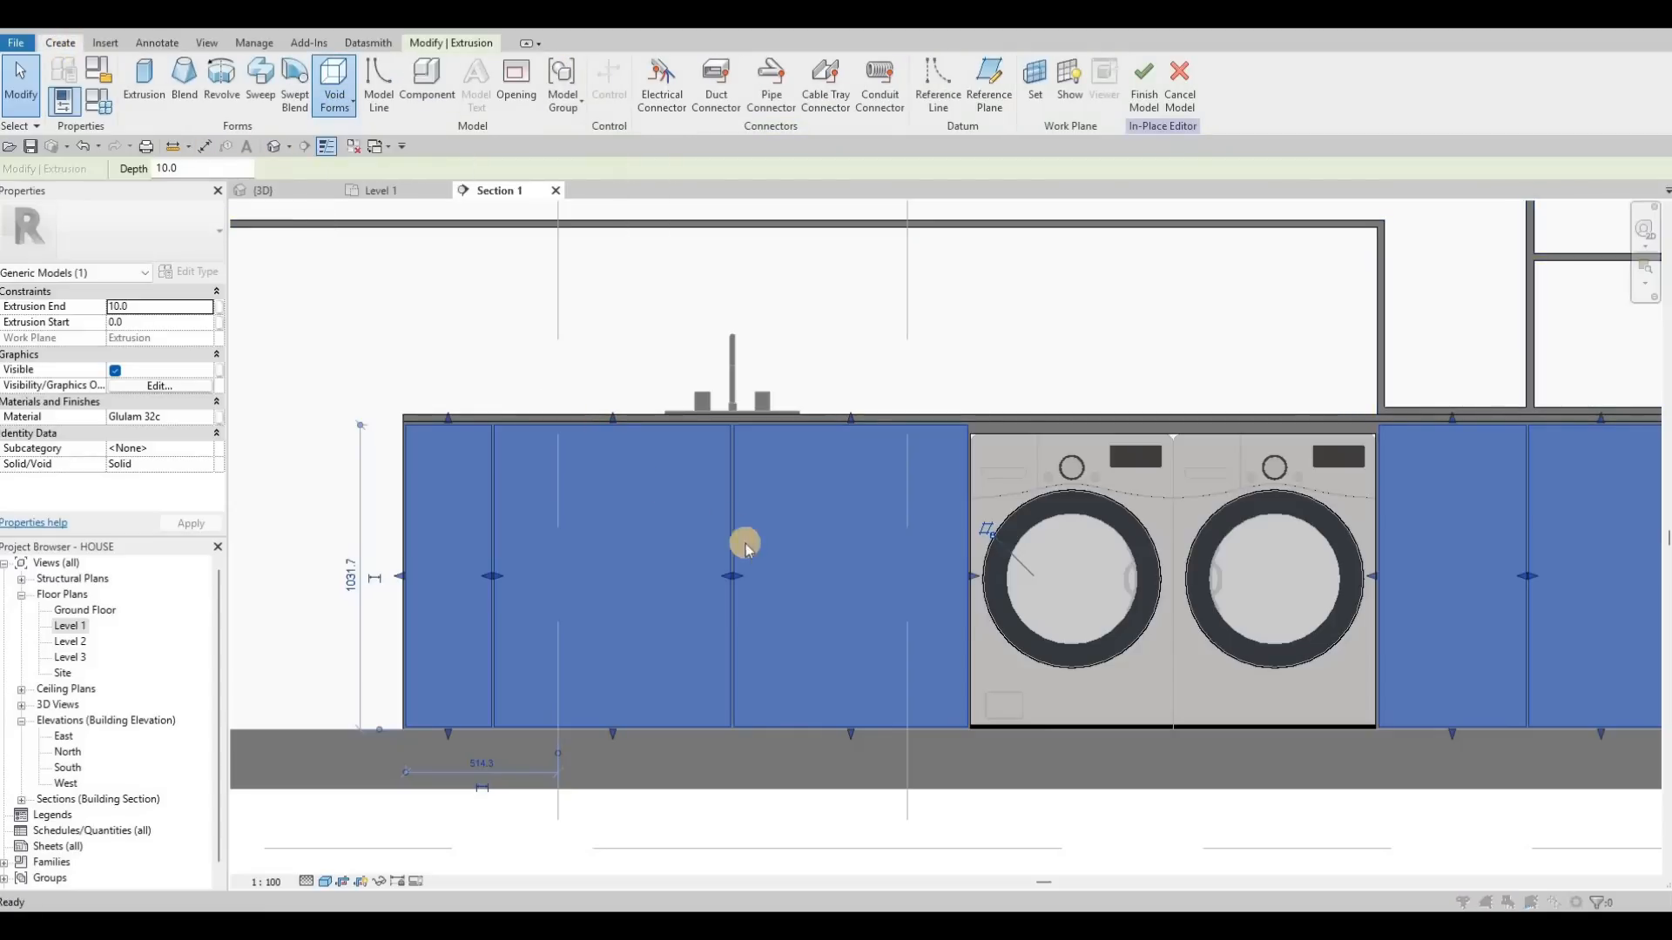
click(792, 570)
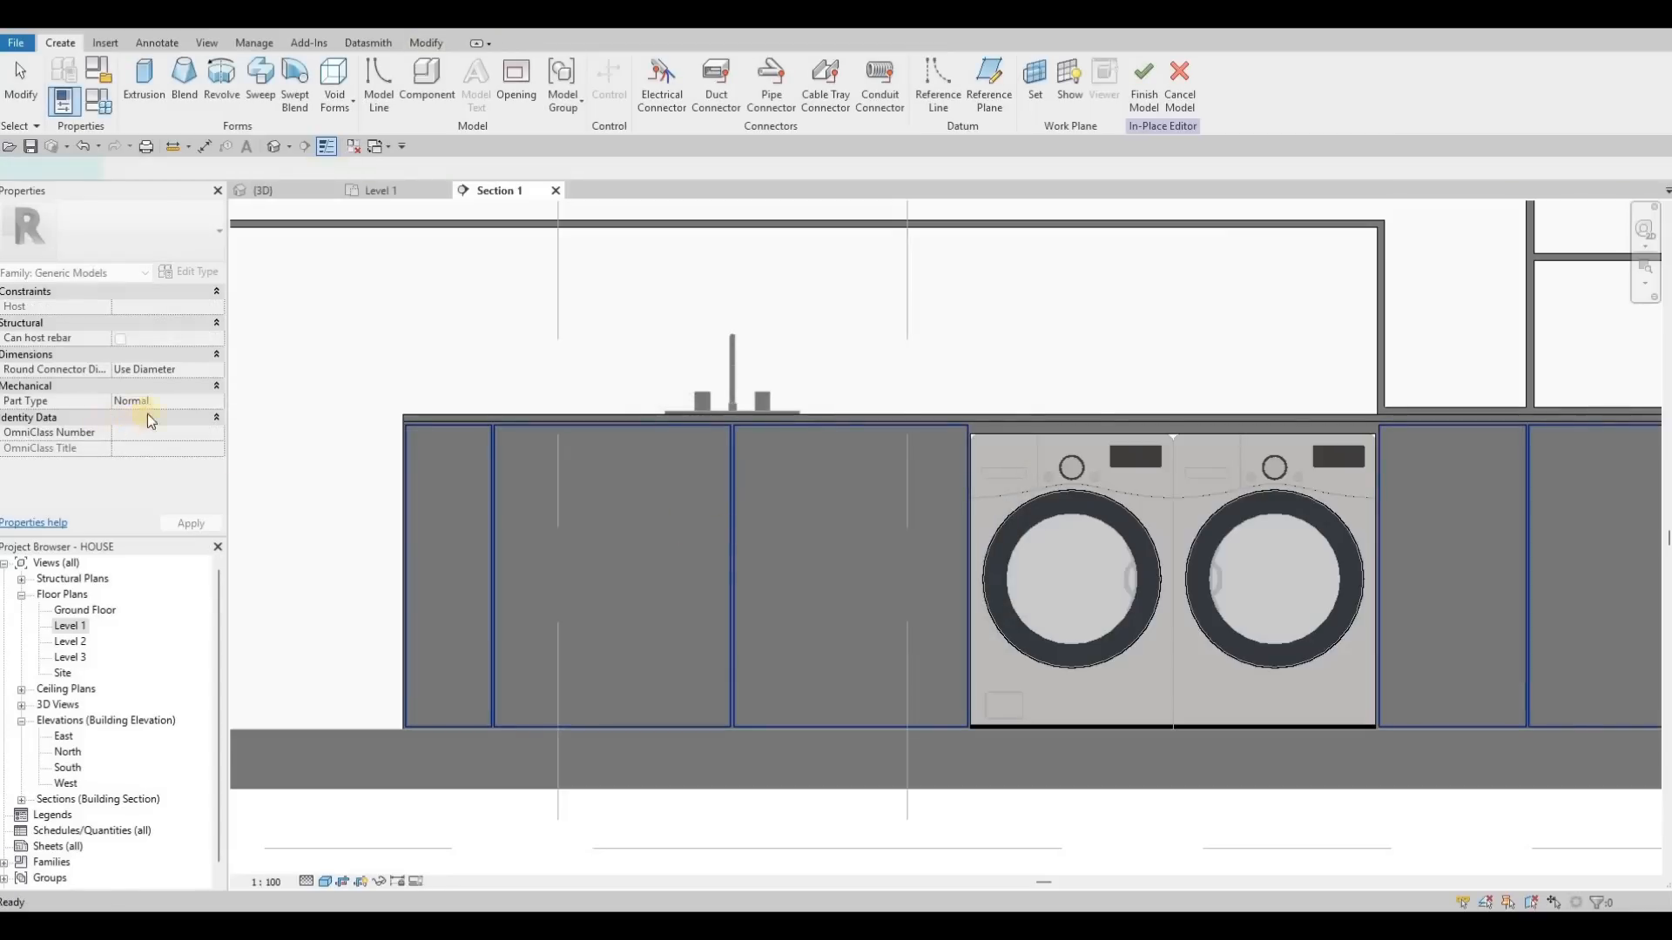
click(141, 310)
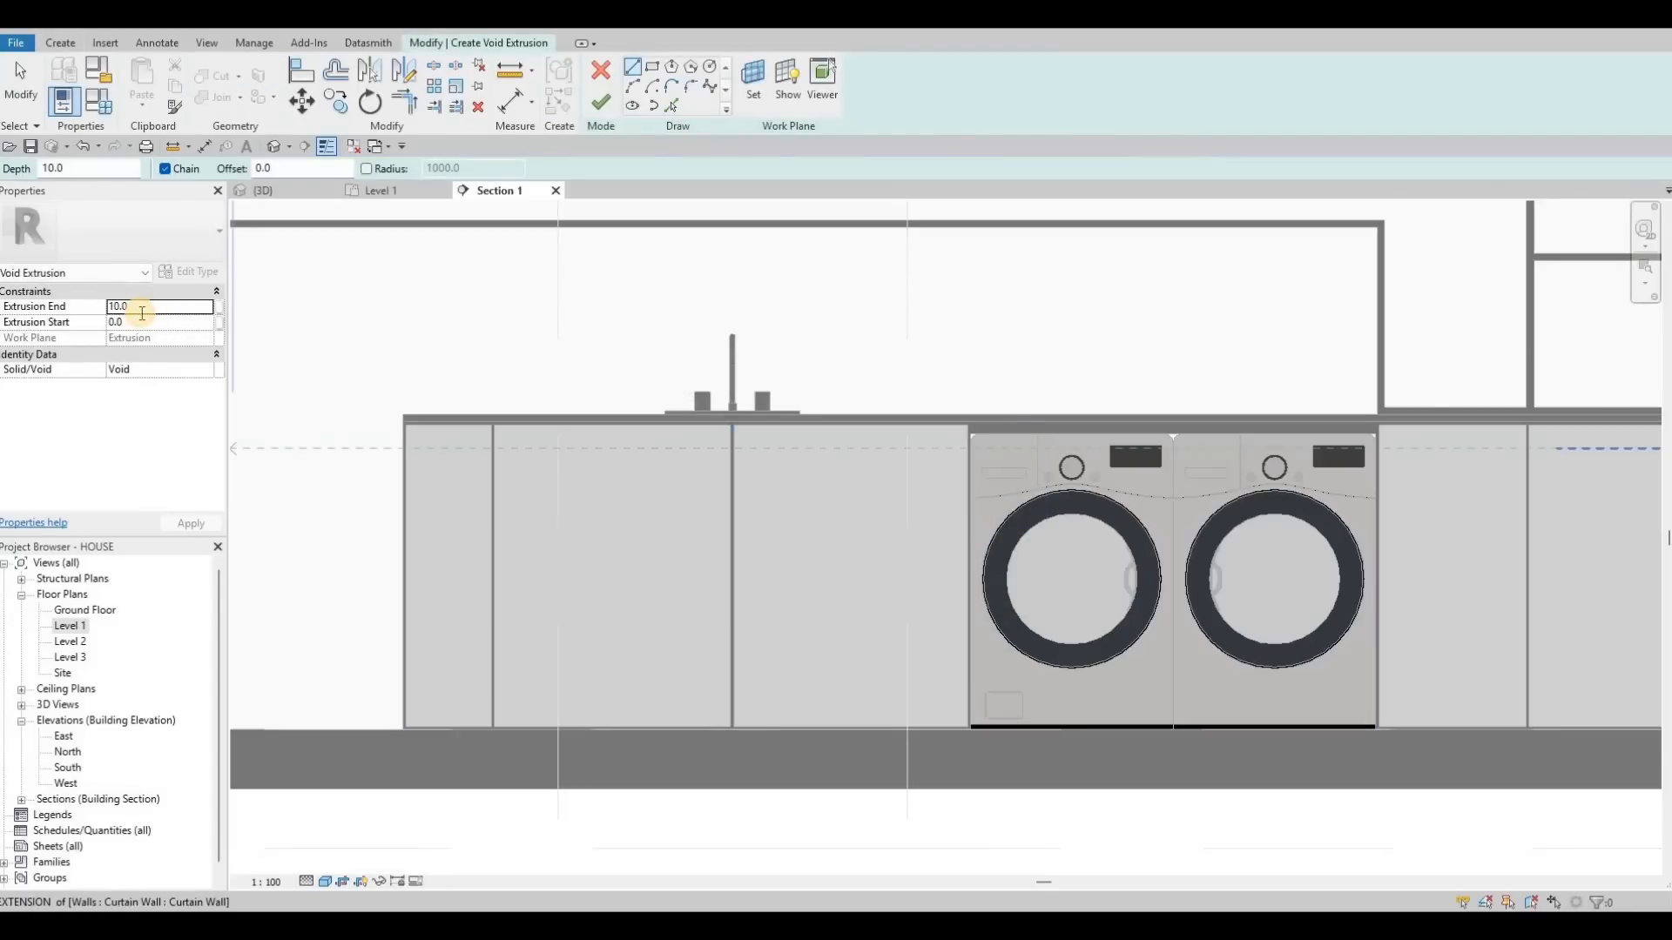
double_click(142, 310)
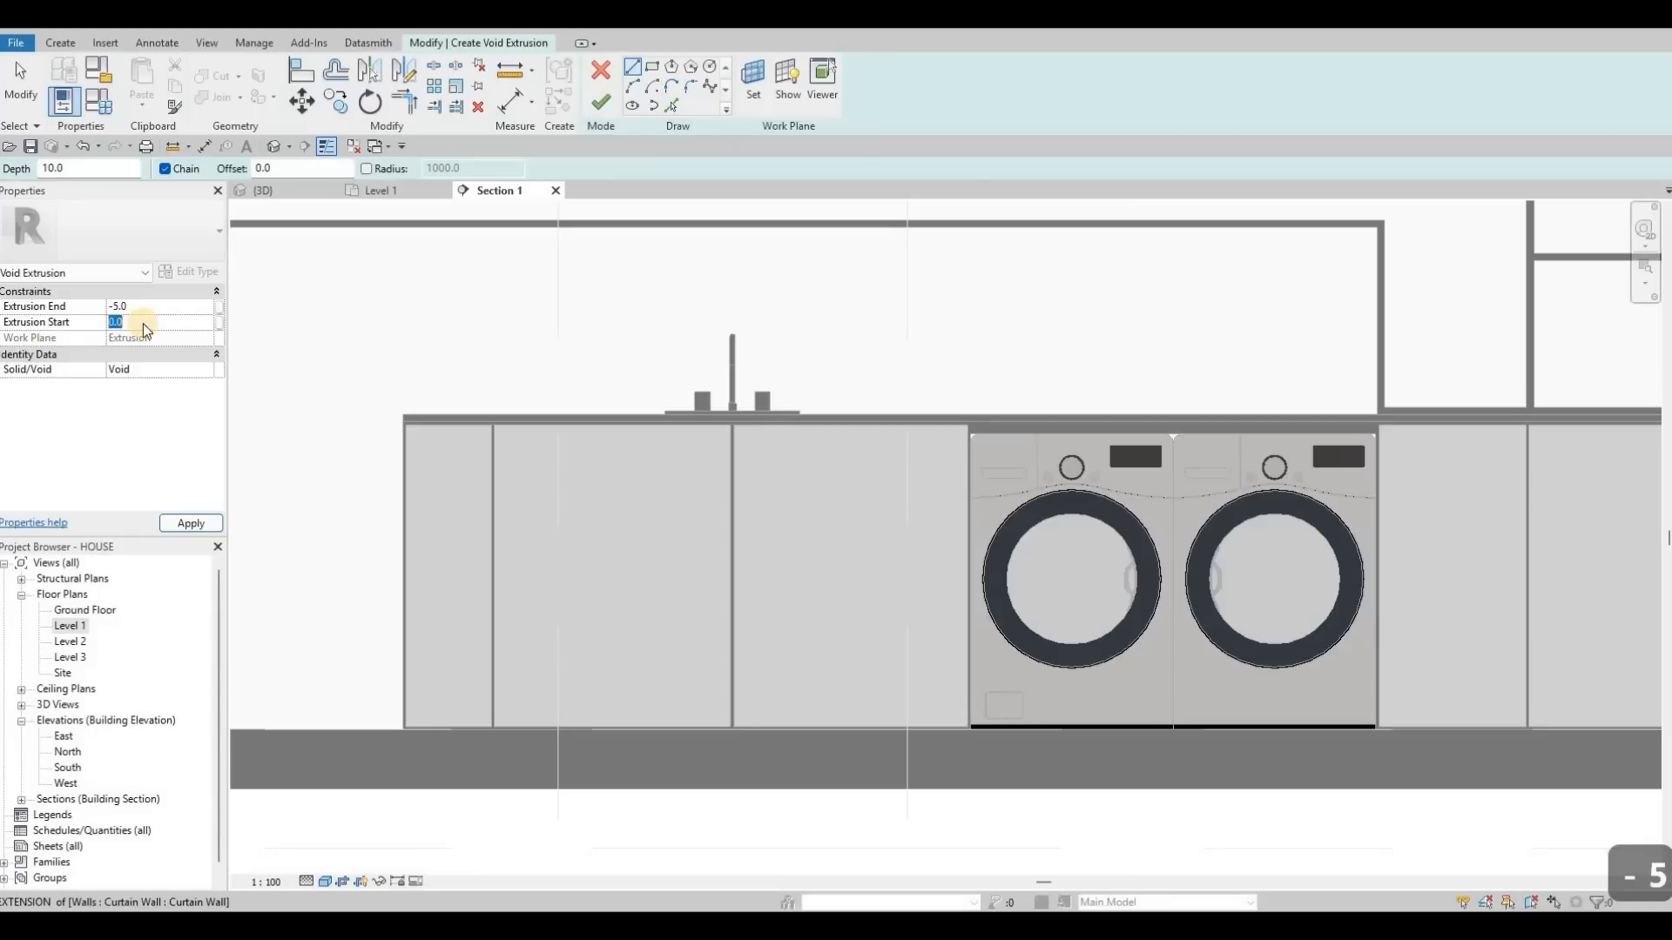
text(5)
Sketch a rectangle with a 50 mm inward offset from the edges of the narrow panel at the cabinet's free end.
click(653, 68)
click(266, 177)
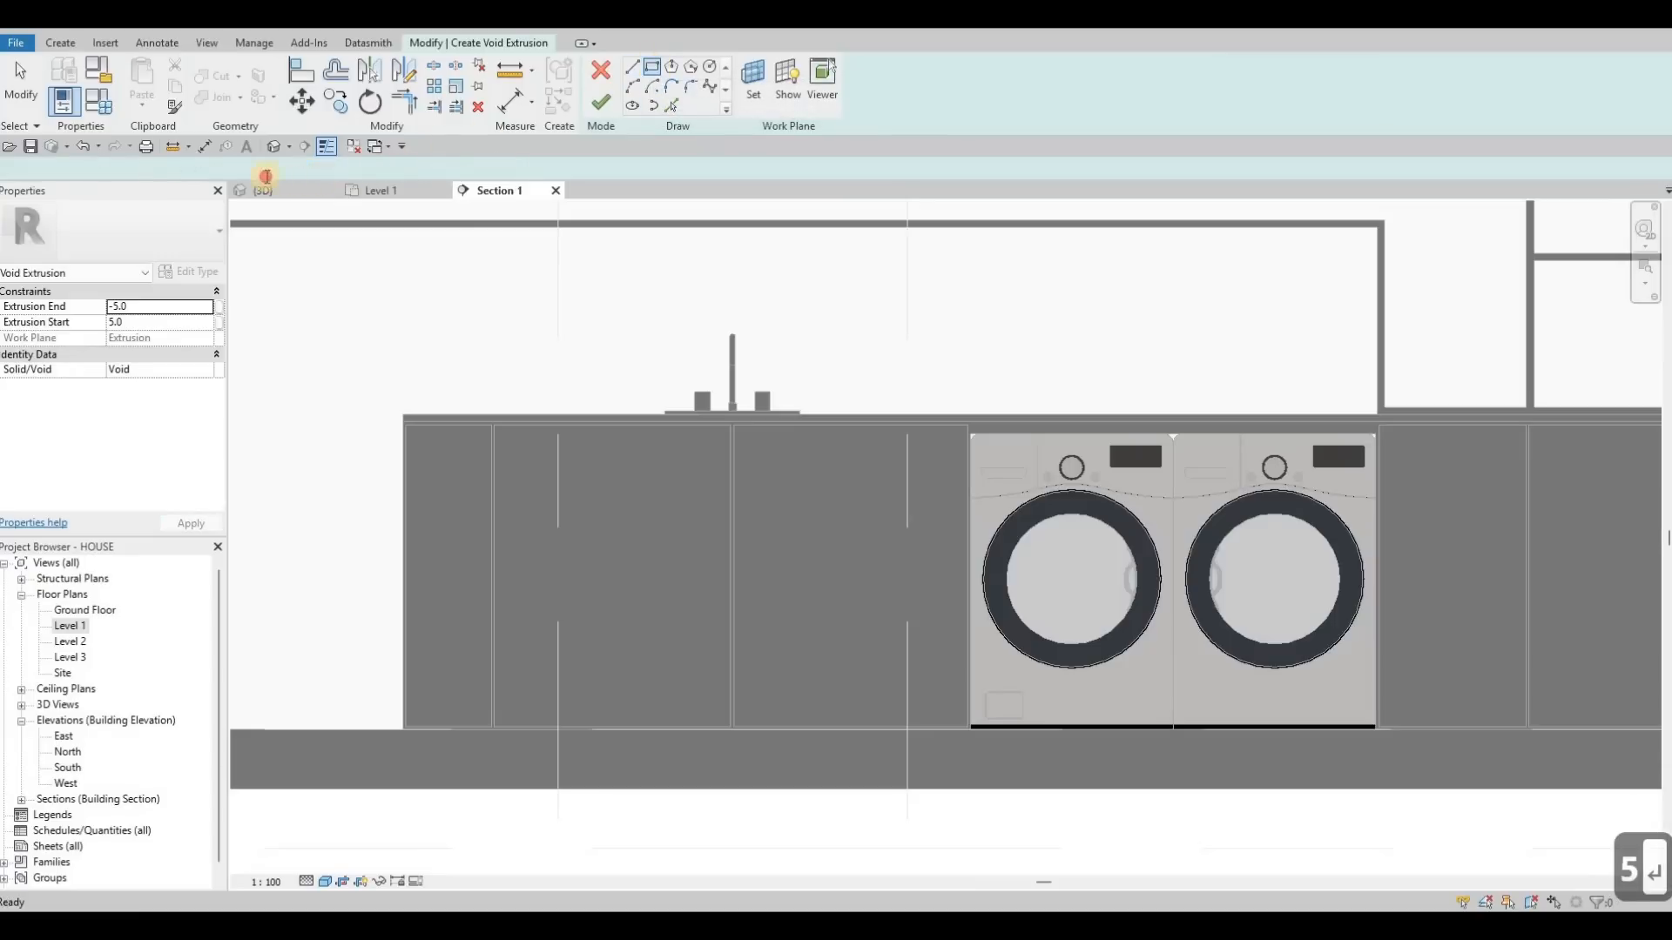
click(264, 169)
text(50)
key(Return)
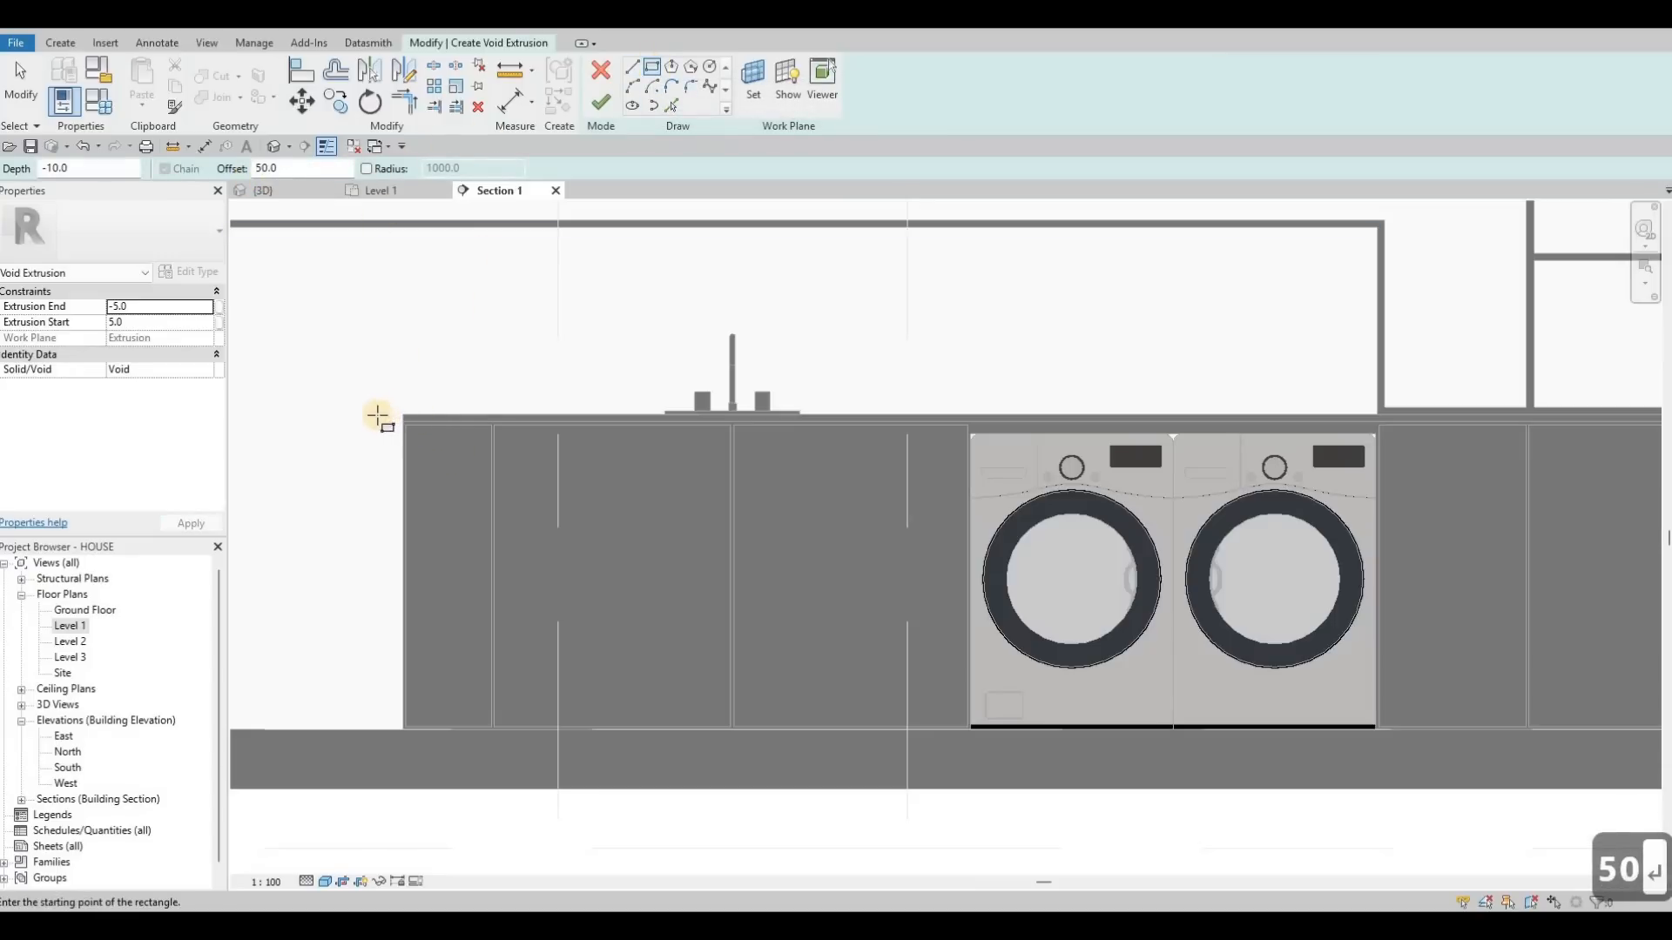
scroll(392, 412, up, 3)
click(567, 679)
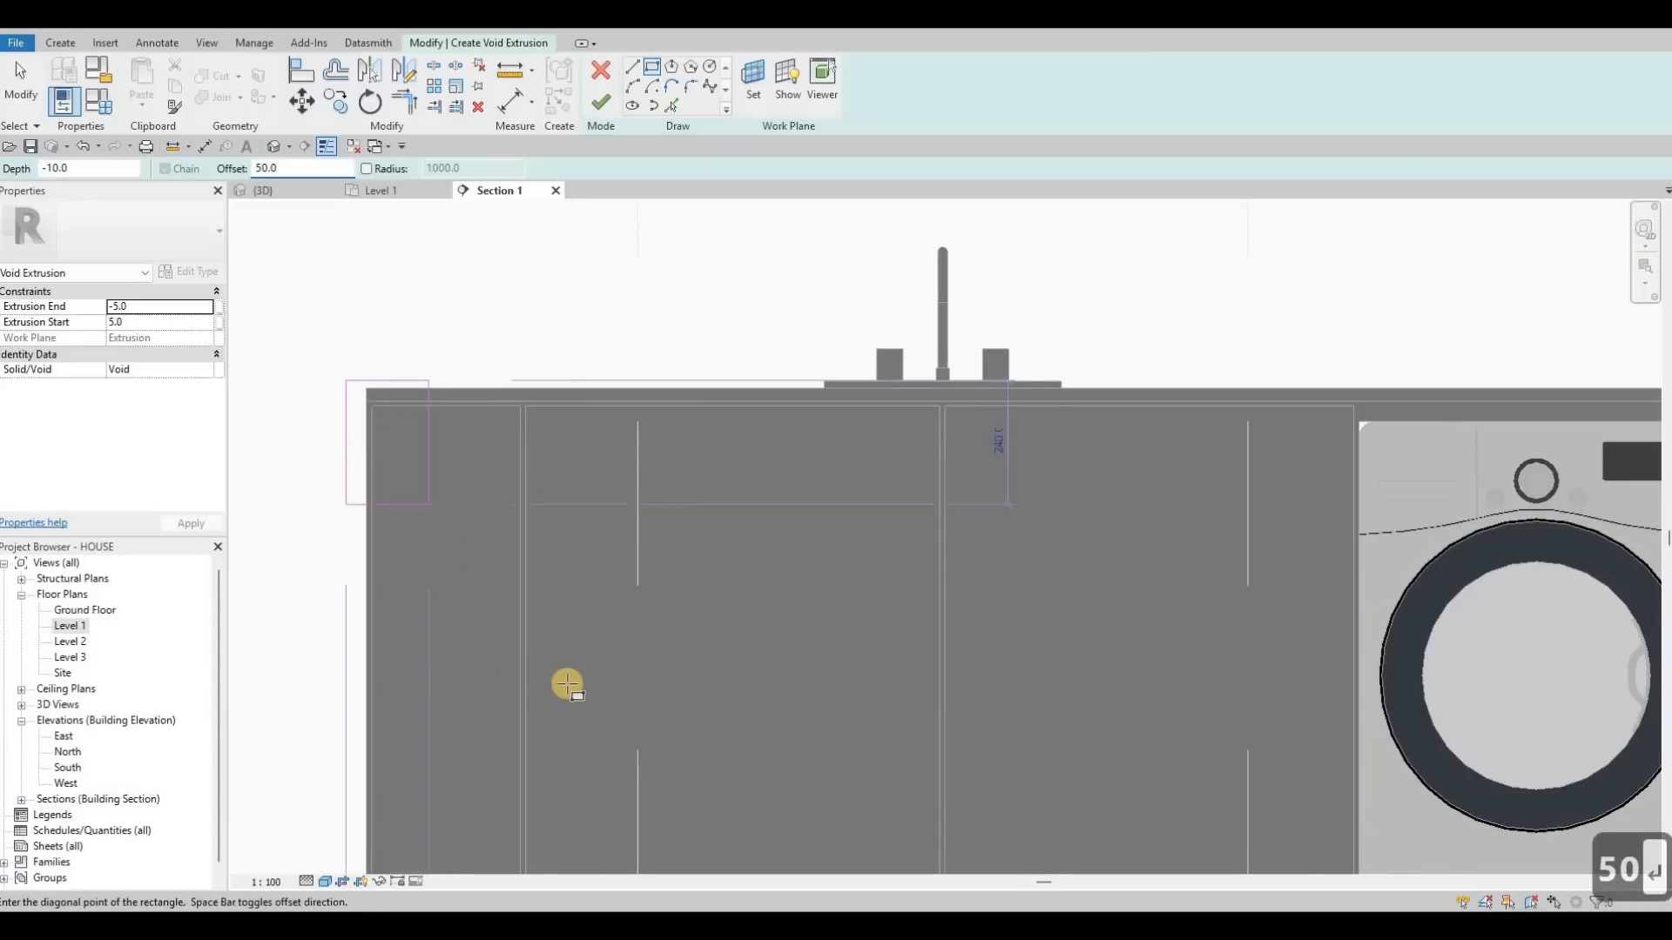
scroll(579, 692, up, 5)
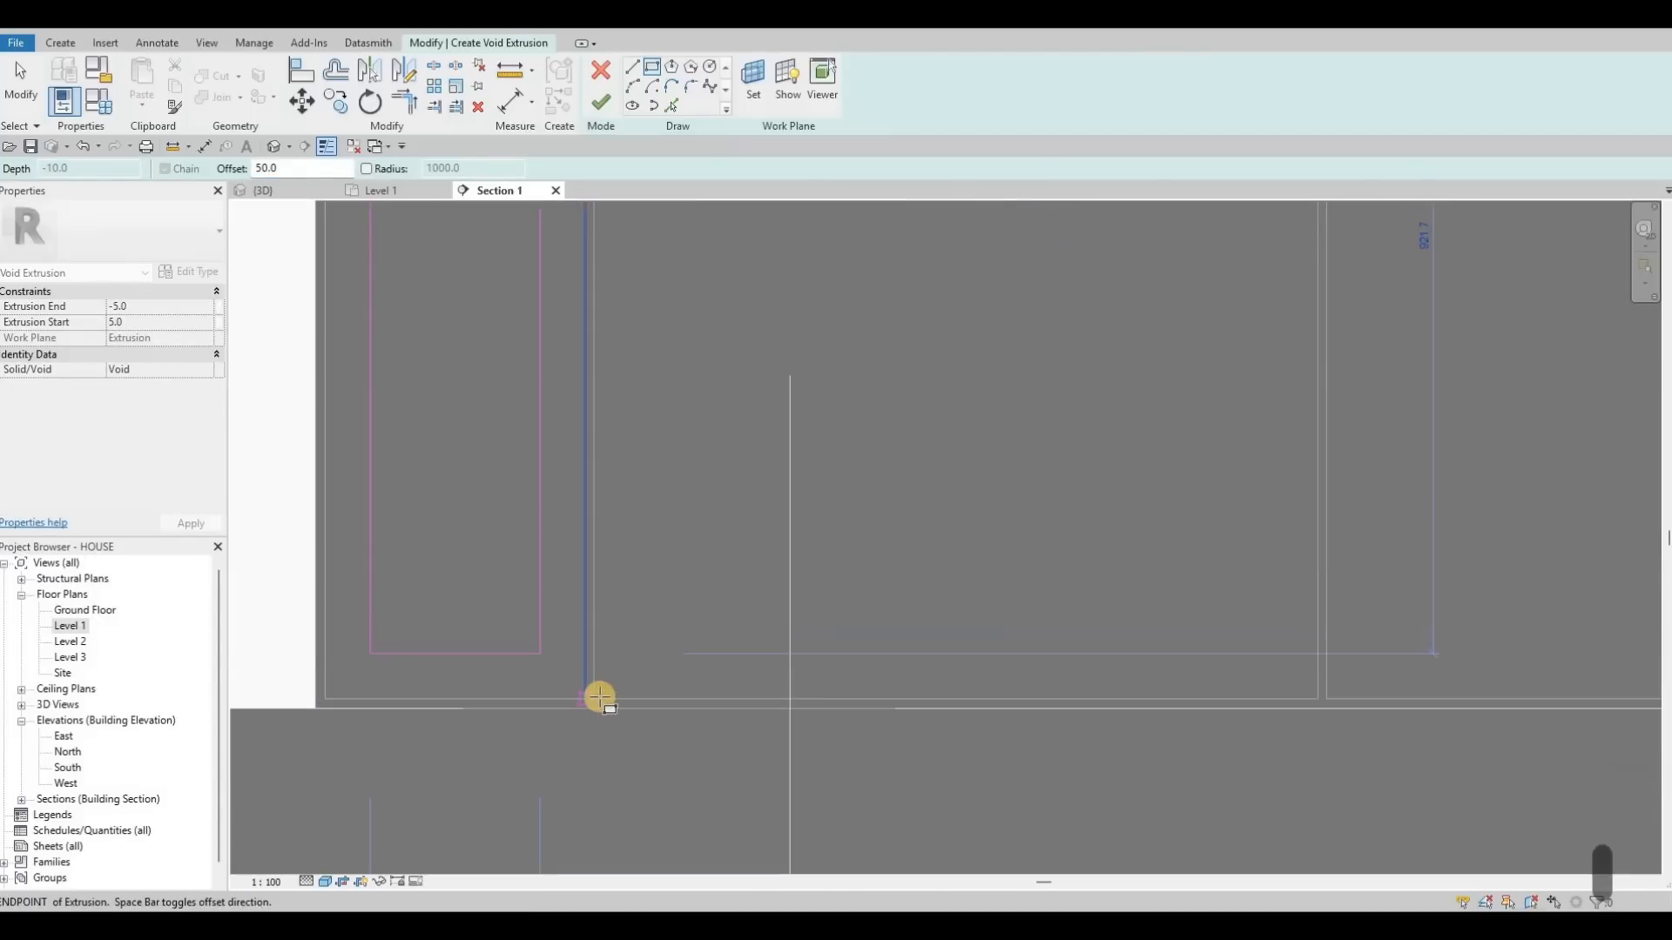
key(Escape)
Sketch rectangles inset 50 mm within the two wide front panels below the sink.
click(786, 473)
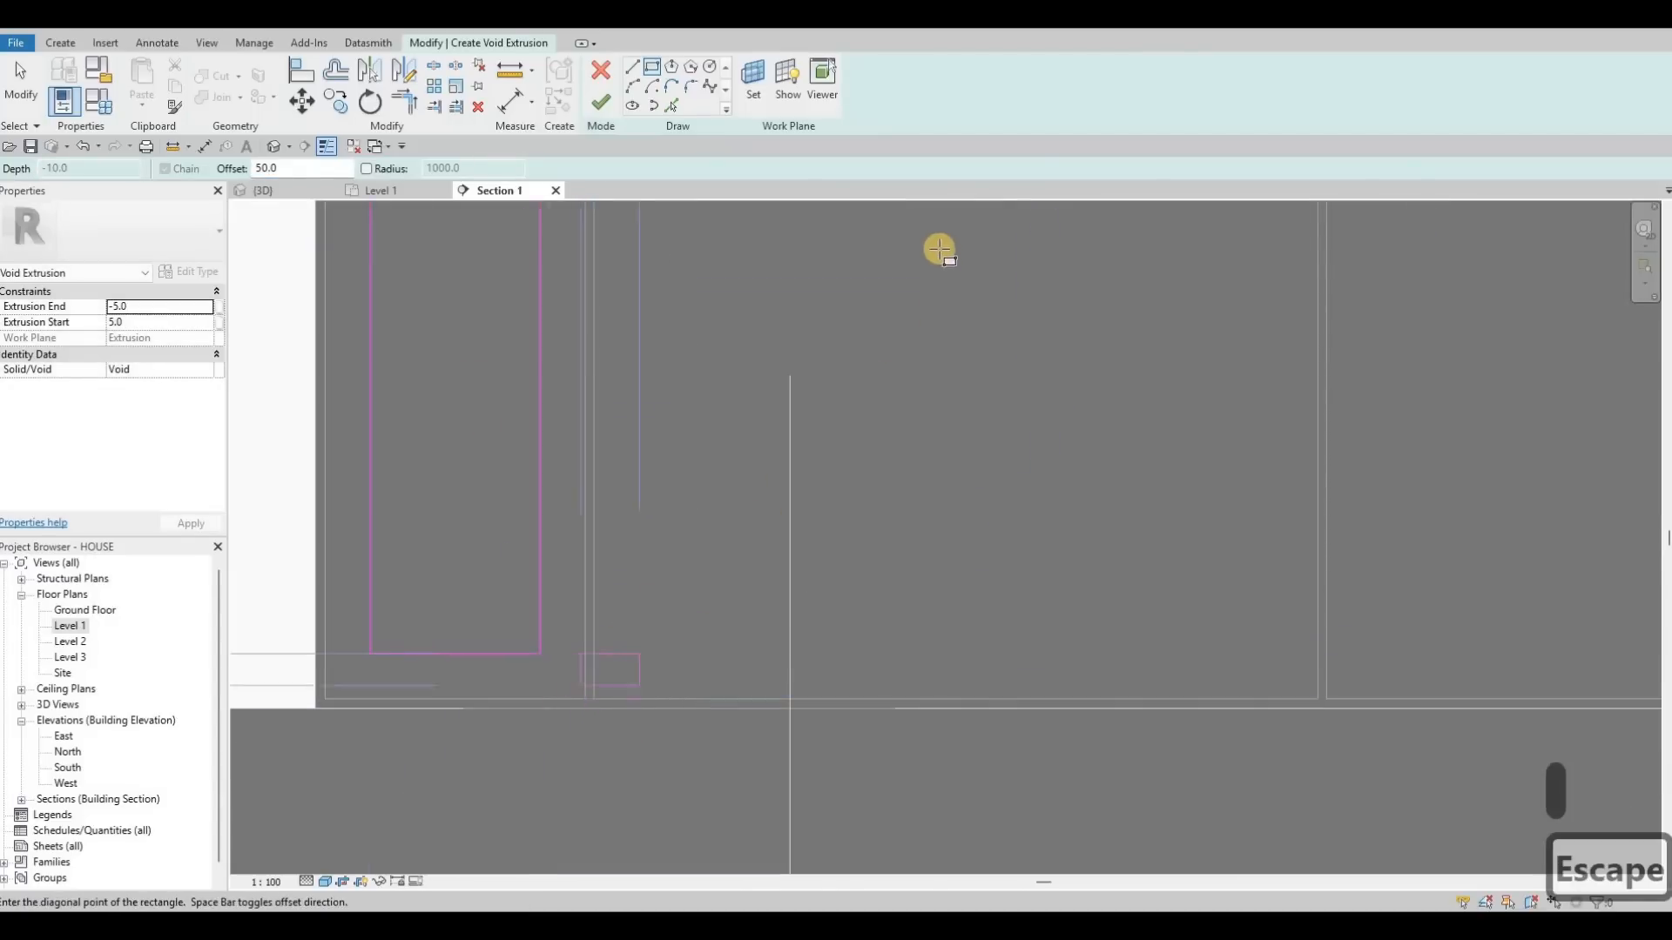
scroll(945, 239, down, 4)
scroll(951, 226, up, 2)
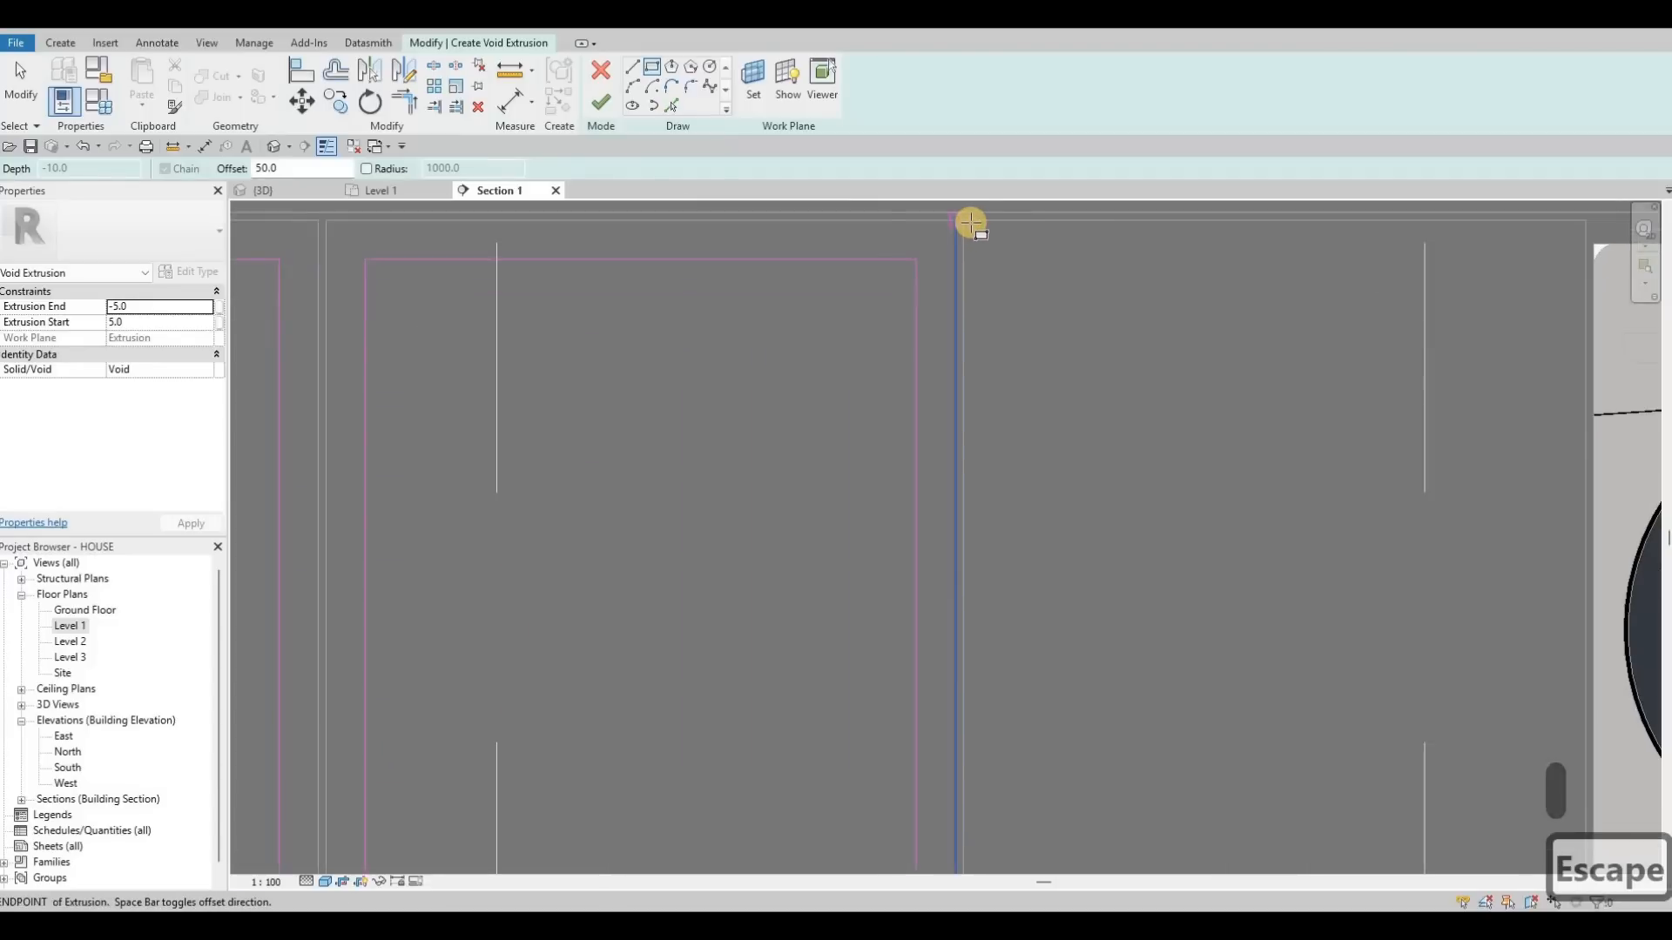
key(Escape)
scroll(1361, 646, down, 3)
click(1306, 725)
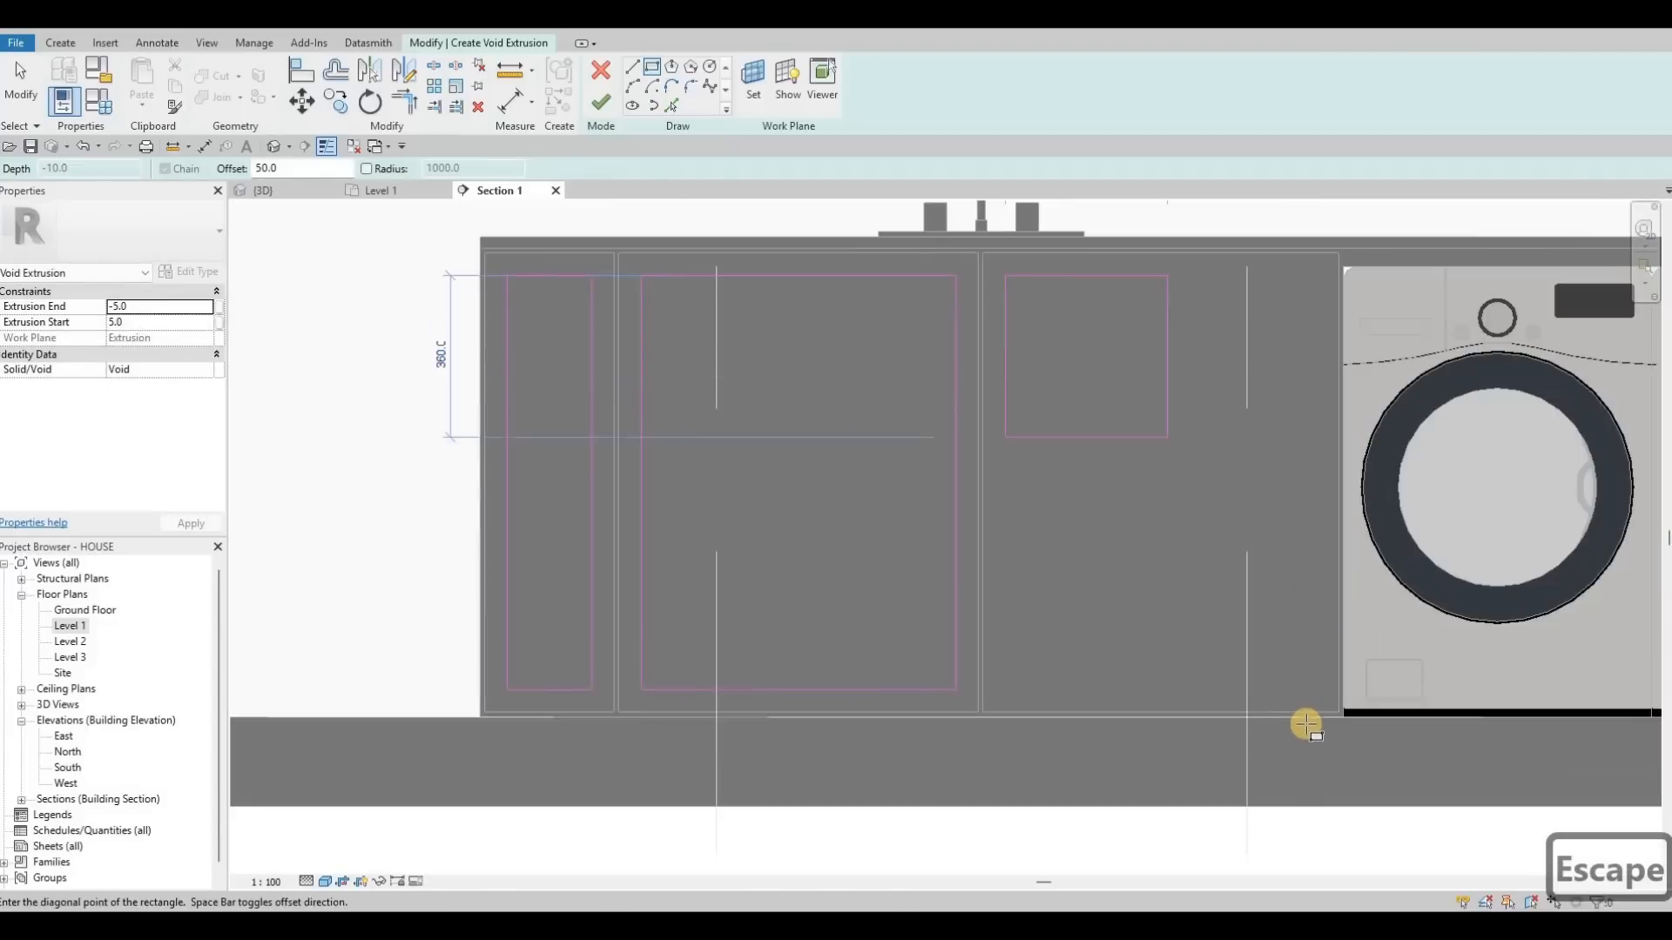
scroll(1306, 730, up, 2)
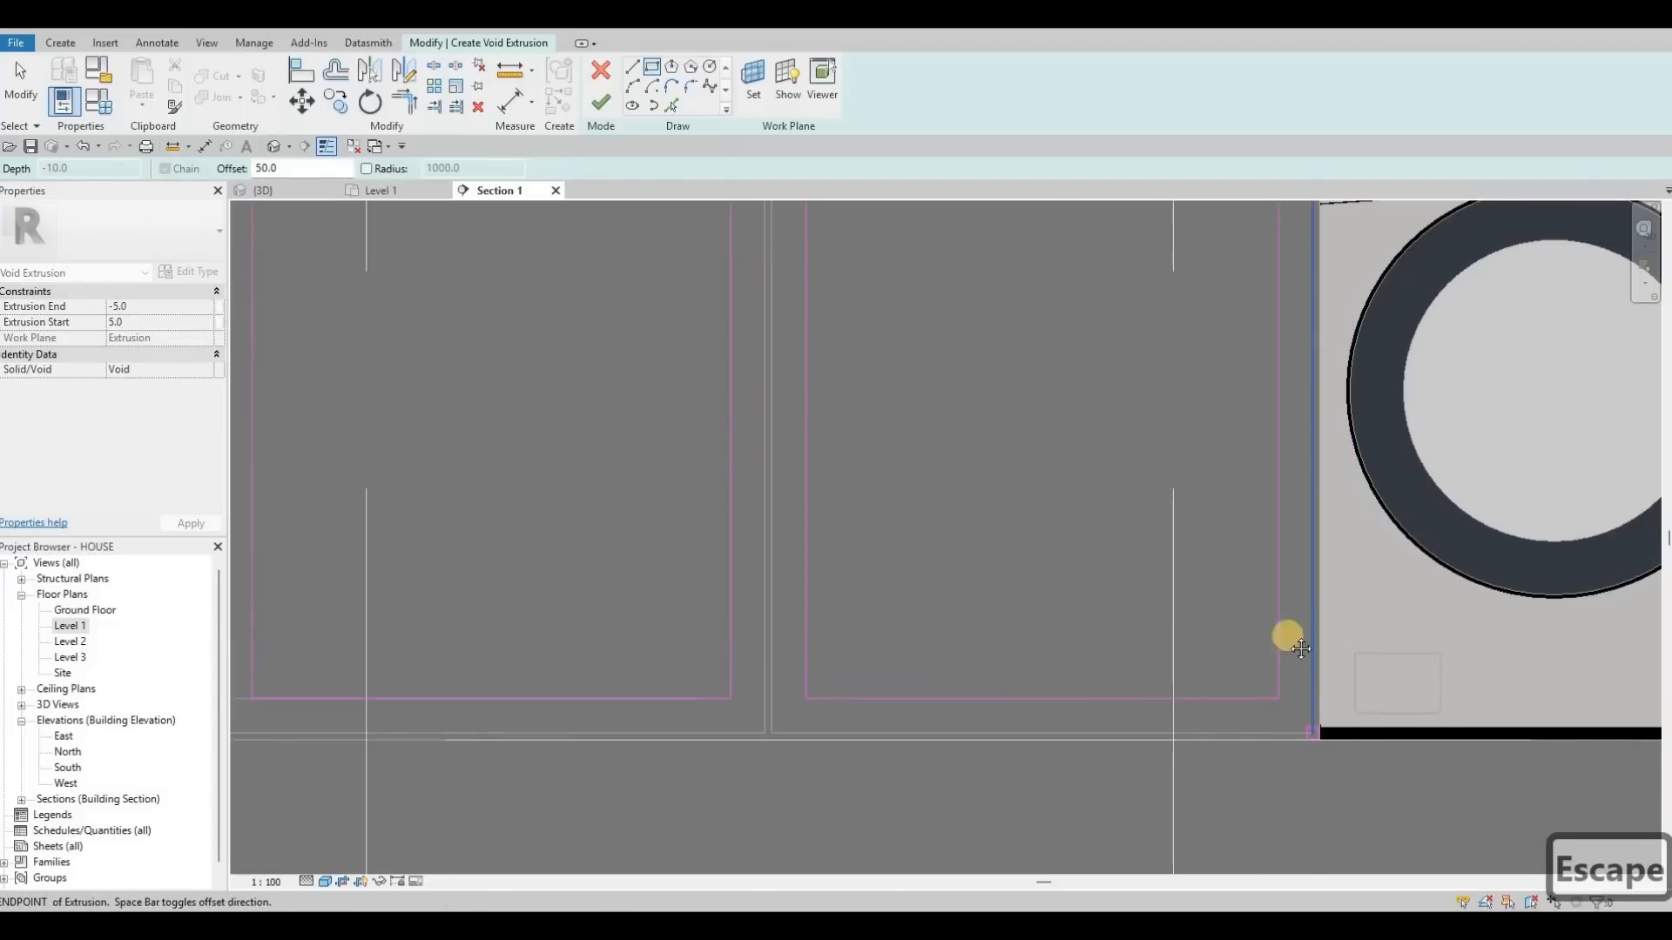
scroll(984, 494, down, 3)
Sketch rectangles inset 50 mm within the two wall-side front panels beside the washing machines.
scroll(906, 276, up, 4)
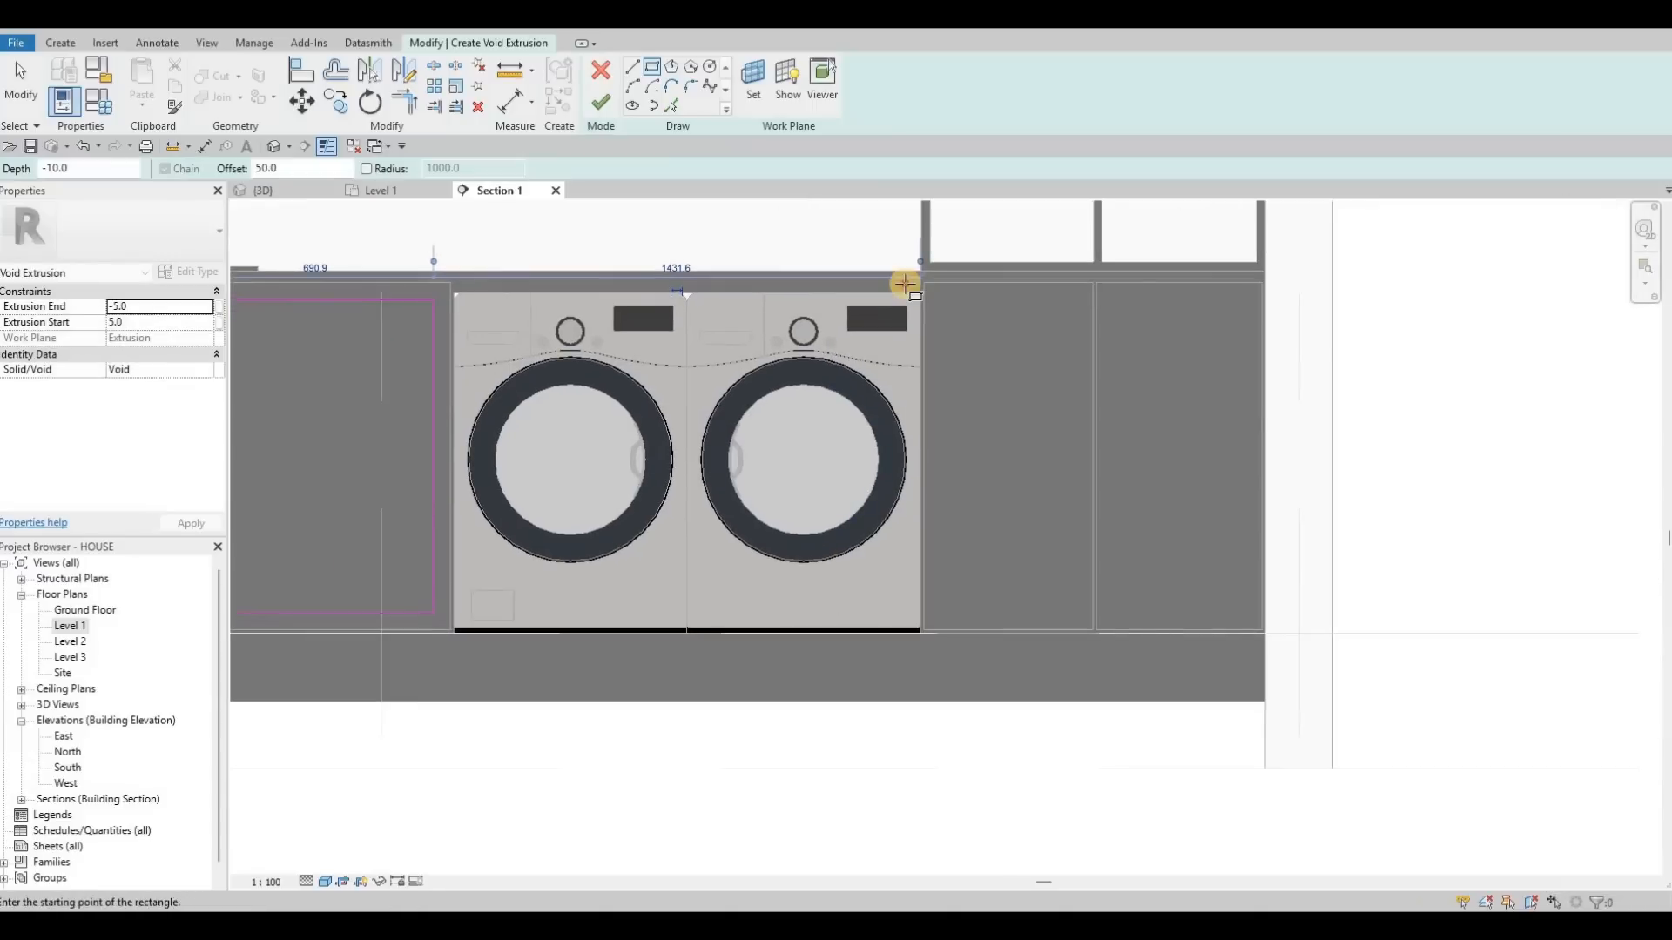
scroll(1124, 725, up, 1)
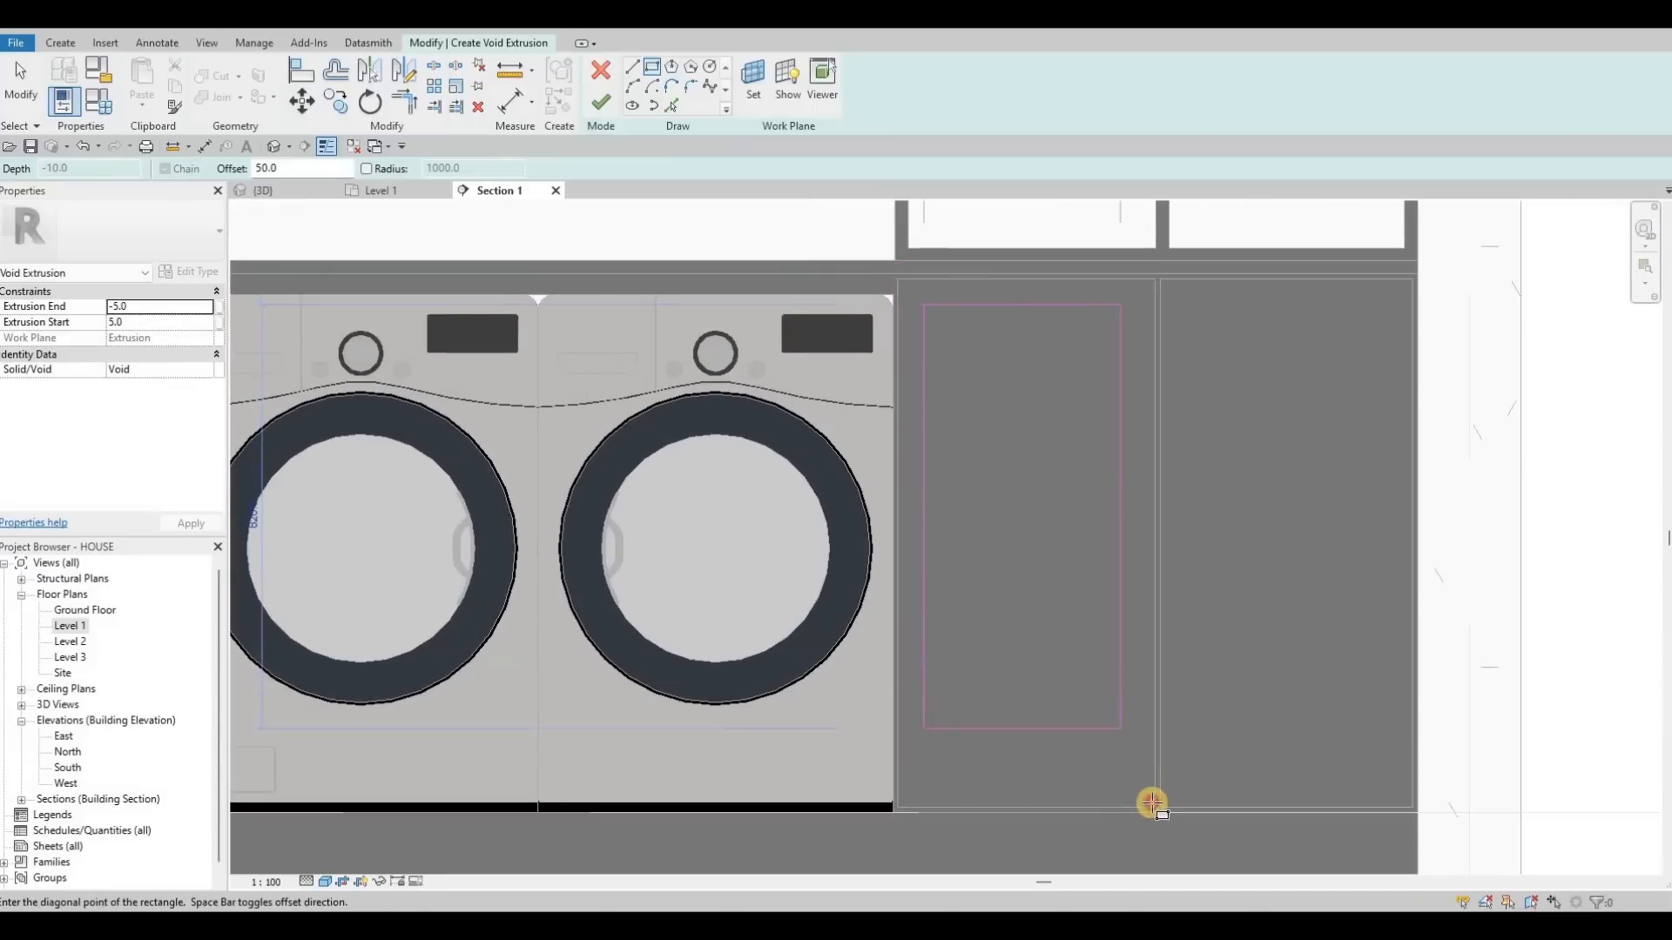
click(1158, 806)
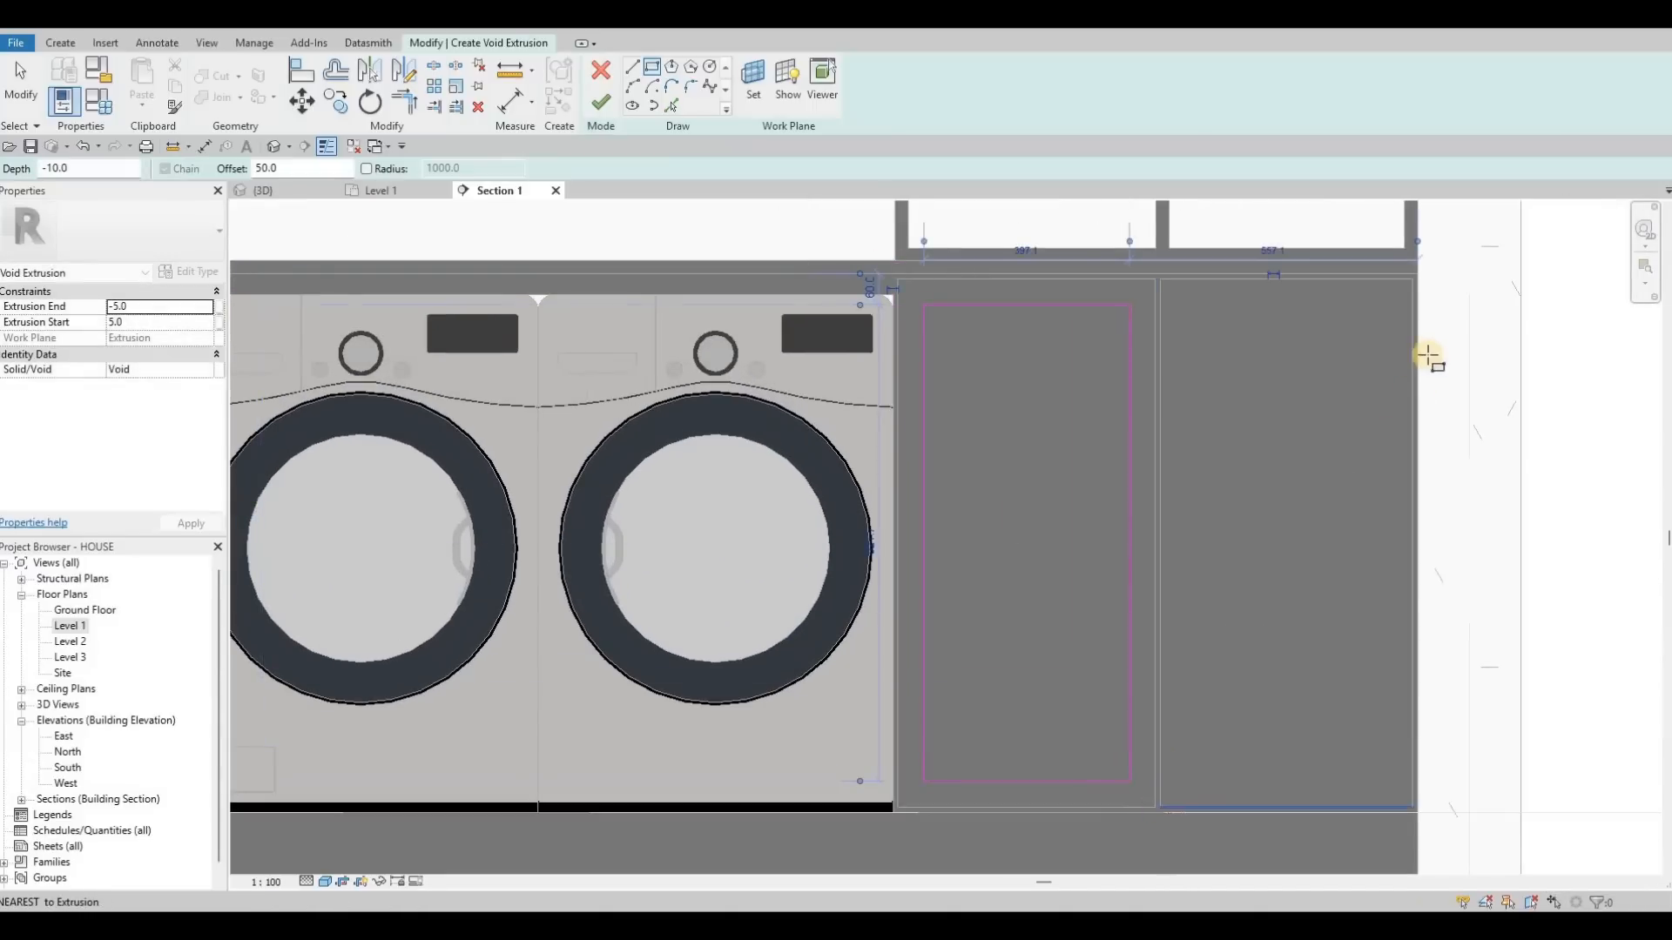
click(1404, 277)
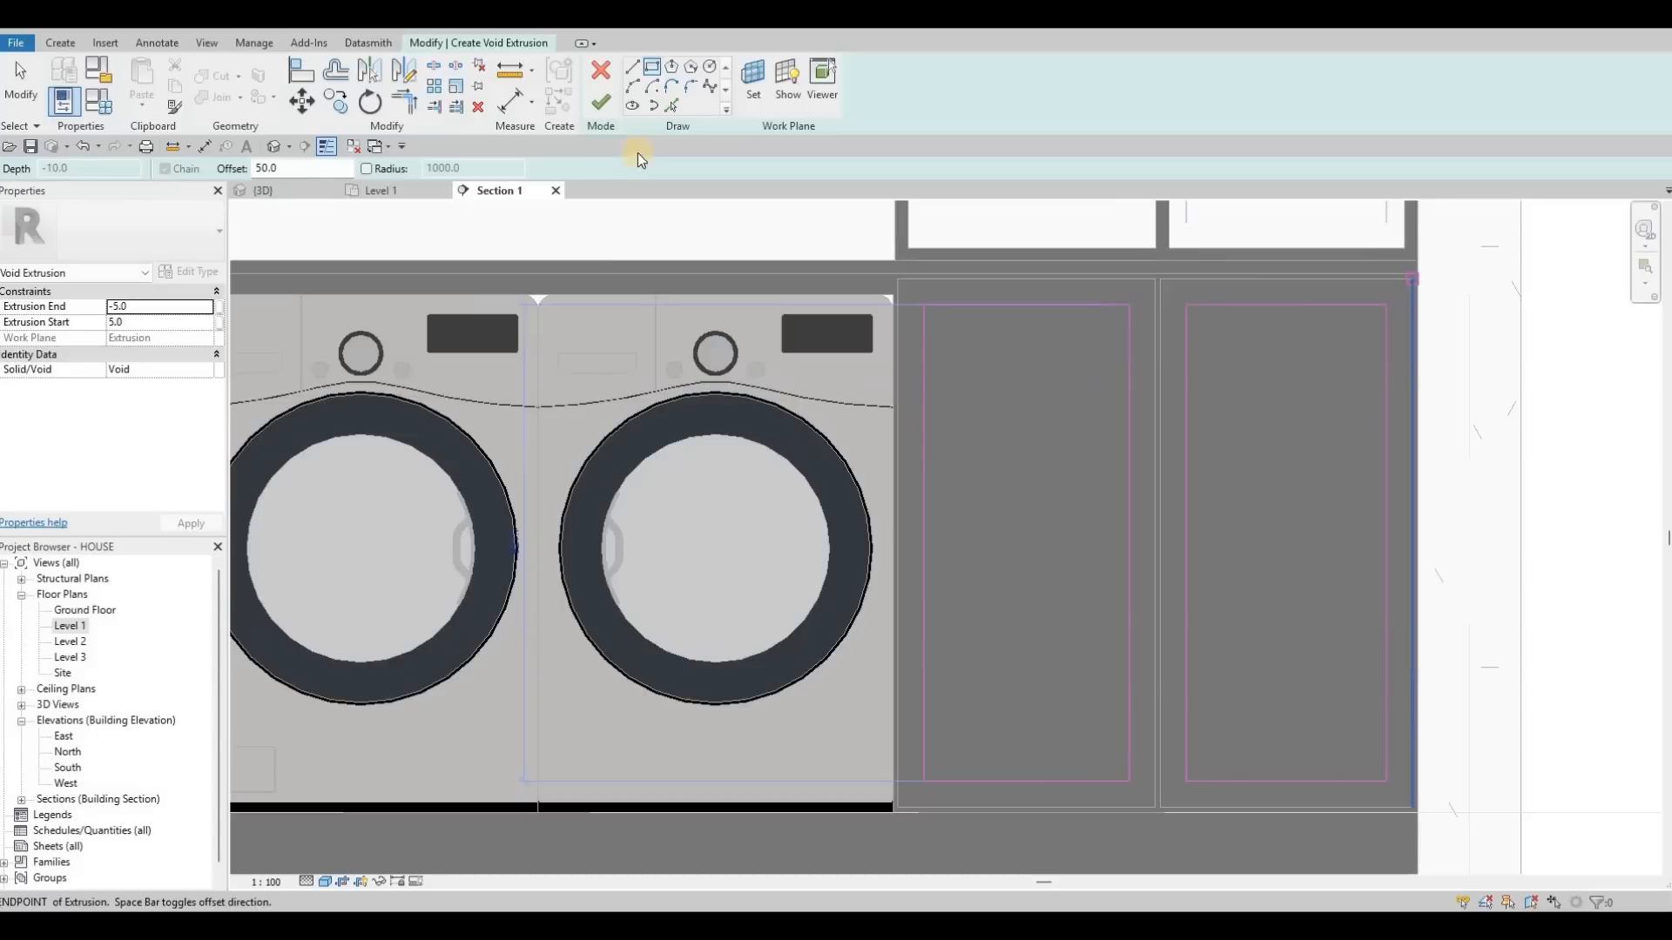
key(Escape)
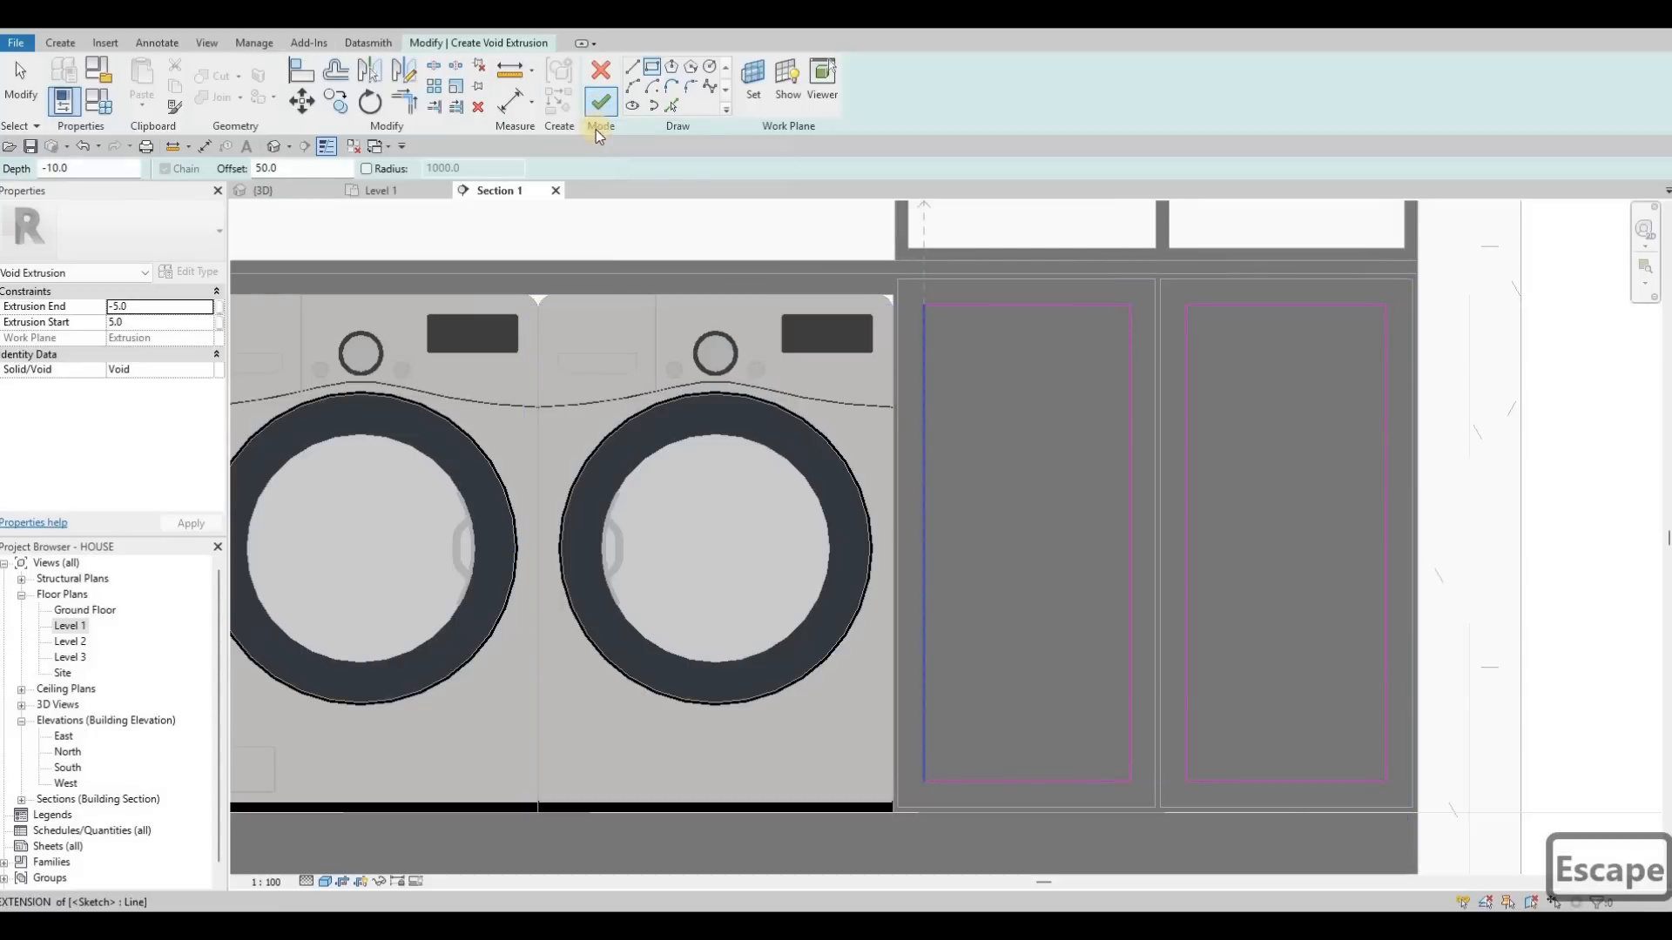
Finish the void extrusion to recess the panel centres, and finish the in-place joinery model.
click(600, 103)
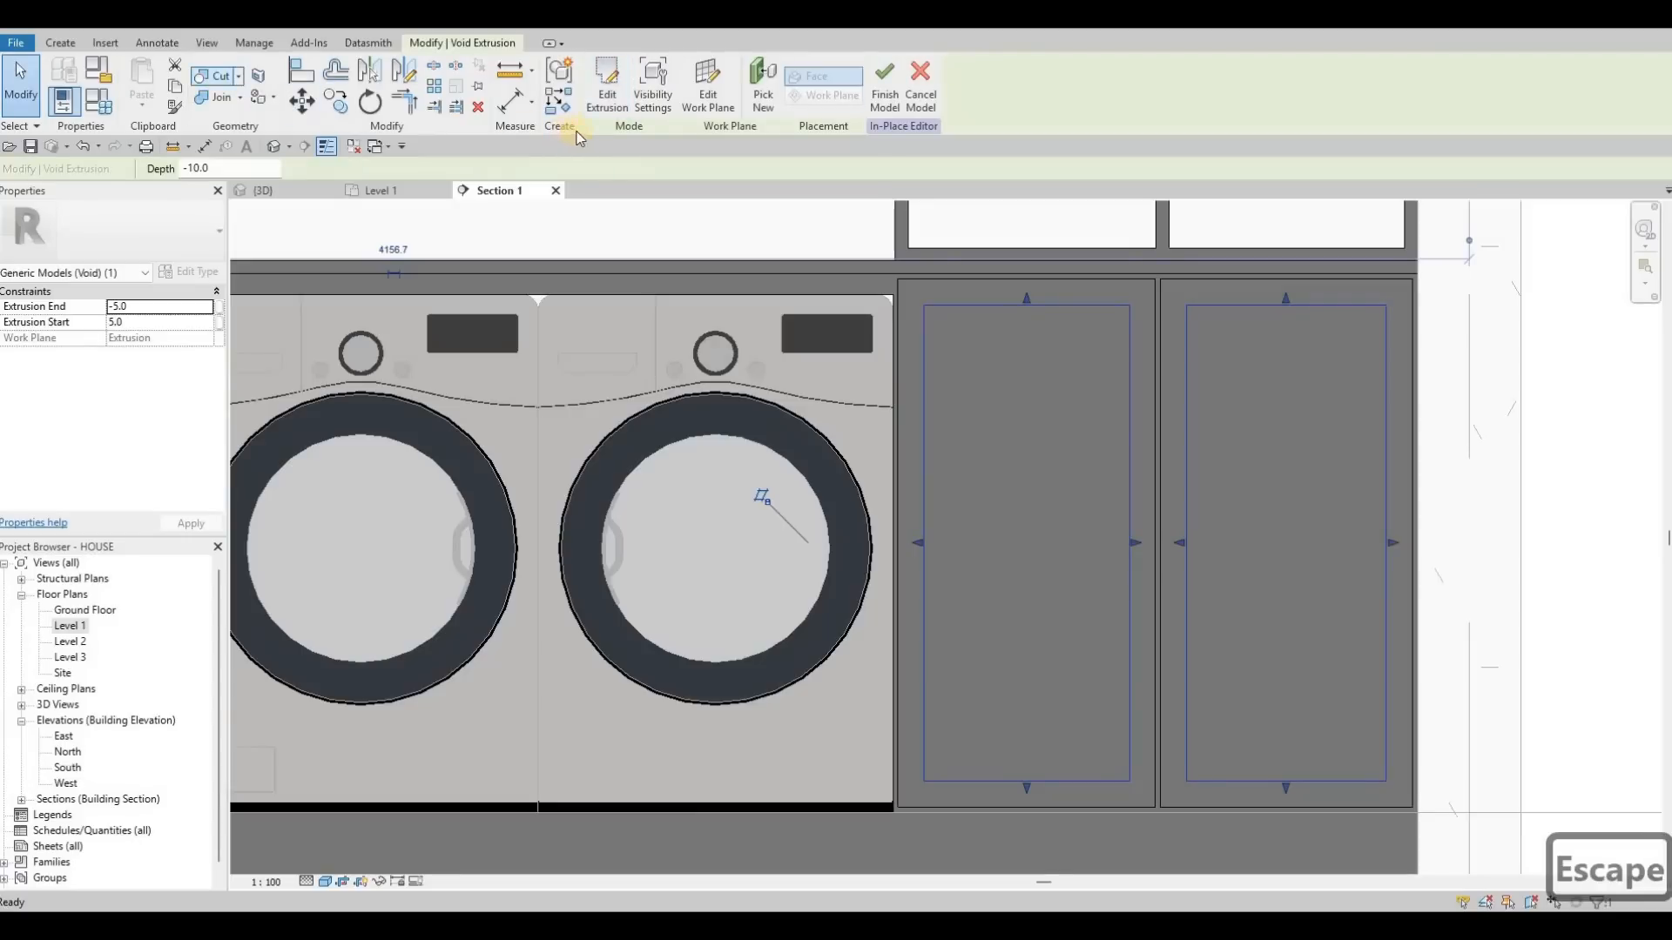
key(Escape)
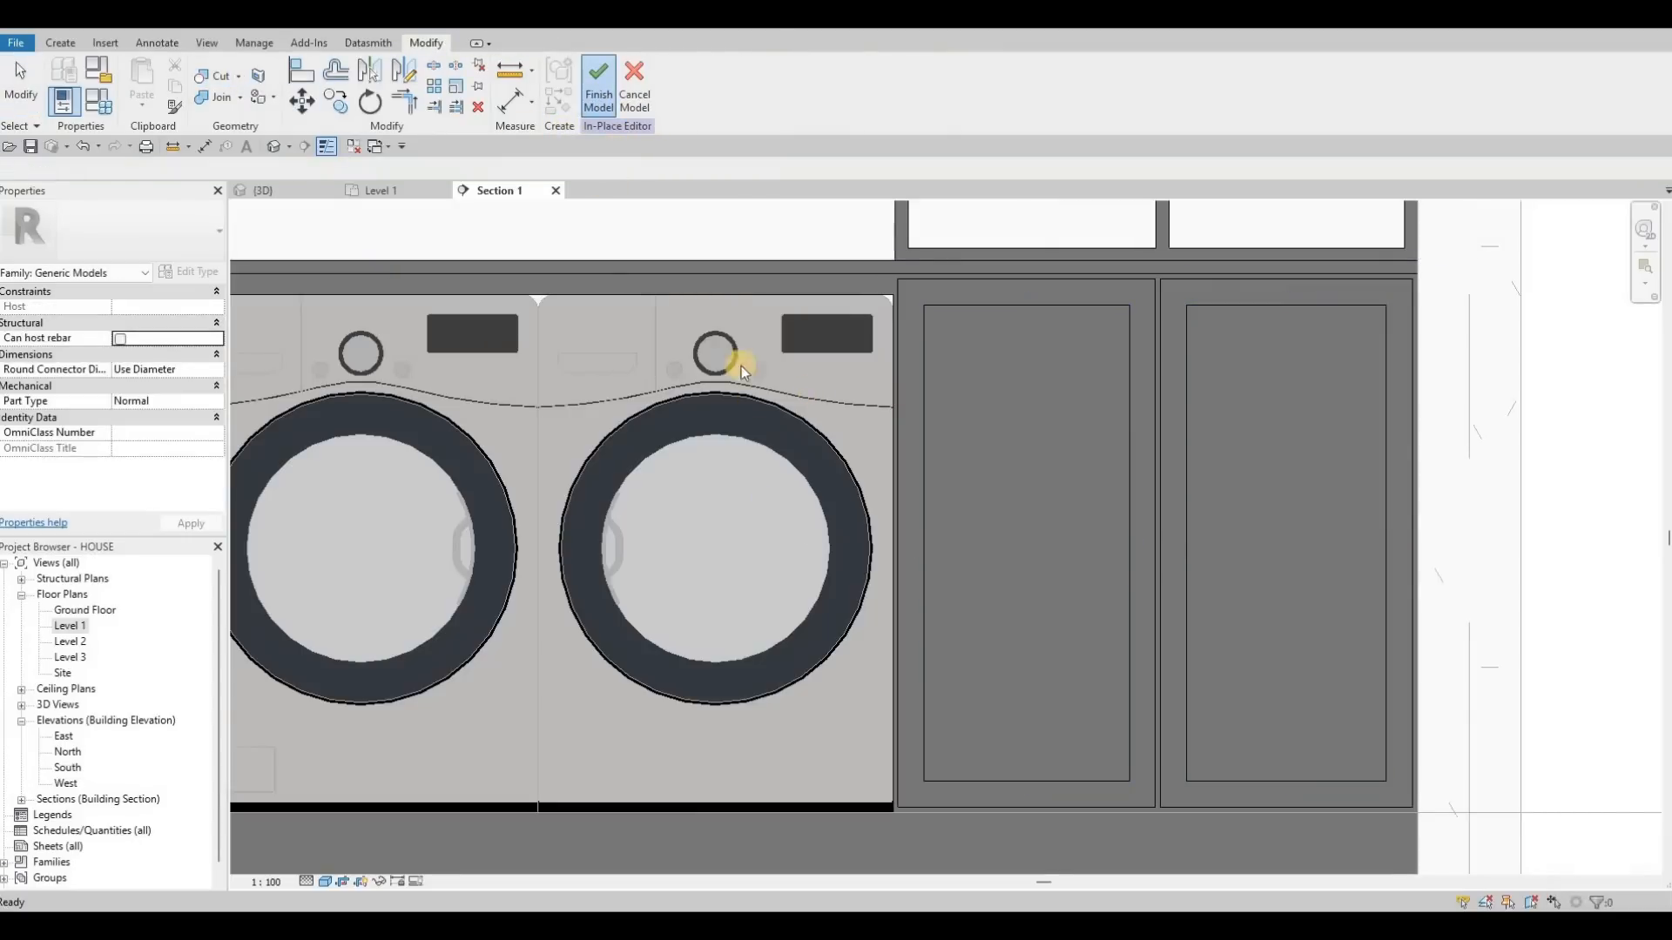
key(Escape)
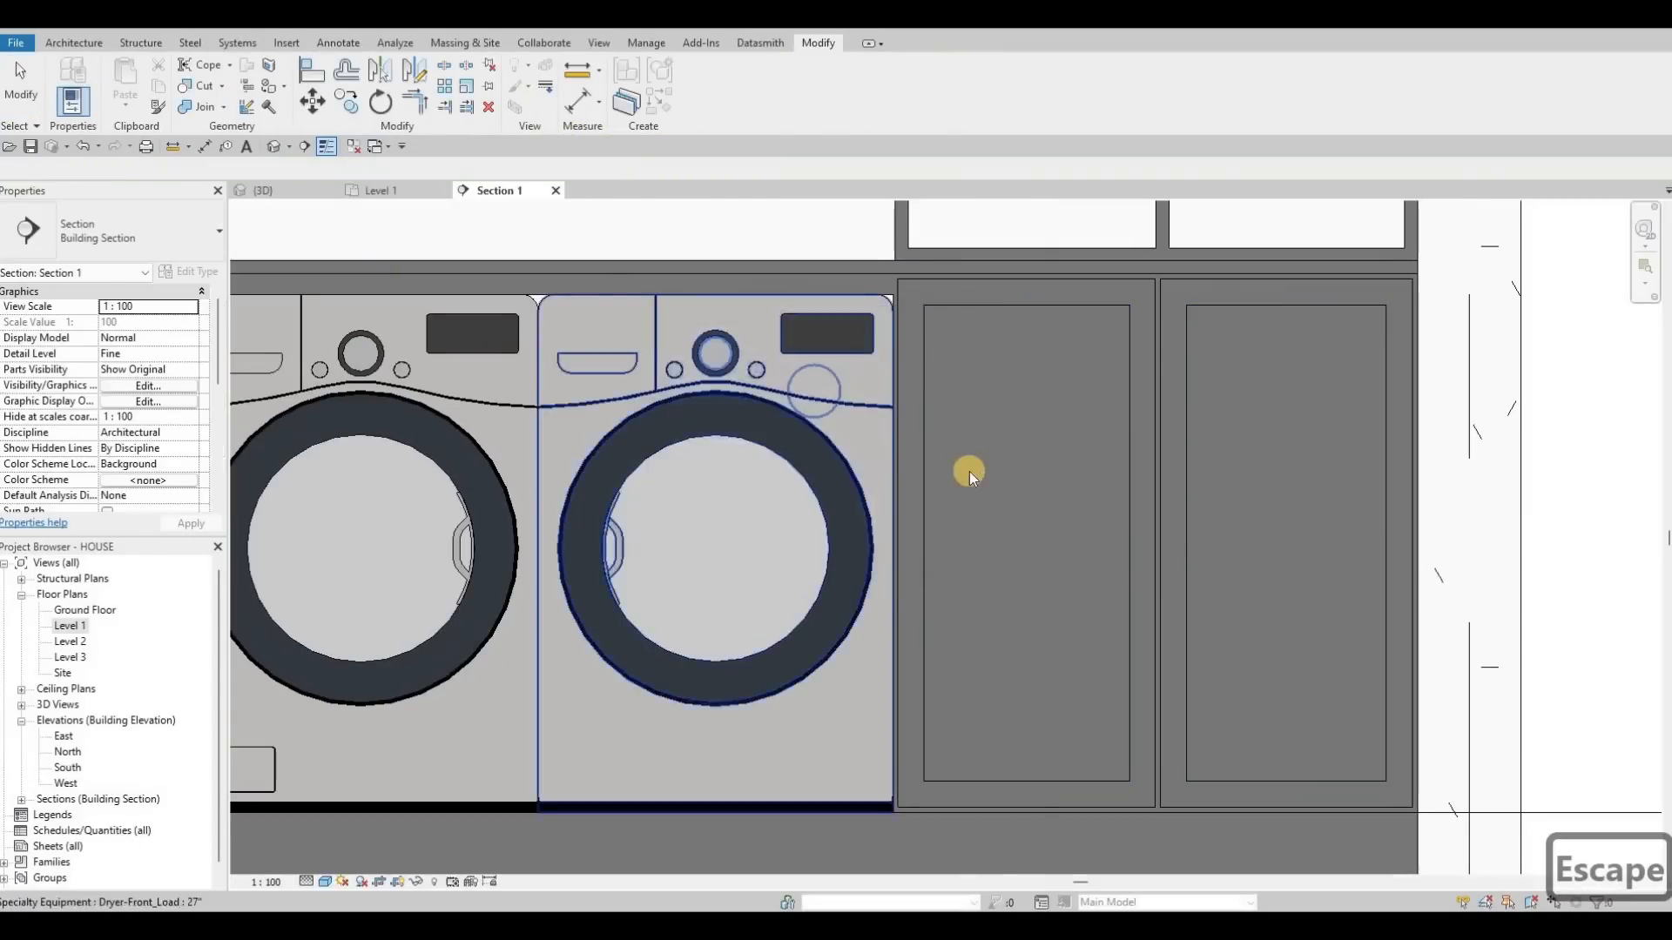
scroll(871, 488, down, 5)
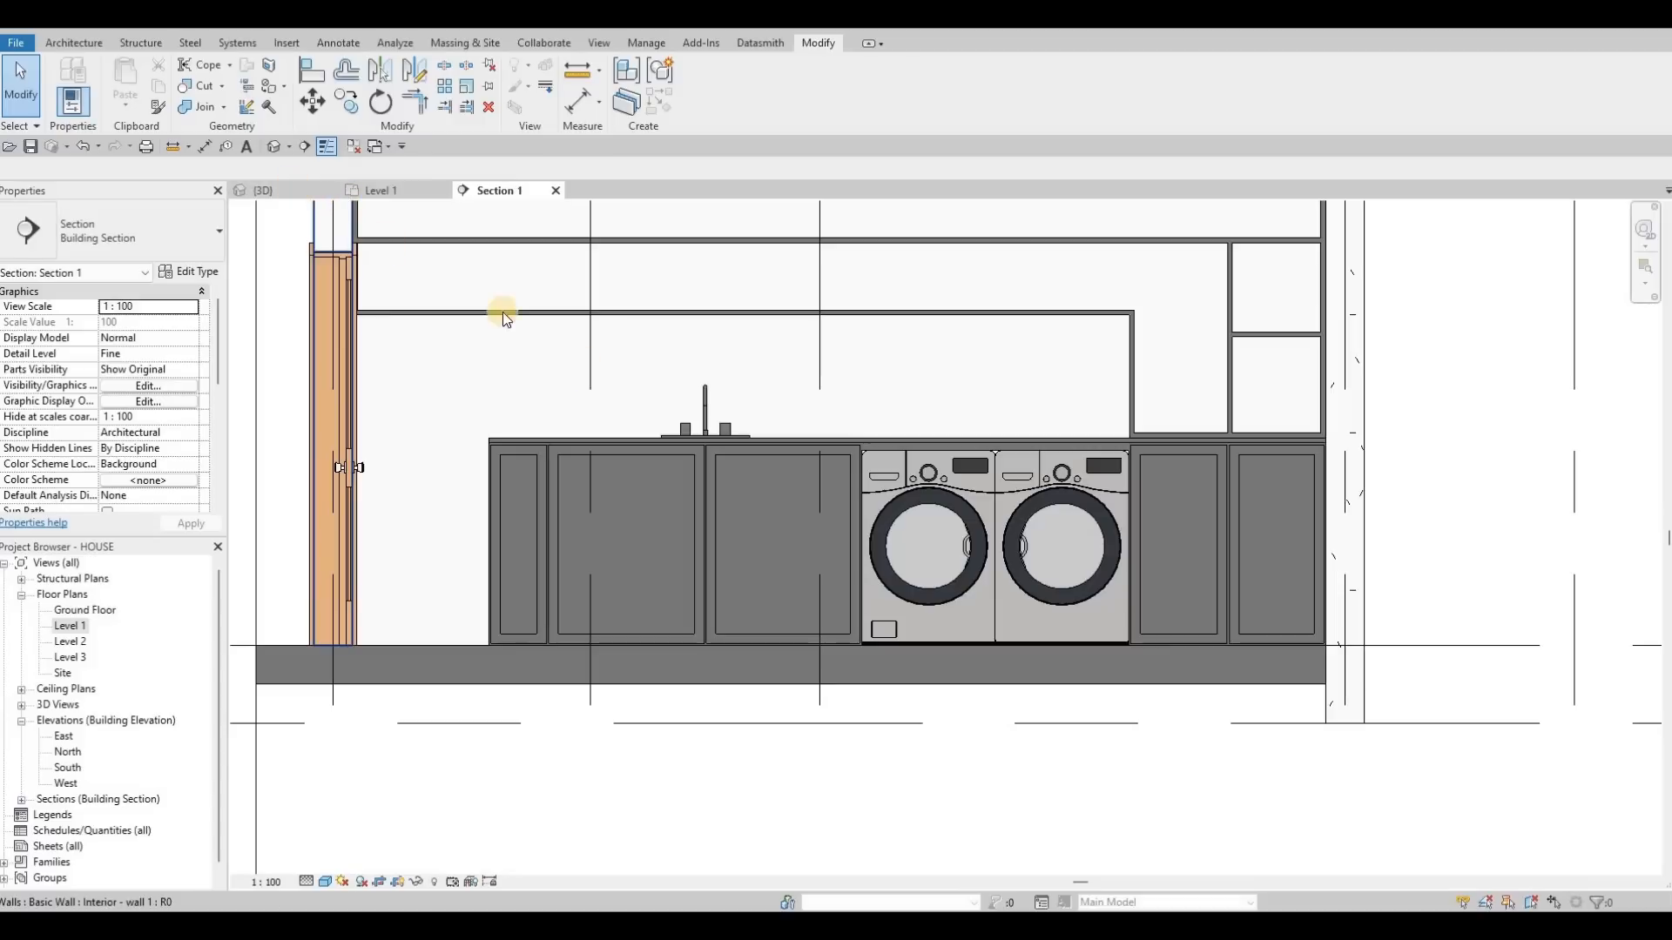
In the 3D view, start placing a new component similar to the handle on the top kitchen drawer.
key(ctrl+Tab)
shift+middle_drag(688, 540, 609, 859)
middle_drag(630, 441, 544, 711)
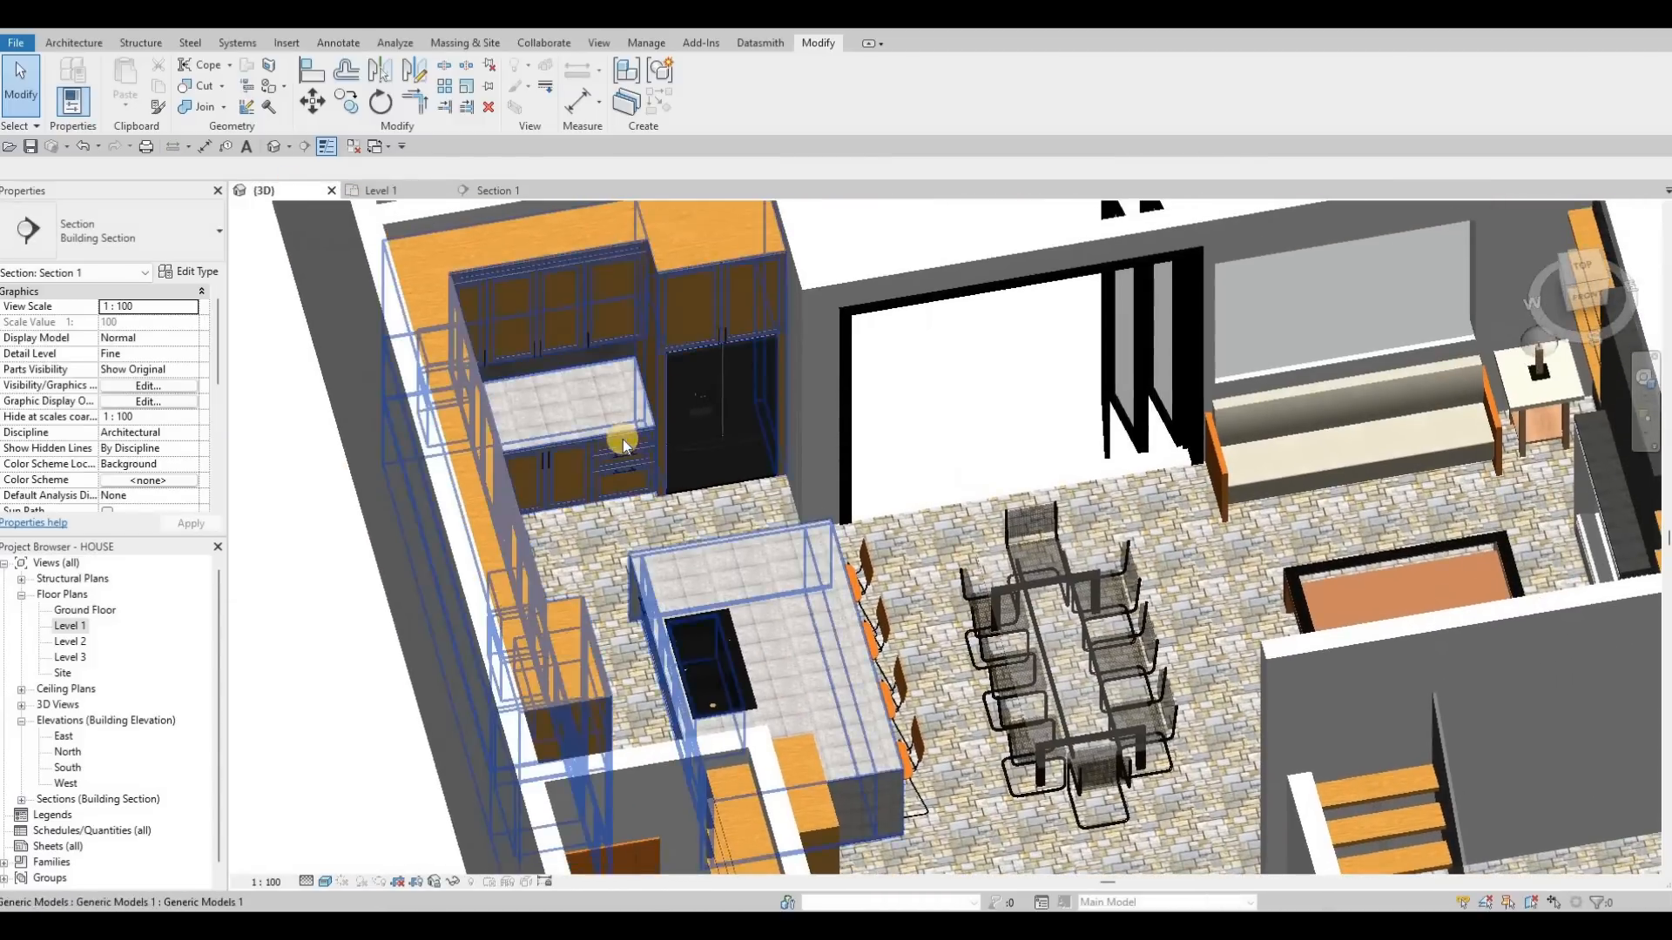
scroll(625, 441, up, 3)
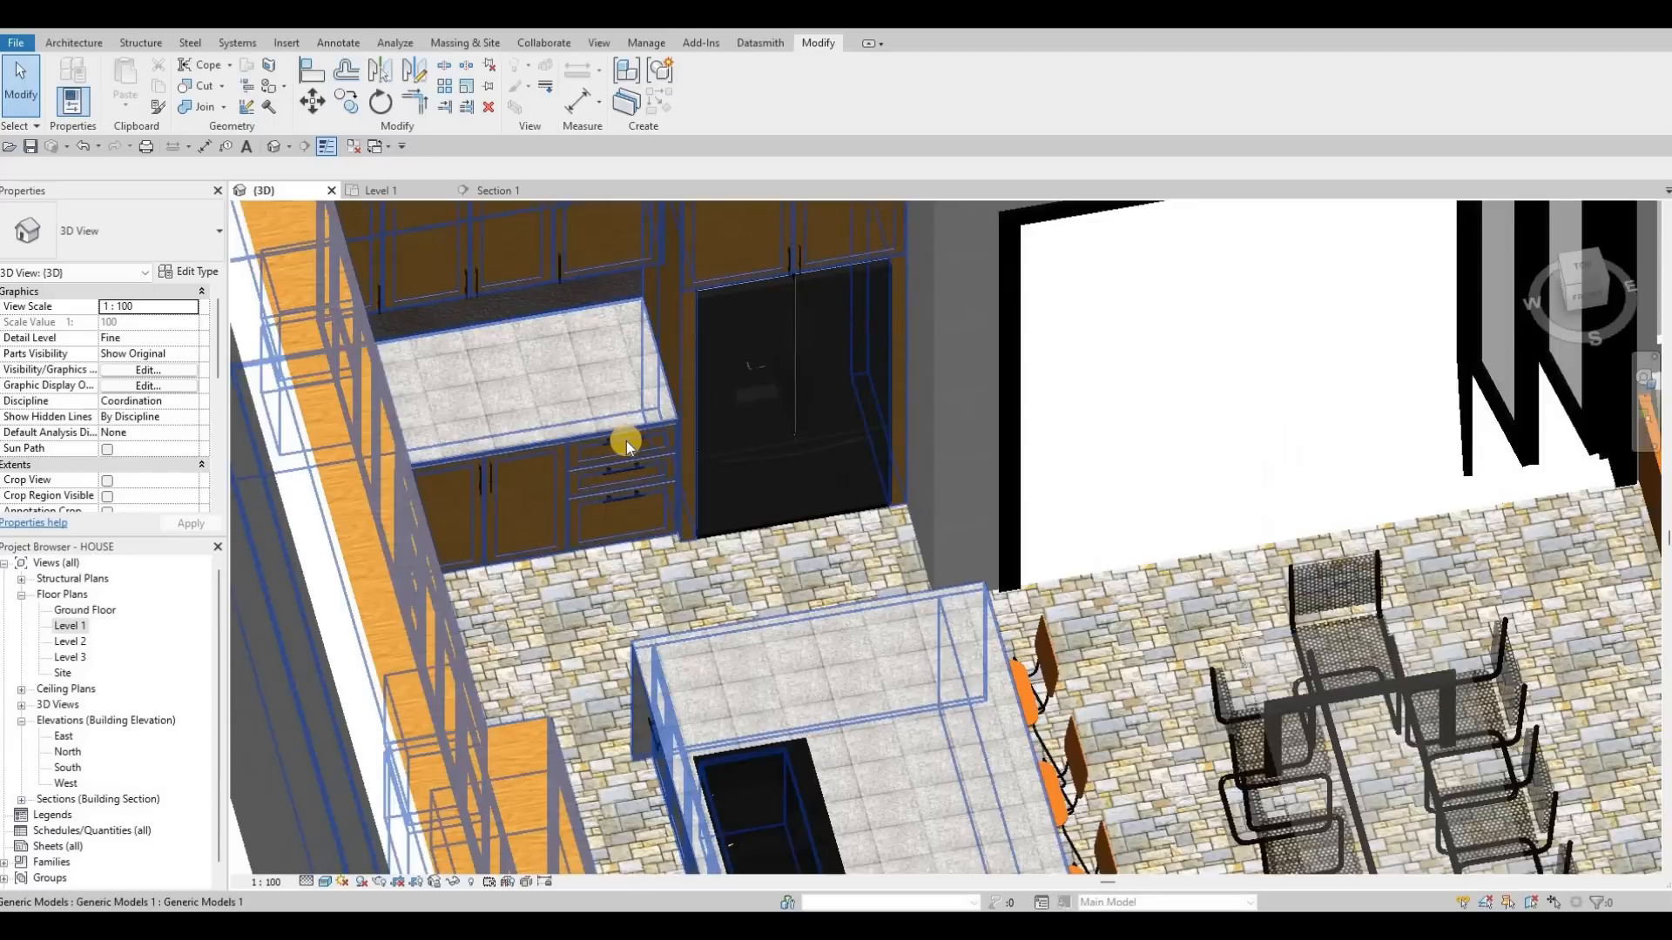
scroll(625, 440, up, 2)
click(626, 444)
key(c)
key(s)
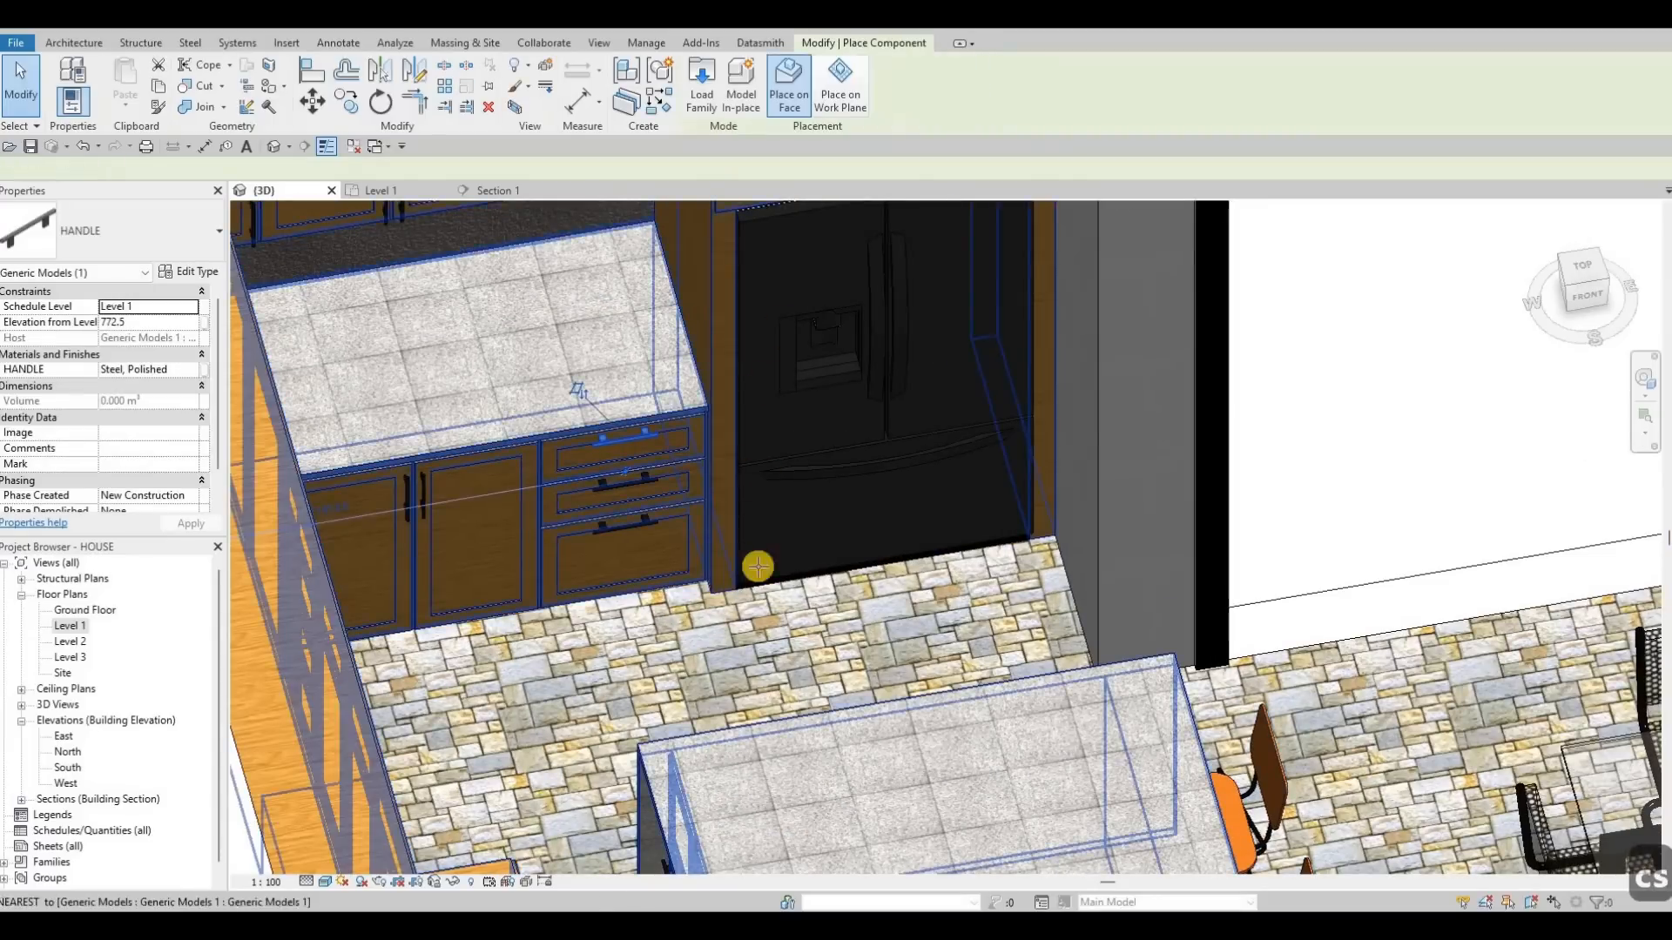
Place a vertical handle near the top of the laundry base panel beside the joint below the sink.
scroll(758, 566, down, 2)
scroll(851, 325, down, 1)
middle_drag(847, 788, 847, 515)
middle_drag(784, 631, 772, 552)
scroll(745, 541, up, 4)
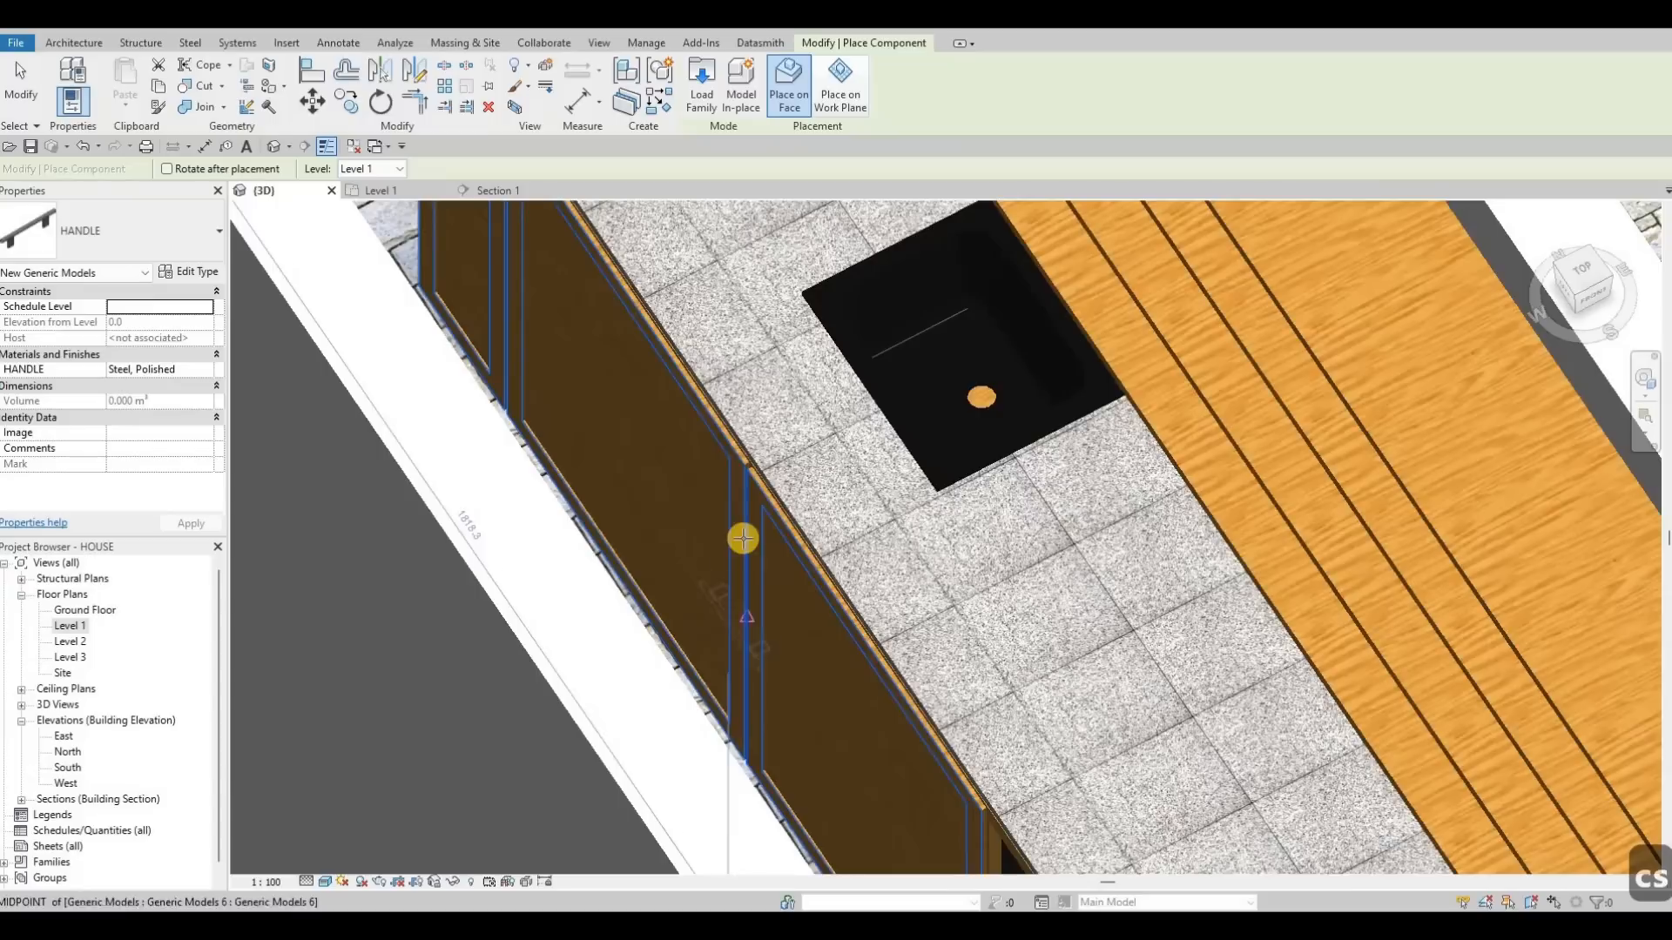
scroll(744, 527, up, 3)
scroll(749, 489, up, 1)
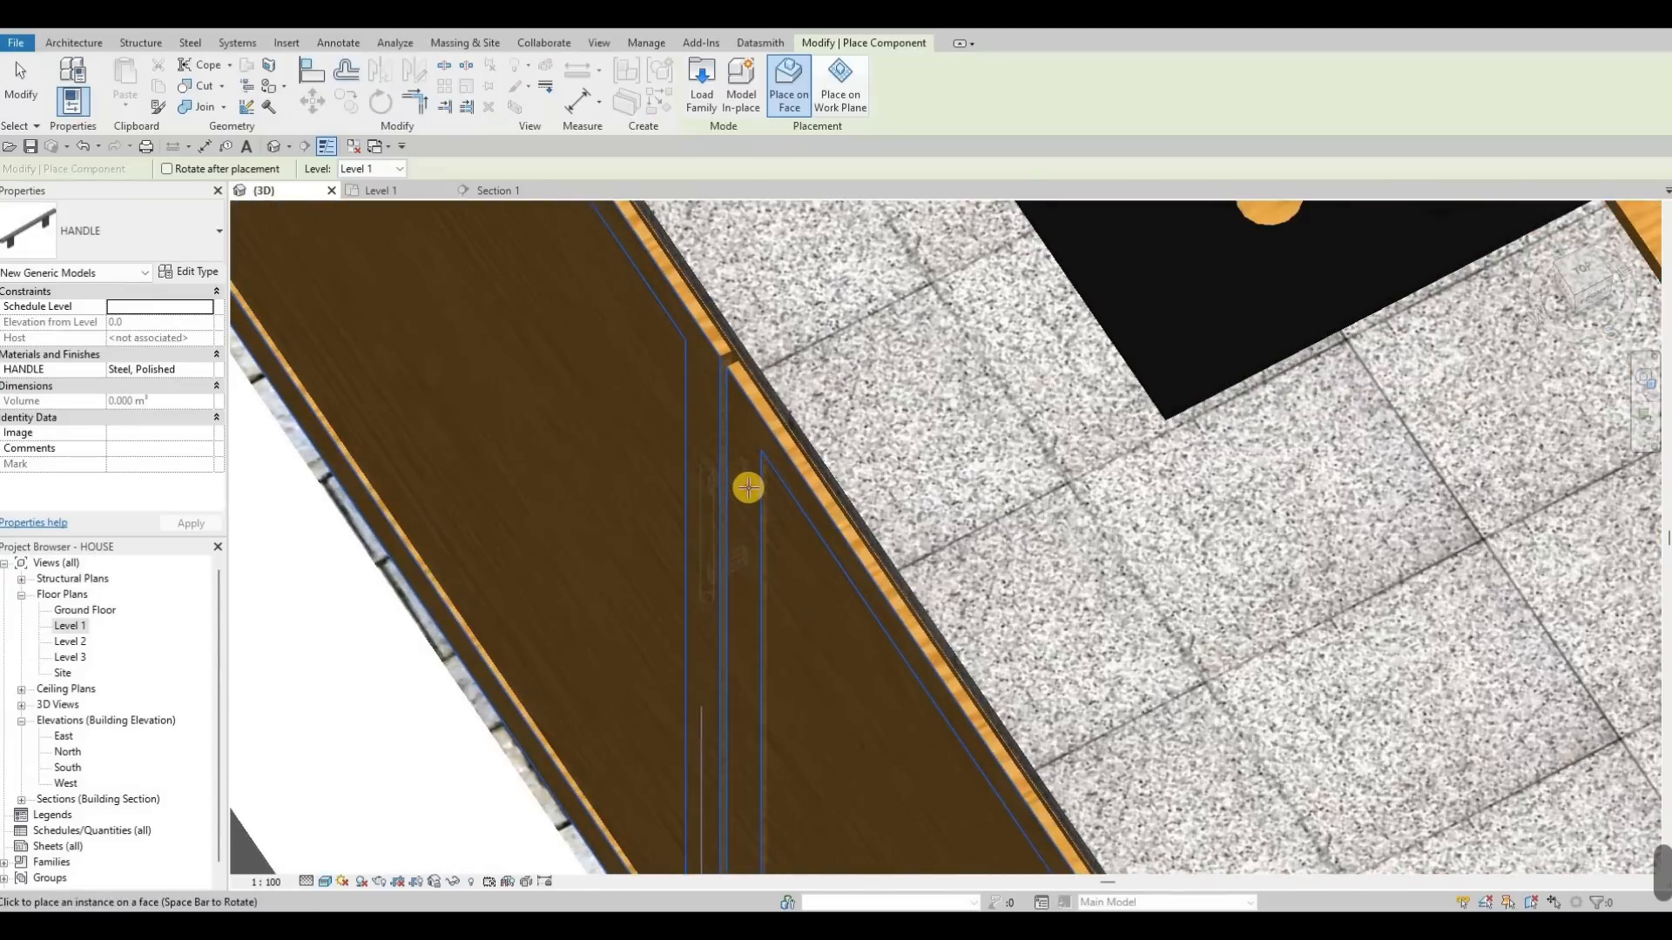
click(732, 452)
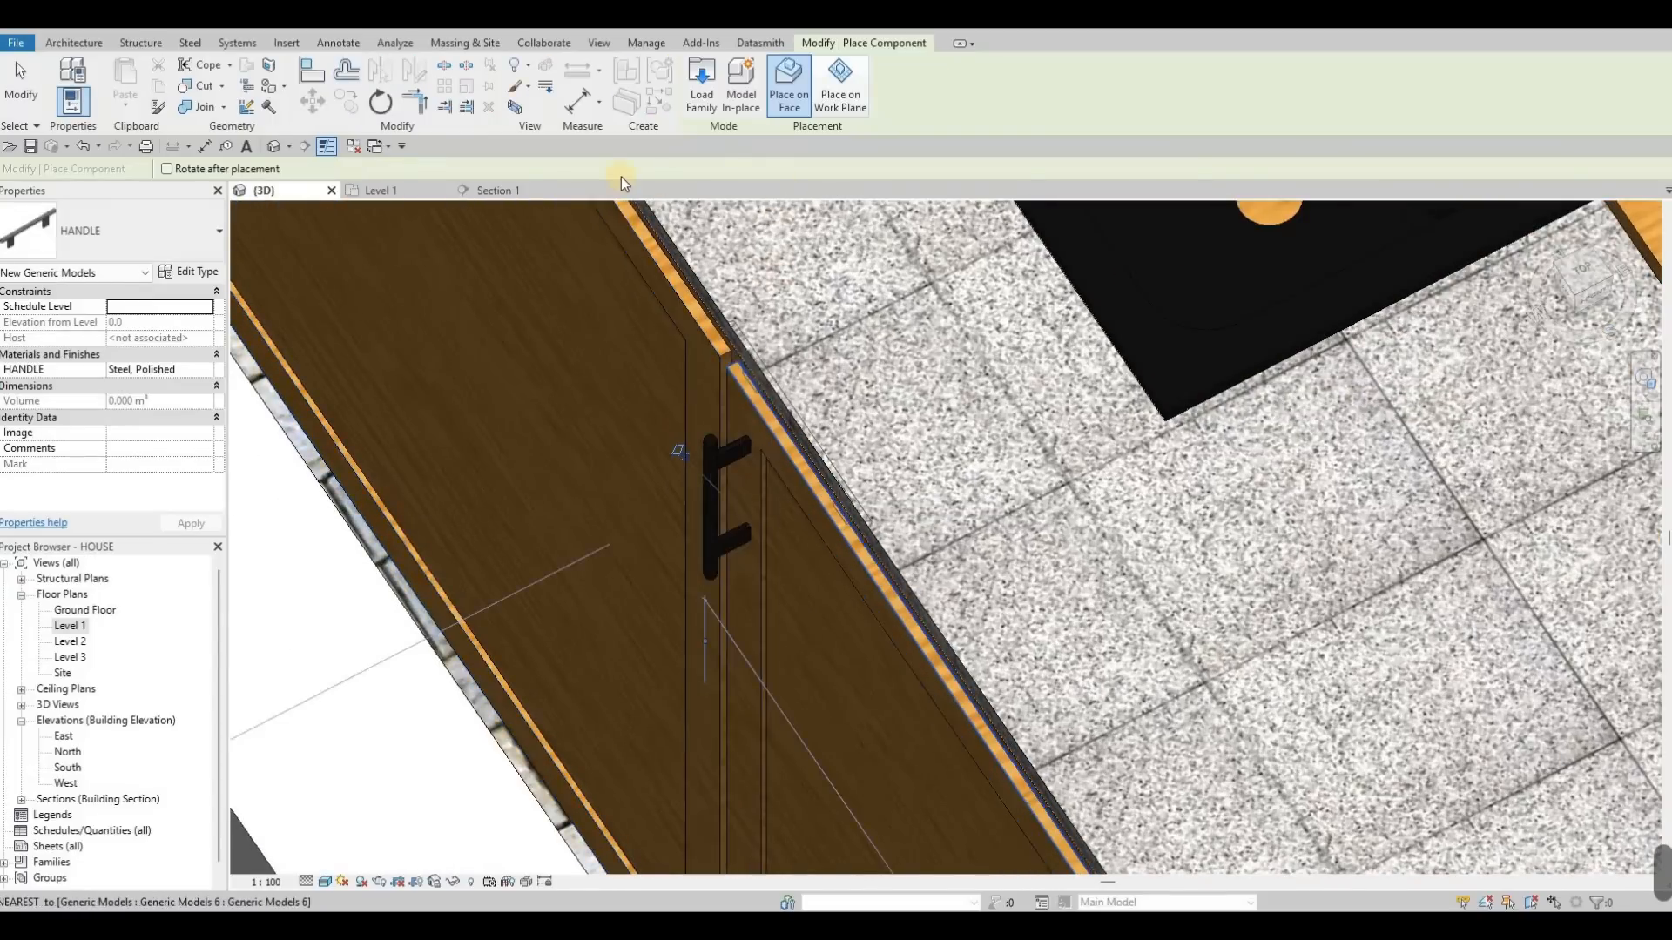
key(Escape)
key(Escape)
In Section 1, nudge the placed handle one increment left and two up to an elevation of 907.9.
click(496, 191)
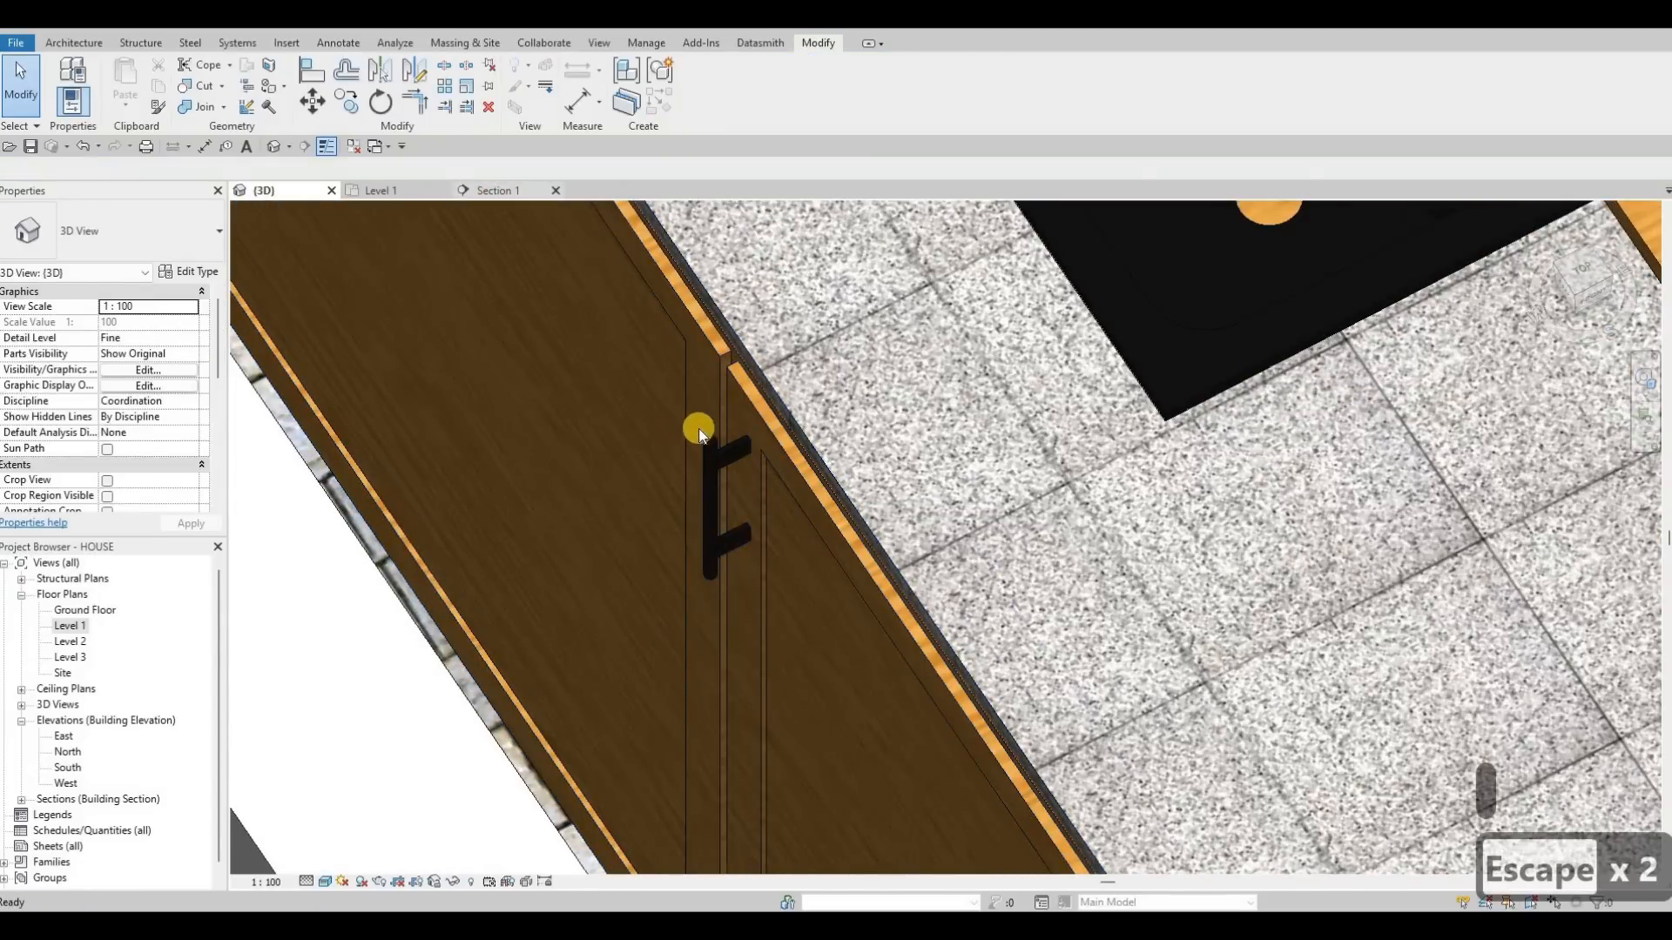
scroll(807, 493, up, 5)
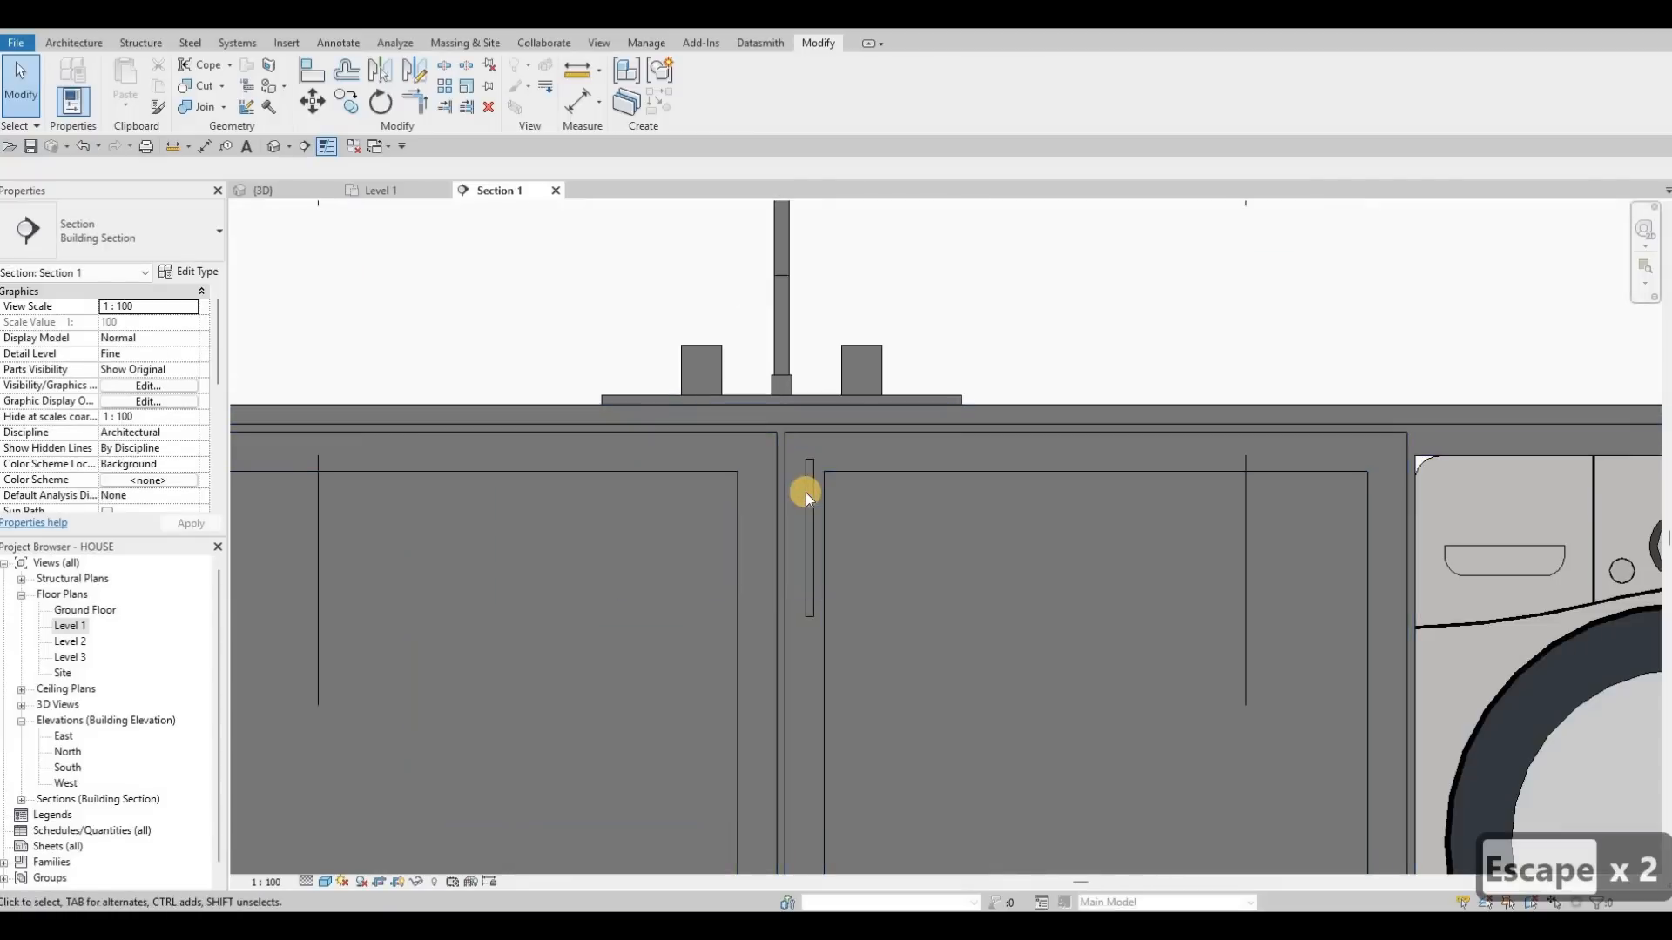
click(806, 493)
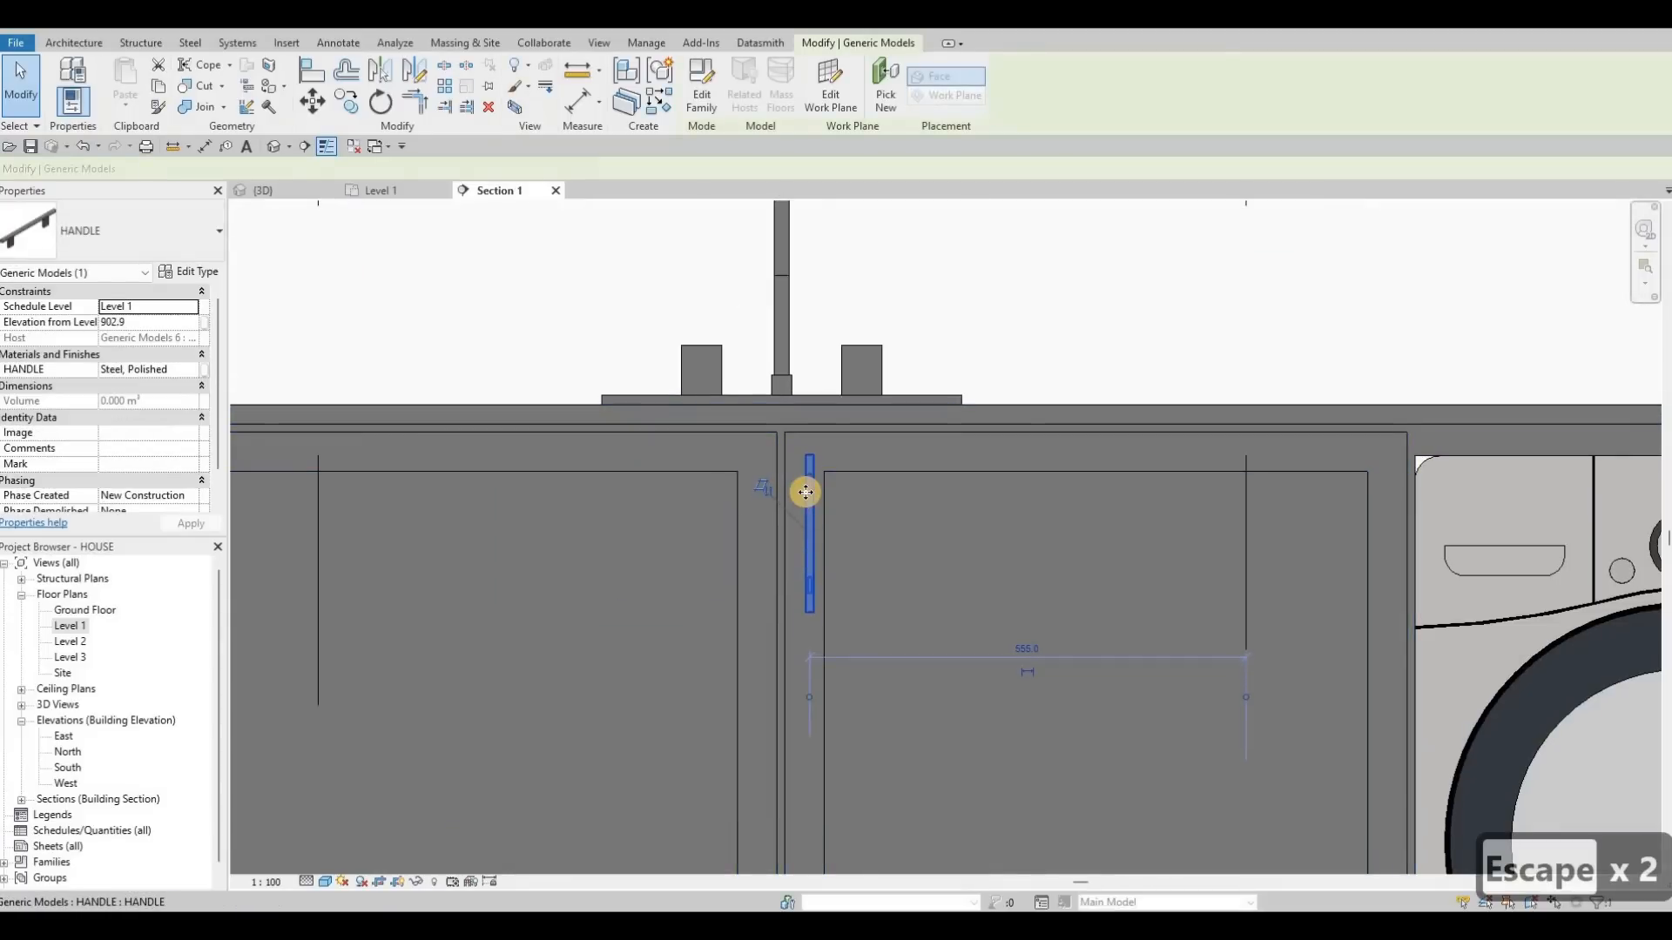
key(Left)
key(Up)
key(Up)
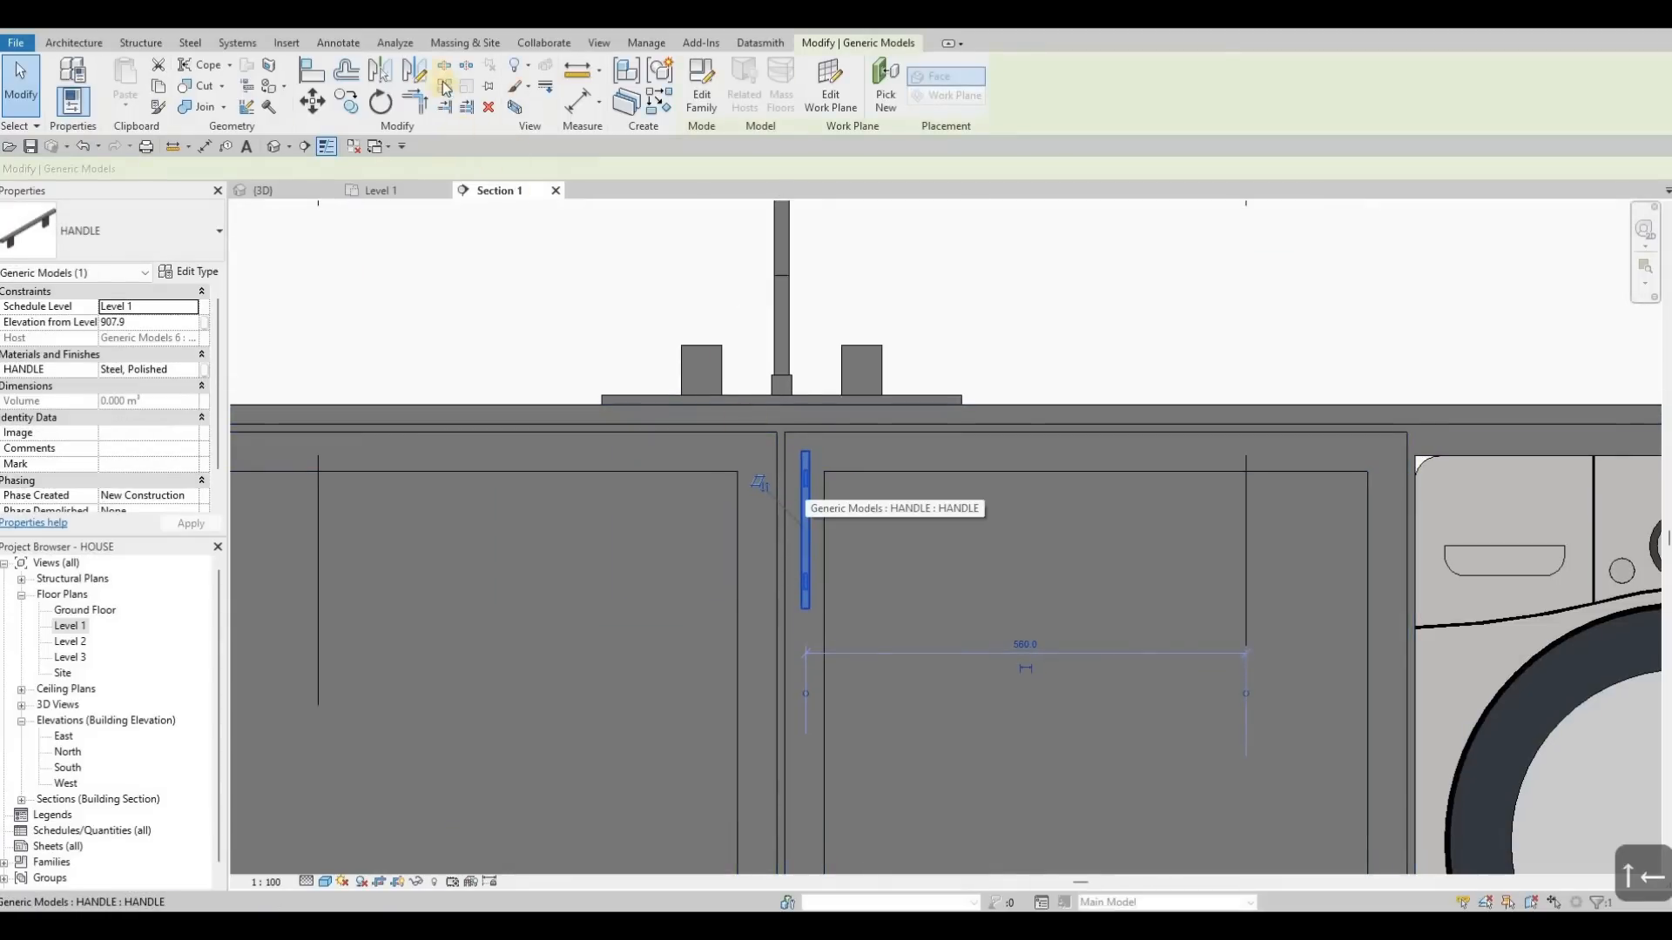
Mirror a copy of the handle about the centreline of the gap between the two wide panels below the sink.
click(415, 71)
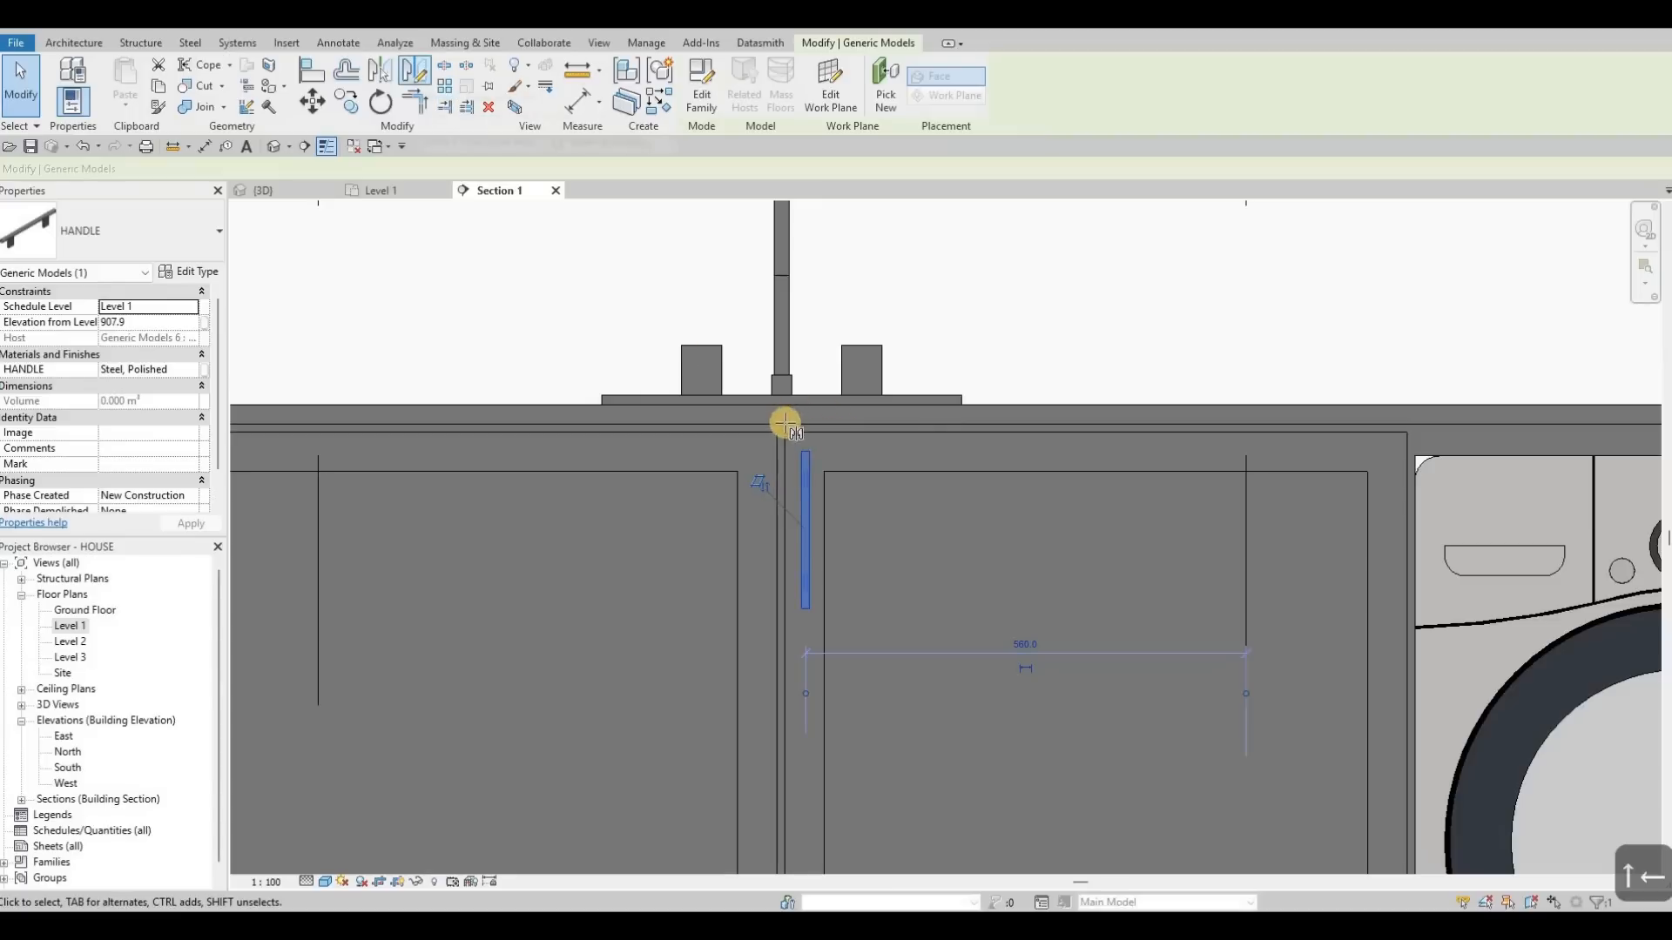
scroll(768, 452, up, 4)
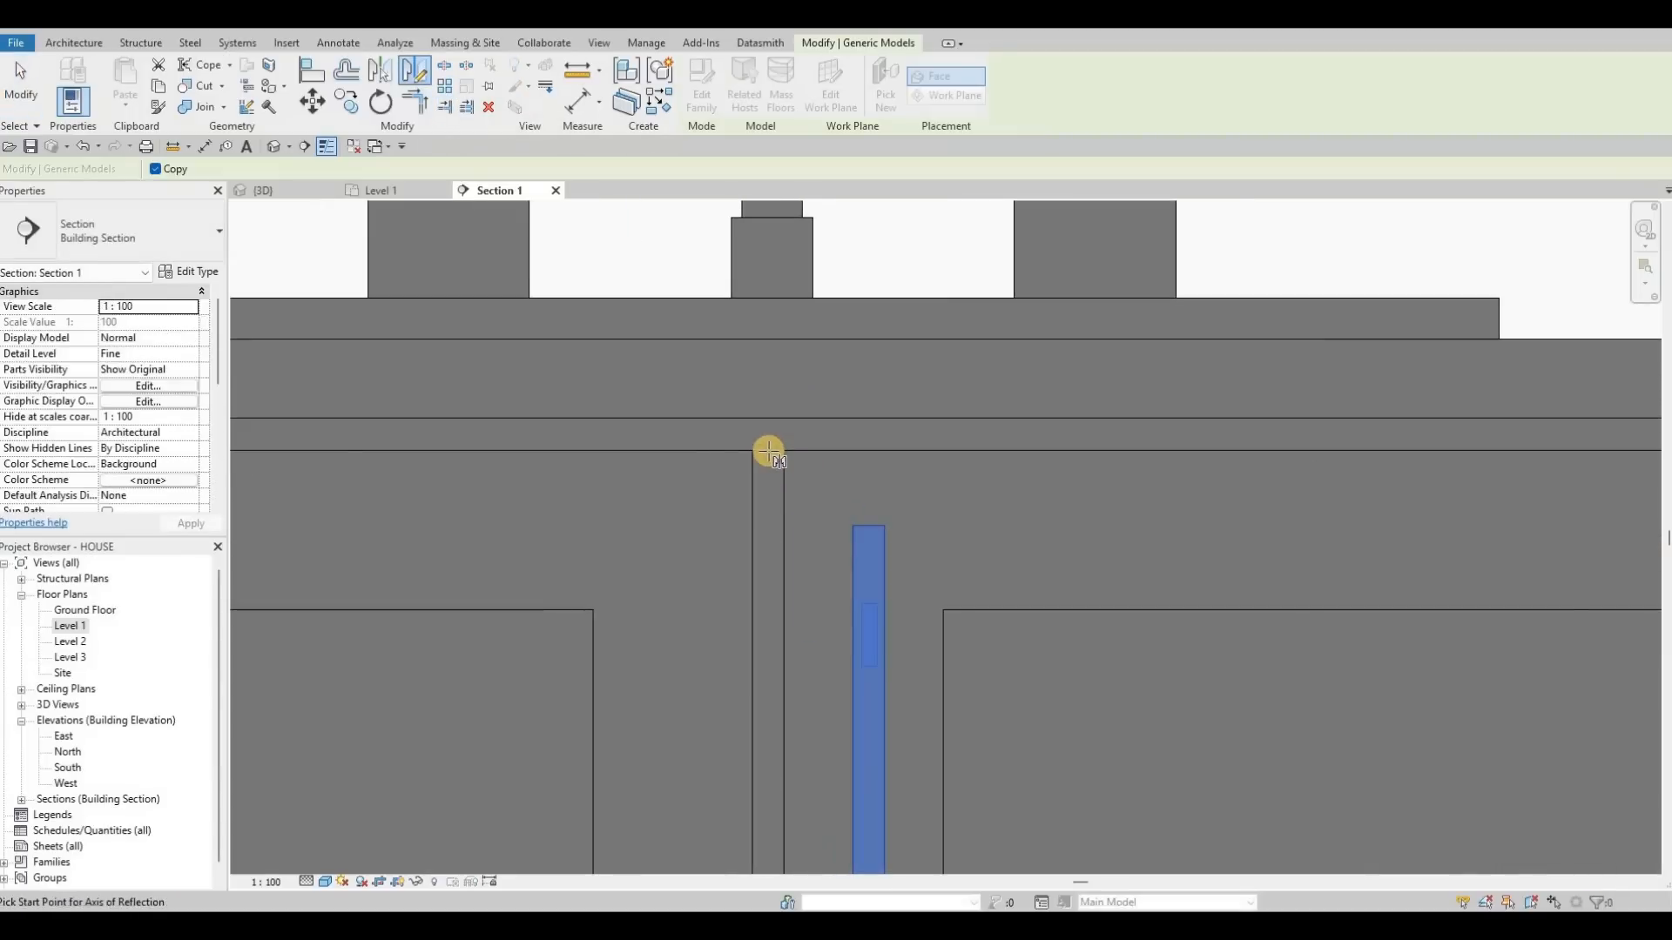
click(768, 485)
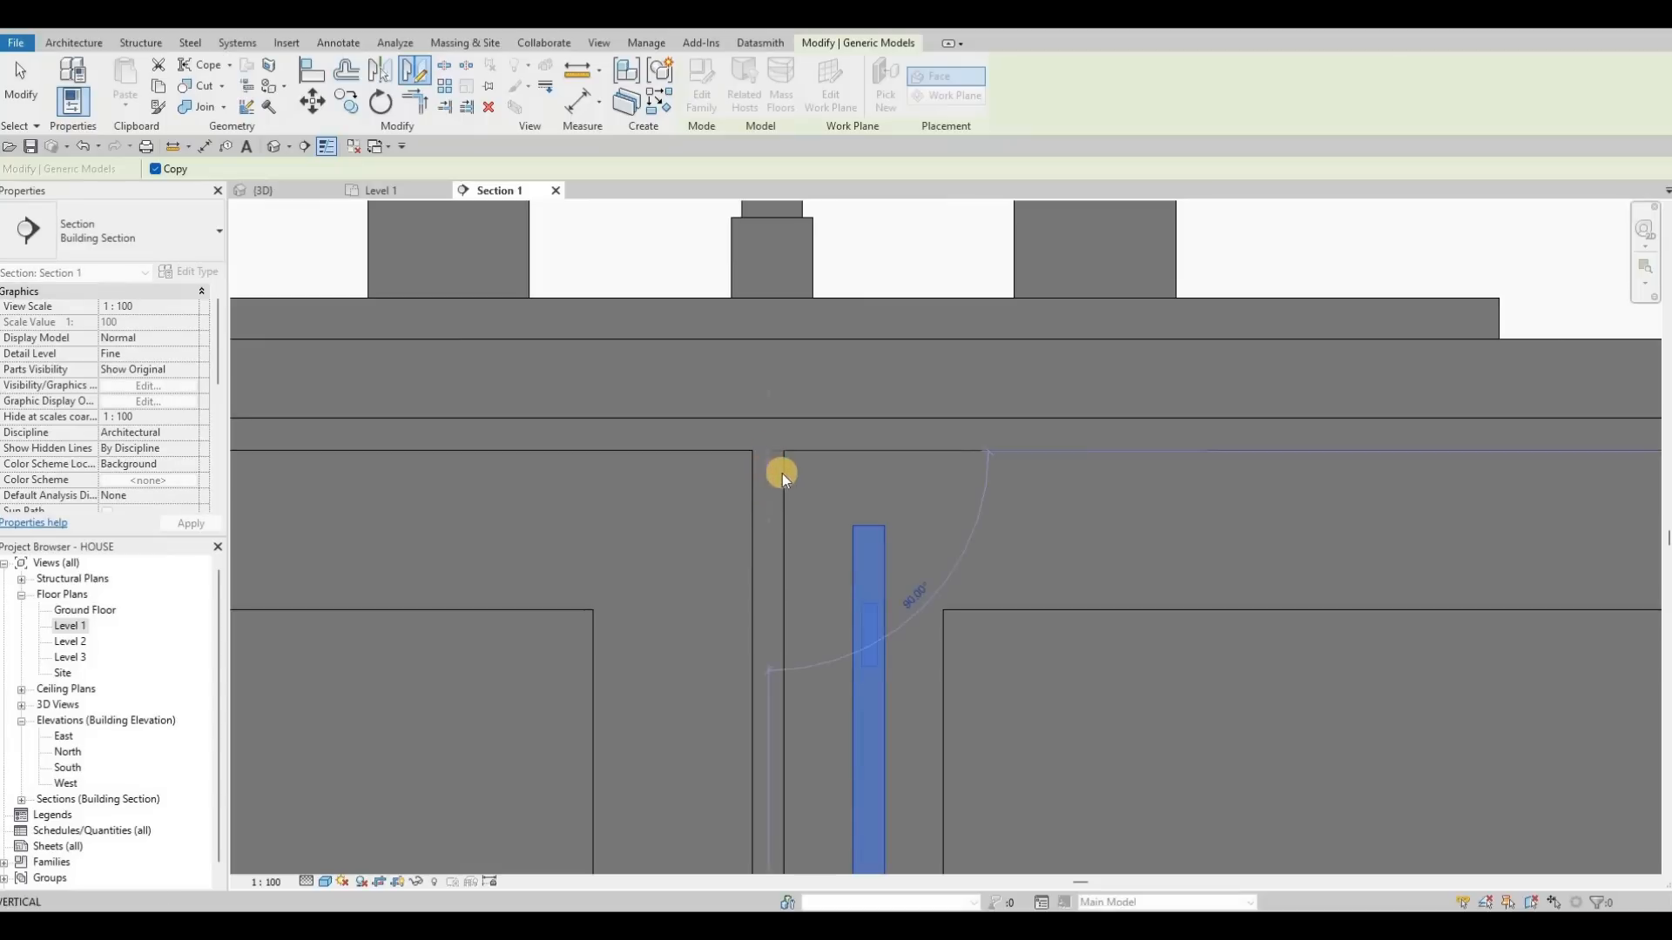
click(730, 520)
scroll(938, 517, down, 5)
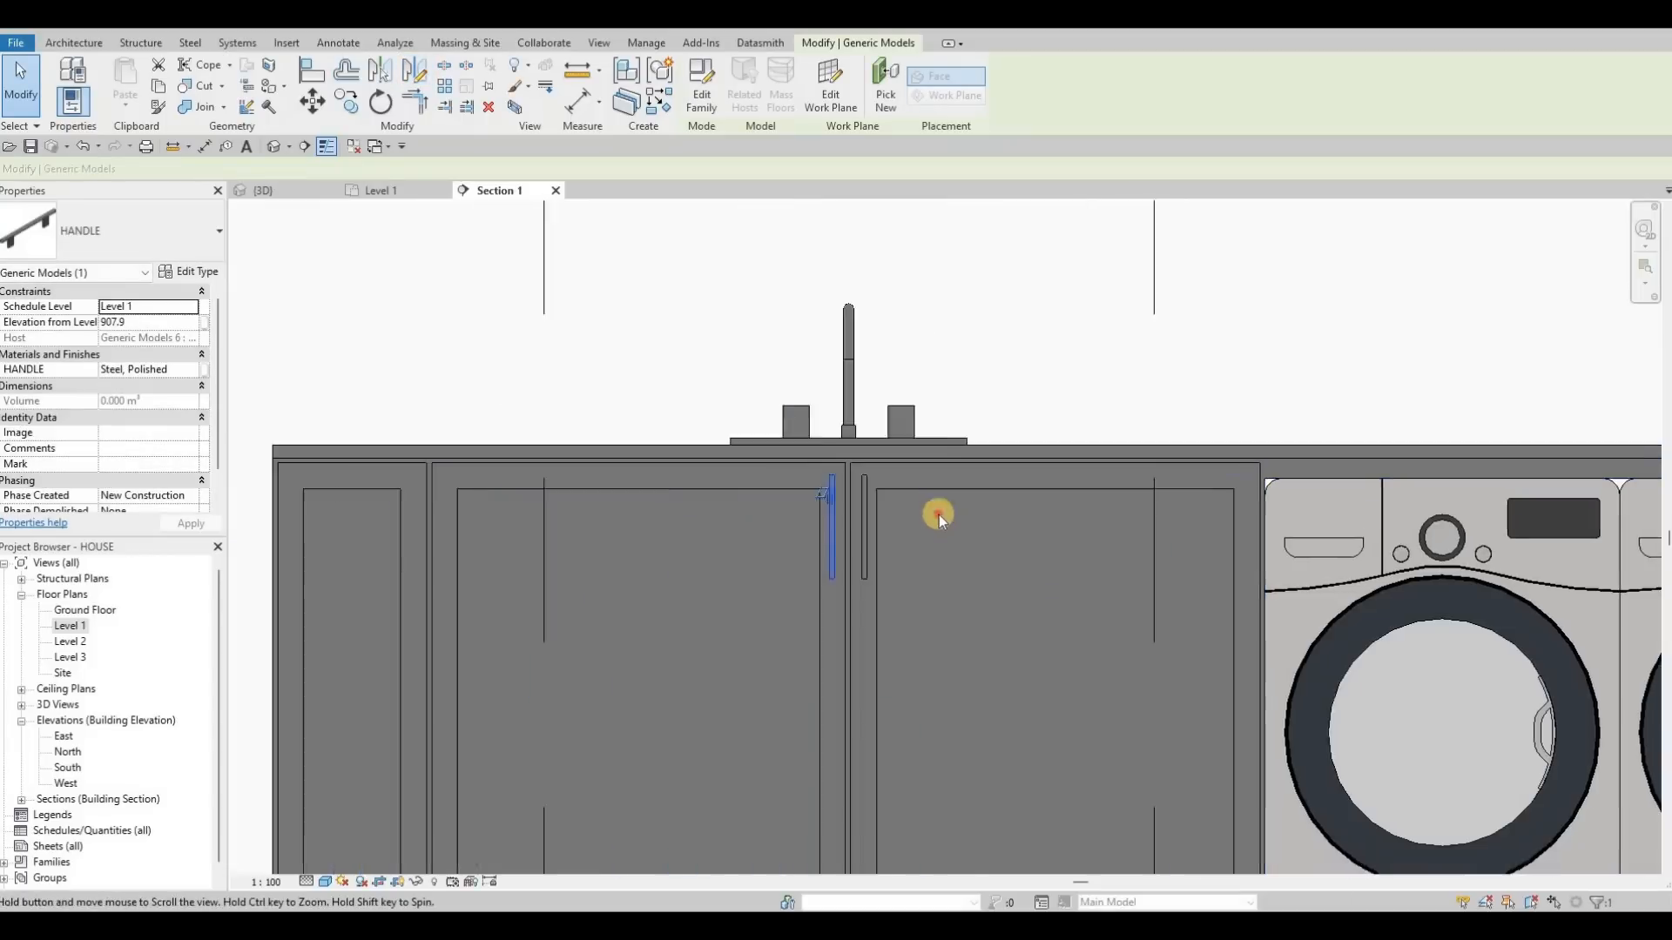
key(Escape)
key(Escape)
key(Escape)
Copy the mirrored handle onto the narrow panel, using the top corners of the panels as reference points.
click(936, 515)
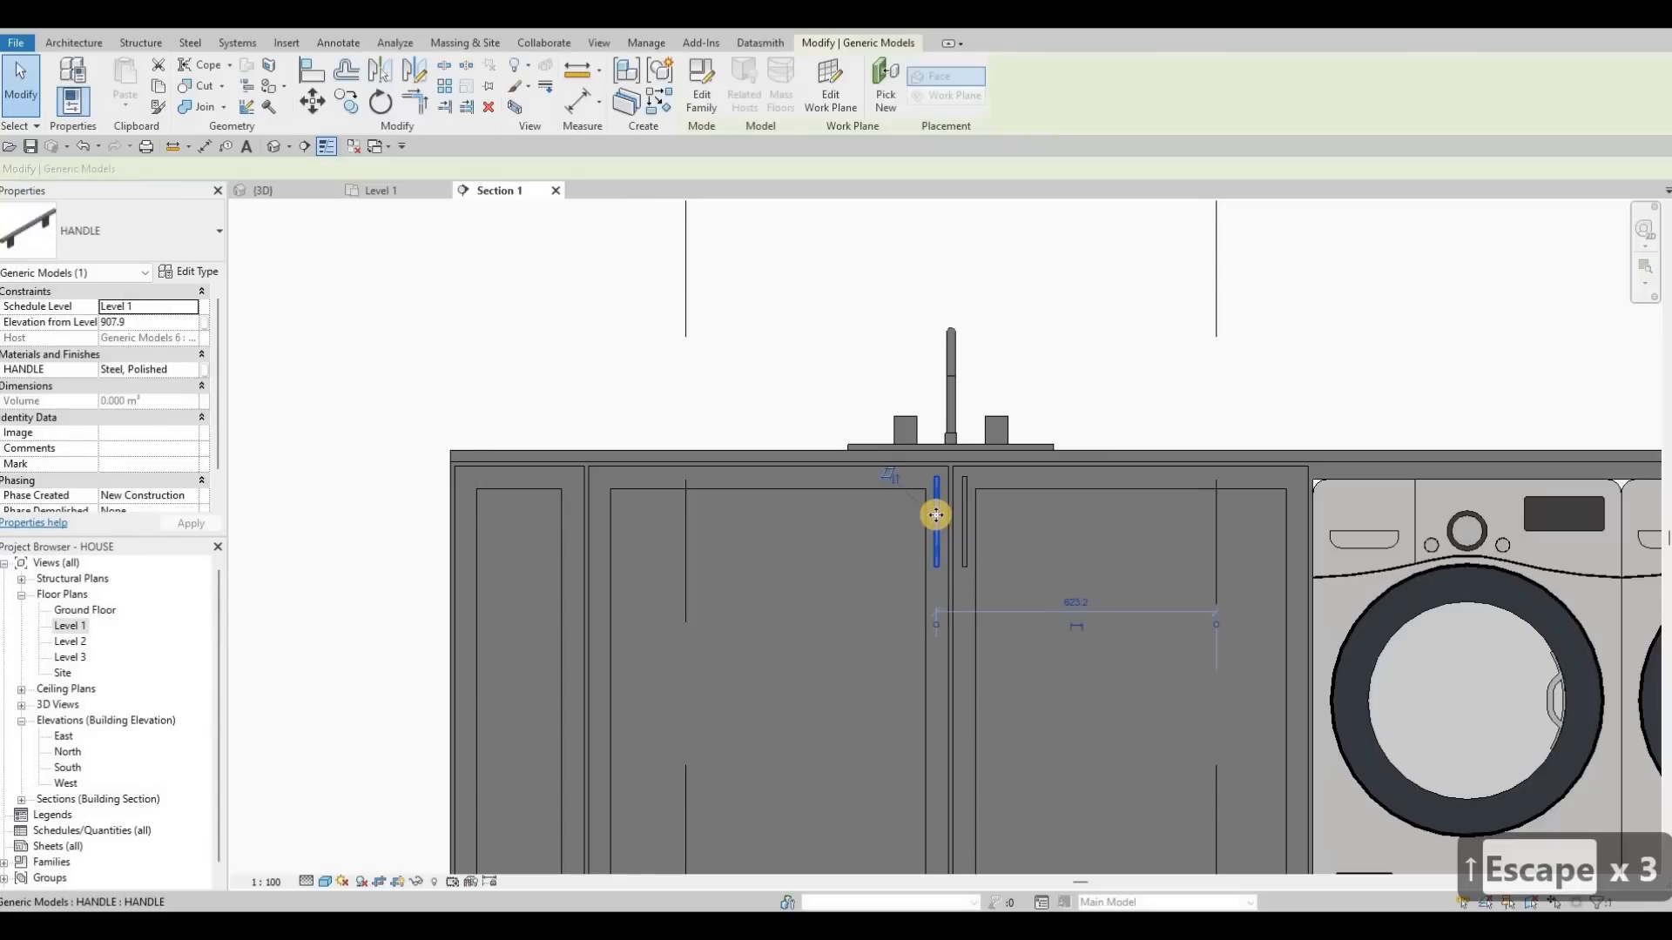
key(c)
key(o)
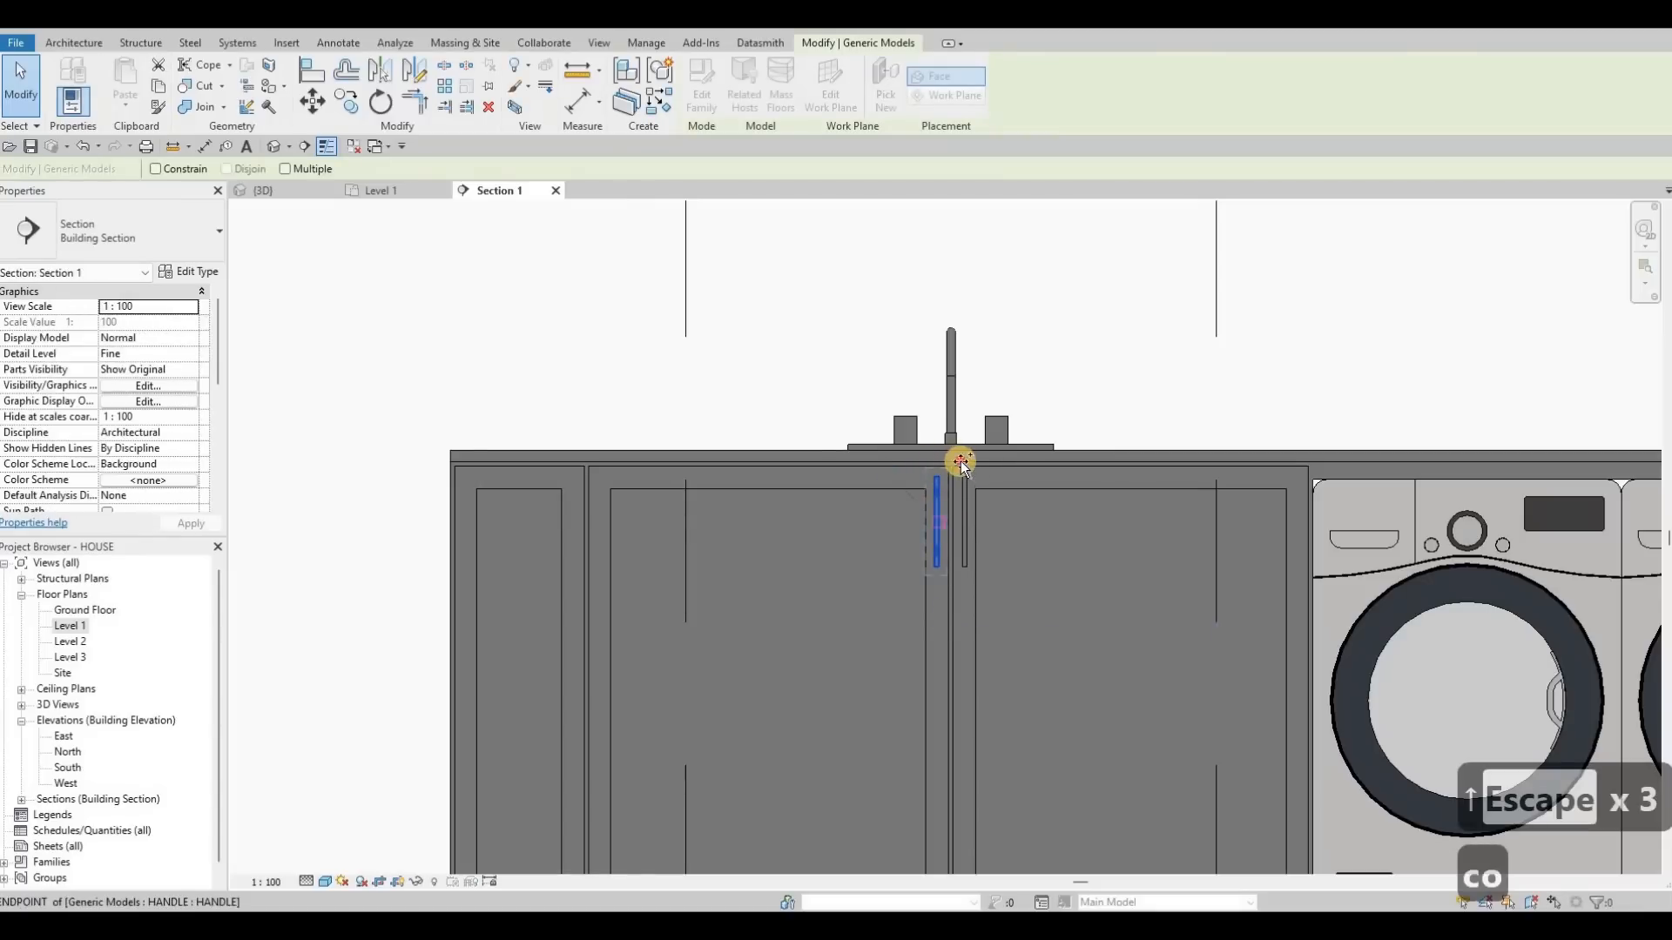
scroll(956, 462, up, 3)
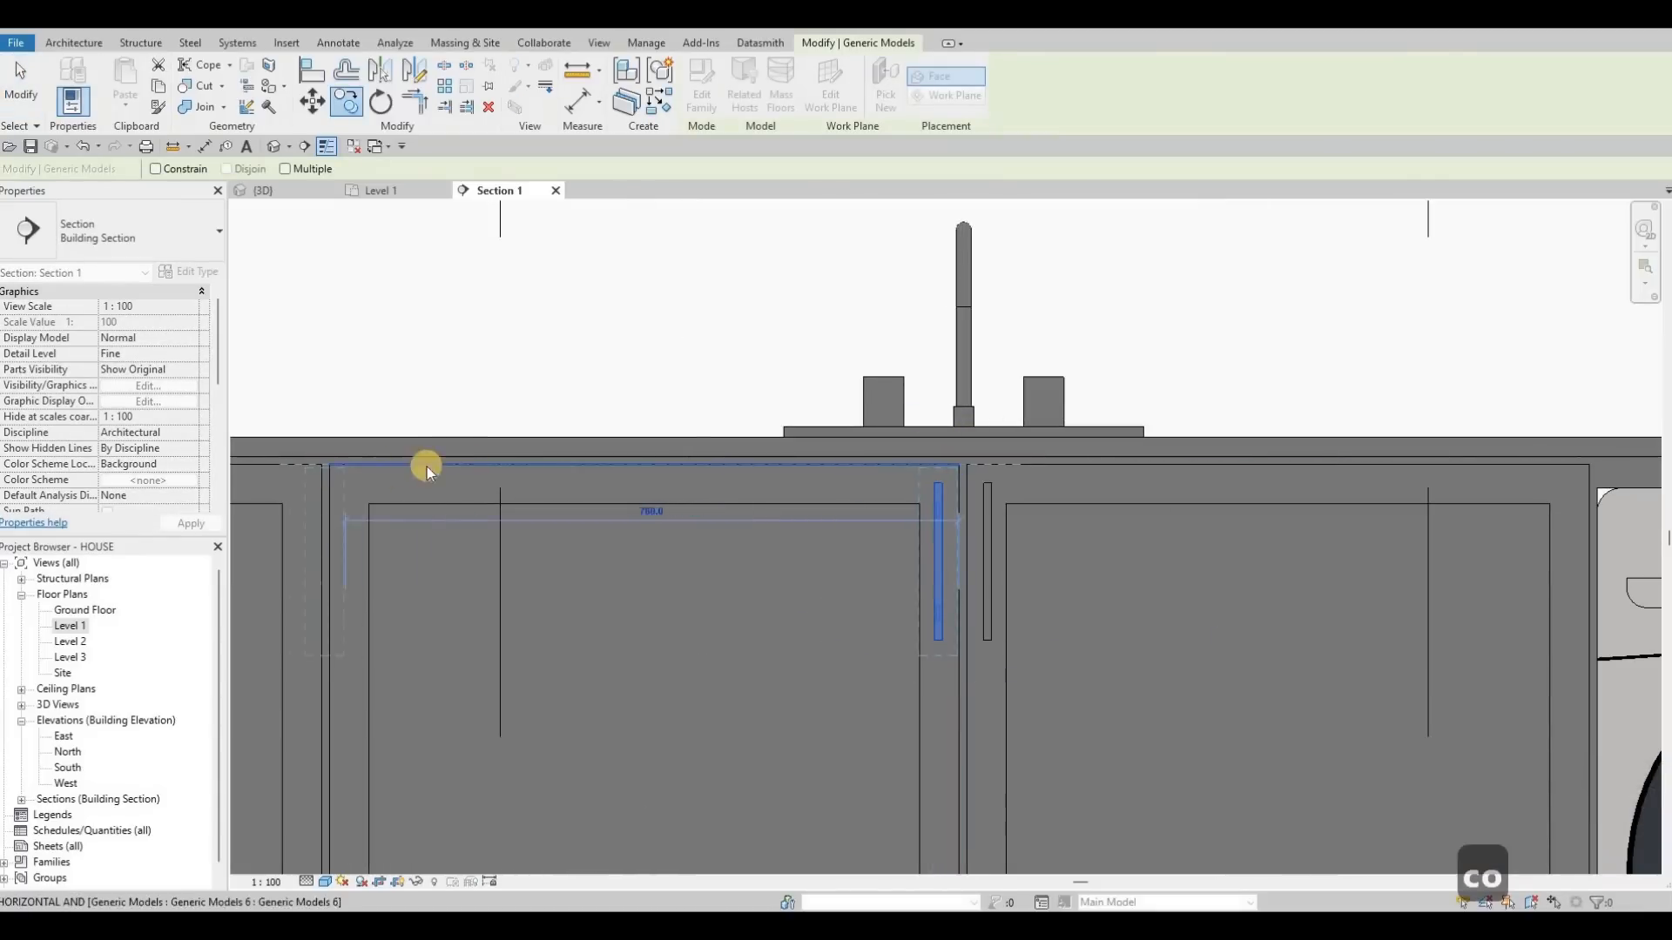
key(Escape)
key(Escape)
key(Escape)
scroll(791, 493, down, 2)
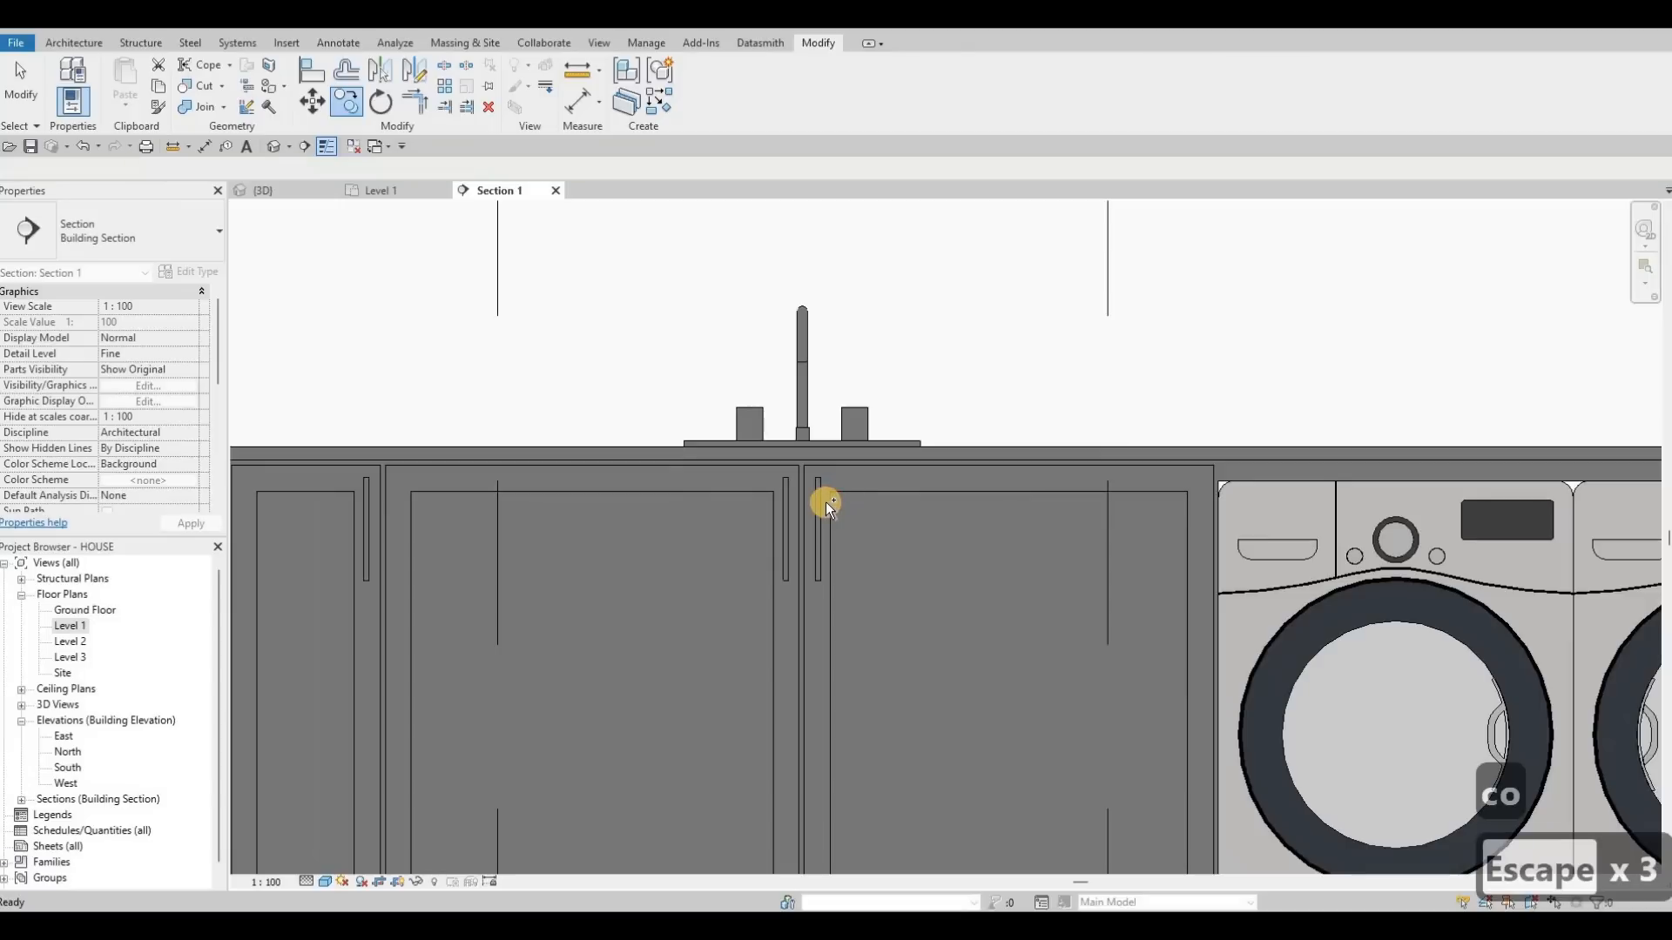
Copy the pair of handles below the sink to the joint between the two wall-side panels beside the washing machines.
click(823, 501)
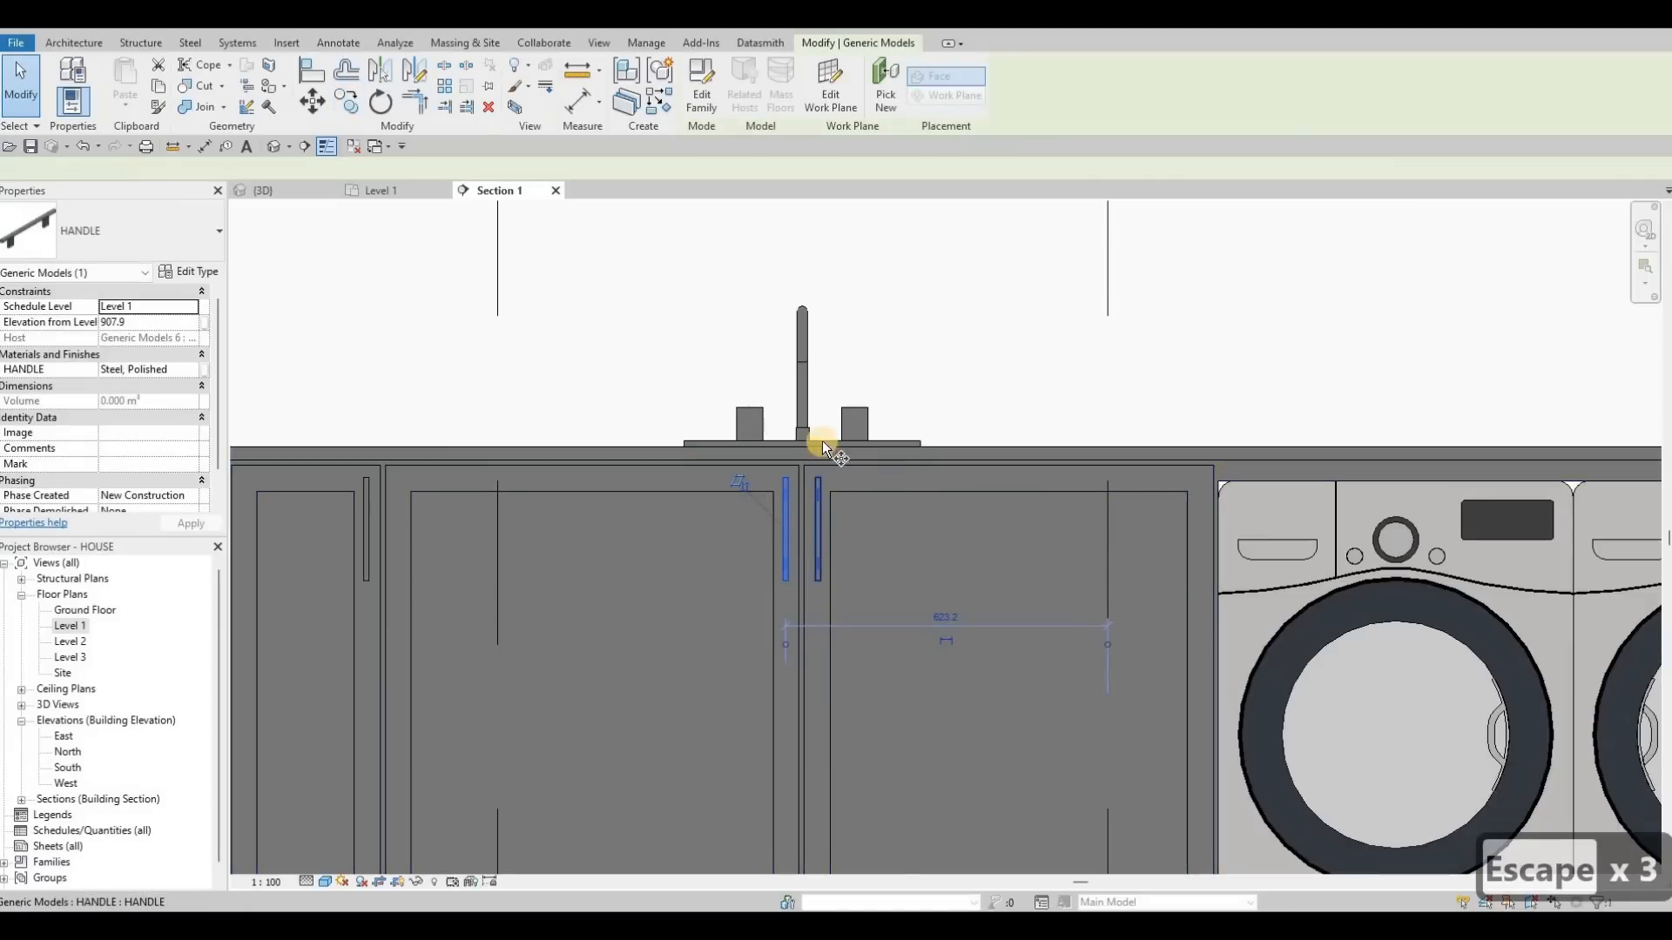
ctrl+click(786, 479)
key(c)
key(o)
scroll(792, 479, up, 3)
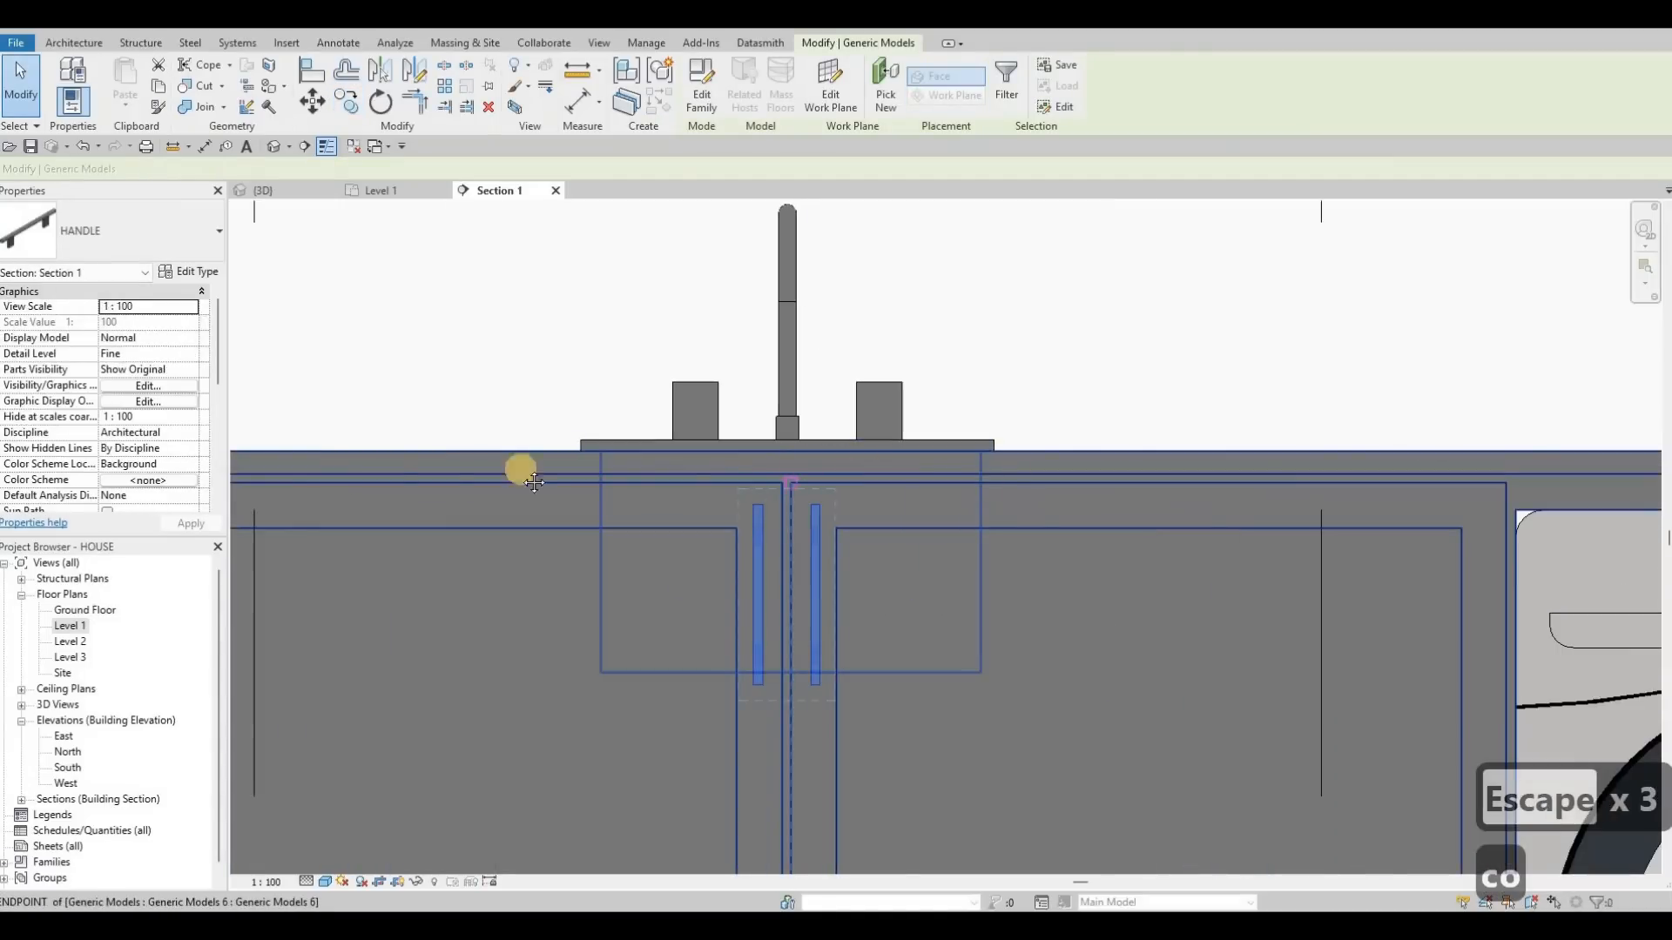
click(791, 482)
scroll(797, 462, down, 3)
middle_drag(1017, 466, 424, 460)
middle_drag(1003, 436, 773, 443)
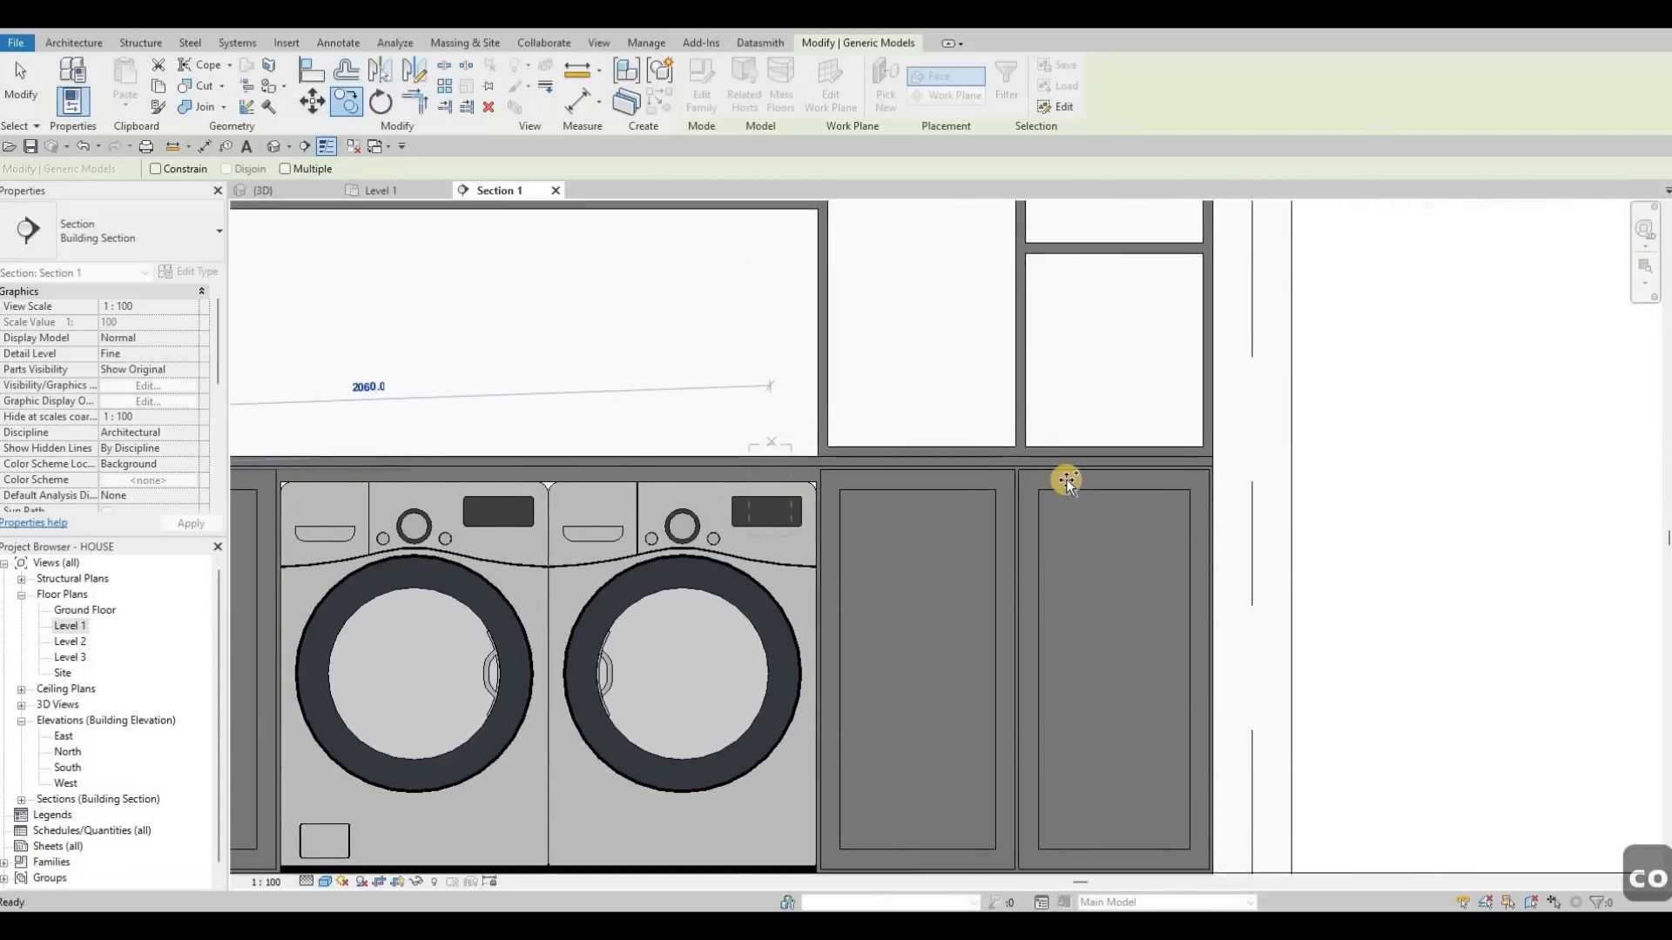
scroll(1067, 480, up, 4)
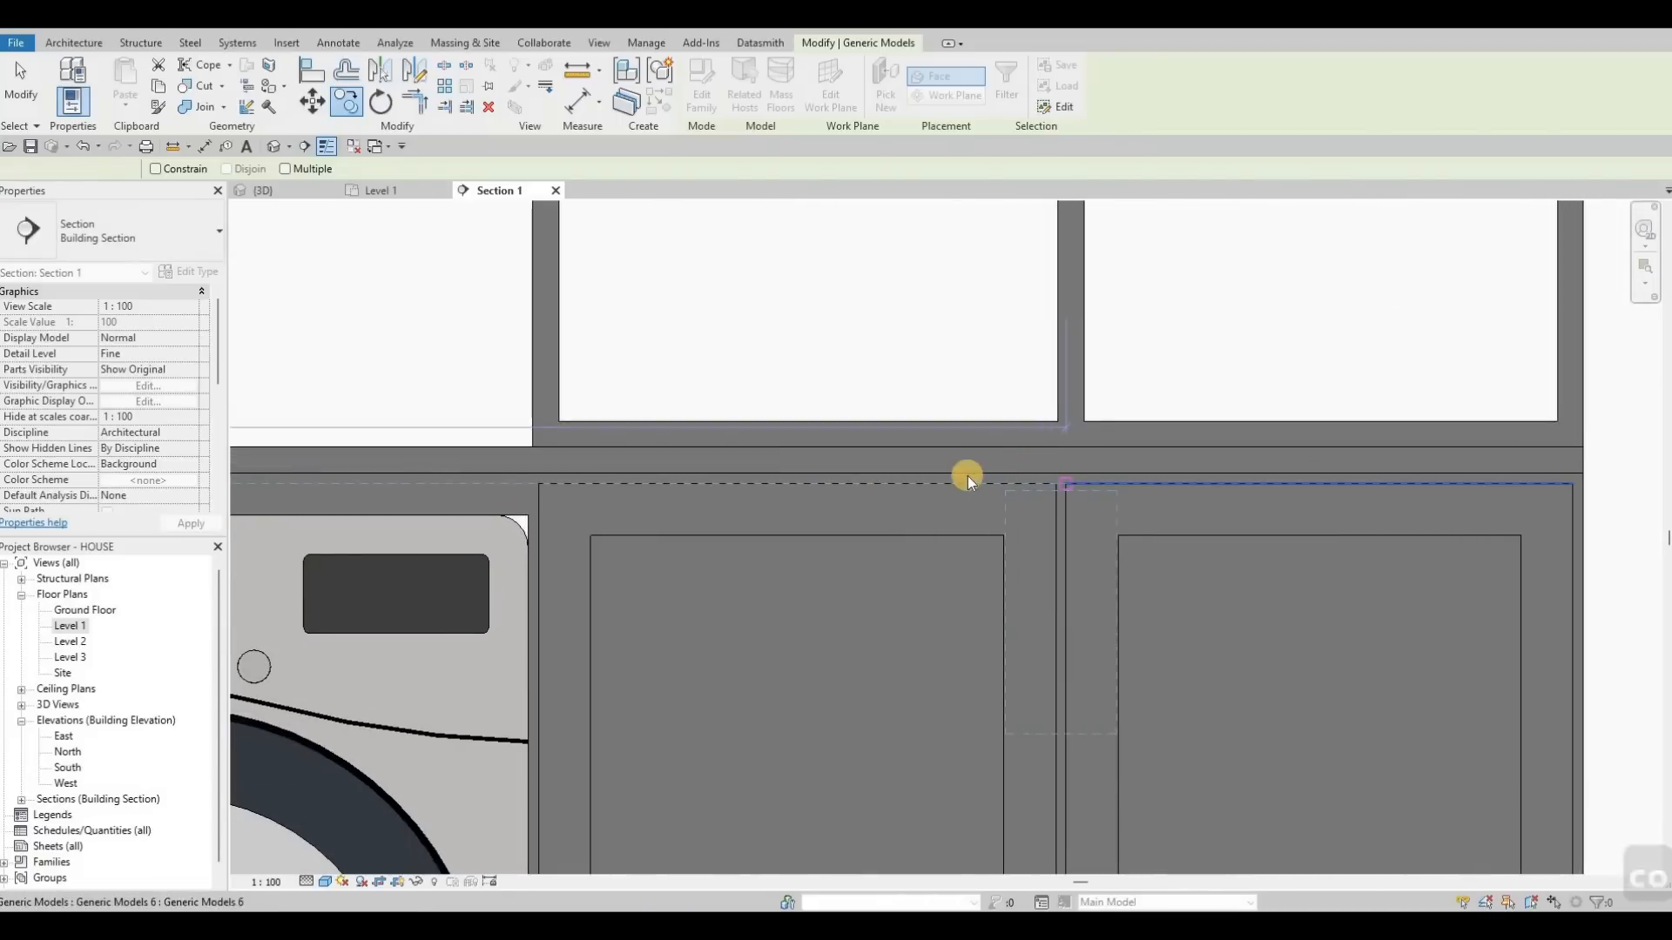
click(1064, 484)
scroll(941, 461, down, 4)
key(Escape)
key(Escape)
Check the laundry cabinets and their handles in Section 1, the 3D view and the Level 1 plan.
scroll(904, 476, down, 3)
middle_drag(624, 400, 747, 434)
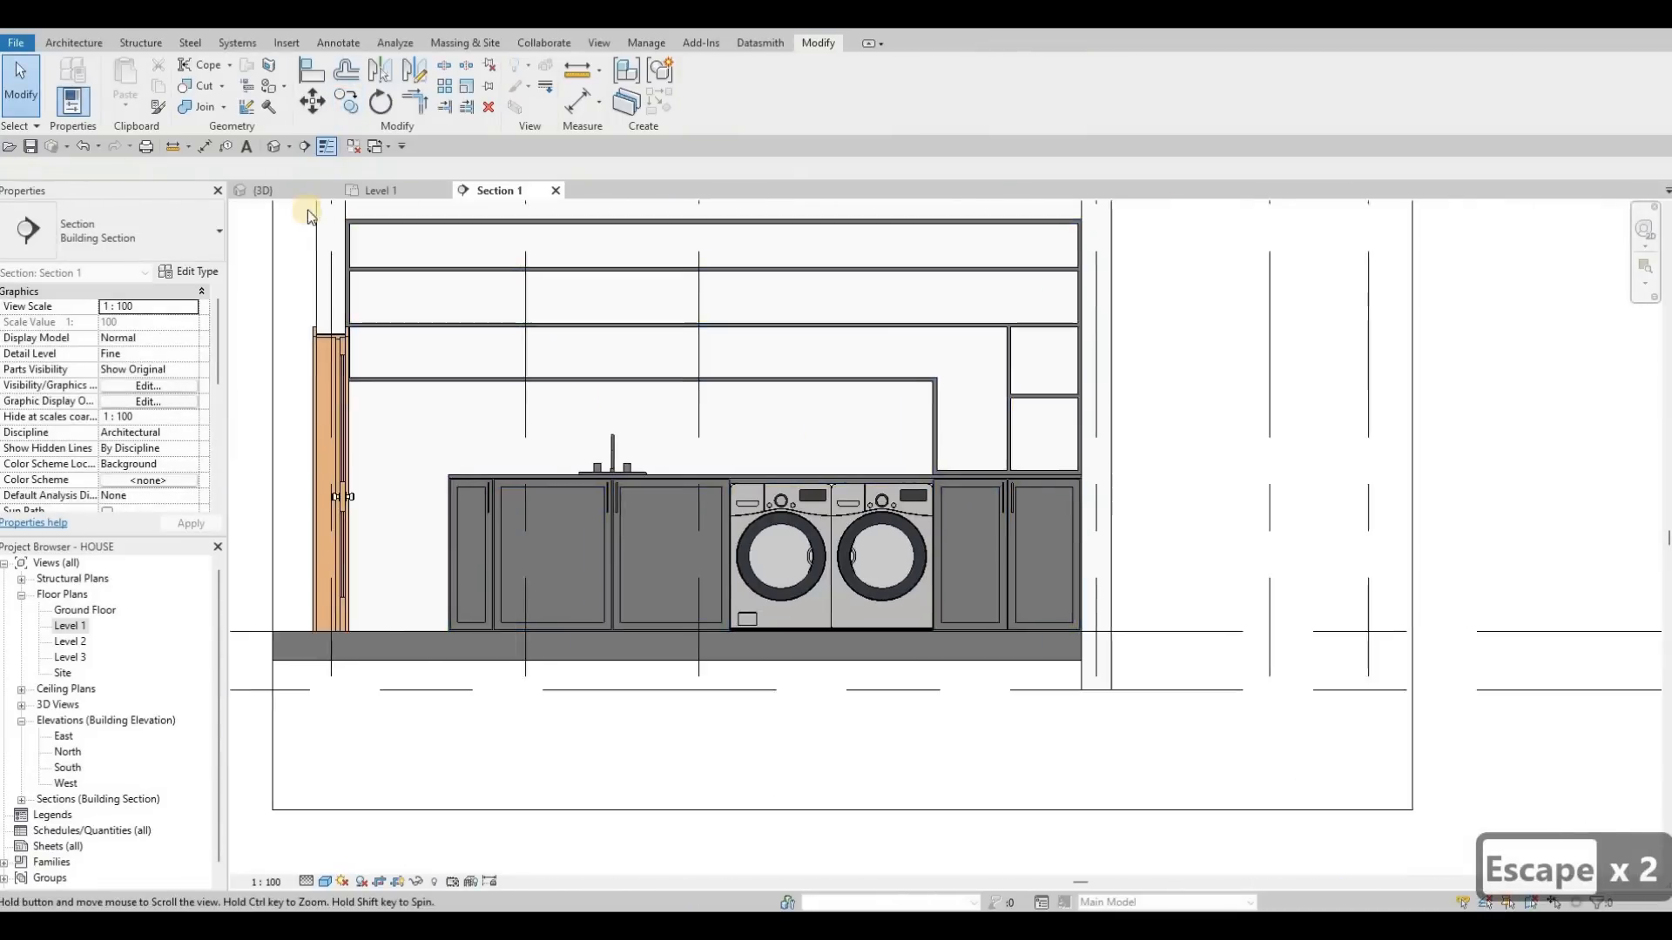
middle_drag(309, 216, 400, 250)
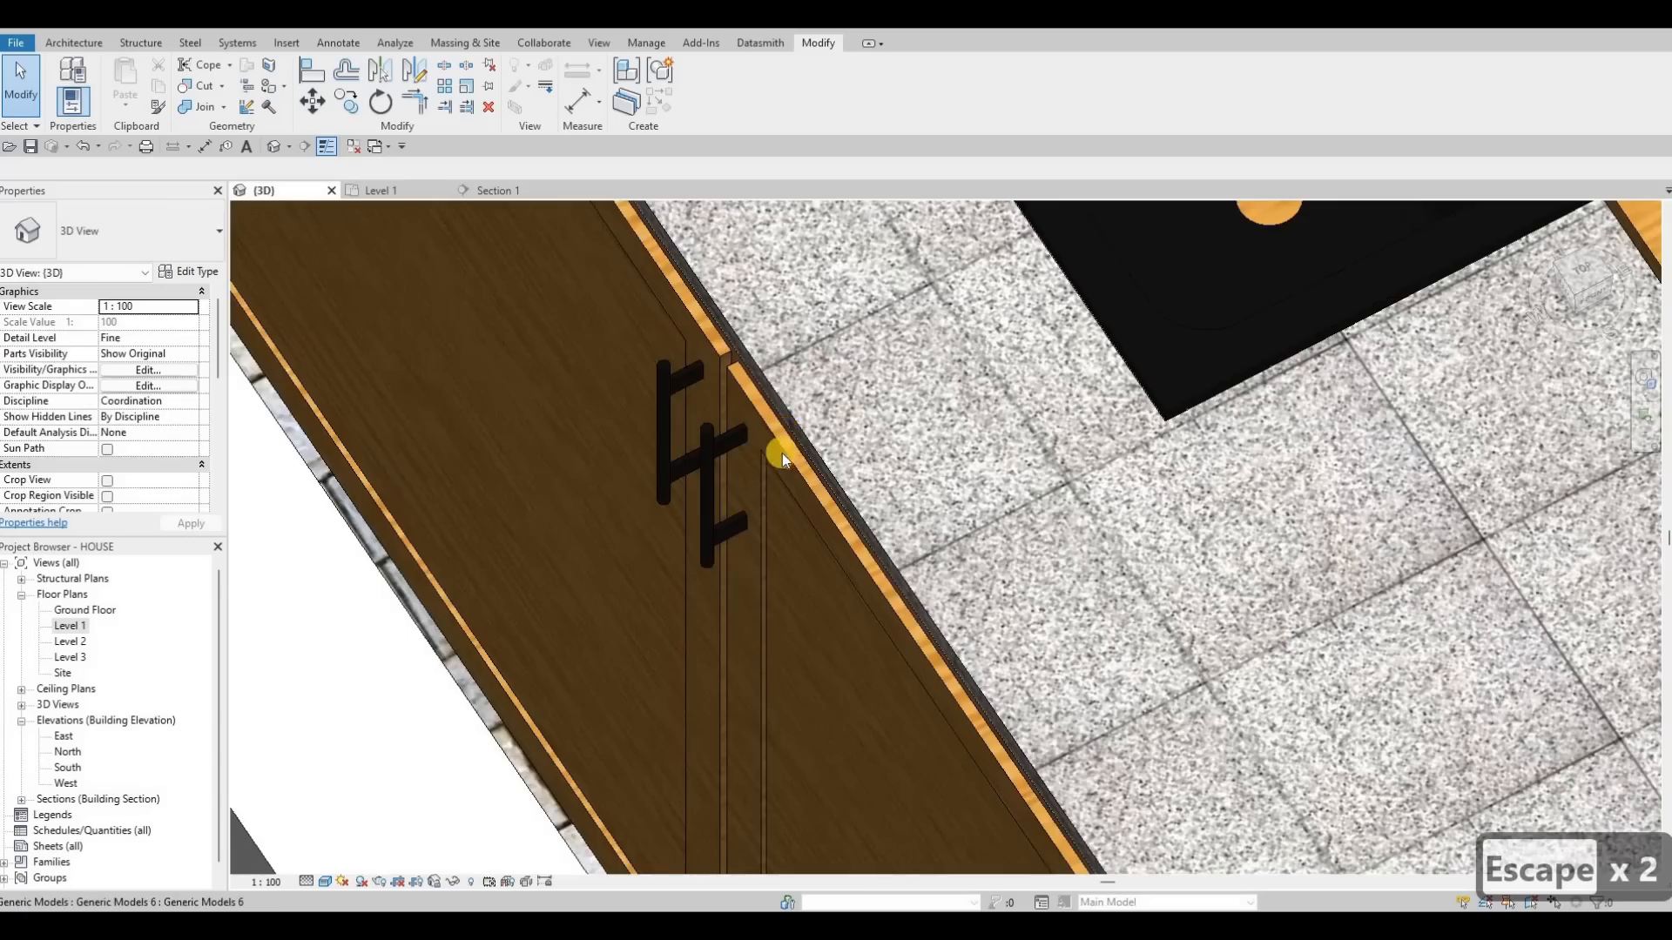
scroll(784, 454, down, 5)
shift+middle_drag(944, 497, 777, 301)
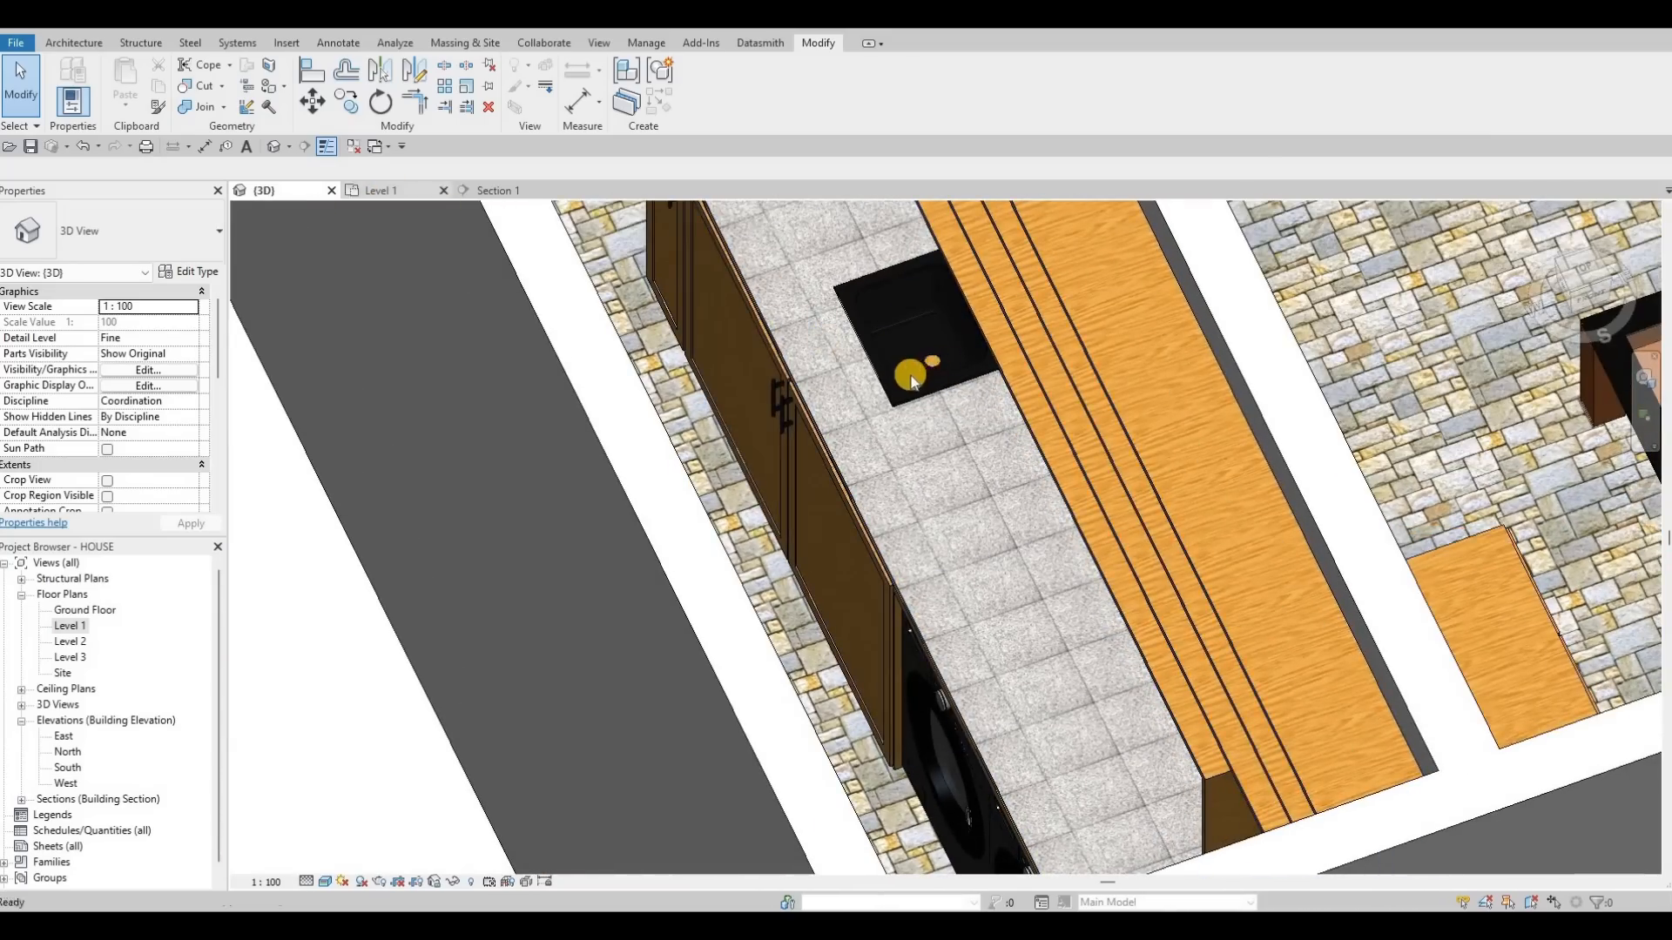
click(381, 191)
scroll(897, 457, down, 6)
middle_drag(877, 433, 901, 210)
mouse_move(923, 470)
middle_down()
mouse_move(914, 517)
mouse_move(889, 500)
middle_up()
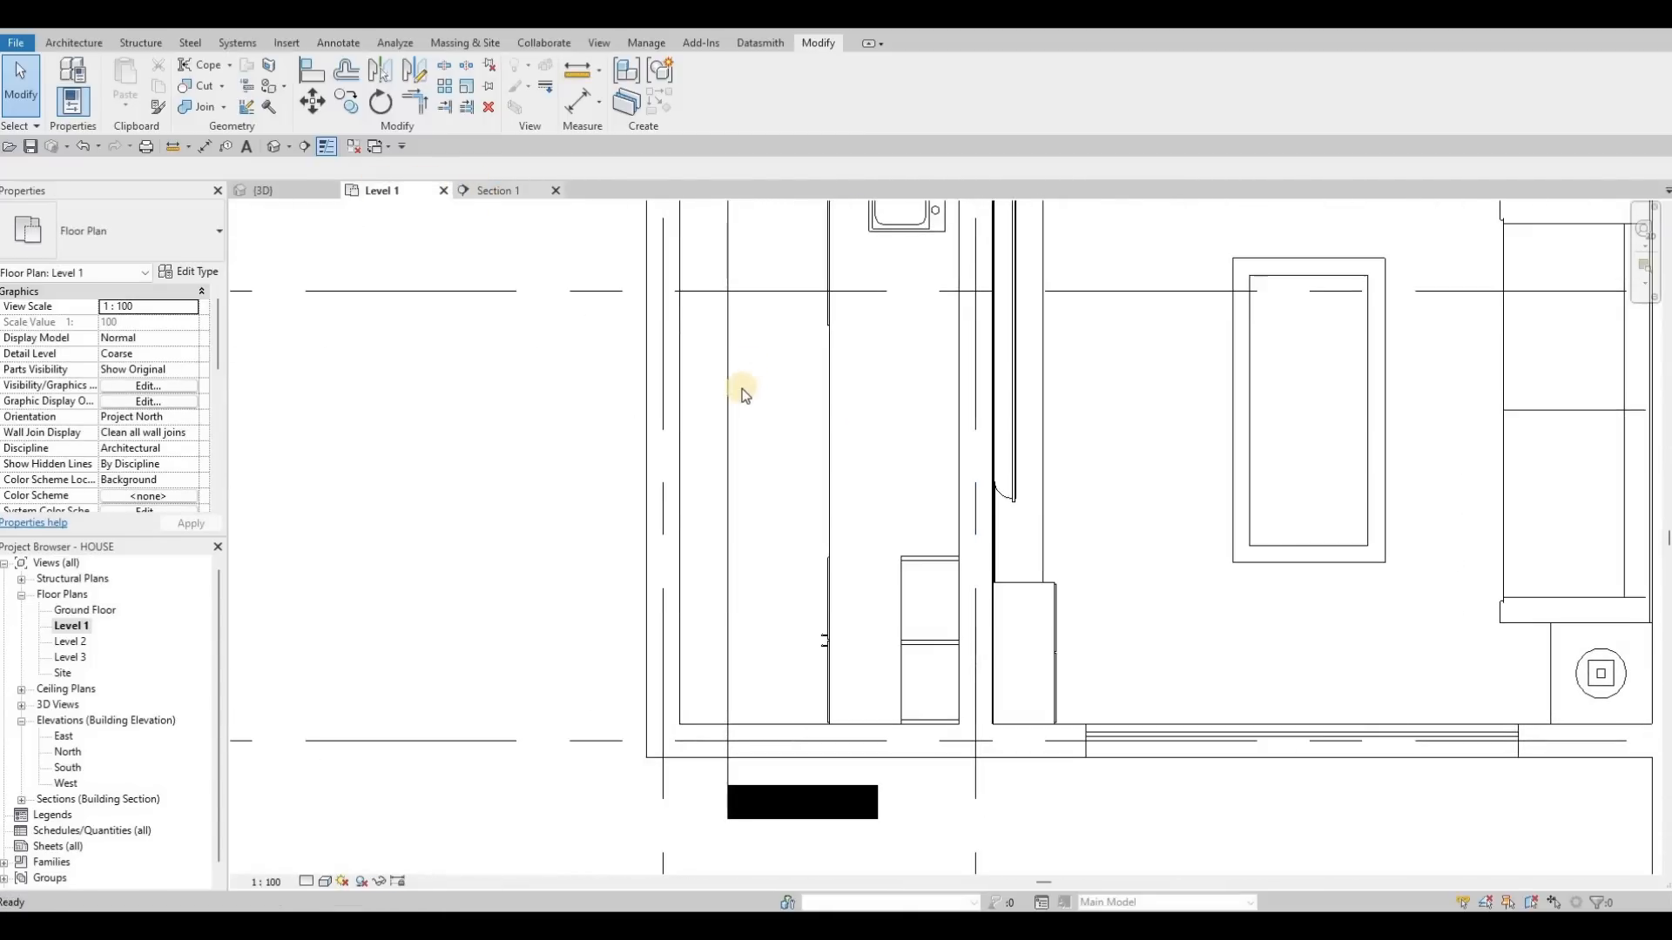
click(499, 191)
scroll(754, 388, down, 1)
key(F1)
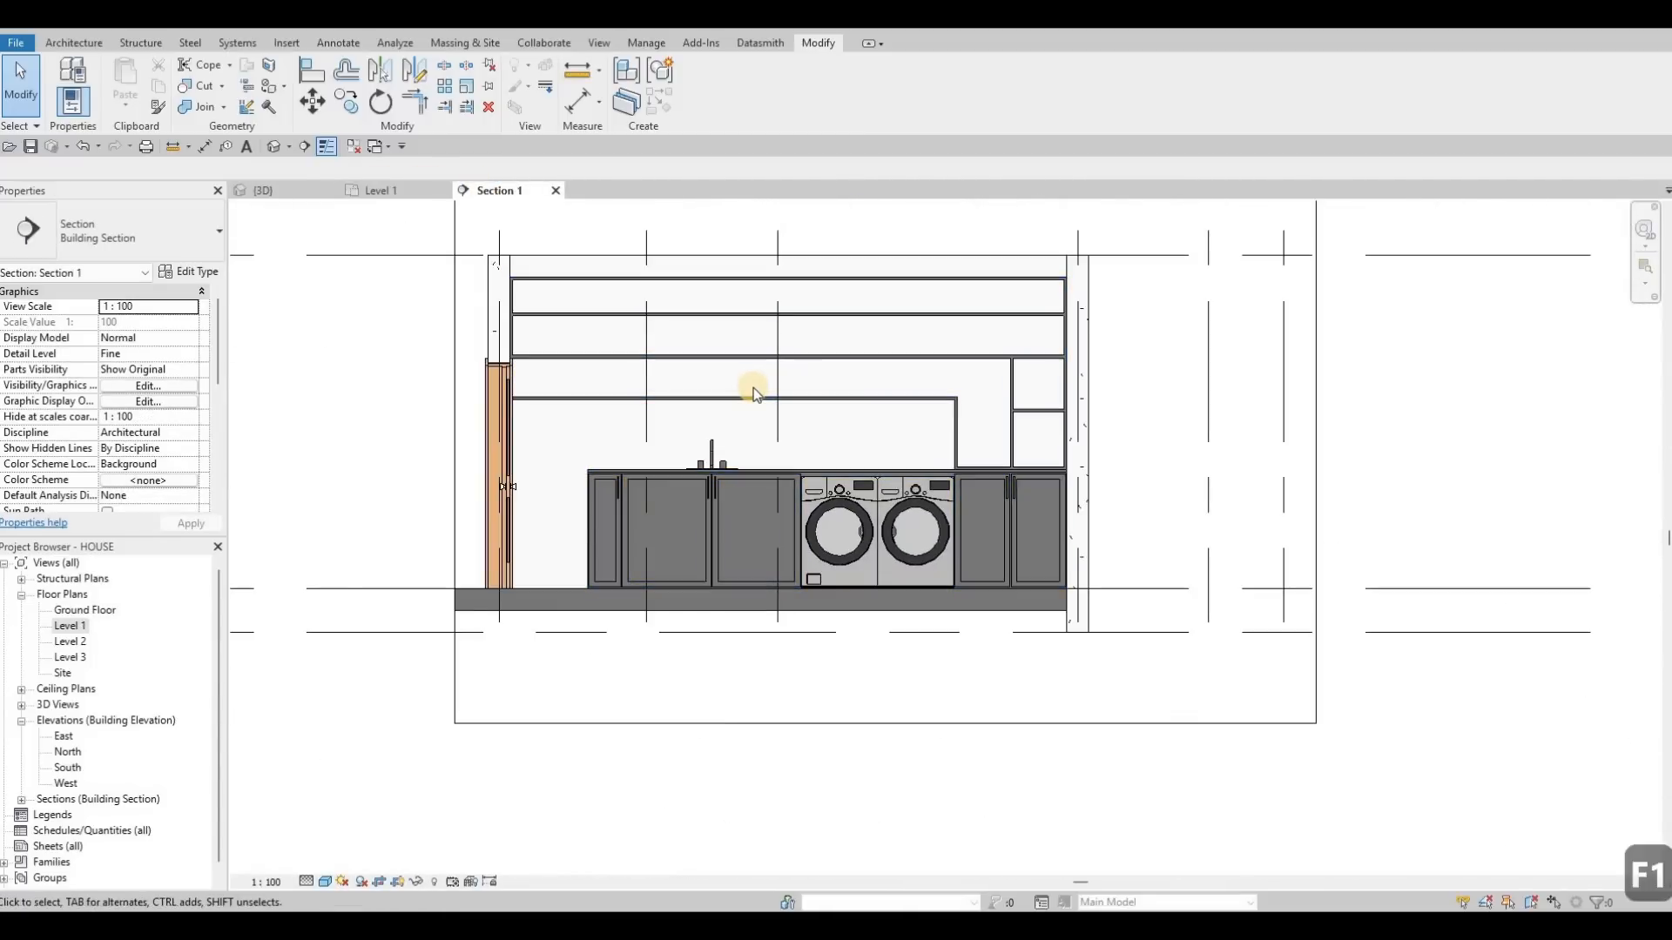
middle_drag(583, 495, 567, 526)
Edit the laundry joinery model in place and copy the shelving extrusion's material name, Glulam 32c.
key(Escape)
key(Escape)
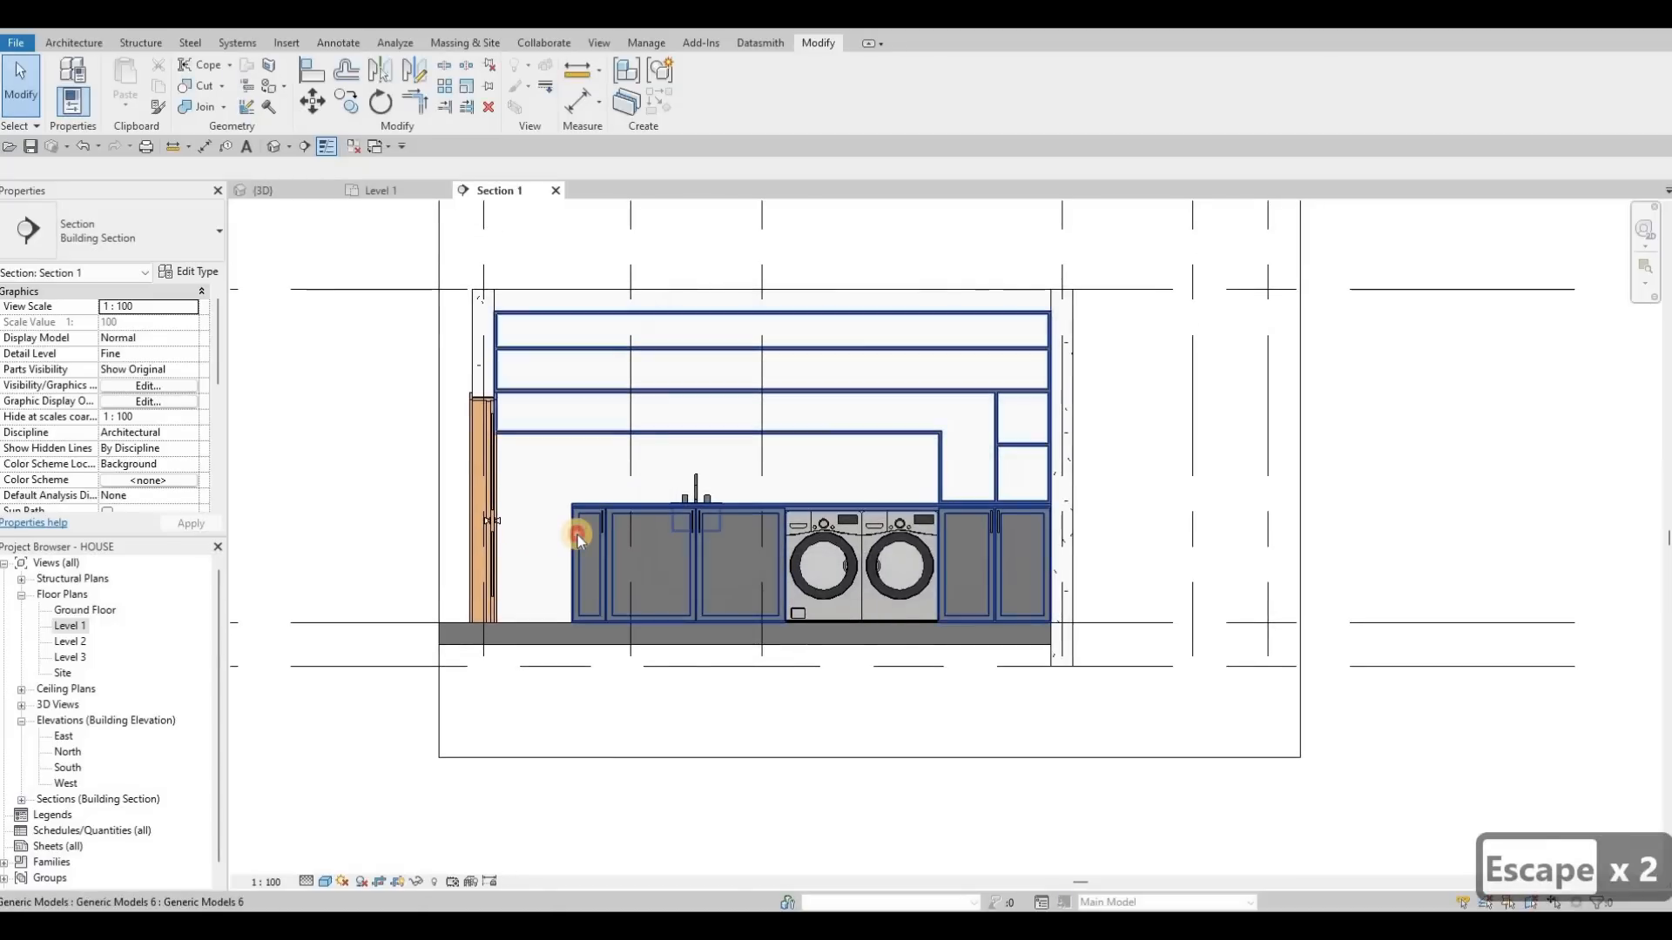
click(1074, 446)
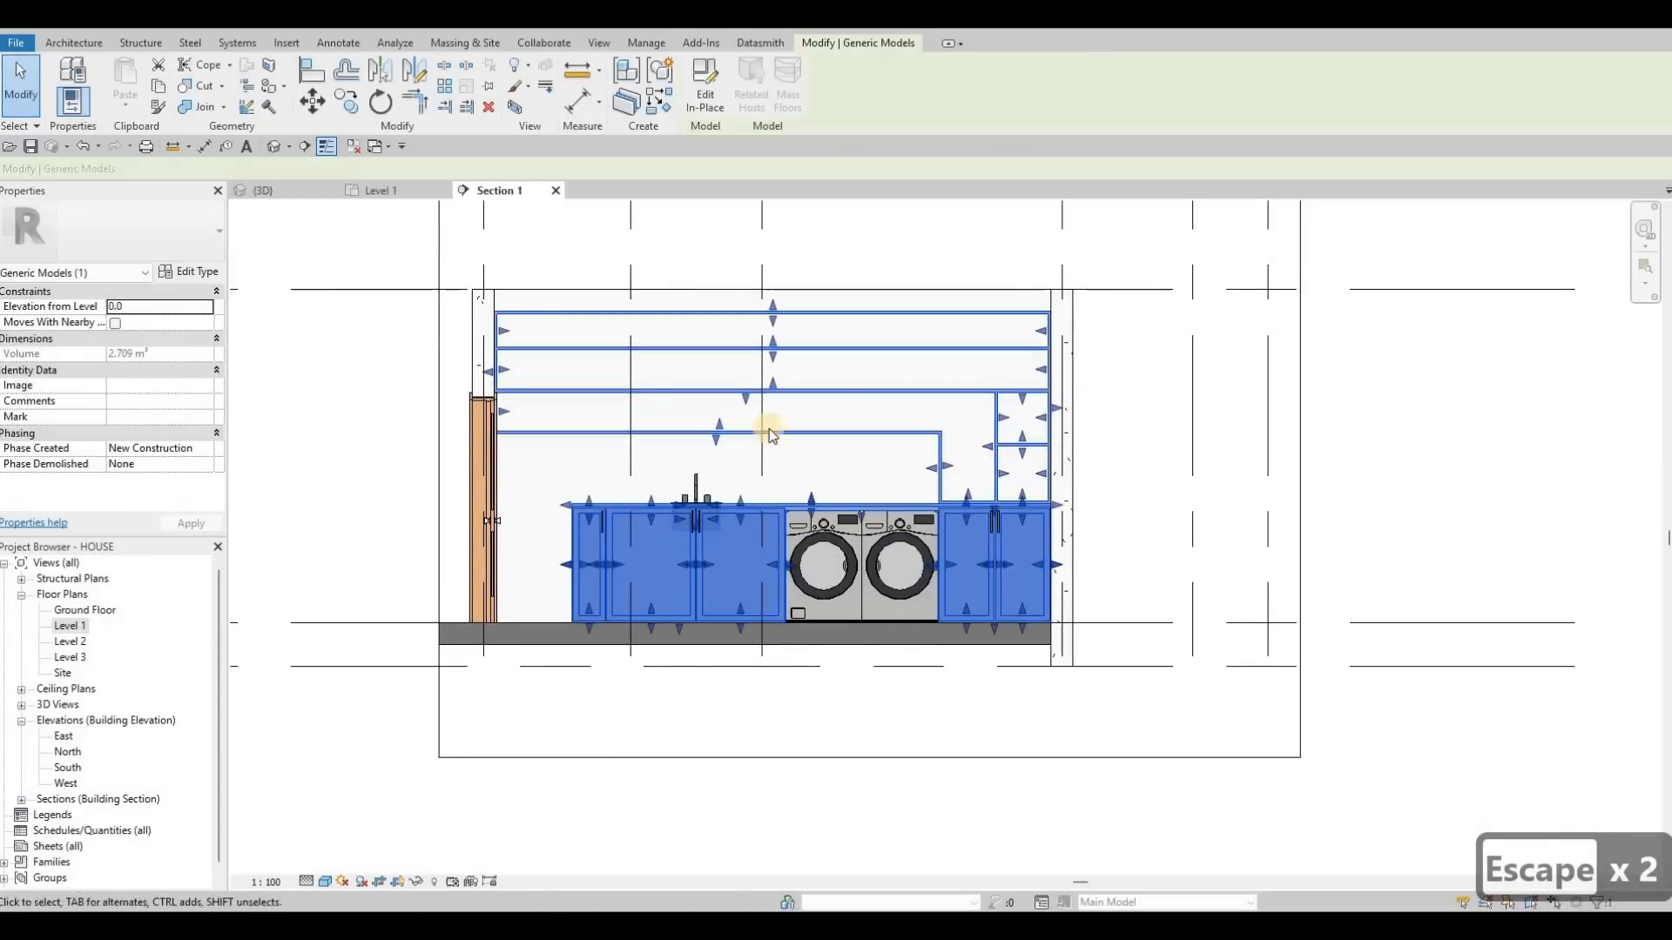
click(694, 106)
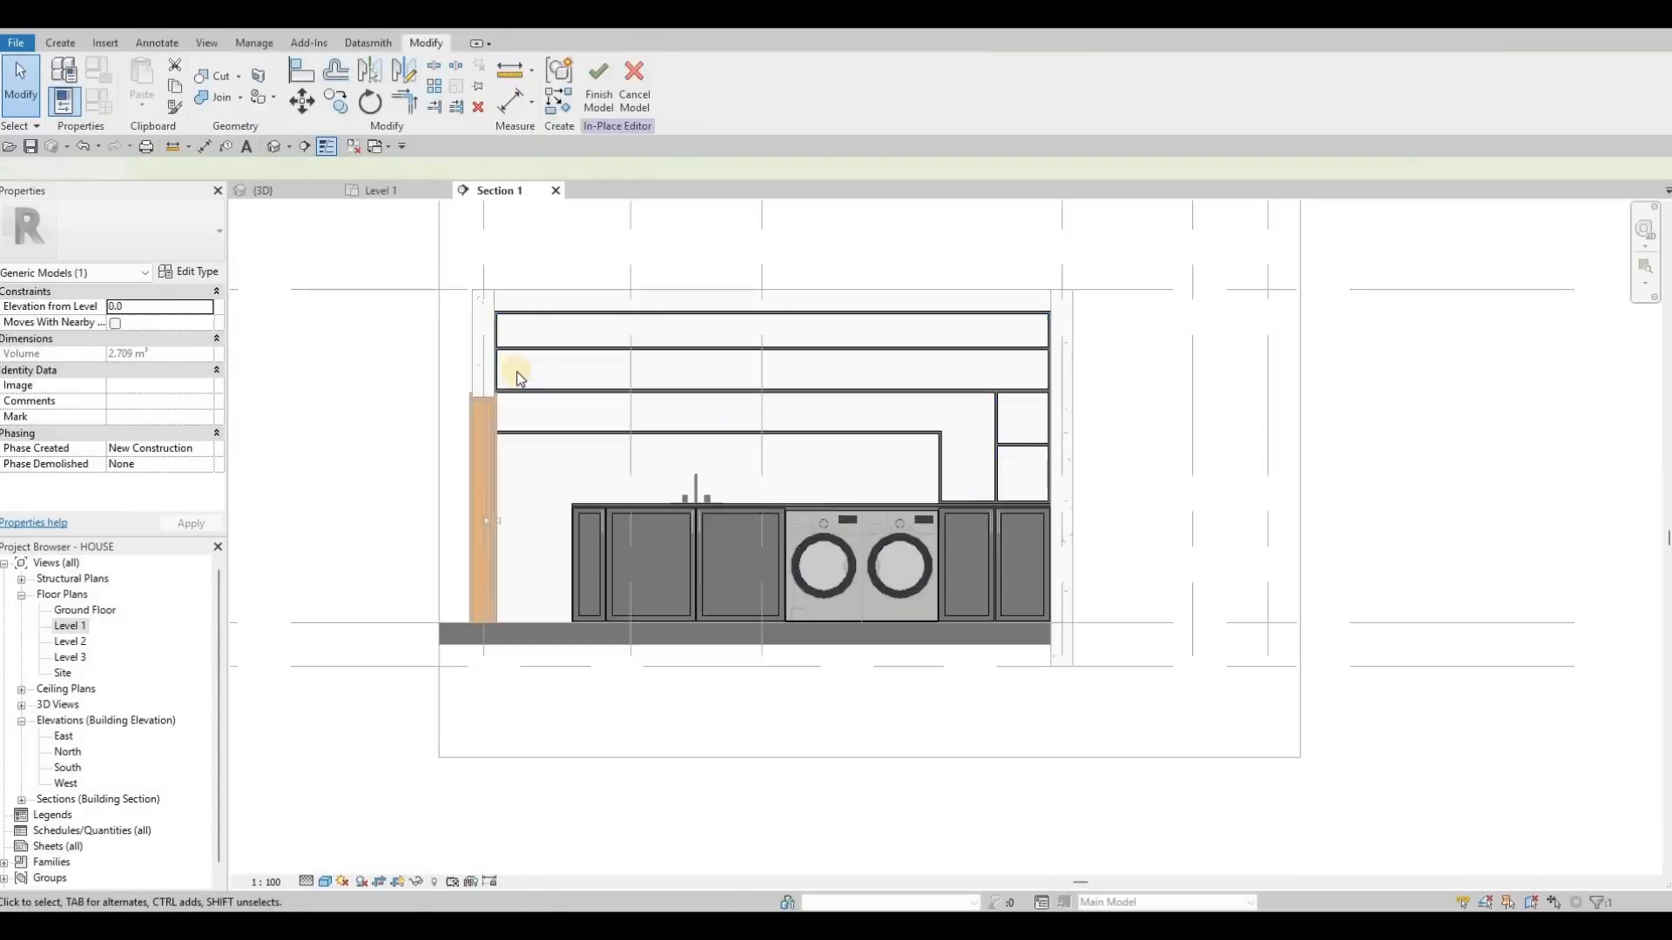
click(560, 434)
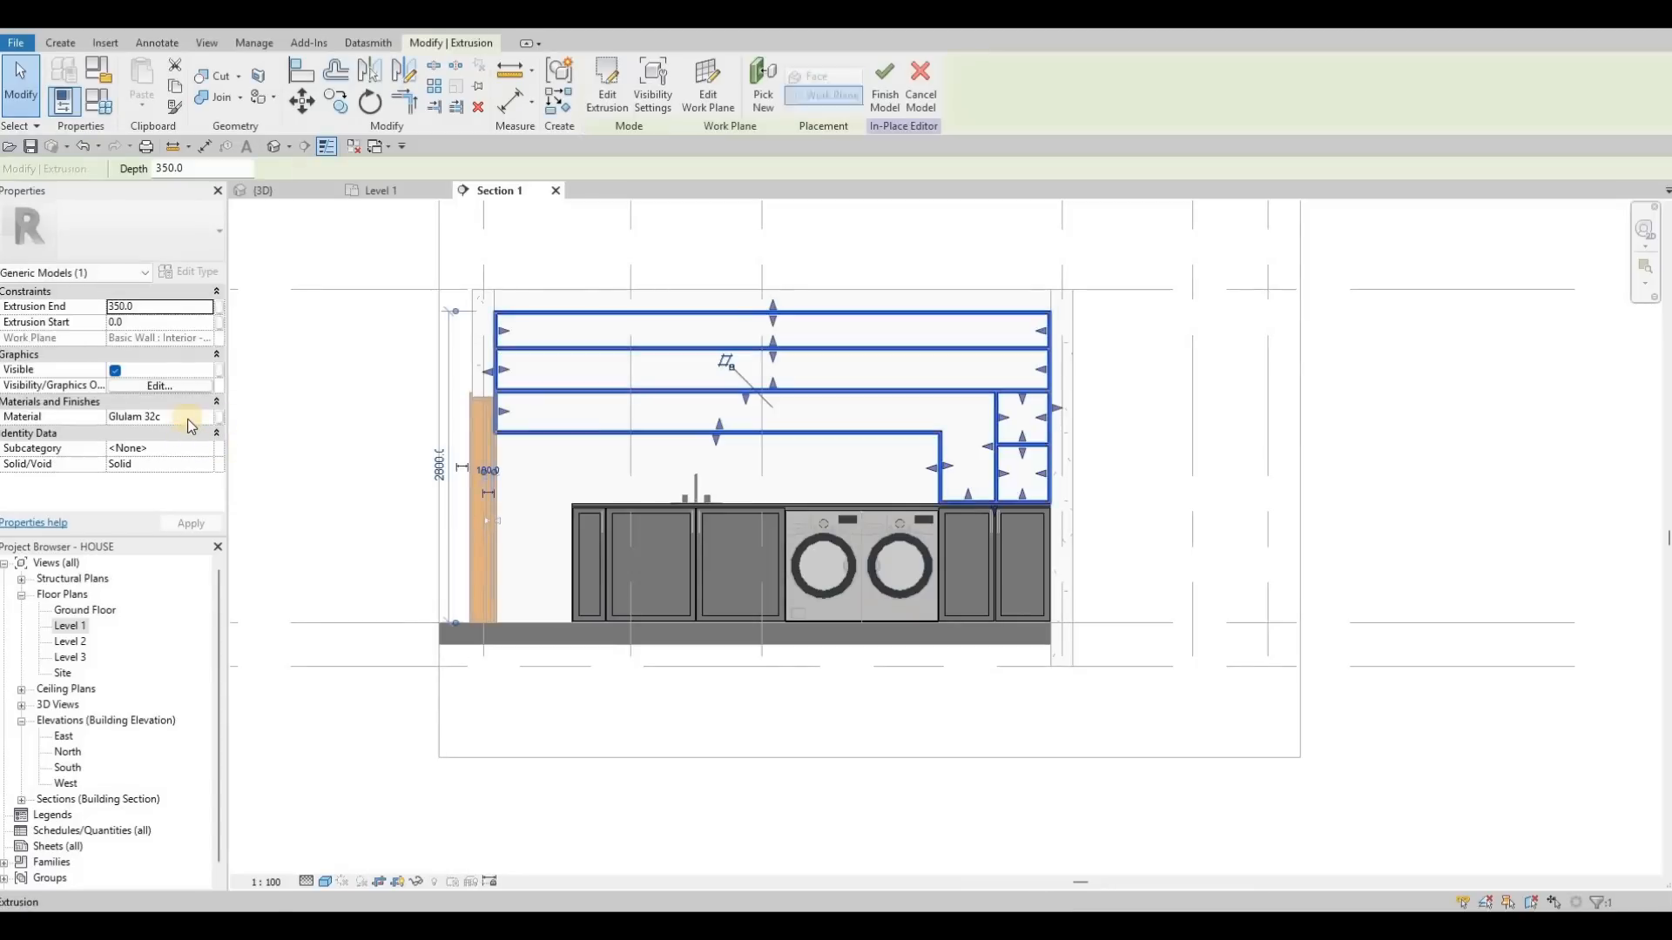
click(189, 418)
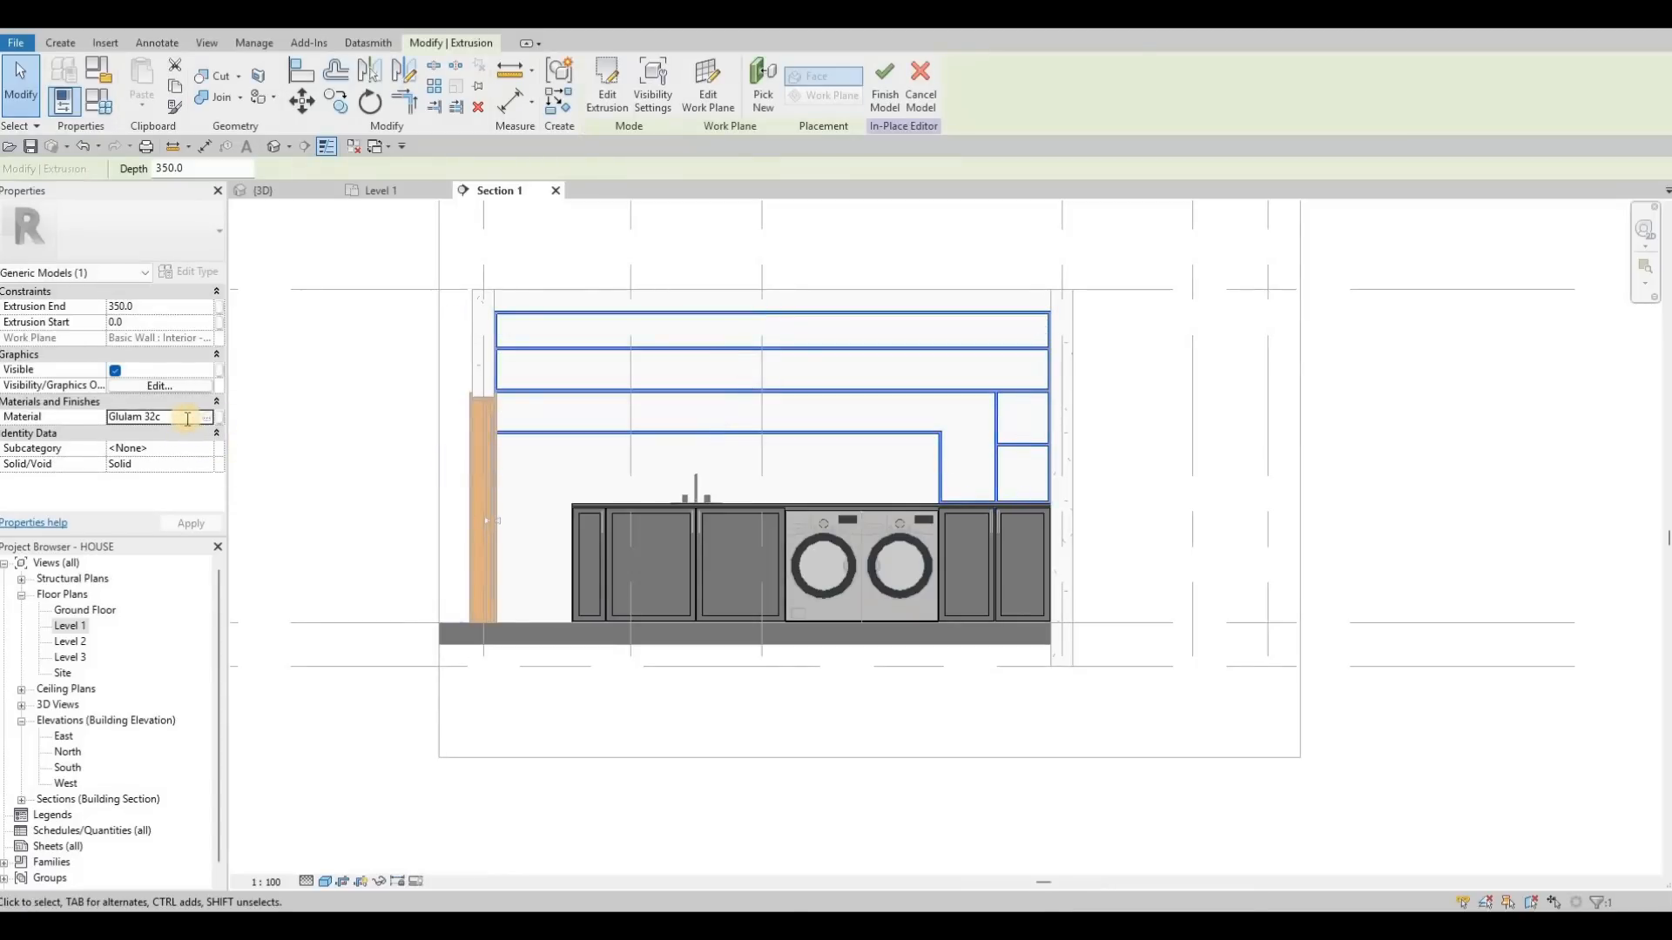
key(ctrl+c)
key(Escape)
key(Escape)
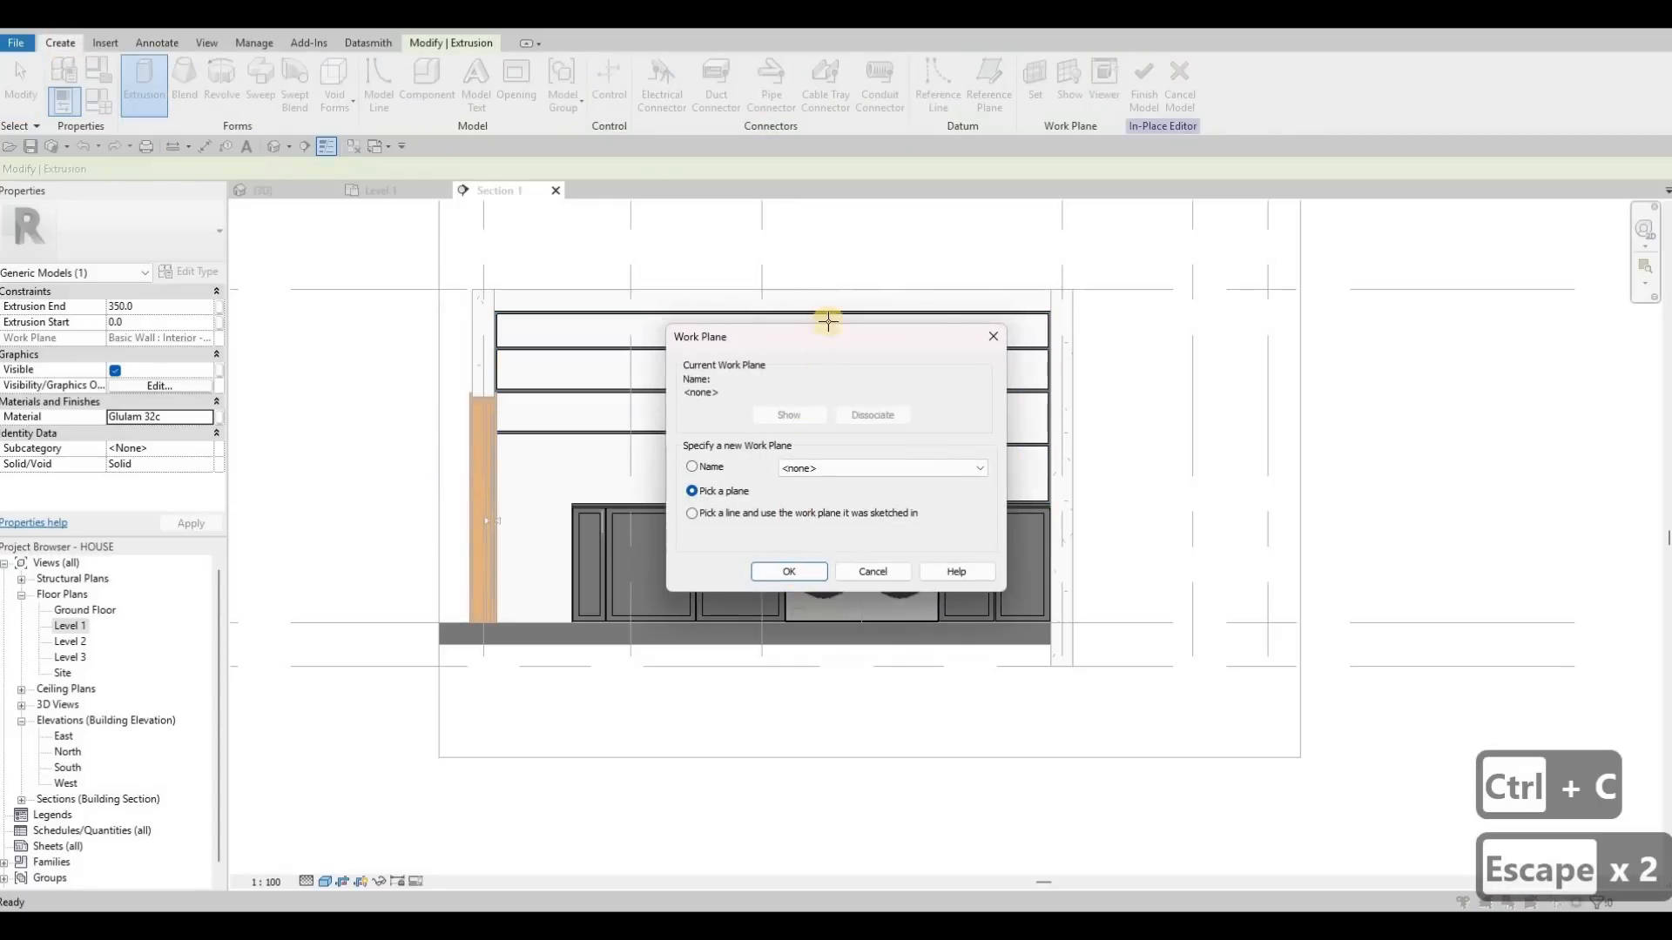
Start a new extrusion on the back wall face with extrusion end 5 and extrusion start 0.
click(773, 294)
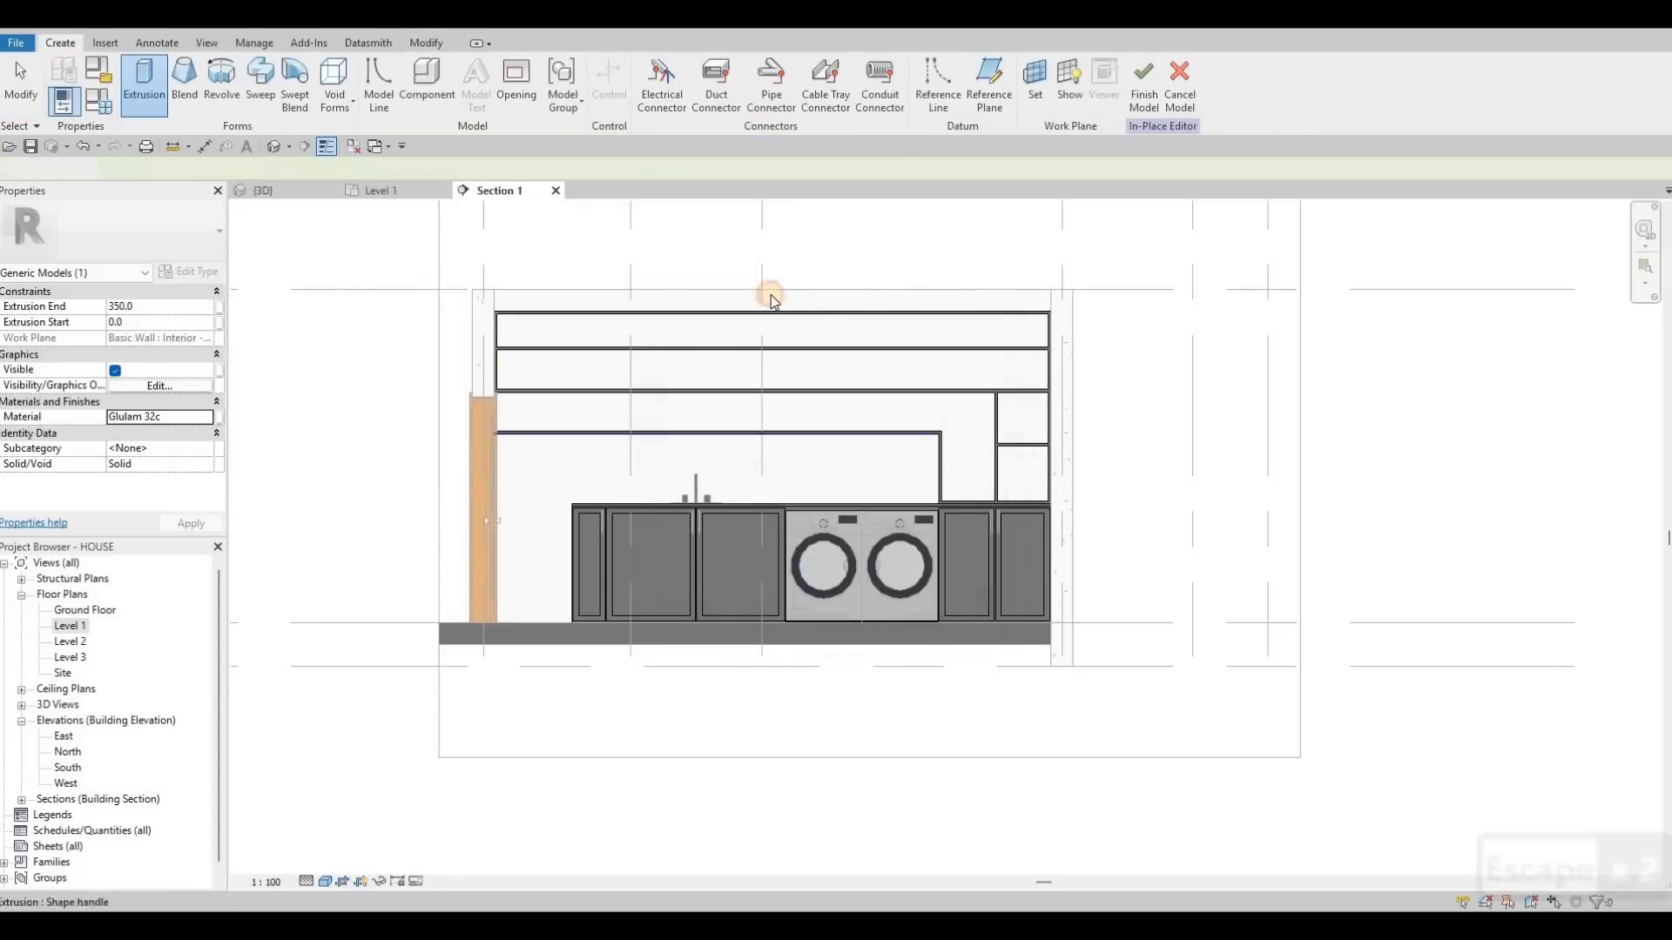
click(149, 306)
click(164, 323)
text(0)
key(Return)
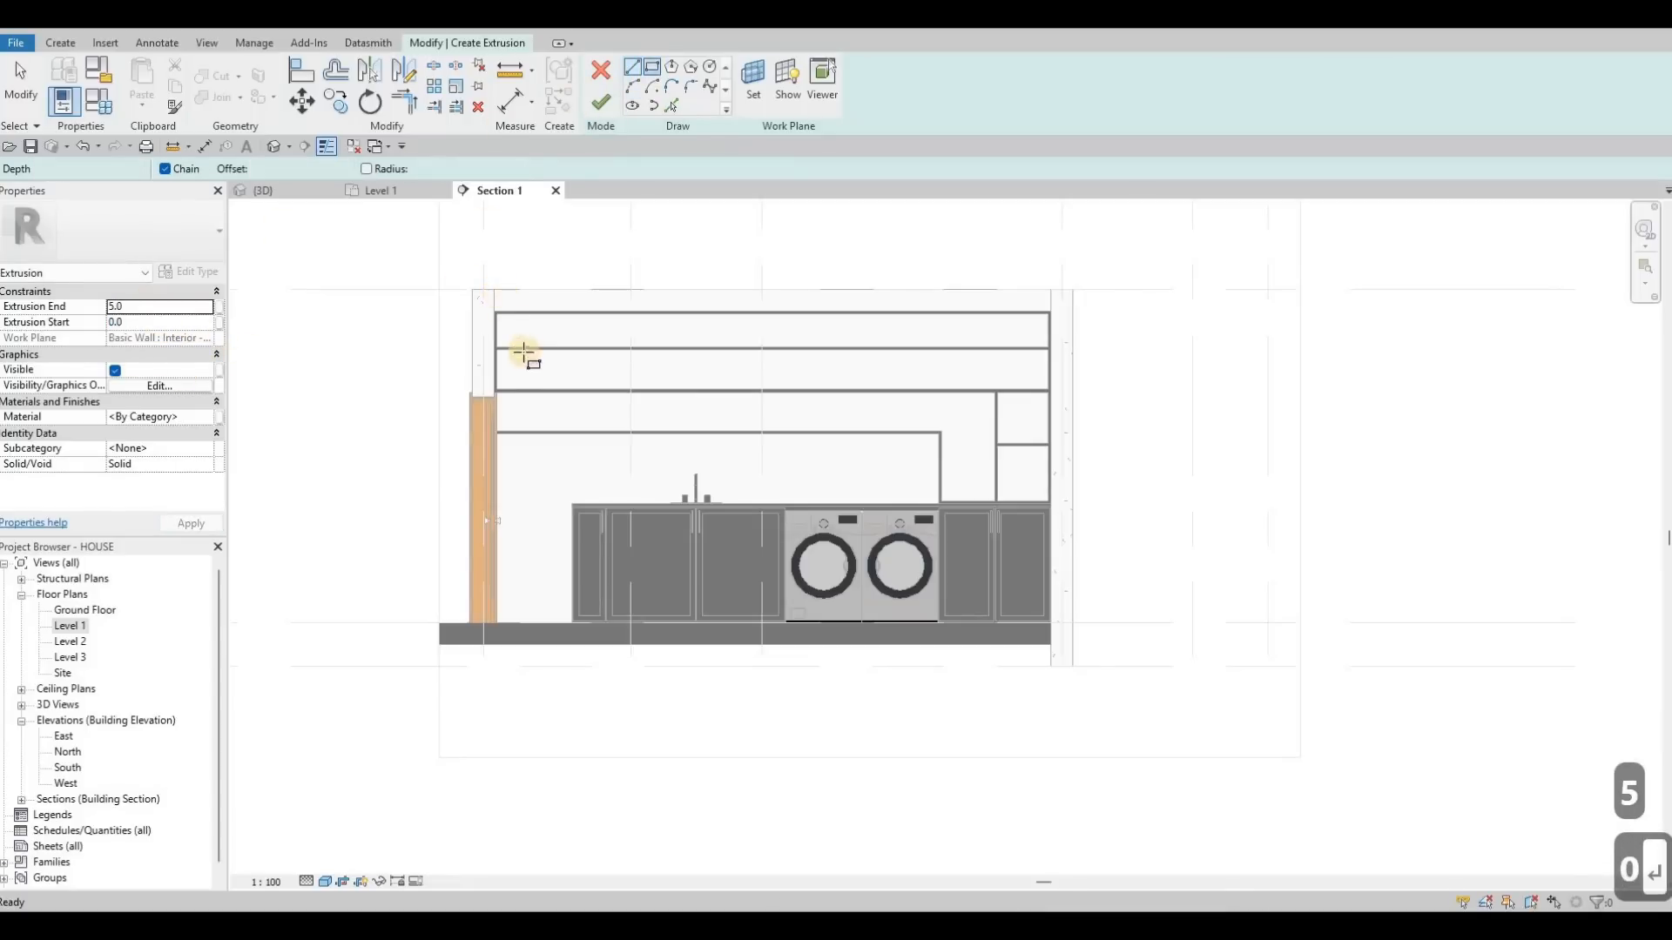
Sketch a rectangle about 1113 mm high from the shelving's top corner by the door across to the opposite wall.
scroll(537, 362, up, 3)
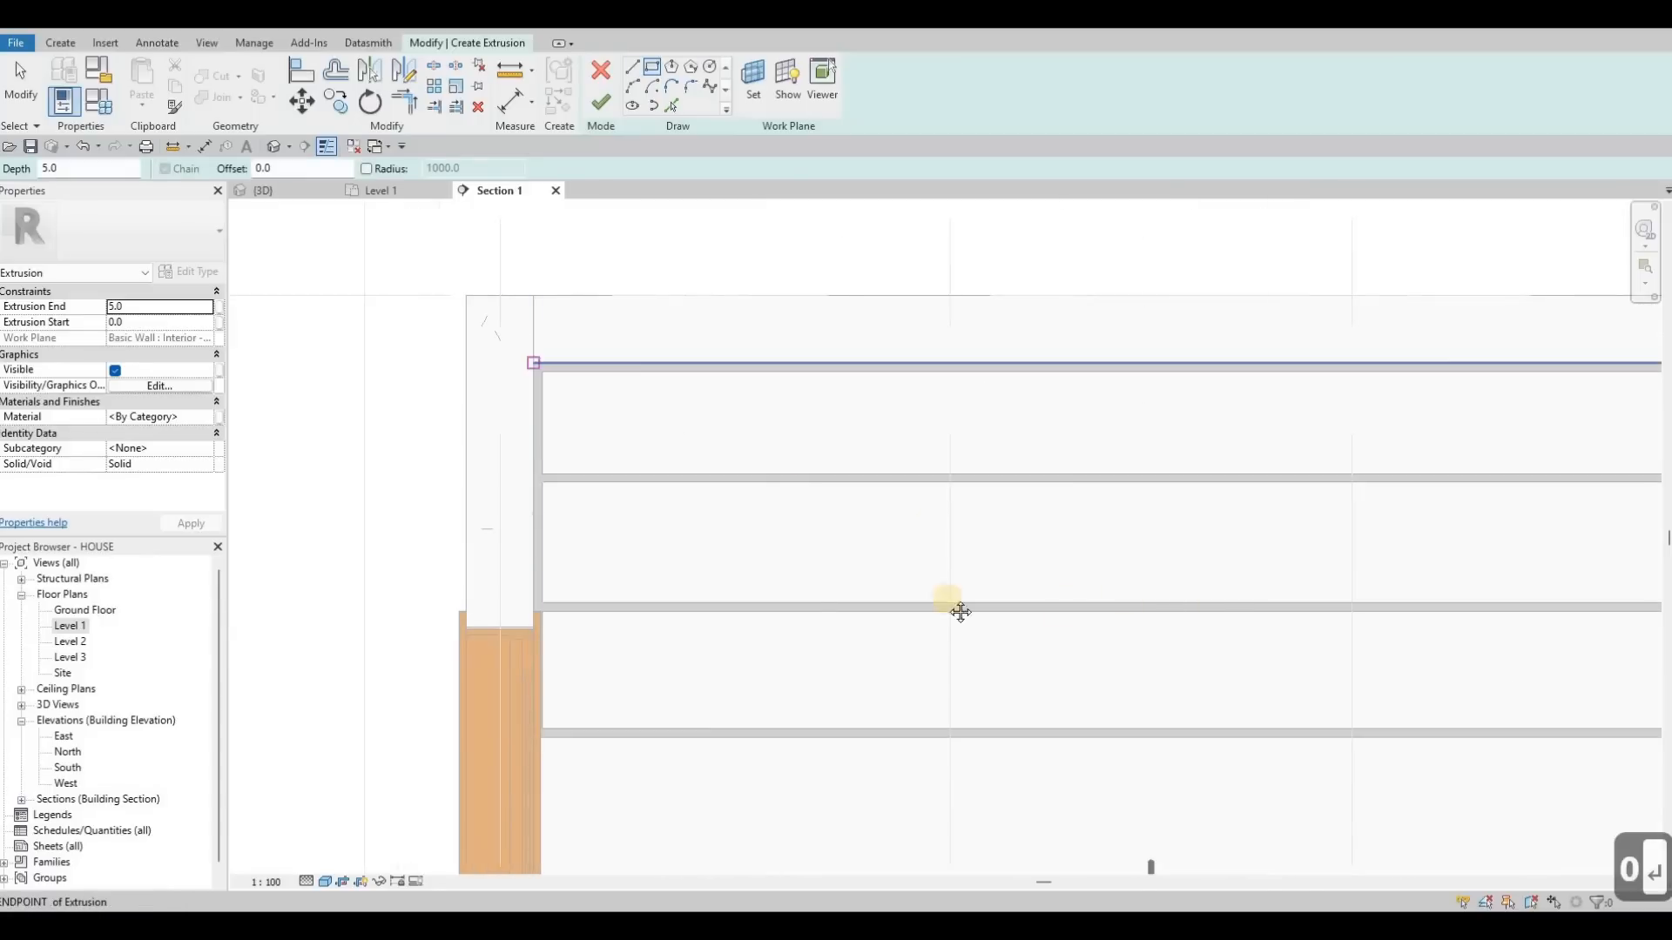
click(534, 362)
scroll(1164, 639, down, 2)
middle_drag(1385, 659, 934, 621)
scroll(1536, 658, up, 2)
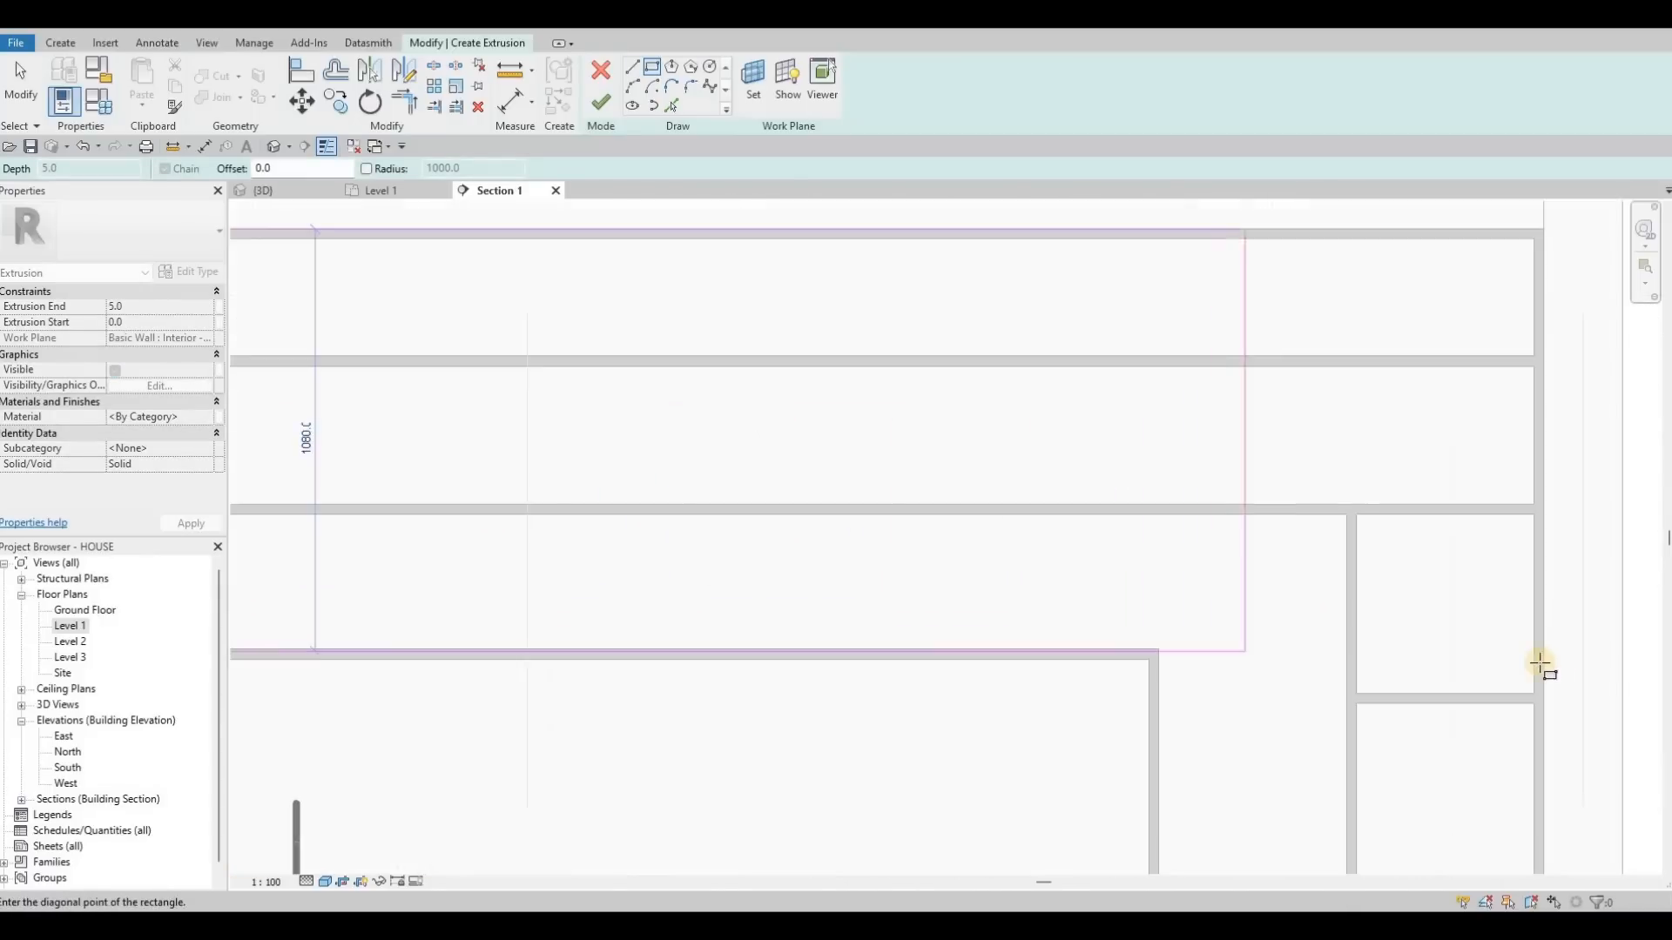
click(1540, 665)
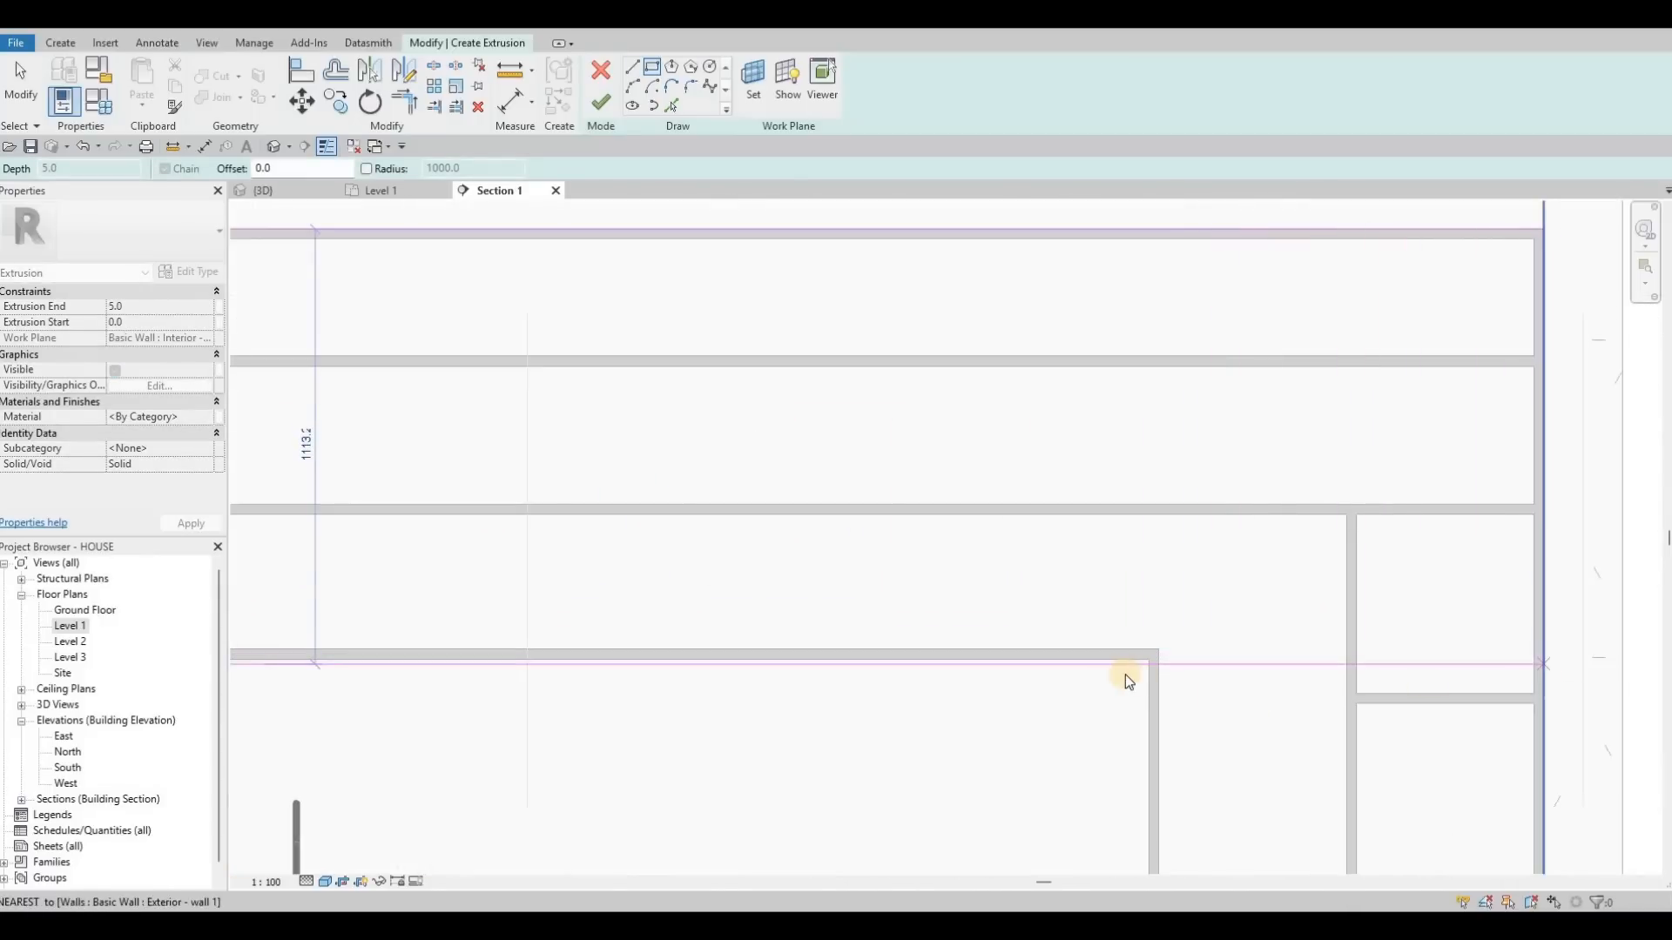
Align the rectangle's lower edge with the underside of the shelf above the sink.
key(Escape)
key(Escape)
key(Escape)
key(a)
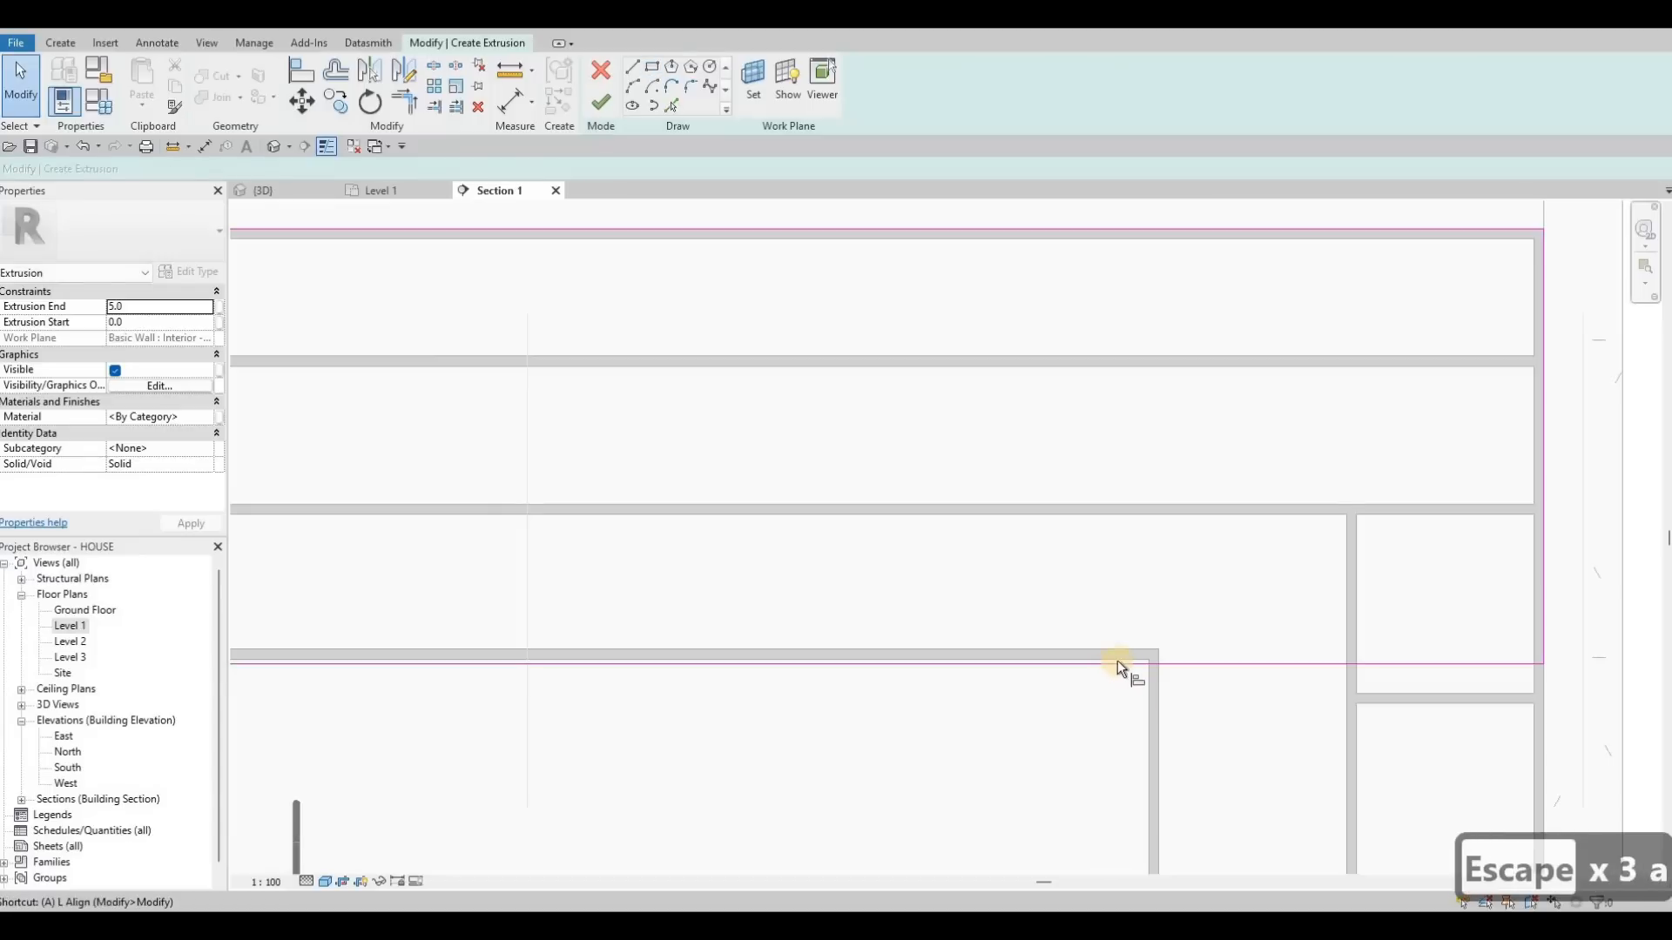
key(l)
scroll(1127, 660, up, 3)
click(1129, 655)
click(1141, 668)
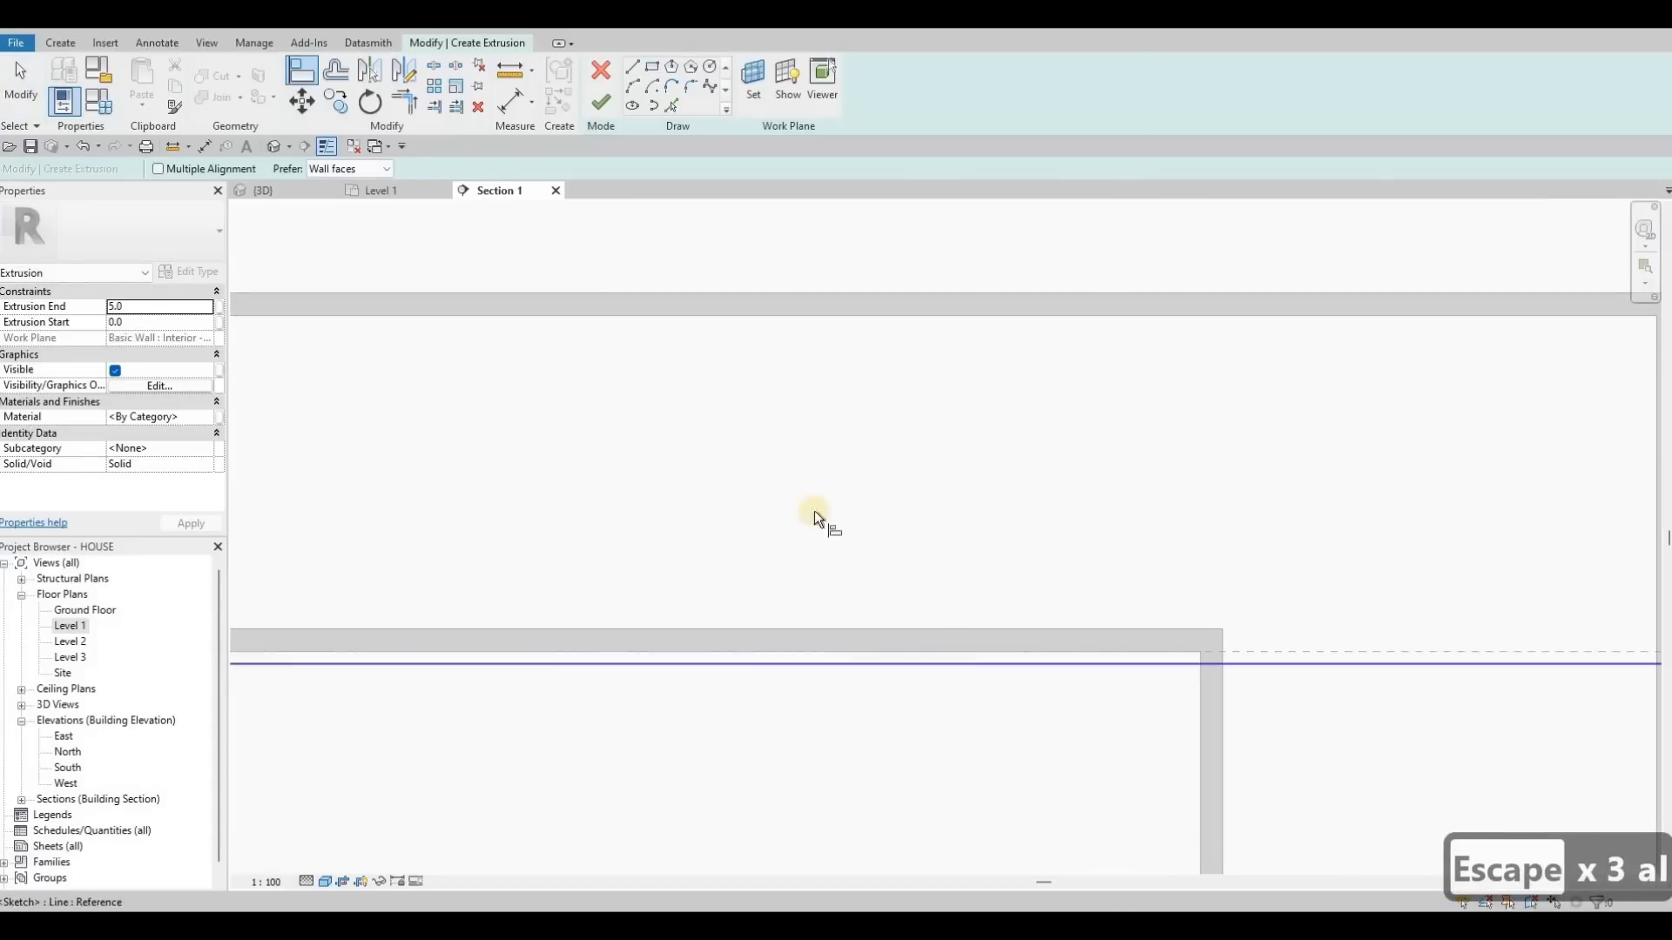
scroll(1034, 601, down, 4)
key(Escape)
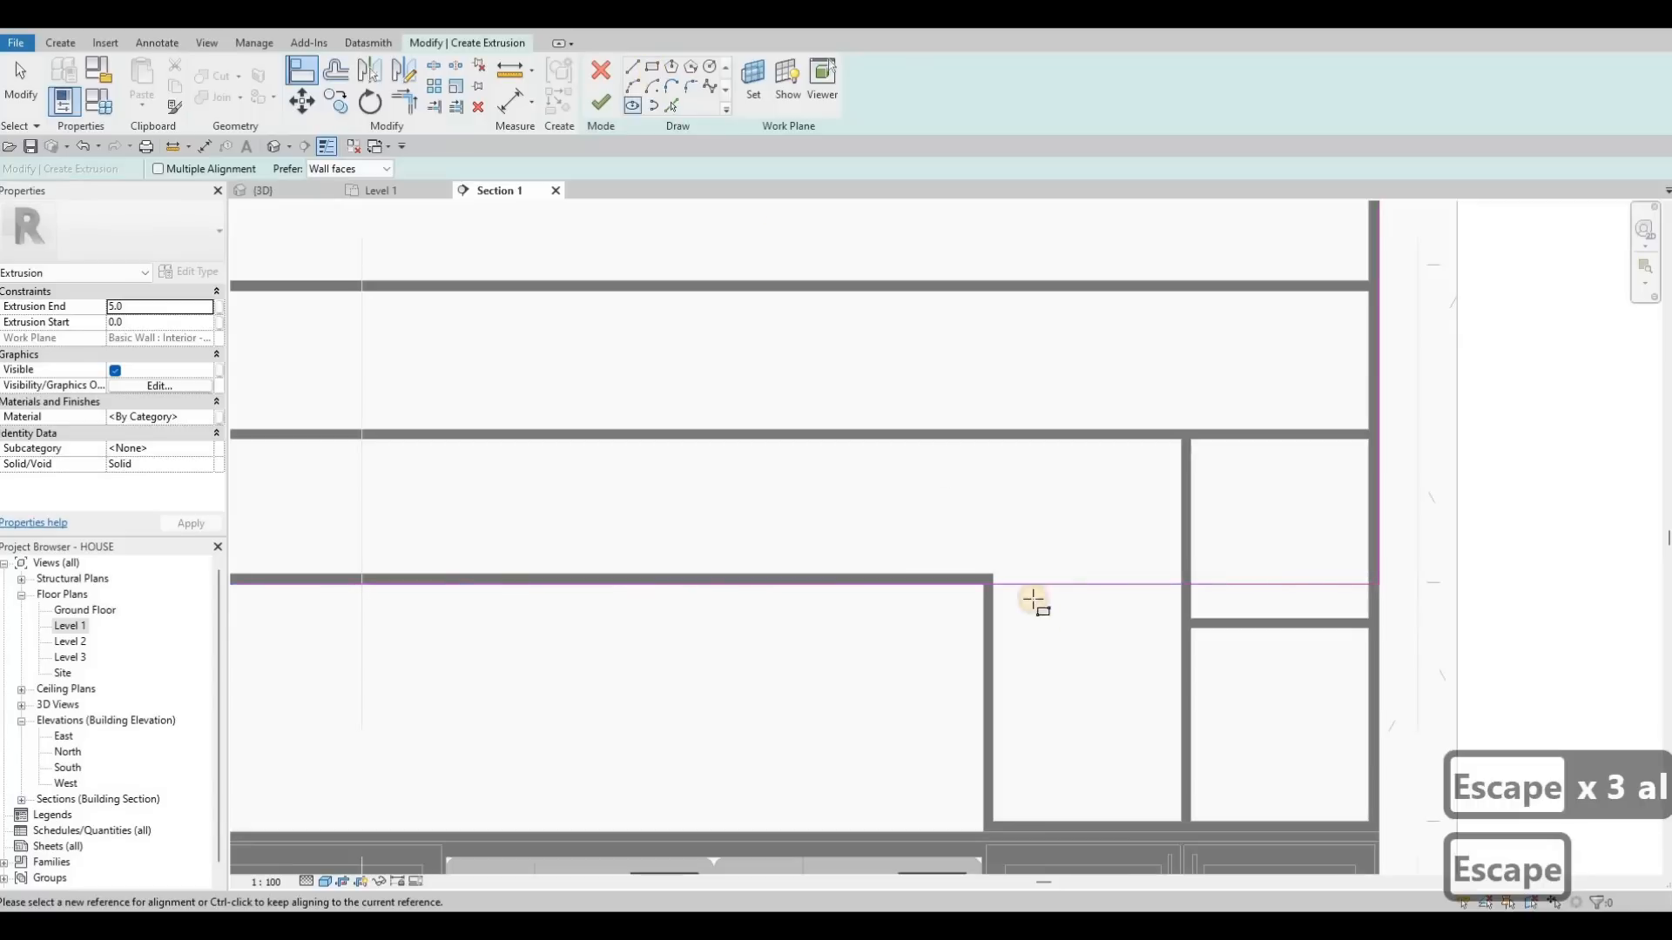
key(Escape)
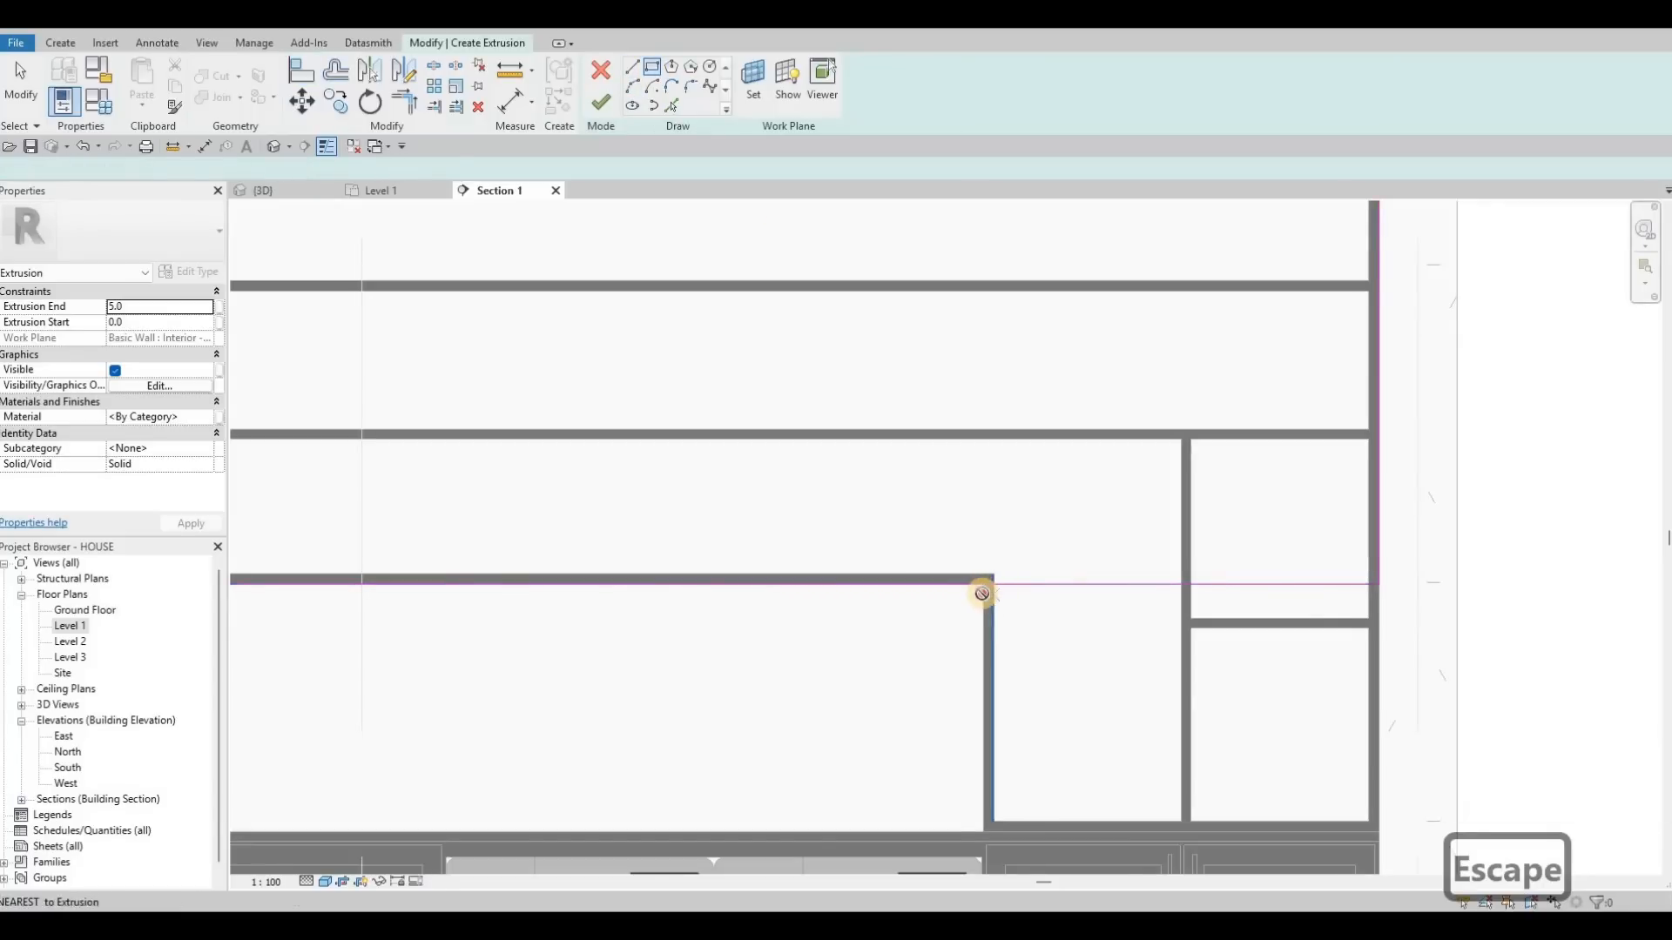
Sketch a second rectangle about 1010 by 609 mm over the shelving column beside the wall, ending at the countertop.
click(1373, 827)
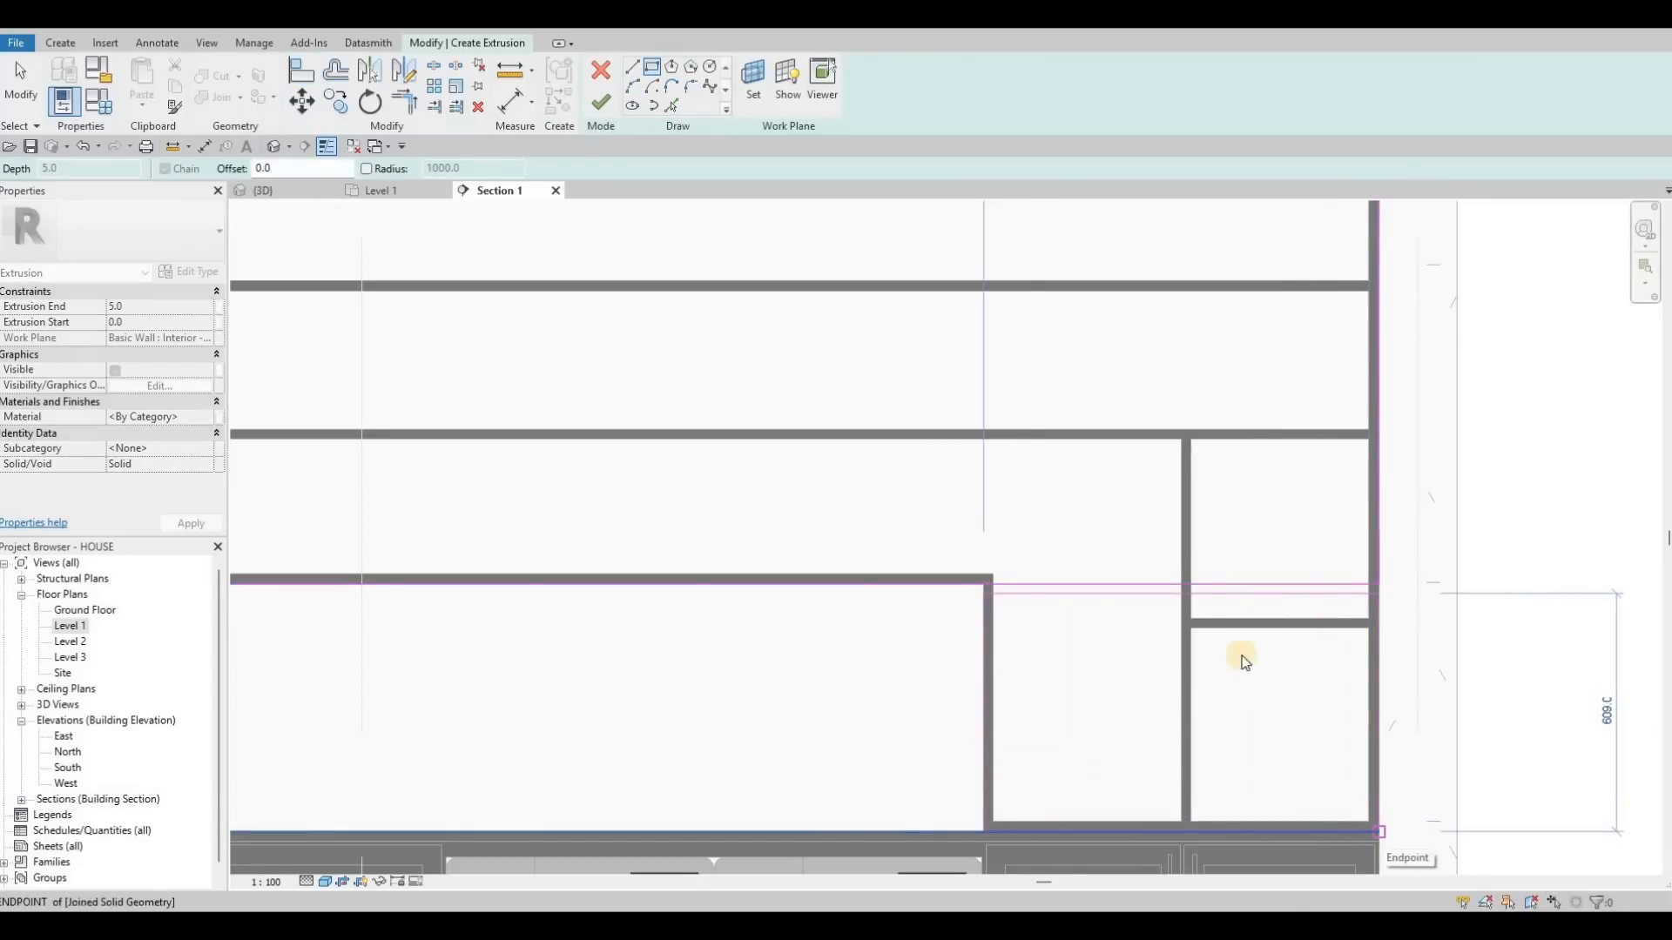
key(Escape)
key(Escape)
key(Escape)
key(Escape)
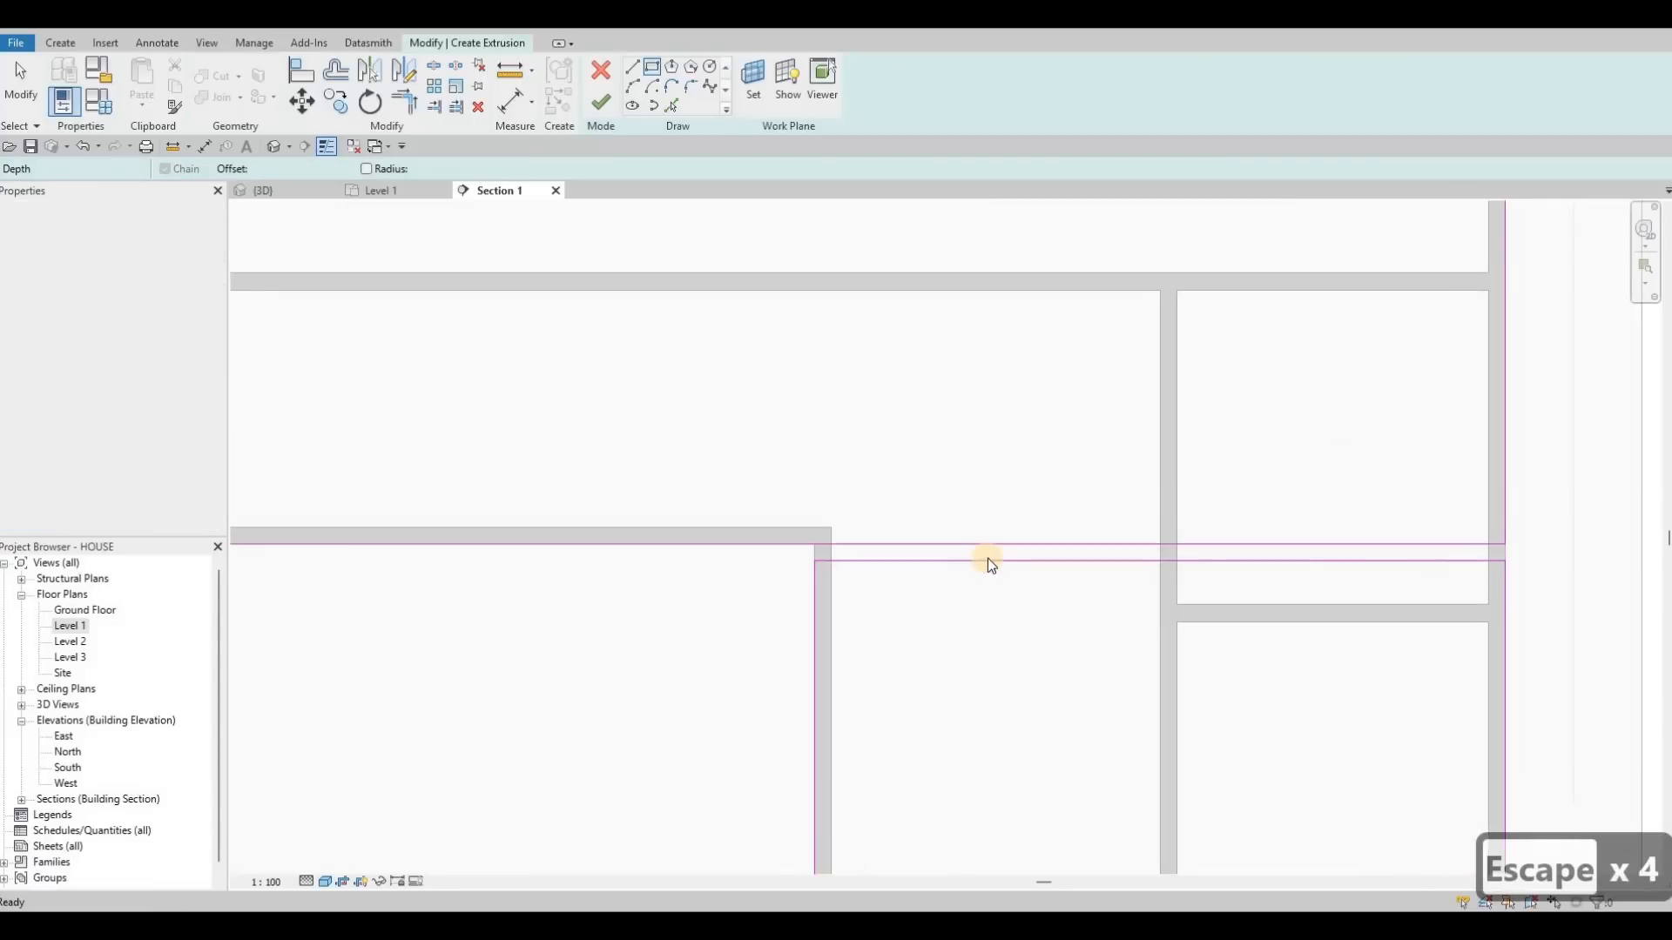
Delete the second rectangle's upper line and trim the first rectangle's lower edge to the column's inner vertical line.
click(986, 558)
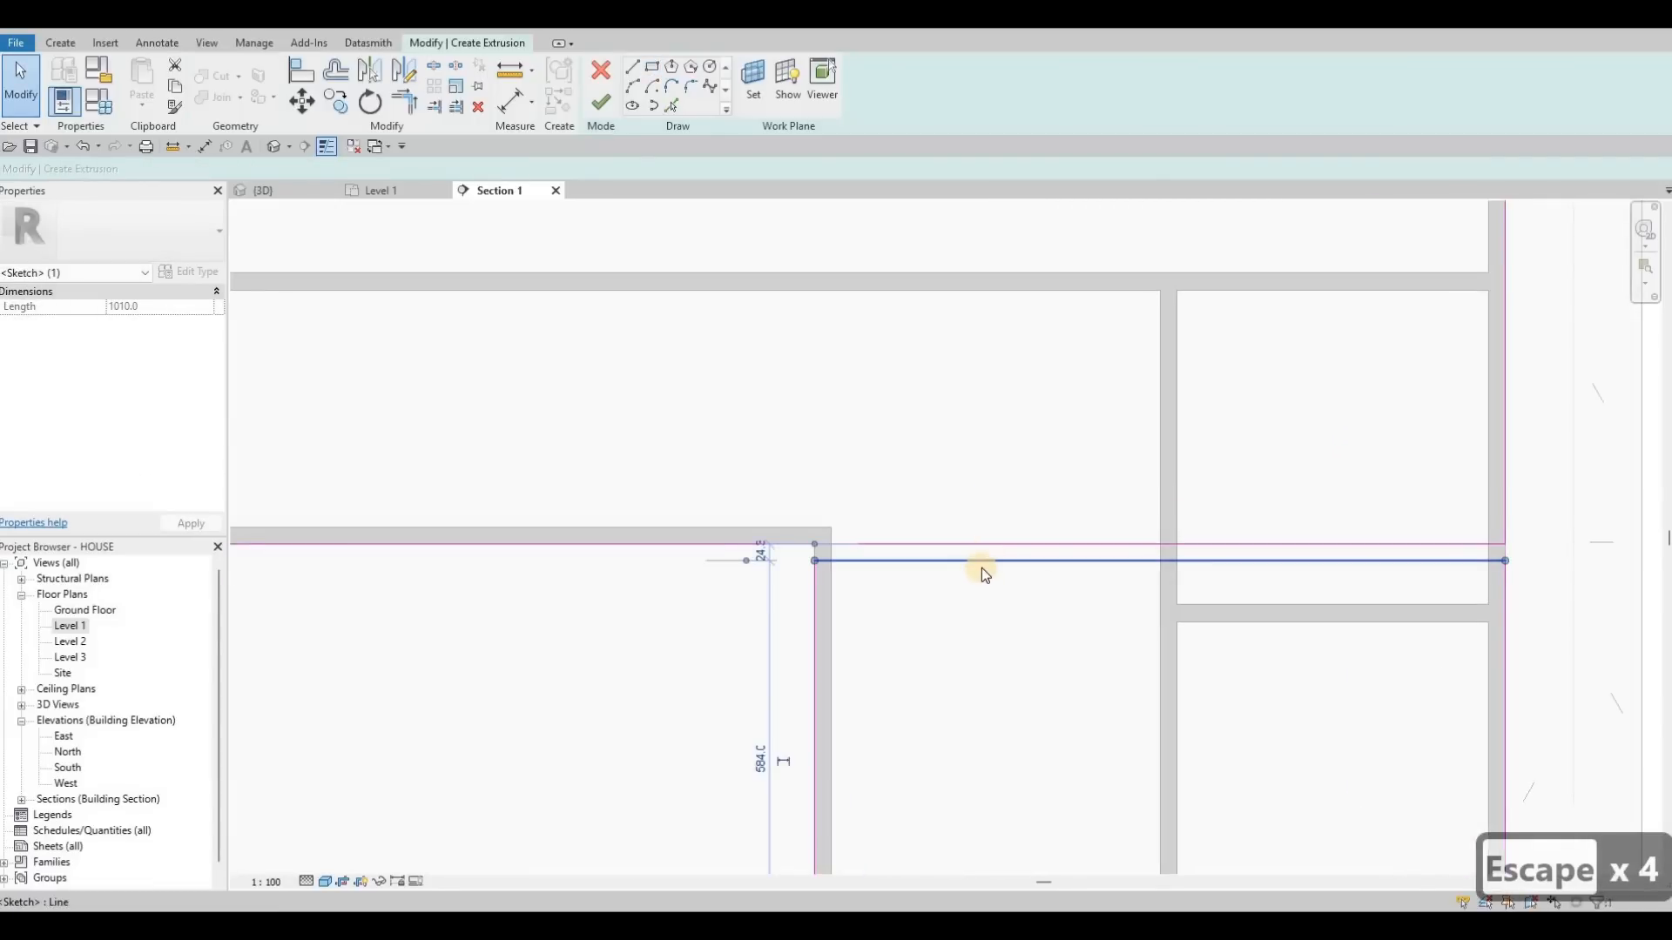
key(Delete)
key(t)
key(r)
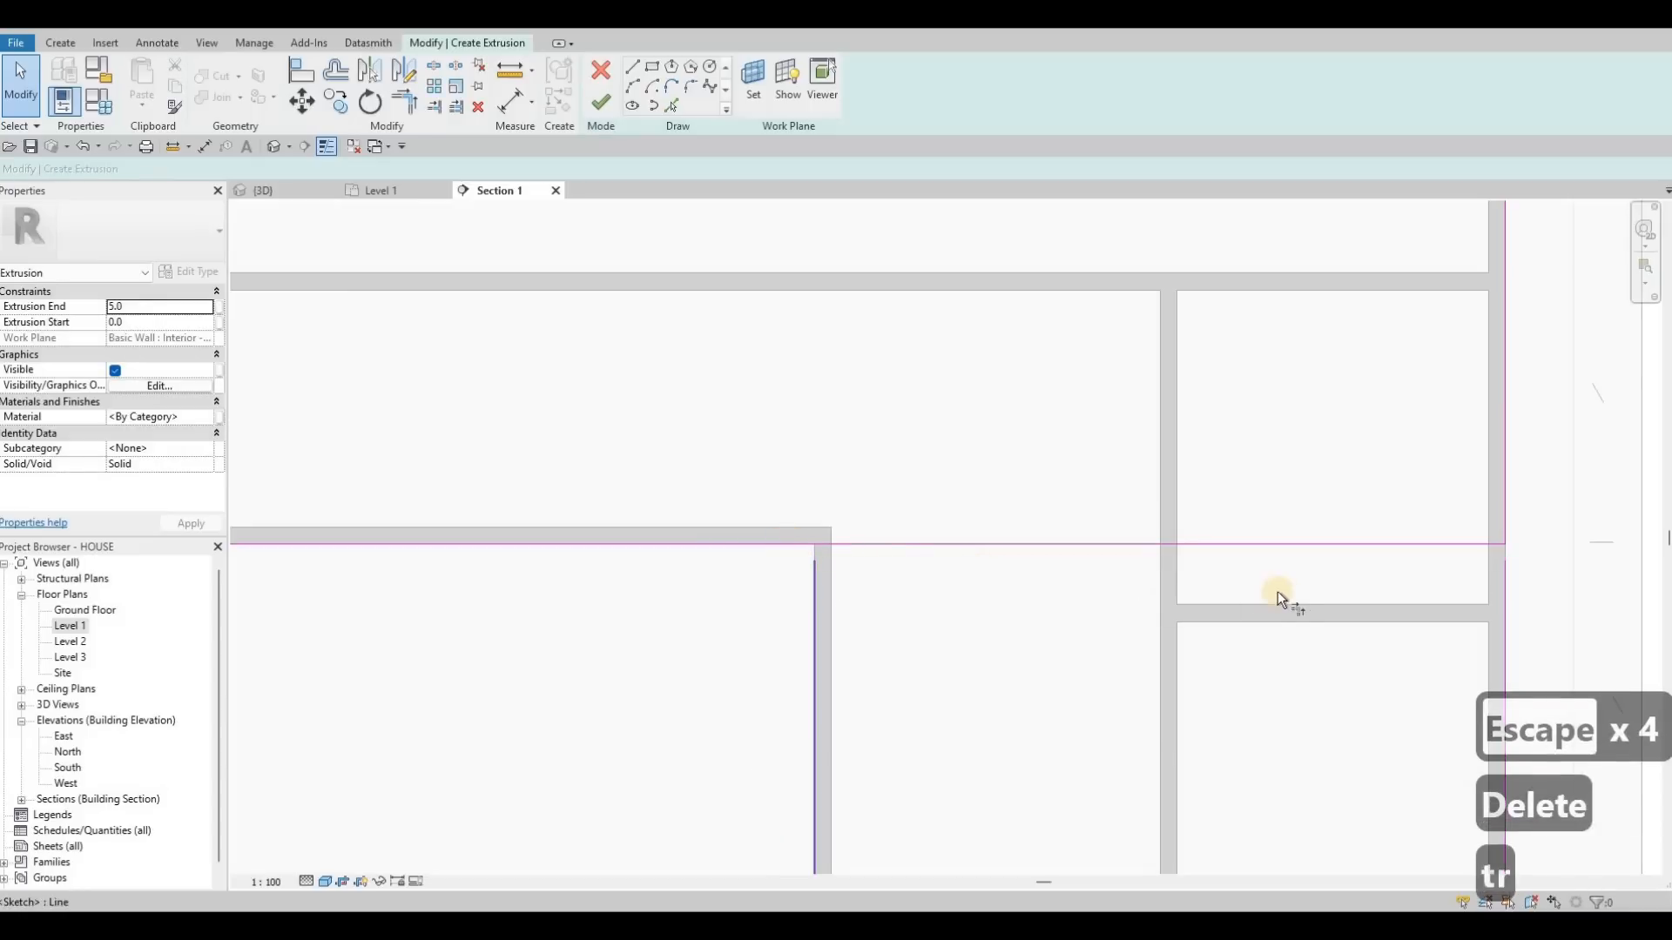
scroll(1302, 575, down, 3)
scroll(1292, 627, up, 4)
key(Escape)
key(Escape)
Delete the column's separate wall-side line and trim the upper wall-side line to the column's lower edge, closing the outline.
click(1289, 616)
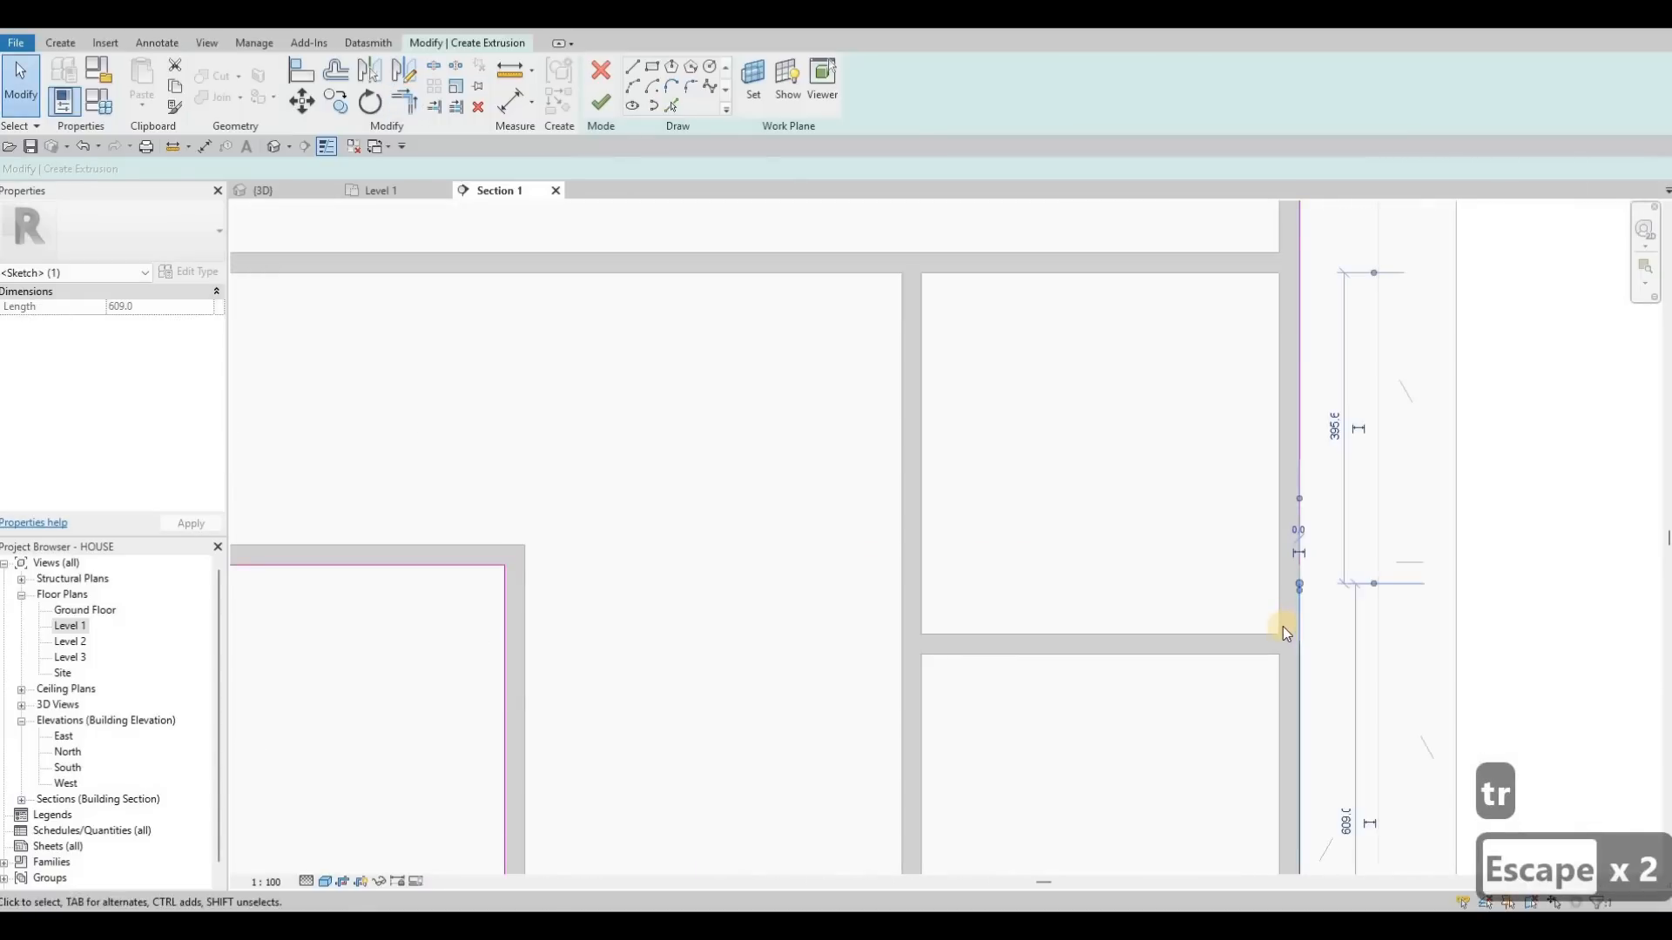
key(Delete)
key(t)
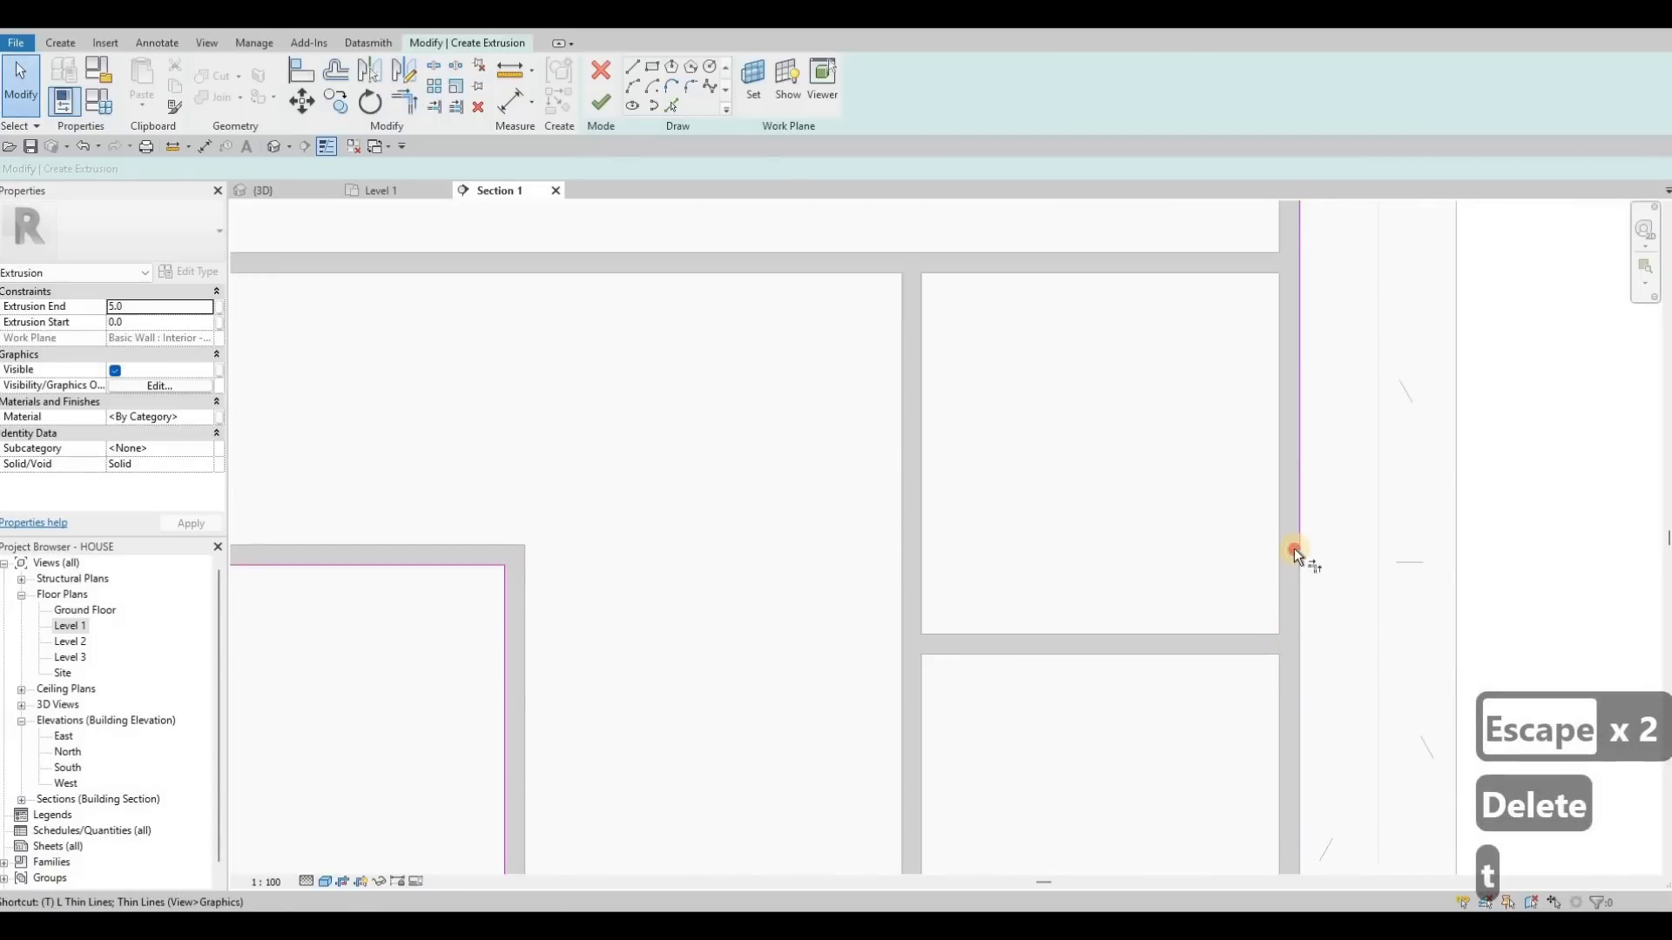
key(r)
click(1294, 557)
click(1261, 807)
scroll(1261, 807, down, 2)
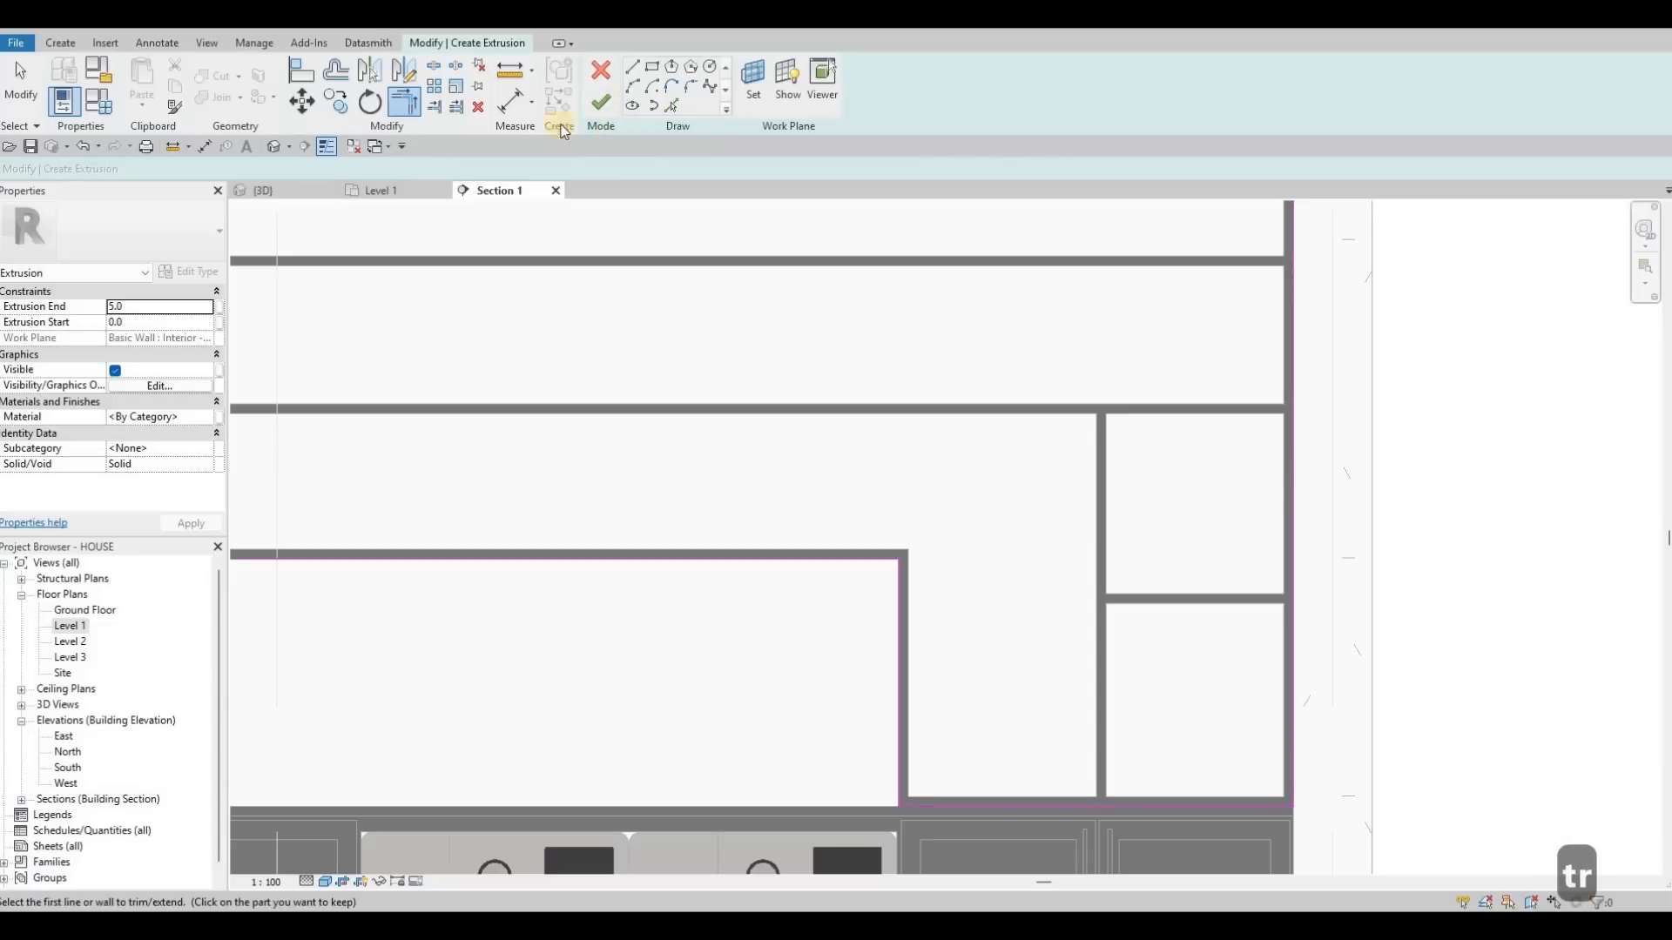
Assign the material Glulam 32c to the shelving's back panel and finish the extrusion.
click(207, 419)
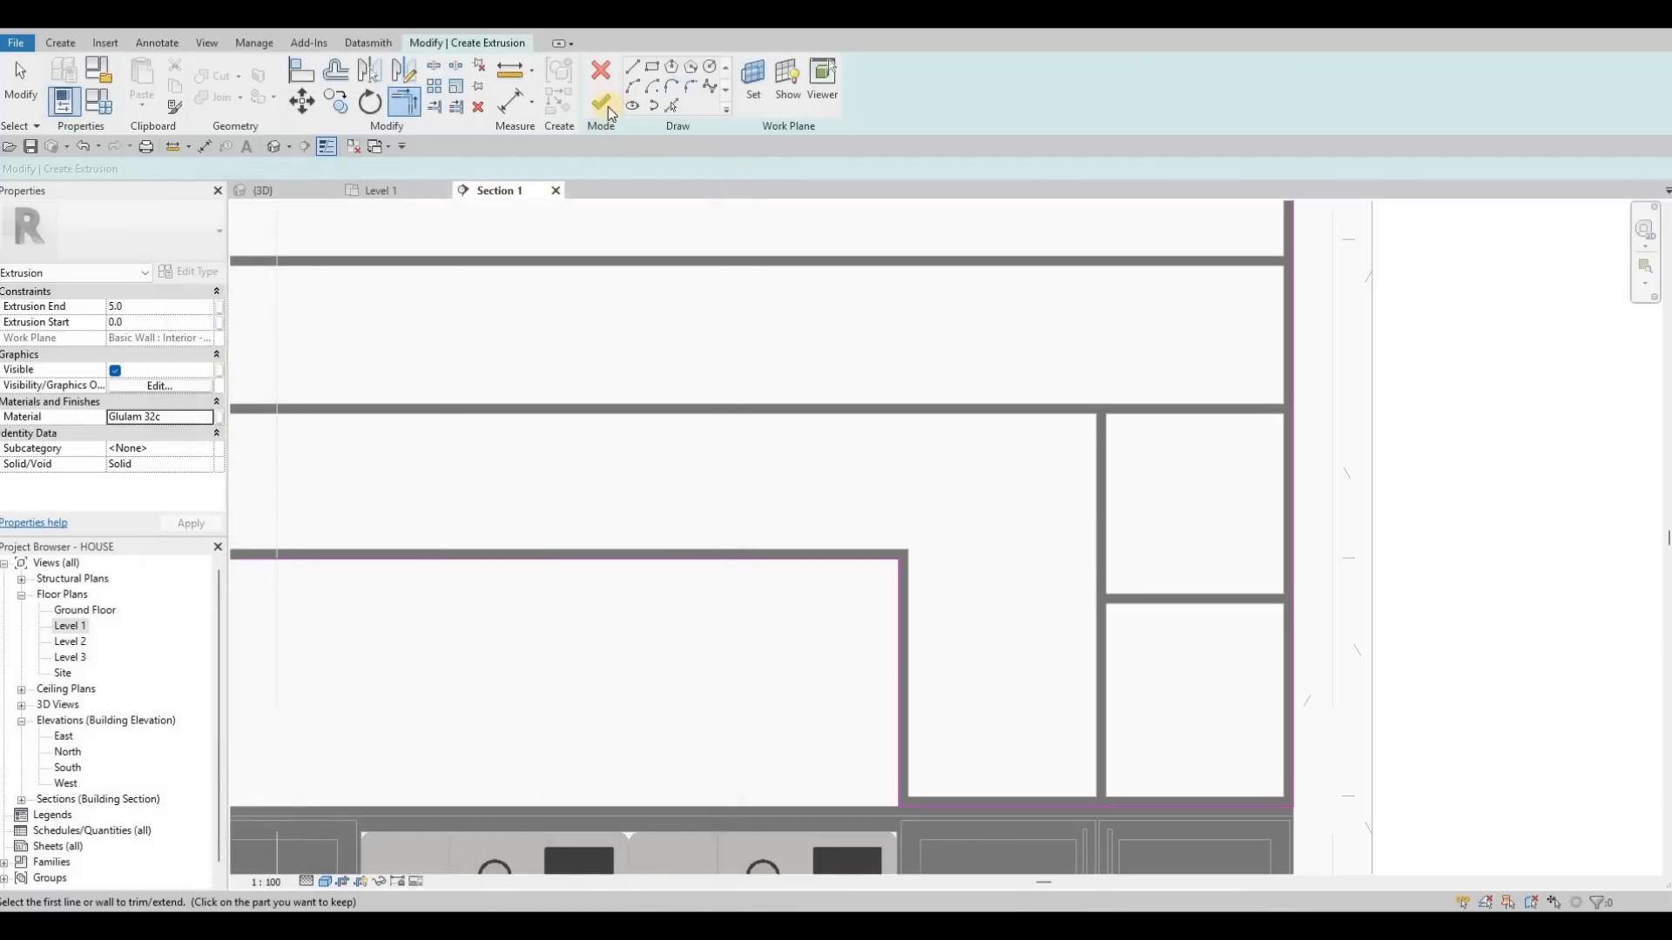
click(601, 102)
middle_drag(756, 395, 964, 387)
scroll(964, 387, down, 3)
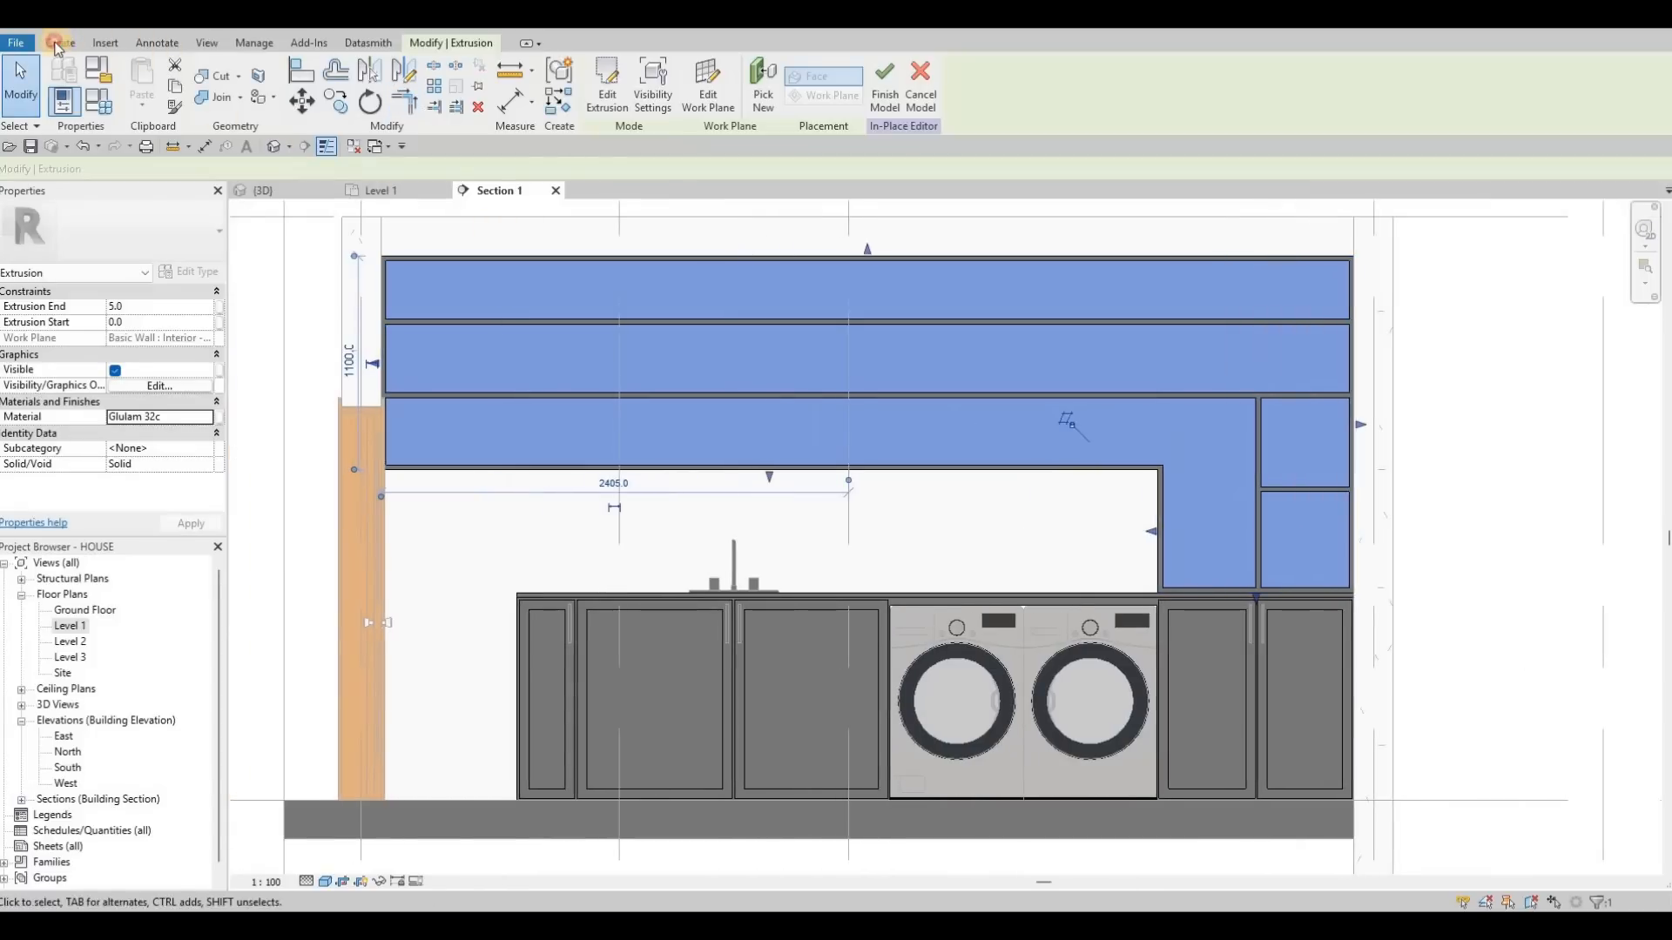
Start another extrusion with the back wall face as its work plane.
click(141, 87)
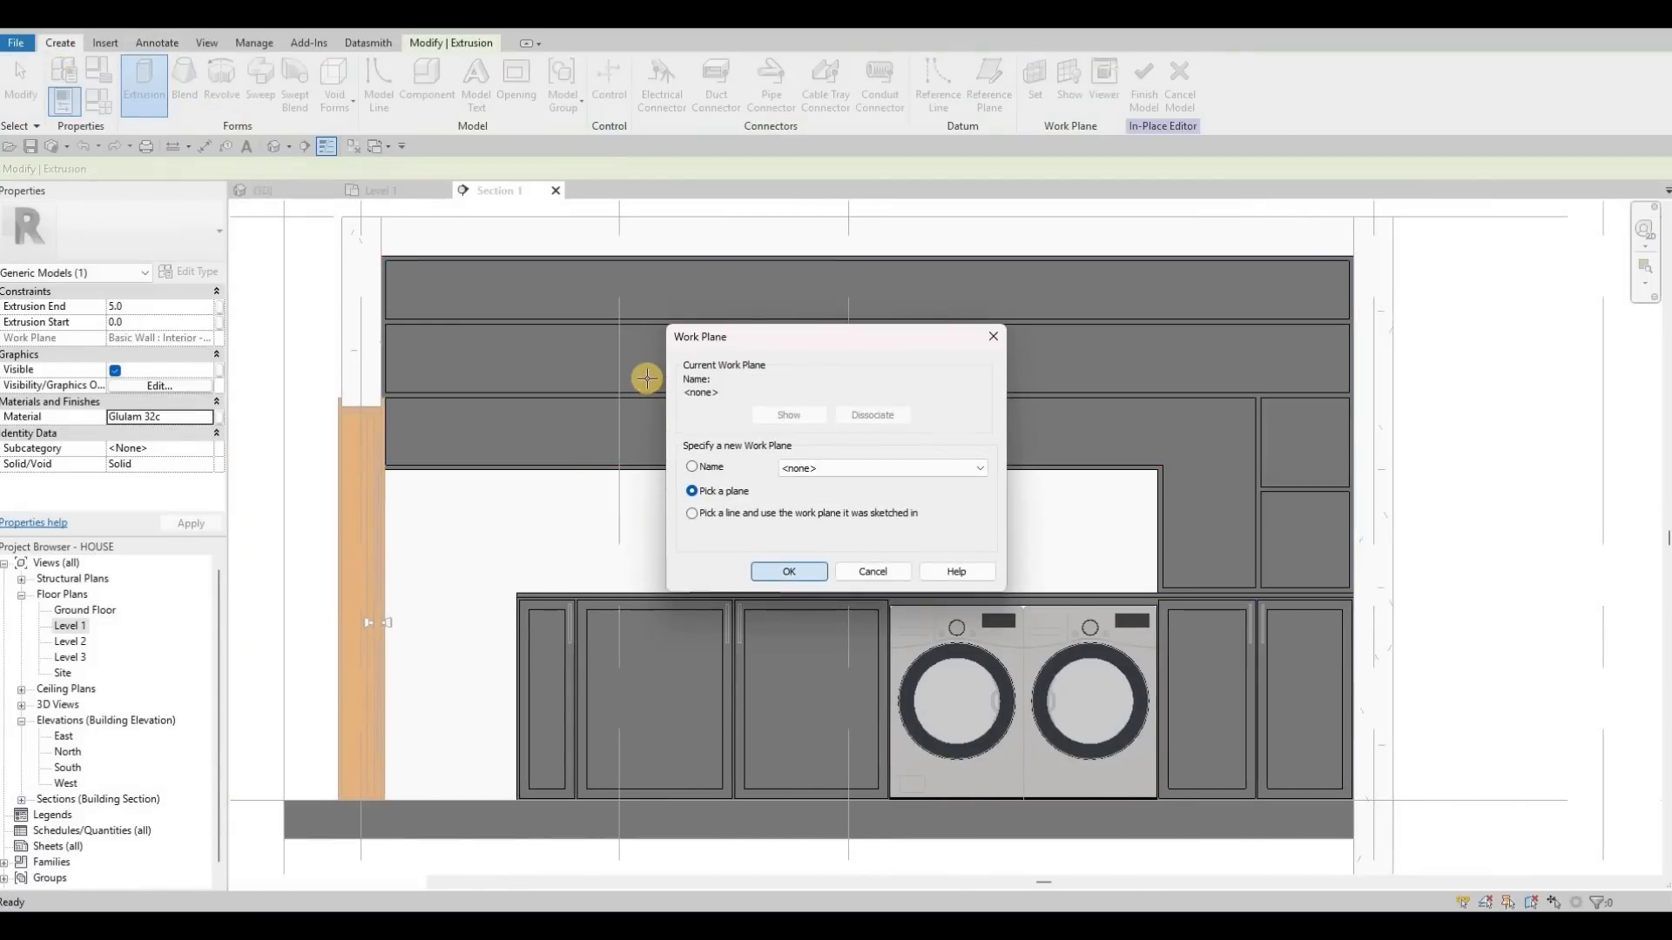
key(Return)
middle_drag(709, 387, 792, 535)
click(657, 755)
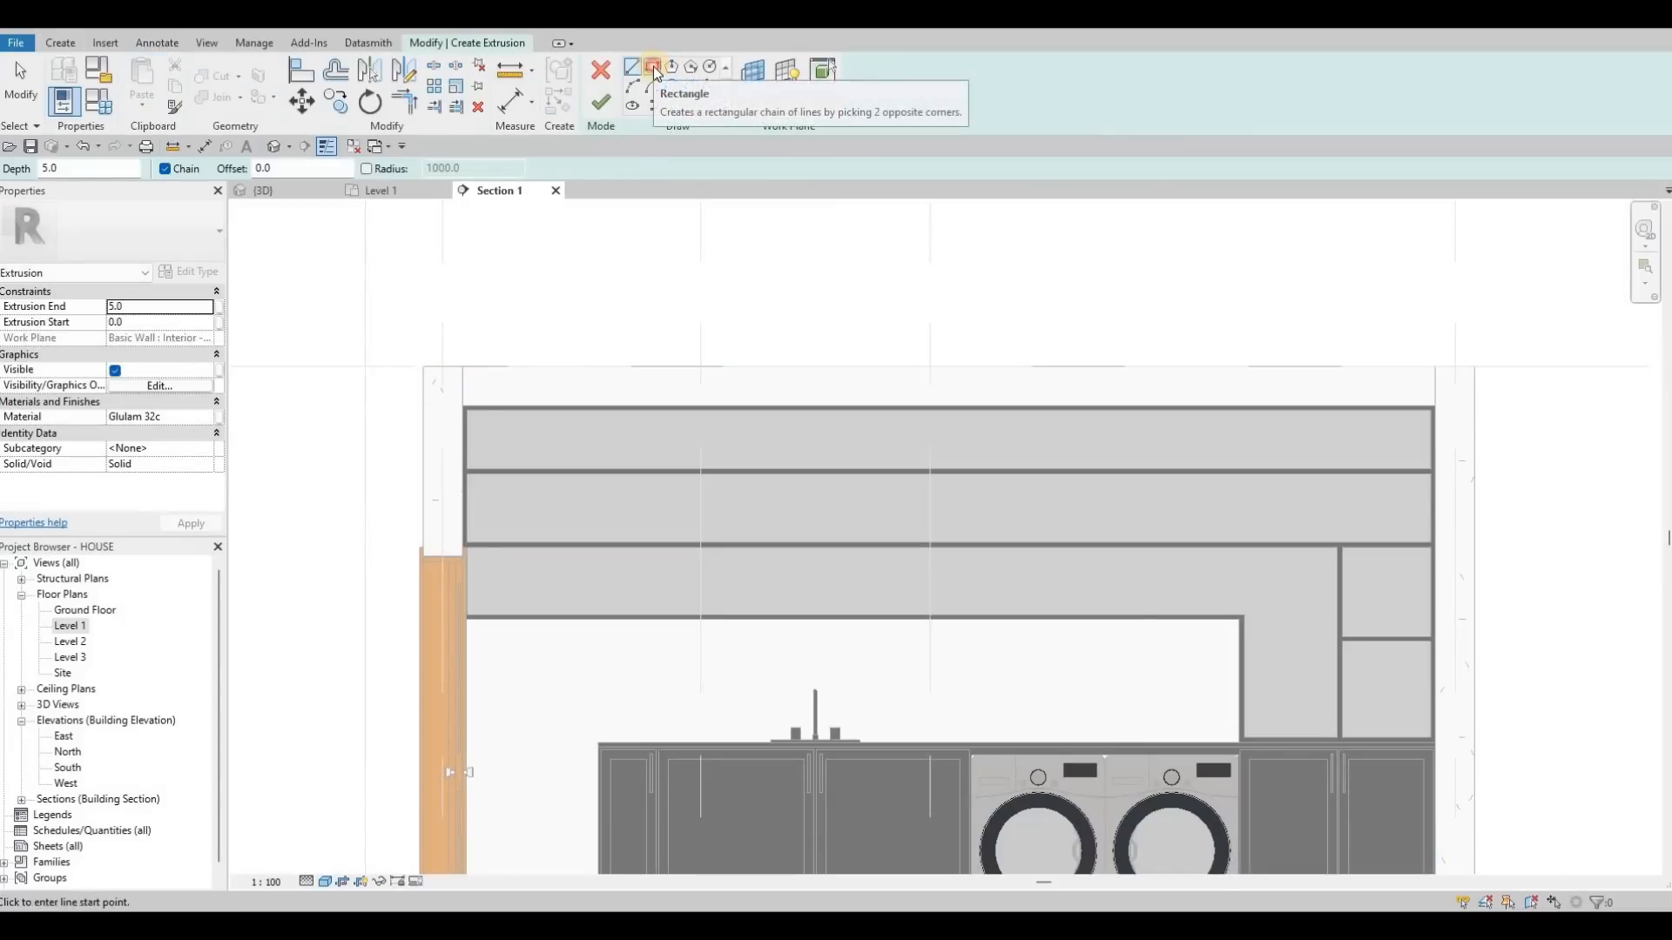
Search the materials for "tile", add Tile, Mosaic, Gray to the project and assign it to the extrusion.
click(213, 420)
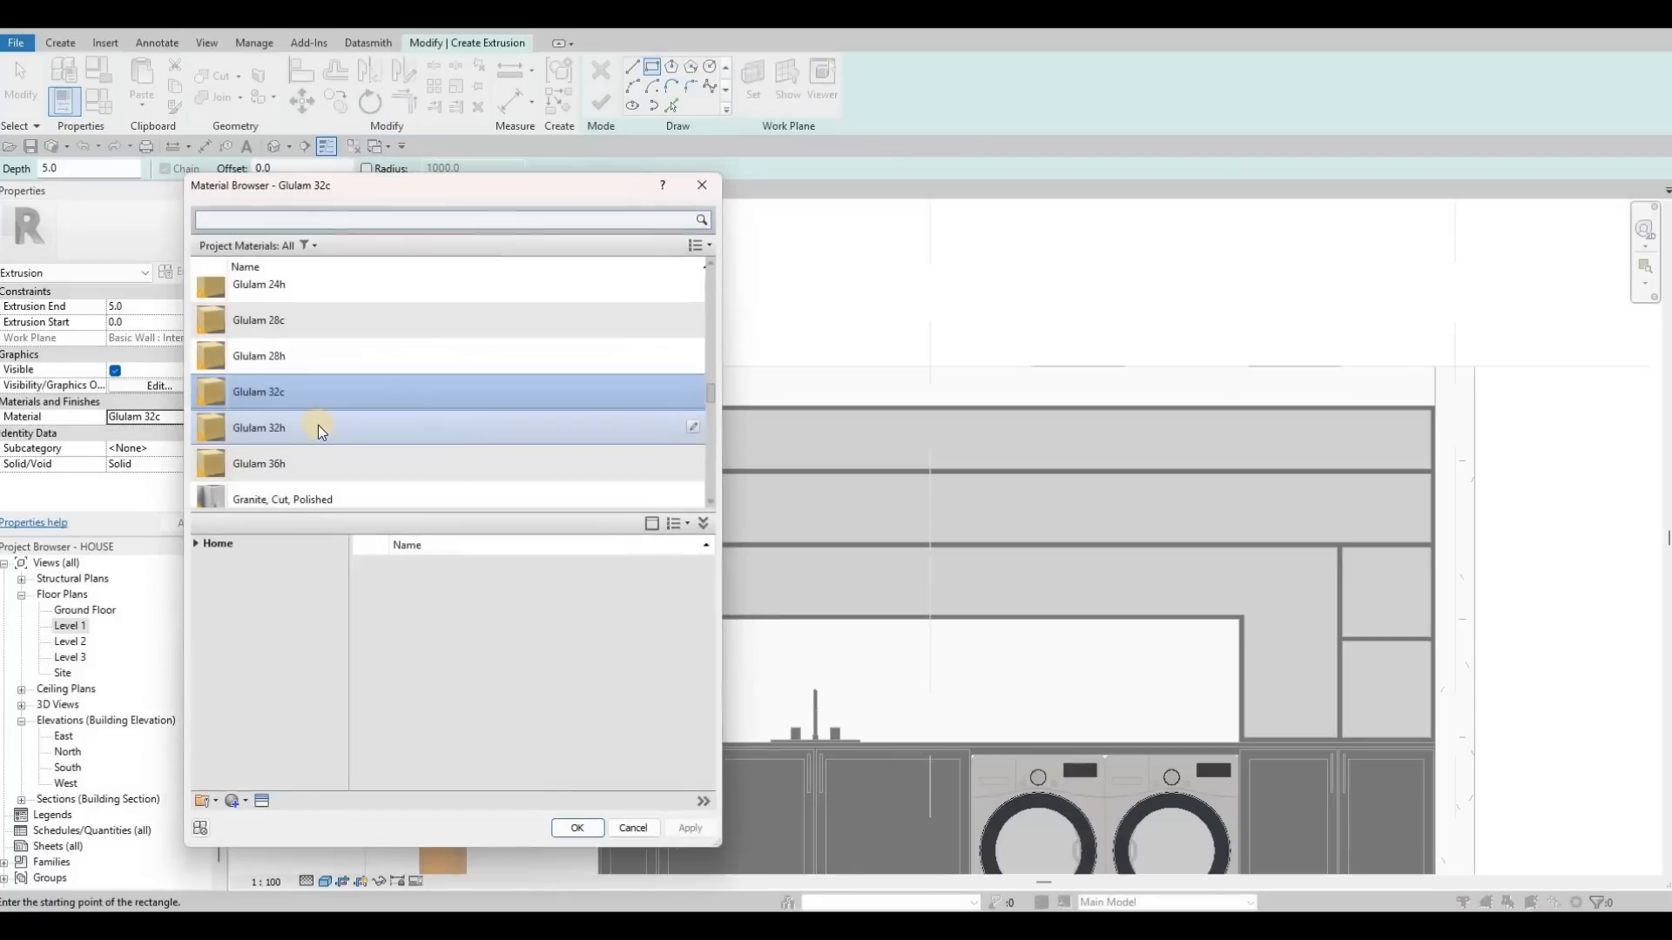
scroll(331, 409, down, 2)
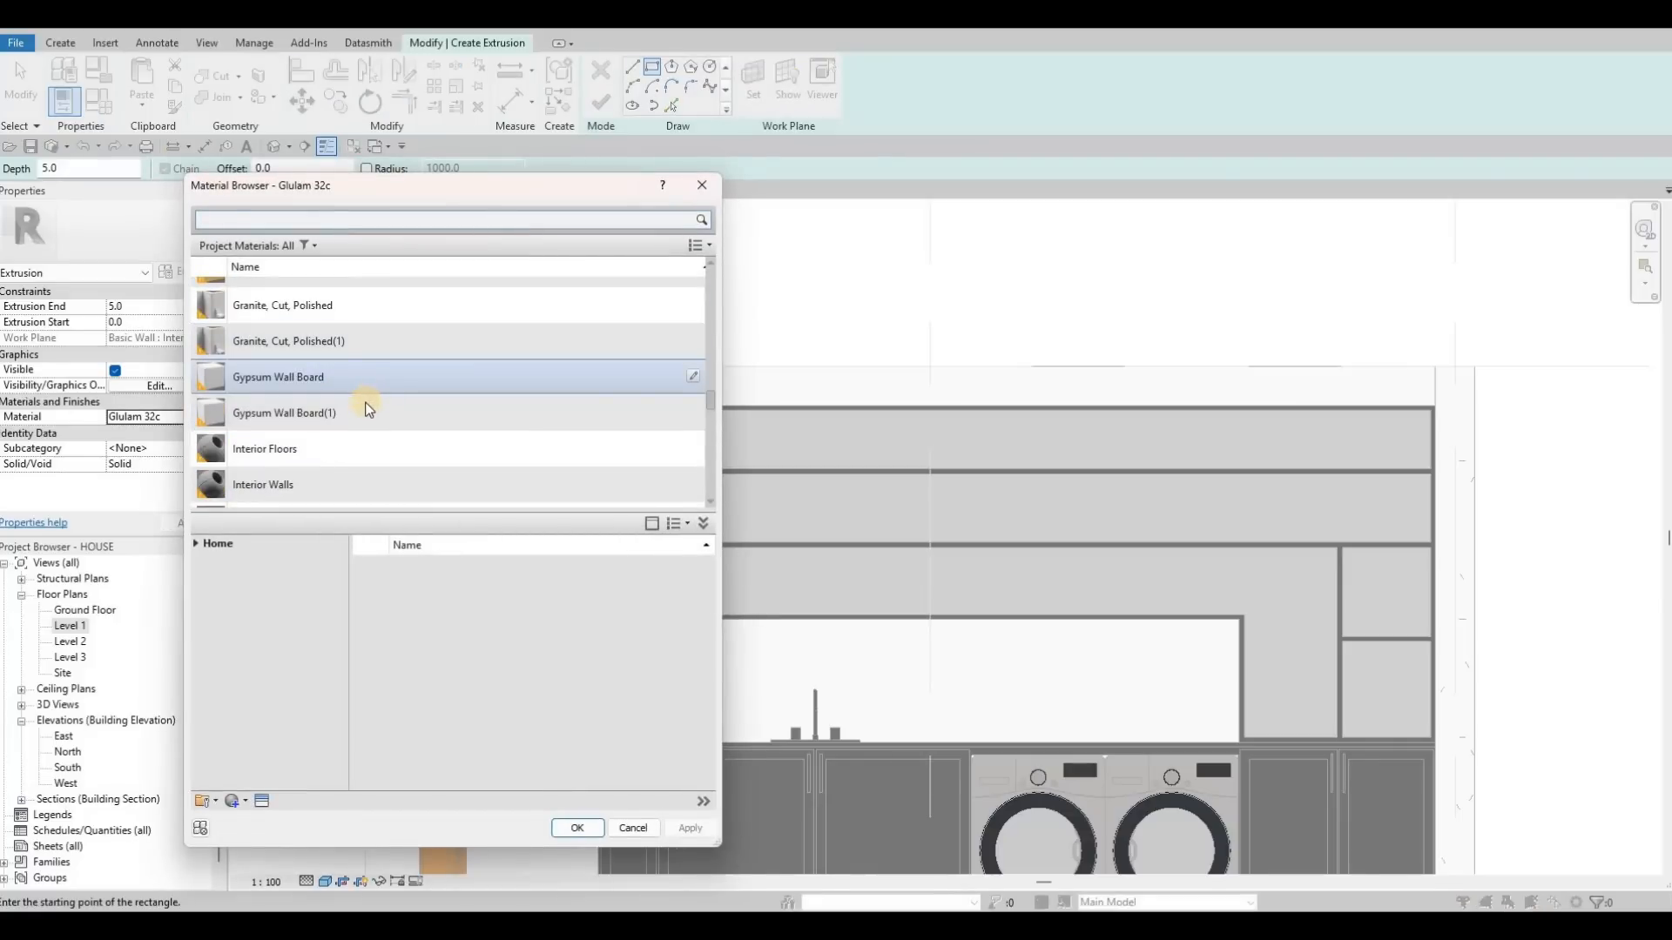
scroll(357, 401, down, 2)
click(298, 222)
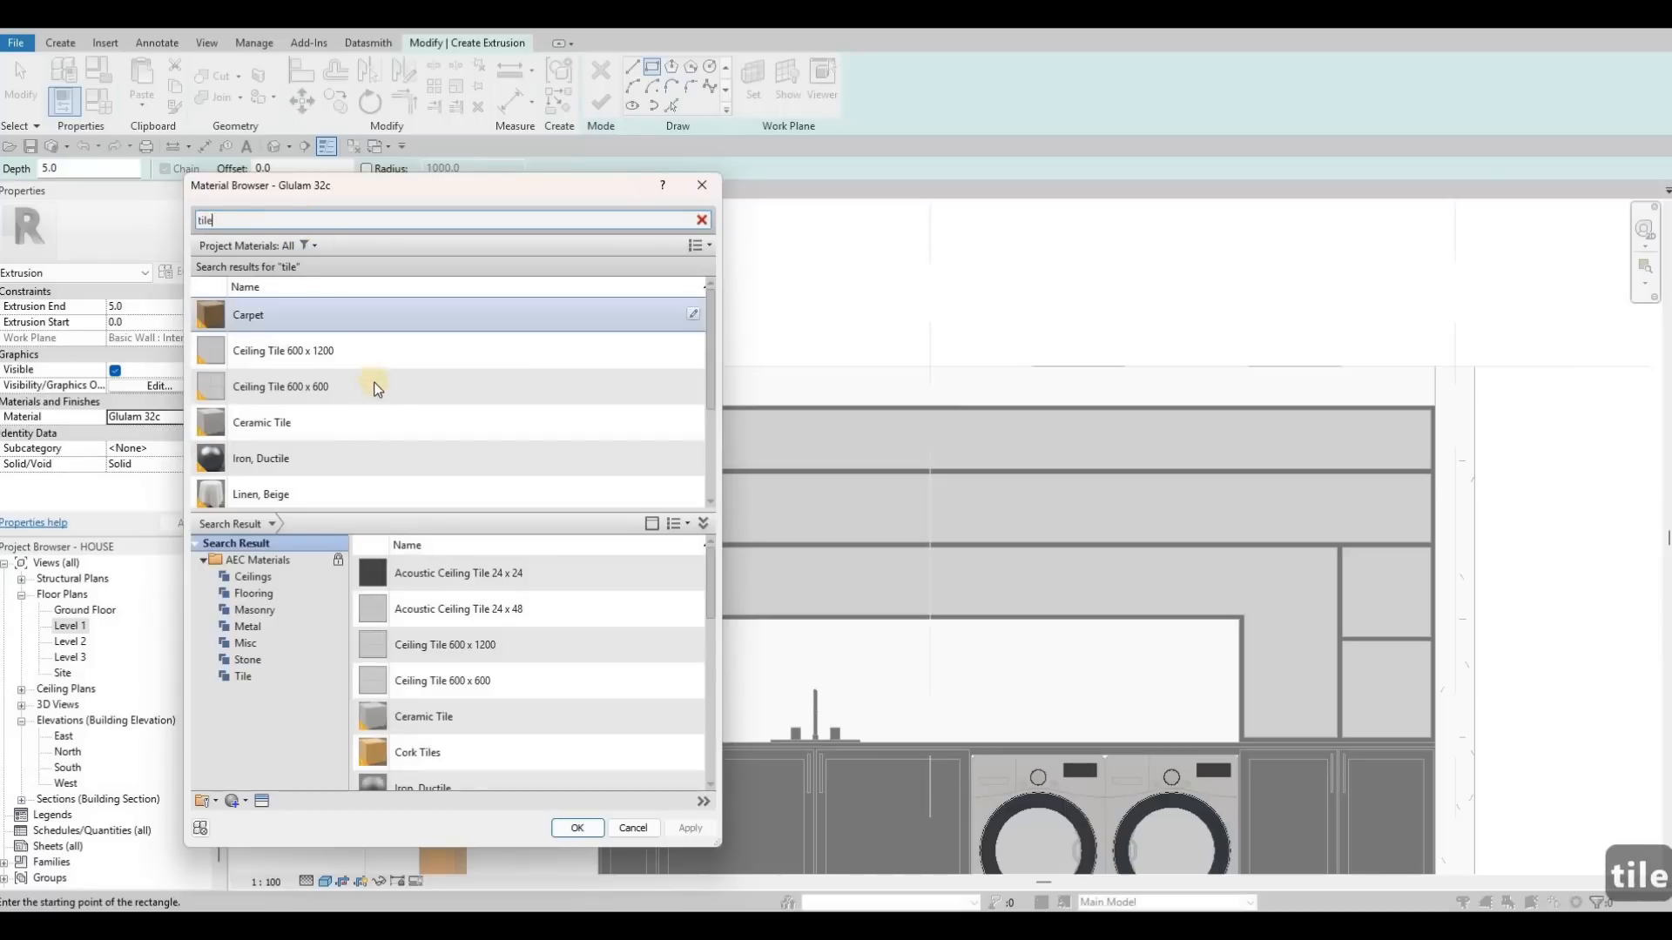
scroll(404, 388, down, 1)
scroll(425, 420, down, 1)
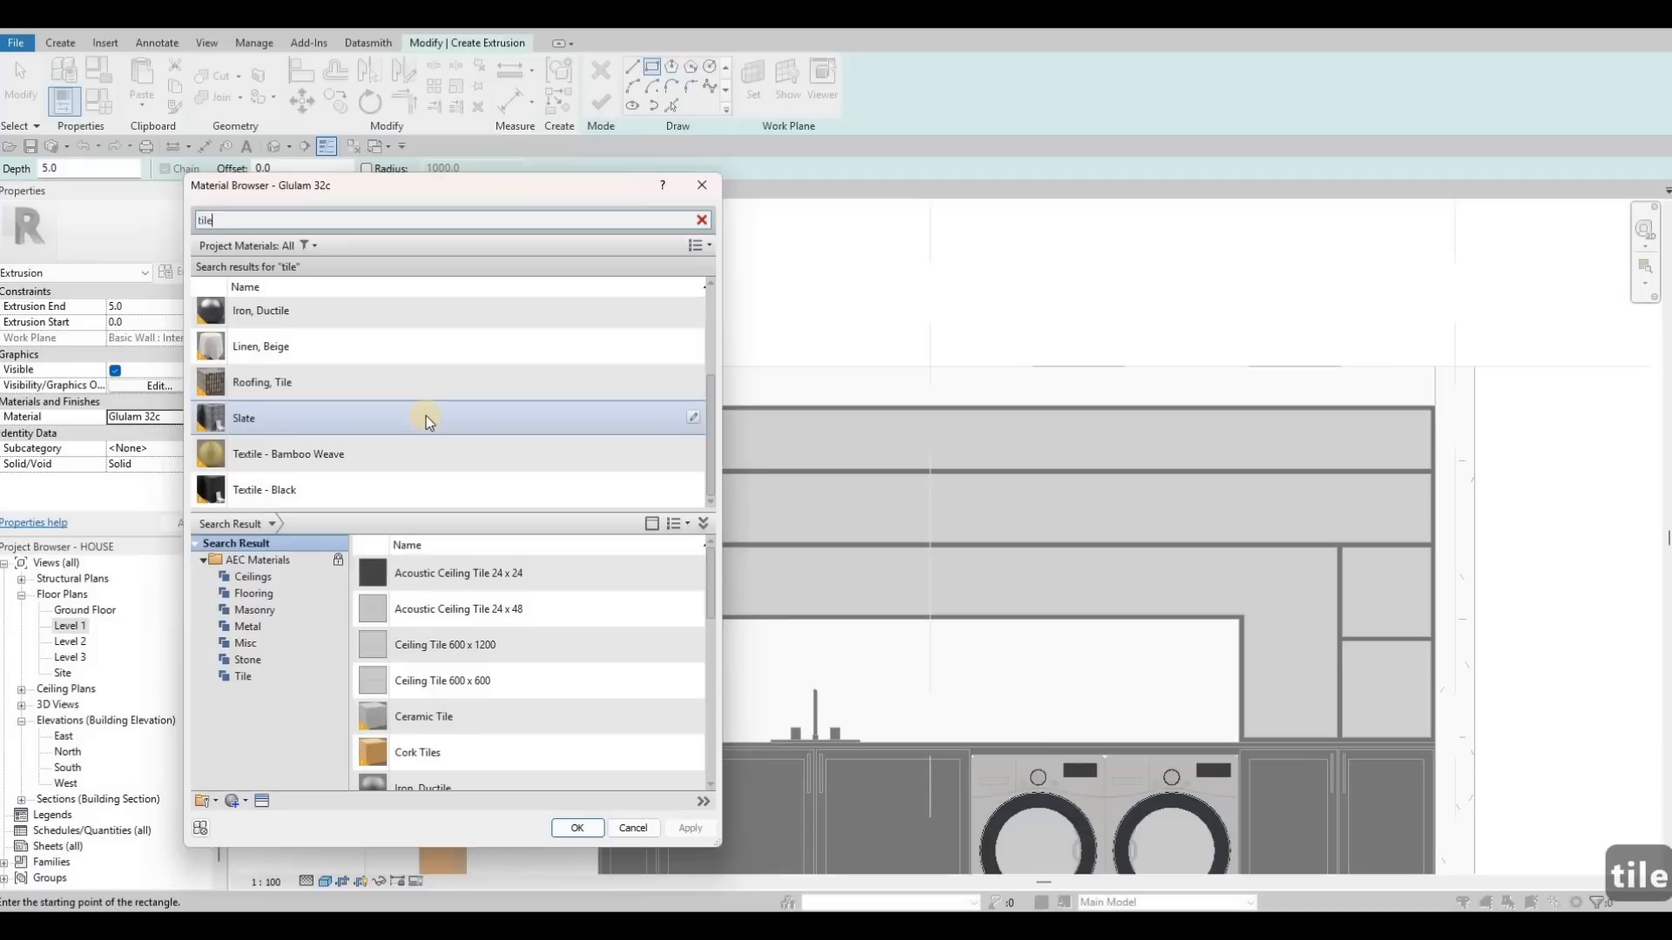
scroll(453, 431, up, 1)
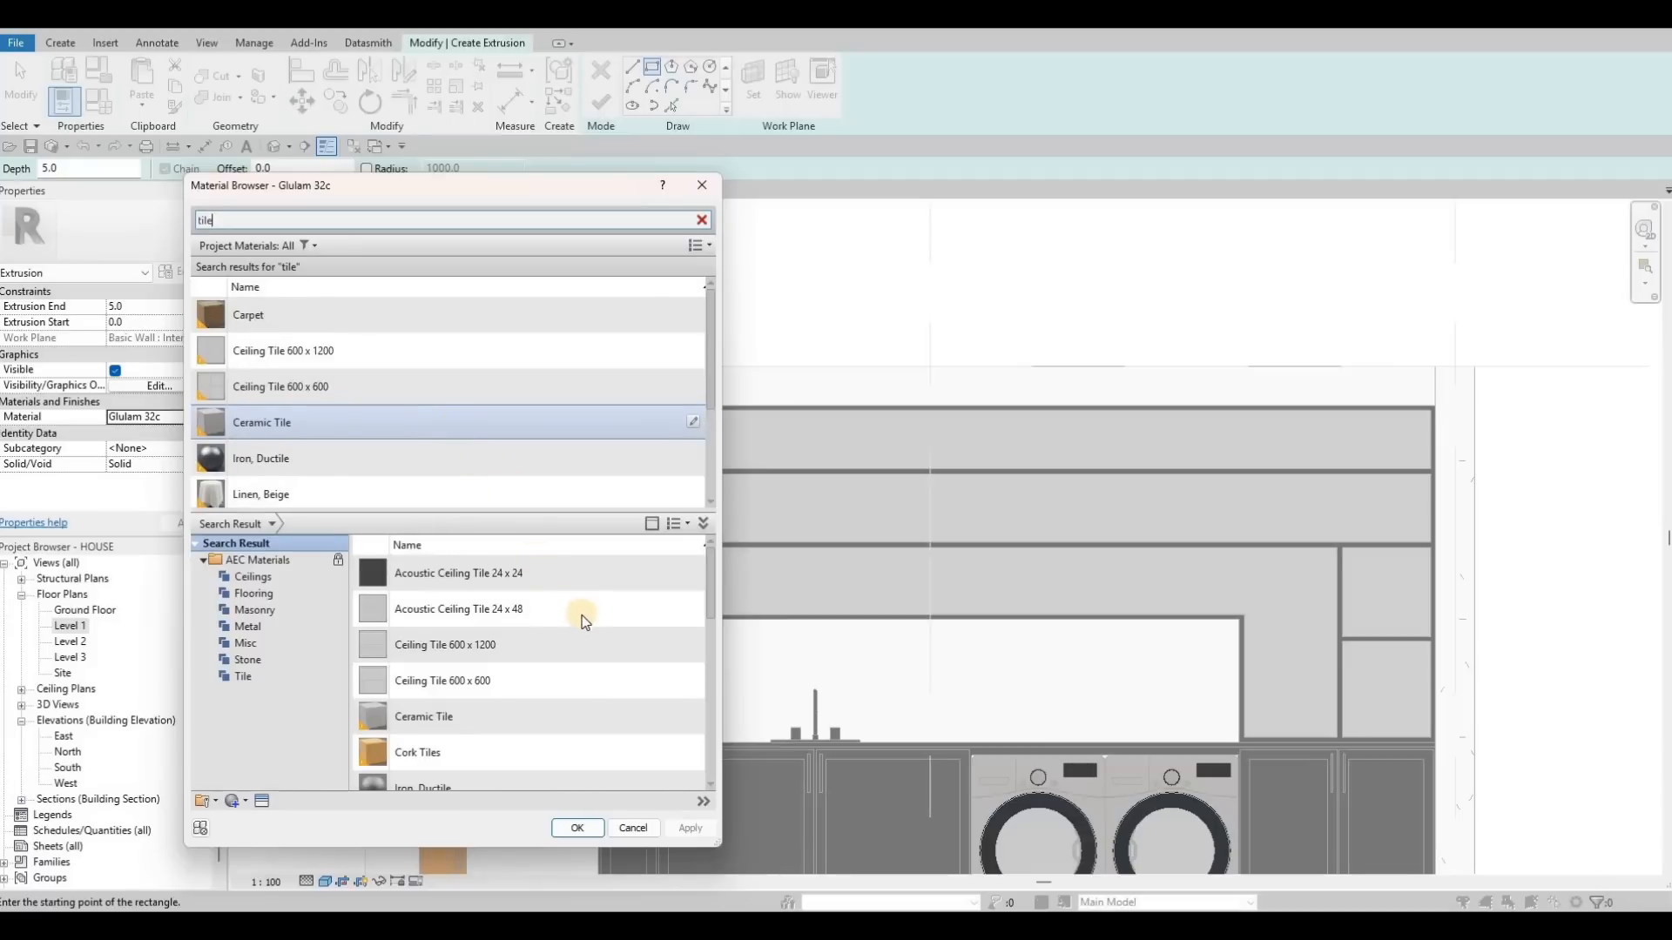
scroll(592, 662, down, 3)
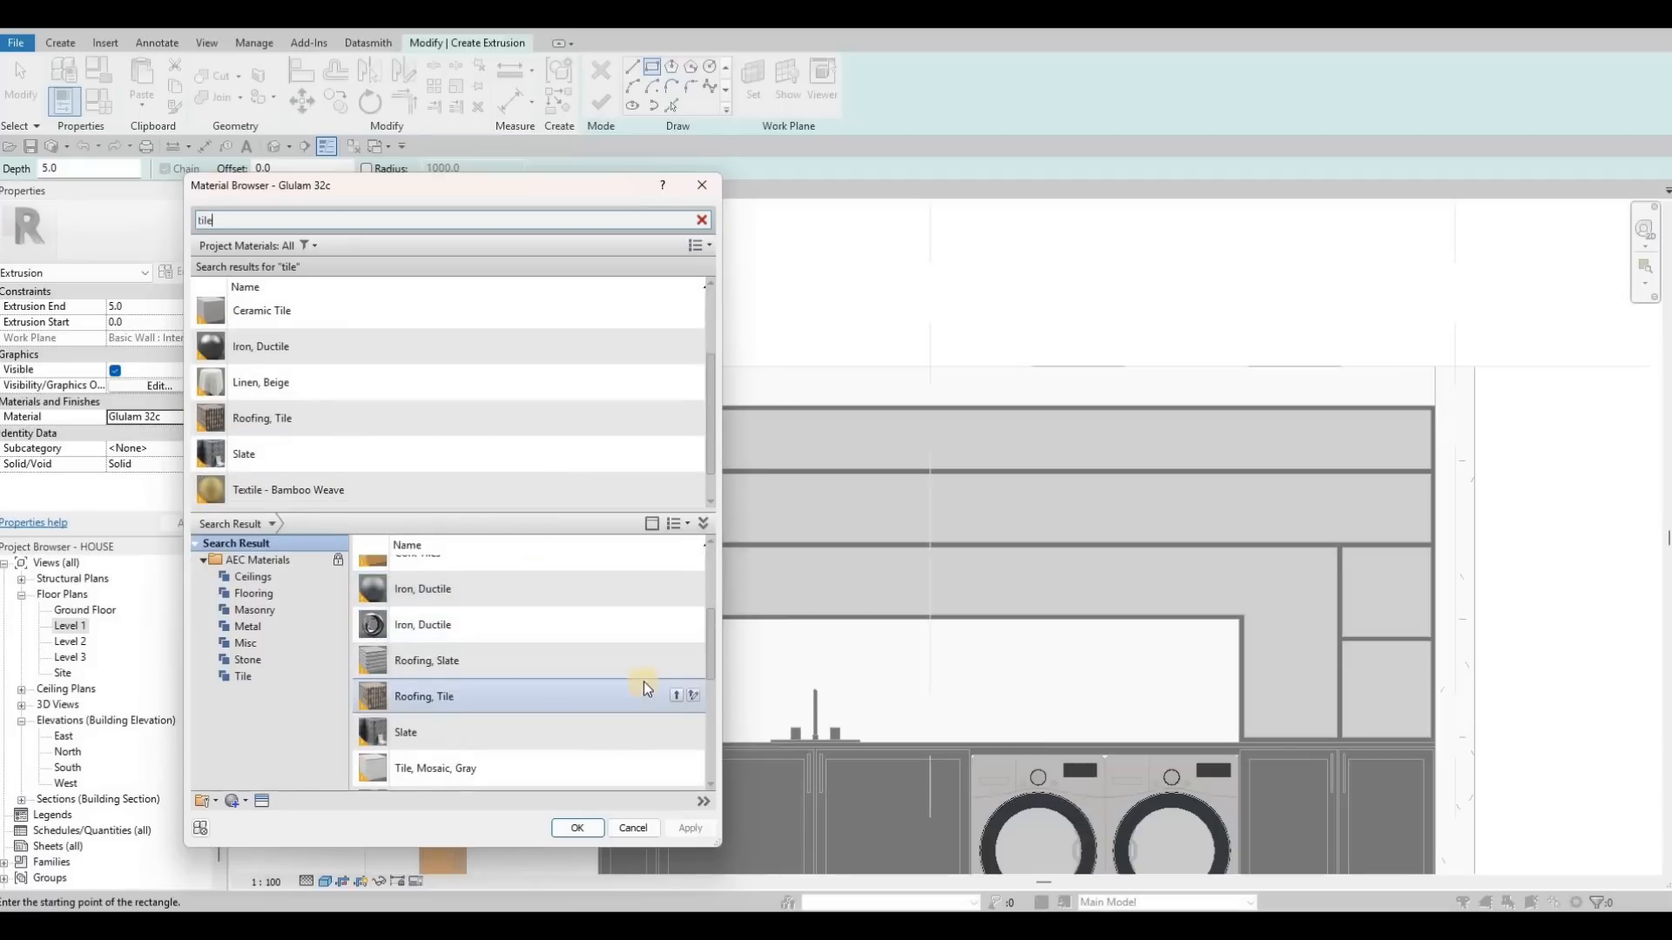
scroll(653, 680, down, 2)
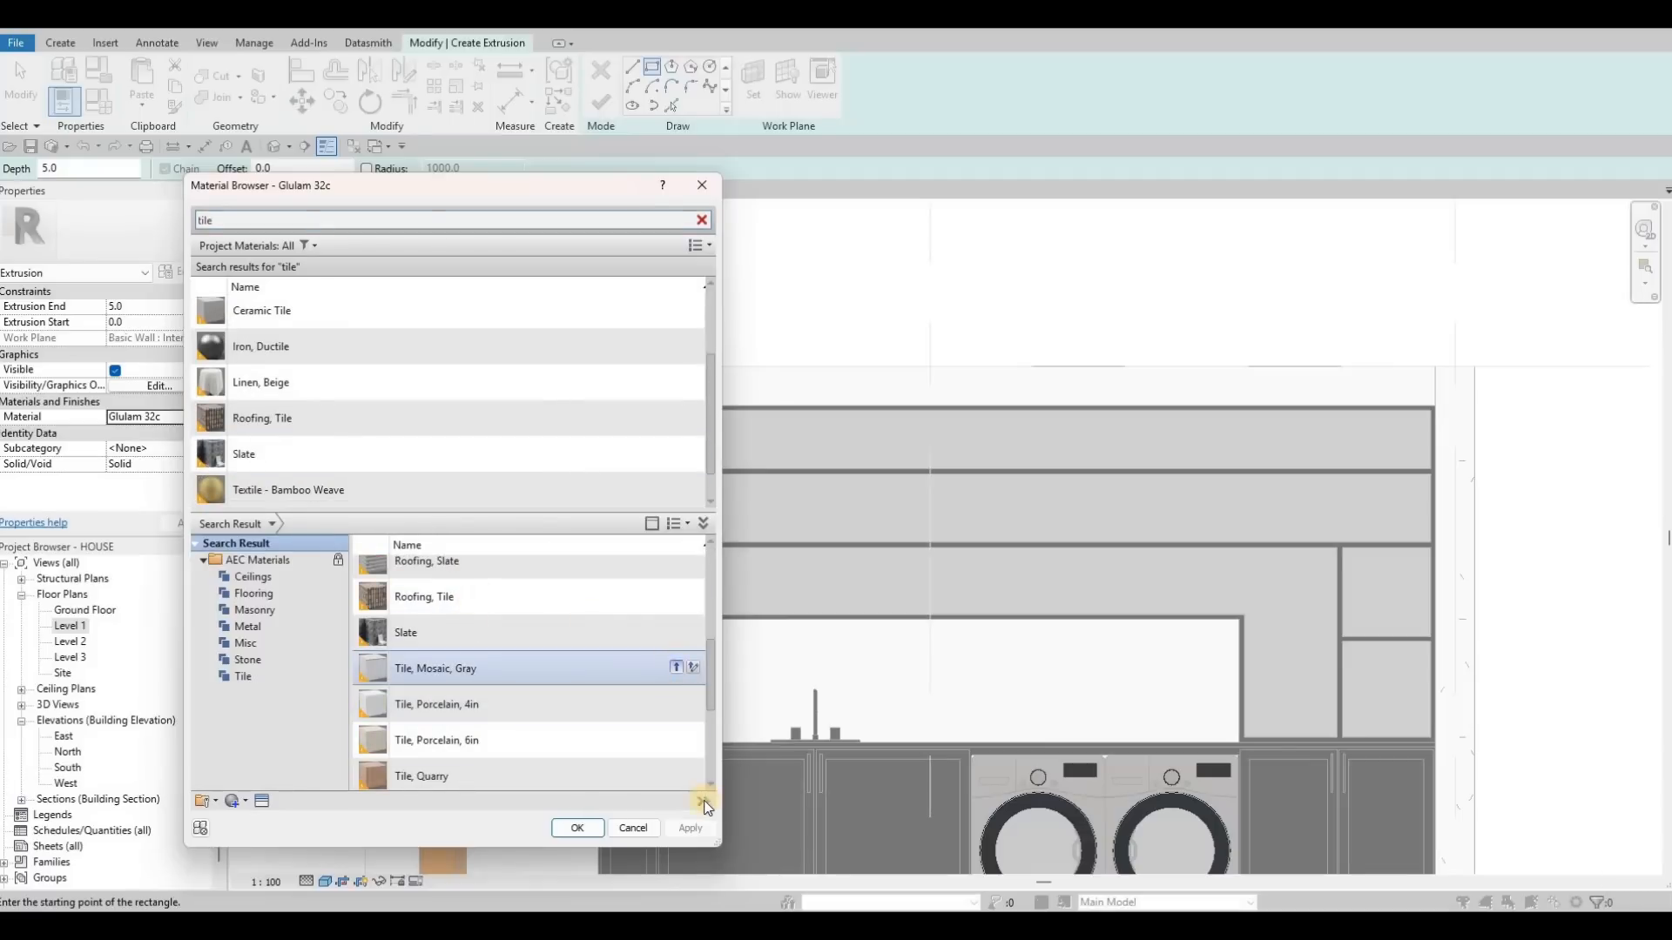
click(676, 667)
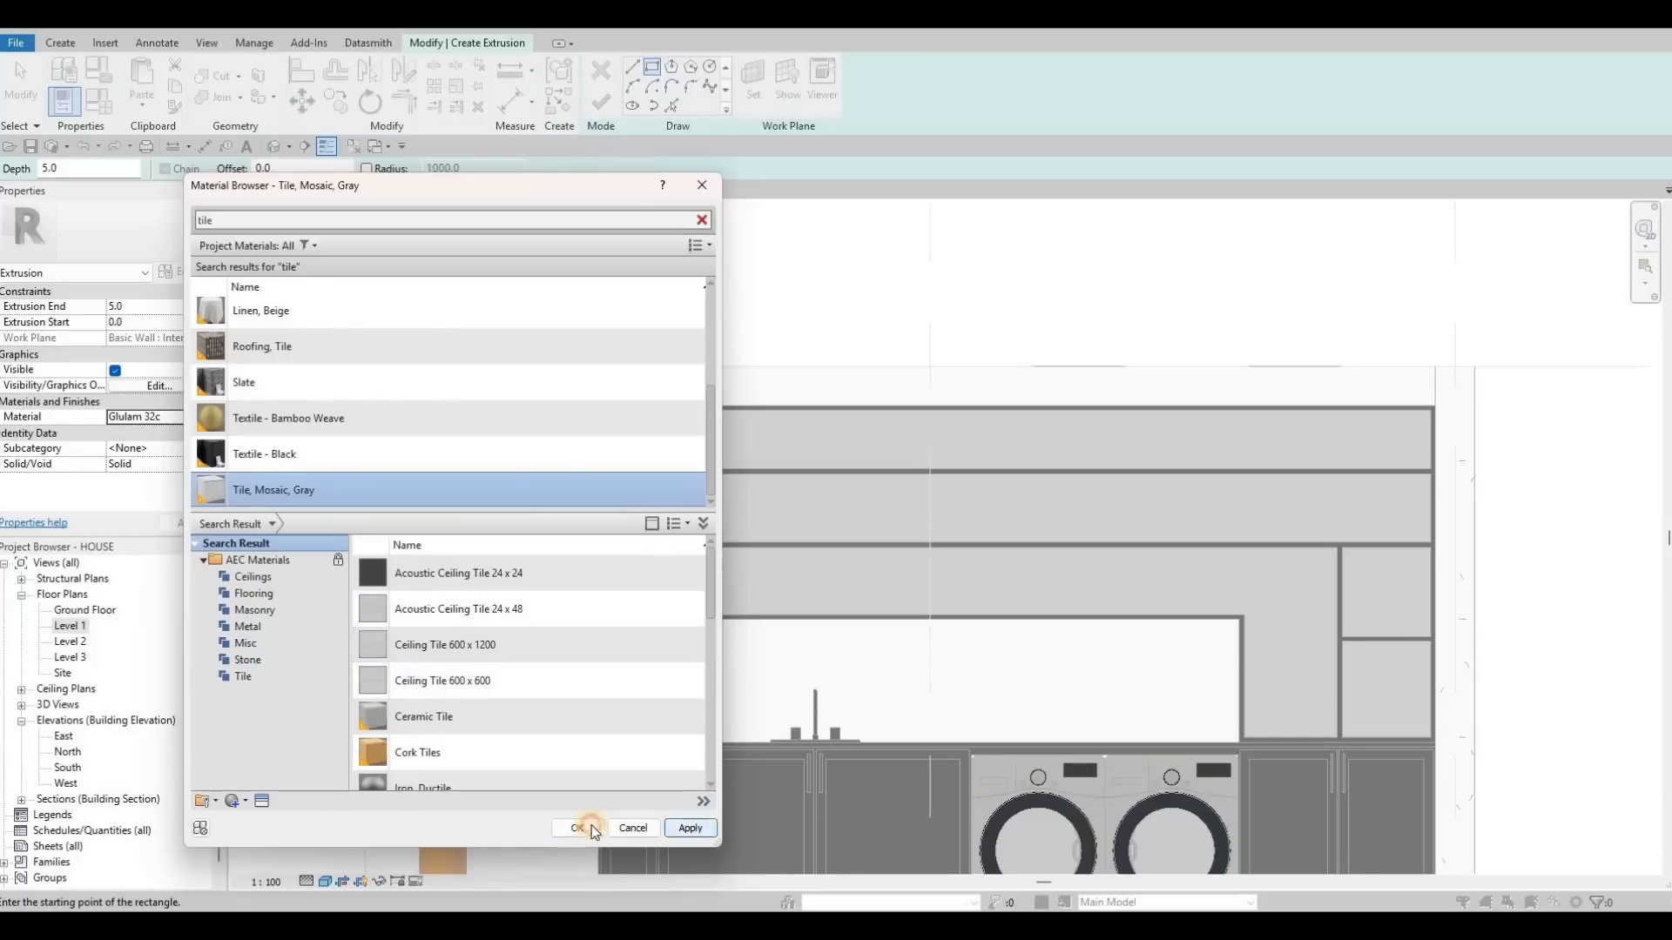
click(592, 830)
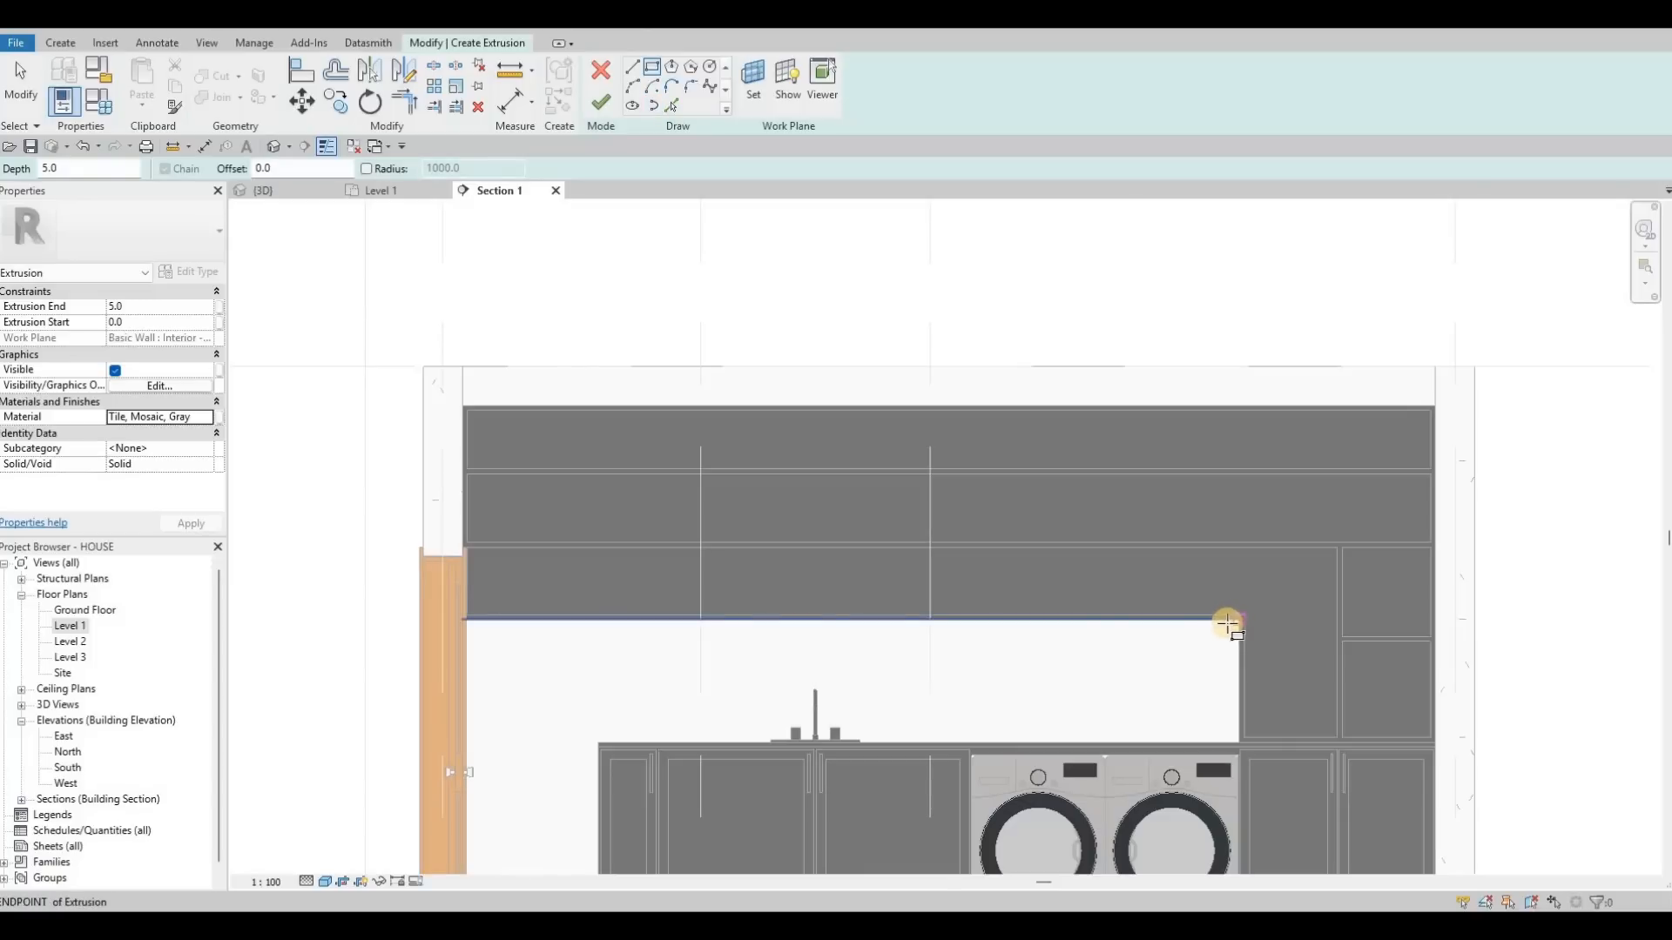
Sketch the backsplash rectangle from the shelving's inner corner to the countertop's free end, then finish the extrusion and in-place model.
click(614, 744)
scroll(601, 736, up, 5)
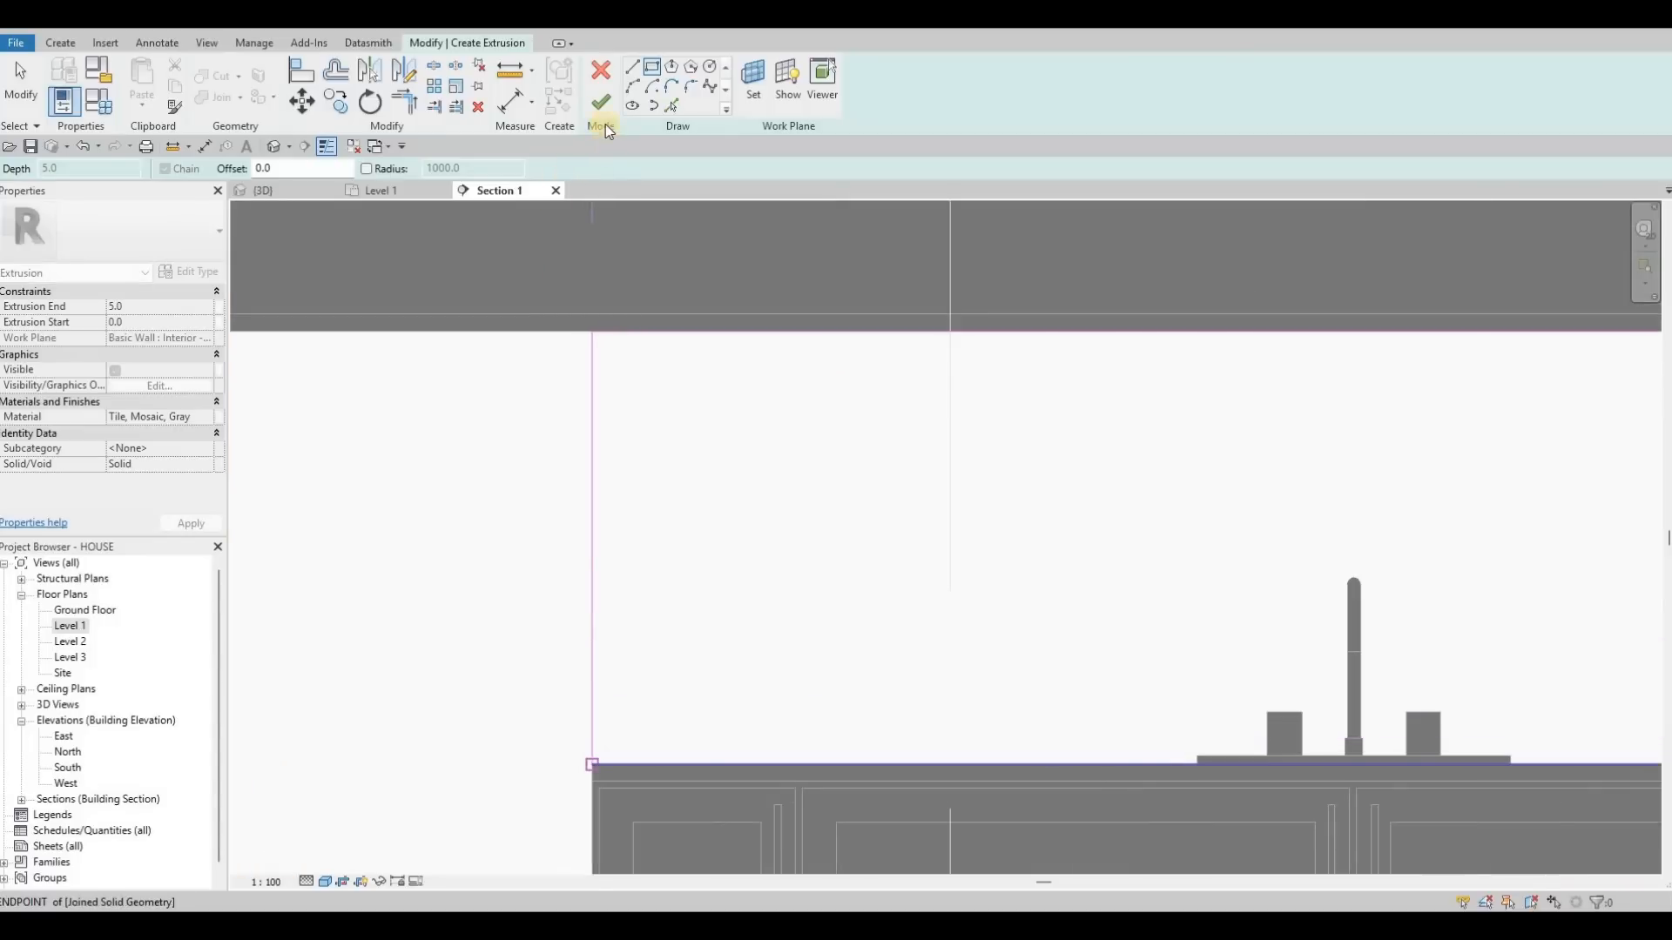
key(Escape)
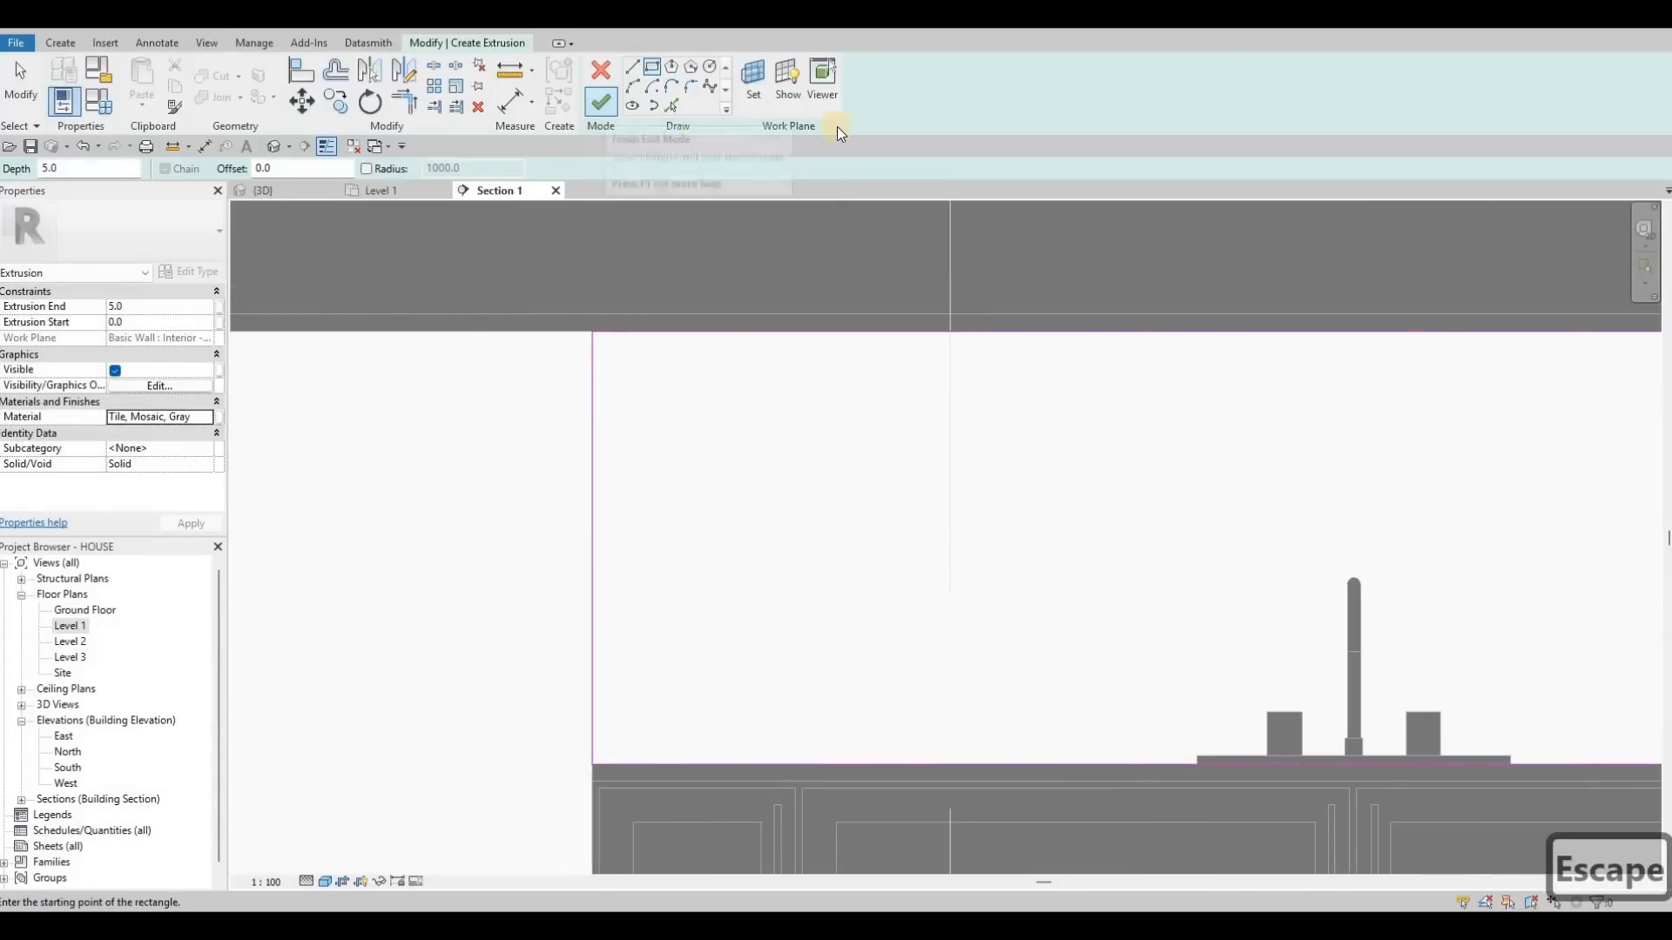
click(601, 102)
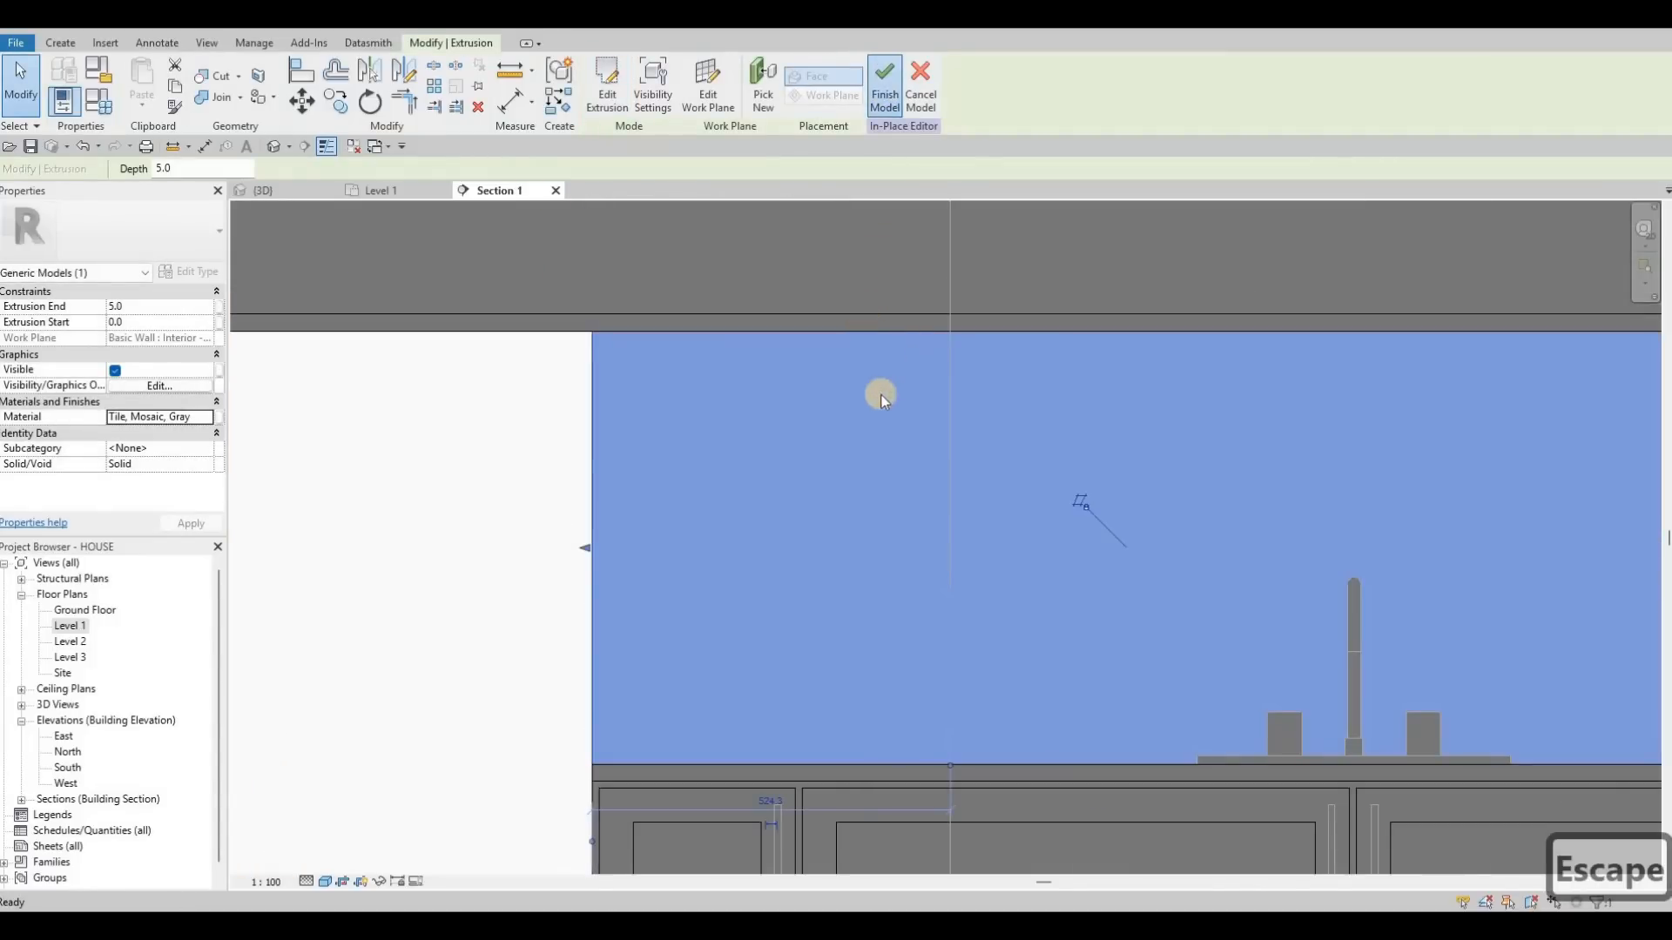
key(Escape)
scroll(656, 608, down, 5)
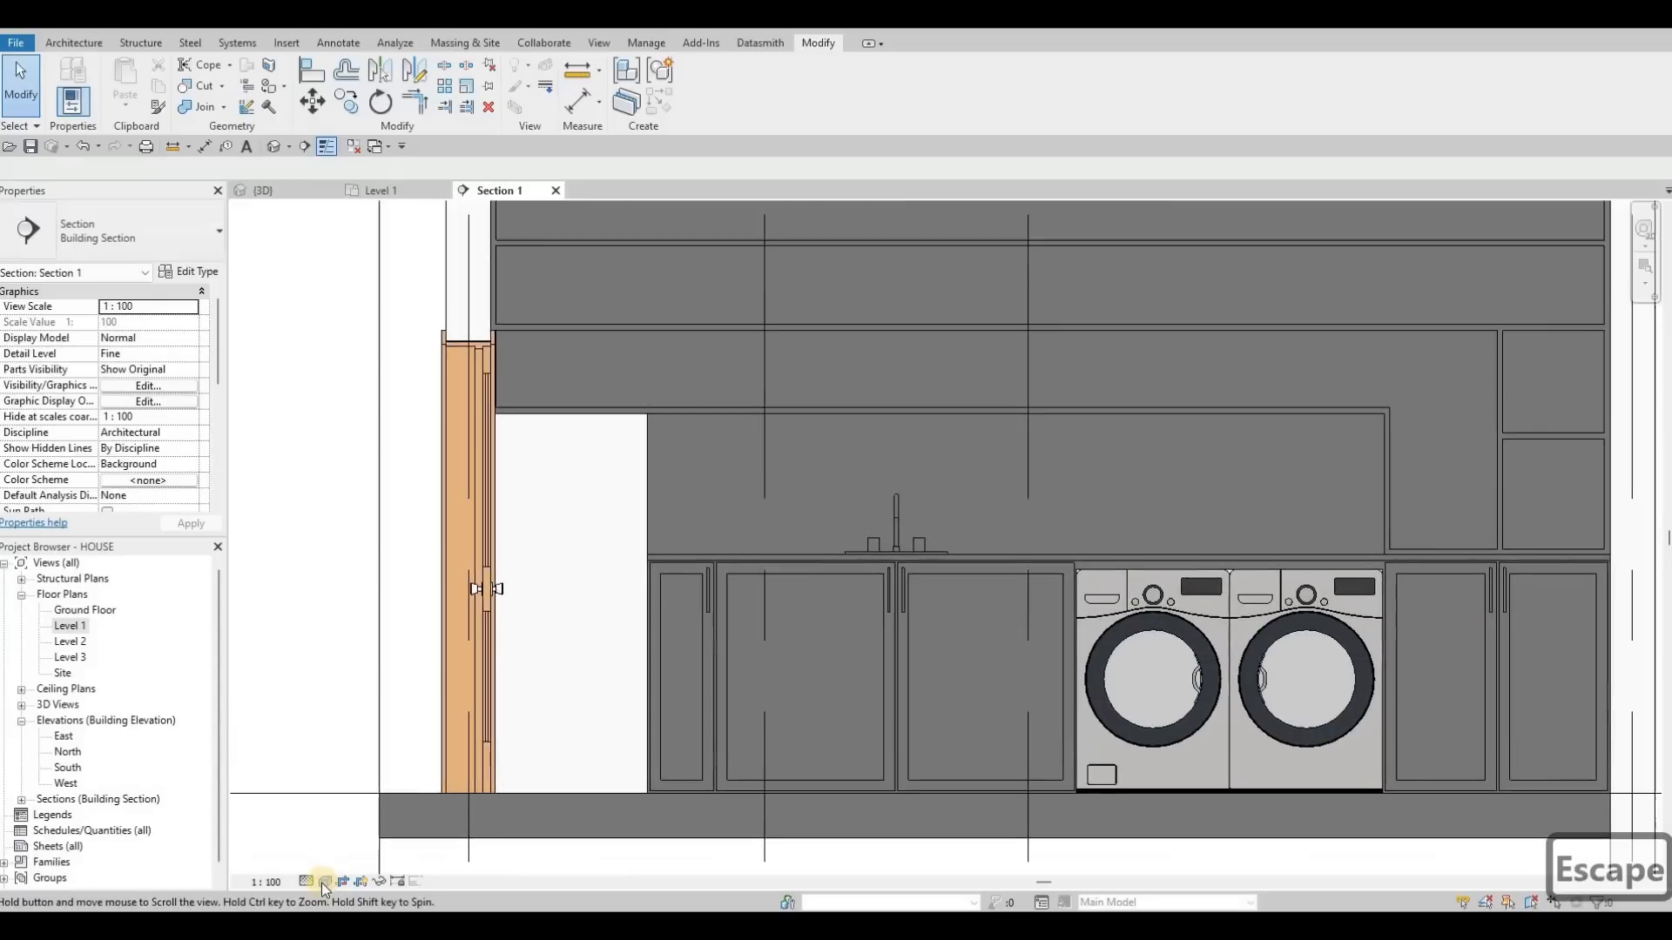
Set the section view's visual style to Realistic.
middle_drag(321, 883, 318, 886)
click(326, 882)
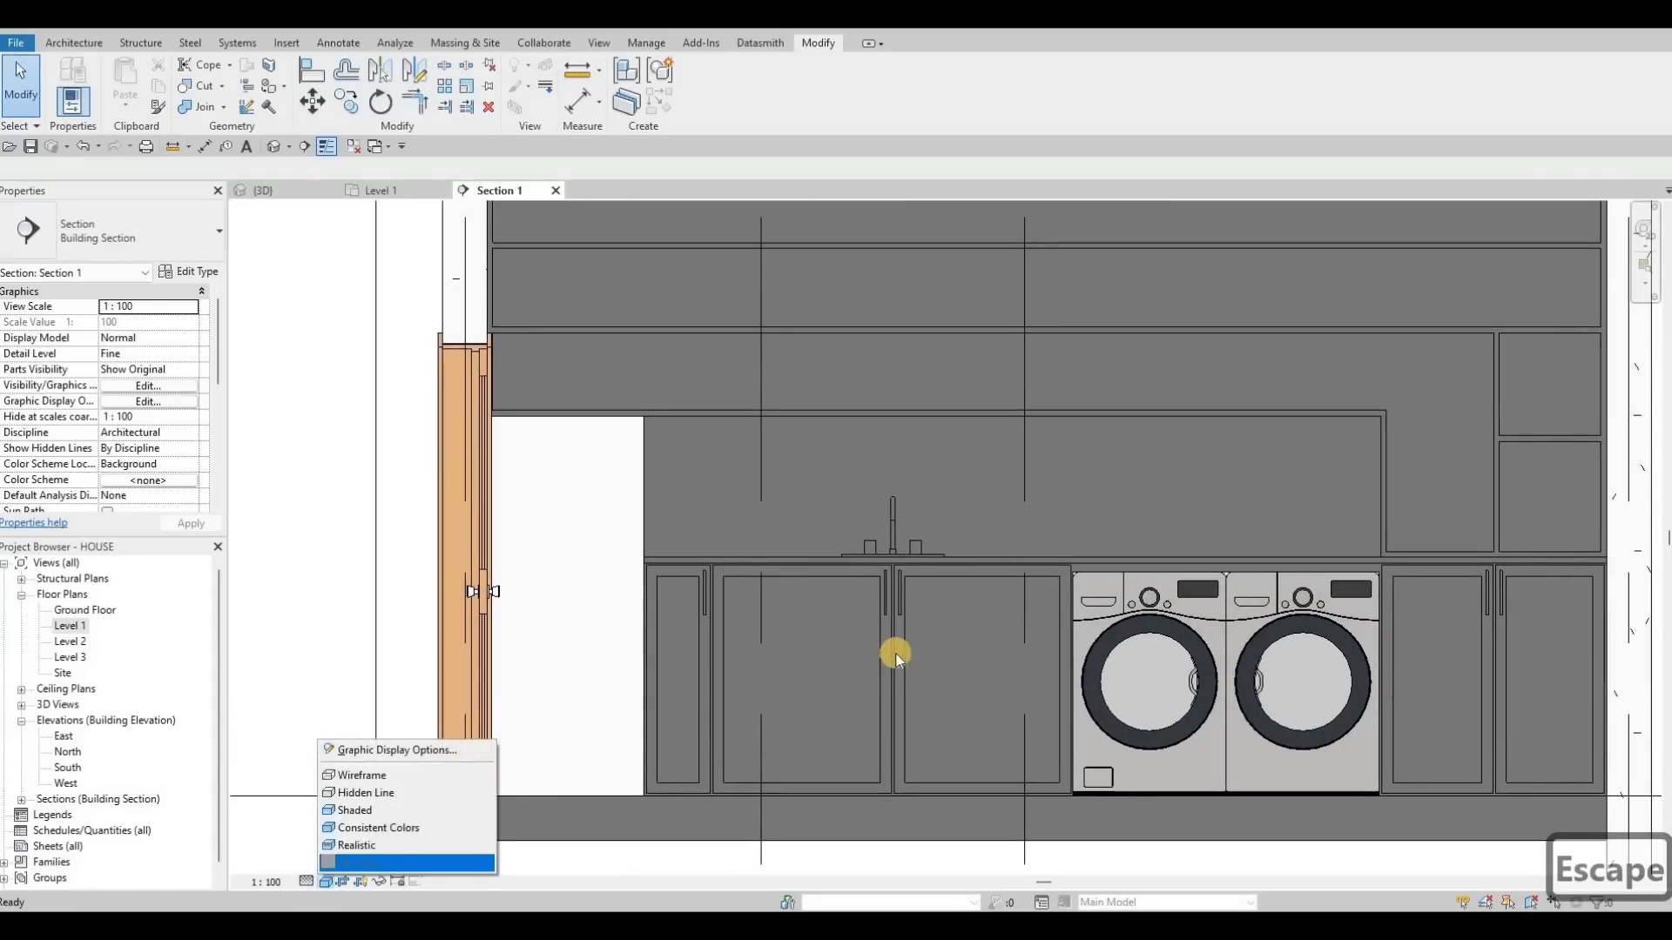
click(366, 846)
middle_drag(871, 455, 635, 522)
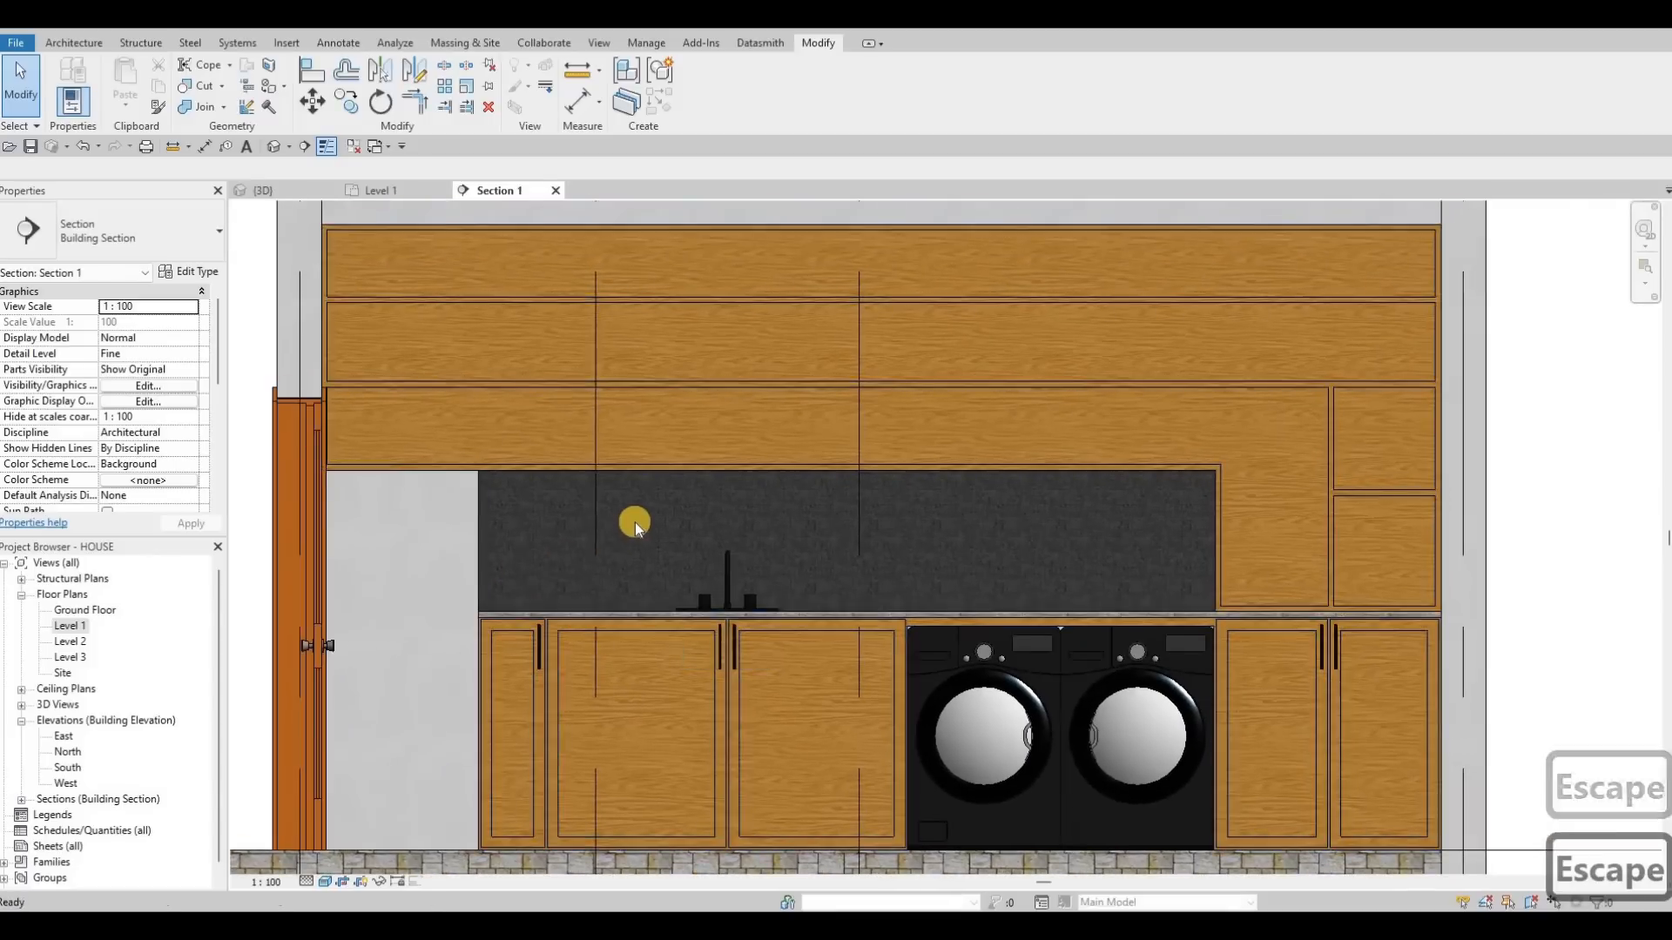
Inspect the laundry joinery and tile backsplash in the section and in the 3D view from outside the house.
scroll(702, 523, up, 3)
scroll(782, 513, down, 3)
scroll(781, 507, down, 3)
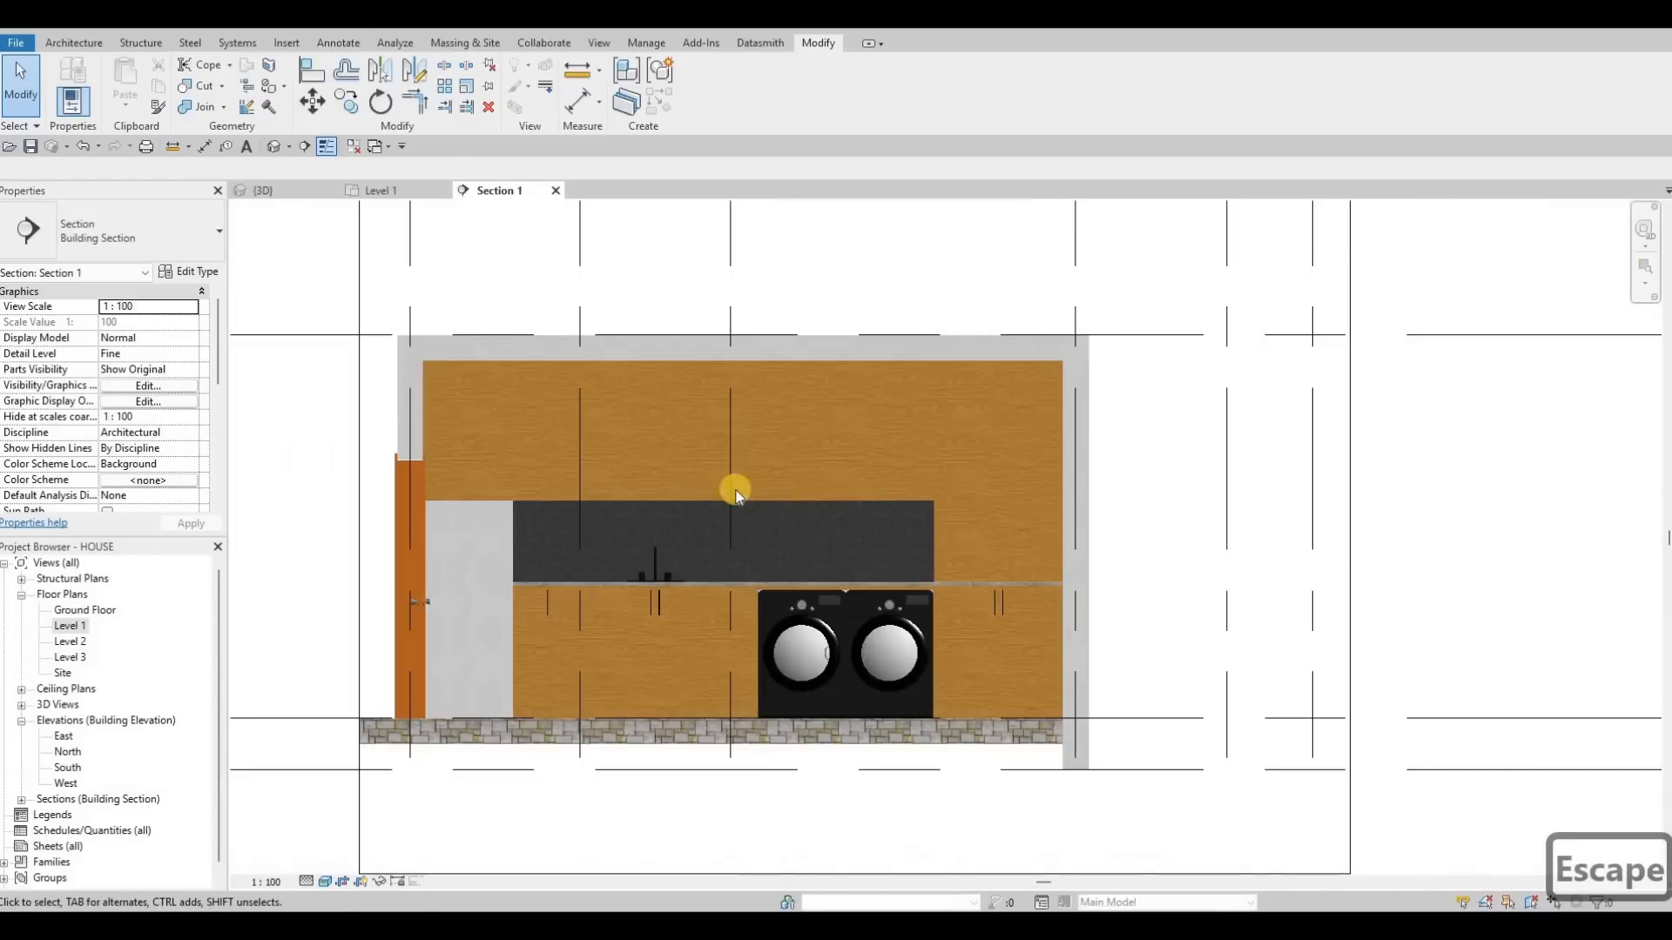
key(Escape)
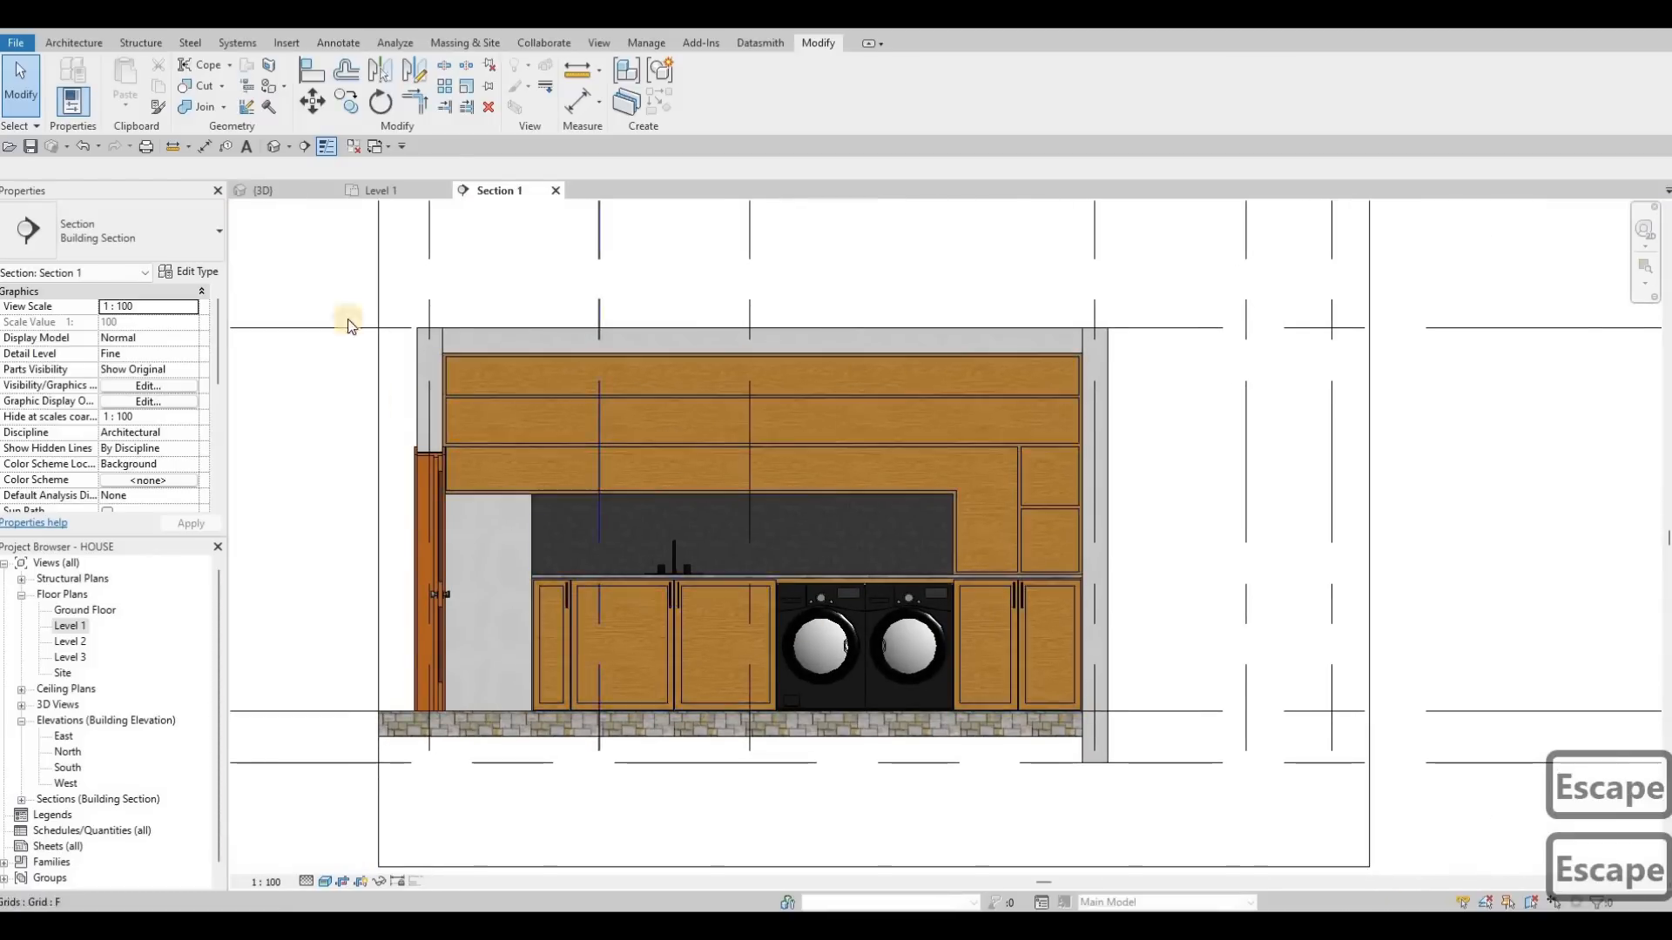
click(293, 196)
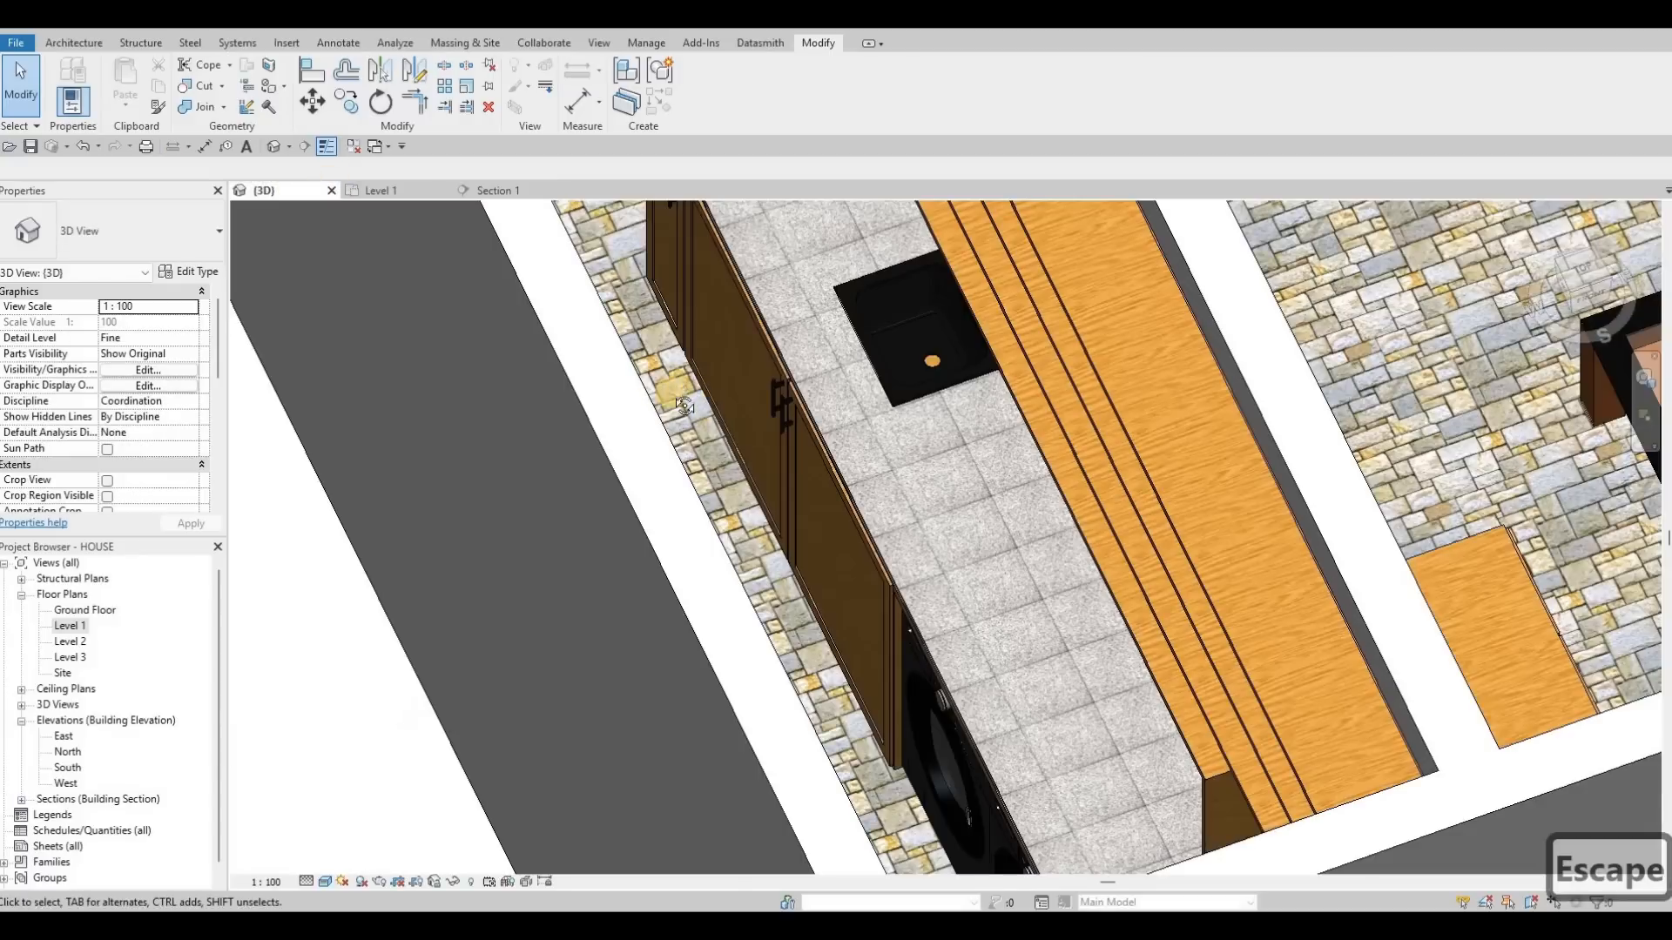
shift+middle_drag(906, 394, 810, 387)
scroll(793, 392, down, 2)
In the Level 1 plan, create a curtain wall matching the living room window along the laundry's exterior wall, starting at grid F.
double_click(61, 629)
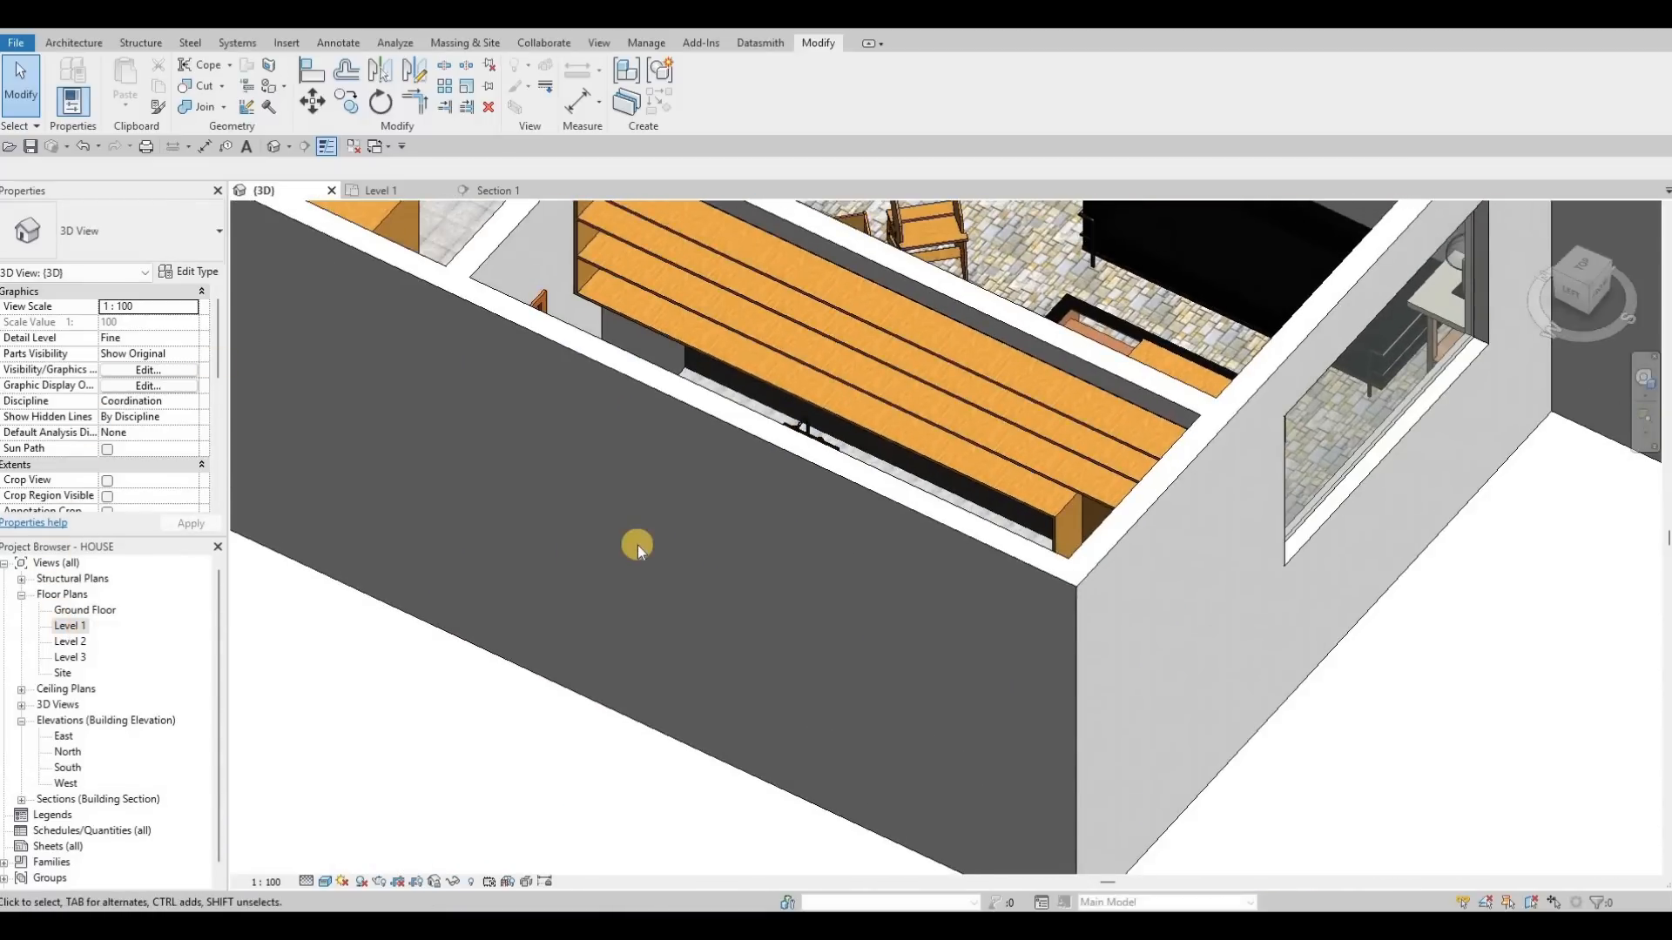
scroll(940, 642, down, 4)
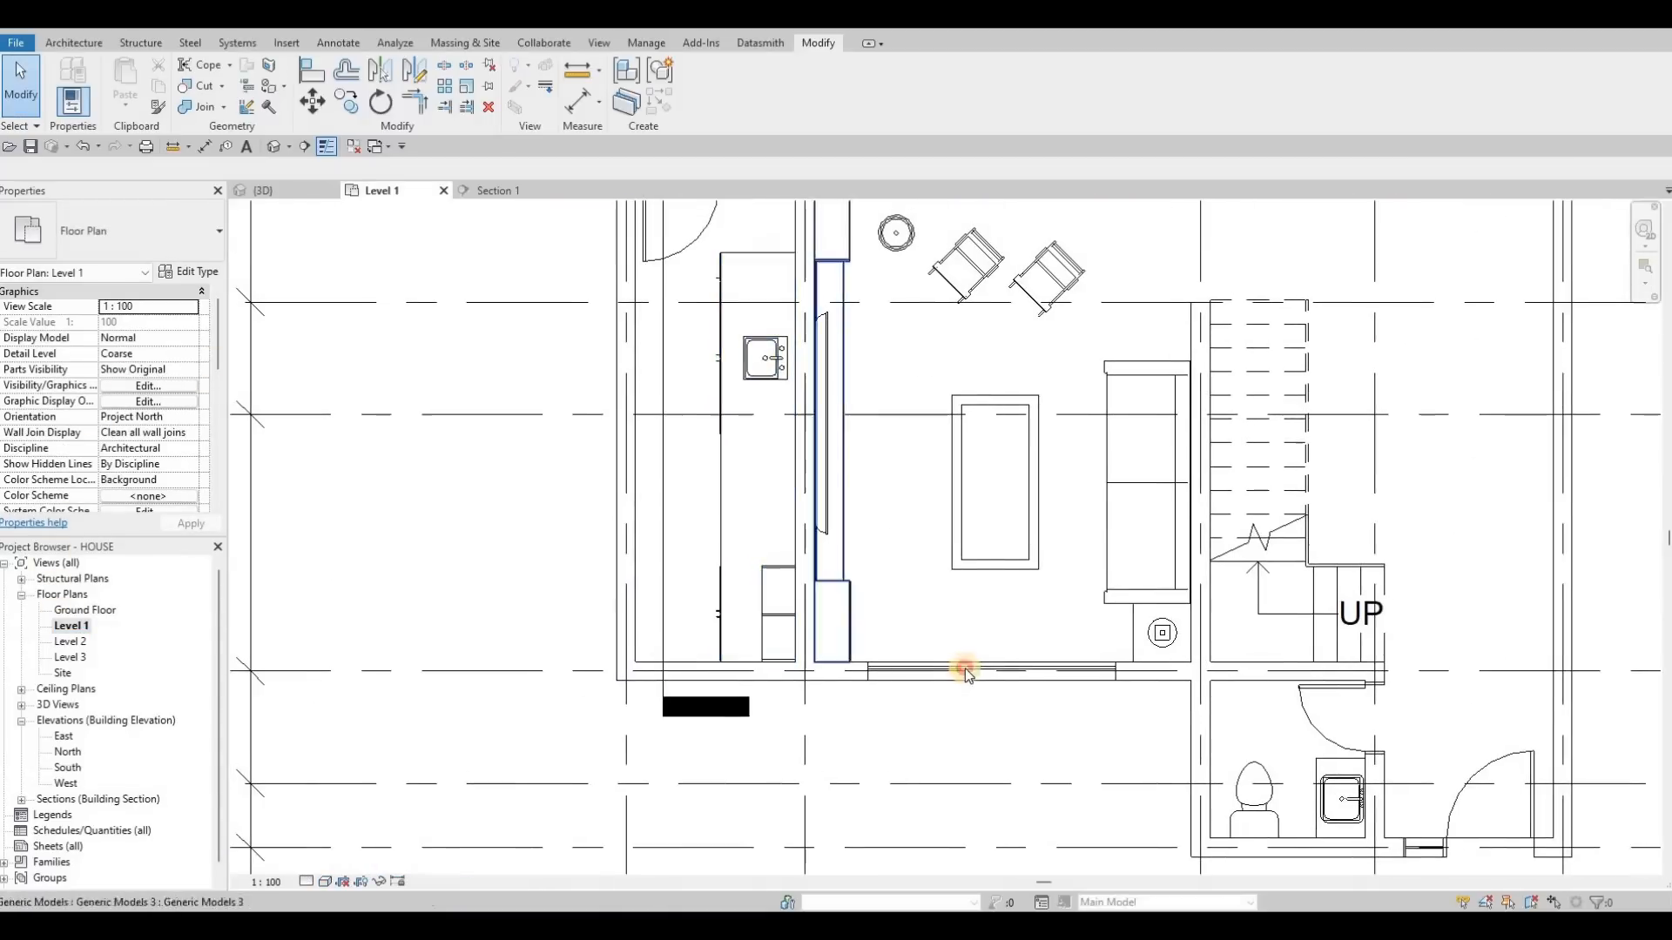
key(Escape)
click(965, 667)
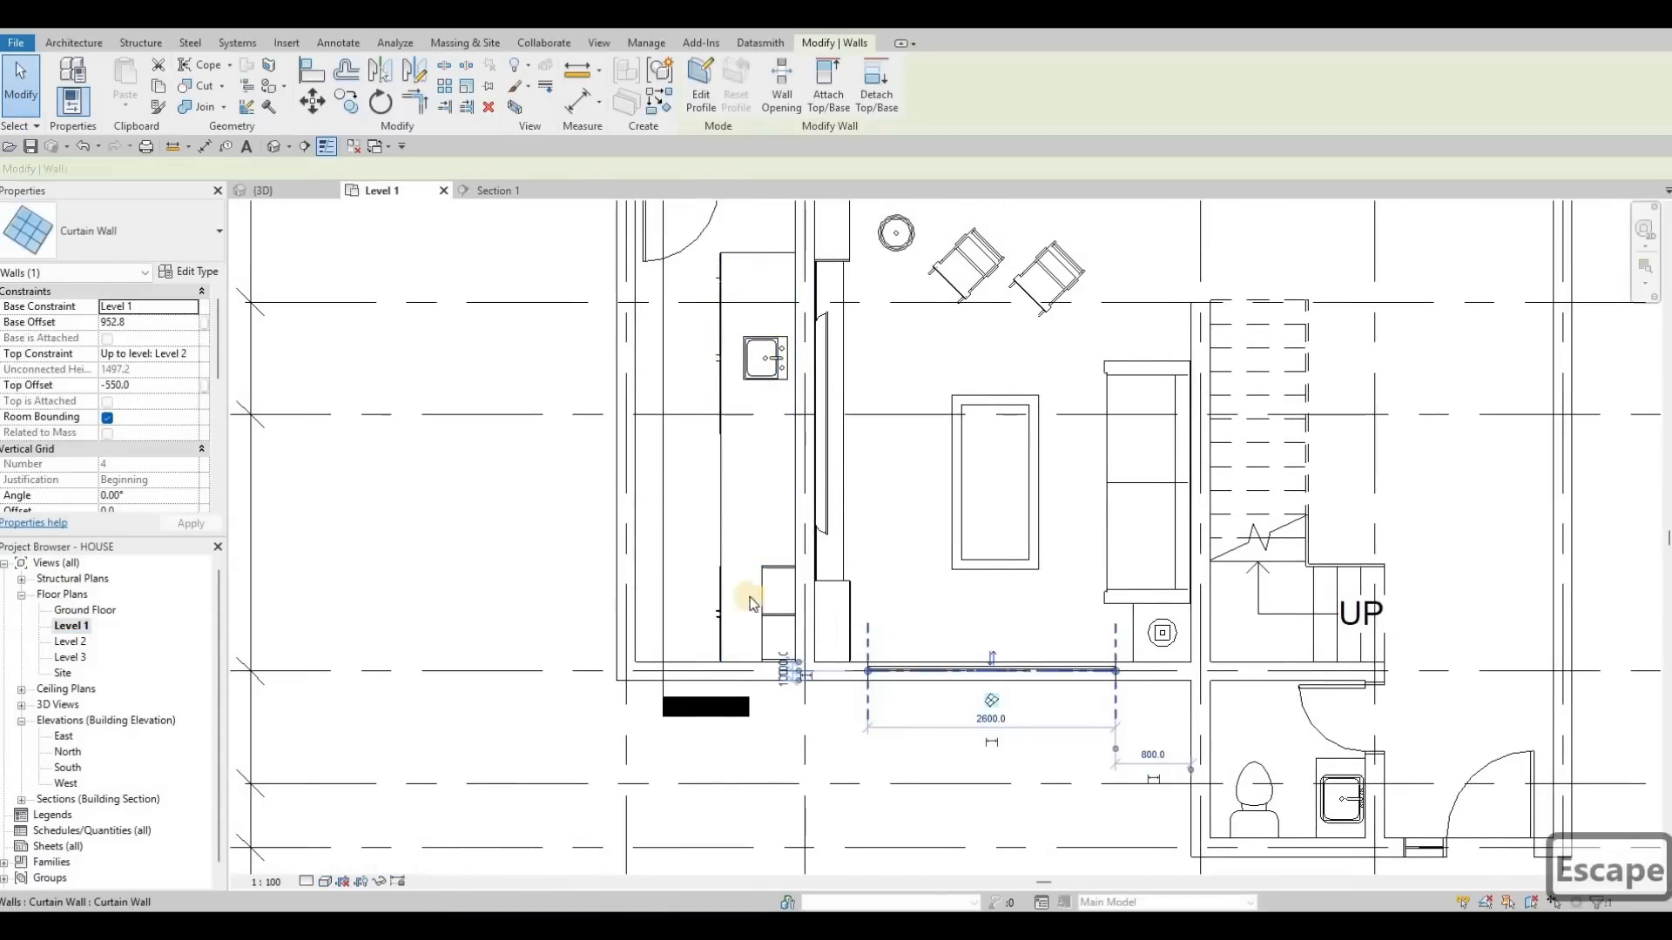
key(c)
key(s)
mouse_move(635, 415)
middle_down()
mouse_move(622, 406)
mouse_move(618, 445)
middle_up()
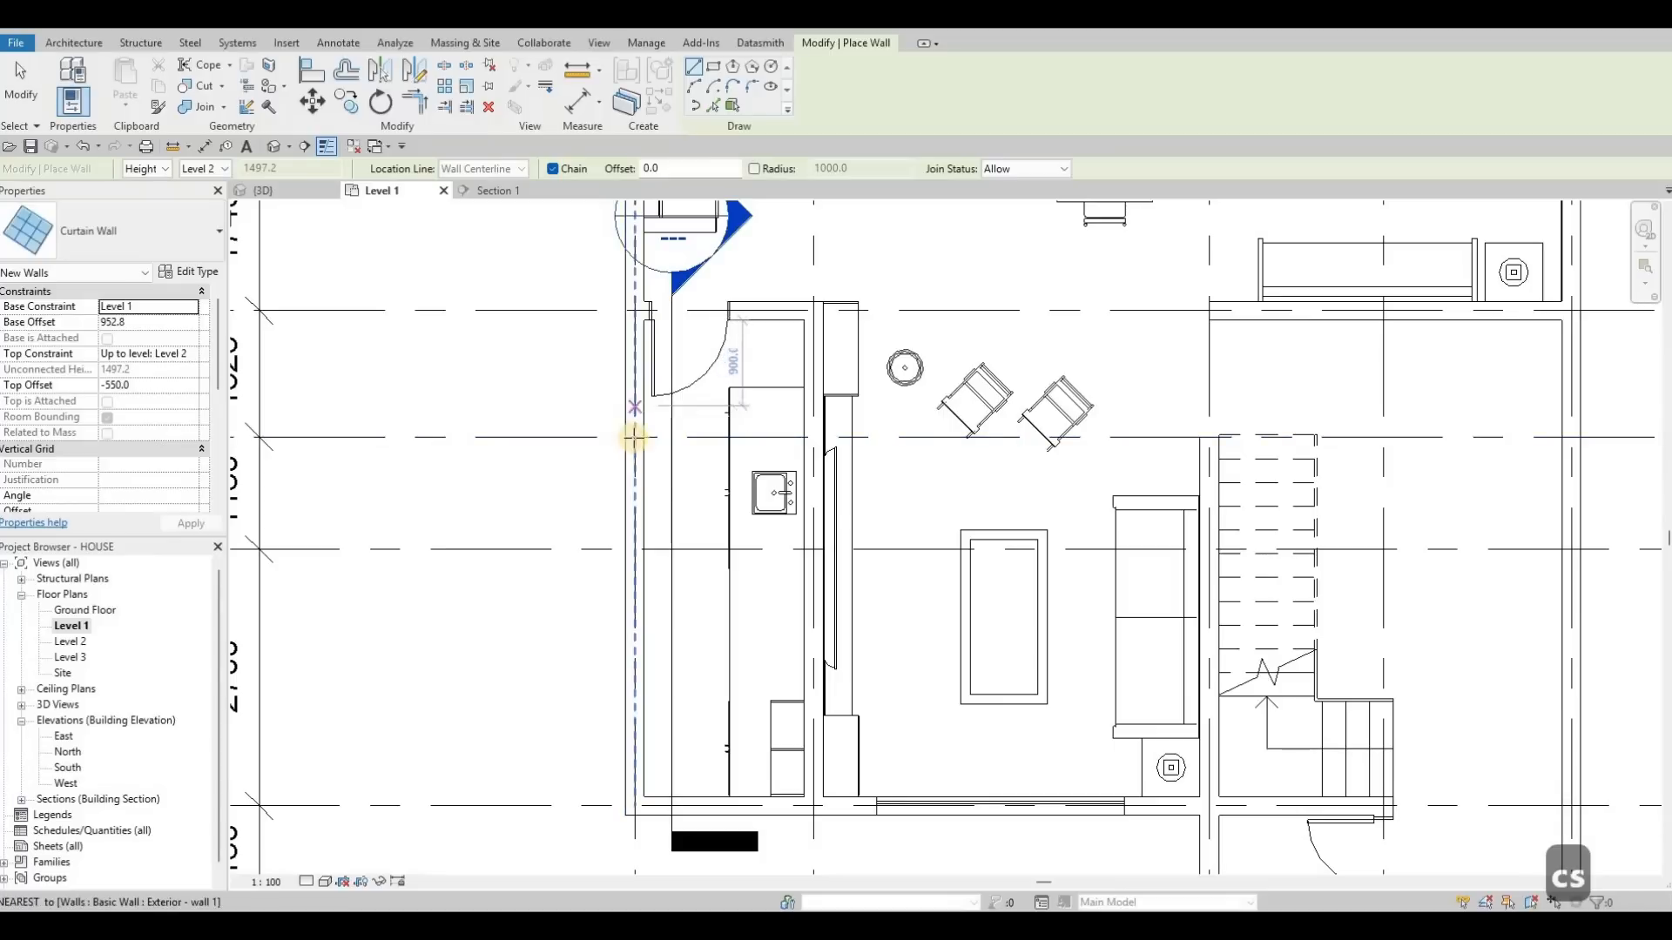
click(635, 437)
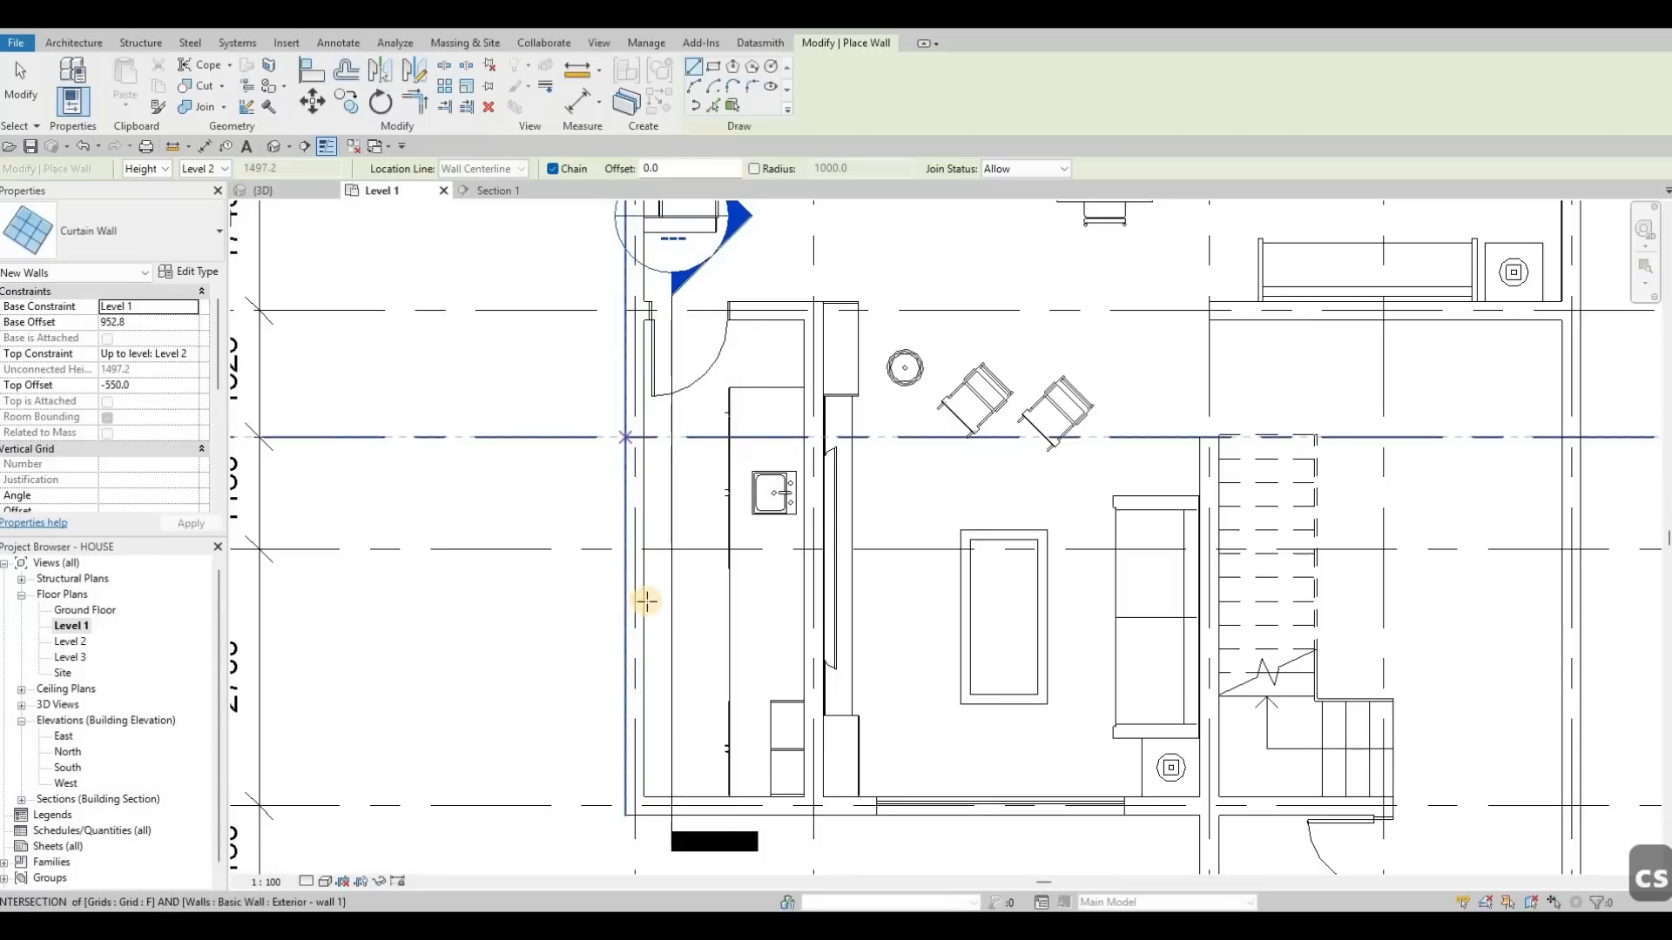
click(635, 694)
key(Escape)
key(Escape)
key(Escape)
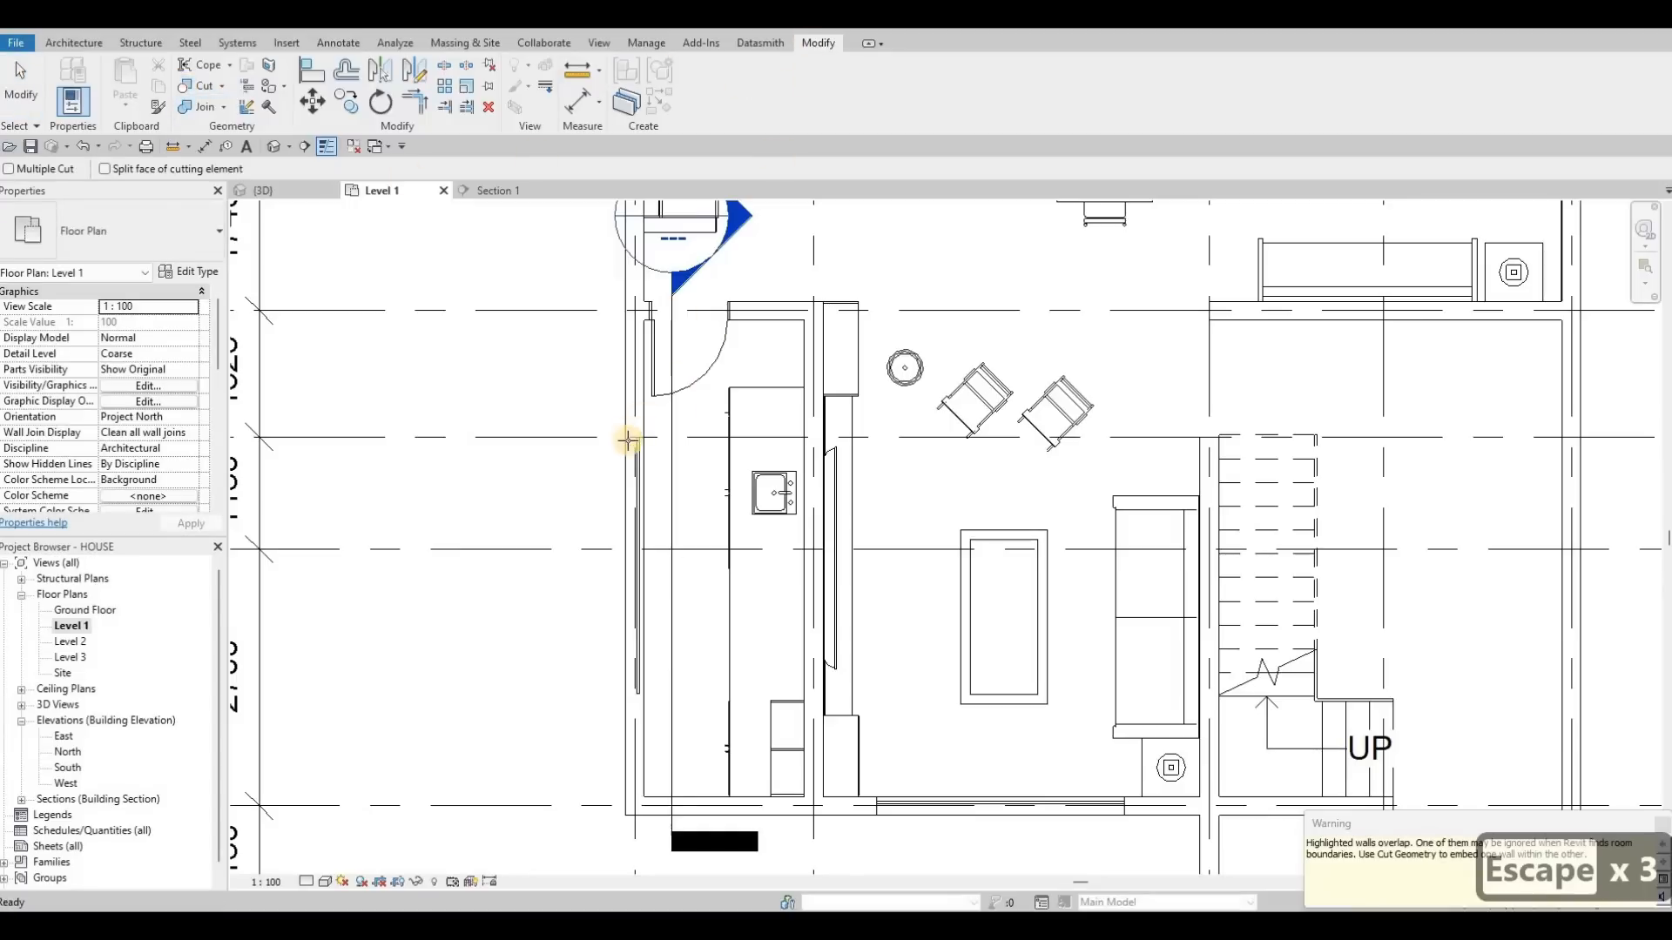
Cut the laundry's exterior wall with the new curtain wall and check the window opening in the 3D view.
click(642, 475)
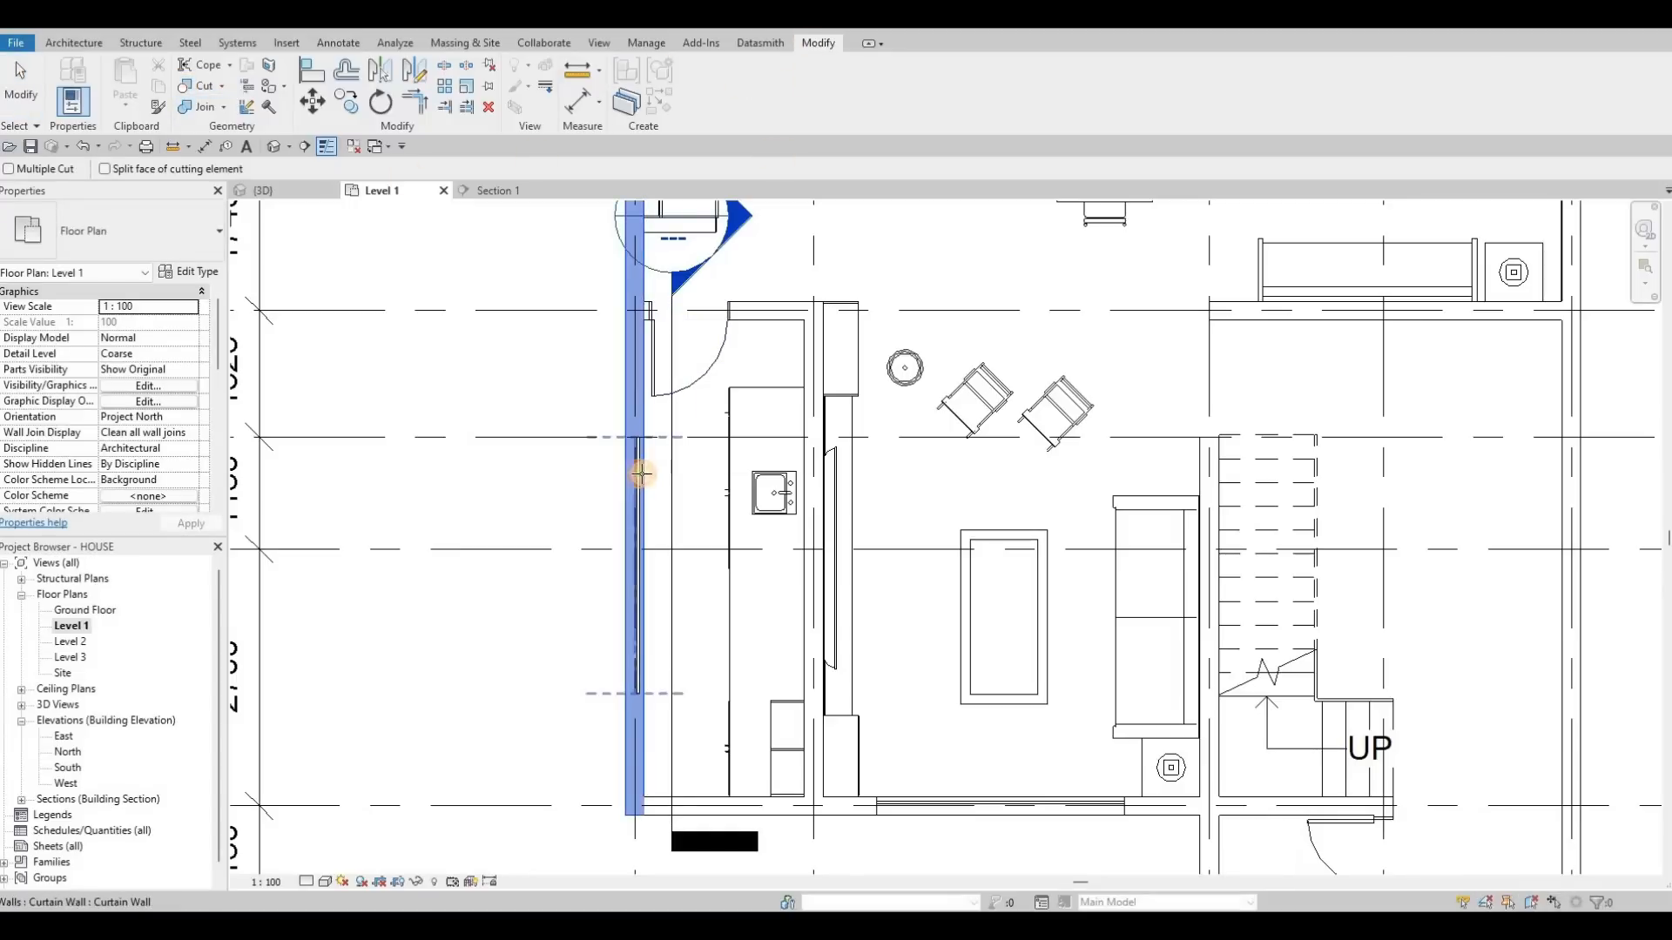
click(294, 195)
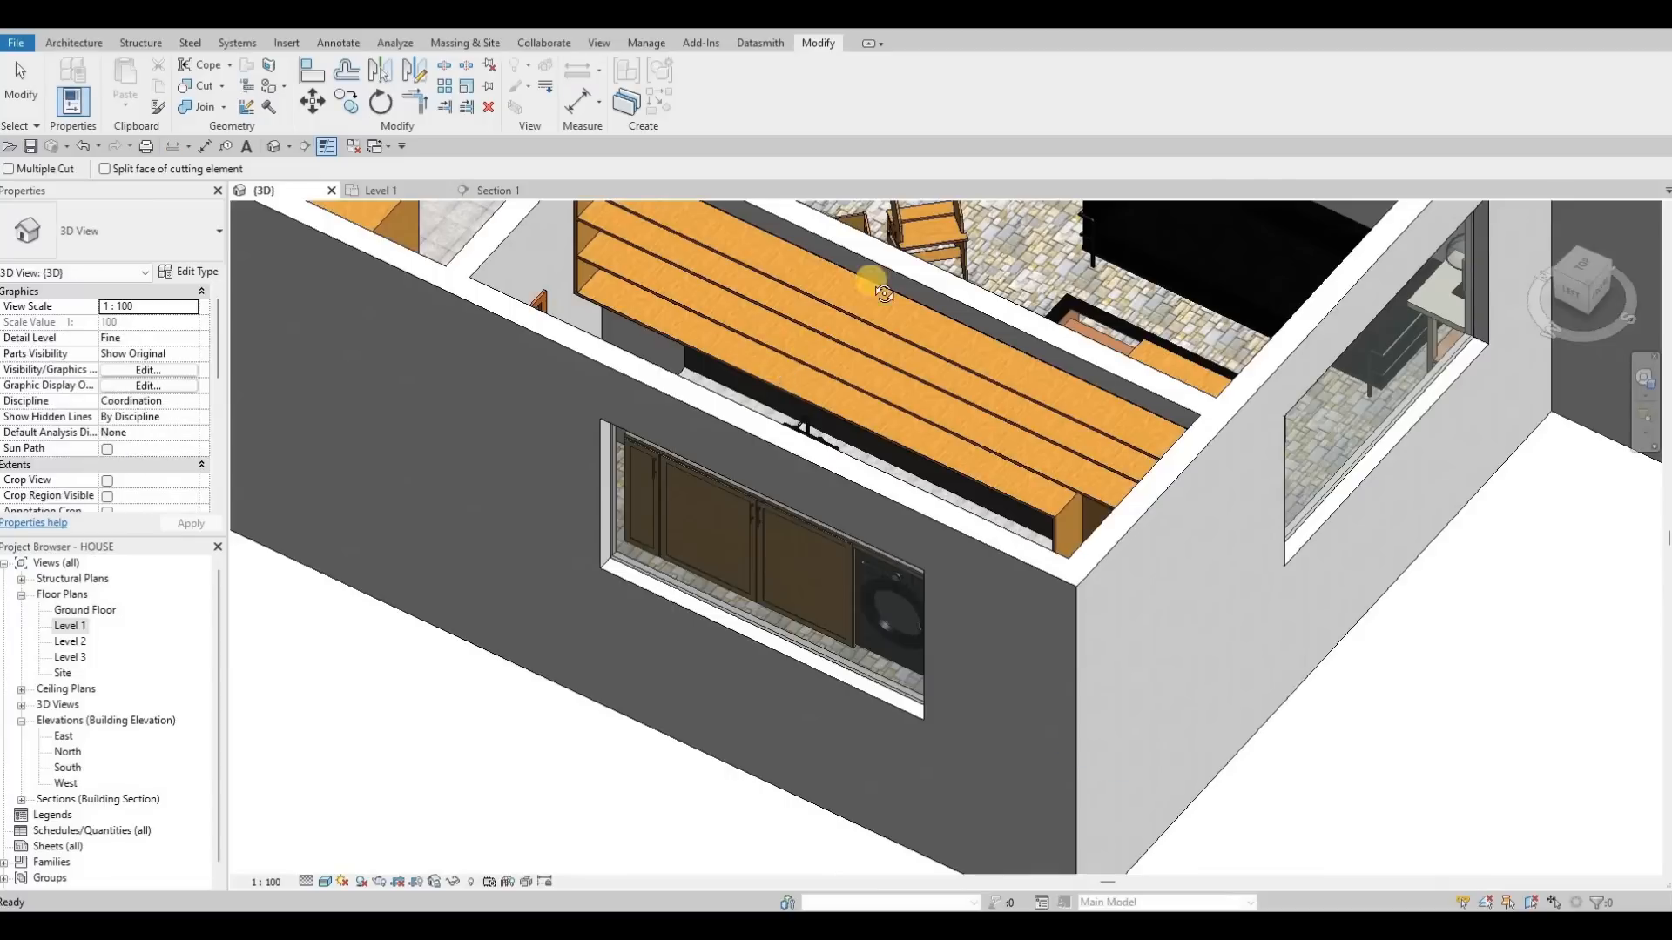
key(Escape)
shift+middle_drag(931, 211, 458, 306)
shift+middle_drag(799, 547, 833, 568)
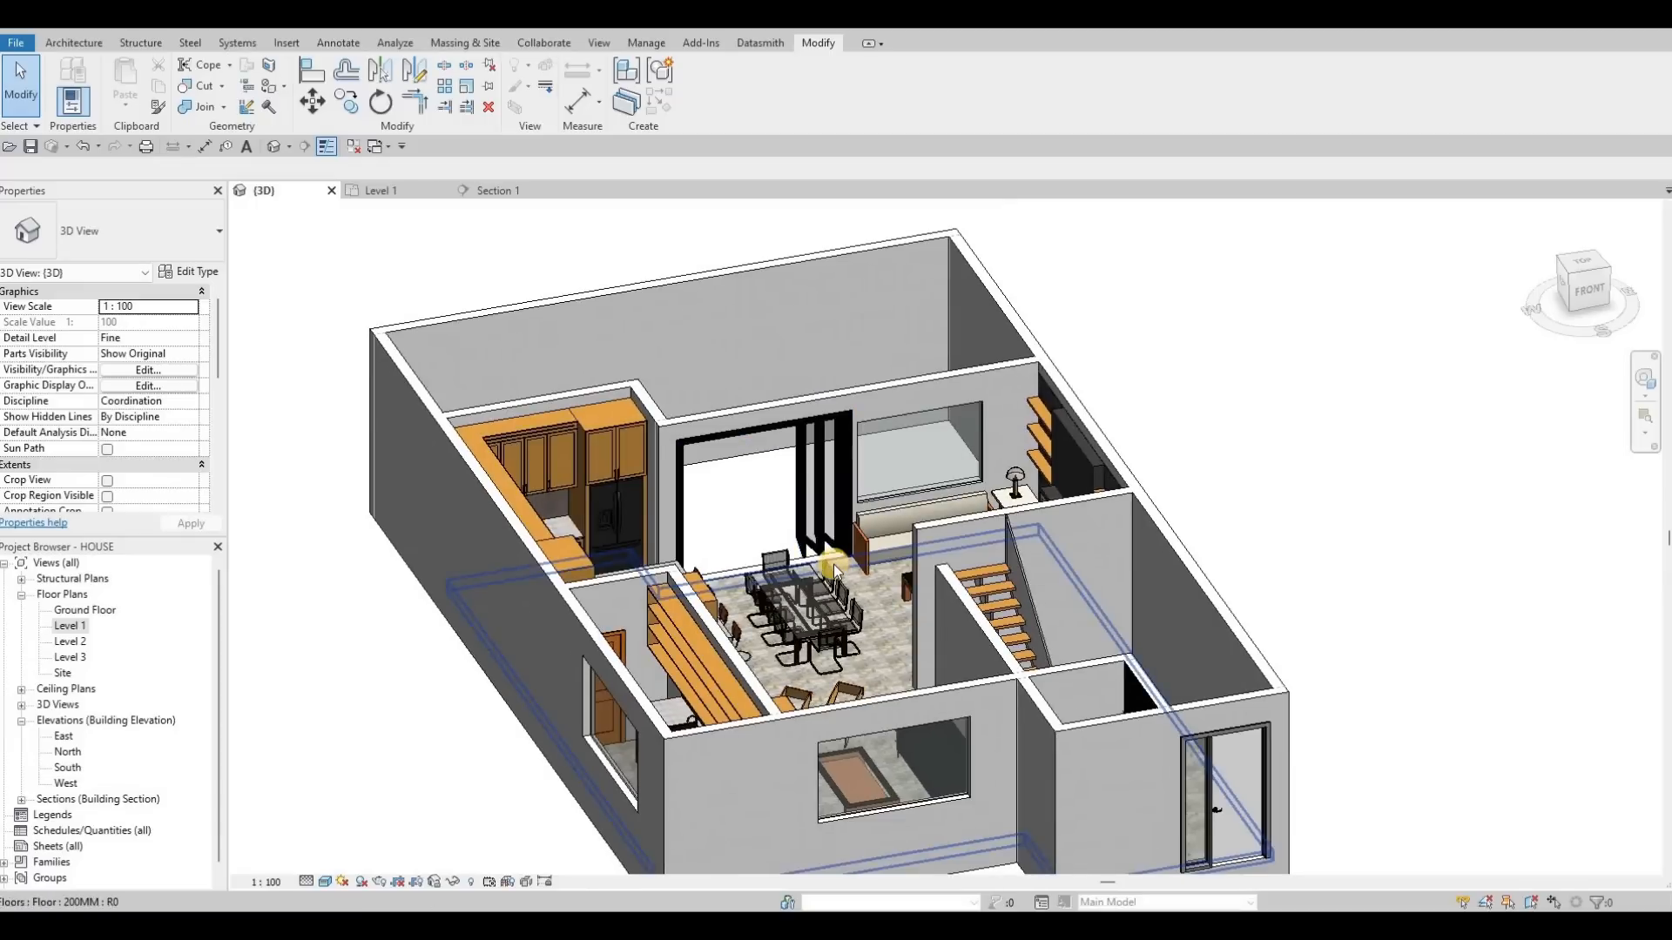